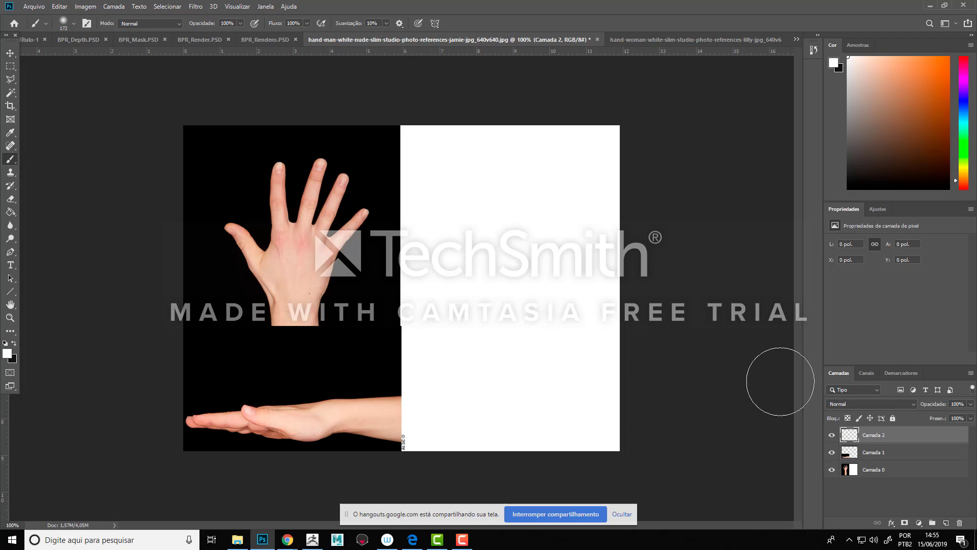
# Step: Reduce the brush size to 49 px and set the foreground colour to pure red
pyautogui.rightClick(383, 230)
pyautogui.moveTo(469, 265); pyautogui.dragTo(453, 266)
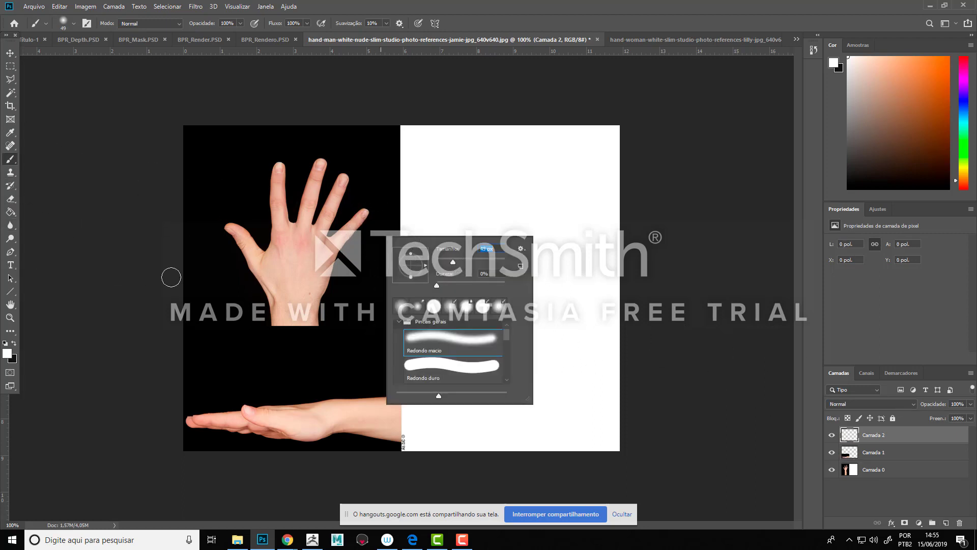
pyautogui.click(7, 353)
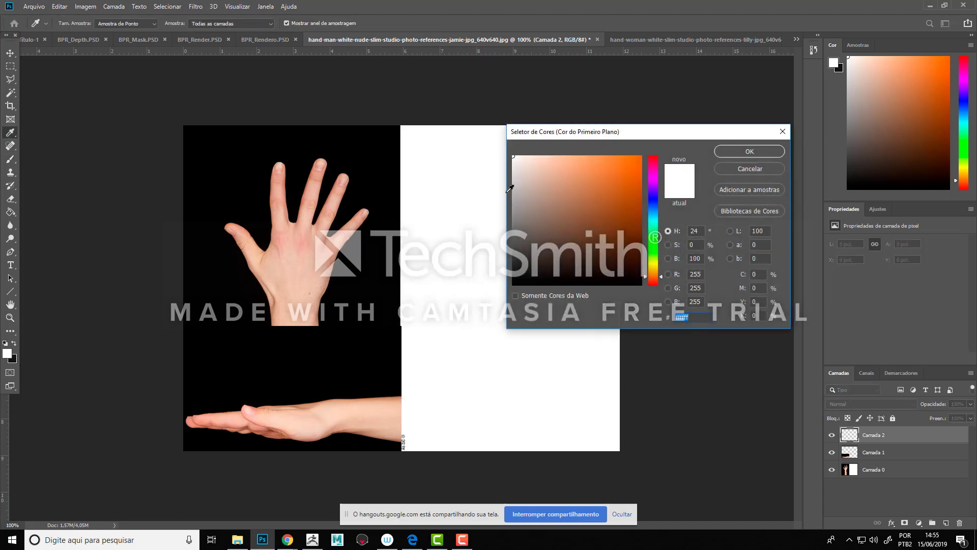
pyautogui.moveTo(509, 189); pyautogui.dragTo(651, 151)
pyautogui.click(655, 154)
pyautogui.click(739, 150)
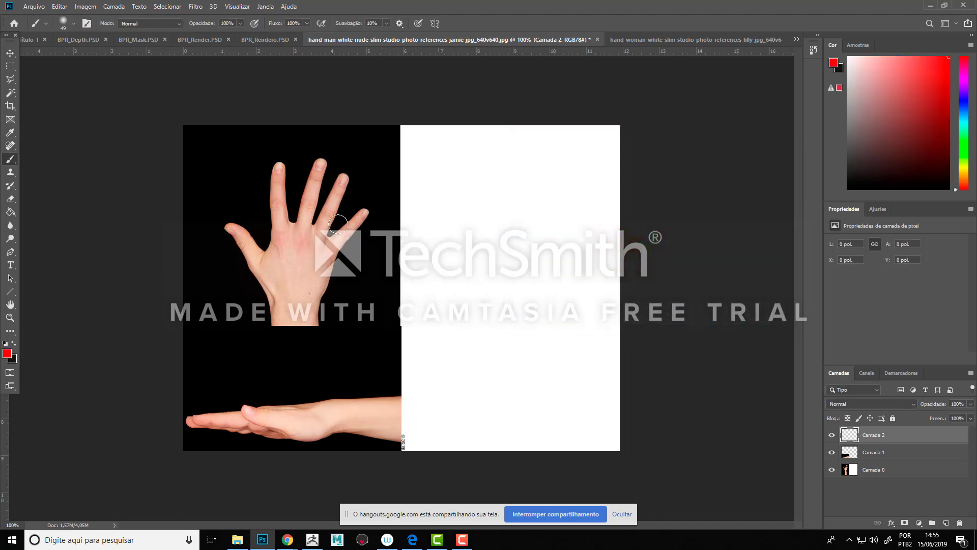
# Step: Reduce the brush size to 19 px and keep the Brush tool active
pyautogui.rightClick(340, 231)
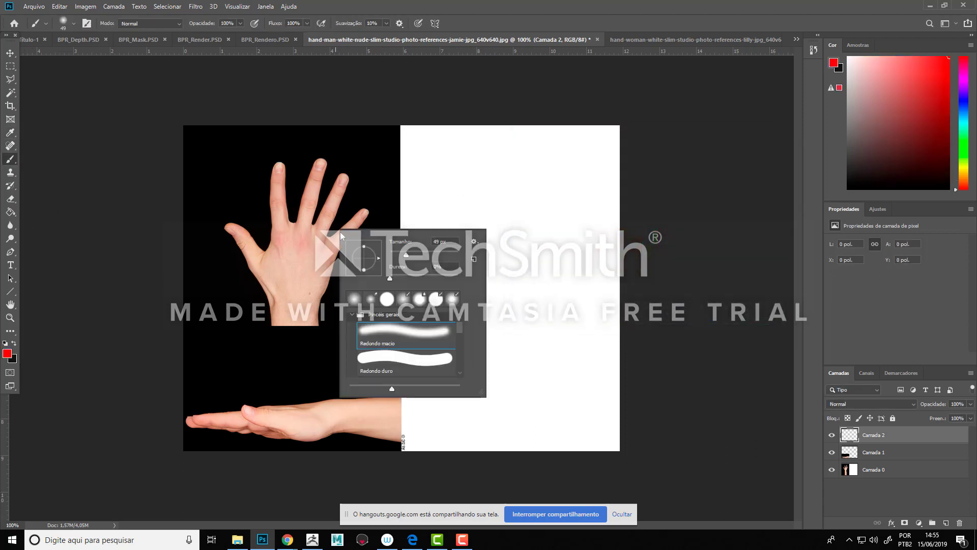
pyautogui.moveTo(406, 255); pyautogui.dragTo(396, 254)
pyautogui.click(10, 53)
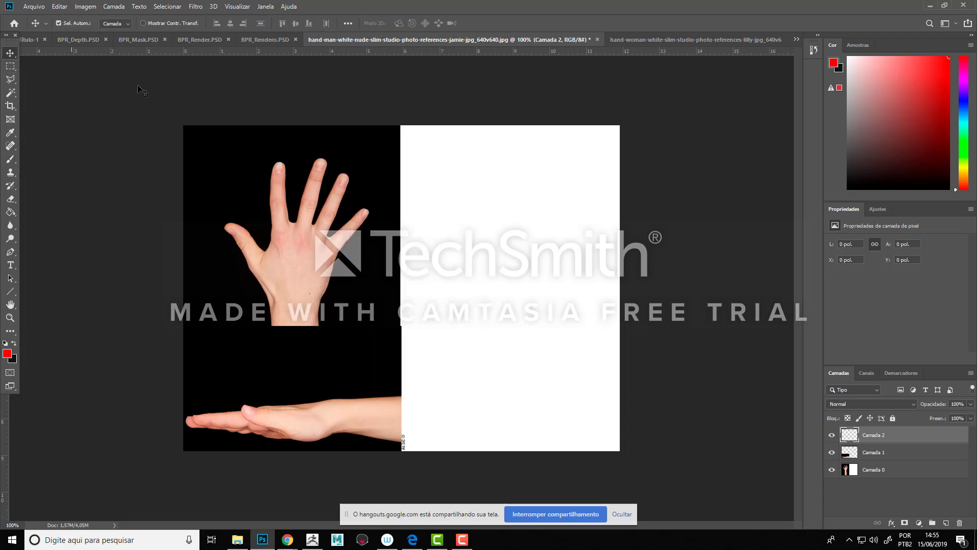
pyautogui.click(10, 159)
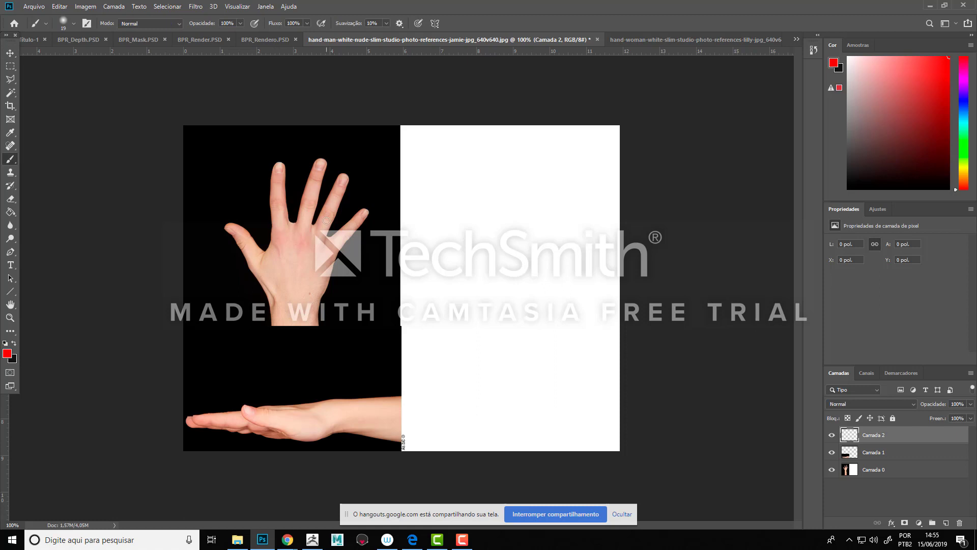
# Step: Hide the screen-sharing bar and close the on-screen keyboard covering the hand image
pyautogui.hotkey('ctrl', '+')
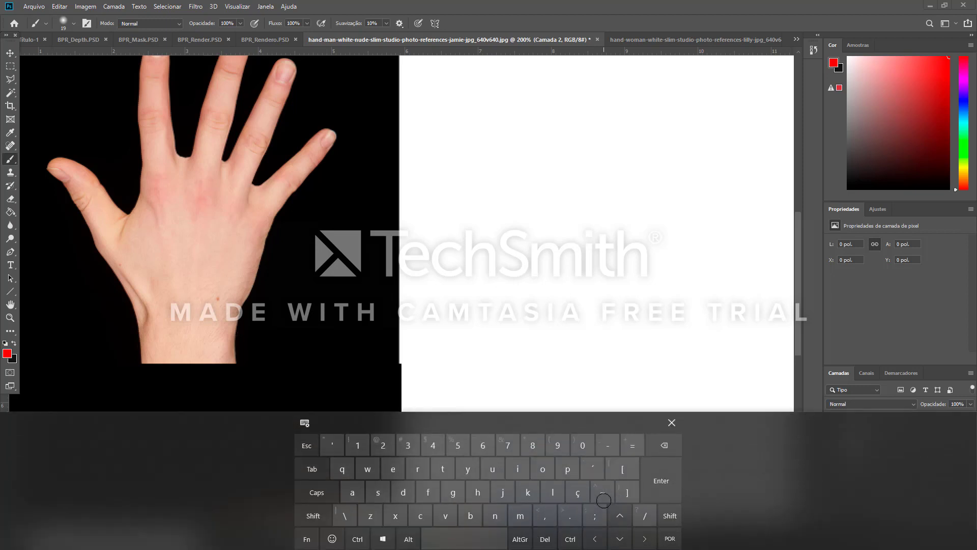
pyautogui.click(672, 423)
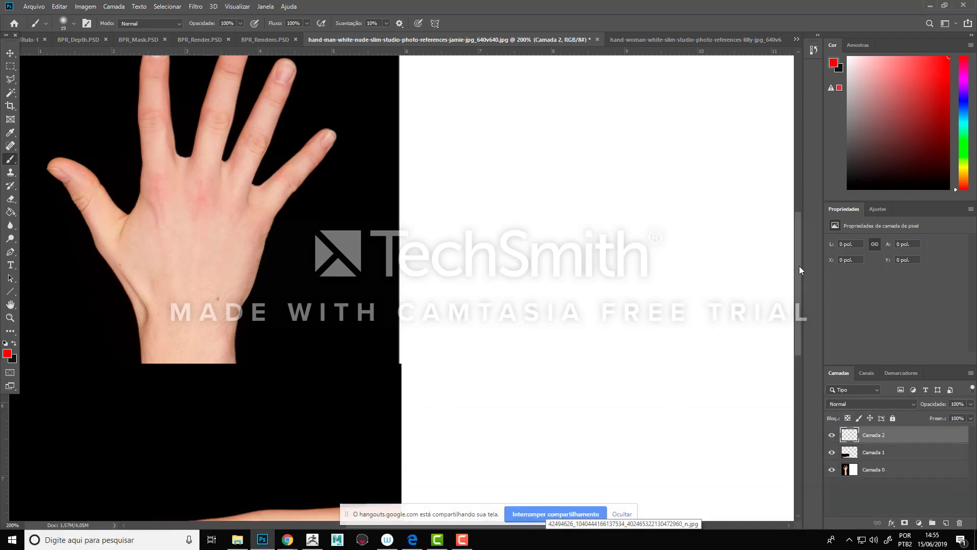
pyautogui.click(622, 513)
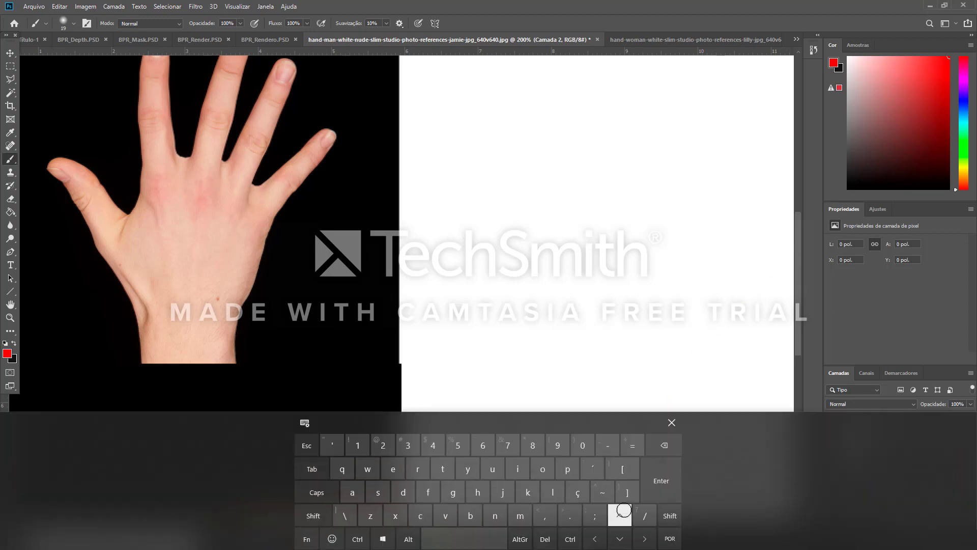
pyautogui.click(670, 423)
pyautogui.moveTo(529, 525); pyautogui.dragTo(496, 522)
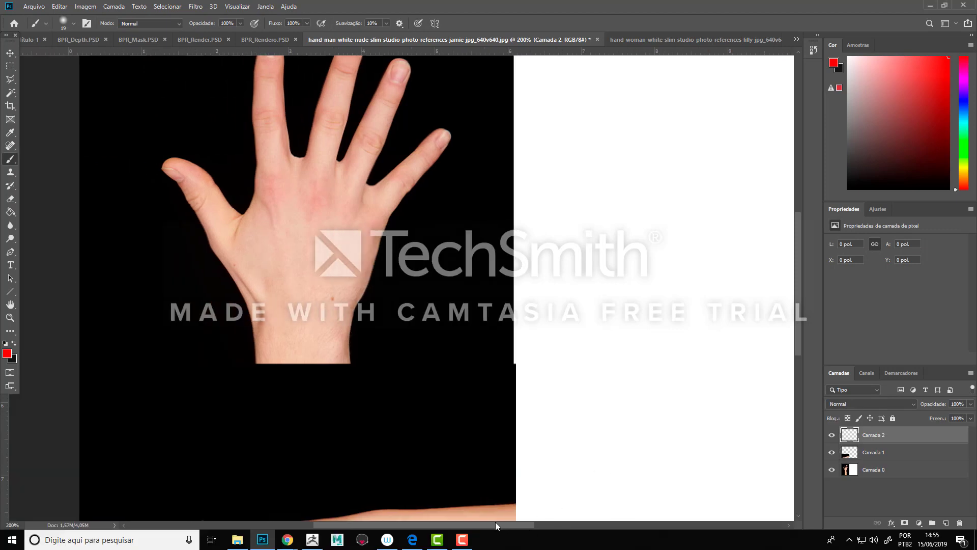
pyautogui.moveTo(797, 257); pyautogui.dragTo(794, 233)
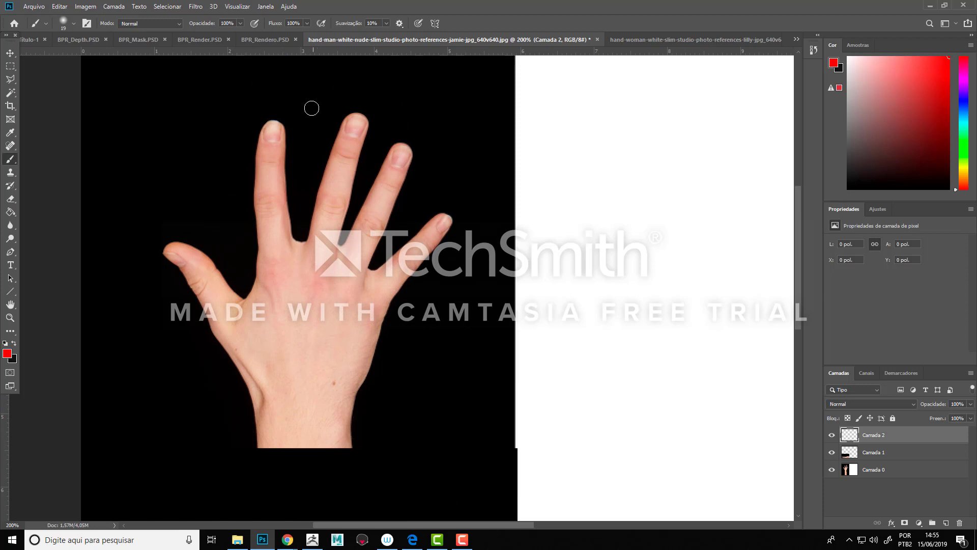
# Step: Try marking the middle joints of the index and middle fingers with red spots using a 13 px brush
pyautogui.rightClick(293, 109)
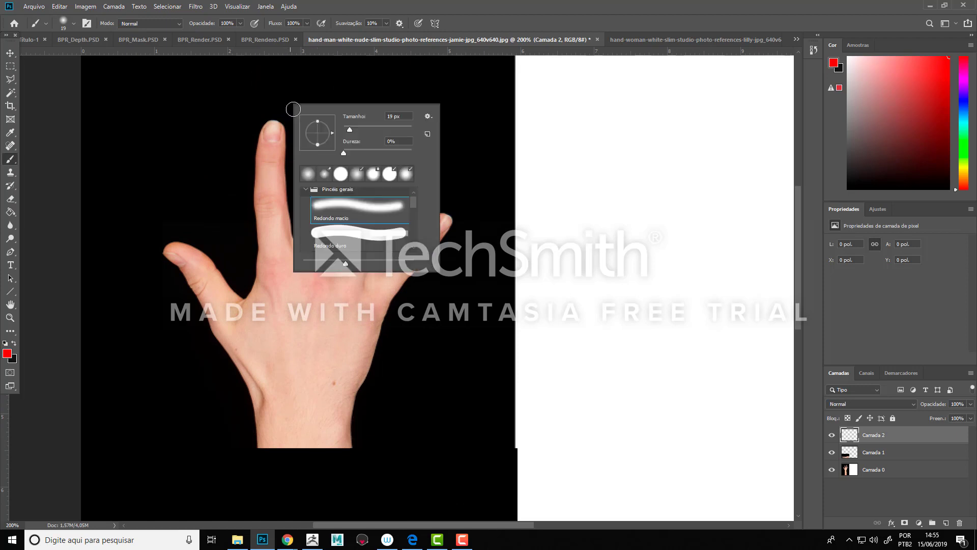
pyautogui.moveTo(350, 130); pyautogui.dragTo(347, 130)
pyautogui.press('Return')
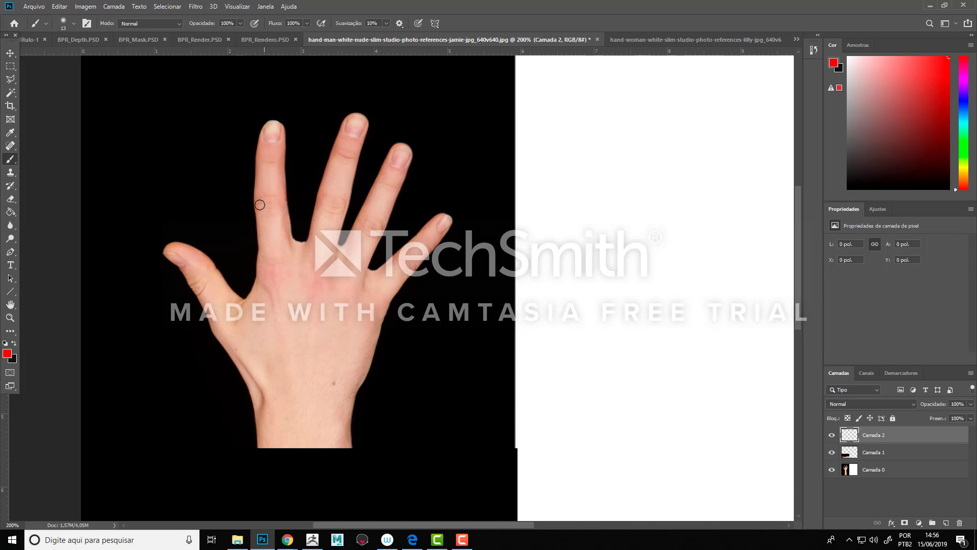
pyautogui.moveTo(266, 196); pyautogui.dragTo(266, 210)
pyautogui.moveTo(333, 214); pyautogui.dragTo(328, 205)
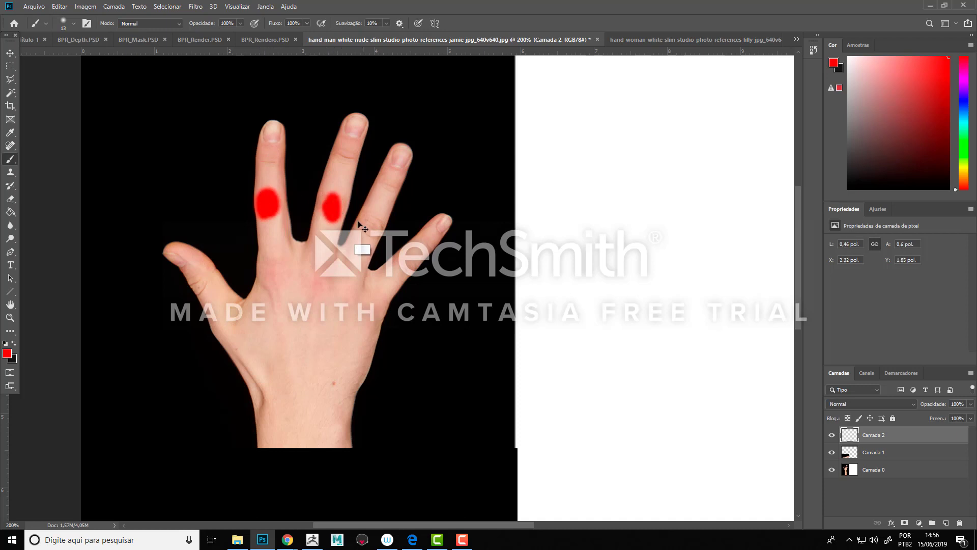
pyautogui.hotkey('ctrl', 'z')
pyautogui.hotkey('ctrl', 'z')
# Step: Set the brush hardness to 100% and its size to 5 px
pyautogui.rightClick(267, 195)
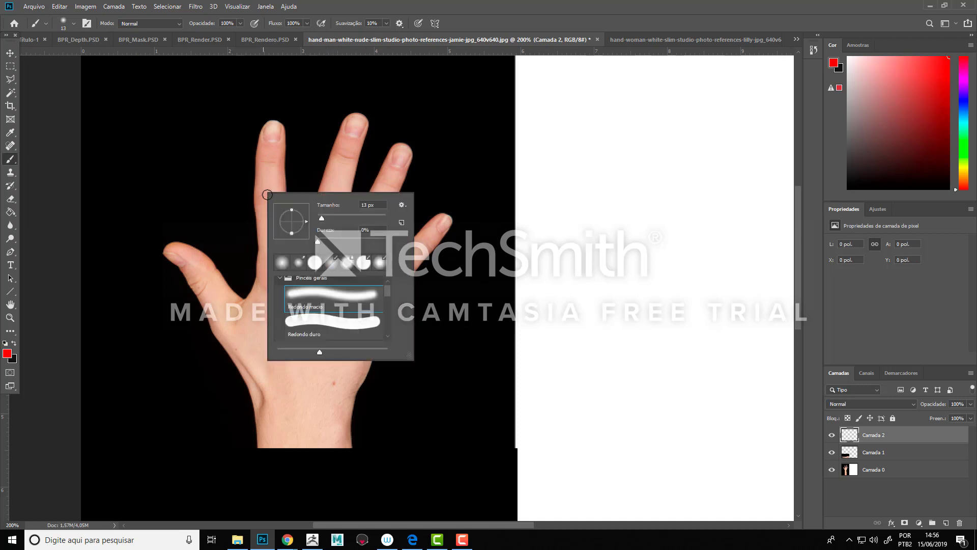
pyautogui.moveTo(317, 241); pyautogui.dragTo(392, 247)
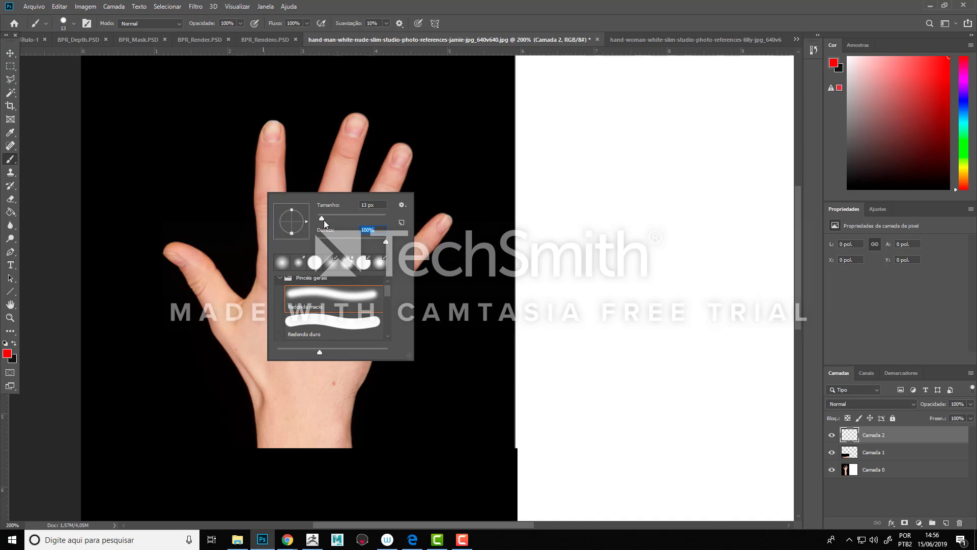
pyautogui.moveTo(324, 220); pyautogui.dragTo(320, 219)
# Step: Draw red guide lines linking the tips of the index, middle, ring and little fingers
pyautogui.moveTo(325, 116)
pyautogui.mouseDown()
pyautogui.moveTo(334, 102)
pyautogui.moveTo(335, 116)
pyautogui.mouseUp()
pyautogui.hotkey('ctrl', 'z')
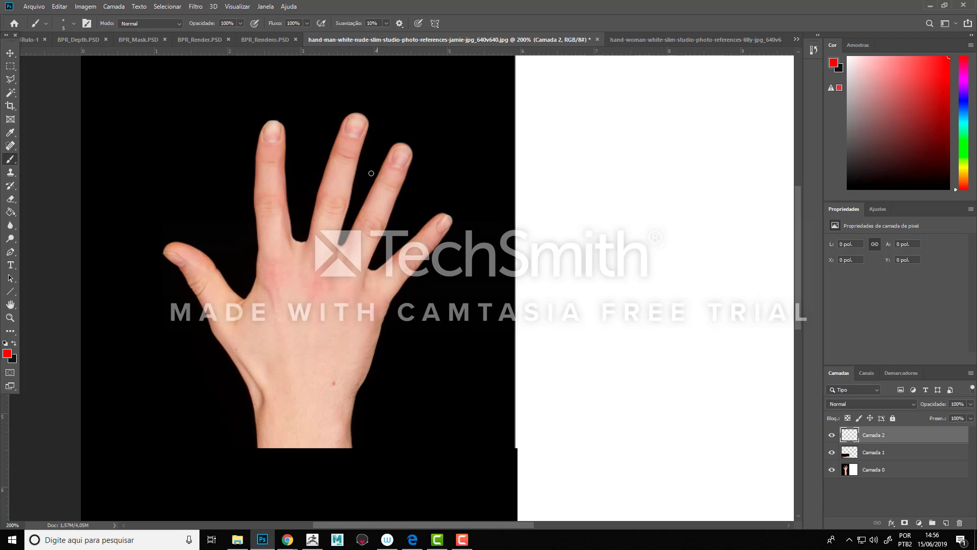
pyautogui.moveTo(282, 122)
pyautogui.mouseDown()
pyautogui.moveTo(344, 117)
pyautogui.moveTo(405, 142)
pyautogui.mouseUp()
pyautogui.hotkey('ctrl', 'z')
pyautogui.hotkey('ctrl', 'z')
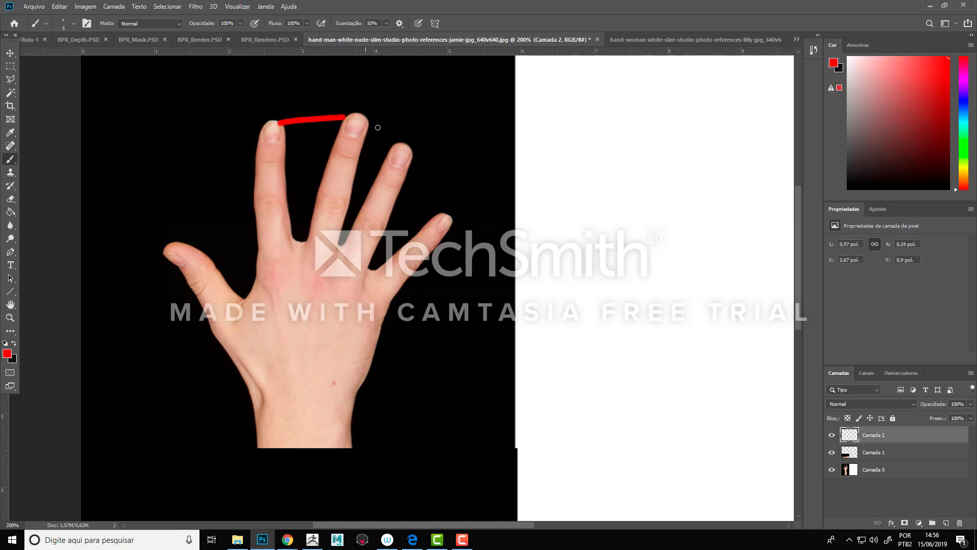
pyautogui.keyDown('shift'); pyautogui.click(406, 148); pyautogui.keyUp('shift')
pyautogui.keyDown('shift'); pyautogui.click(436, 212); pyautogui.keyUp('shift')
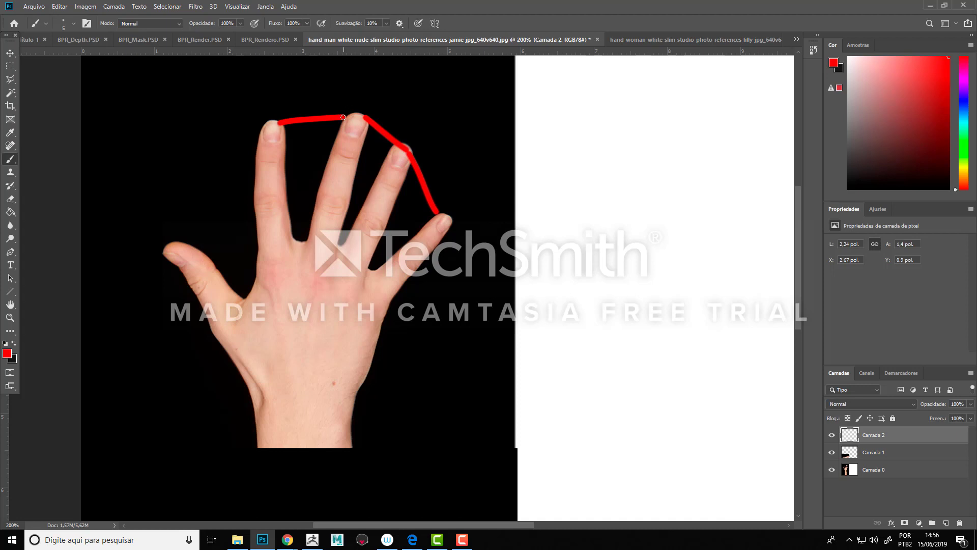
pyautogui.moveTo(354, 114); pyautogui.dragTo(361, 114)
pyautogui.hotkey('ctrl', 'z')
pyautogui.moveTo(446, 224); pyautogui.dragTo(435, 203)
# Step: Draw red guide lines linking the upper and middle finger joints, and add three short marks across the index finger
pyautogui.moveTo(278, 166)
pyautogui.mouseDown()
pyautogui.moveTo(333, 148)
pyautogui.moveTo(391, 187)
pyautogui.moveTo(435, 240)
pyautogui.mouseUp()
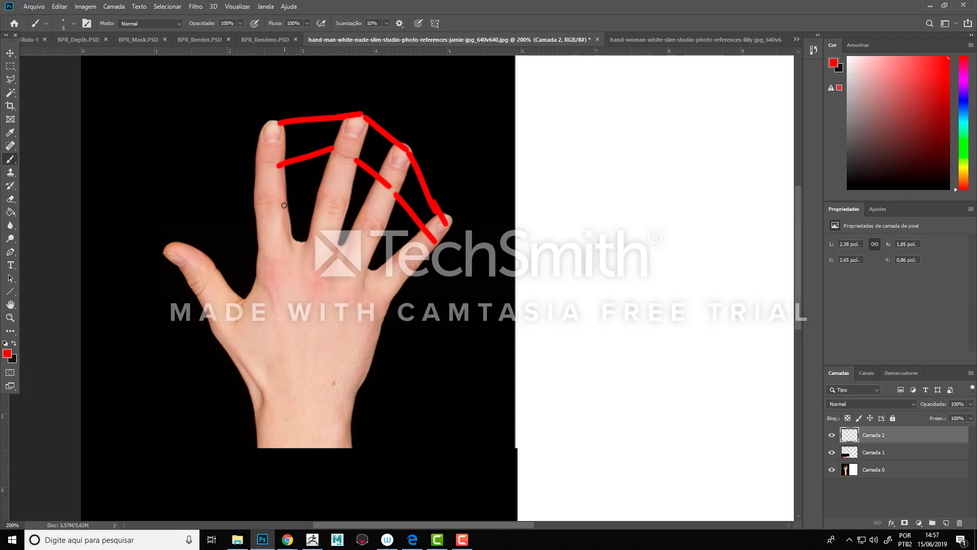
pyautogui.moveTo(283, 207)
pyautogui.mouseDown()
pyautogui.moveTo(358, 219)
pyautogui.moveTo(405, 261)
pyautogui.mouseUp()
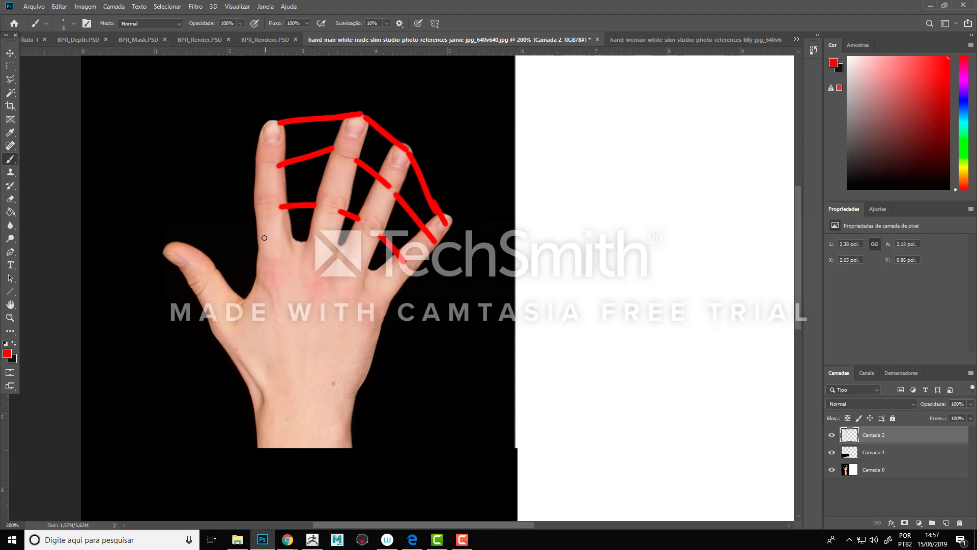
pyautogui.moveTo(263, 237); pyautogui.dragTo(289, 231)
pyautogui.moveTo(256, 181); pyautogui.dragTo(275, 179)
pyautogui.moveTo(260, 146); pyautogui.dragTo(283, 148)
# Step: Try a freehand red hooked outline with small inner marks in the black area beside the index finger
pyautogui.moveTo(141, 117)
pyautogui.mouseDown()
pyautogui.moveTo(203, 136)
pyautogui.moveTo(194, 206)
pyautogui.moveTo(173, 210)
pyautogui.mouseUp()
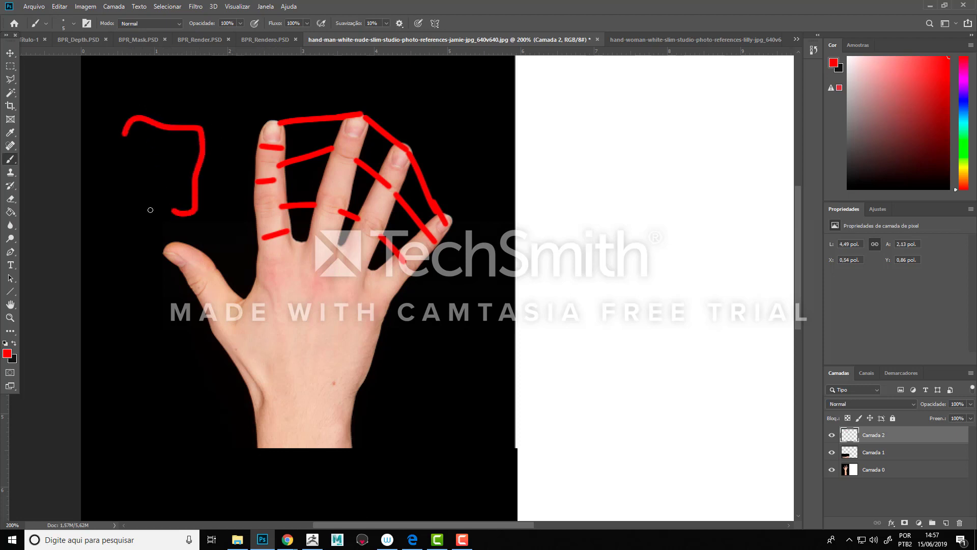
pyautogui.moveTo(150, 210)
pyautogui.mouseDown()
pyautogui.moveTo(141, 200)
pyautogui.moveTo(162, 197)
pyautogui.mouseUp()
pyautogui.moveTo(160, 161); pyautogui.dragTo(169, 181)
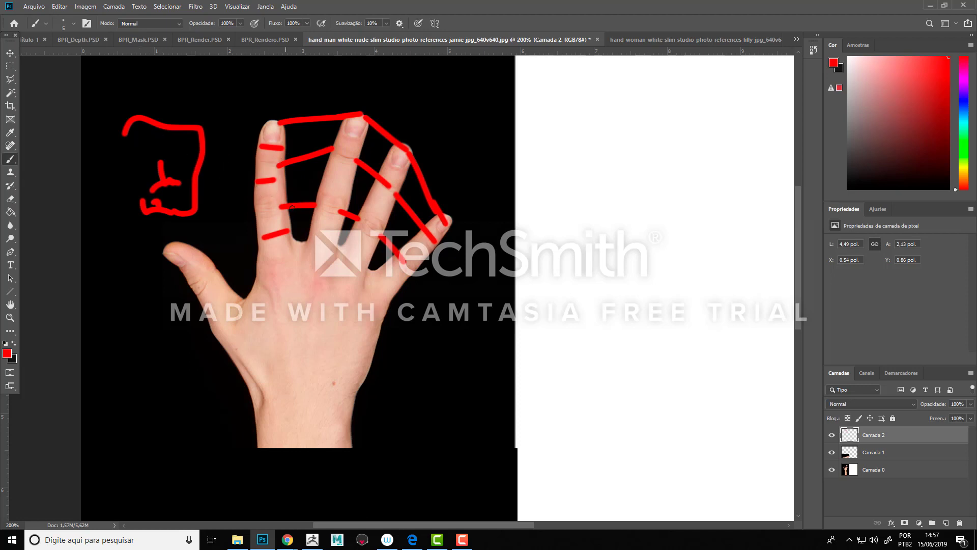
pyautogui.hotkey('ctrl', 'z')
pyautogui.hotkey('ctrl', 'z')
pyautogui.hotkey('ctrl', 'z')
pyautogui.hotkey('ctrl', 'z')
pyautogui.hotkey('ctrl', 'z')
pyautogui.hotkey('ctrl', 'z')
pyautogui.hotkey('ctrl', 'shift', 'z')
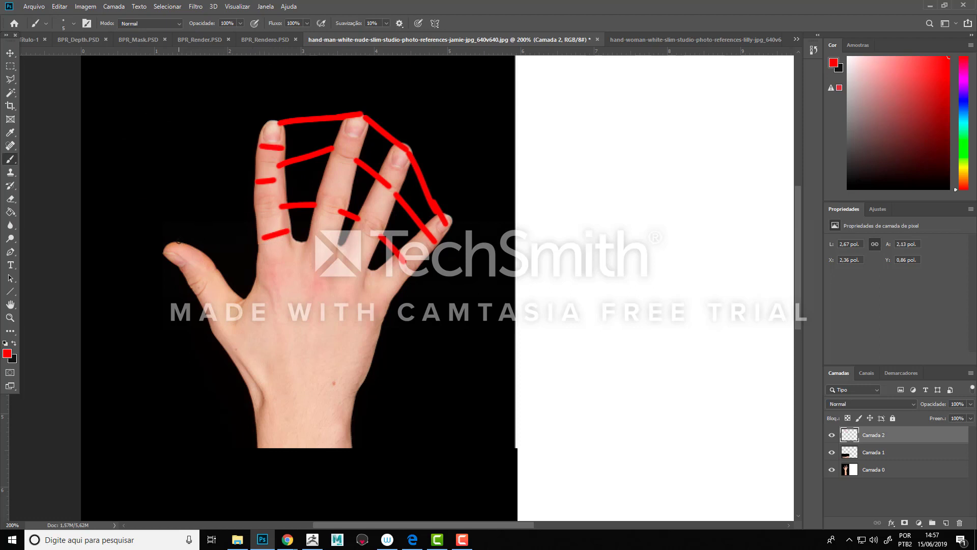
# Step: Draw a slanted red guide line from the thumb tip up towards the index finger
pyautogui.moveTo(177, 240); pyautogui.dragTo(242, 152)
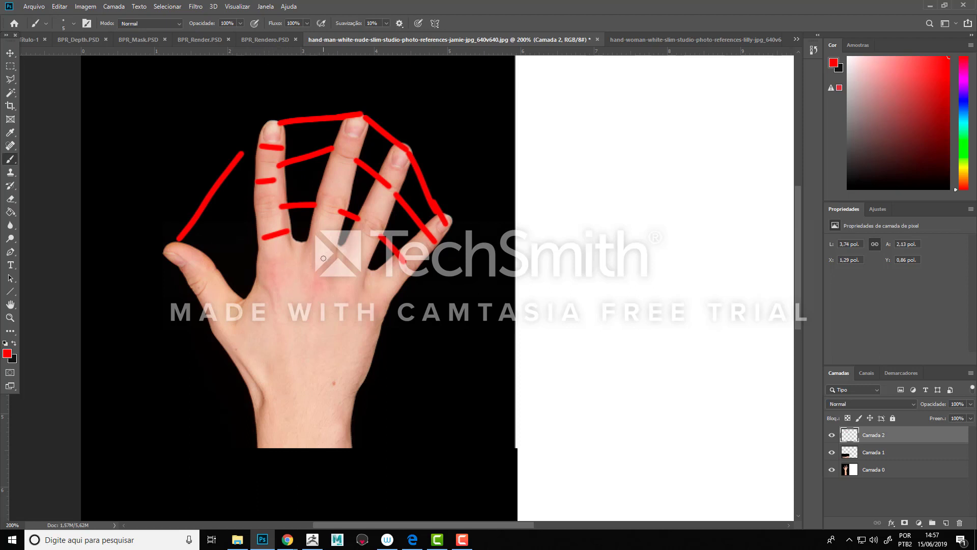
pyautogui.moveTo(319, 255); pyautogui.dragTo(322, 247)
pyautogui.hotkey('ctrl', 'z')
# Step: Draw short red strokes on both sides of the knuckles at the base of the four fingers
pyautogui.moveTo(275, 314); pyautogui.dragTo(258, 252)
pyautogui.moveTo(309, 269); pyautogui.dragTo(319, 313)
pyautogui.moveTo(348, 284); pyautogui.dragTo(345, 317)
pyautogui.moveTo(359, 288)
pyautogui.mouseDown()
pyautogui.moveTo(346, 319)
pyautogui.moveTo(380, 319)
pyautogui.moveTo(374, 327)
pyautogui.moveTo(373, 315)
pyautogui.mouseUp()
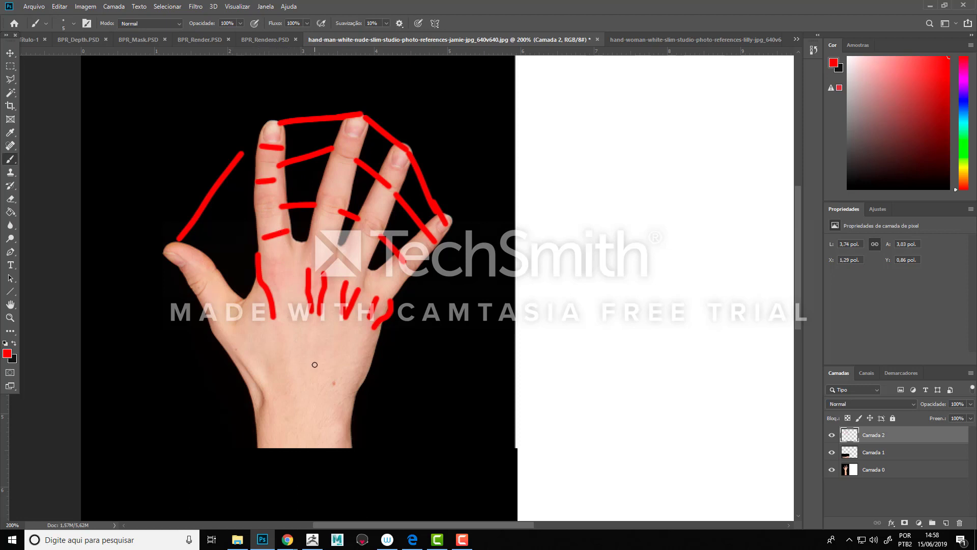
# Step: Try tracing the hand's contour in red from the wrist up on the little-finger and thumb sides
pyautogui.moveTo(357, 448)
pyautogui.mouseDown()
pyautogui.moveTo(356, 389)
pyautogui.moveTo(381, 326)
pyautogui.mouseUp()
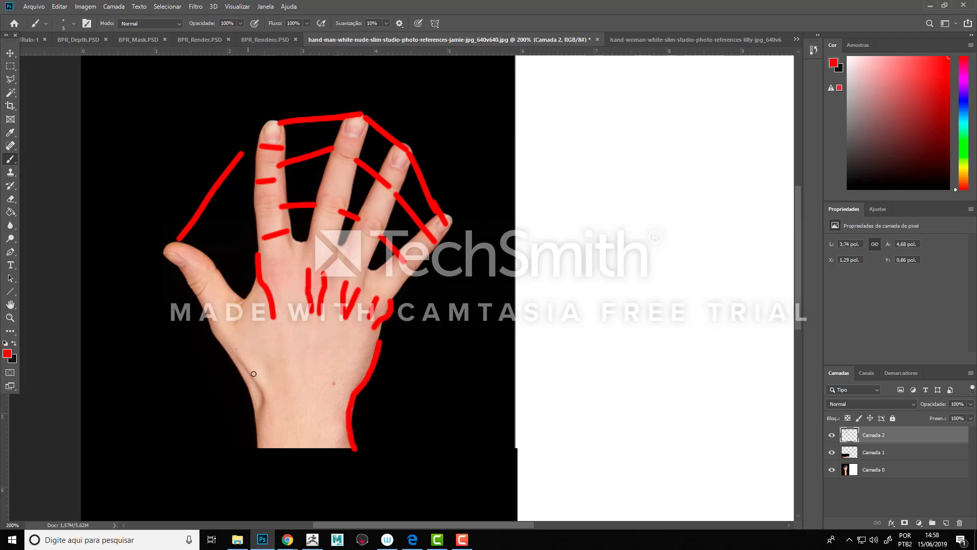
pyautogui.moveTo(254, 448)
pyautogui.mouseDown()
pyautogui.moveTo(253, 395)
pyautogui.moveTo(228, 355)
pyautogui.mouseUp()
pyautogui.hotkey('ctrl', 'z')
pyautogui.hotkey('ctrl', 'z')
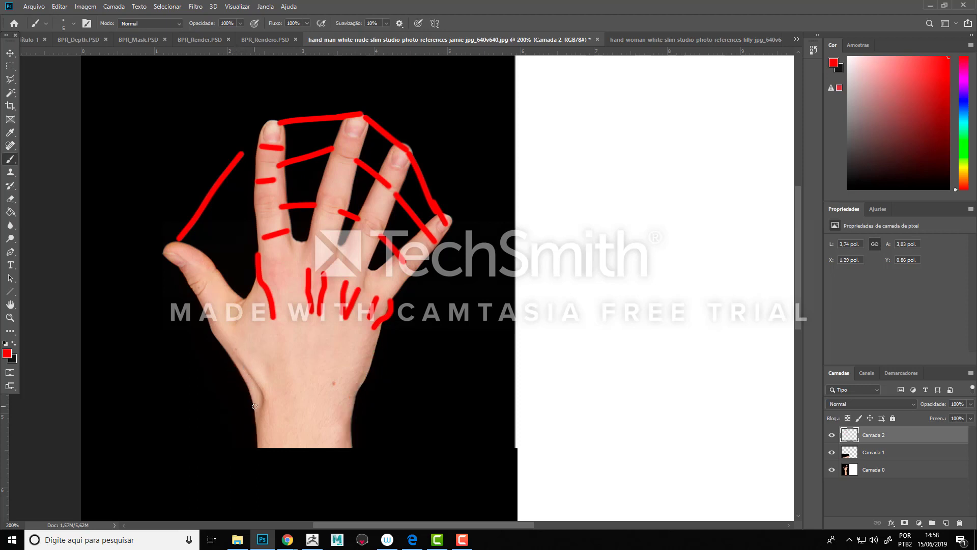
# Step: Trace the wrist contour in red, with a short stroke on the little-finger side and a longer one up to the thumb's base
pyautogui.moveTo(355, 392)
pyautogui.mouseDown()
pyautogui.moveTo(353, 439)
pyautogui.moveTo(386, 321)
pyautogui.mouseUp()
pyautogui.hotkey('ctrl', 'z')
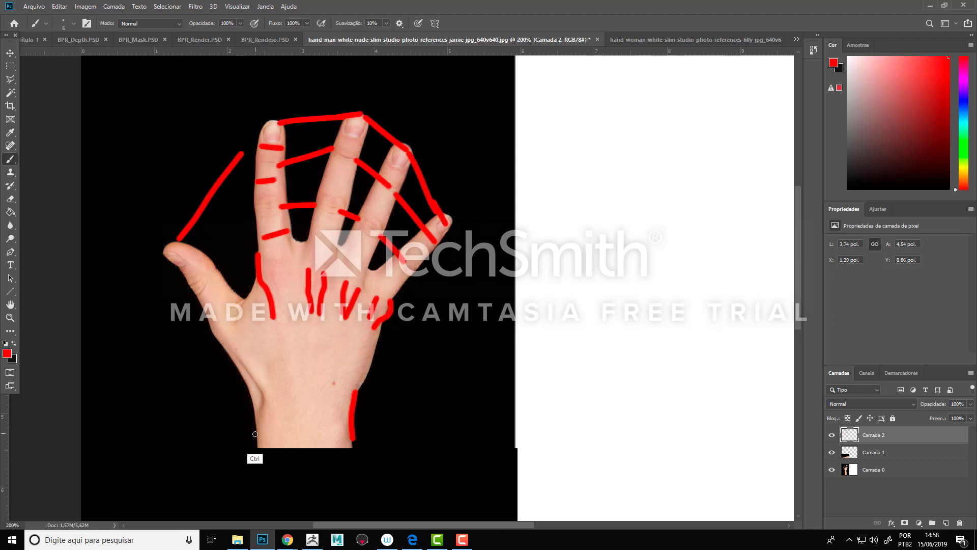
pyautogui.moveTo(256, 445); pyautogui.dragTo(211, 331)
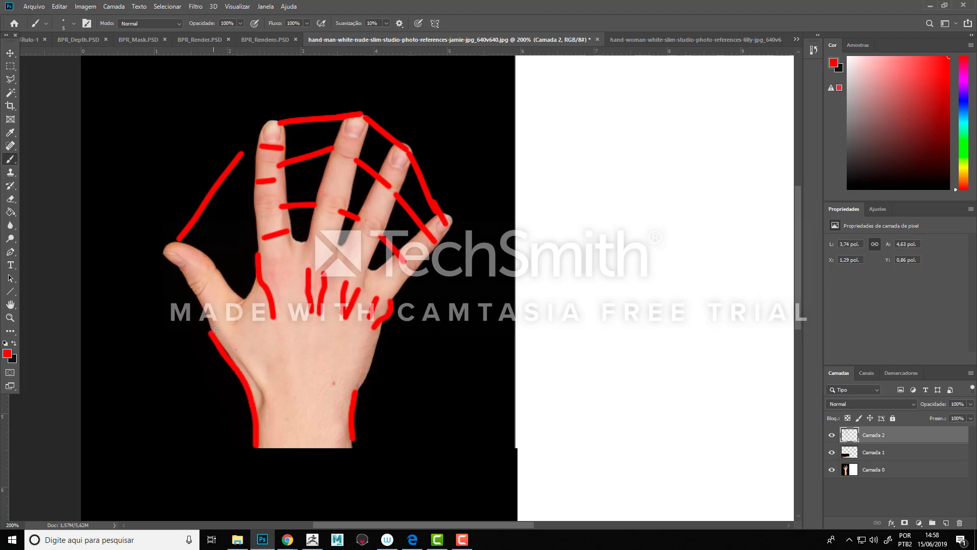
pyautogui.hotkey('ctrl', 'z')
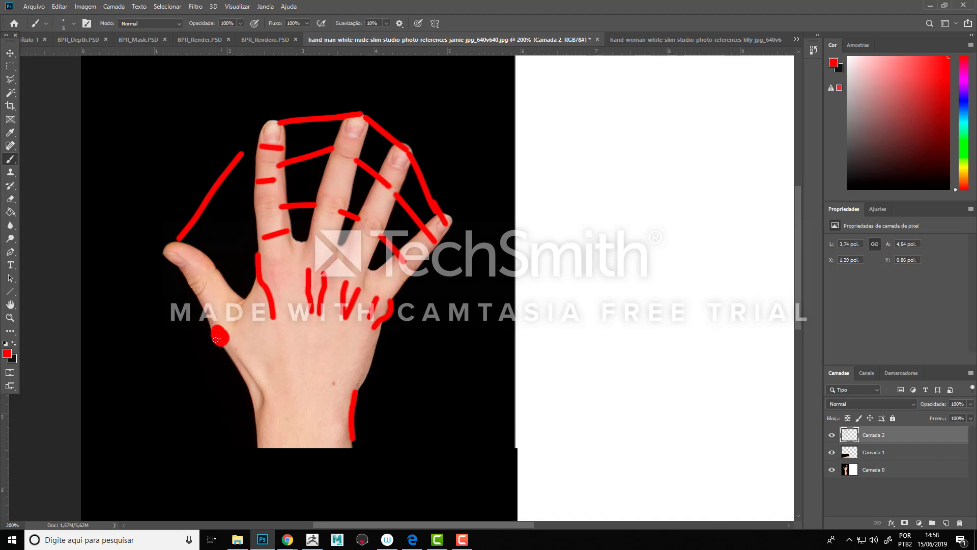
pyautogui.moveTo(211, 327); pyautogui.dragTo(218, 344)
pyautogui.hotkey('ctrl', 'z')
pyautogui.moveTo(259, 442)
pyautogui.mouseDown()
pyautogui.moveTo(226, 338)
pyautogui.moveTo(163, 256)
pyautogui.mouseUp()
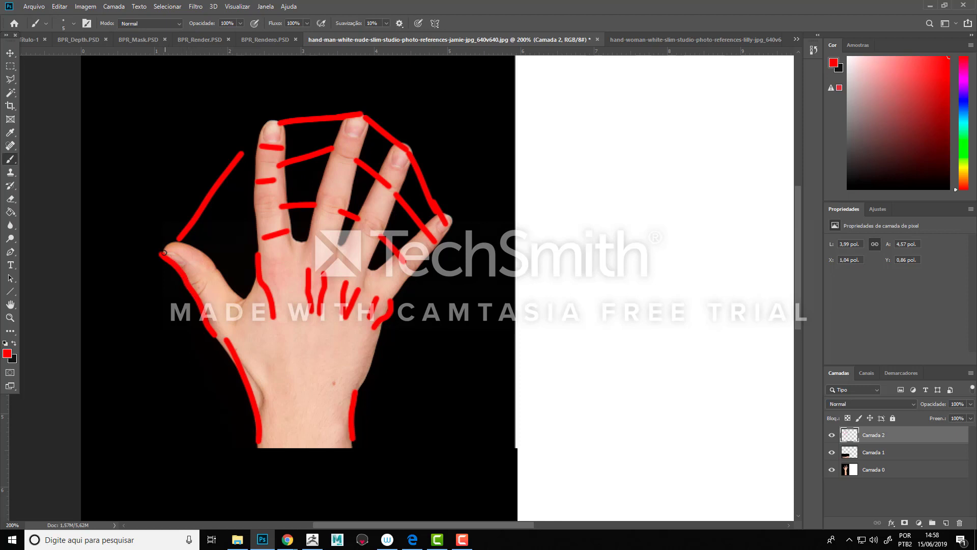
# Step: Try outlining the thumb in red around its tip
pyautogui.moveTo(162, 252); pyautogui.dragTo(185, 236)
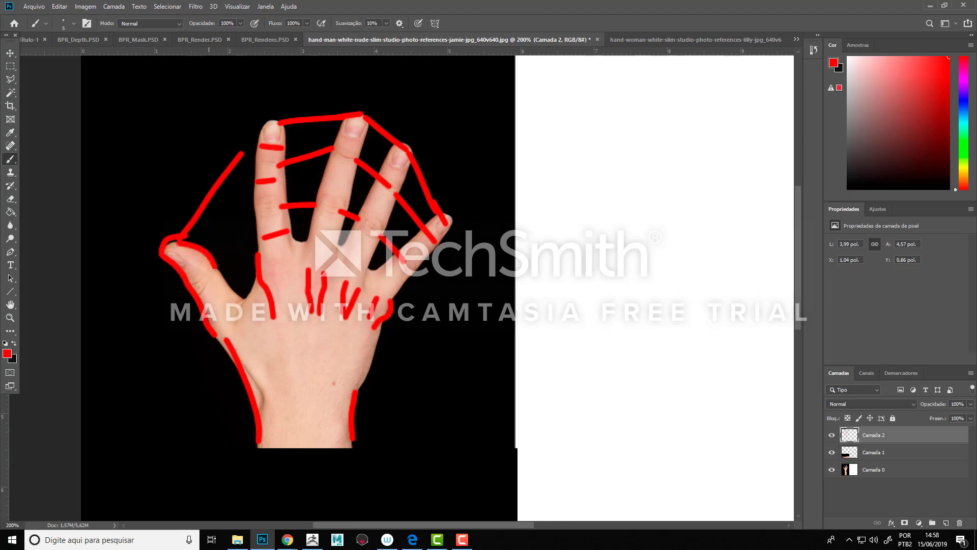
pyautogui.hotkey('ctrl', 'z')
pyautogui.hotkey('ctrl', 'z')
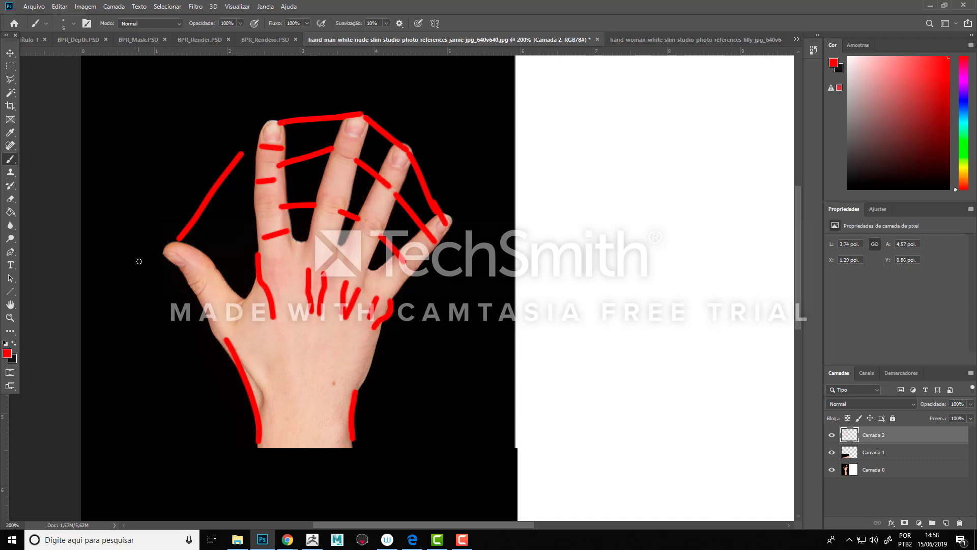
pyautogui.moveTo(139, 262)
pyautogui.mouseDown()
pyautogui.moveTo(113, 234)
pyautogui.moveTo(126, 192)
pyautogui.moveTo(166, 233)
pyautogui.mouseUp()
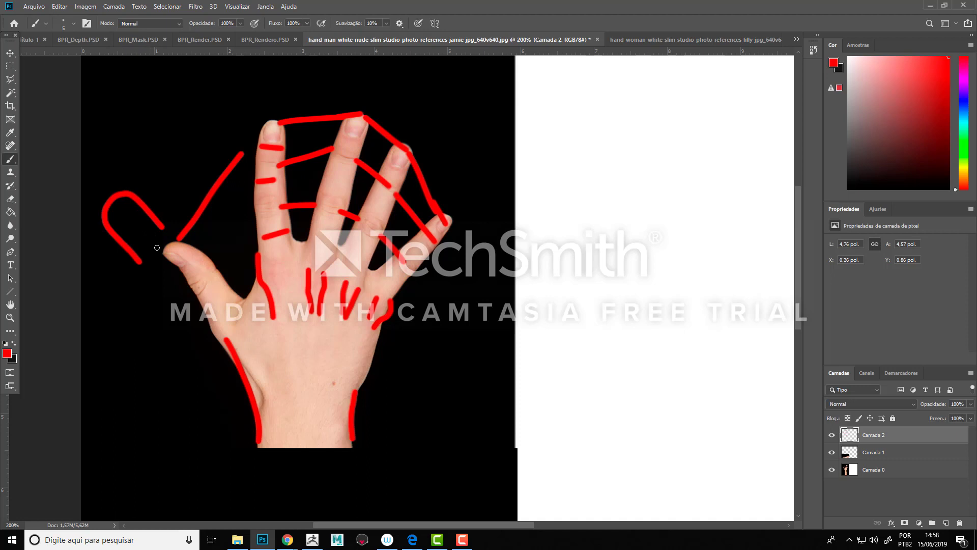
pyautogui.hotkey('ctrl', 'z')
pyautogui.moveTo(147, 275); pyautogui.dragTo(109, 230)
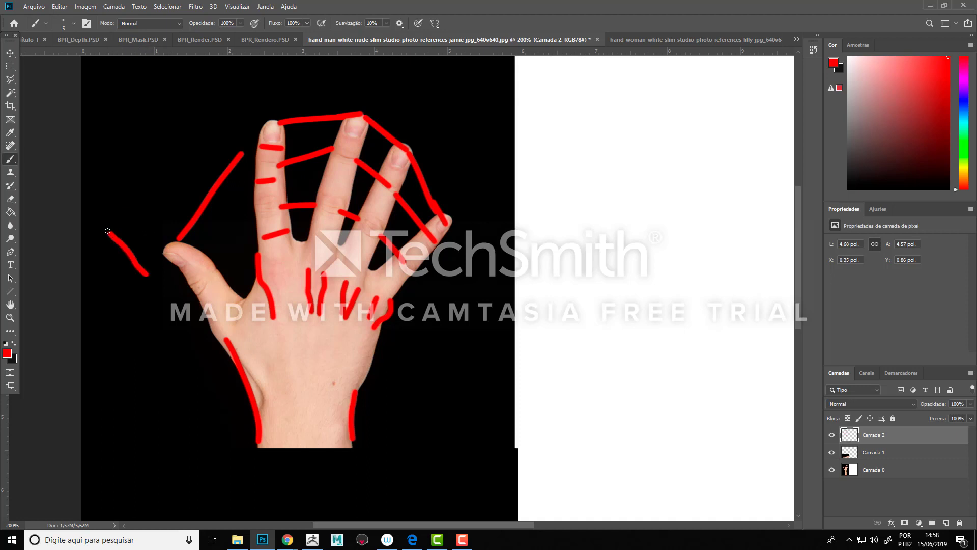
pyautogui.hotkey('ctrl', 'z')
# Step: Draw a red arched thumb outline on the black background beyond the thumb, ending at the thumb's tip
pyautogui.moveTo(155, 283)
pyautogui.mouseDown()
pyautogui.moveTo(105, 236)
pyautogui.moveTo(149, 228)
pyautogui.mouseUp()
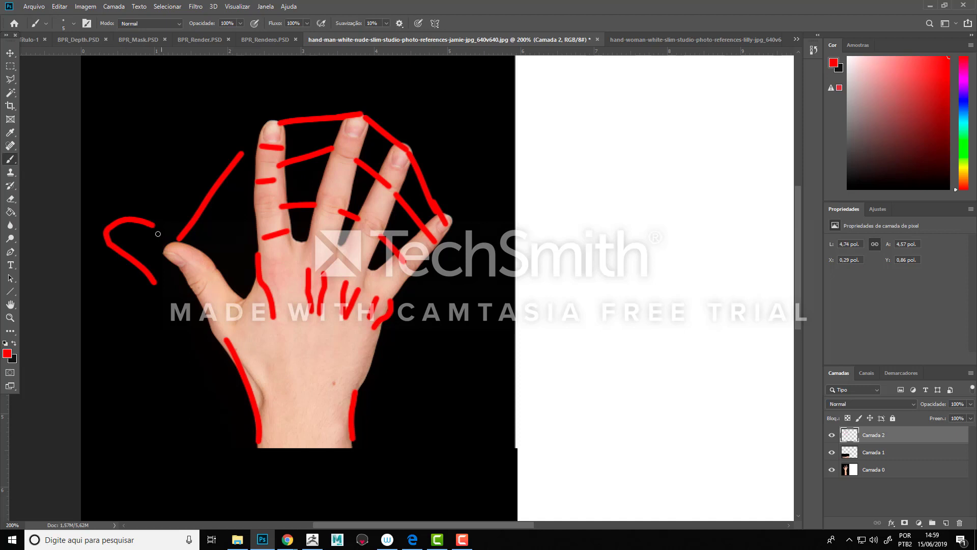
pyautogui.moveTo(155, 229); pyautogui.dragTo(166, 255)
pyautogui.click(164, 254)
# Step: With a 1 px brush, sketch thin red curves at the thumb's inner edge and a small thumb profile on the black area beside it
pyautogui.hotkey('ctrl', '+')
pyautogui.hotkey('ctrl', '+')
pyautogui.hotkey('ctrl', '+')
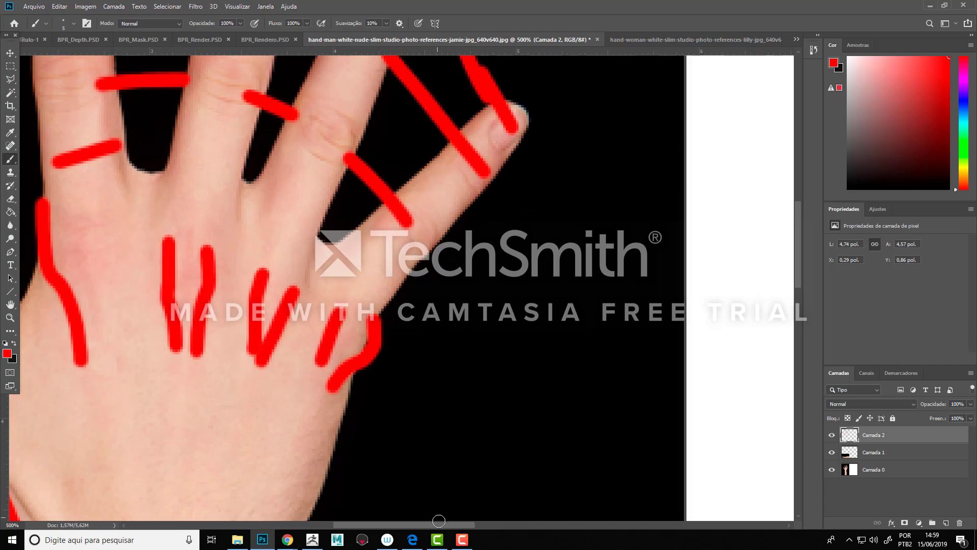
pyautogui.moveTo(423, 523); pyautogui.dragTo(378, 524)
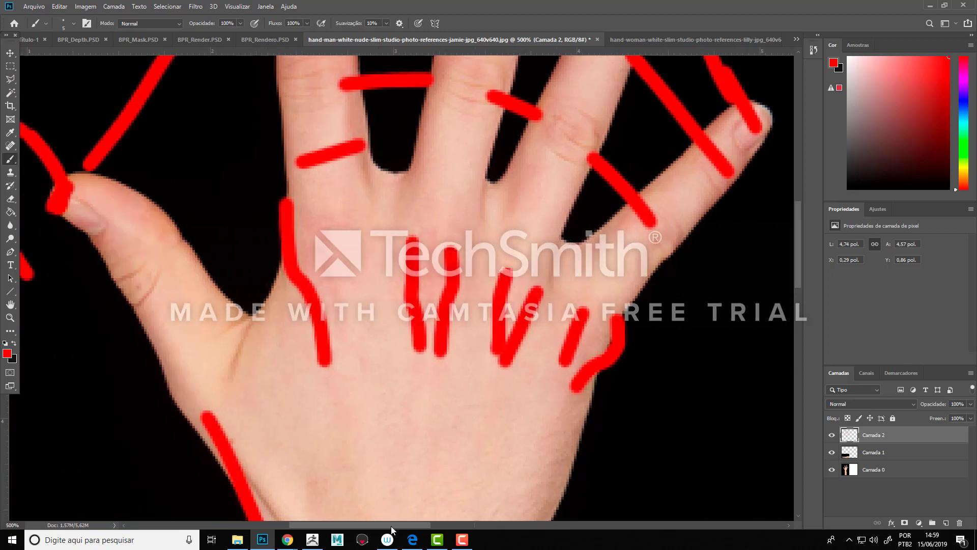
pyautogui.rightClick(214, 188)
pyautogui.click(265, 215)
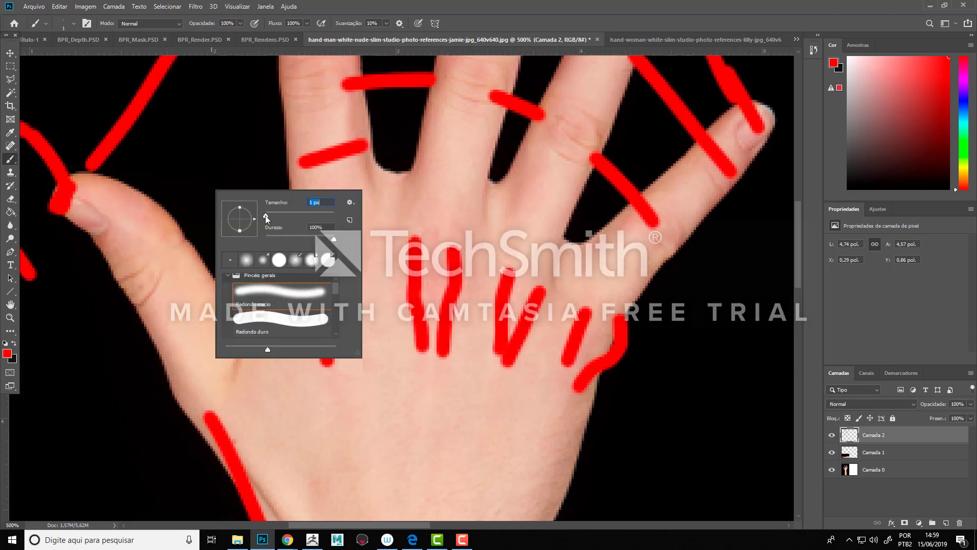
pyautogui.click(481, 3)
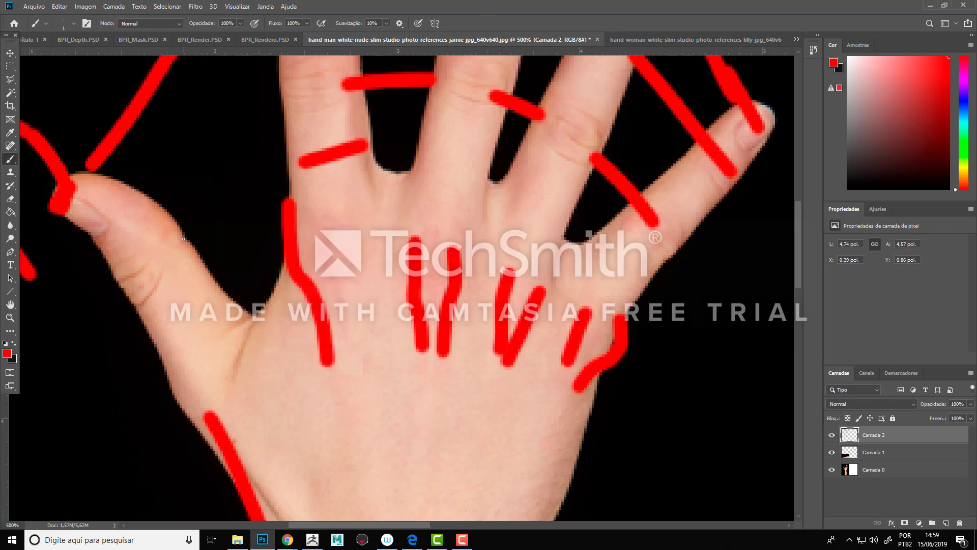
pyautogui.moveTo(179, 245)
pyautogui.mouseDown()
pyautogui.moveTo(157, 204)
pyautogui.moveTo(220, 249)
pyautogui.mouseUp()
pyautogui.hotkey('ctrl', 'z')
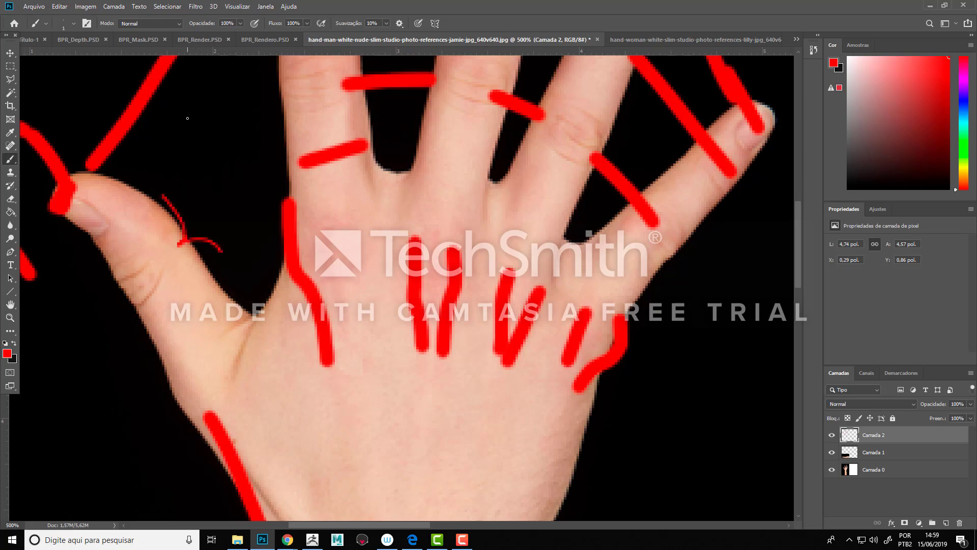
pyautogui.moveTo(188, 118)
pyautogui.mouseDown()
pyautogui.moveTo(218, 144)
pyautogui.moveTo(239, 186)
pyautogui.moveTo(224, 203)
pyautogui.moveTo(212, 199)
pyautogui.moveTo(163, 133)
pyautogui.moveTo(192, 102)
pyautogui.moveTo(224, 120)
pyautogui.moveTo(257, 192)
pyautogui.mouseUp()
pyautogui.hotkey('ctrl', 'z')
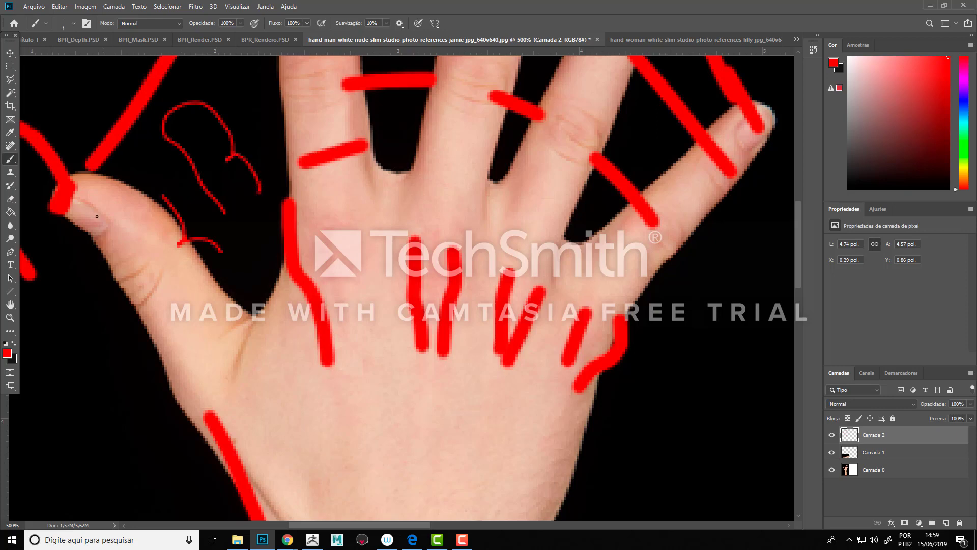
# Step: Trace the thumbnail, the joint creases and the thumb's outer edge down to its base with thin red lines
pyautogui.moveTo(92, 237)
pyautogui.mouseDown()
pyautogui.moveTo(105, 226)
pyautogui.moveTo(101, 214)
pyautogui.moveTo(76, 196)
pyautogui.moveTo(116, 286)
pyautogui.moveTo(132, 295)
pyautogui.mouseUp()
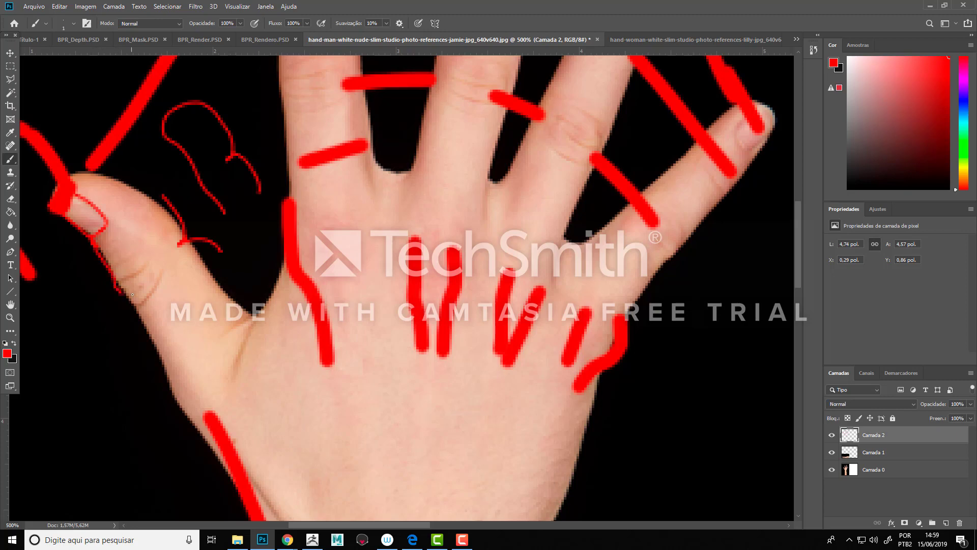
pyautogui.hotkey('alt', 'Tab')
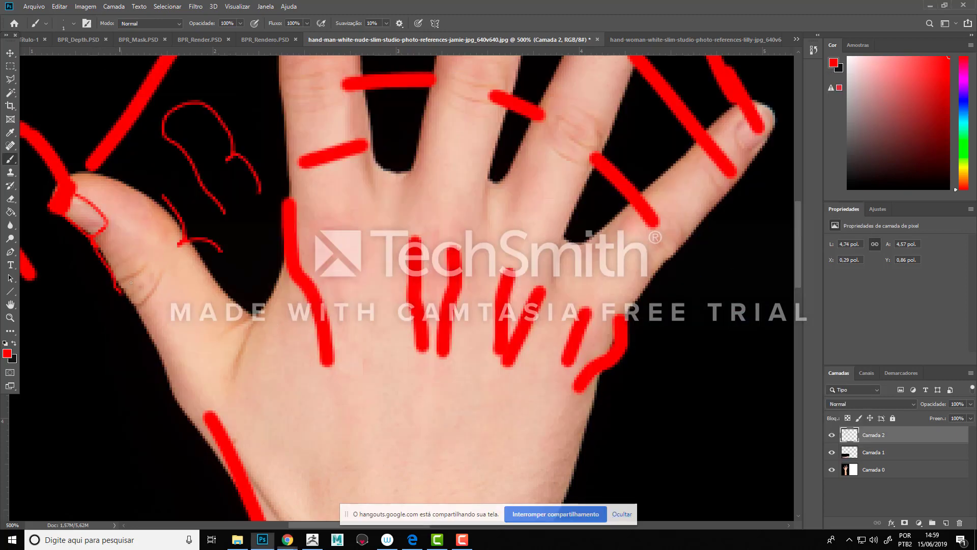
pyautogui.moveTo(119, 288)
pyautogui.mouseDown()
pyautogui.moveTo(128, 300)
pyautogui.moveTo(155, 283)
pyautogui.moveTo(134, 308)
pyautogui.moveTo(129, 294)
pyautogui.moveTo(163, 362)
pyautogui.mouseUp()
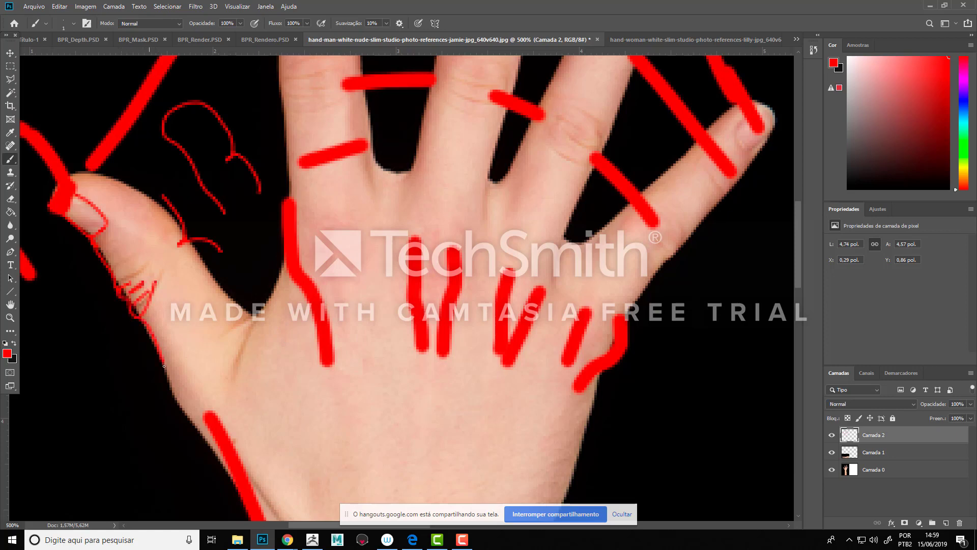
pyautogui.moveTo(215, 452)
pyautogui.mouseDown()
pyautogui.moveTo(181, 415)
pyautogui.moveTo(152, 354)
pyautogui.mouseUp()
# Step: Trace the thumb's inner edge in thin red from the web of the hand up and around the tip
pyautogui.moveTo(190, 243); pyautogui.dragTo(213, 270)
pyautogui.moveTo(184, 236)
pyautogui.mouseDown()
pyautogui.moveTo(141, 187)
pyautogui.moveTo(72, 176)
pyautogui.mouseUp()
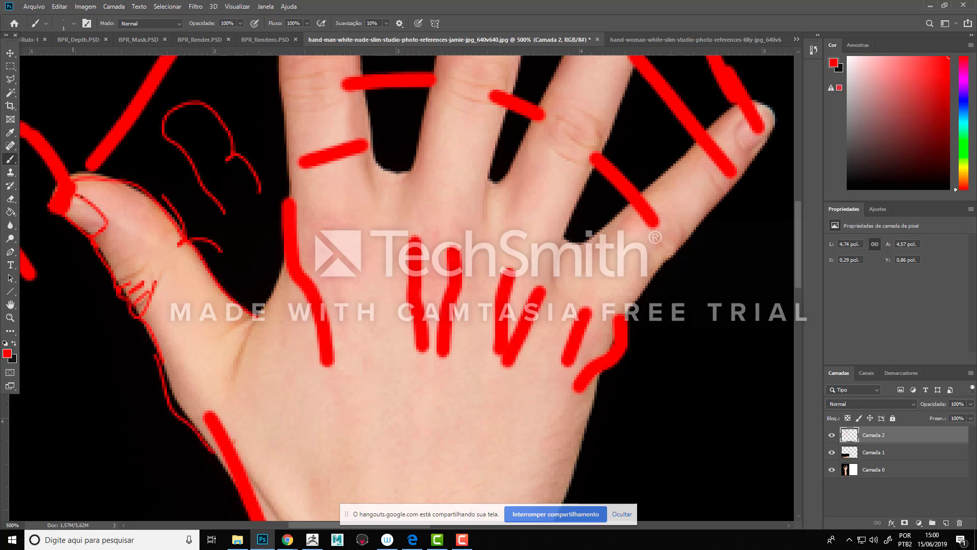
pyautogui.moveTo(135, 181); pyautogui.dragTo(41, 181)
# Step: Draw two parallel thin red tendon lines below the index finger and thin lines along the thumb-side hollow of the wrist
pyautogui.hotkey('ctrl', '-')
pyautogui.hotkey('ctrl', '-')
pyautogui.hotkey('ctrl', '-')
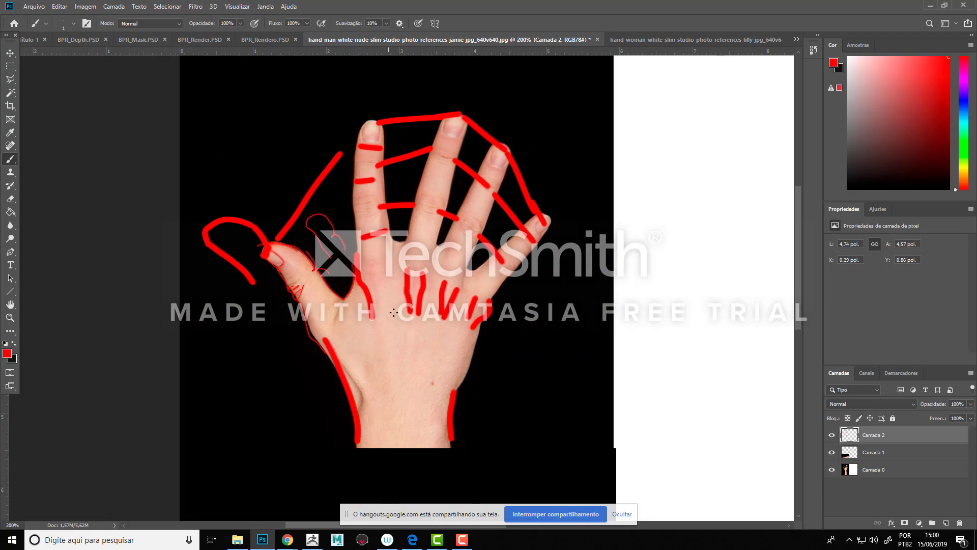
pyautogui.moveTo(363, 395); pyautogui.dragTo(362, 403)
pyautogui.moveTo(381, 356); pyautogui.dragTo(370, 264)
pyautogui.moveTo(388, 351); pyautogui.dragTo(378, 265)
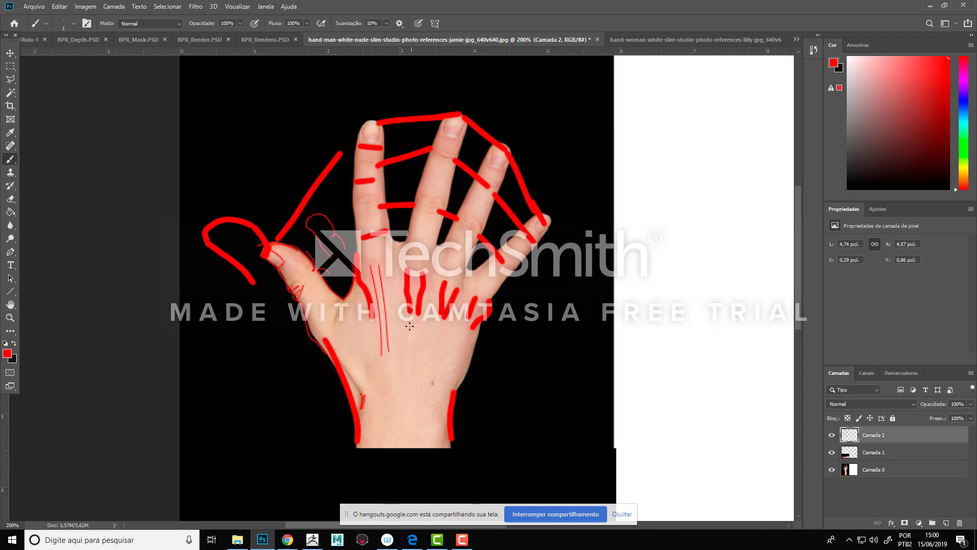
pyautogui.moveTo(412, 354)
pyautogui.mouseDown()
pyautogui.moveTo(407, 275)
pyautogui.moveTo(423, 370)
pyautogui.mouseUp()
pyautogui.hotkey('ctrl', 'z')
pyautogui.hotkey('ctrl', 'z')
pyautogui.moveTo(363, 396)
pyautogui.mouseDown()
pyautogui.moveTo(343, 370)
pyautogui.moveTo(363, 390)
pyautogui.mouseUp()
# Step: Bring the side-view hand photo fully into view and hide the screen-sharing notice
pyautogui.click(11, 52)
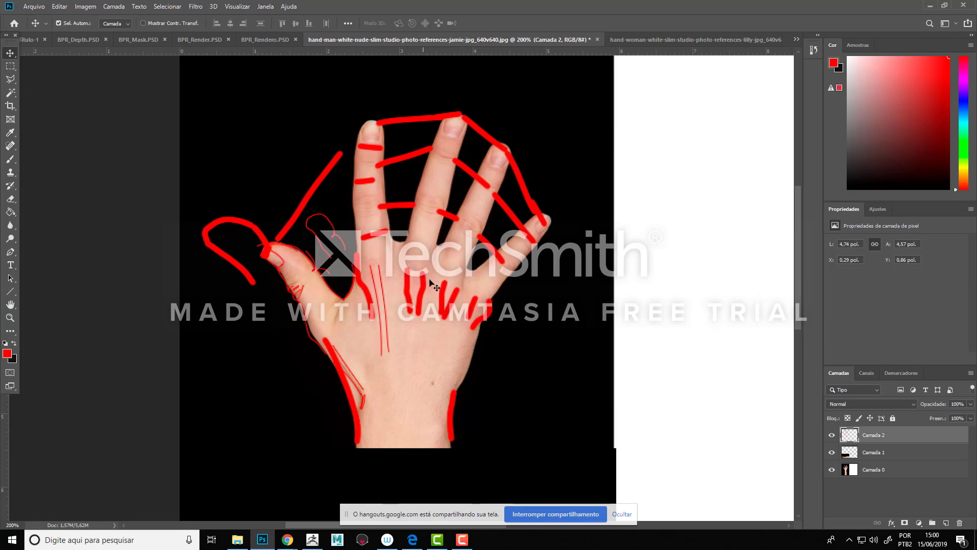
pyautogui.hotkey('ctrl', '-')
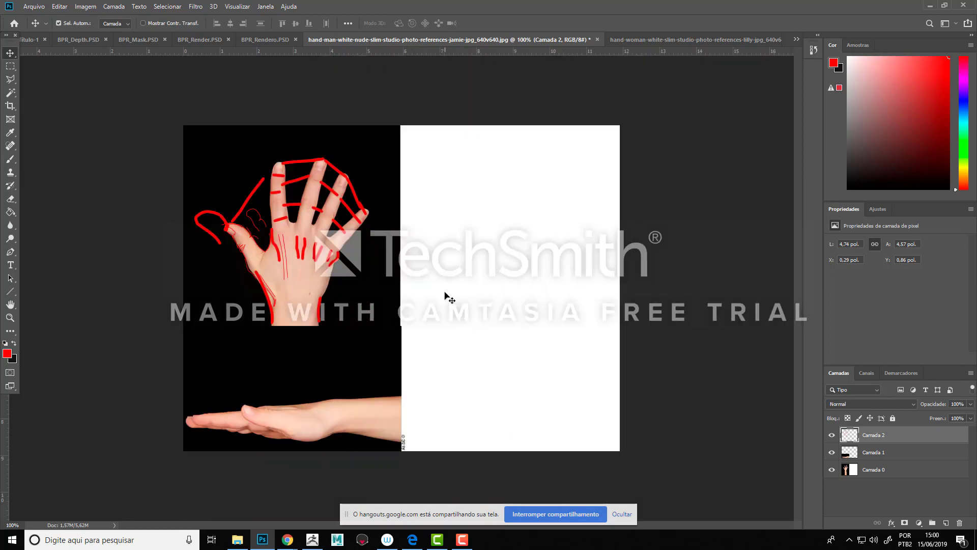
pyautogui.hotkey('ctrl', '+')
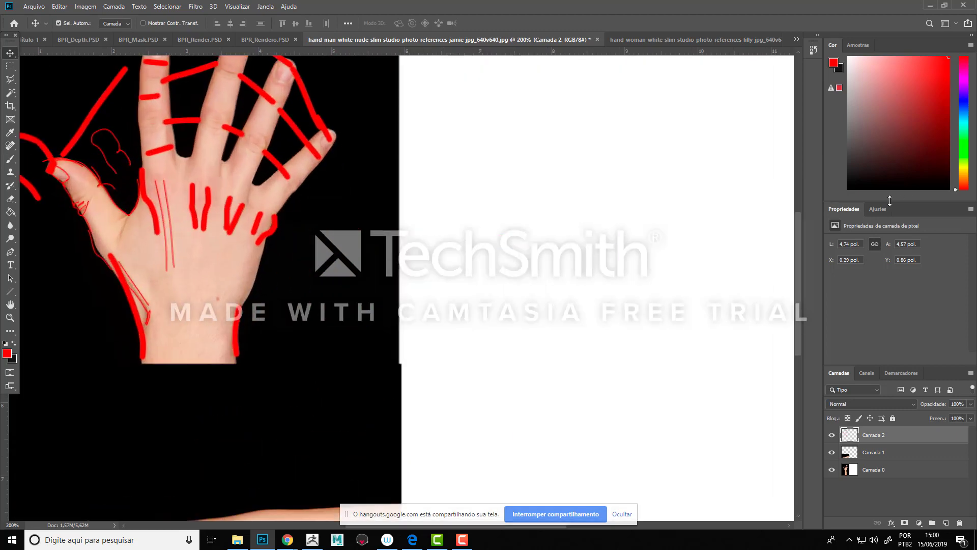
pyautogui.moveTo(800, 235); pyautogui.dragTo(798, 303)
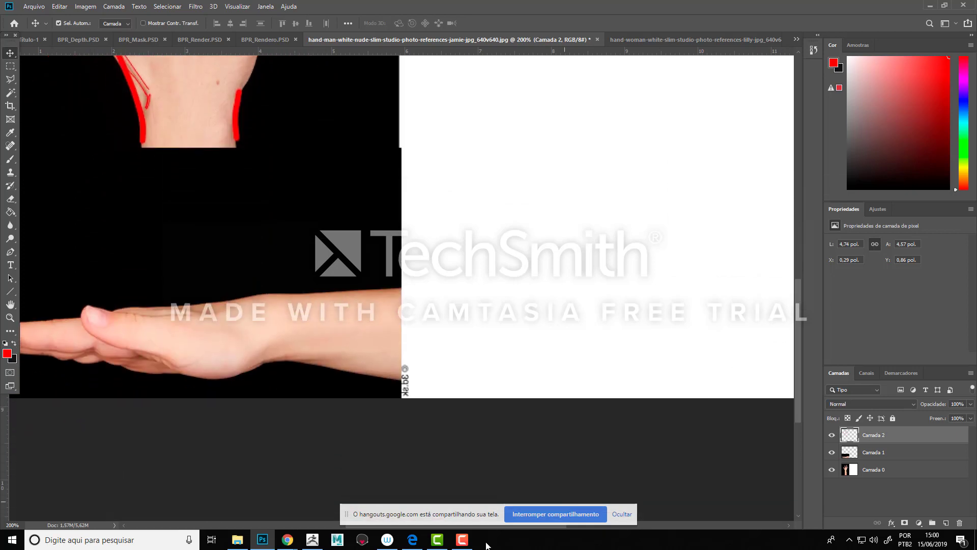
pyautogui.click(340, 527)
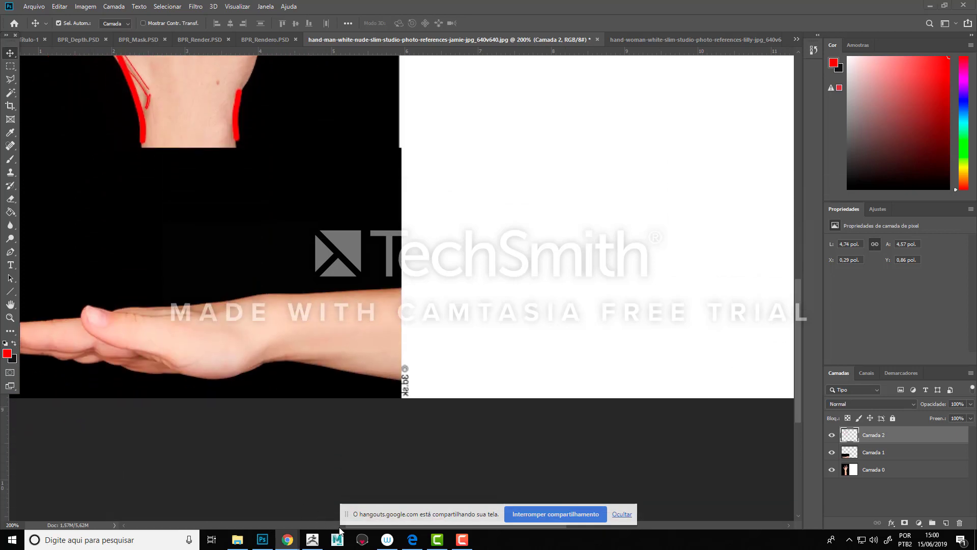
pyautogui.press('ctrl+super+o')
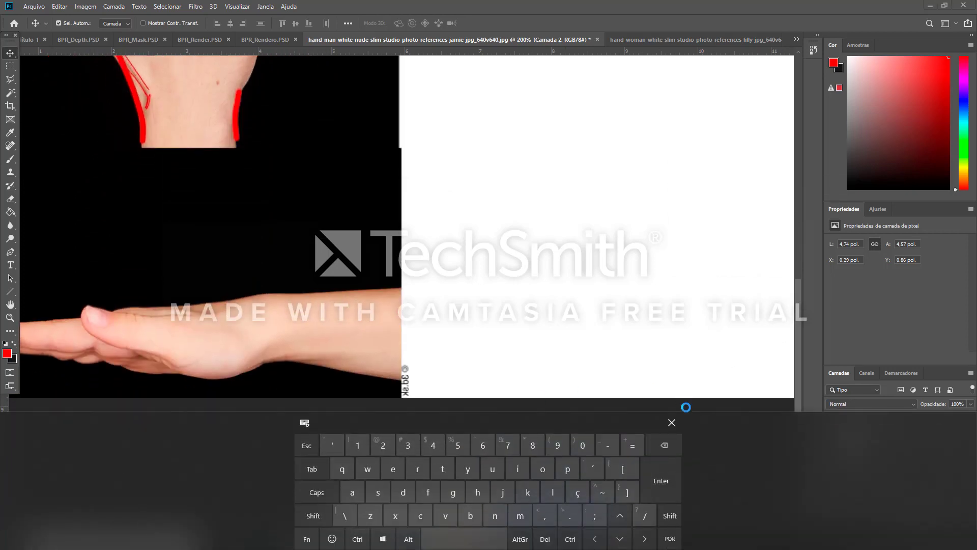
pyautogui.click(671, 422)
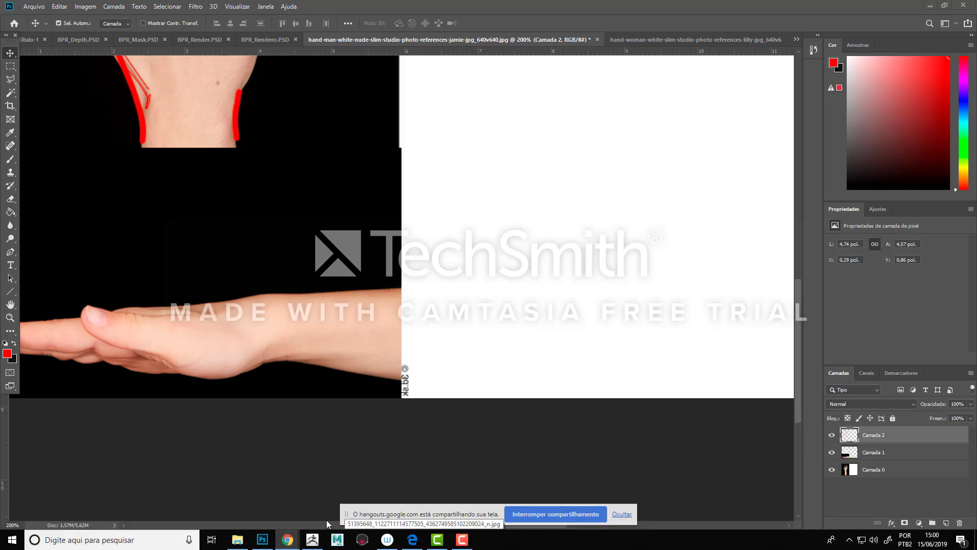
pyautogui.click(626, 507)
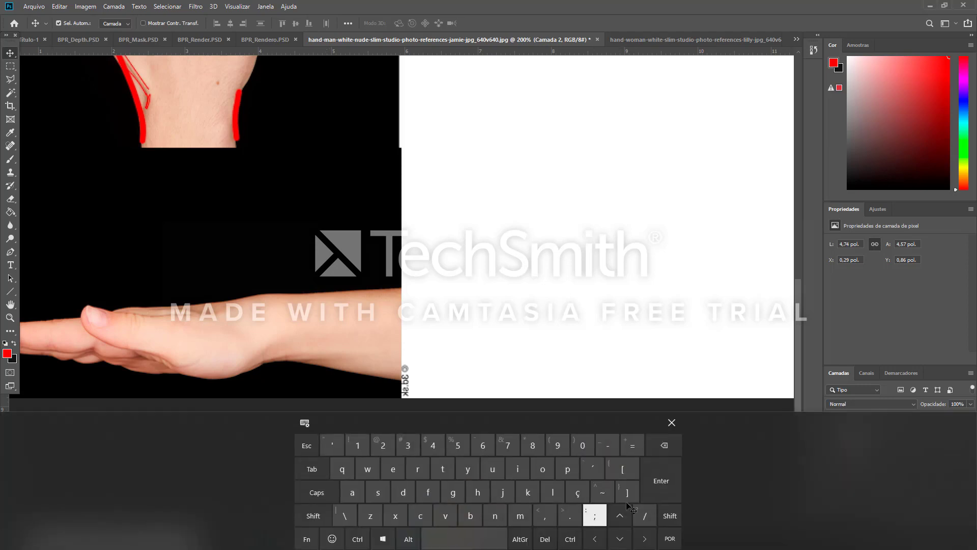
pyautogui.click(671, 421)
pyautogui.moveTo(515, 524); pyautogui.dragTo(493, 523)
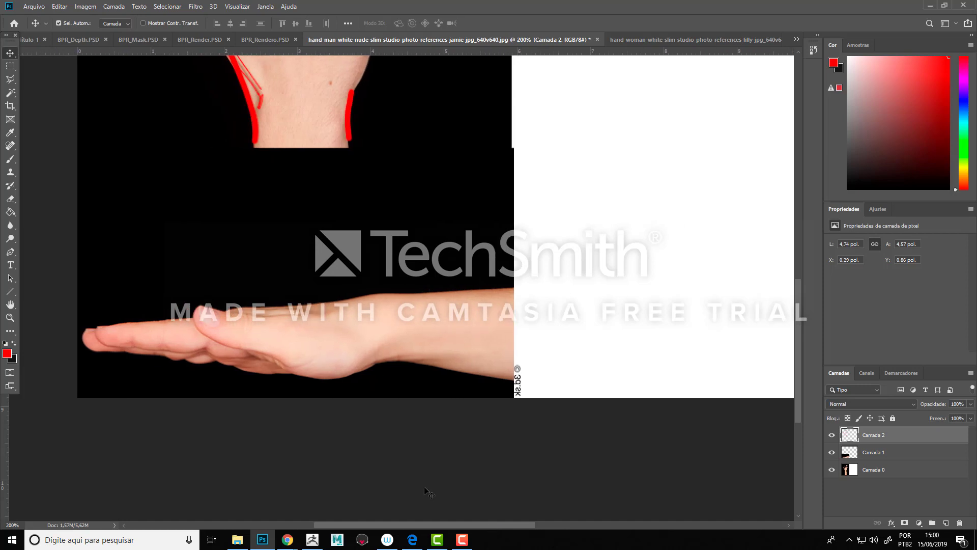
# Step: Switch to the Brush tool and set its size to 5 px
pyautogui.click(19, 162)
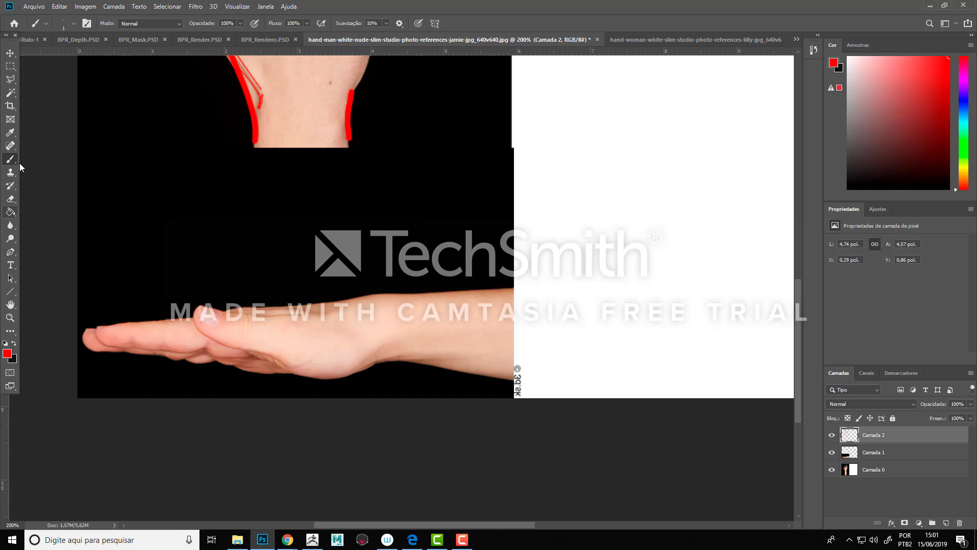
pyautogui.rightClick(235, 219)
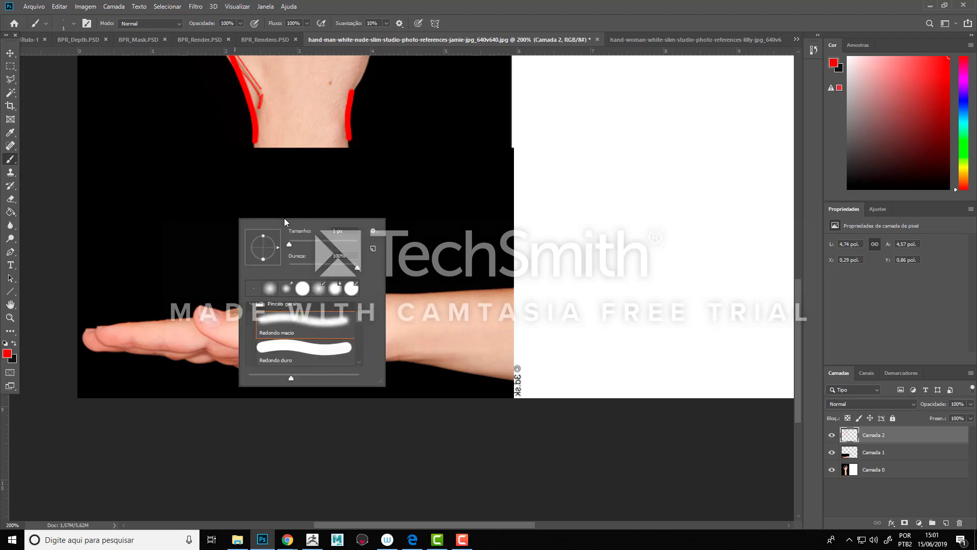
pyautogui.moveTo(289, 244); pyautogui.dragTo(294, 244)
pyautogui.moveTo(402, 525)
pyautogui.mouseDown()
pyautogui.moveTo(418, 521)
pyautogui.moveTo(364, 520)
pyautogui.mouseUp()
pyautogui.rightClick(219, 244)
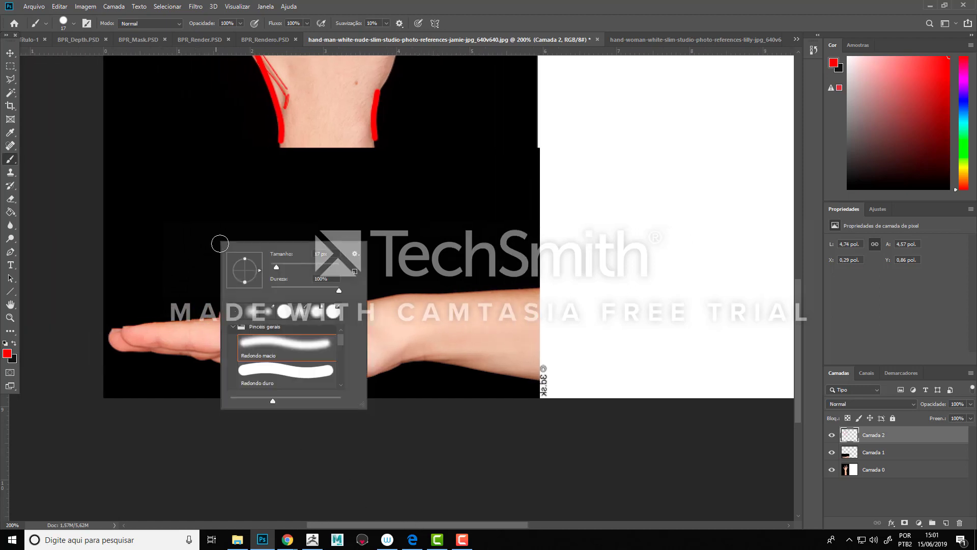
pyautogui.moveTo(272, 267); pyautogui.dragTo(272, 267)
pyautogui.moveTo(322, 525); pyautogui.dragTo(313, 522)
# Step: Try drawing red strokes along the side-view fingers, at the fingertips and on the black area above them
pyautogui.moveTo(154, 317); pyautogui.dragTo(236, 315)
pyautogui.hotkey('ctrl', 'z')
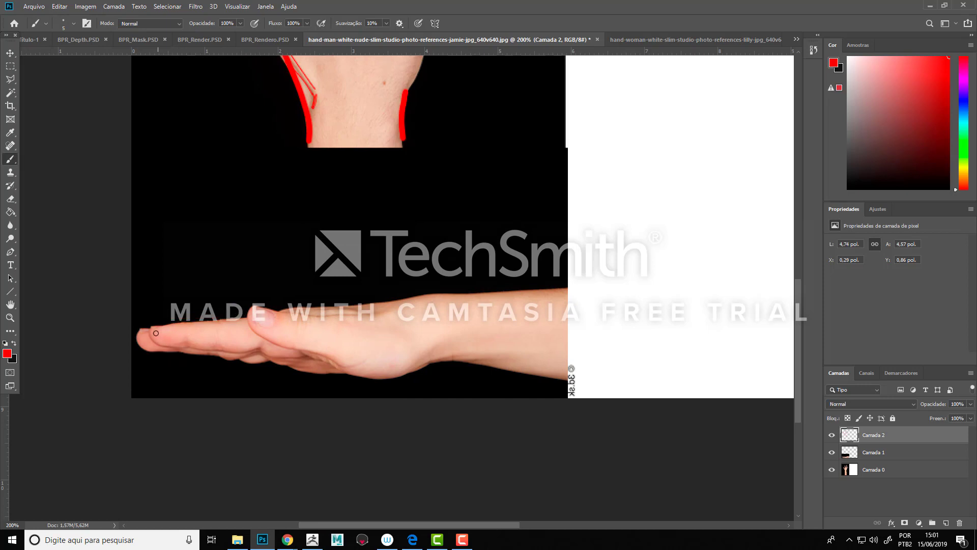
pyautogui.moveTo(150, 326)
pyautogui.mouseDown()
pyautogui.moveTo(152, 338)
pyautogui.moveTo(173, 343)
pyautogui.mouseUp()
pyautogui.hotkey('ctrl', 'z')
pyautogui.click(168, 352)
pyautogui.hotkey('ctrl', 'z')
pyautogui.moveTo(161, 229)
pyautogui.mouseDown()
pyautogui.moveTo(163, 239)
pyautogui.moveTo(257, 249)
pyautogui.mouseUp()
pyautogui.hotkey('ctrl', 'z')
pyautogui.moveTo(158, 227)
pyautogui.mouseDown()
pyautogui.moveTo(163, 240)
pyautogui.moveTo(216, 247)
pyautogui.mouseUp()
pyautogui.hotkey('ctrl', 'z')
# Step: Try tracing the underside of the side-view fingertips in red and sketching a line above the hand
pyautogui.hotkey('ctrl', '+')
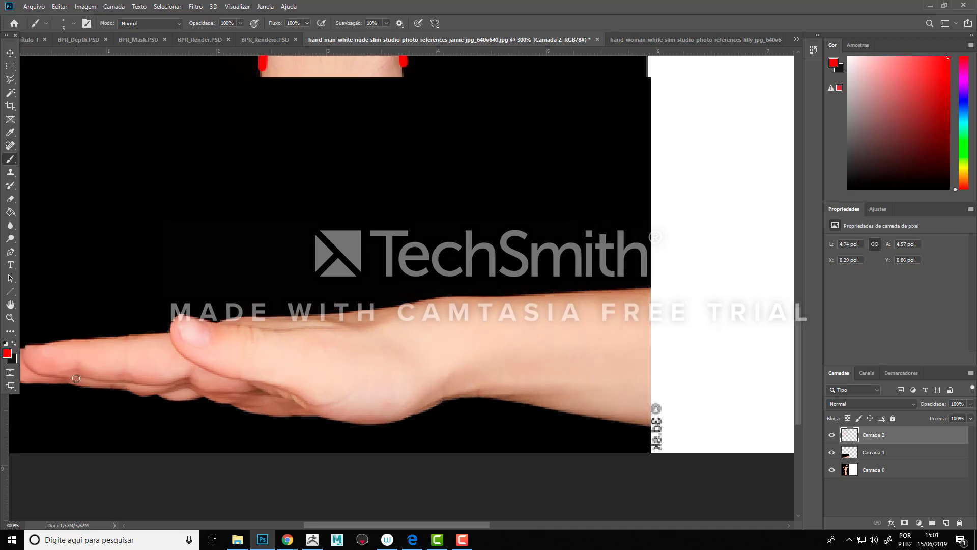
pyautogui.moveTo(29, 366); pyautogui.dragTo(70, 379)
pyautogui.hotkey('ctrl', 'z')
pyautogui.moveTo(92, 207)
pyautogui.mouseDown()
pyautogui.moveTo(107, 219)
pyautogui.moveTo(208, 221)
pyautogui.mouseUp()
pyautogui.hotkey('ctrl', 'z')
pyautogui.moveTo(336, 527); pyautogui.dragTo(317, 524)
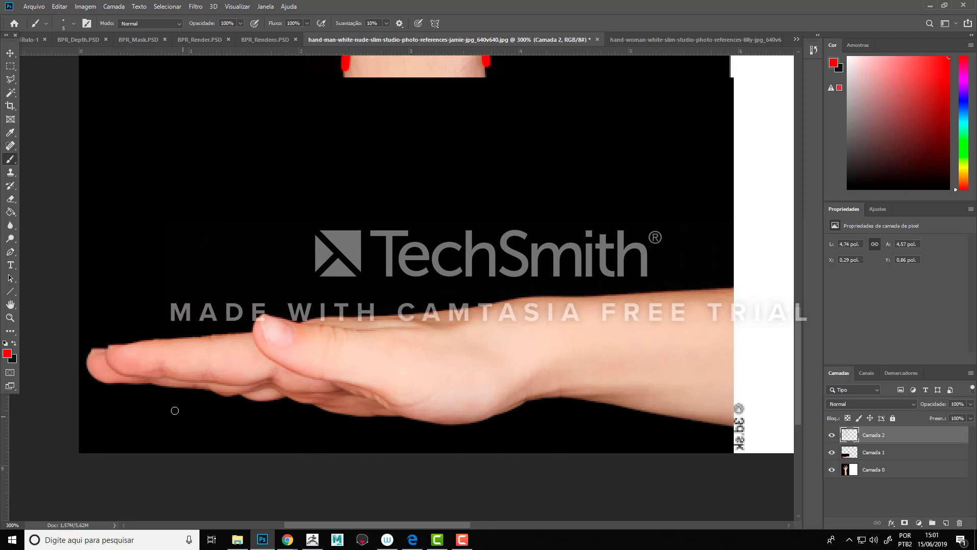
pyautogui.moveTo(107, 387); pyautogui.dragTo(156, 389)
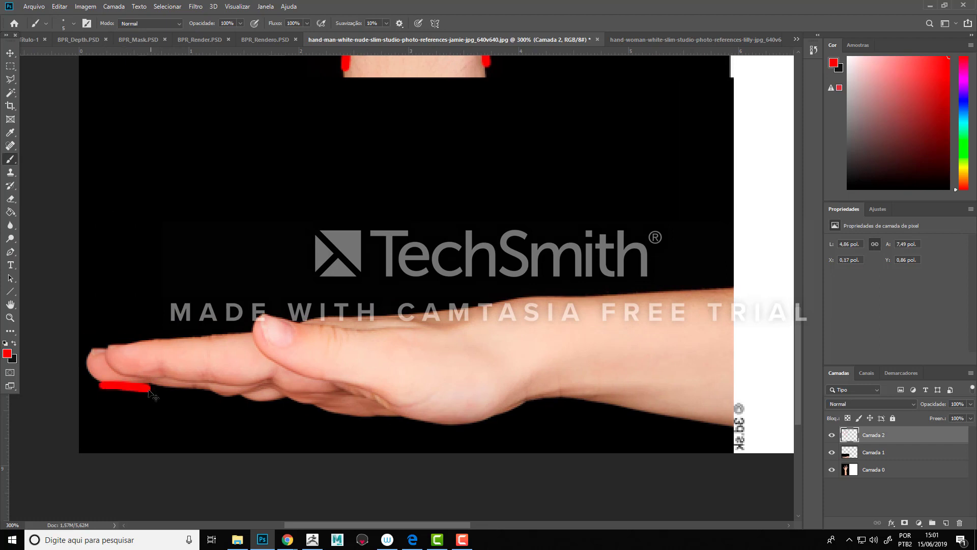
pyautogui.hotkey('ctrl', 'z')
# Step: Reduce the brush size to 2 px and try sketching a red angular outline on the black area above the side-view hand
pyautogui.rightClick(204, 259)
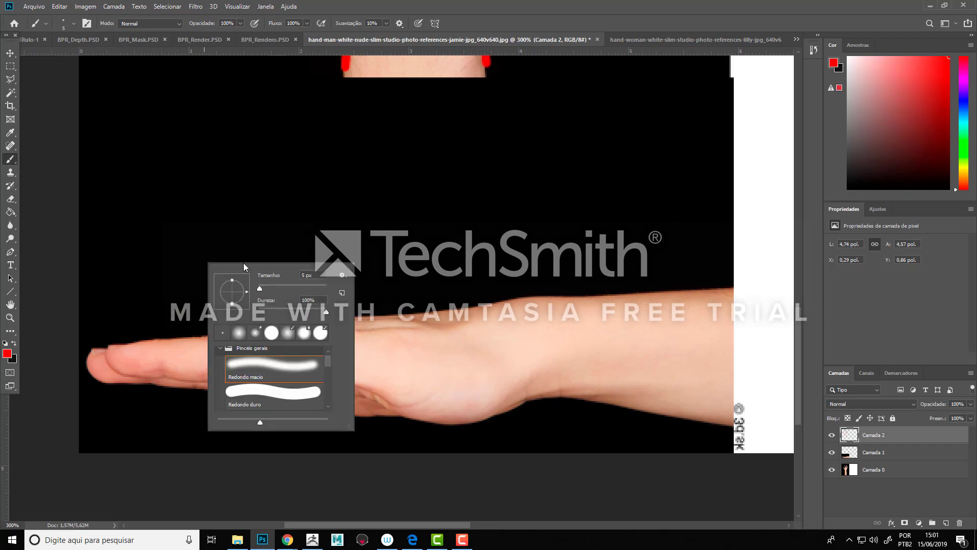
pyautogui.click(259, 289)
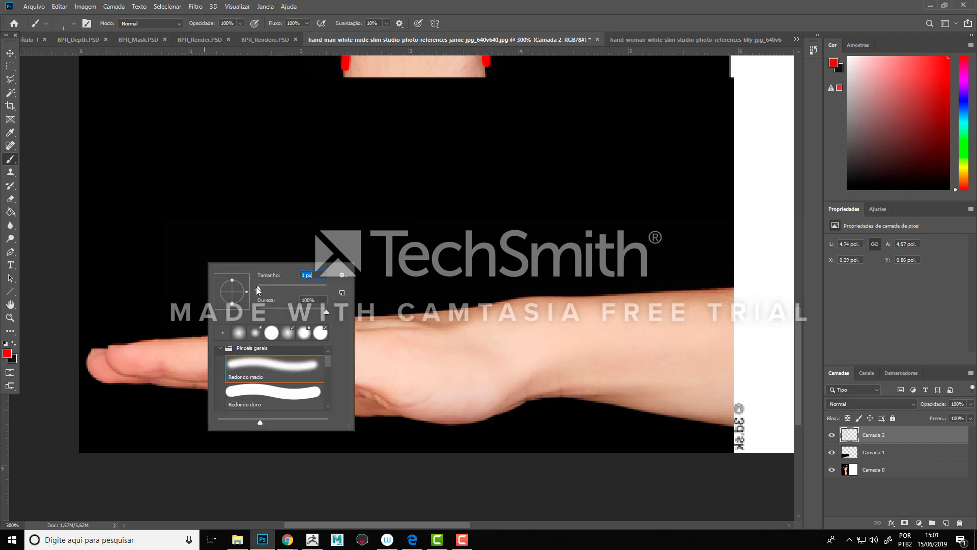
pyautogui.click(505, 3)
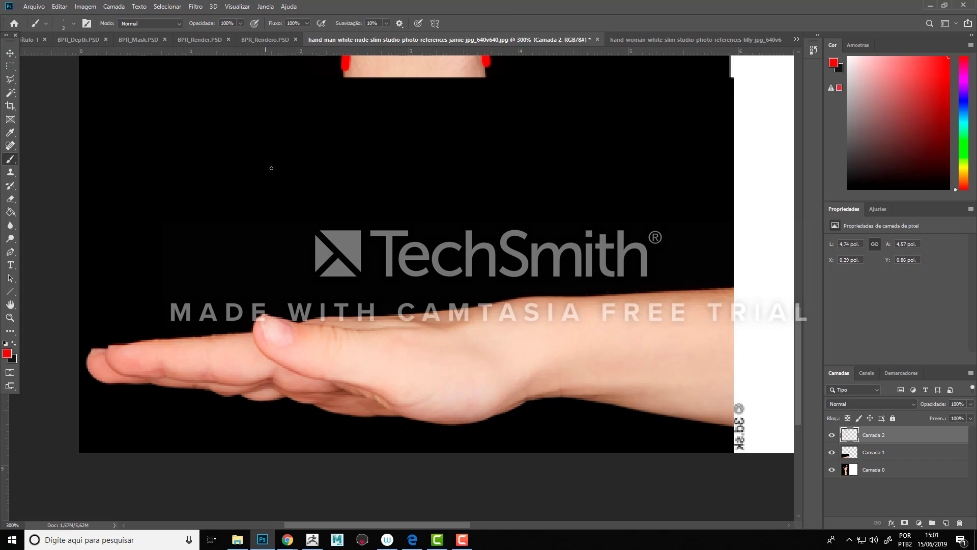
pyautogui.moveTo(372, 203)
pyautogui.mouseDown()
pyautogui.moveTo(212, 179)
pyautogui.moveTo(285, 217)
pyautogui.mouseUp()
pyautogui.hotkey('ctrl', 'z')
pyautogui.hotkey('ctrl', 'z')
pyautogui.moveTo(343, 192); pyautogui.dragTo(221, 204)
pyautogui.hotkey('ctrl', 'z')
pyautogui.moveTo(275, 178); pyautogui.dragTo(258, 252)
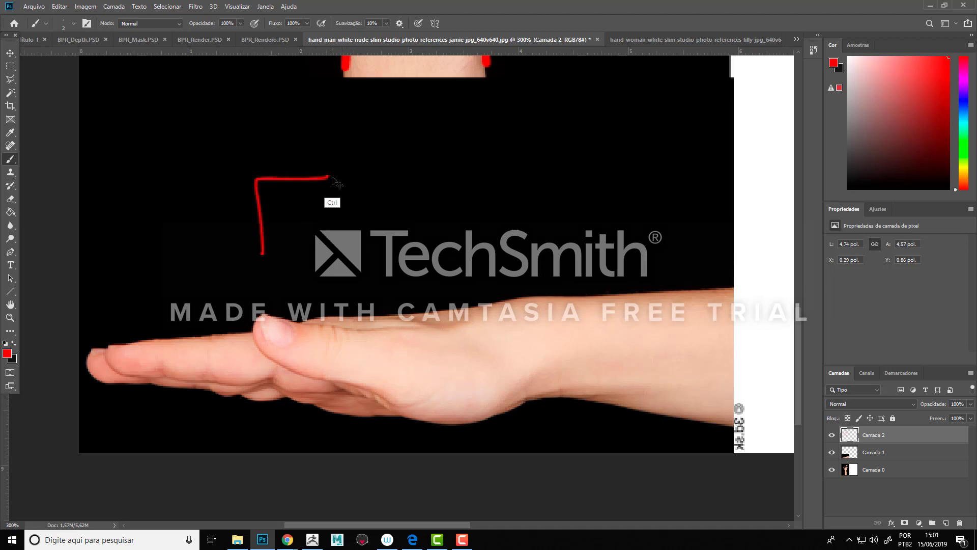
pyautogui.hotkey('ctrl', 'z')
pyautogui.moveTo(335, 176)
pyautogui.mouseDown()
pyautogui.moveTo(271, 224)
pyautogui.moveTo(336, 230)
pyautogui.mouseUp()
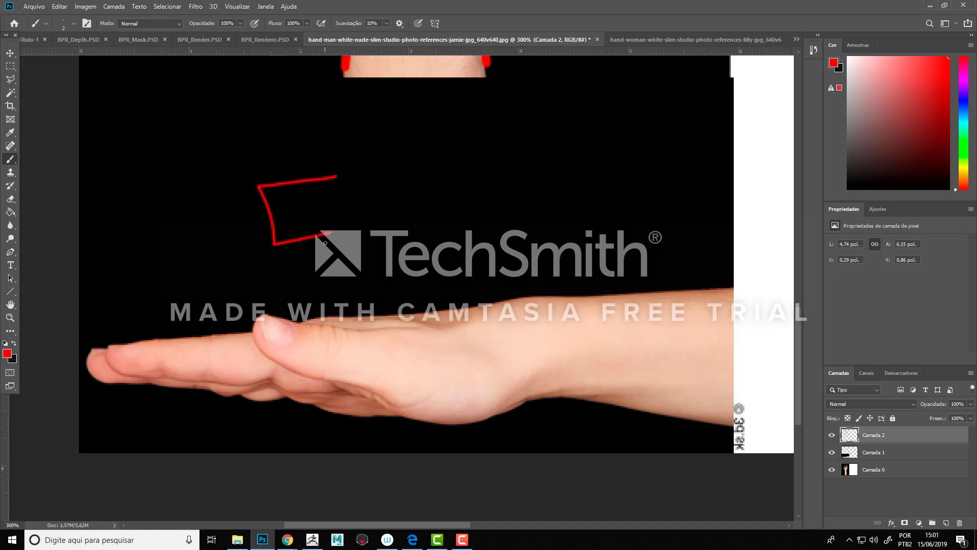
pyautogui.hotkey('ctrl', 'z')
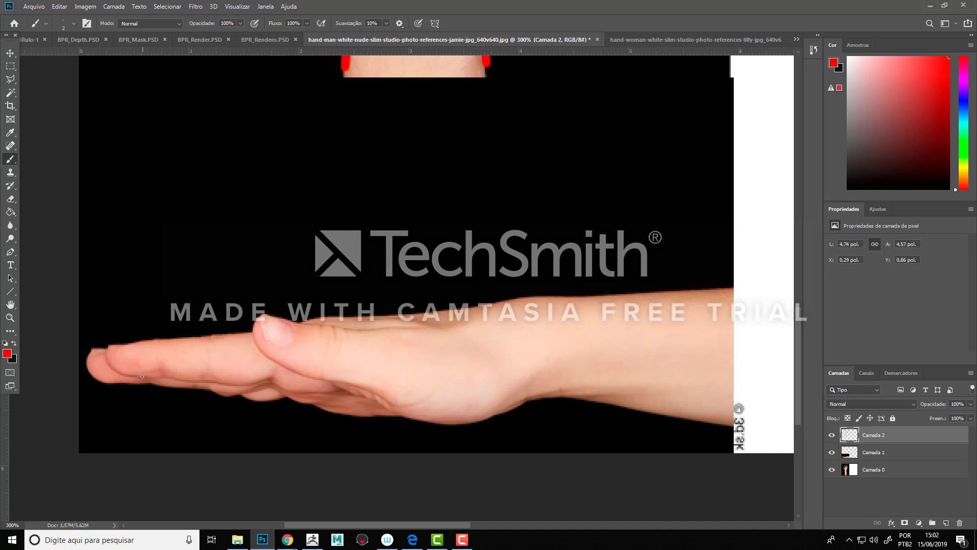
# Step: Try tracing the lower and upper contours of the side-view index finger with thin red strokes
pyautogui.moveTo(125, 373); pyautogui.dragTo(173, 372)
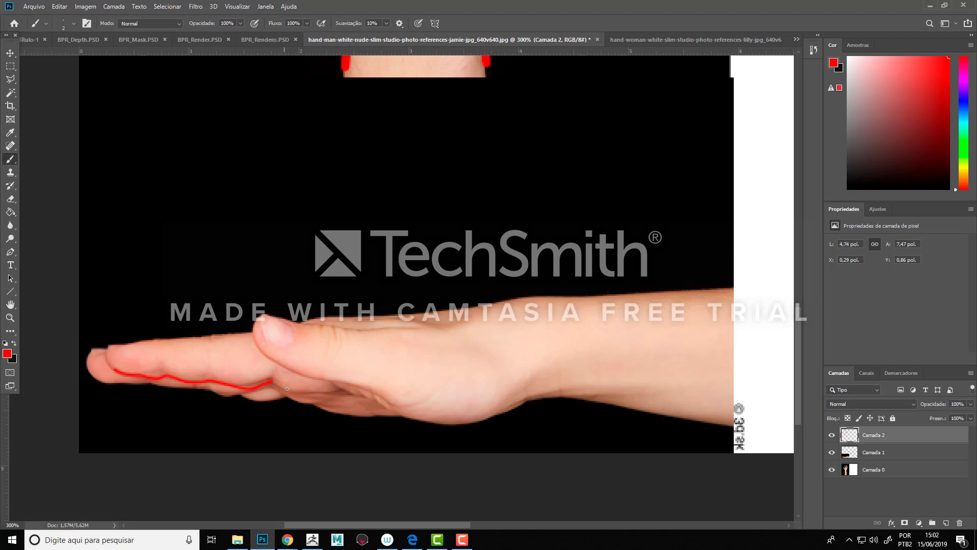
pyautogui.moveTo(289, 389); pyautogui.dragTo(332, 385)
pyautogui.hotkey('ctrl', 'z')
pyautogui.moveTo(274, 382); pyautogui.dragTo(321, 388)
pyautogui.hotkey('ctrl', 'z')
pyautogui.hotkey('ctrl', 'z')
pyautogui.hotkey('ctrl', 'z')
pyautogui.hotkey('ctrl', 'z')
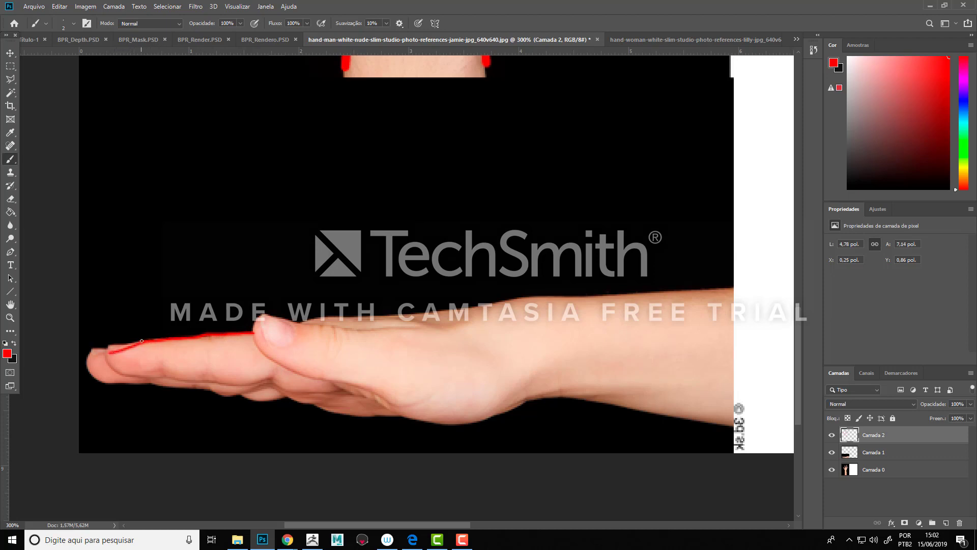
pyautogui.moveTo(132, 342); pyautogui.dragTo(113, 343)
pyautogui.hotkey('ctrl', 'z')
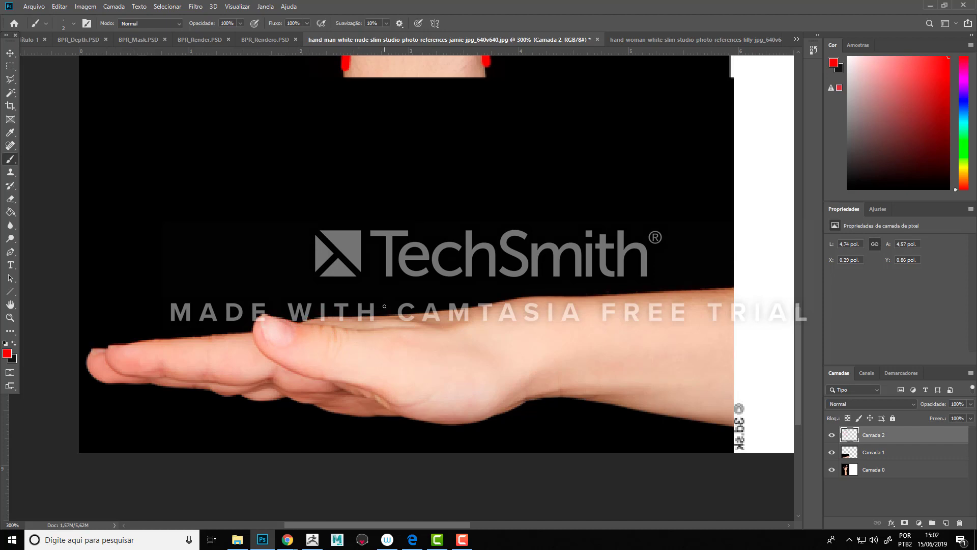
# Step: Enlarge the brush to 23 px and try painting a thick red arc across the side-view wrist
pyautogui.hotkey('ctrl', '-')
pyautogui.rightClick(525, 202)
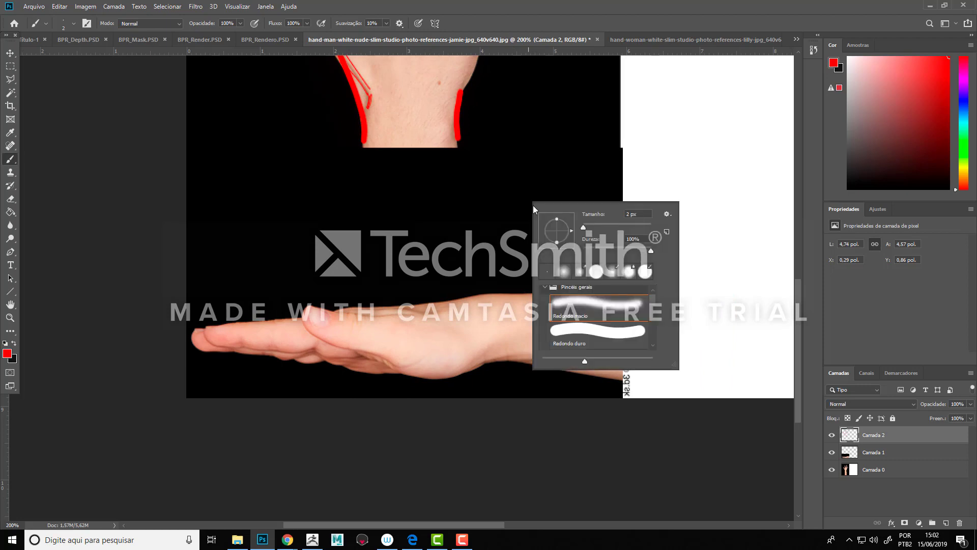
pyautogui.moveTo(583, 226); pyautogui.dragTo(595, 225)
pyautogui.click(619, 9)
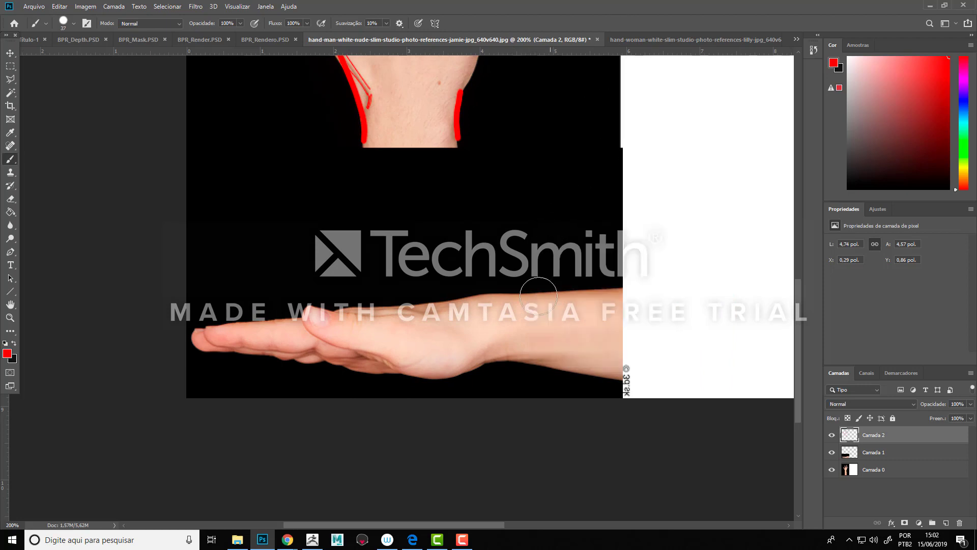
pyautogui.rightClick(523, 340)
pyautogui.moveTo(590, 360); pyautogui.dragTo(588, 361)
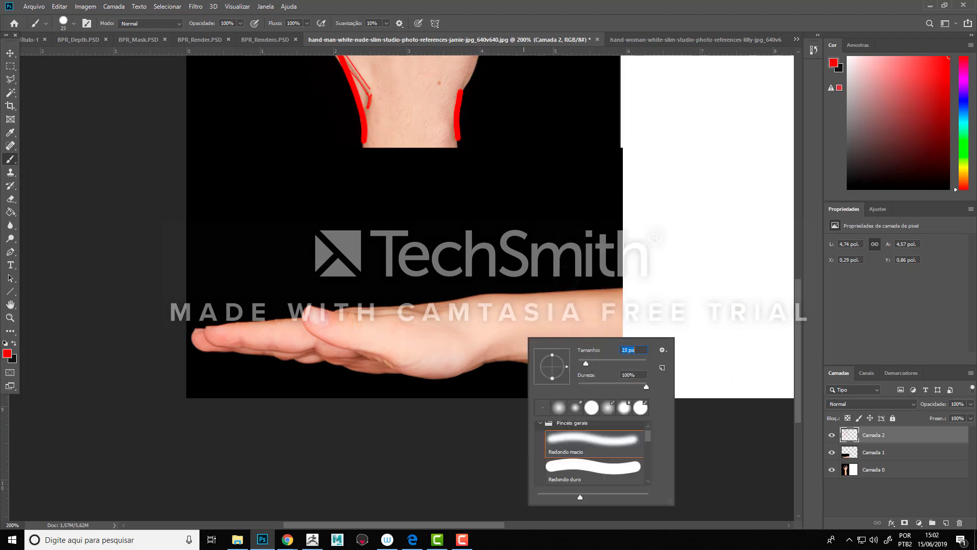
pyautogui.click(557, 36)
pyautogui.moveTo(500, 360); pyautogui.dragTo(487, 297)
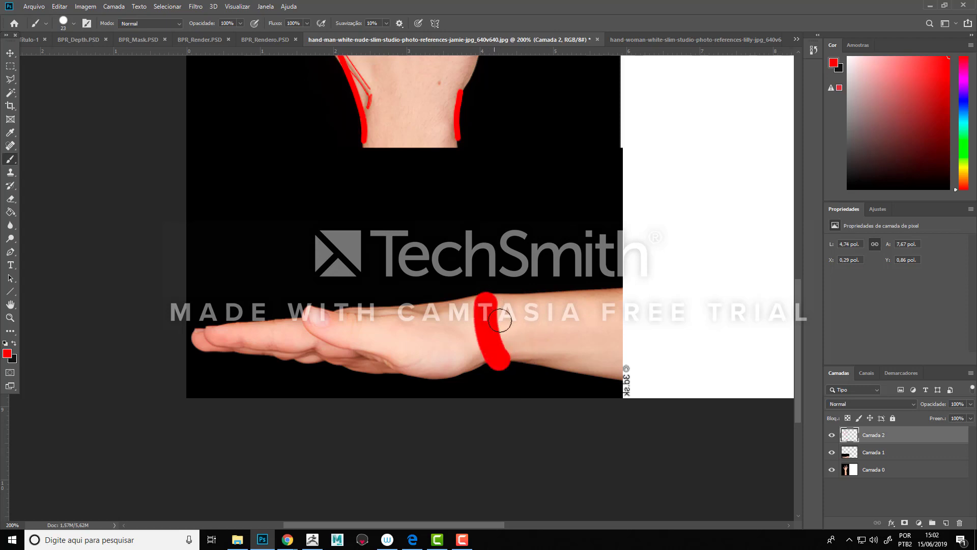
pyautogui.hotkey('ctrl', 'z')
# Step: Set the brush size to 8 px
pyautogui.rightClick(521, 218)
pyautogui.moveTo(580, 234); pyautogui.dragTo(574, 234)
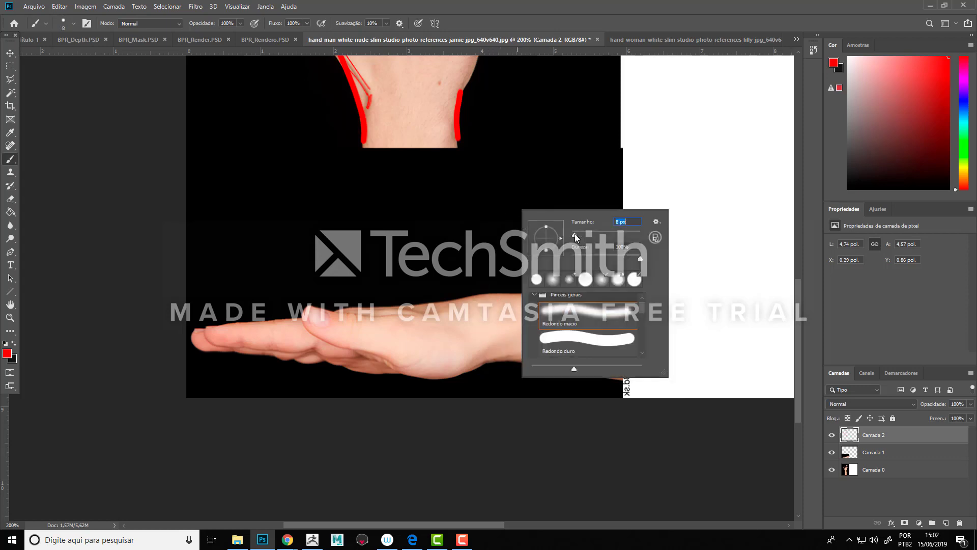
pyautogui.click(517, 353)
# Step: Try outlining the side-view wrist and forearm in red with an arc across the wrist and lines along both edges
pyautogui.moveTo(497, 359)
pyautogui.mouseDown()
pyautogui.moveTo(494, 284)
pyautogui.moveTo(637, 374)
pyautogui.mouseUp()
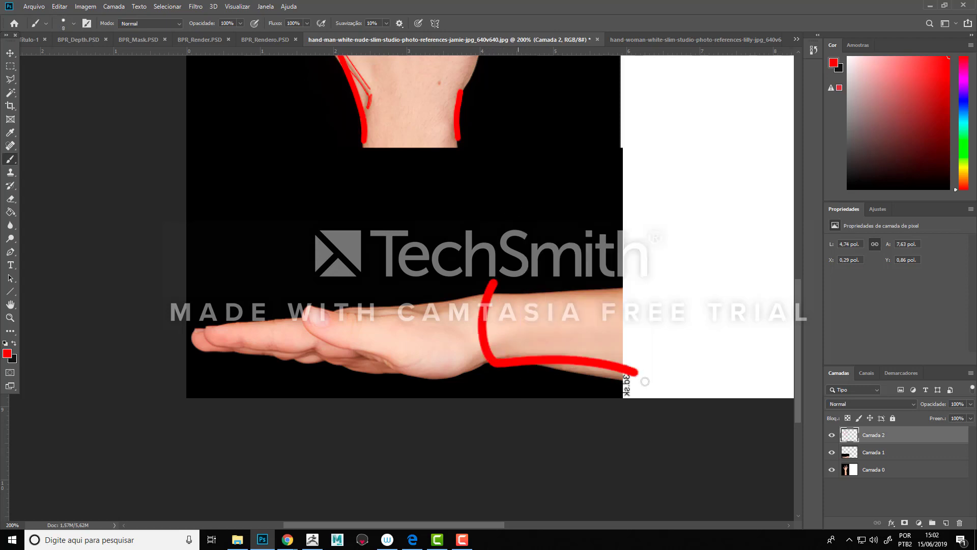
pyautogui.moveTo(493, 286); pyautogui.dragTo(636, 283)
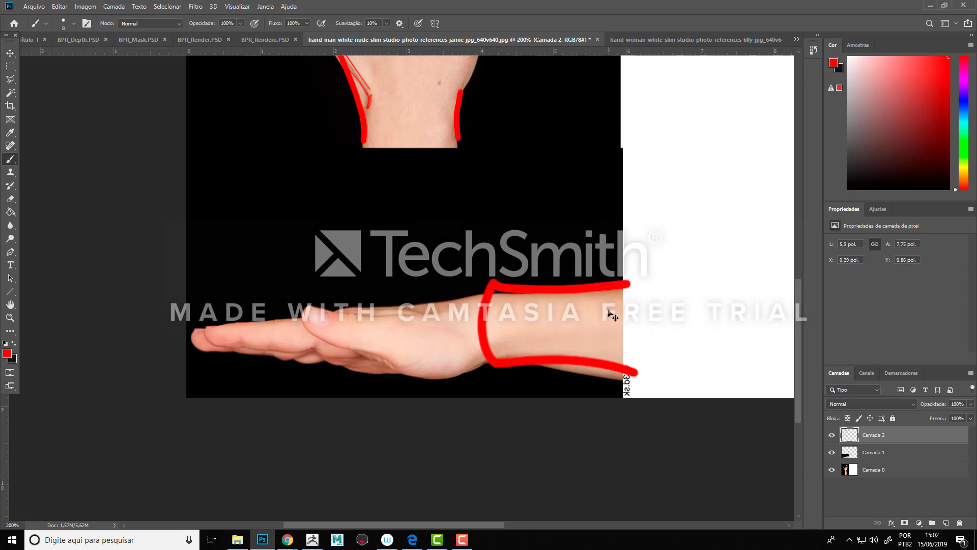
pyautogui.hotkey('ctrl', 'z')
pyautogui.hotkey('ctrl', 'z')
pyautogui.hotkey('ctrl', 'z')
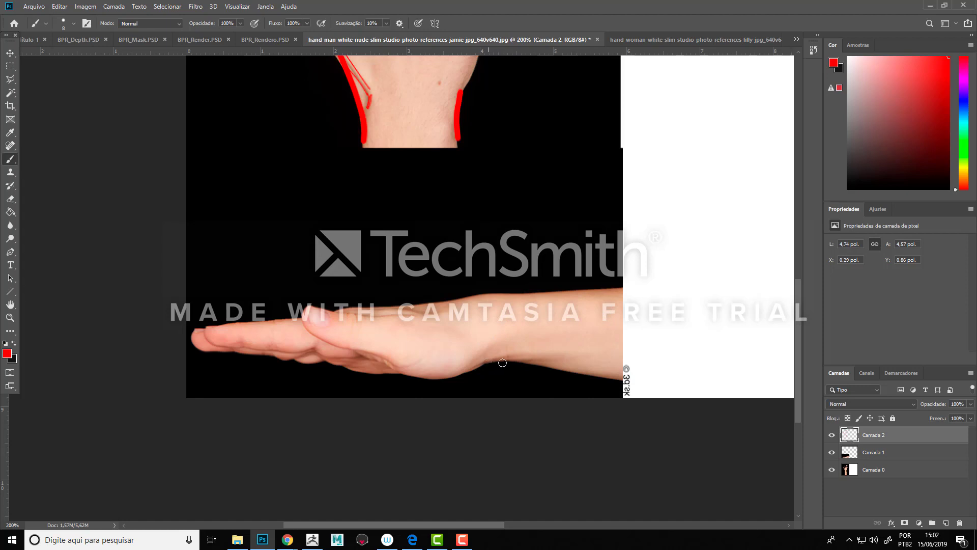
pyautogui.moveTo(502, 362); pyautogui.dragTo(625, 362)
pyautogui.hotkey('ctrl', 'z')
# Step: Draw a red line along the middle of the side-view forearm onto the white area, and try marking the bump on top of the wrist
pyautogui.moveTo(504, 334); pyautogui.dragTo(708, 336)
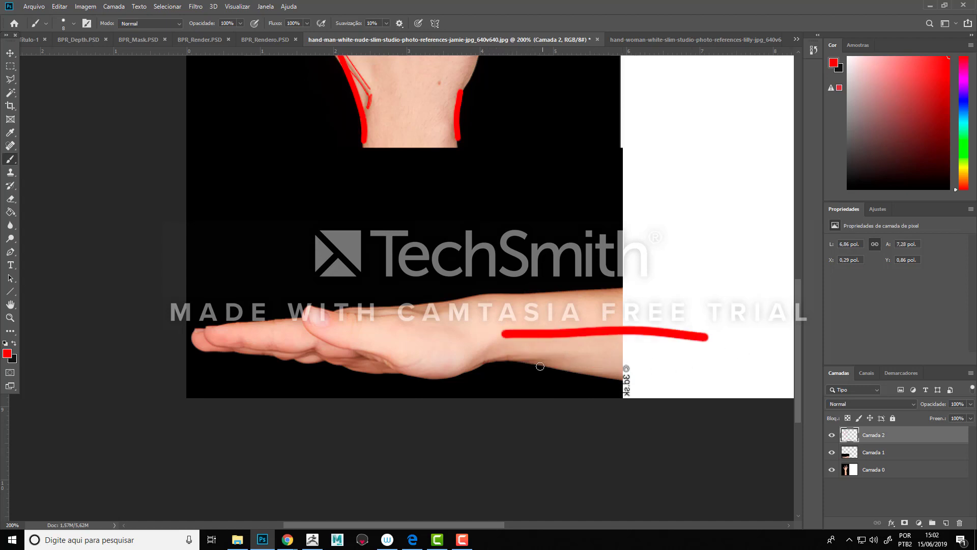
pyautogui.moveTo(520, 366); pyautogui.dragTo(705, 378)
pyautogui.hotkey('ctrl', 'z')
pyautogui.moveTo(693, 337); pyautogui.dragTo(740, 334)
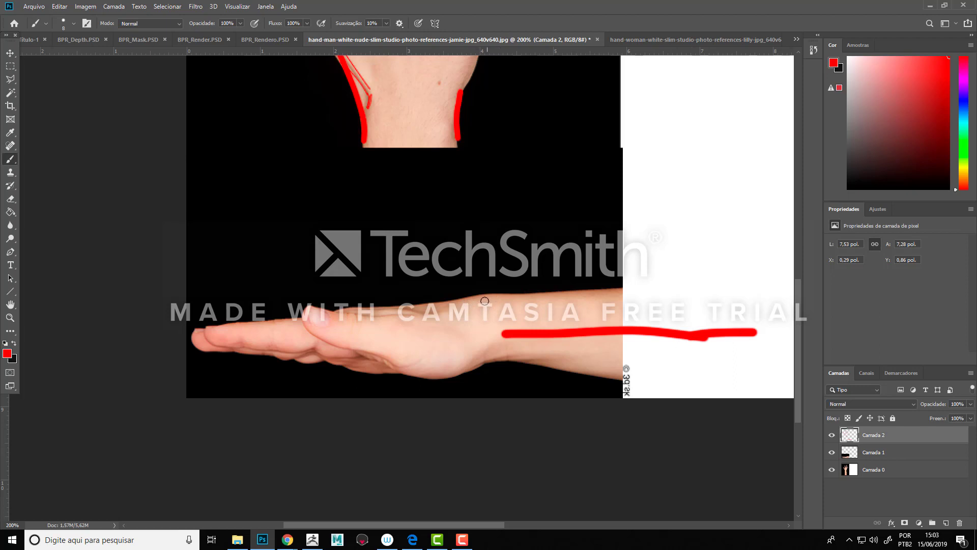
pyautogui.moveTo(486, 304)
pyautogui.mouseDown()
pyautogui.moveTo(475, 293)
pyautogui.moveTo(482, 300)
pyautogui.mouseUp()
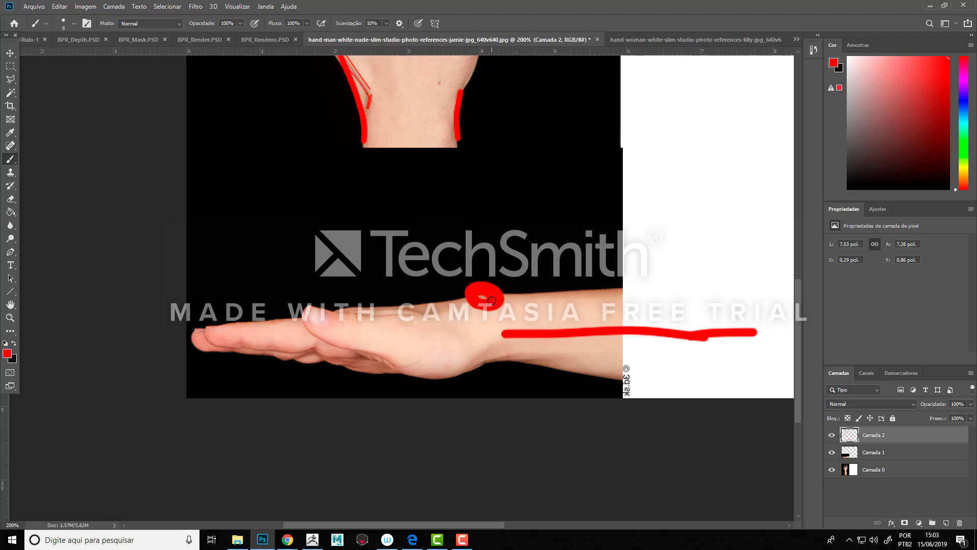
pyautogui.hotkey('ctrl', 'z')
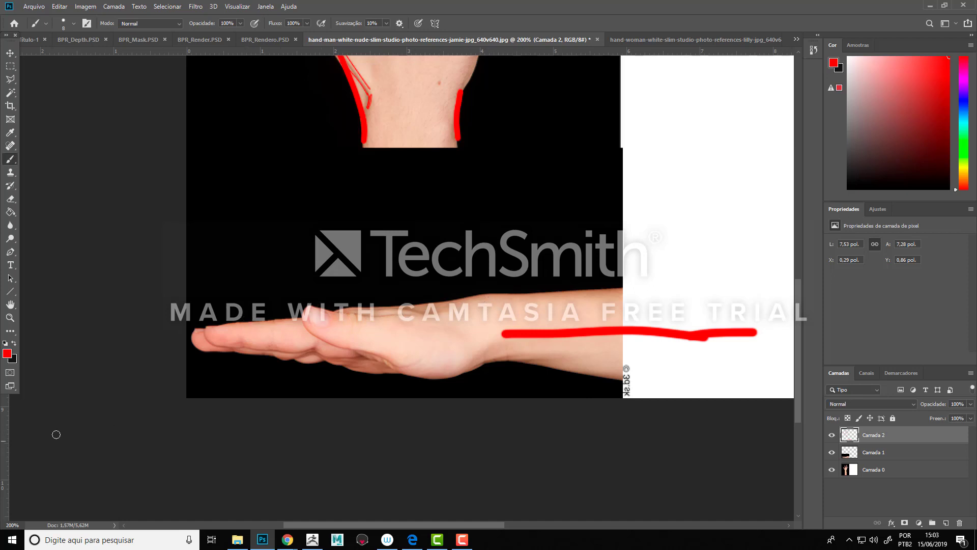
# Step: Float the hand photo in a maximized window and place two horizontal guides at the forearm's upper edge and the top of the thumb
pyautogui.moveTo(445, 41); pyautogui.dragTo(452, 77)
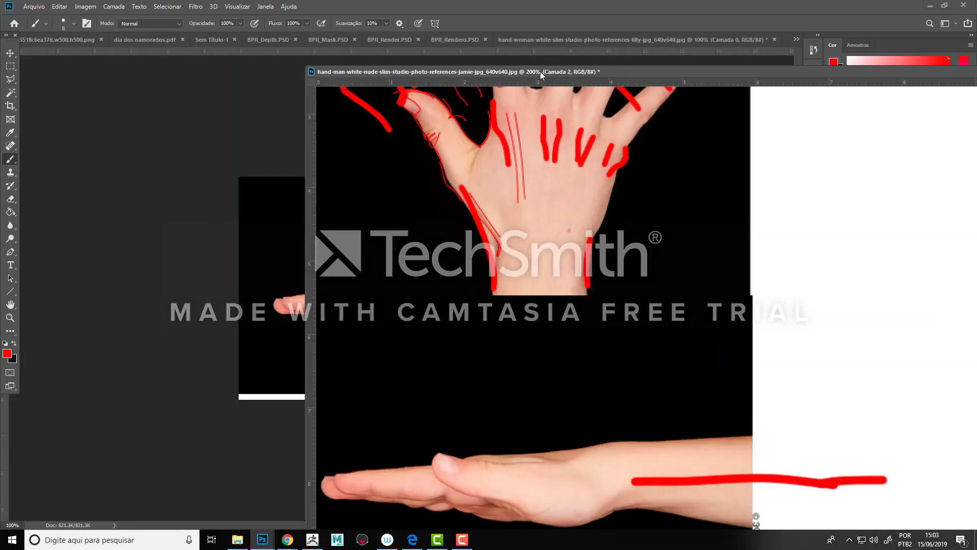
pyautogui.moveTo(540, 71); pyautogui.dragTo(501, 66)
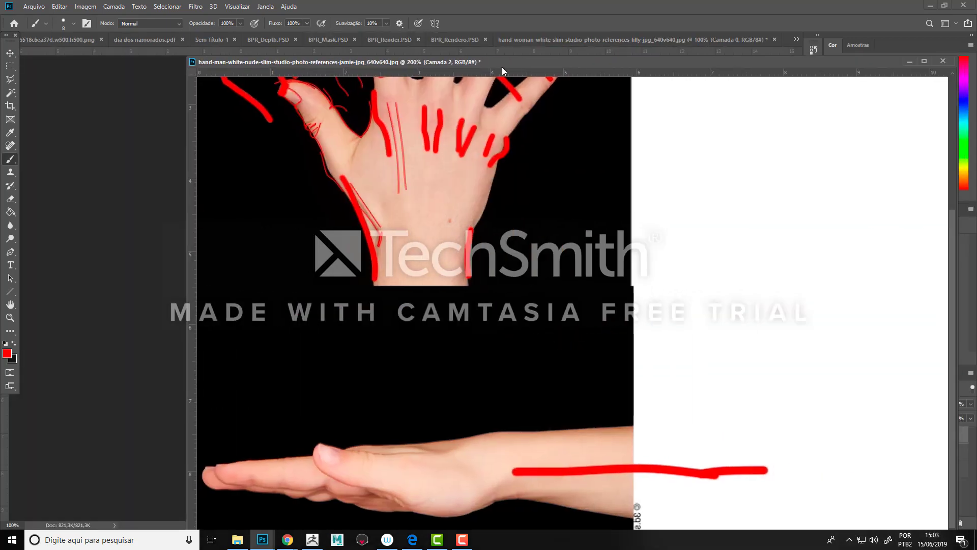
pyautogui.doubleClick(517, 63)
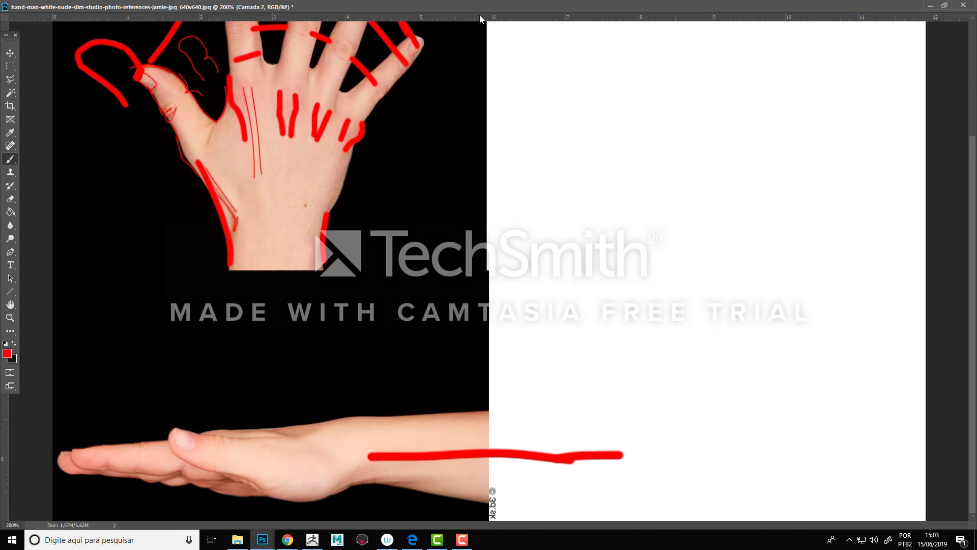
pyautogui.moveTo(479, 15); pyautogui.dragTo(474, 414)
pyautogui.moveTo(461, 17); pyautogui.dragTo(409, 429)
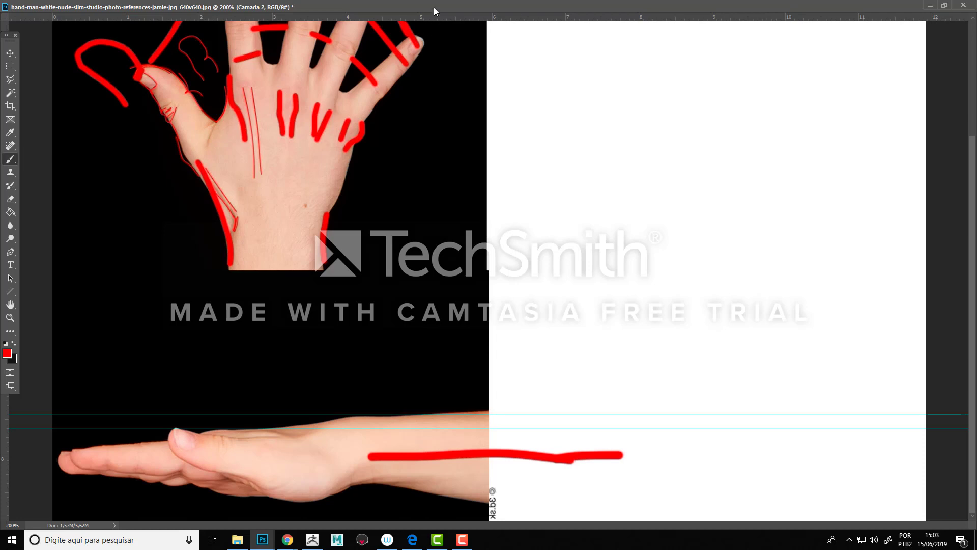
# Step: Restore the floating hand photo window and dock it back with the other open documents
pyautogui.click(944, 5)
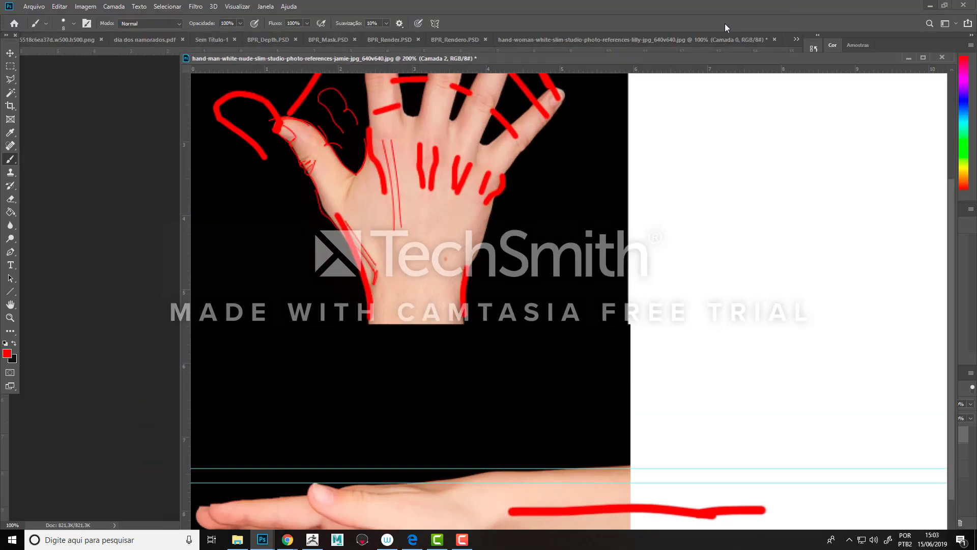
pyautogui.moveTo(505, 64); pyautogui.dragTo(544, 41)
pyautogui.scroll(-2, 448, 496)
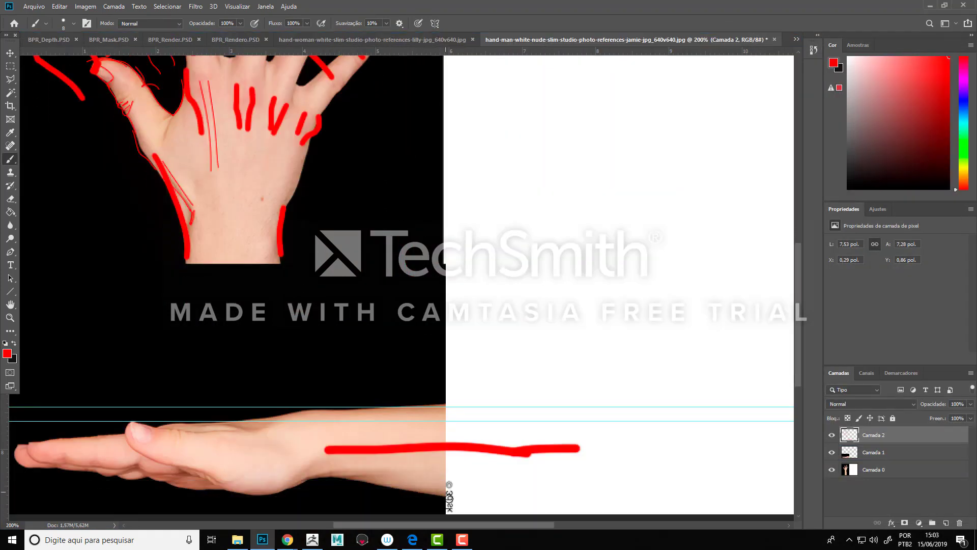
pyautogui.moveTo(461, 525); pyautogui.dragTo(436, 525)
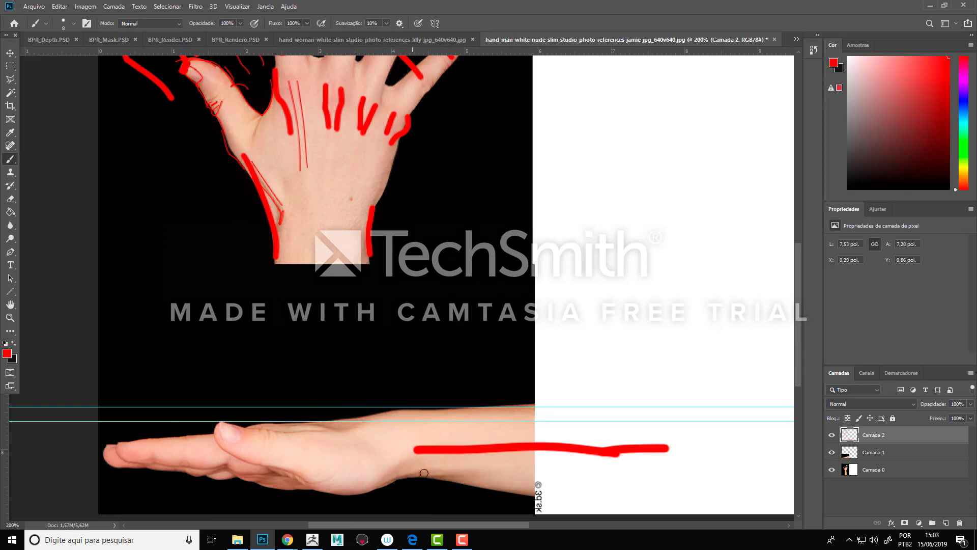
# Step: Try marking the side-view wrist joint and the underside of the forearm with red strokes
pyautogui.moveTo(403, 473); pyautogui.dragTo(396, 419)
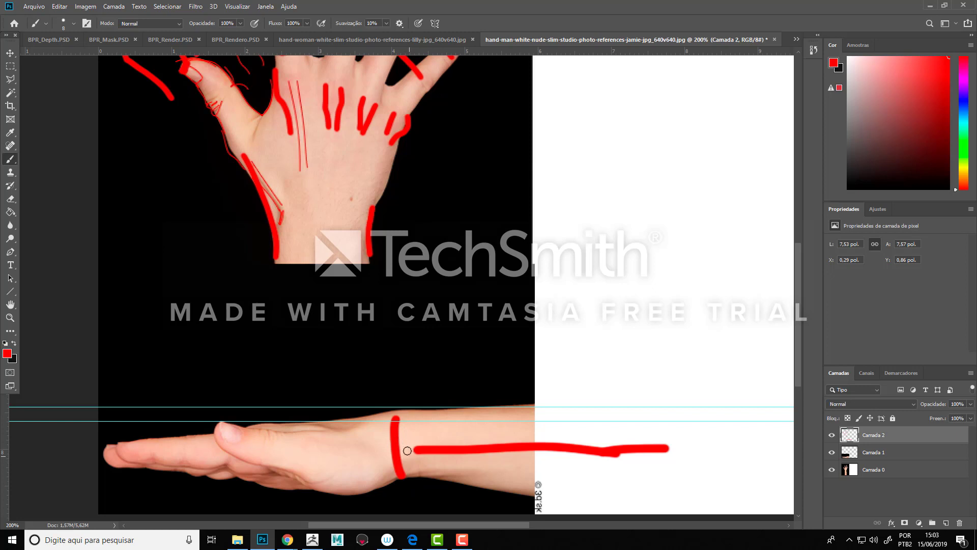
pyautogui.hotkey('ctrl', 'z')
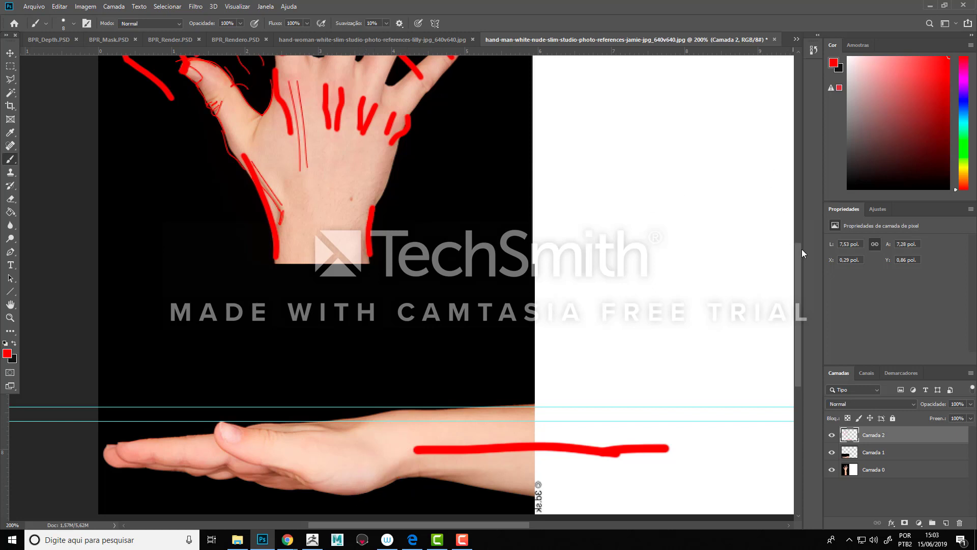
pyautogui.scroll(-3, 801, 262)
pyautogui.moveTo(405, 424)
pyautogui.mouseDown()
pyautogui.moveTo(388, 380)
pyautogui.moveTo(359, 393)
pyautogui.mouseUp()
pyautogui.hotkey('ctrl', 'z')
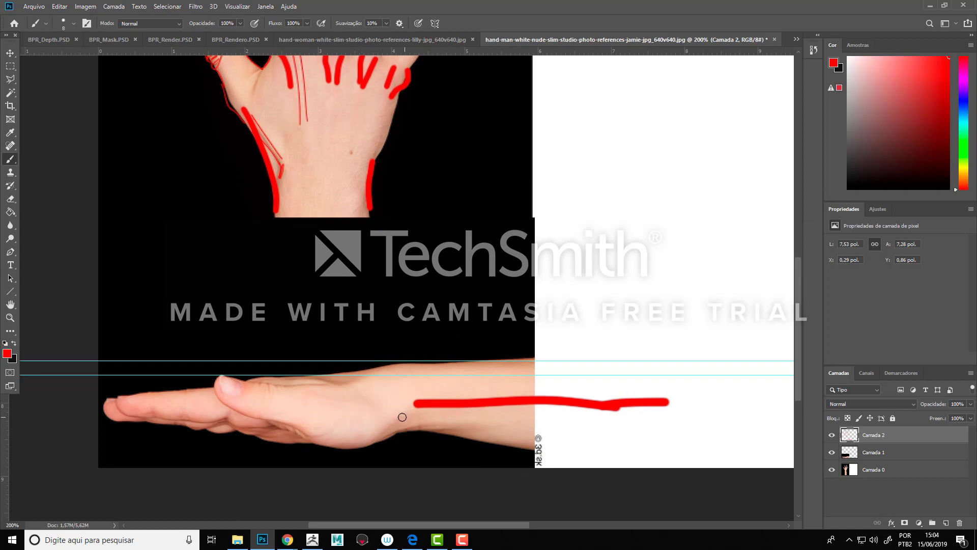
pyautogui.moveTo(394, 422); pyautogui.dragTo(377, 375)
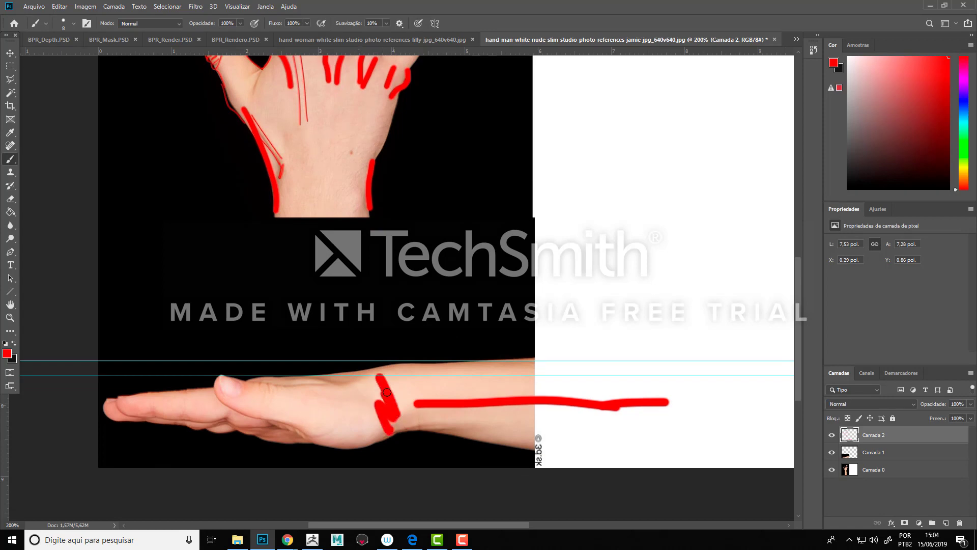
pyautogui.hotkey('ctrl', 'z')
pyautogui.moveTo(398, 432); pyautogui.dragTo(489, 428)
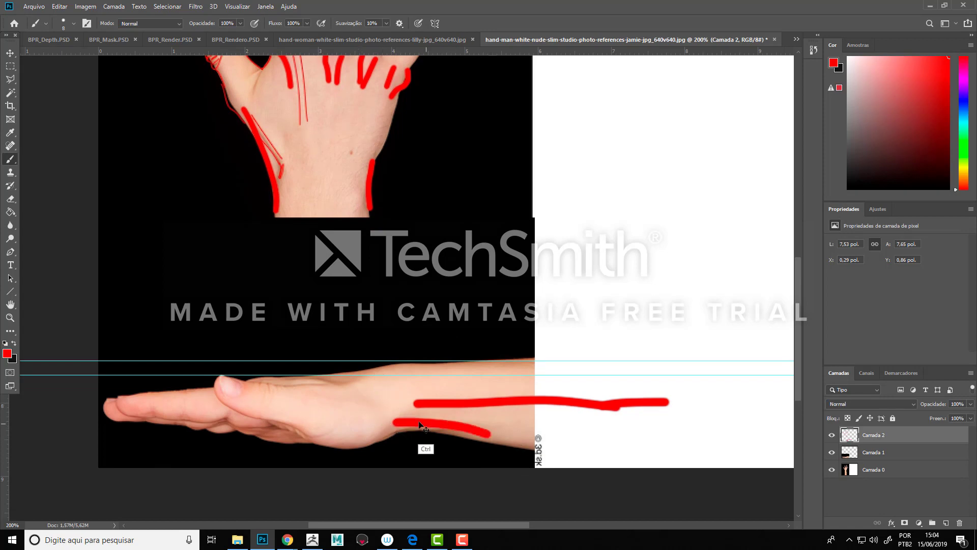
pyautogui.hotkey('ctrl', 'z')
# Step: Trace the bulging underside of the side-view palm in red, from the wrist to below the thumb
pyautogui.moveTo(385, 396); pyautogui.dragTo(357, 459)
pyautogui.hotkey('ctrl', 'z')
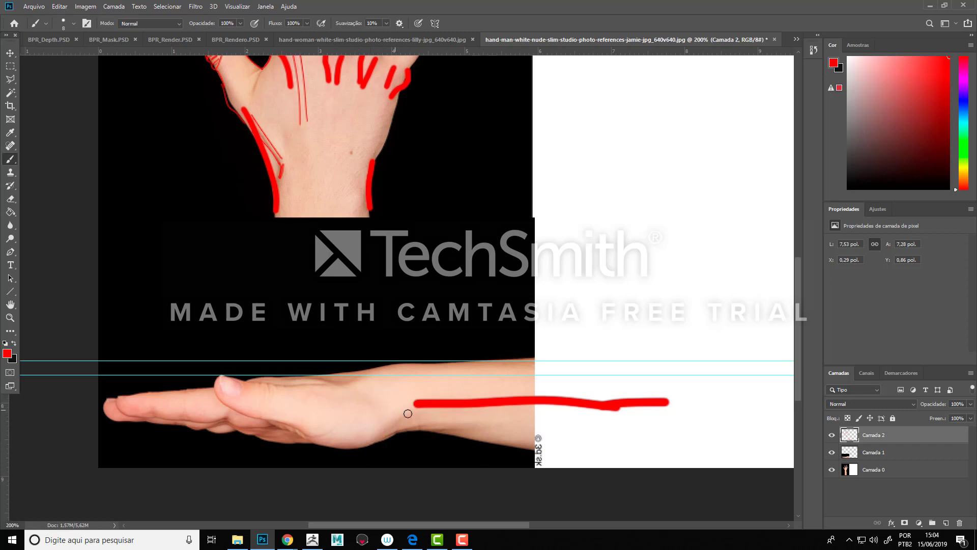
pyautogui.moveTo(410, 410)
pyautogui.mouseDown()
pyautogui.moveTo(382, 436)
pyautogui.moveTo(321, 448)
pyautogui.moveTo(294, 421)
pyautogui.mouseUp()
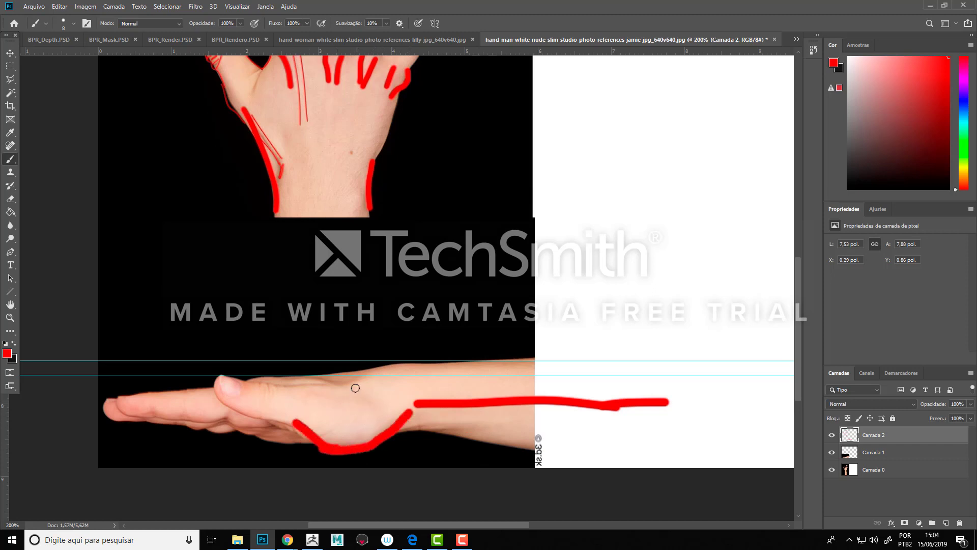
# Step: Undo the red strokes under the side-view palm and try marking the top of the wrist joint with a red dot
pyautogui.moveTo(354, 388); pyautogui.dragTo(270, 391)
pyautogui.hotkey('ctrl', 'z')
pyautogui.hotkey('ctrl', 'z')
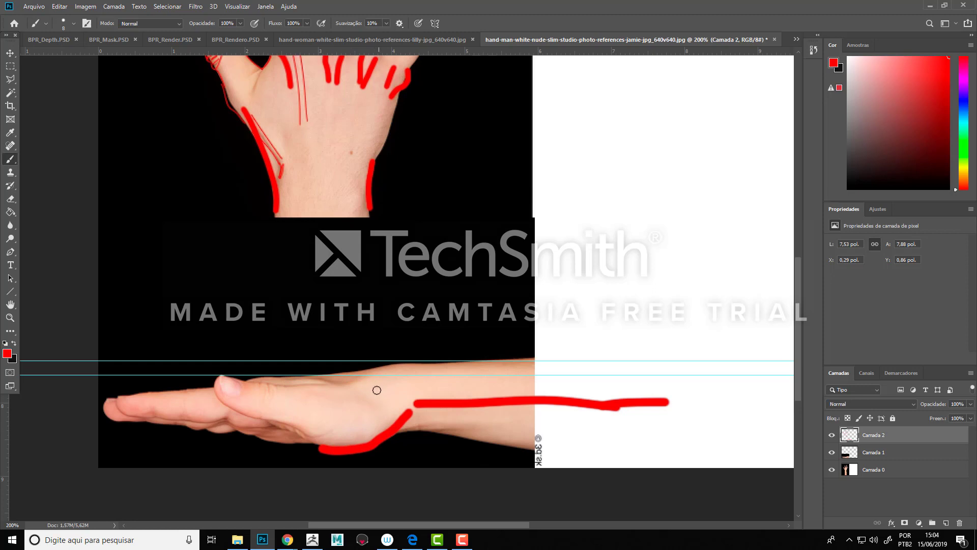
pyautogui.hotkey('ctrl', 'z')
pyautogui.moveTo(386, 374)
pyautogui.mouseDown()
pyautogui.moveTo(391, 368)
pyautogui.moveTo(394, 380)
pyautogui.mouseUp()
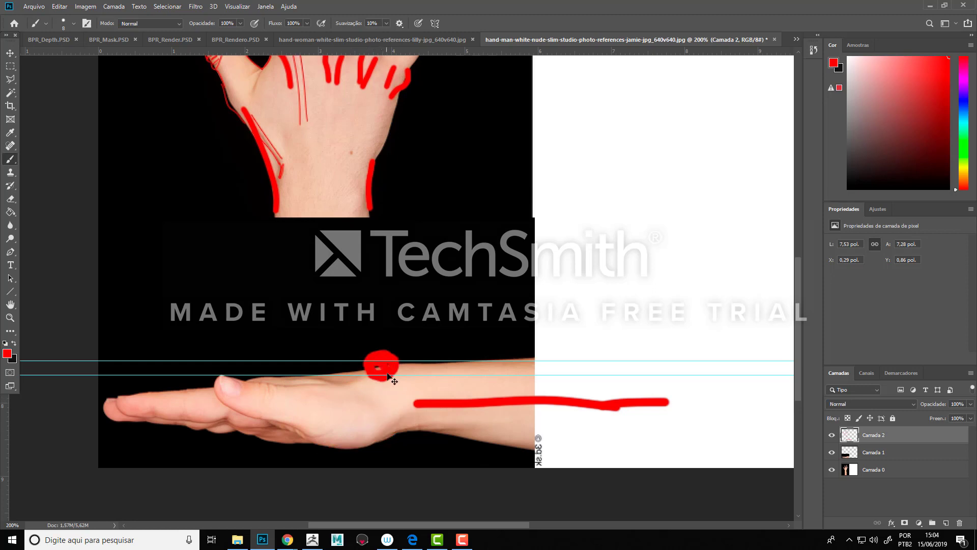
pyautogui.hotkey('ctrl', 'z')
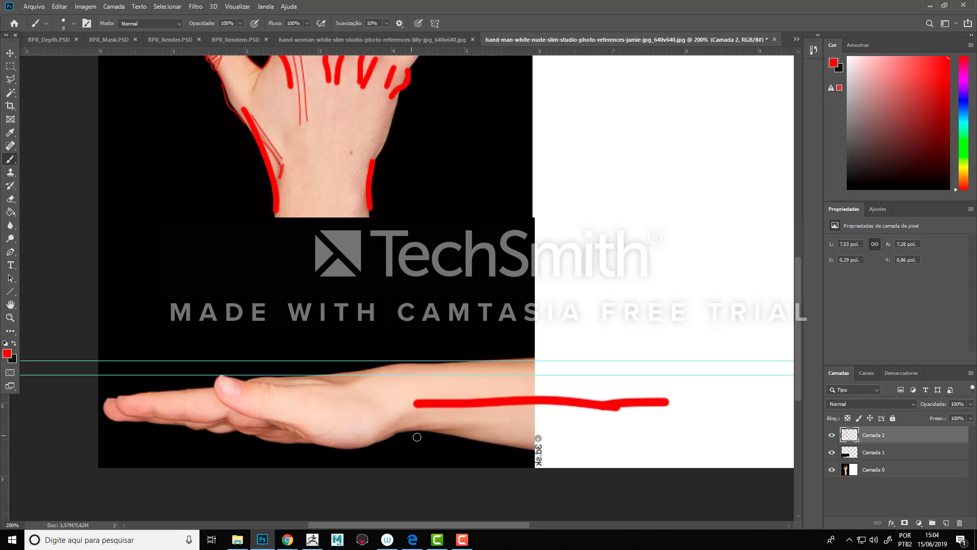
# Step: Try tracing the underside of the side-view forearm through the wrist crease to the heel of the palm in red
pyautogui.moveTo(569, 457); pyautogui.dragTo(437, 446)
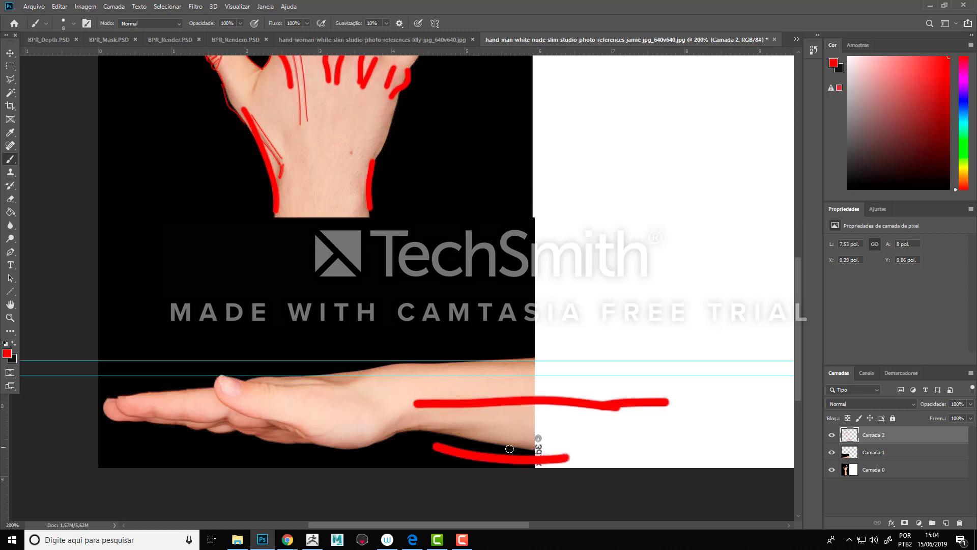
pyautogui.hotkey('ctrl', 'z')
pyautogui.moveTo(521, 460); pyautogui.dragTo(400, 429)
pyautogui.hotkey('ctrl', 'z')
pyautogui.hotkey('ctrl', 'z')
pyautogui.hotkey('ctrl', 'z')
pyautogui.moveTo(461, 448)
pyautogui.mouseDown()
pyautogui.moveTo(389, 428)
pyautogui.moveTo(350, 454)
pyautogui.mouseUp()
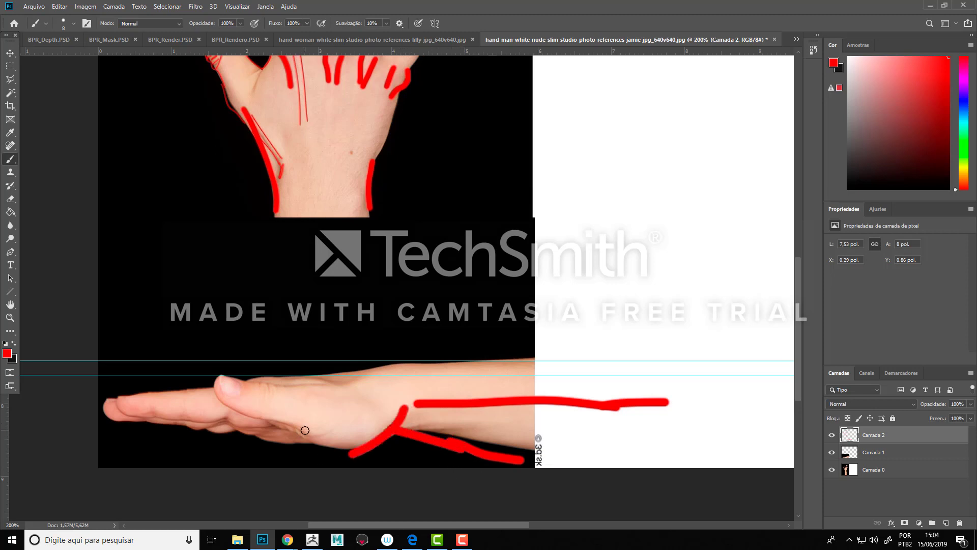
pyautogui.hotkey('ctrl', 'z')
pyautogui.hotkey('ctrl', 'z')
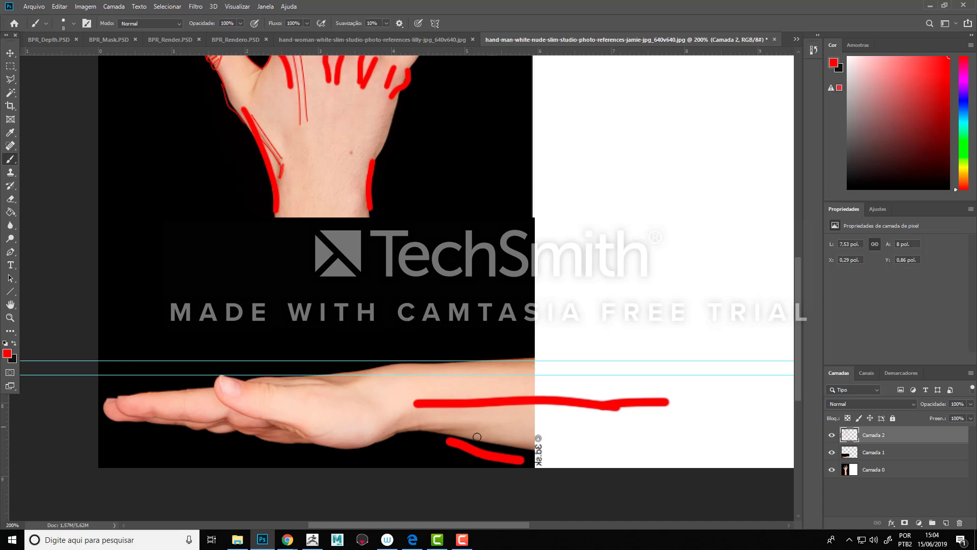
pyautogui.hotkey('ctrl', 'z')
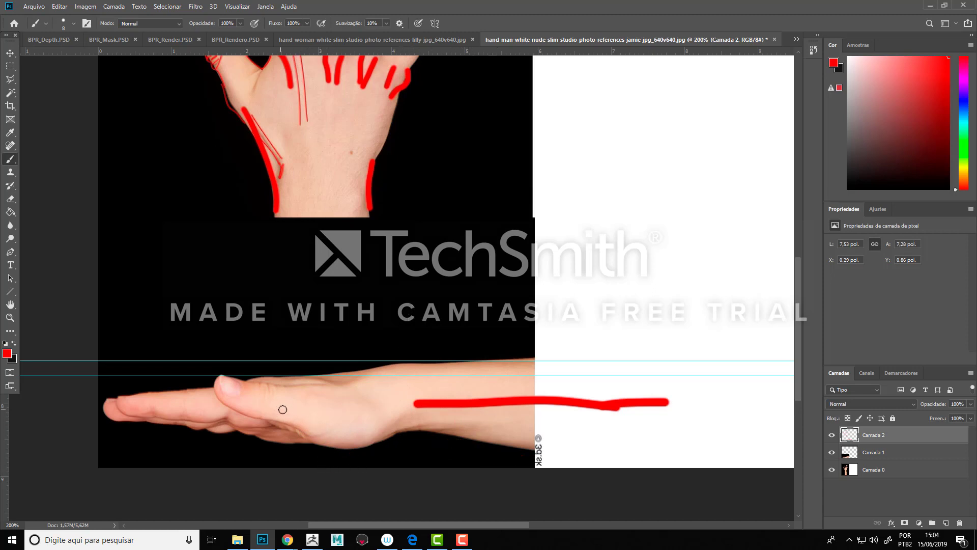
# Step: Switch to Chrome and go back to the 3D.SK search results for hand photos
pyautogui.hotkey('alt', 'Tab')
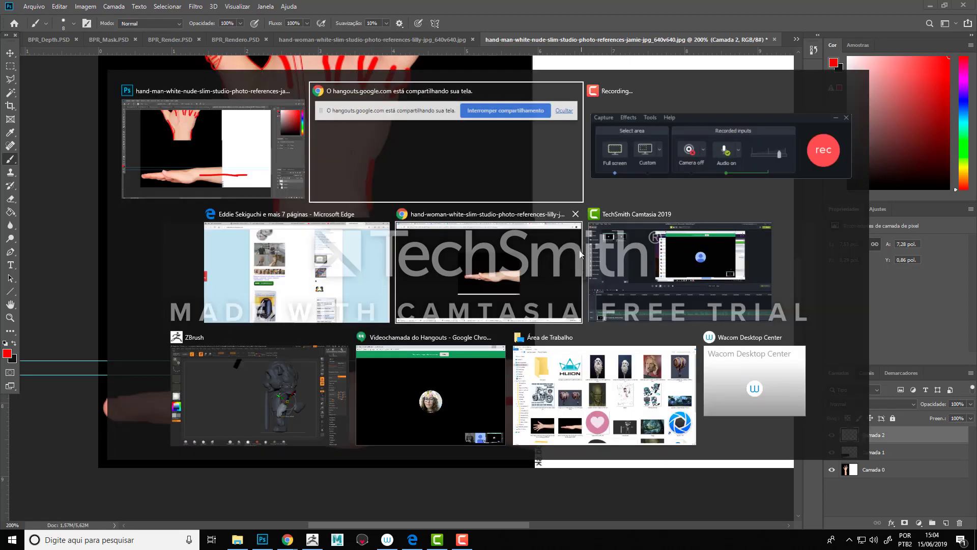
pyautogui.hotkey('alt', 'Tab')
pyautogui.hotkey('alt', 'Tab')
pyautogui.hotkey('alt', 'Tab')
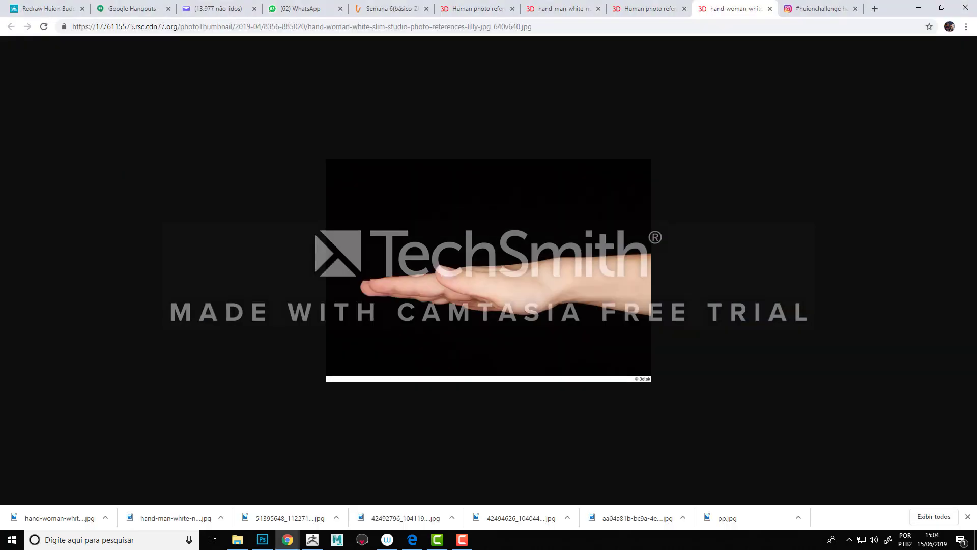
pyautogui.hotkey('ctrl', 'shift', 'Tab')
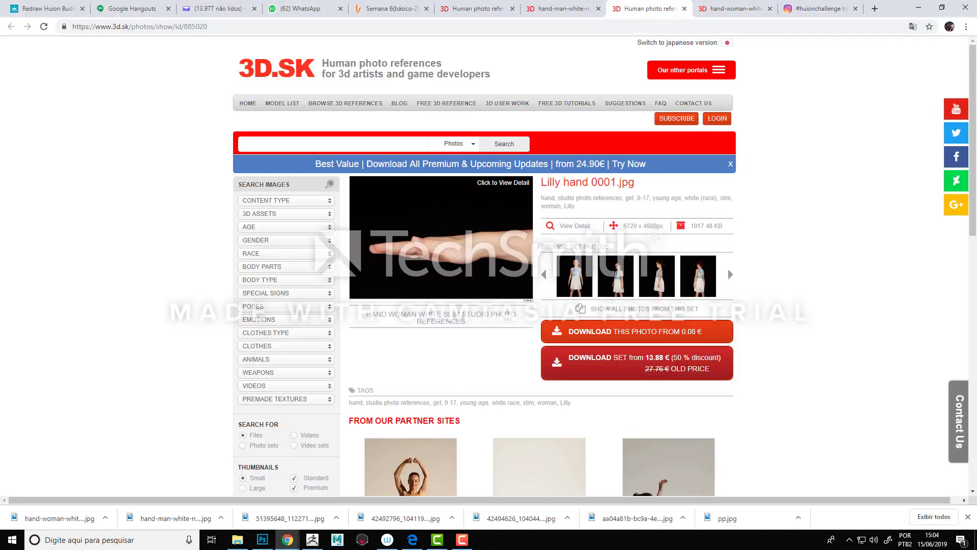
pyautogui.hotkey('ctrl', 'shift', 'Tab')
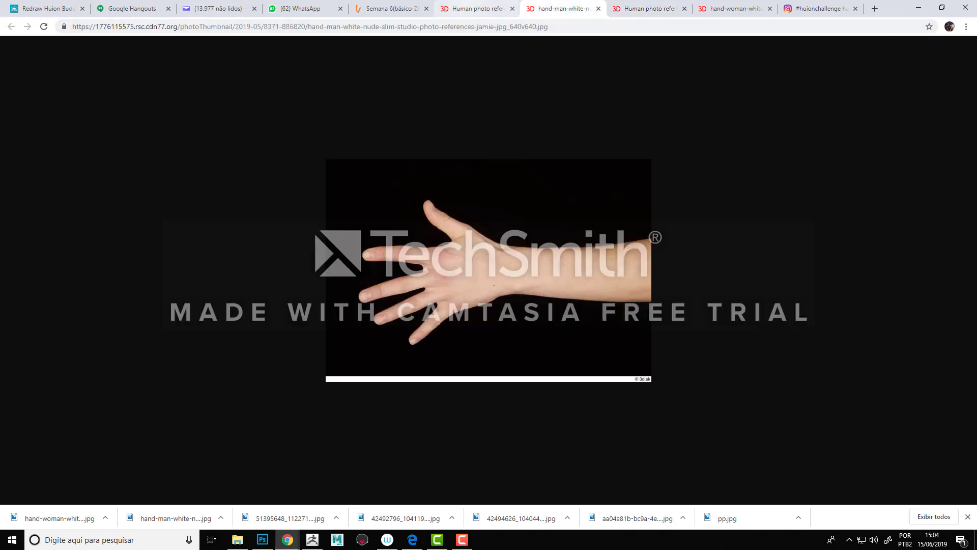
pyautogui.hotkey('ctrl', 'shift', 'Tab')
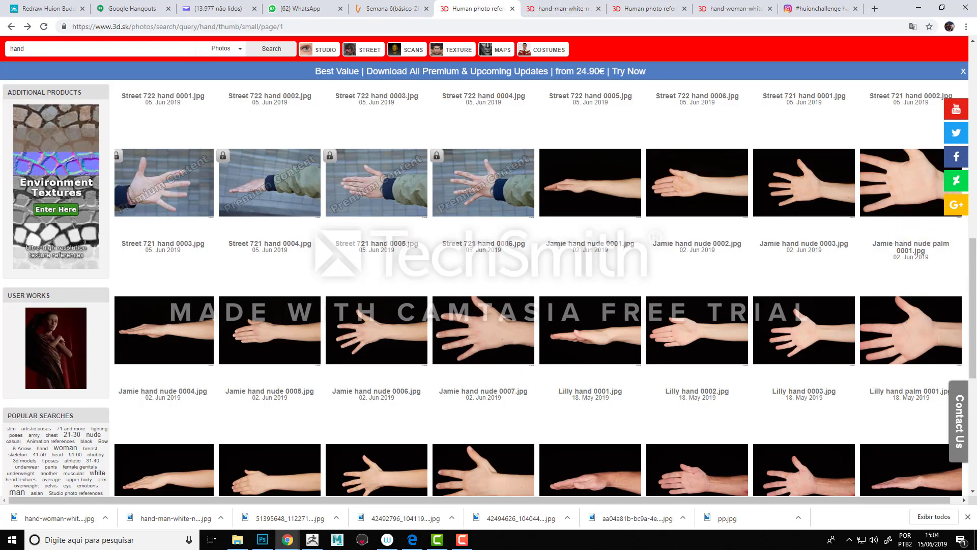
# Step: Open Lilly hand 0002.jpg as an image in its own tab and save it to the desktop folder as a JPEG
pyautogui.click(707, 345)
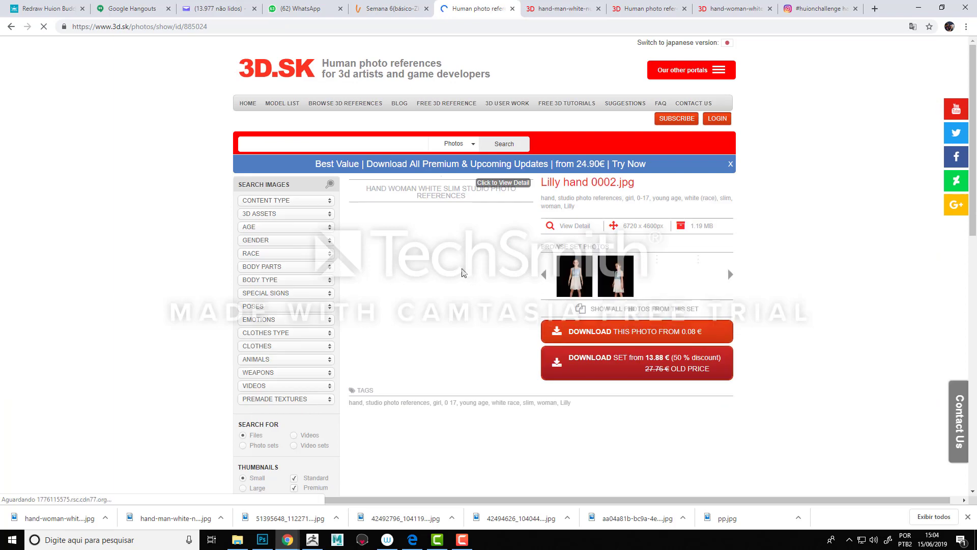
pyautogui.rightClick(454, 239)
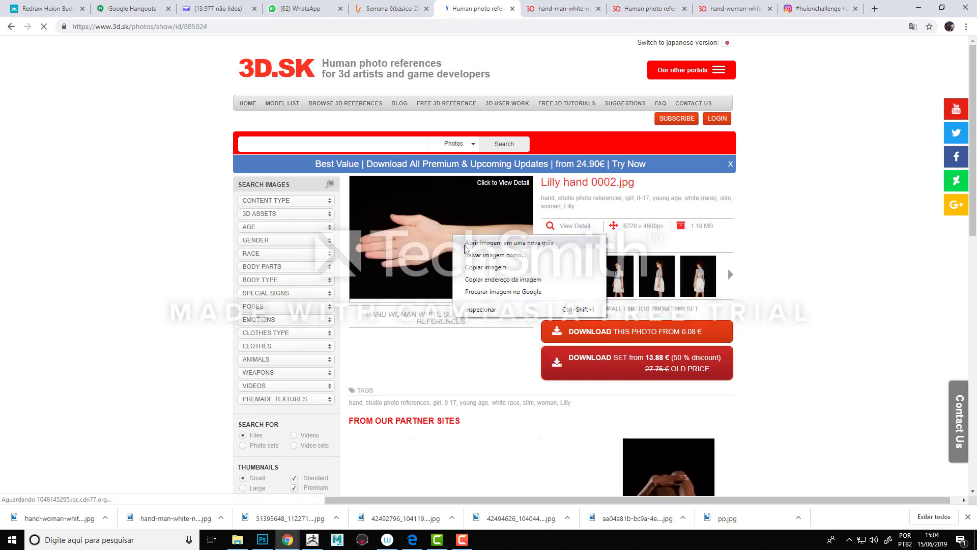
pyautogui.click(466, 247)
pyautogui.click(512, 8)
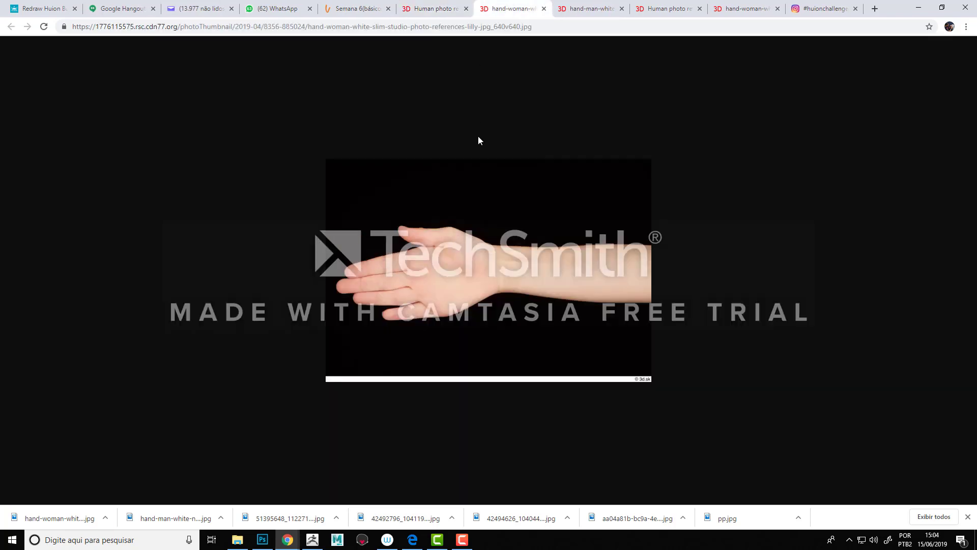
pyautogui.rightClick(468, 264)
pyautogui.click(487, 279)
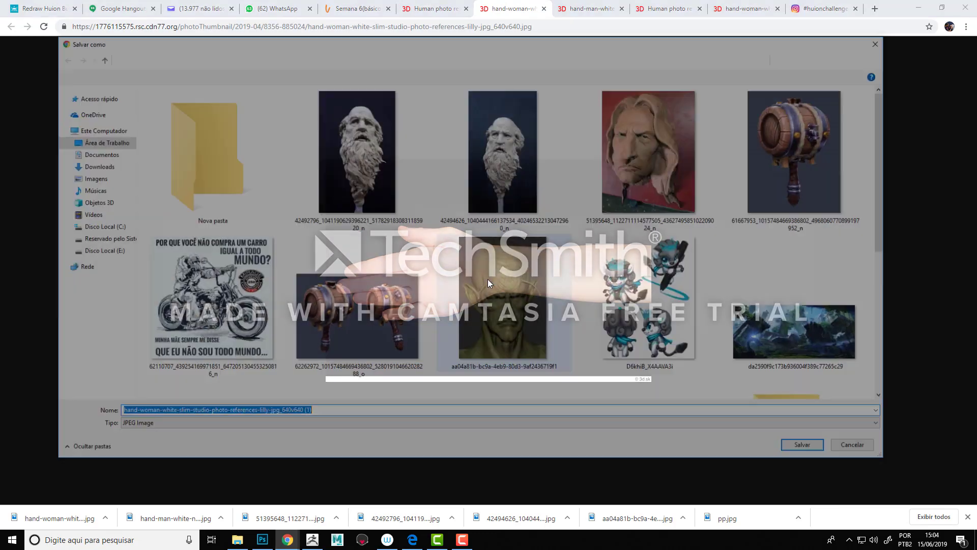
pyautogui.click(809, 449)
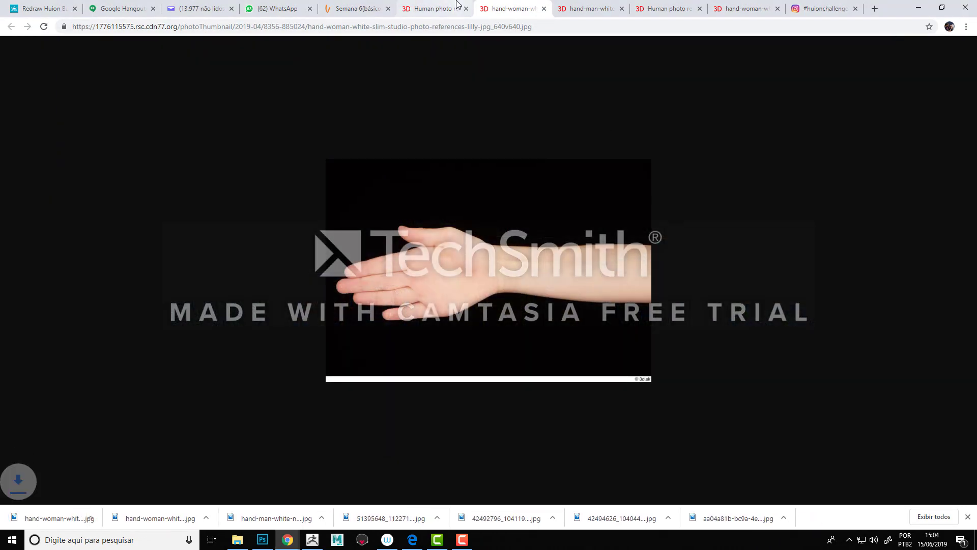
# Step: Return to the search results, open the image of Jamie hand nude 0003.jpg in its own tab and save it
pyautogui.click(457, 5)
pyautogui.scroll(-2, 350, 147)
pyautogui.scroll(1, 350, 148)
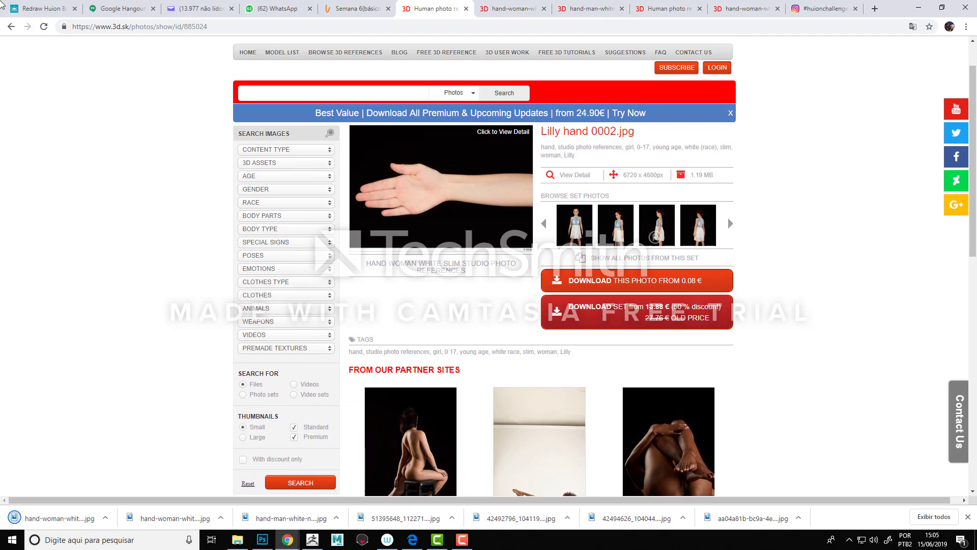
pyautogui.click(7, 25)
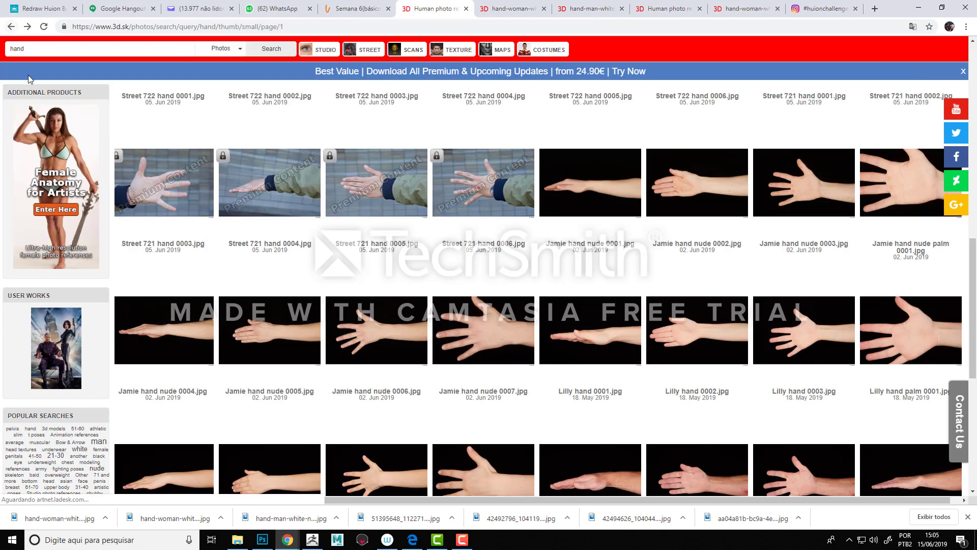
pyautogui.click(797, 174)
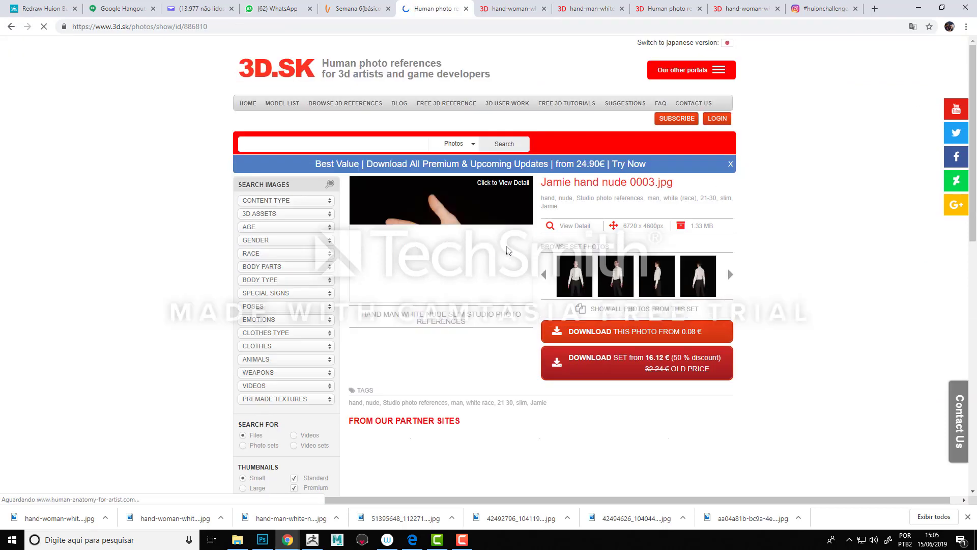
pyautogui.rightClick(471, 231)
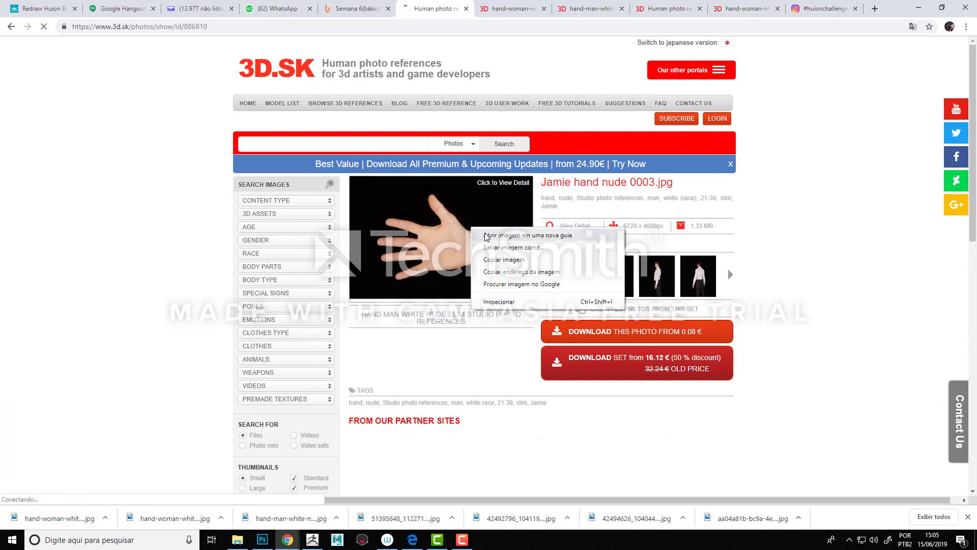
pyautogui.click(483, 234)
pyautogui.click(483, 7)
pyautogui.click(512, 7)
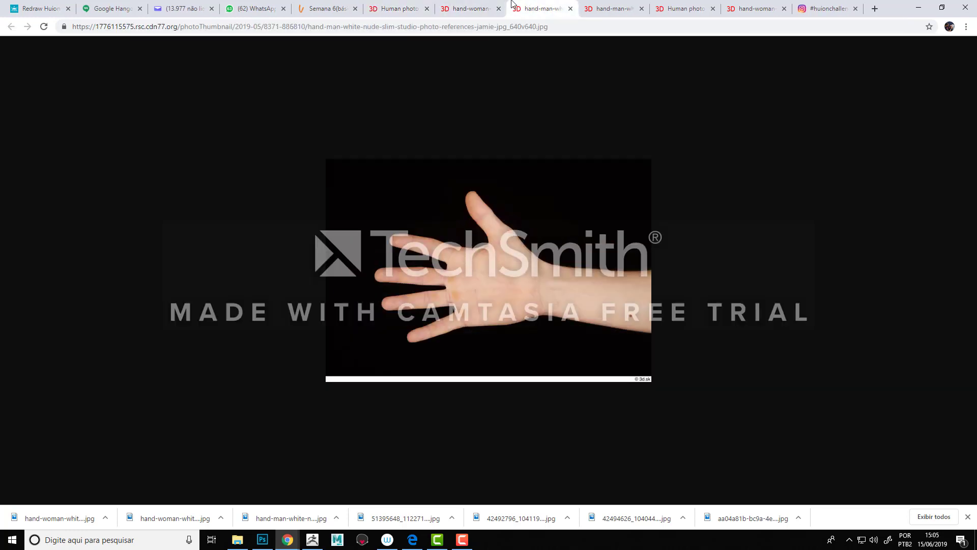
pyautogui.rightClick(485, 206)
pyautogui.click(544, 222)
pyautogui.click(809, 448)
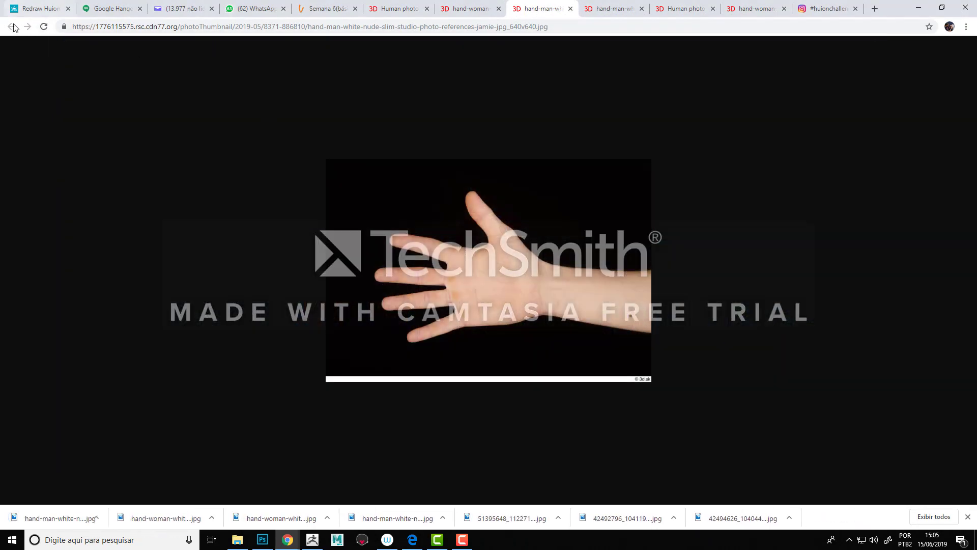
# Step: Return to the search results and view the image of Joseph hand nude 0001.jpg in its own tab
pyautogui.click(441, 7)
pyautogui.click(405, 9)
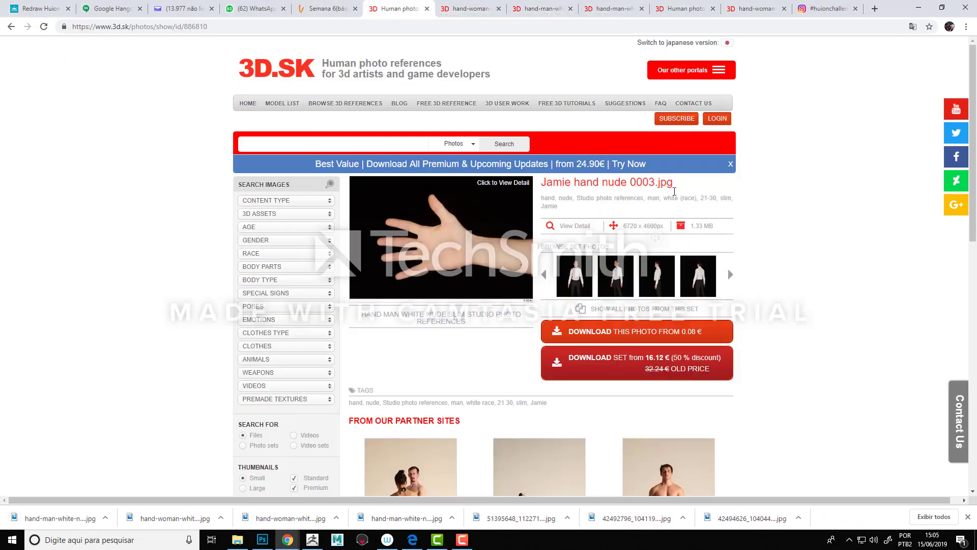
pyautogui.click(9, 27)
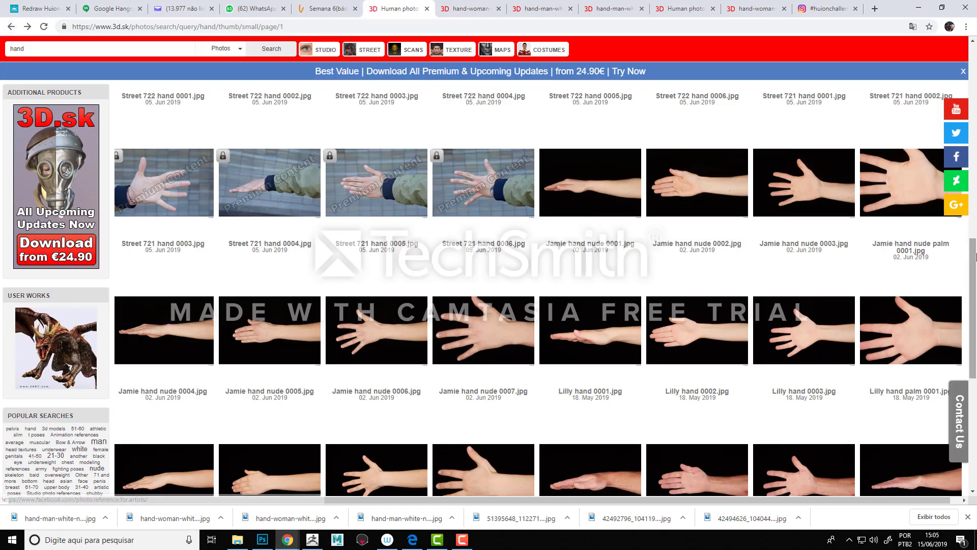
pyautogui.scroll(-3, 613, 276)
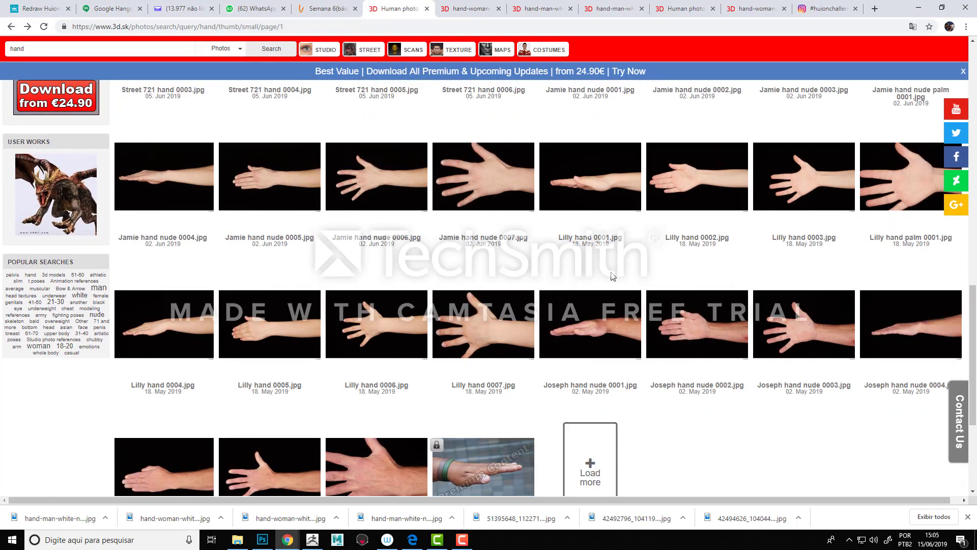
pyautogui.click(579, 308)
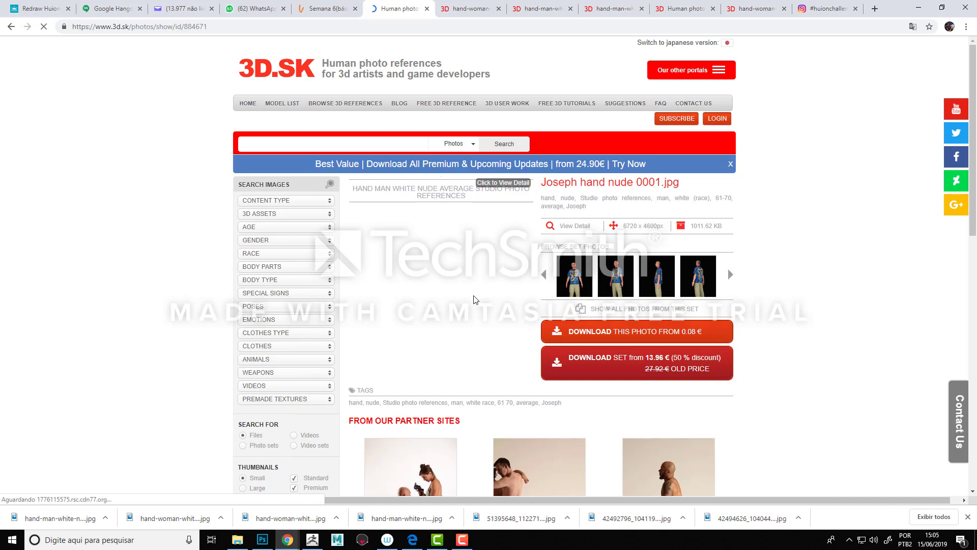
pyautogui.scroll(-1, 459, 223)
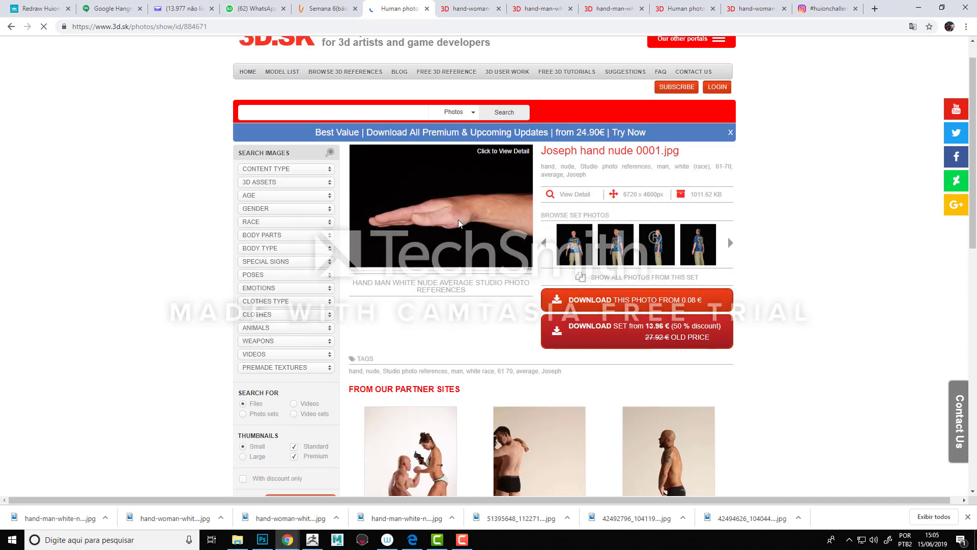
pyautogui.rightClick(451, 224)
pyautogui.click(503, 229)
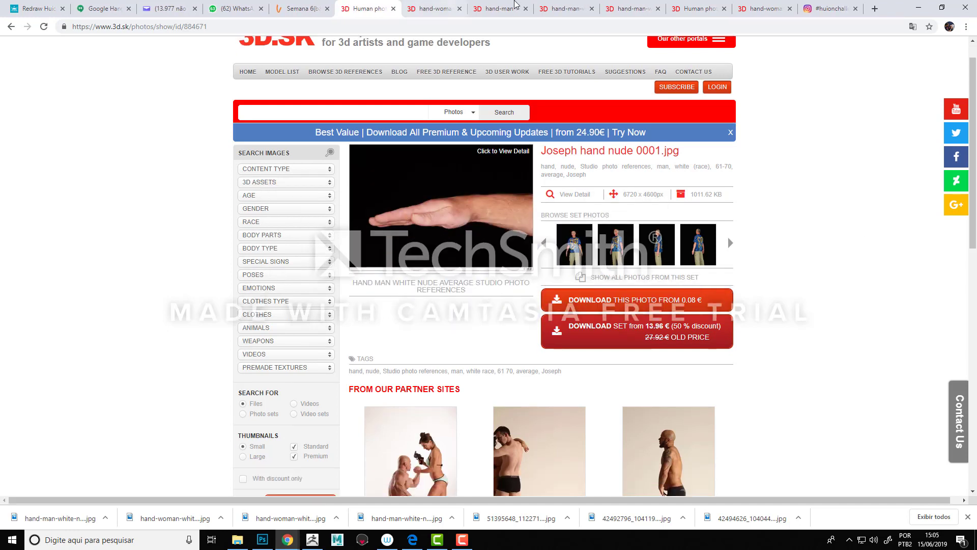
pyautogui.click(568, 7)
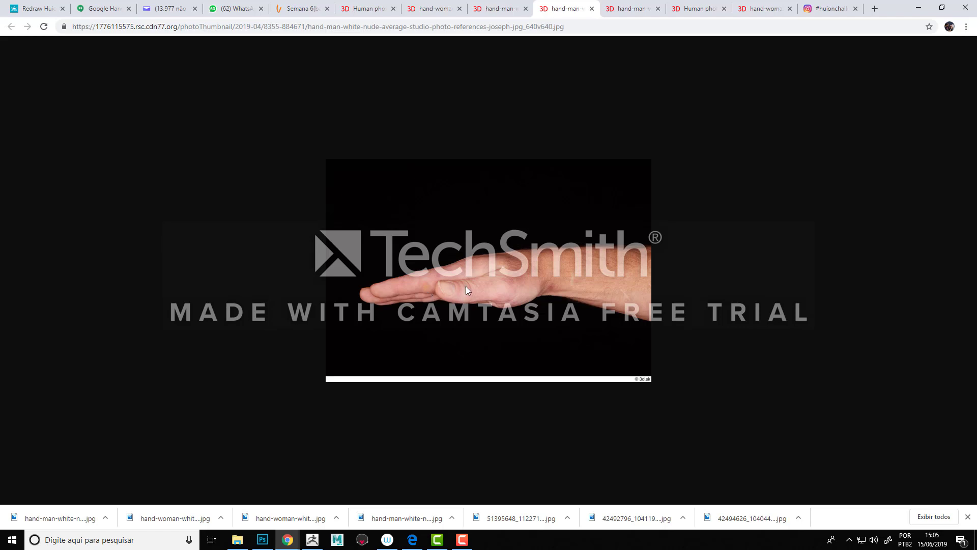
# Step: Go back to the hand search results and open Joseph hand nude 0002.jpg in a separate tab
pyautogui.click(430, 8)
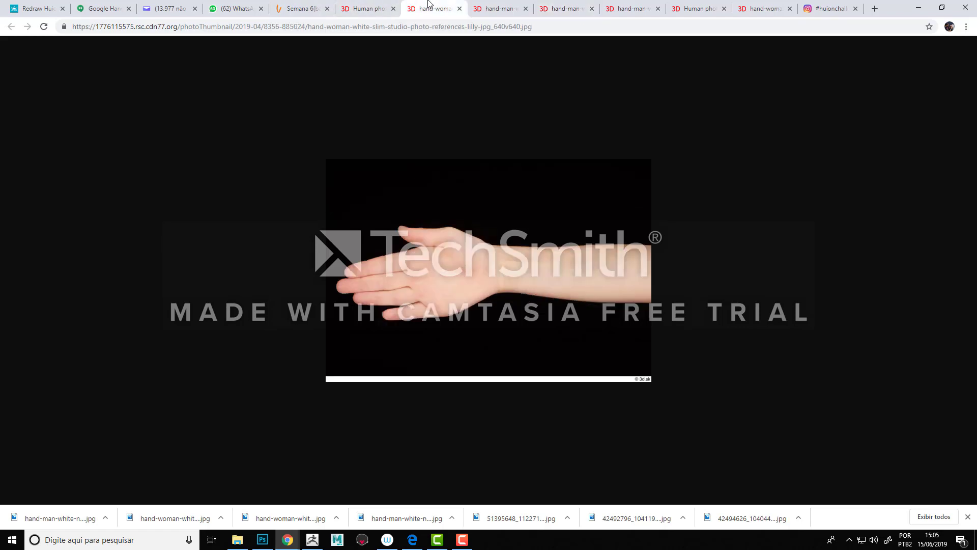
pyautogui.click(379, 6)
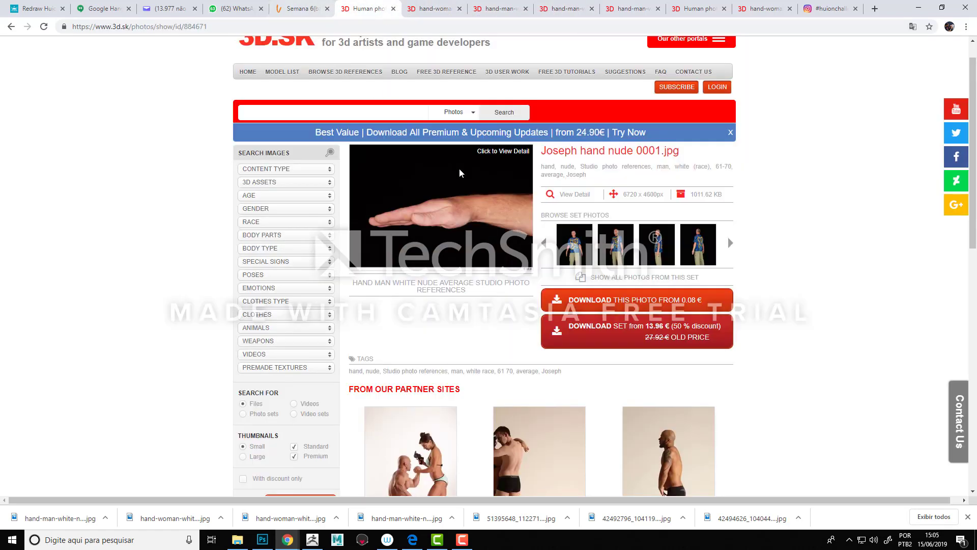
pyautogui.click(13, 27)
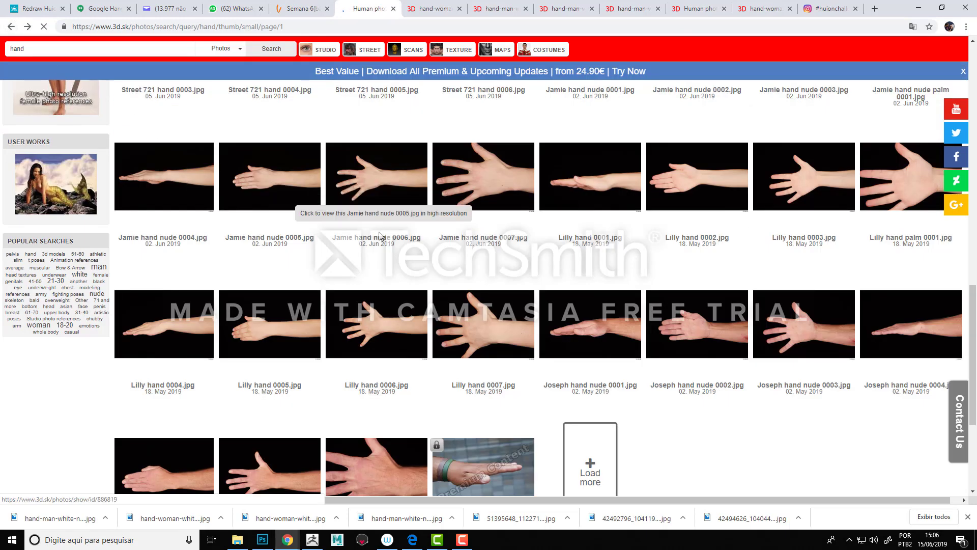
pyautogui.middleClick(707, 317)
pyautogui.moveTo(976, 345); pyautogui.dragTo(976, 348)
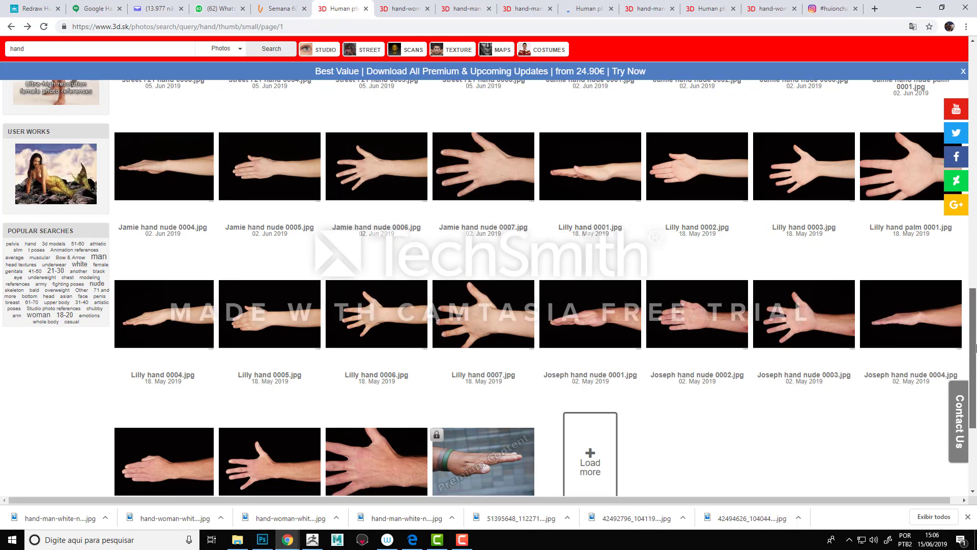
pyautogui.scroll(1, 975, 347)
pyautogui.scroll(2, 975, 323)
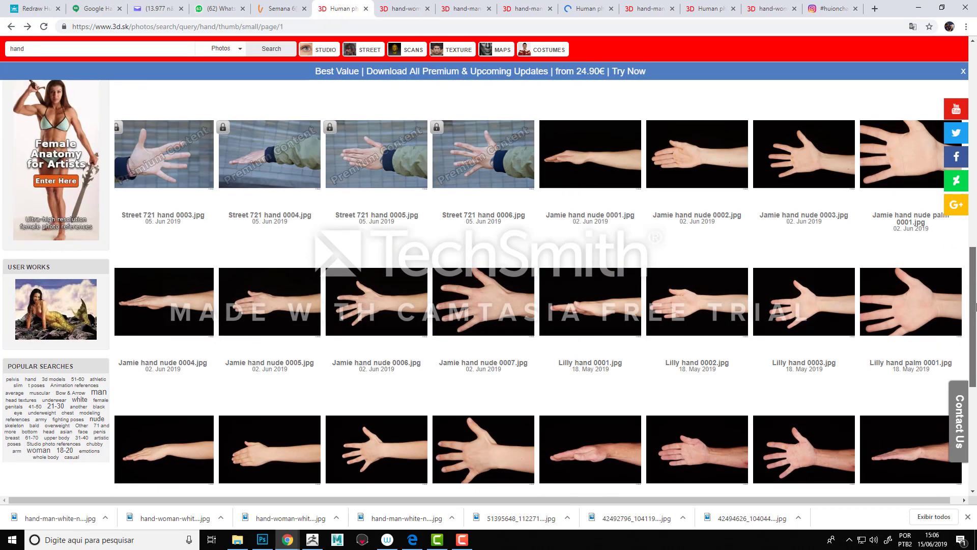
# Step: Look through the open hand photo tabs and the page of Joseph hand nude 0002.jpg
pyautogui.moveTo(975, 307)
pyautogui.mouseDown()
pyautogui.moveTo(975, 405)
pyautogui.moveTo(975, 294)
pyautogui.mouseUp()
pyautogui.click(402, 8)
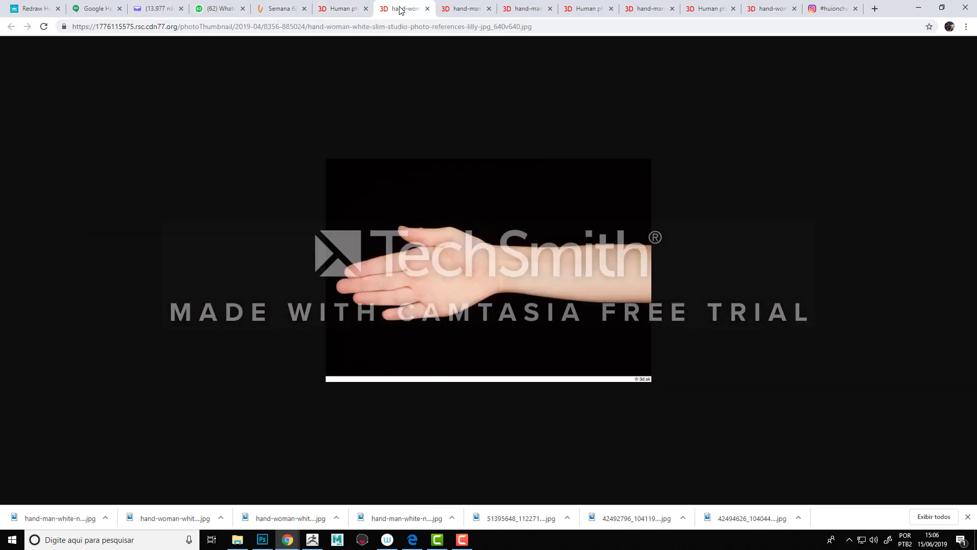
pyautogui.click(460, 8)
pyautogui.click(563, 6)
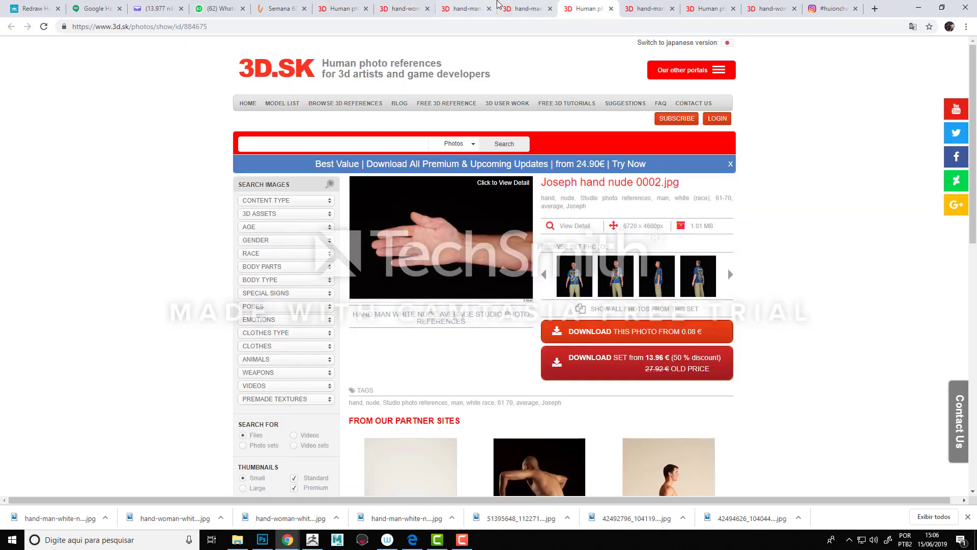
pyautogui.click(499, 6)
pyautogui.click(583, 5)
pyautogui.scroll(-5, 583, 65)
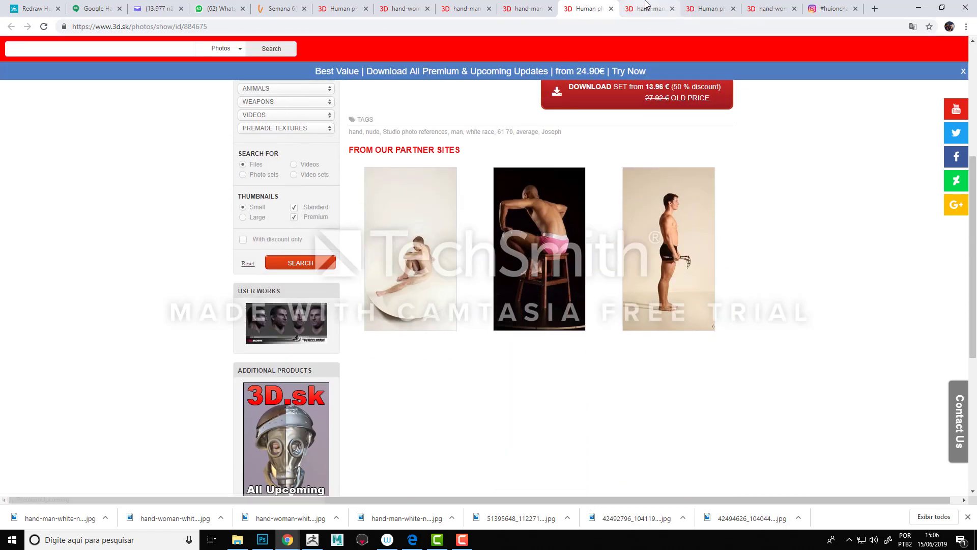
pyautogui.click(646, 7)
pyautogui.click(573, 4)
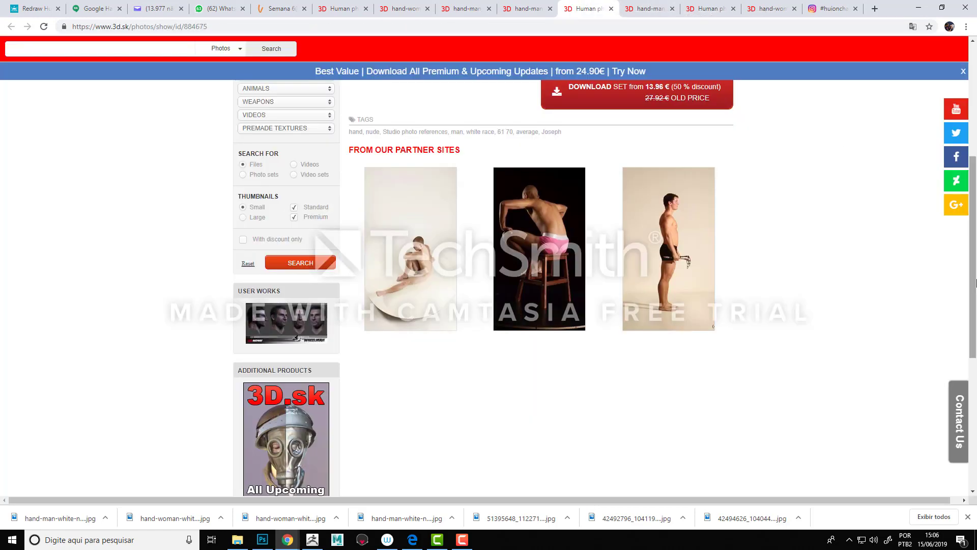
# Step: Open the image of Joseph hand nude 0002.jpg in its own tab and save it to the desktop folder as a JPEG
pyautogui.scroll(5, 580, 222)
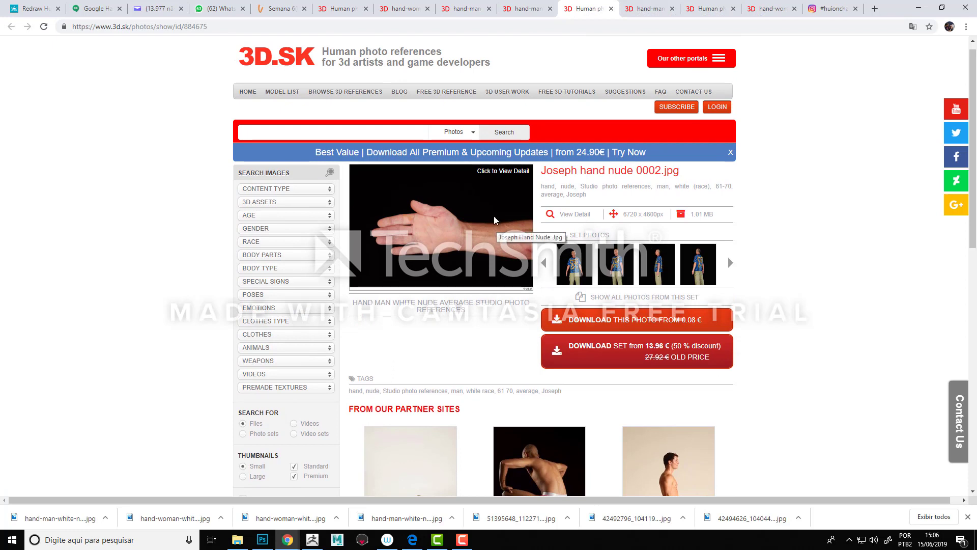
pyautogui.rightClick(449, 201)
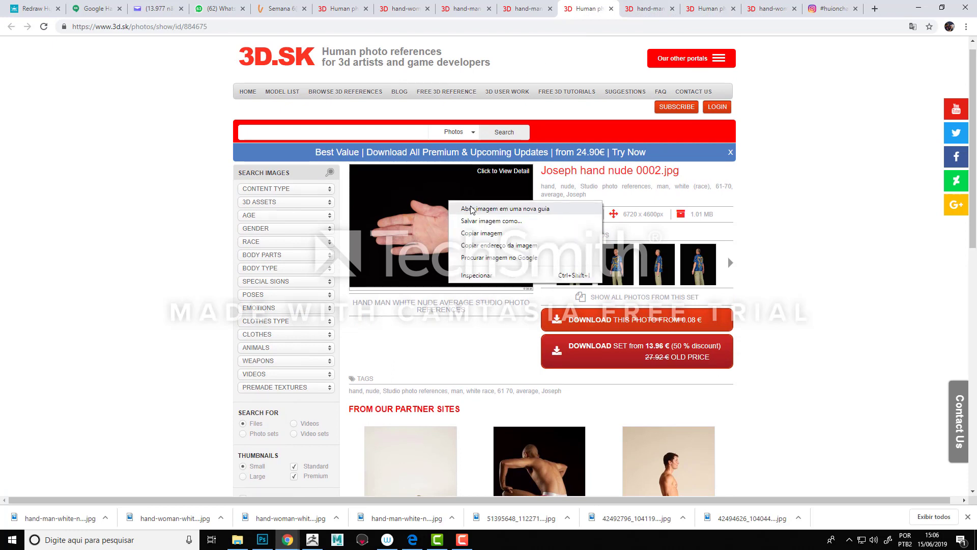
pyautogui.click(471, 209)
pyautogui.hotkey('ctrl', 'Tab')
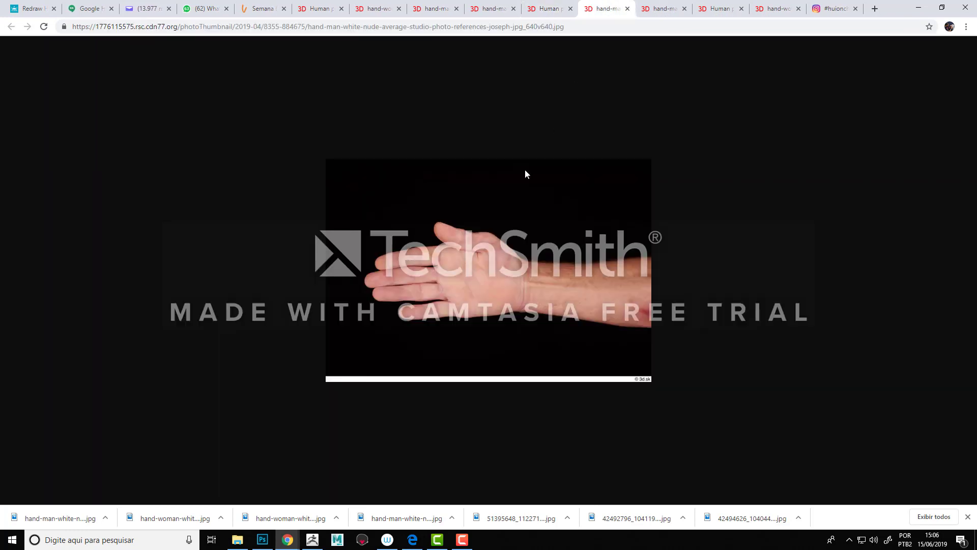
pyautogui.rightClick(459, 289)
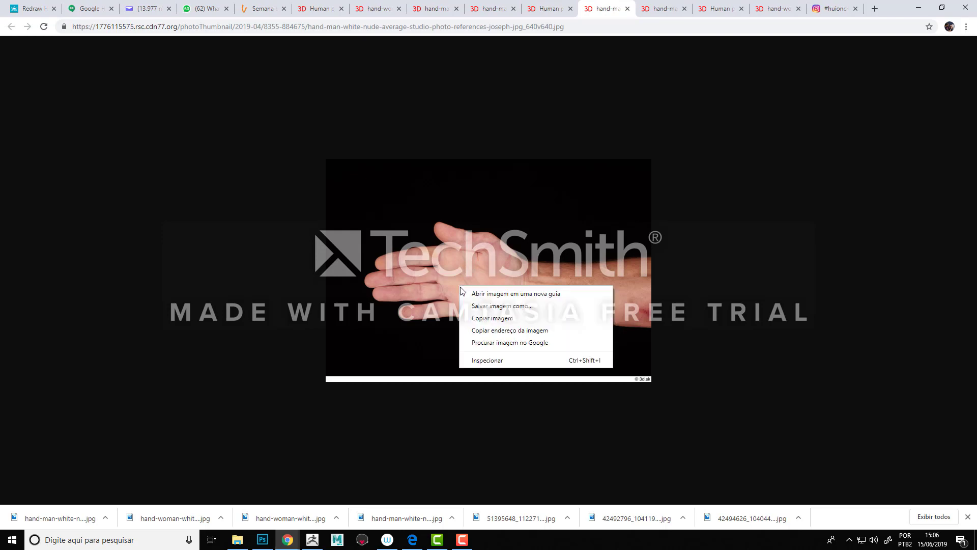
pyautogui.click(483, 309)
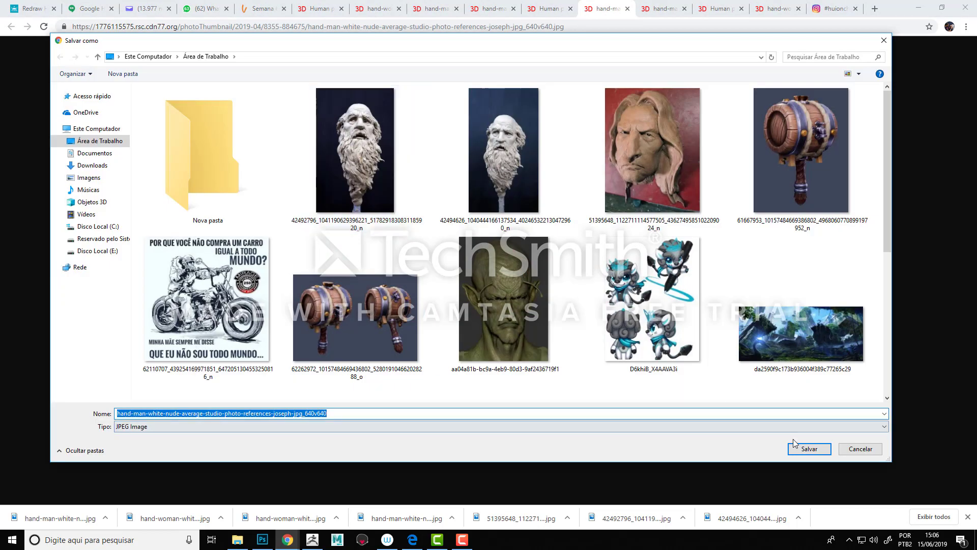
pyautogui.click(798, 451)
# Step: Switch to the open side-view image of Joseph's hand and save it to the desktop folder as a JPEG
pyautogui.click(479, 6)
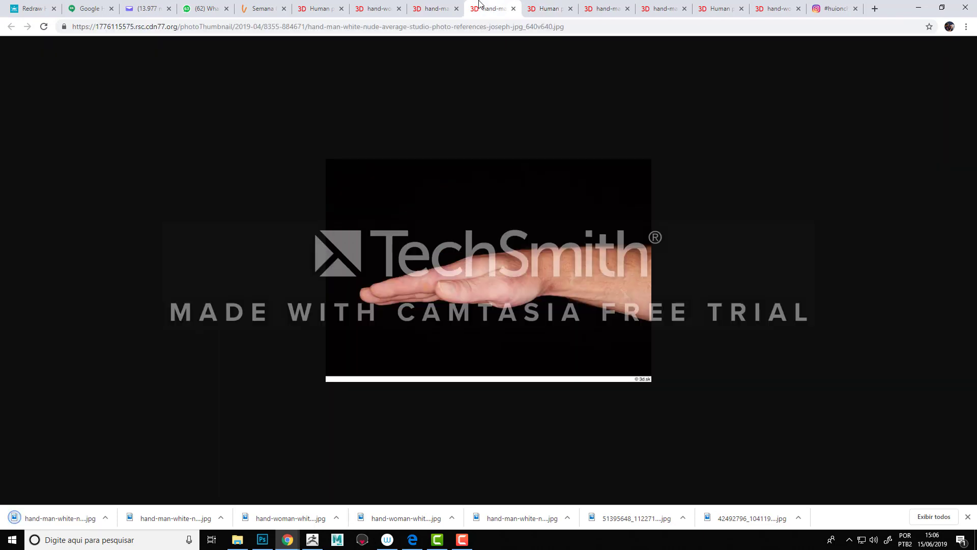
pyautogui.rightClick(548, 267)
pyautogui.click(596, 290)
pyautogui.click(809, 448)
# Step: Review the open Jamie, Joseph and Lilly hand images and the hand search results for photos still worth saving
pyautogui.click(438, 8)
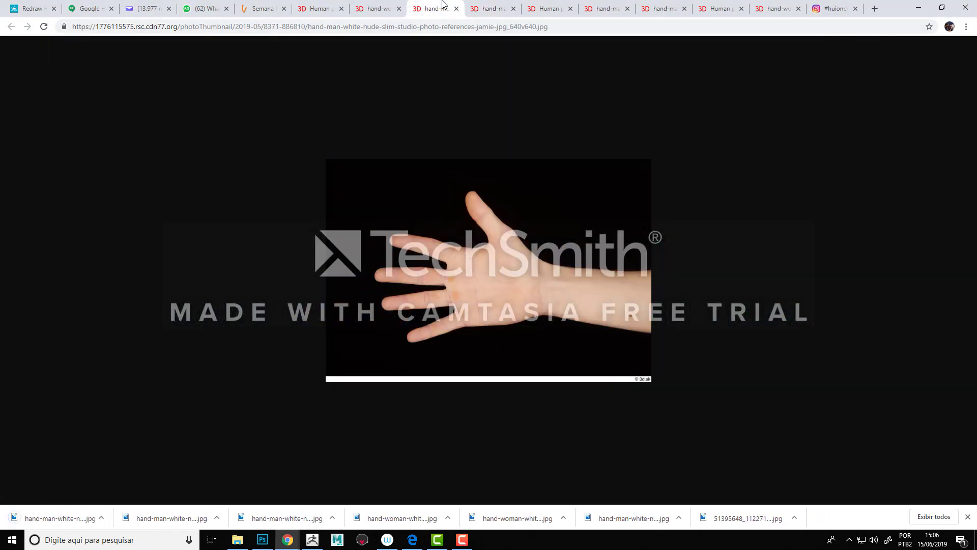
pyautogui.click(585, 4)
pyautogui.click(536, 4)
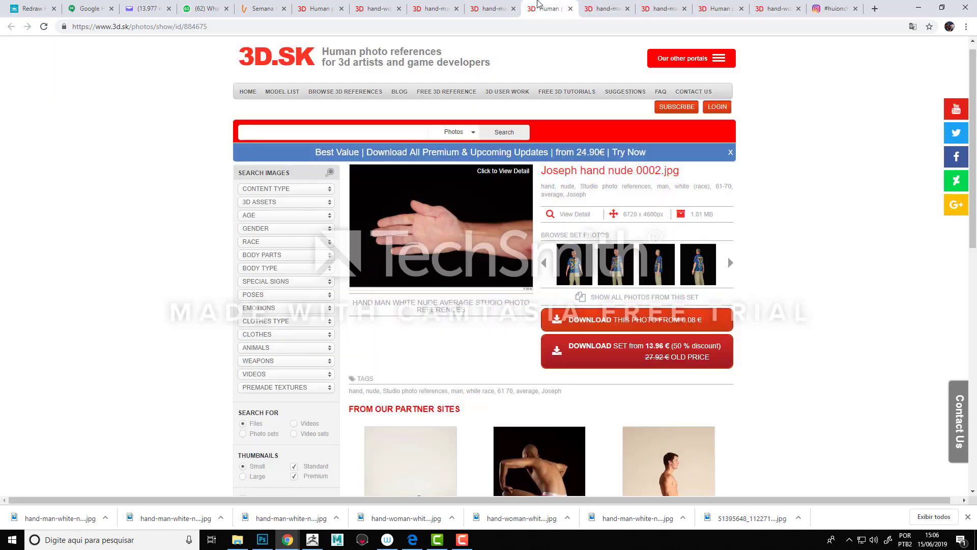
pyautogui.click(658, 6)
pyautogui.click(715, 7)
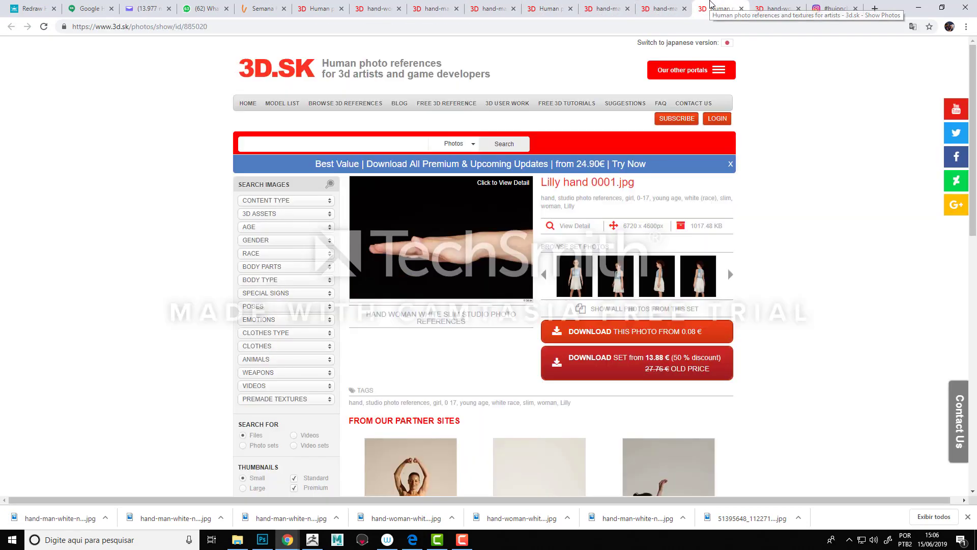
pyautogui.click(794, 6)
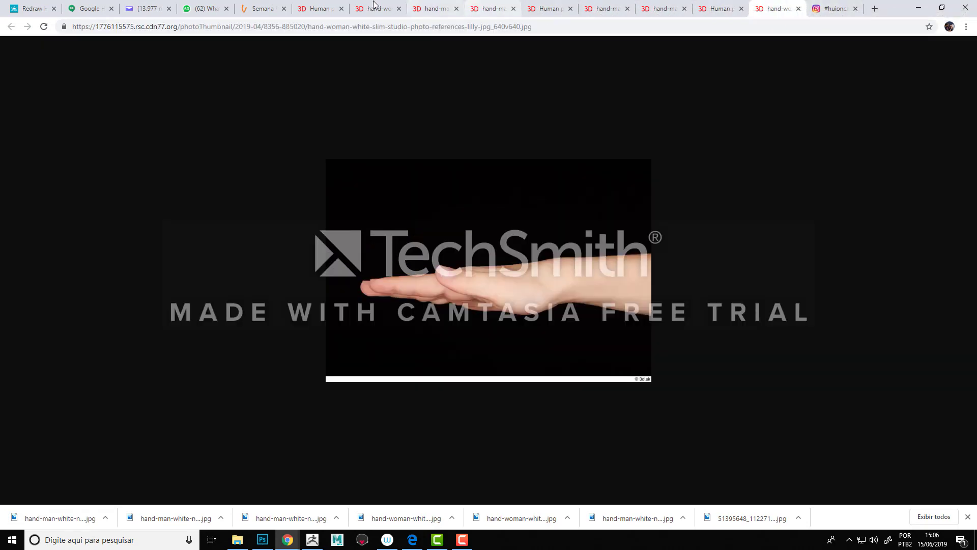
pyautogui.click(312, 5)
pyautogui.scroll(-1, 936, 334)
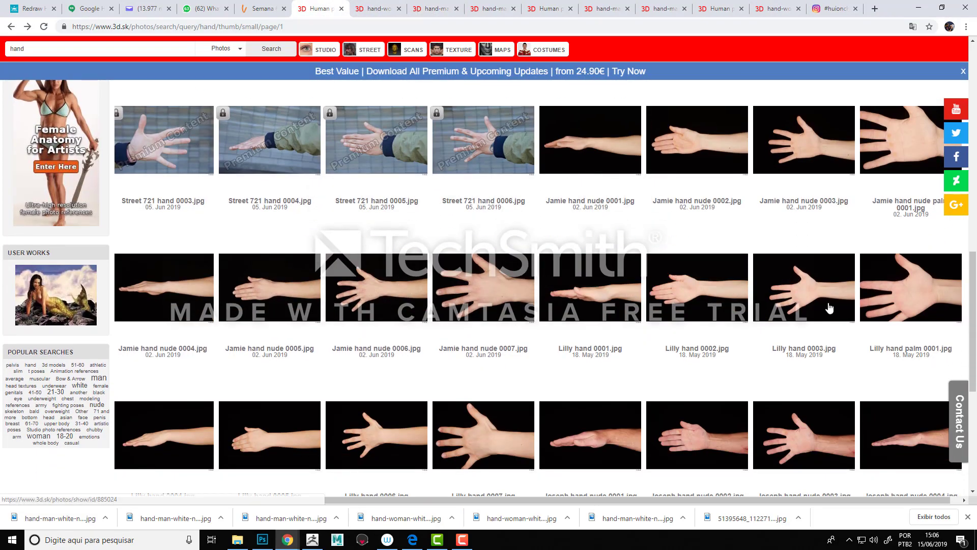
pyautogui.scroll(-4, 936, 333)
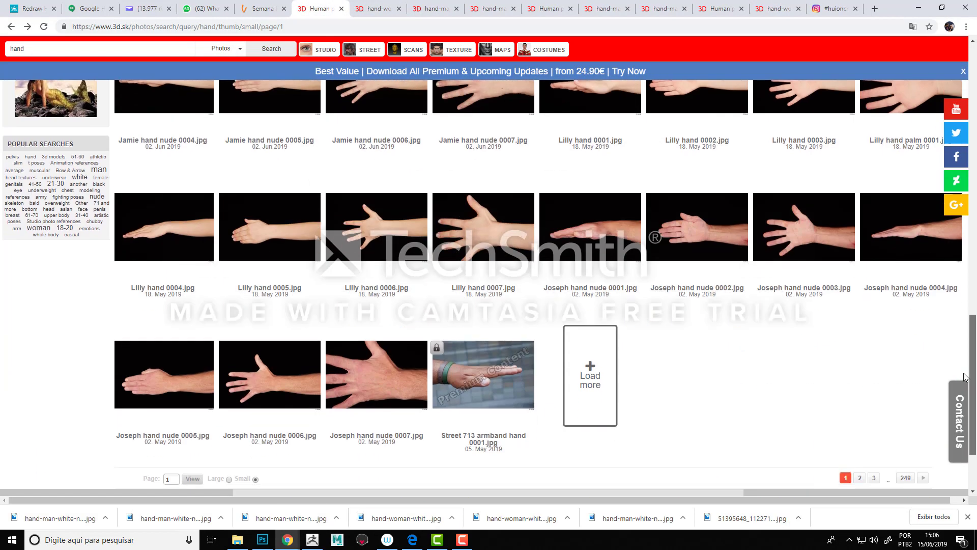
pyautogui.scroll(4, 965, 377)
pyautogui.click(374, 5)
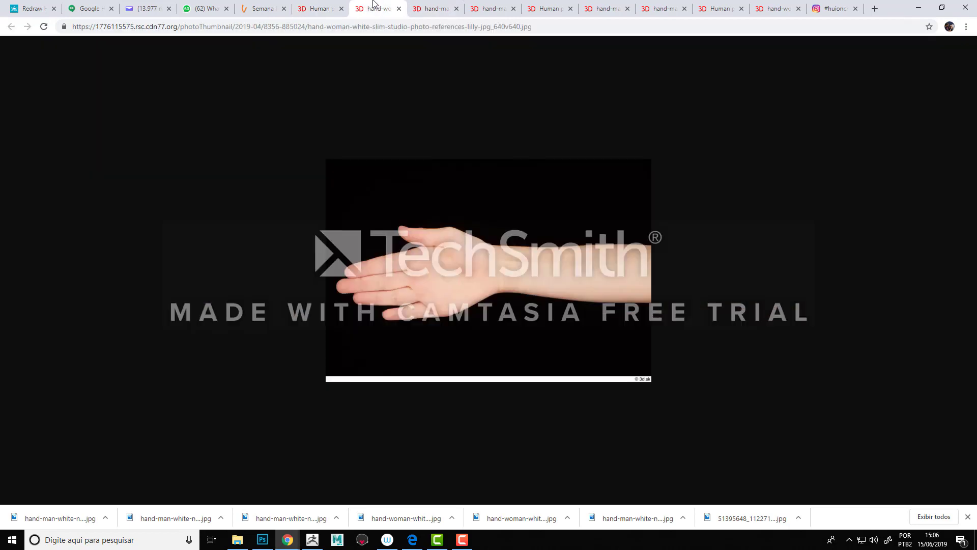
pyautogui.click(436, 5)
pyautogui.click(491, 6)
# Step: Save the image of Jamie's open palm with spread fingers to the desktop folder as a JPEG
pyautogui.click(425, 7)
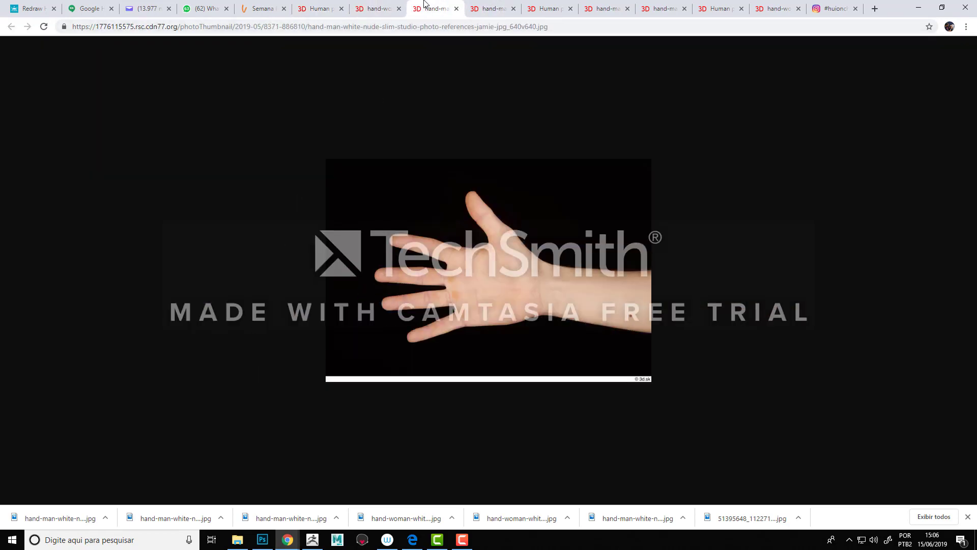
pyautogui.rightClick(460, 243)
pyautogui.click(494, 265)
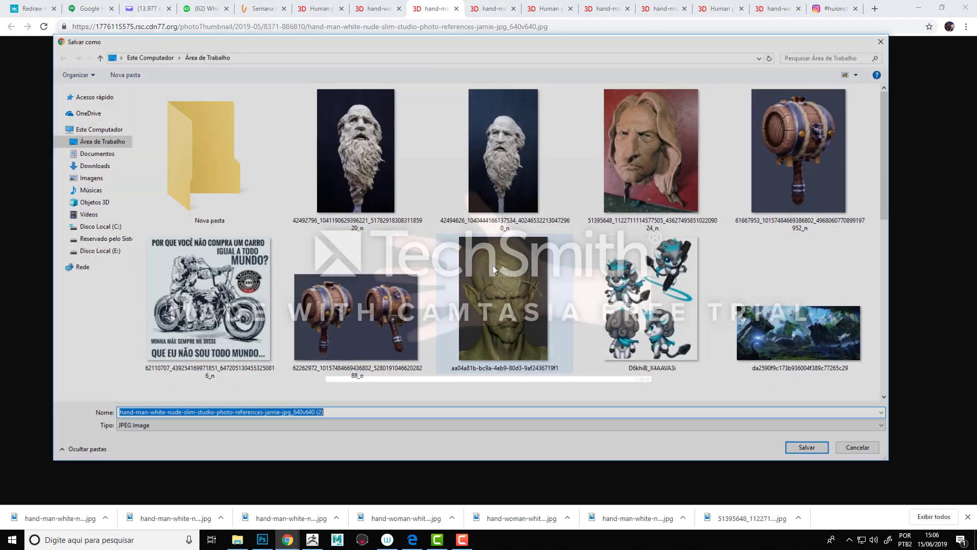
pyautogui.click(809, 448)
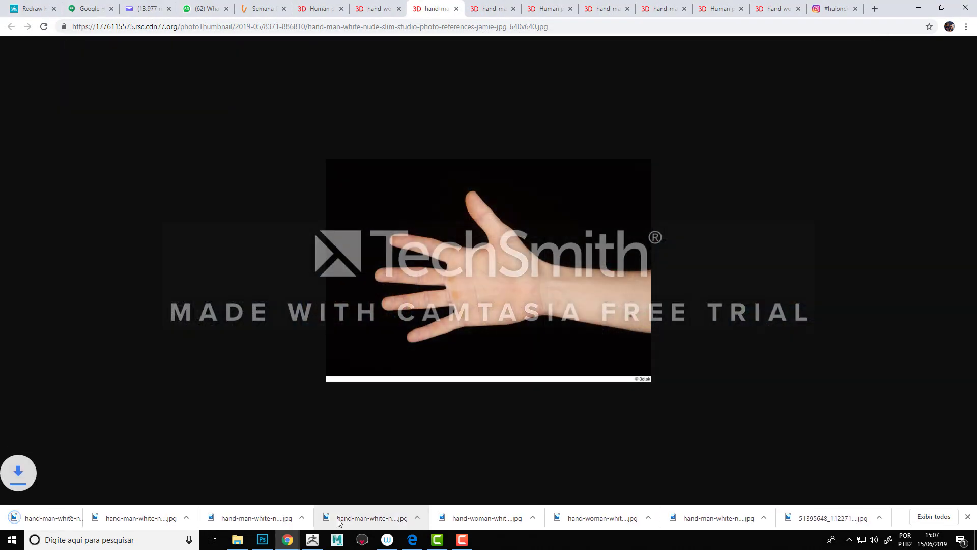
# Step: Open the saved Jamie palm photo from the desktop folder in Photoshop, leaving its missing colour profile as is
pyautogui.click(239, 541)
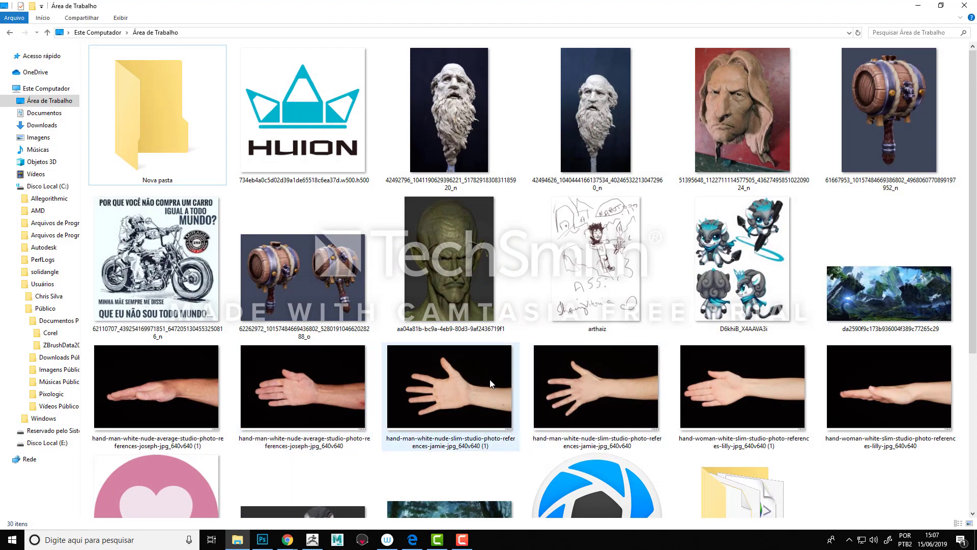
pyautogui.moveTo(491, 384); pyautogui.dragTo(278, 540)
pyautogui.hotkey('alt', 'Tab')
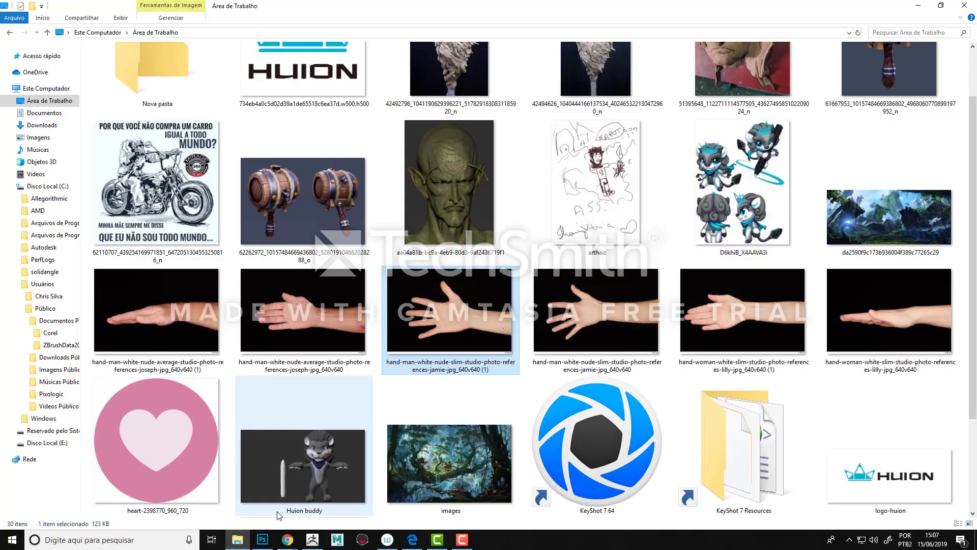
pyautogui.moveTo(460, 299); pyautogui.dragTo(900, 483)
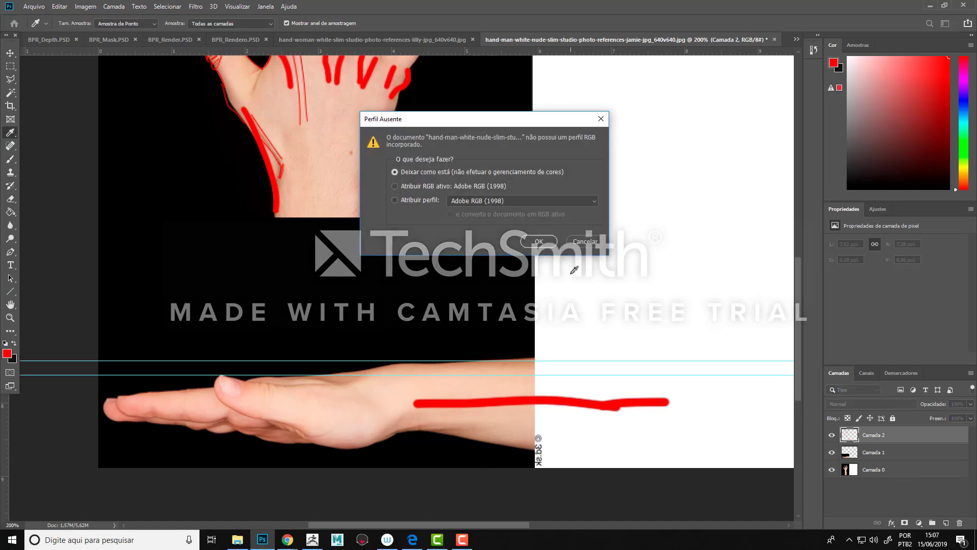
pyautogui.press('Return')
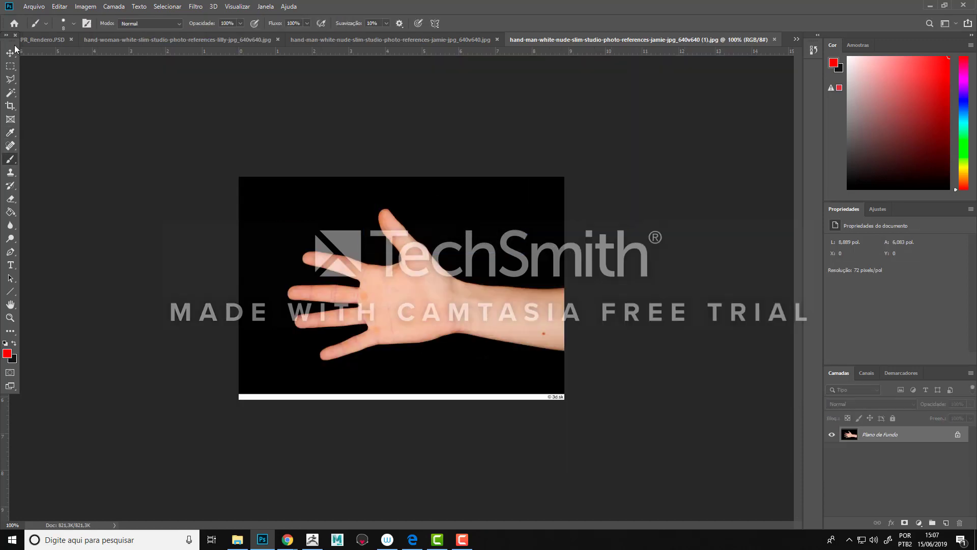
# Step: Unlock the palm photo's background layer and copy it into the document with the annotated hand
pyautogui.click(10, 54)
pyautogui.click(958, 436)
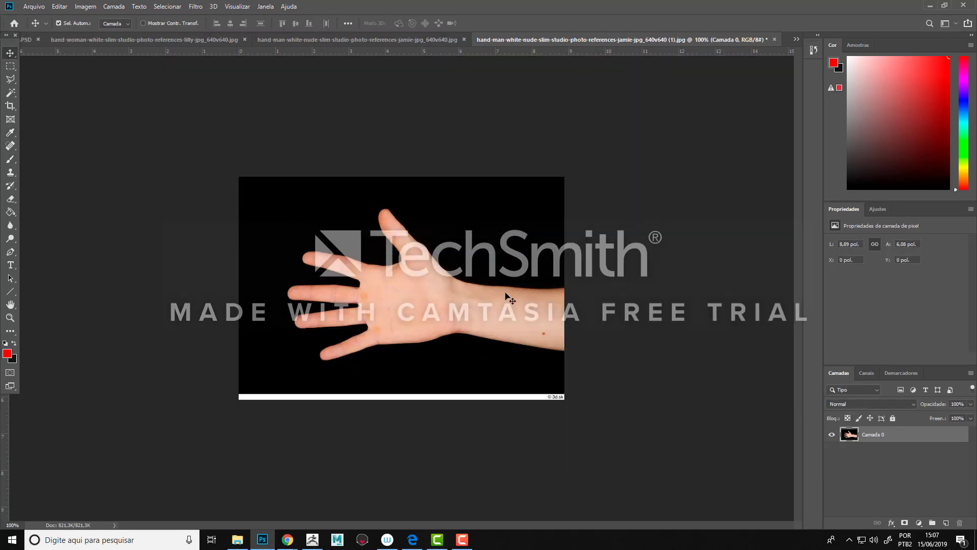
pyautogui.moveTo(408, 270); pyautogui.dragTo(368, 275)
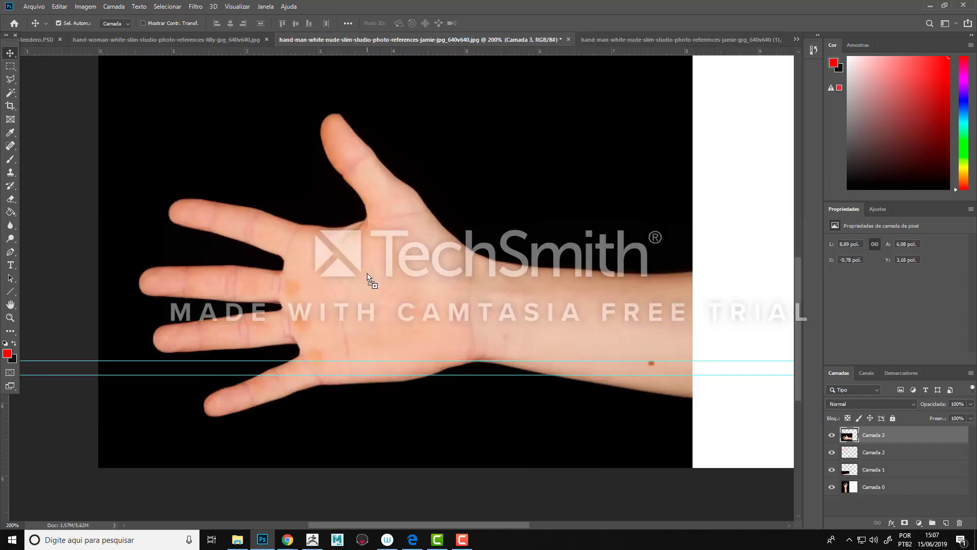
# Step: Scale the palm photo layer to about 71% and place it beside the annotated hand, flush with the canvas's right edge
pyautogui.hotkey('ctrl', 't')
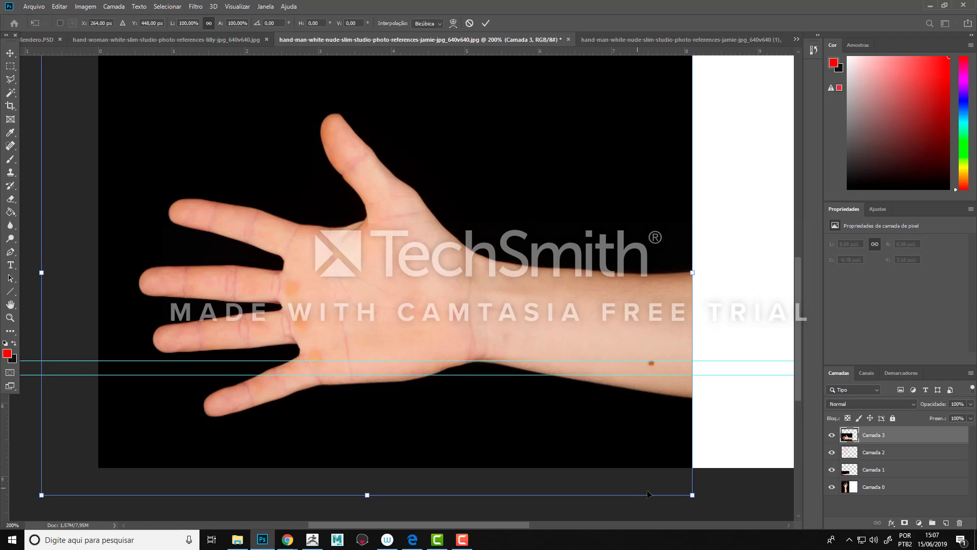
pyautogui.moveTo(691, 493); pyautogui.dragTo(500, 369)
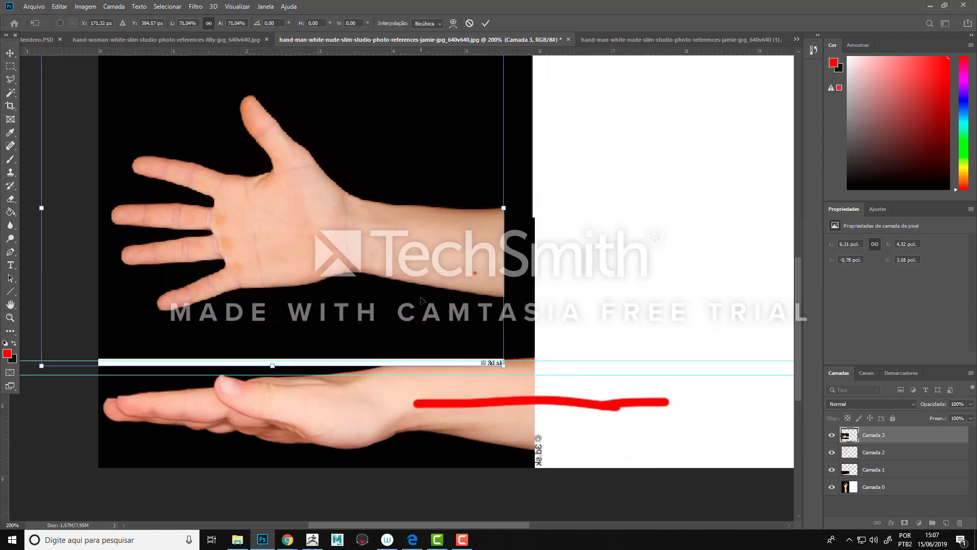
pyautogui.moveTo(423, 300); pyautogui.dragTo(444, 336)
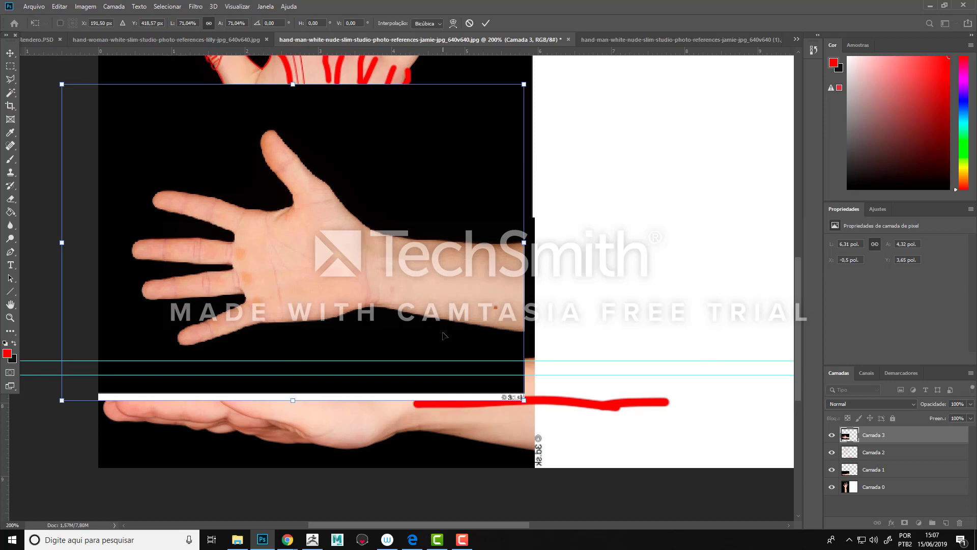
pyautogui.moveTo(796, 319); pyautogui.dragTo(793, 264)
pyautogui.moveTo(478, 373); pyautogui.dragTo(816, 160)
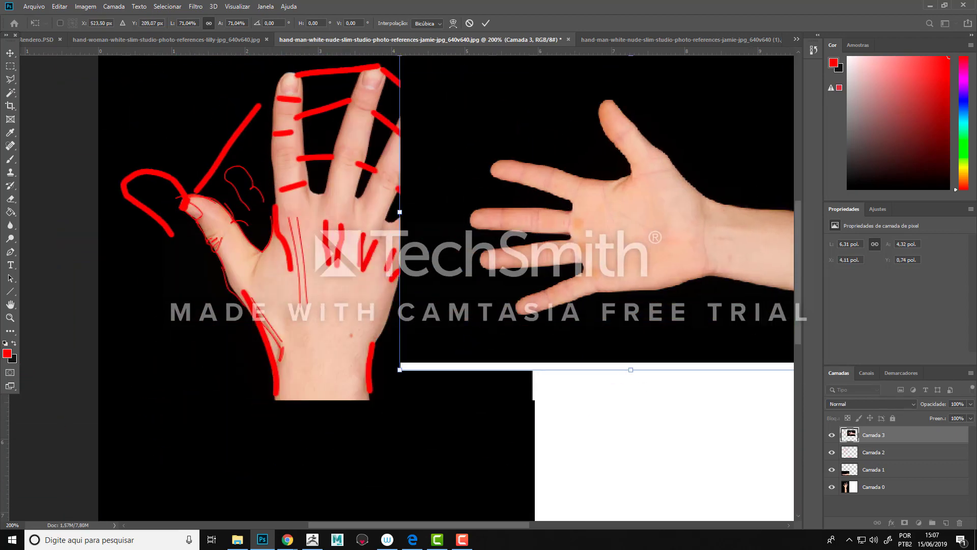
pyautogui.moveTo(496, 522); pyautogui.dragTo(563, 520)
pyautogui.moveTo(389, 277); pyautogui.dragTo(504, 272)
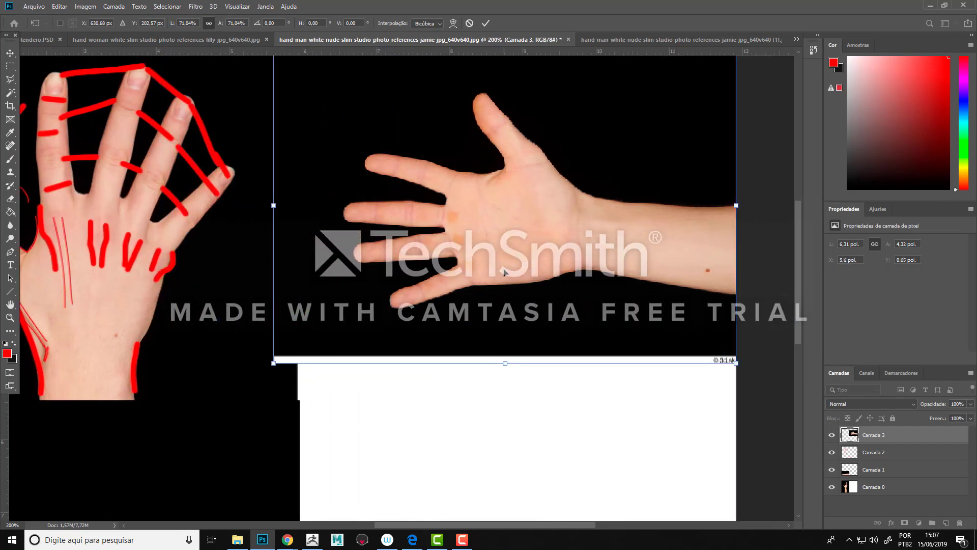
pyautogui.press('Return')
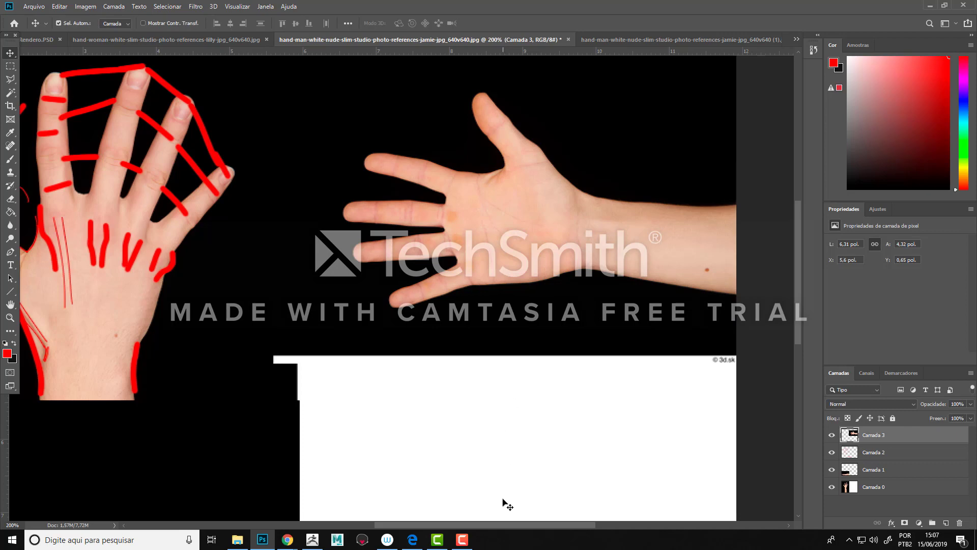
# Step: Add a new empty layer above the palm photo and make the Brush tool active for annotating
pyautogui.moveTo(500, 524); pyautogui.dragTo(516, 524)
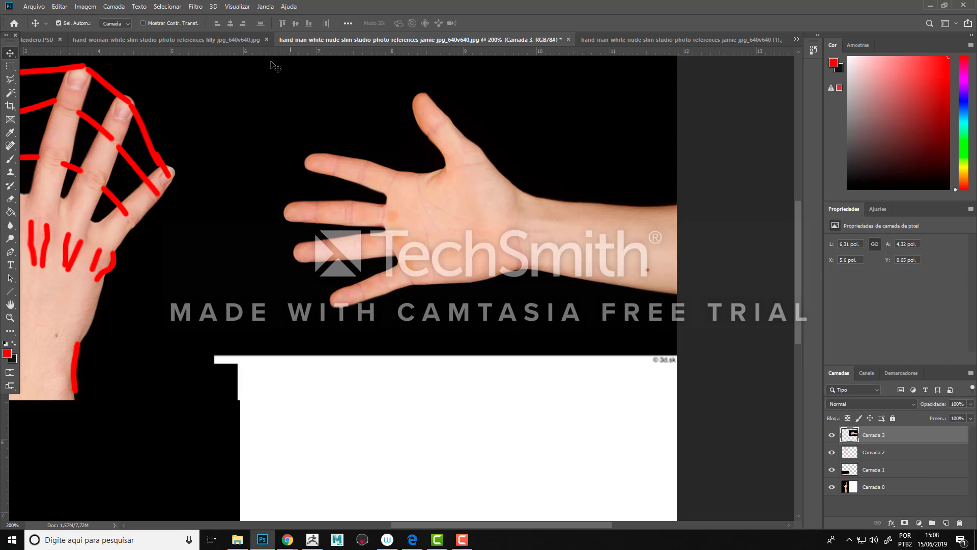
pyautogui.click(10, 159)
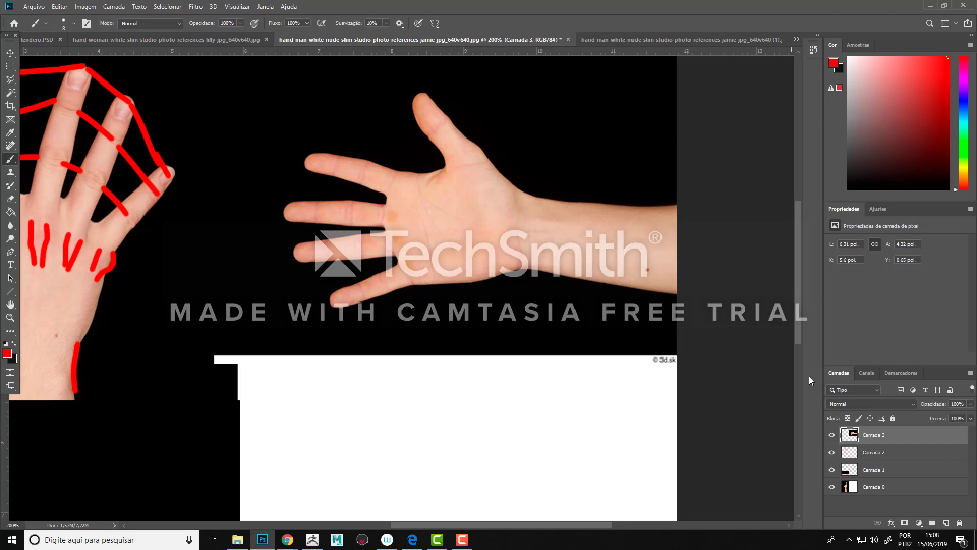
pyautogui.click(946, 523)
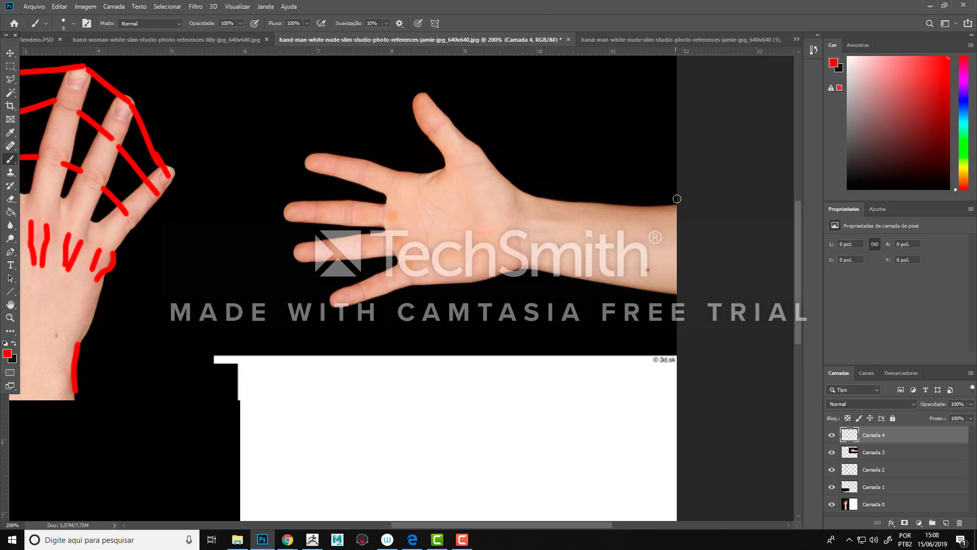
# Step: Undo the thick trial stroke along the forearm and reduce the brush size to 4 px
pyautogui.moveTo(678, 199); pyautogui.dragTo(577, 196)
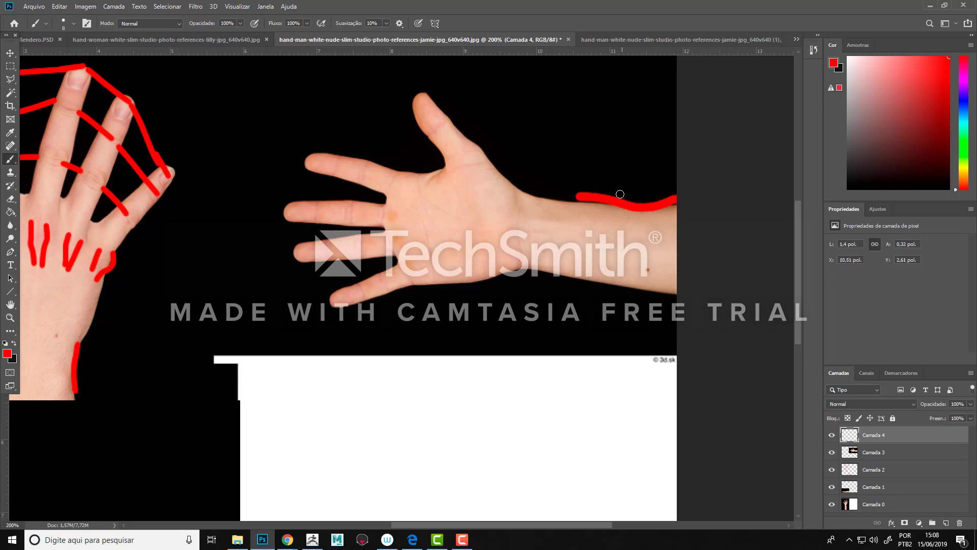
pyautogui.hotkey('ctrl', 'z')
pyautogui.rightClick(609, 185)
pyautogui.write('2')
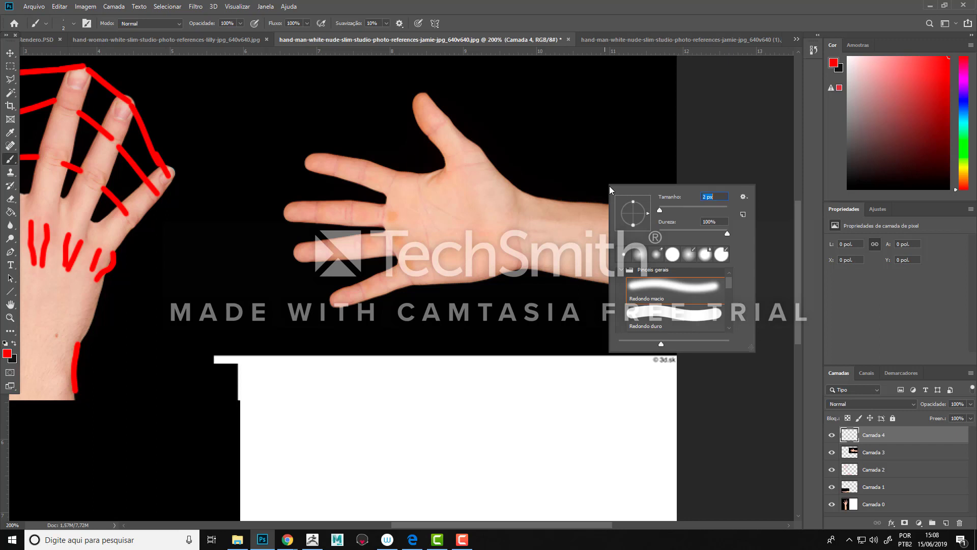
pyautogui.press('Return')
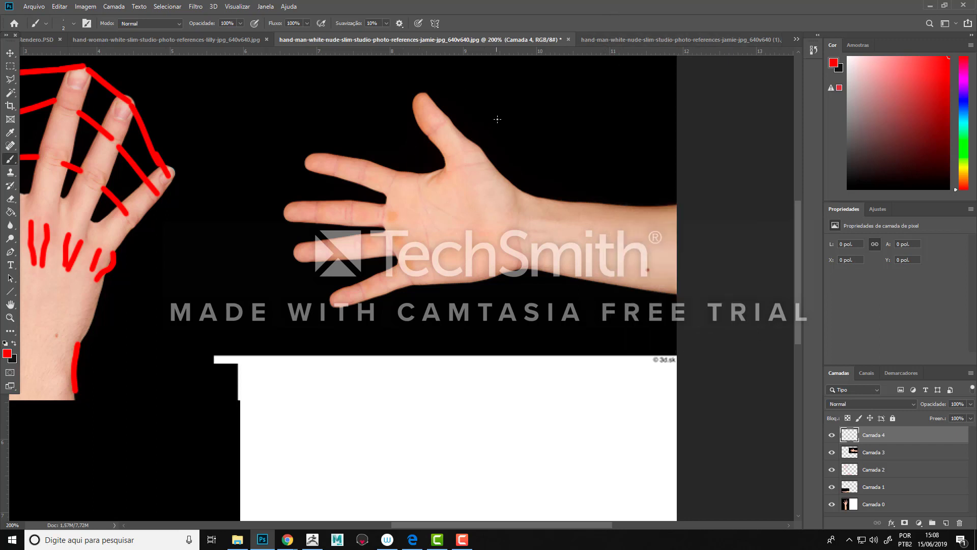
pyautogui.rightClick(532, 272)
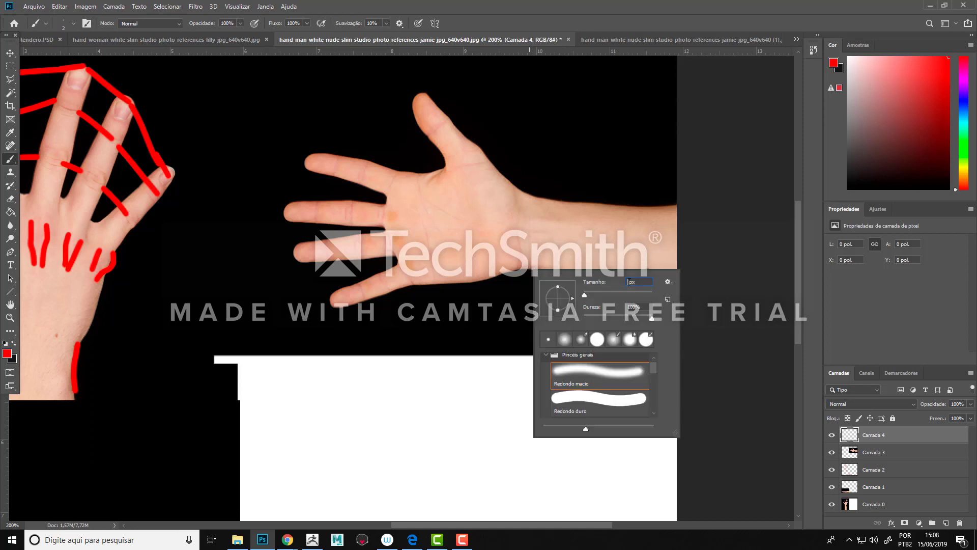
pyautogui.press('Return')
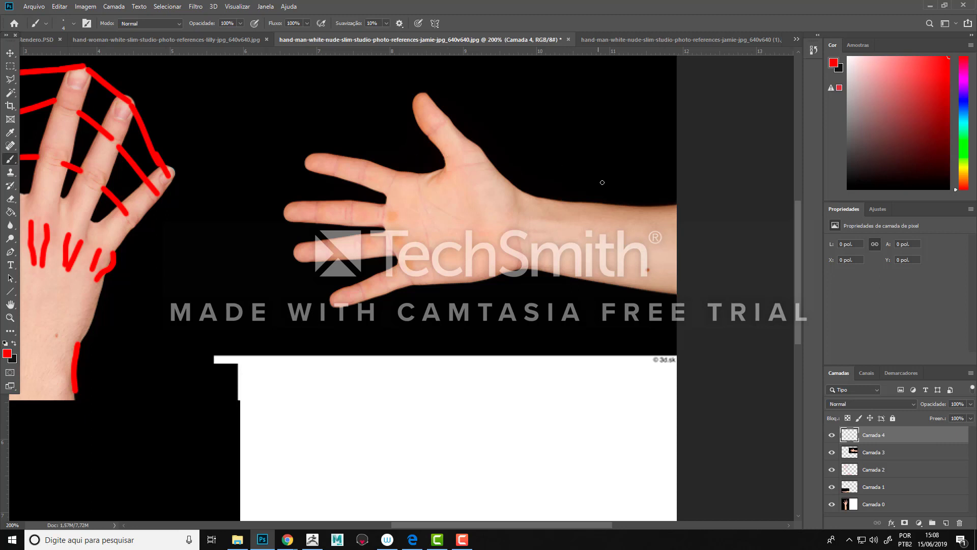
pyautogui.moveTo(521, 189); pyautogui.dragTo(647, 206)
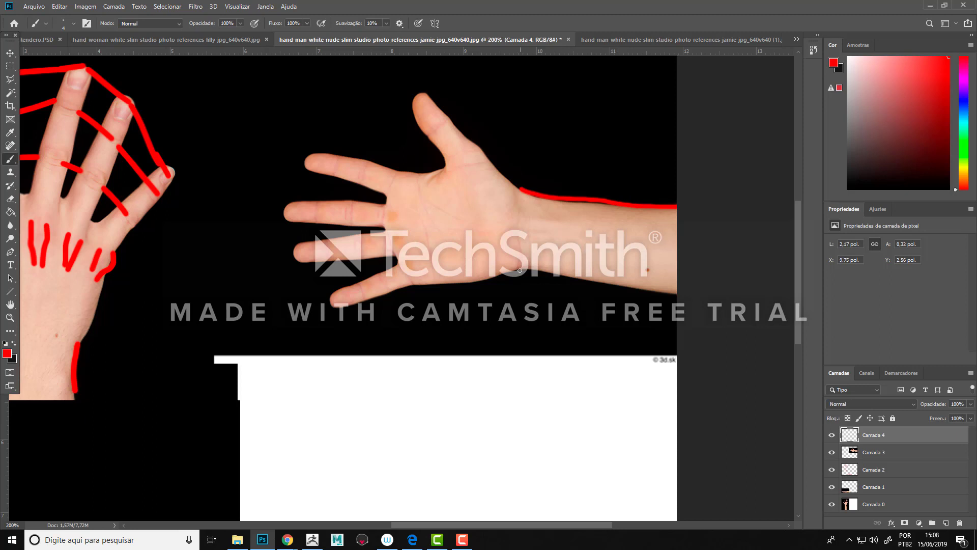
pyautogui.moveTo(520, 269); pyautogui.dragTo(677, 294)
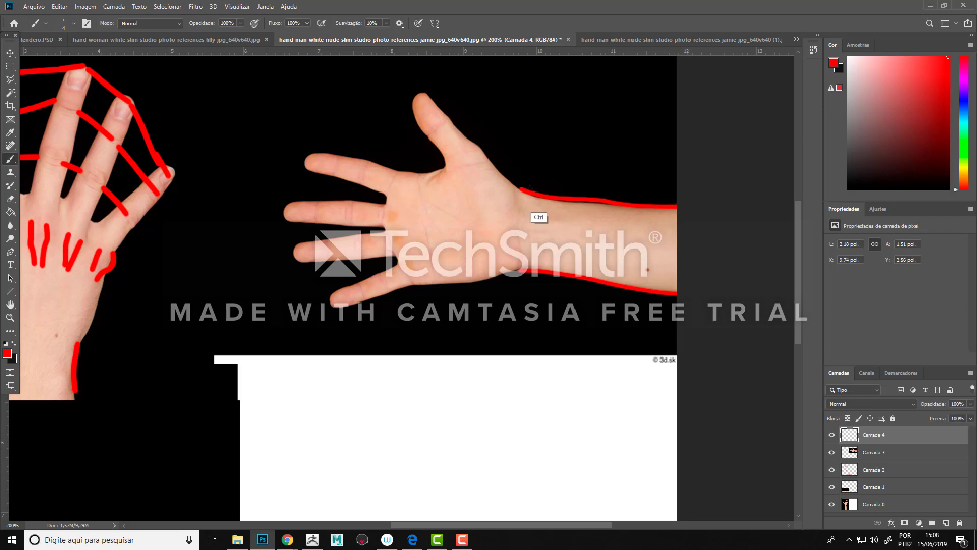
pyautogui.hotkey('ctrl', 'z')
pyautogui.hotkey('ctrl', 'z')
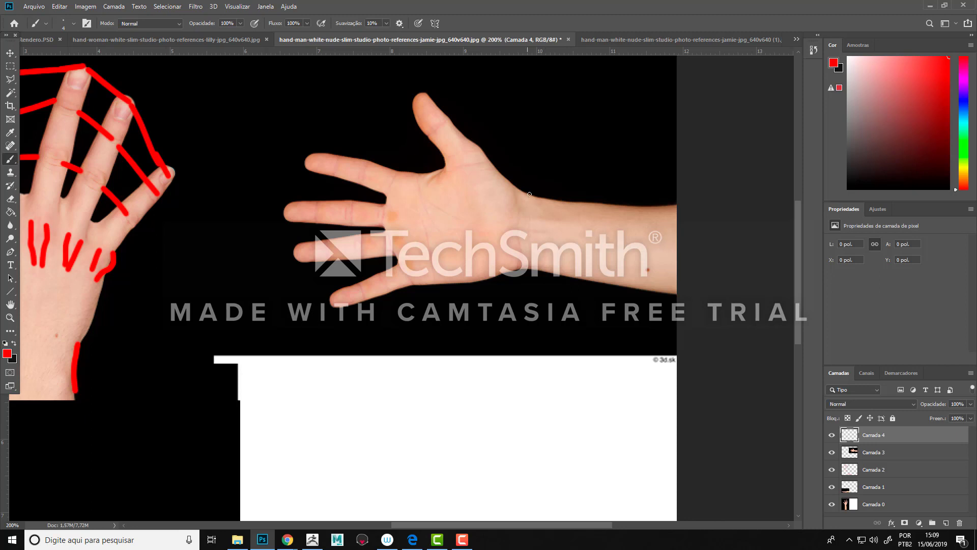
# Step: Trace the thumb-side contour of the forearm in red from the wrist to the edge of the photo
pyautogui.moveTo(591, 201); pyautogui.dragTo(700, 214)
pyautogui.hotkey('ctrl', 'z')
pyautogui.hotkey('ctrl', 'shift', 'z')
pyautogui.hotkey('ctrl', 'z')
pyautogui.moveTo(528, 192); pyautogui.dragTo(674, 208)
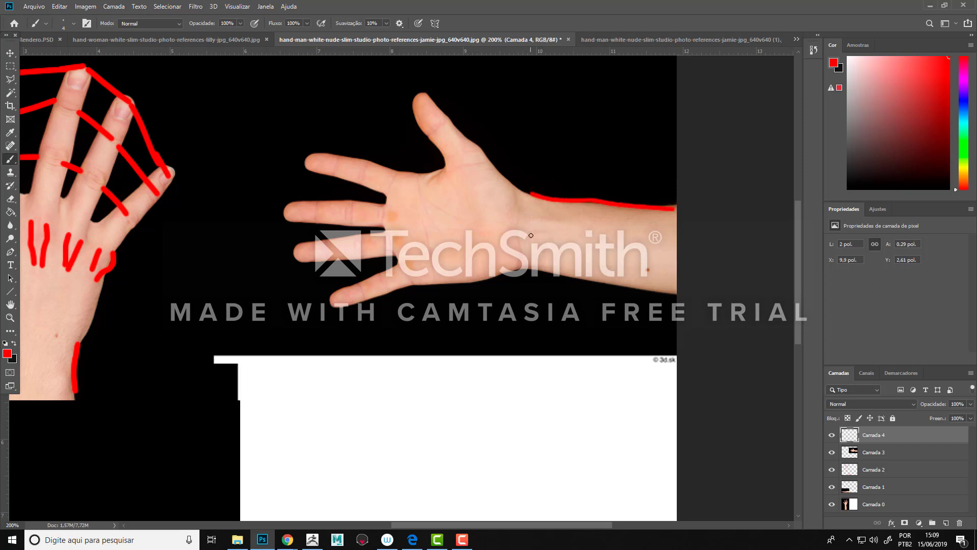
# Step: Try short red strokes across the wrist and along the thumb and fingers, and undo them
pyautogui.moveTo(531, 235)
pyautogui.mouseDown()
pyautogui.moveTo(562, 239)
pyautogui.moveTo(543, 218)
pyautogui.moveTo(572, 224)
pyautogui.moveTo(564, 253)
pyautogui.mouseUp()
pyautogui.moveTo(479, 171); pyautogui.dragTo(436, 130)
pyautogui.moveTo(326, 161)
pyautogui.mouseDown()
pyautogui.moveTo(381, 185)
pyautogui.moveTo(385, 218)
pyautogui.mouseUp()
pyautogui.moveTo(361, 238)
pyautogui.mouseDown()
pyautogui.moveTo(386, 239)
pyautogui.moveTo(383, 276)
pyautogui.mouseUp()
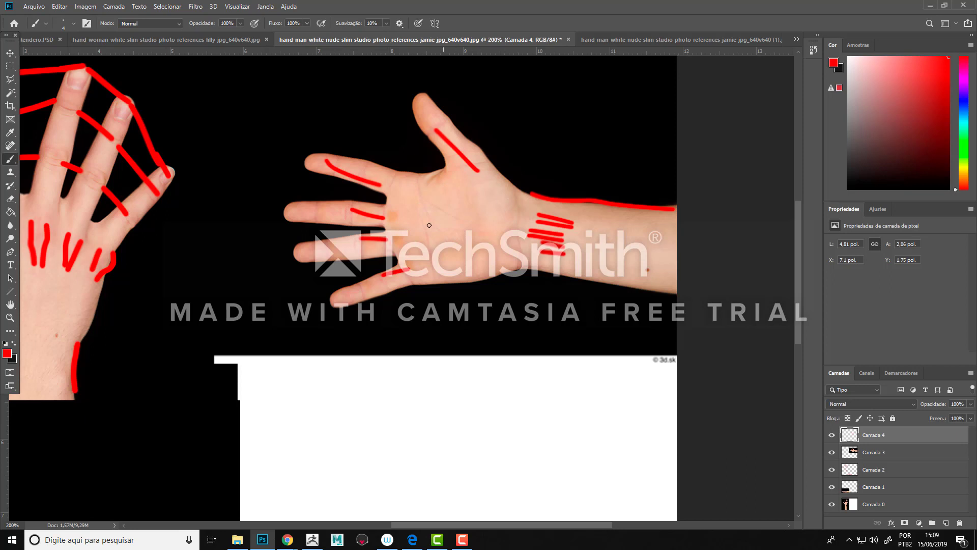
pyautogui.hotkey('ctrl', 'z')
pyautogui.hotkey('ctrl', 'z')
pyautogui.hotkey('ctrl', 'z')
pyautogui.hotkey('ctrl', 'z')
pyautogui.hotkey('ctrl', 'z')
pyautogui.hotkey('ctrl', 'z')
pyautogui.hotkey('ctrl', 'z')
pyautogui.hotkey('ctrl', 'z')
pyautogui.hotkey('ctrl', 'z')
pyautogui.hotkey('ctrl', 'z')
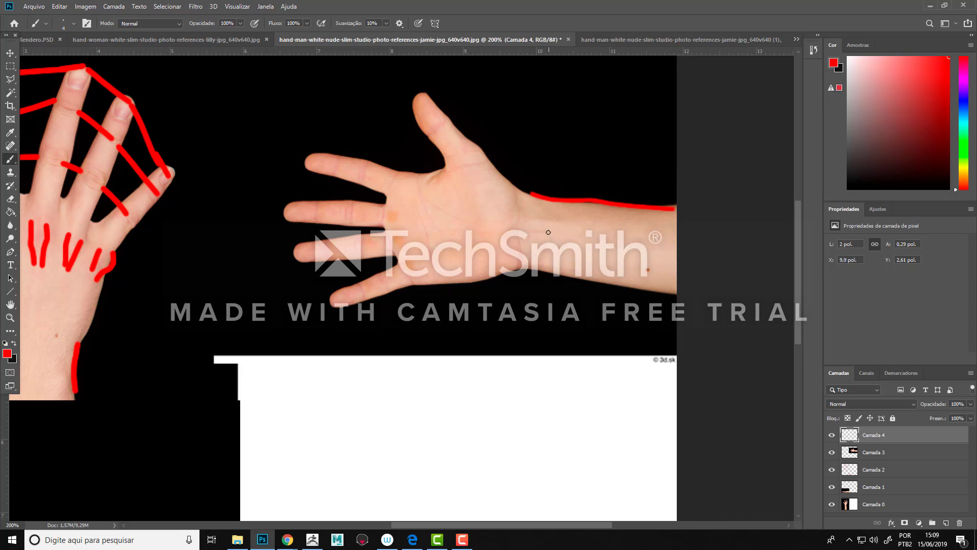
pyautogui.moveTo(528, 237)
pyautogui.mouseDown()
pyautogui.moveTo(554, 241)
pyautogui.moveTo(551, 222)
pyautogui.mouseUp()
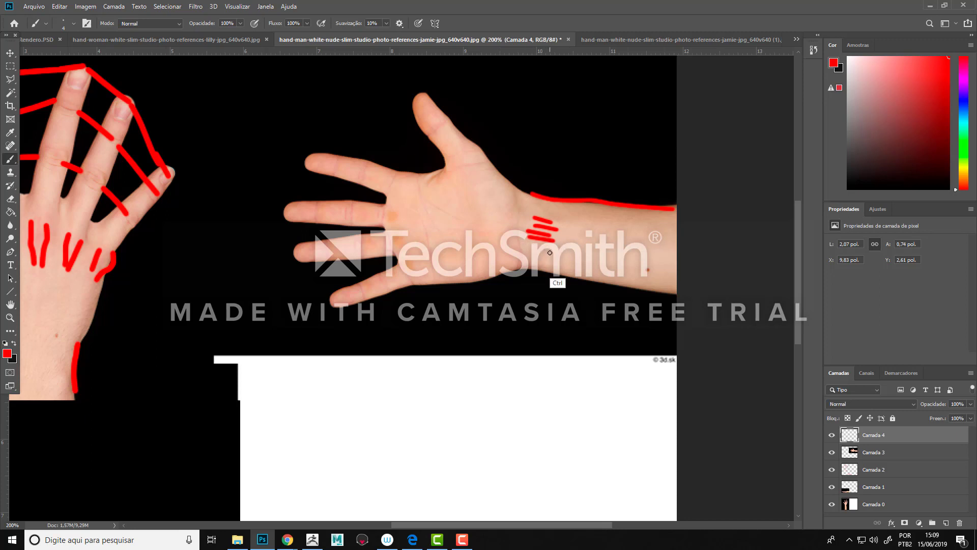
pyautogui.hotkey('ctrl', 'z')
pyautogui.hotkey('ctrl', 'z')
pyautogui.hotkey('ctrl', 'z')
pyautogui.hotkey('ctrl', 'z')
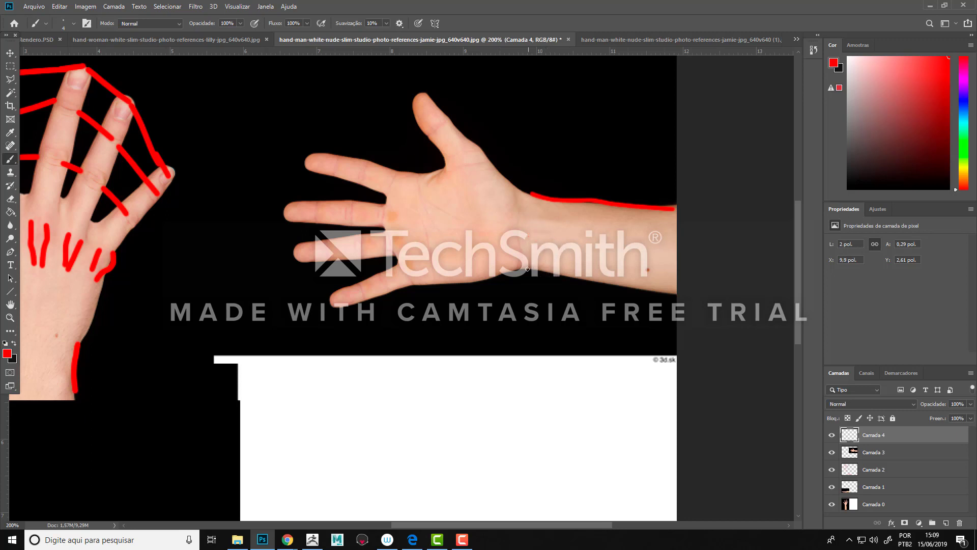
# Step: Trace the little-finger-side contour of the forearm and extend both forearm contours along the palm's outer edge and the thumb base
pyautogui.moveTo(525, 268); pyautogui.dragTo(677, 298)
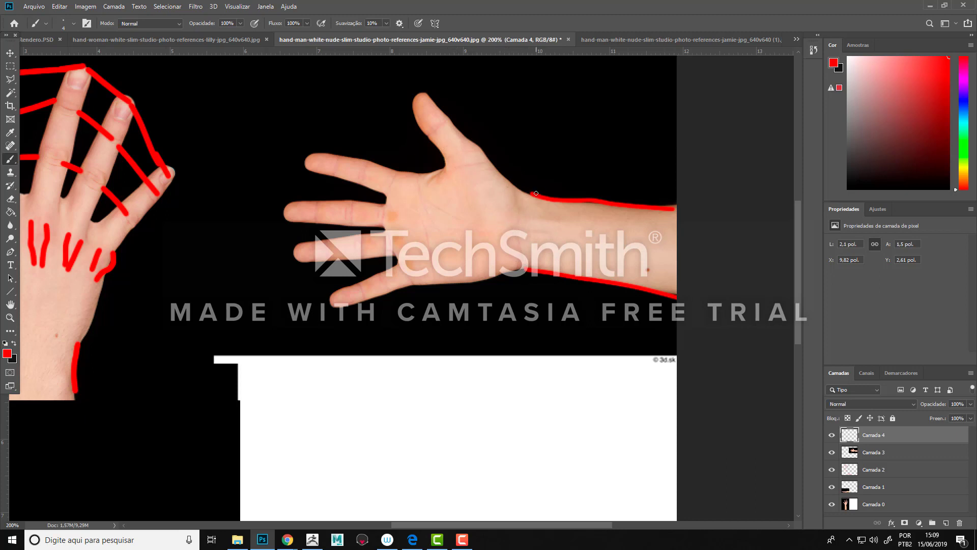
pyautogui.moveTo(527, 269); pyautogui.dragTo(435, 284)
pyautogui.moveTo(538, 194)
pyautogui.mouseDown()
pyautogui.moveTo(496, 167)
pyautogui.moveTo(477, 138)
pyautogui.mouseUp()
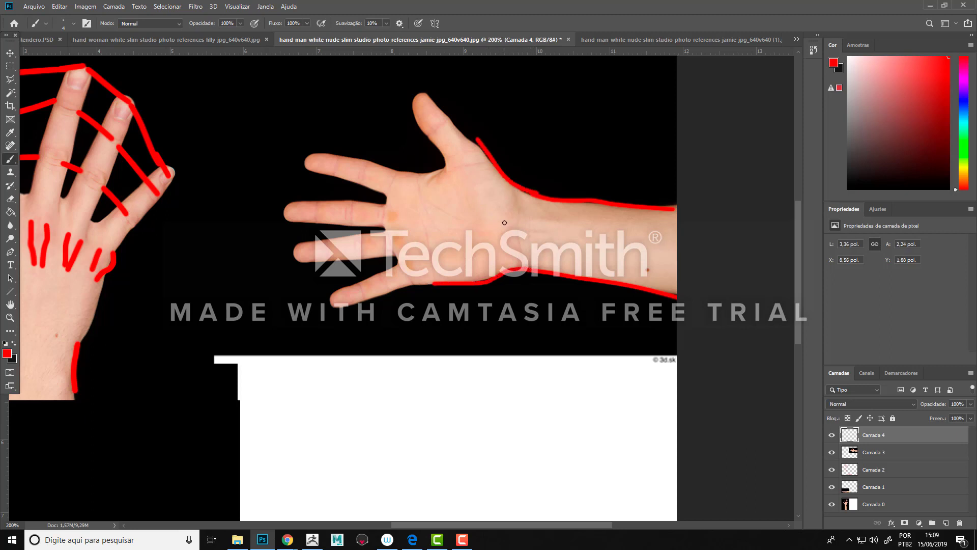
# Step: Outline the fleshy pads of the palm in red, at the thumb base and on the little-finger side
pyautogui.moveTo(481, 228); pyautogui.dragTo(463, 187)
pyautogui.moveTo(506, 222); pyautogui.dragTo(483, 183)
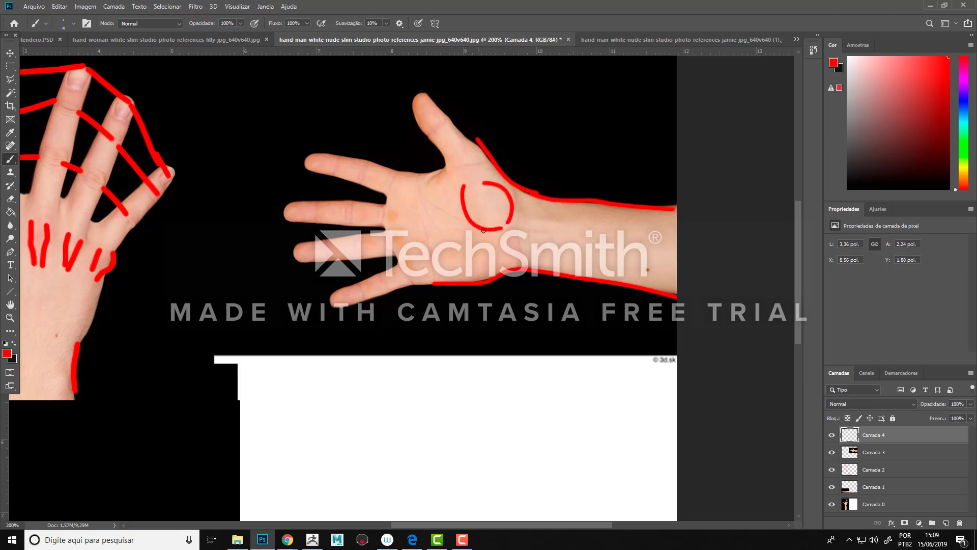
pyautogui.moveTo(485, 234); pyautogui.dragTo(430, 290)
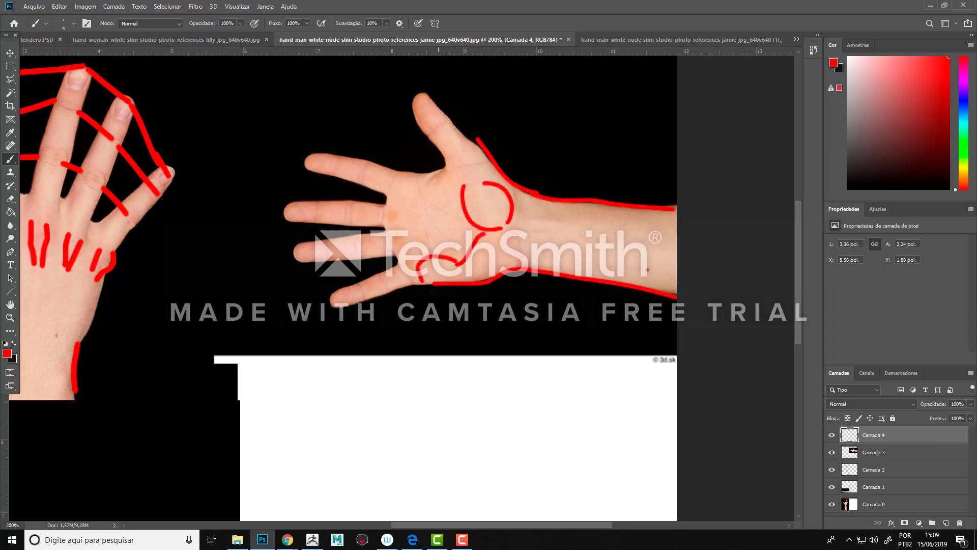
pyautogui.moveTo(508, 269); pyautogui.dragTo(504, 228)
pyautogui.moveTo(473, 181); pyautogui.dragTo(470, 194)
pyautogui.hotkey('ctrl', 'z')
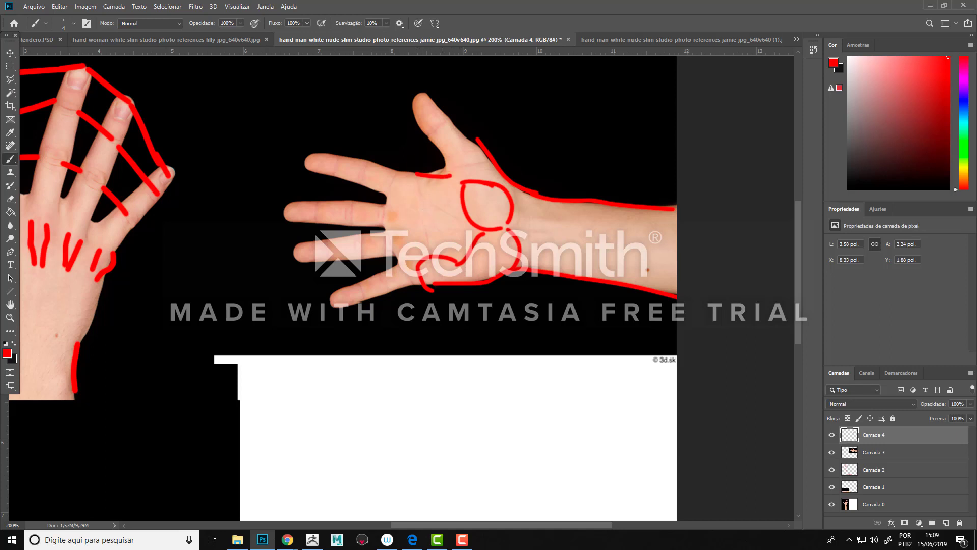
# Step: Trace the skin fold between thumb and index finger in red and outline the whole thumb down to its base
pyautogui.moveTo(419, 171)
pyautogui.mouseDown()
pyautogui.moveTo(450, 161)
pyautogui.moveTo(440, 183)
pyautogui.moveTo(446, 169)
pyautogui.mouseUp()
pyautogui.hotkey('ctrl', 'z')
pyautogui.moveTo(437, 205); pyautogui.dragTo(445, 158)
pyautogui.hotkey('ctrl', 'z')
pyautogui.moveTo(446, 168); pyautogui.dragTo(404, 172)
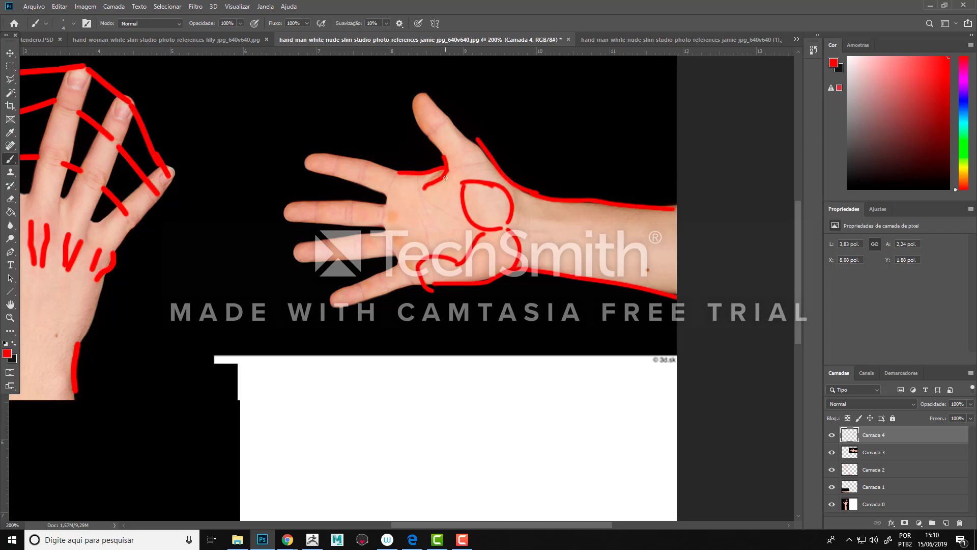
pyautogui.hotkey('ctrl', 'z')
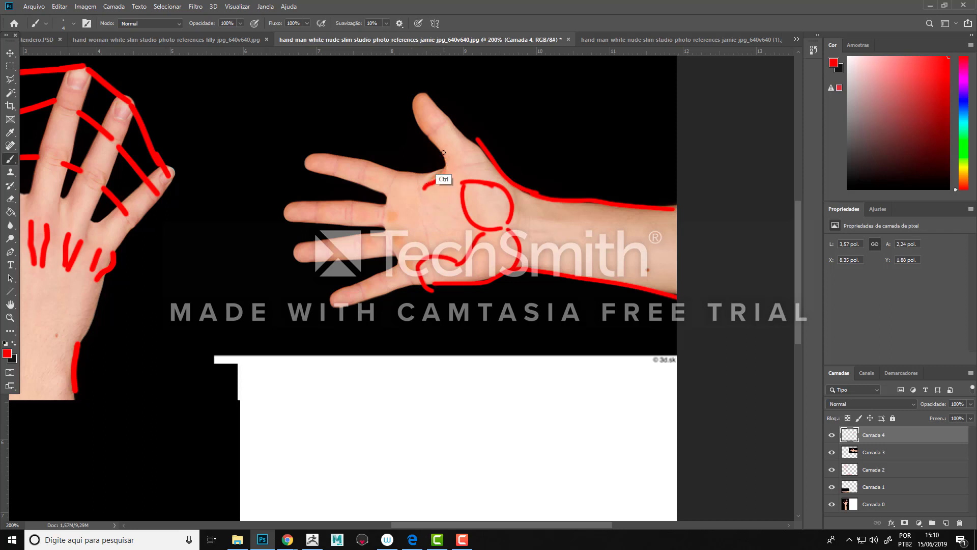
pyautogui.hotkey('ctrl', 'z')
pyautogui.moveTo(441, 147); pyautogui.dragTo(413, 175)
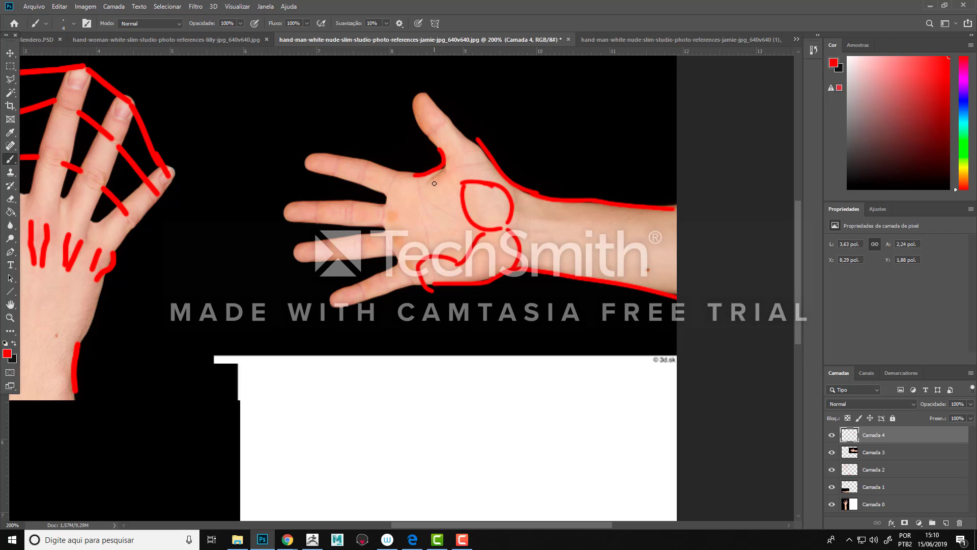
pyautogui.hotkey('ctrl', 'z')
pyautogui.moveTo(447, 177); pyautogui.dragTo(431, 181)
pyautogui.hotkey('ctrl', 'z')
pyautogui.moveTo(427, 187)
pyautogui.mouseDown()
pyautogui.moveTo(446, 164)
pyautogui.moveTo(407, 176)
pyautogui.moveTo(435, 149)
pyautogui.moveTo(412, 101)
pyautogui.moveTo(445, 111)
pyautogui.moveTo(484, 152)
pyautogui.mouseUp()
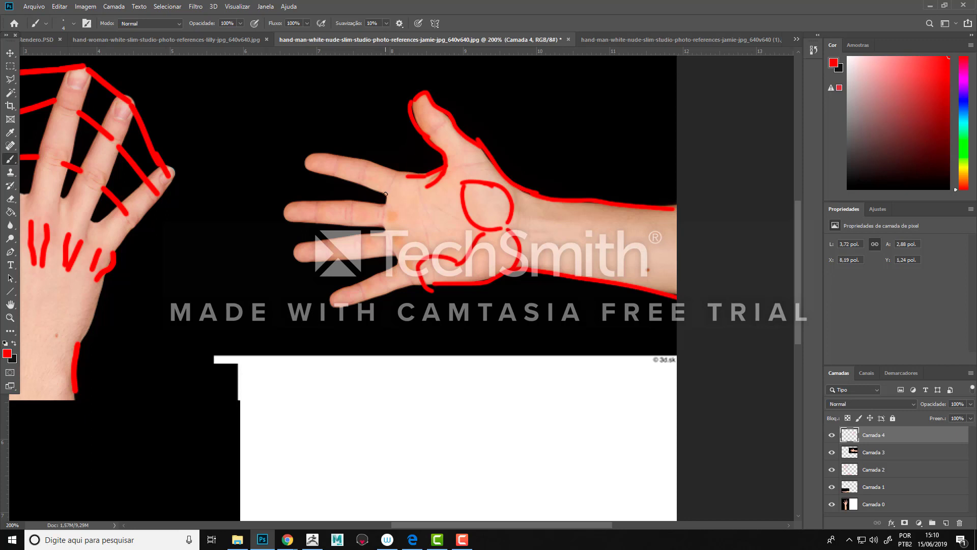
# Step: Try to outline the index finger with loose red strokes along both sides, and undo them
pyautogui.moveTo(387, 195)
pyautogui.mouseDown()
pyautogui.moveTo(312, 178)
pyautogui.moveTo(315, 152)
pyautogui.moveTo(389, 165)
pyautogui.mouseUp()
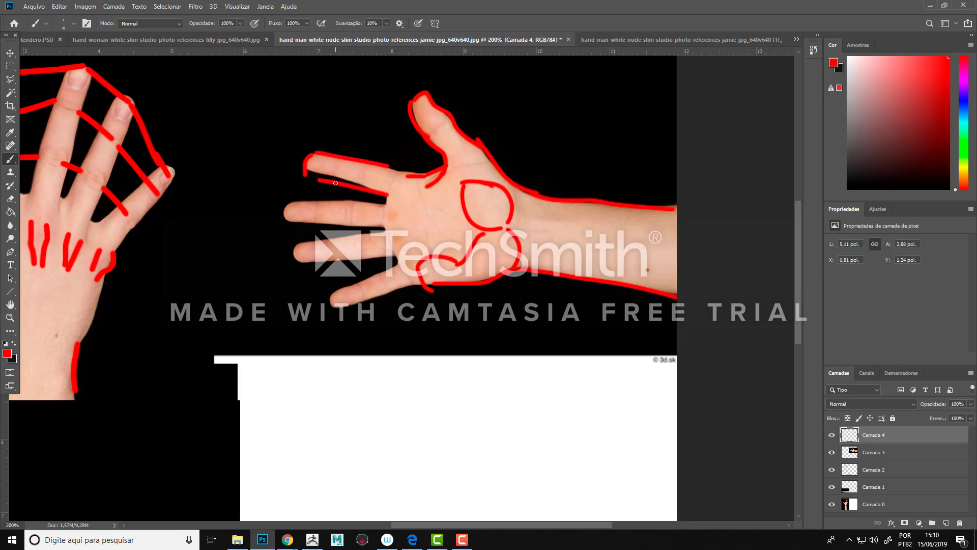
pyautogui.moveTo(334, 183)
pyautogui.mouseDown()
pyautogui.moveTo(333, 164)
pyautogui.moveTo(370, 166)
pyautogui.moveTo(339, 160)
pyautogui.moveTo(406, 175)
pyautogui.mouseUp()
pyautogui.hotkey('ctrl', 'z')
pyautogui.hotkey('ctrl', 'z')
pyautogui.hotkey('ctrl', 'z')
pyautogui.hotkey('ctrl', 'z')
pyautogui.hotkey('ctrl', 'z')
pyautogui.hotkey('ctrl', 'z')
pyautogui.hotkey('ctrl', 'z')
pyautogui.hotkey('ctrl', 'z')
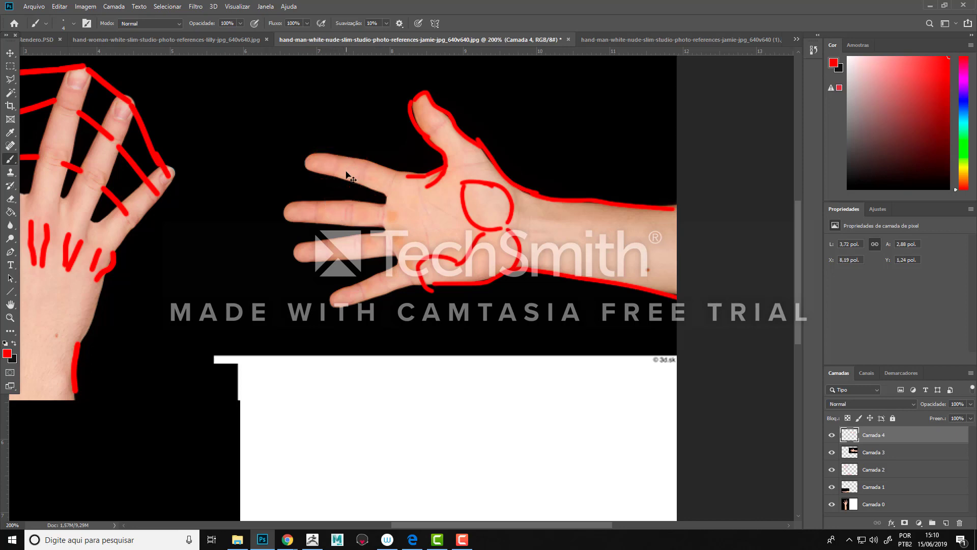
# Step: Outline the index finger segment by segment in red at 400% zoom, marking its base and middle joint with short strokes
pyautogui.hotkey('ctrl', '+')
pyautogui.hotkey('ctrl', '+')
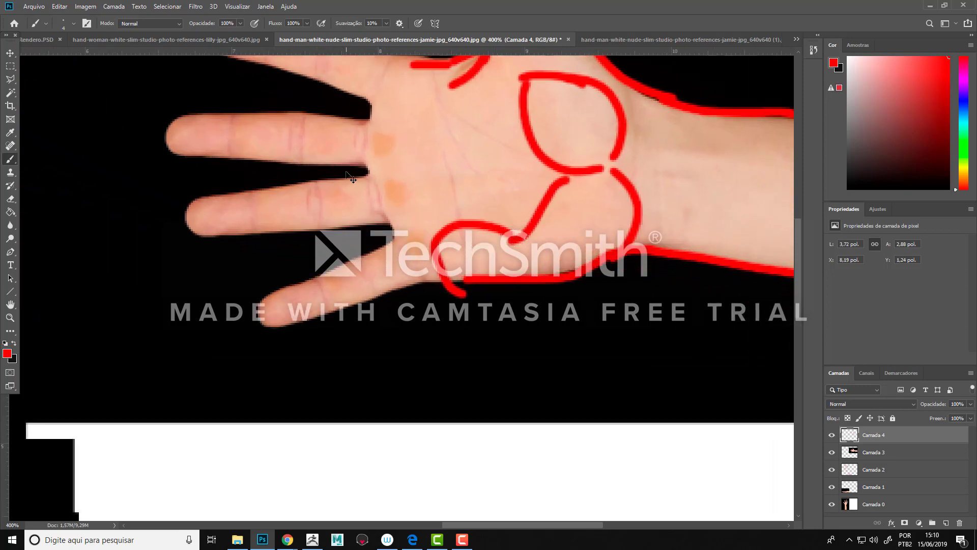
pyautogui.scroll(3, 798, 270)
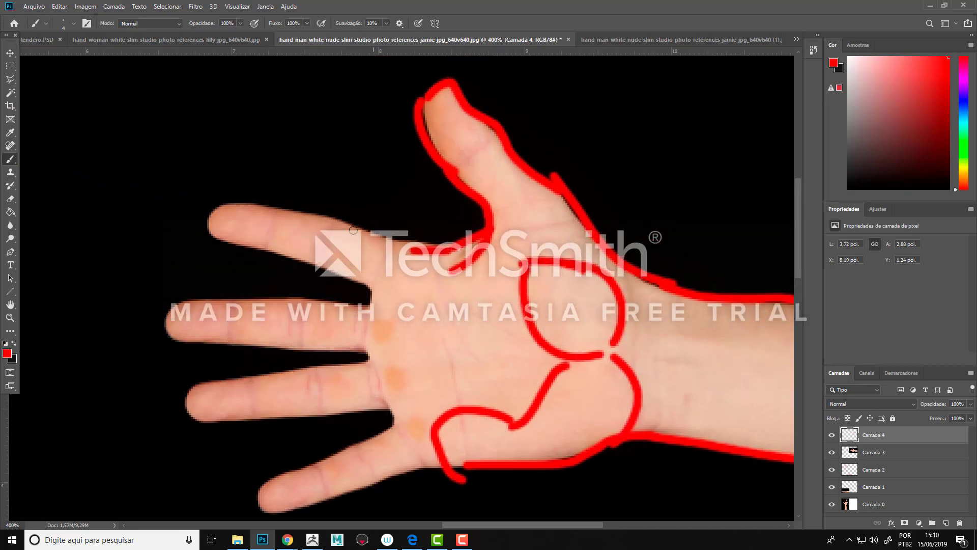
pyautogui.moveTo(328, 261)
pyautogui.mouseDown()
pyautogui.moveTo(330, 220)
pyautogui.moveTo(364, 229)
pyautogui.moveTo(383, 243)
pyautogui.moveTo(370, 283)
pyautogui.mouseUp()
pyautogui.hotkey('ctrl', 'z')
pyautogui.hotkey('ctrl', 'z')
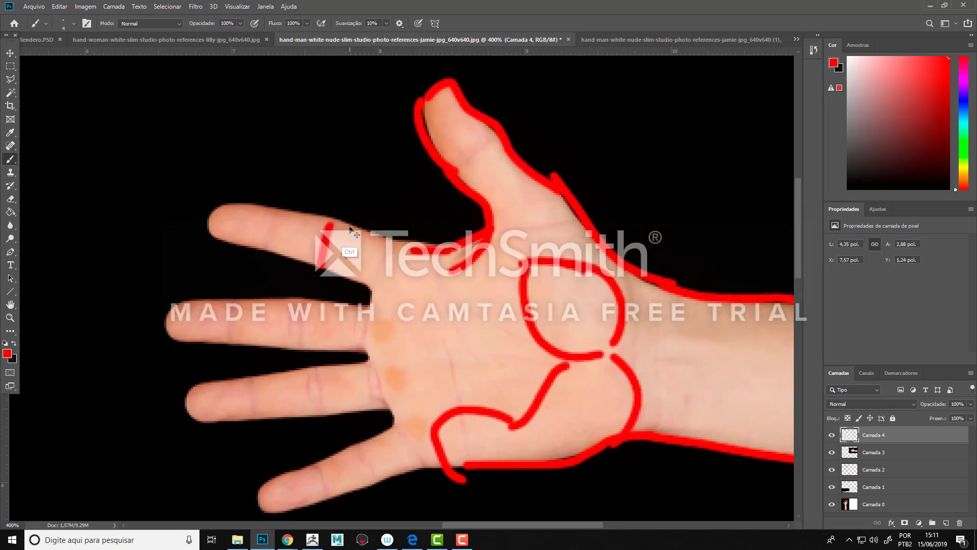
pyautogui.hotkey('ctrl', 'z')
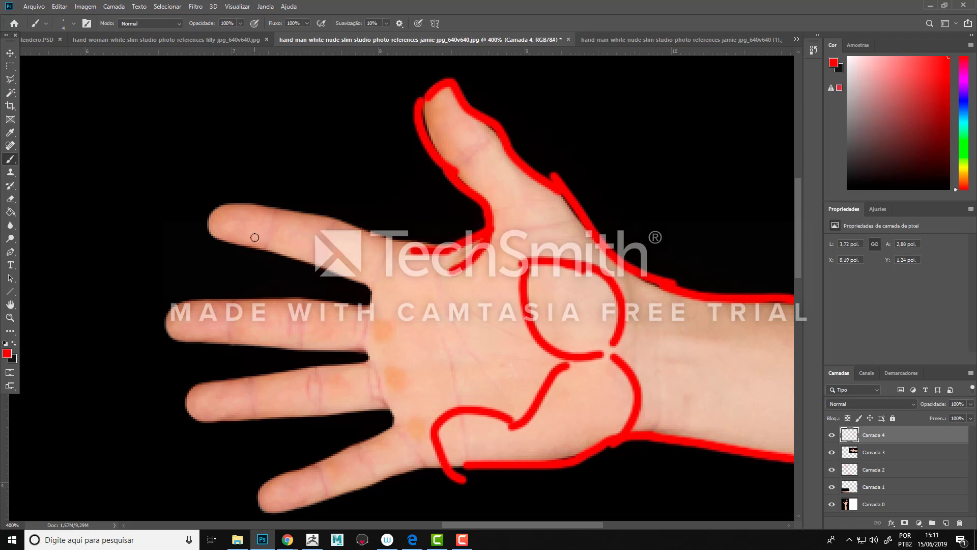
pyautogui.moveTo(375, 269)
pyautogui.mouseDown()
pyautogui.moveTo(325, 246)
pyautogui.moveTo(212, 230)
pyautogui.mouseUp()
pyautogui.hotkey('ctrl', 'z')
pyautogui.hotkey('ctrl', 'z')
pyautogui.moveTo(378, 260); pyautogui.dragTo(370, 283)
pyautogui.moveTo(319, 260)
pyautogui.mouseDown()
pyautogui.moveTo(327, 224)
pyautogui.moveTo(378, 232)
pyautogui.moveTo(281, 208)
pyautogui.mouseUp()
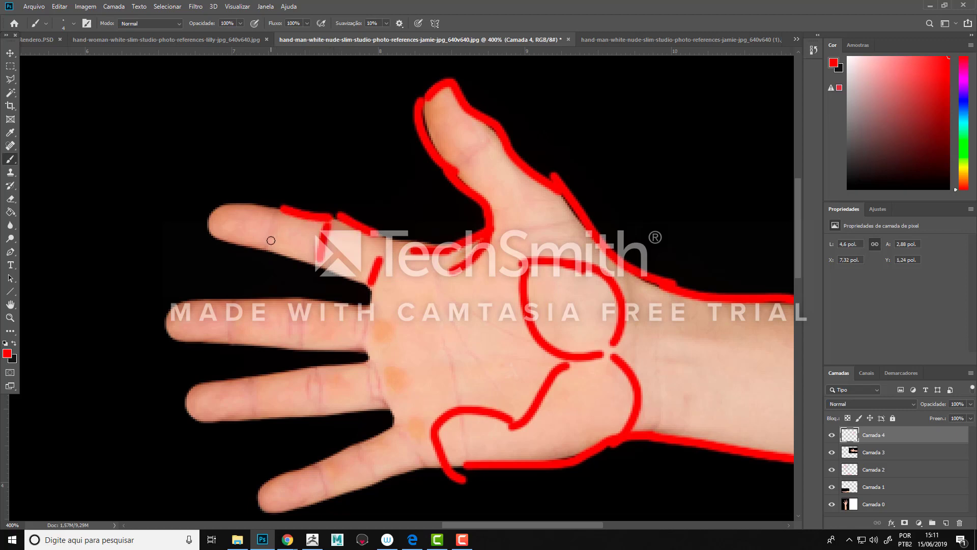
pyautogui.moveTo(268, 240)
pyautogui.mouseDown()
pyautogui.moveTo(363, 277)
pyautogui.moveTo(211, 231)
pyautogui.moveTo(214, 210)
pyautogui.mouseUp()
pyautogui.moveTo(283, 204); pyautogui.dragTo(225, 213)
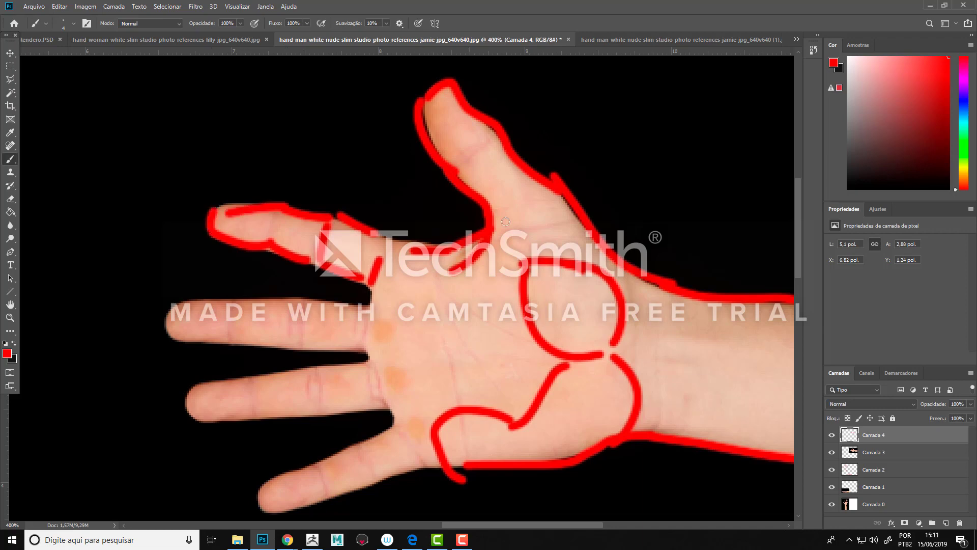
# Step: Draw a loose red contour around the little finger's tip and inner side, with short strokes beside its outer base
pyautogui.scroll(-5, 805, 270)
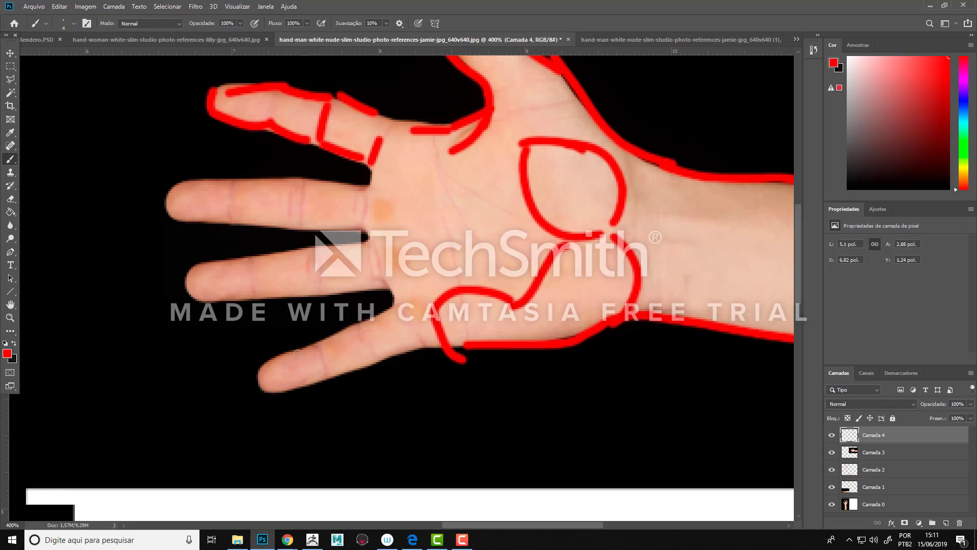
pyautogui.moveTo(313, 341); pyautogui.dragTo(238, 377)
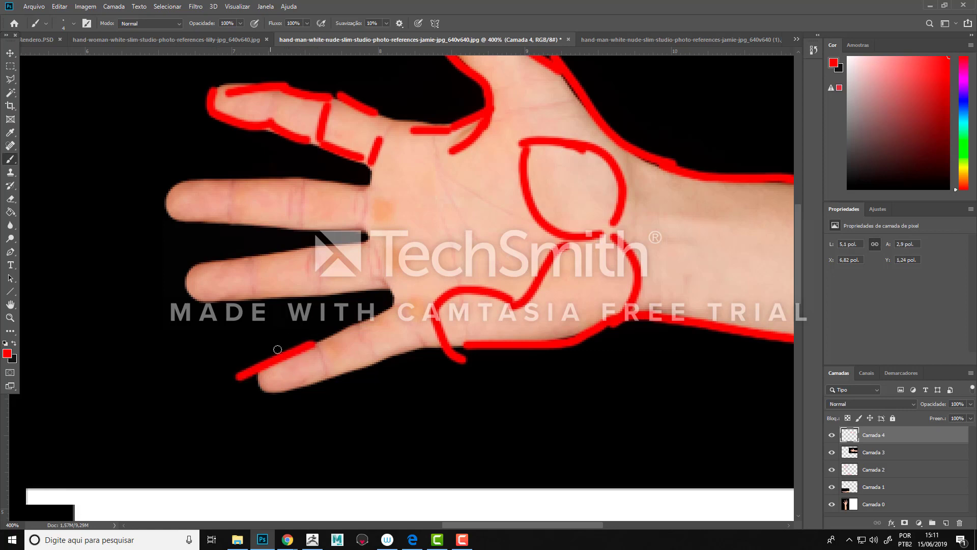
pyautogui.hotkey('ctrl', 'z')
pyautogui.moveTo(321, 317)
pyautogui.mouseDown()
pyautogui.moveTo(277, 321)
pyautogui.moveTo(245, 342)
pyautogui.mouseUp()
pyautogui.hotkey('ctrl', 'z')
pyautogui.moveTo(320, 329)
pyautogui.mouseDown()
pyautogui.moveTo(276, 342)
pyautogui.moveTo(245, 371)
pyautogui.moveTo(245, 382)
pyautogui.moveTo(269, 396)
pyautogui.mouseUp()
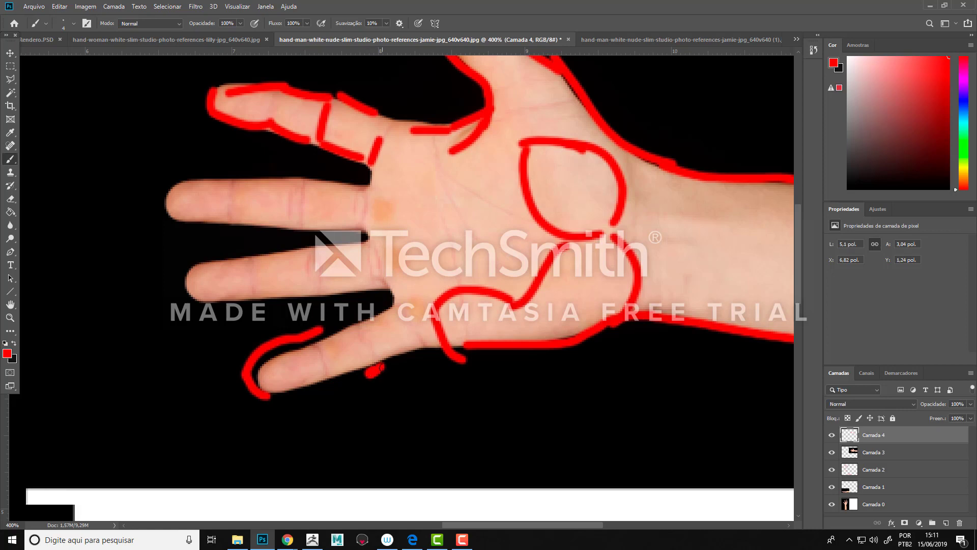
pyautogui.moveTo(365, 376); pyautogui.dragTo(379, 376)
pyautogui.moveTo(385, 378); pyautogui.dragTo(434, 370)
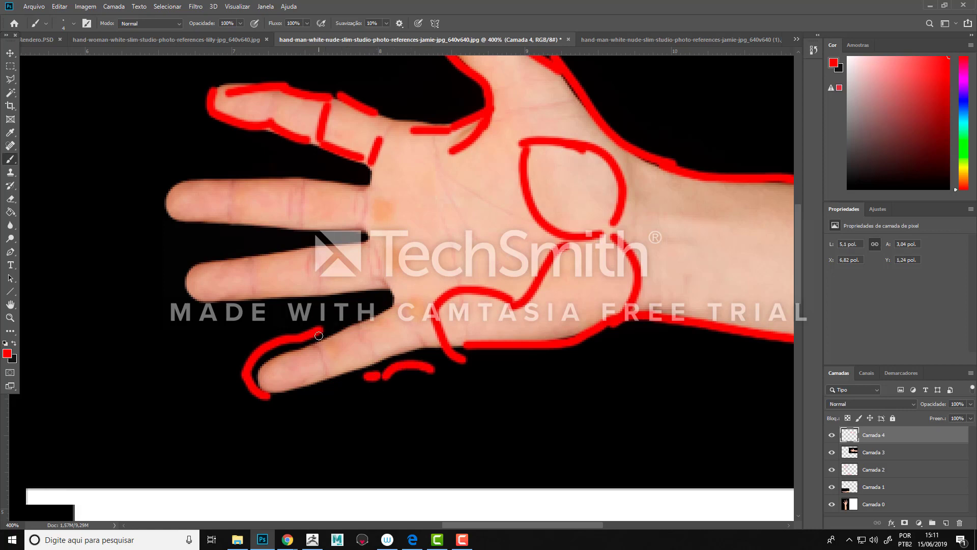
pyautogui.moveTo(322, 332)
pyautogui.mouseDown()
pyautogui.moveTo(389, 311)
pyautogui.moveTo(314, 331)
pyautogui.mouseUp()
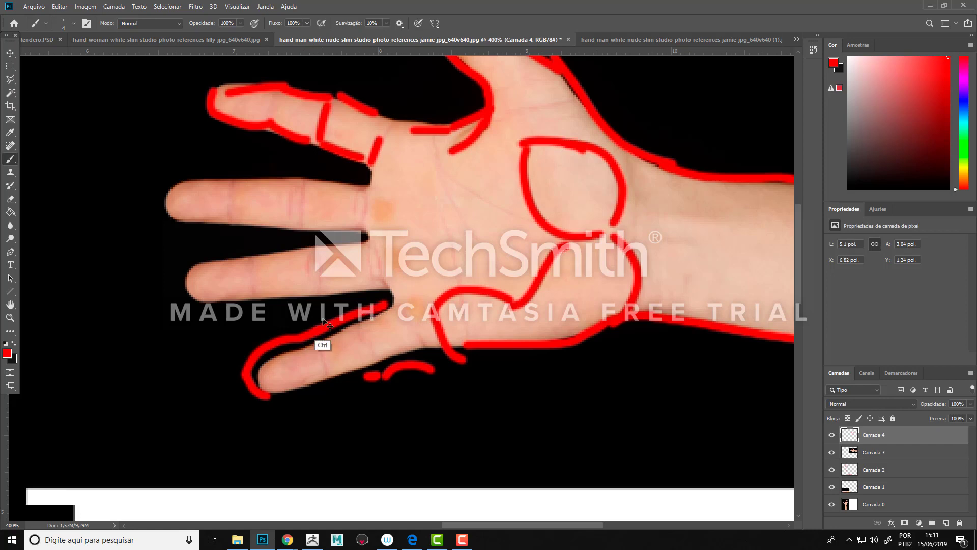
# Step: Undo the loose strokes along the little finger's inner side and outer base, and try and undo marks across the ring finger
pyautogui.hotkey('ctrl', 'z')
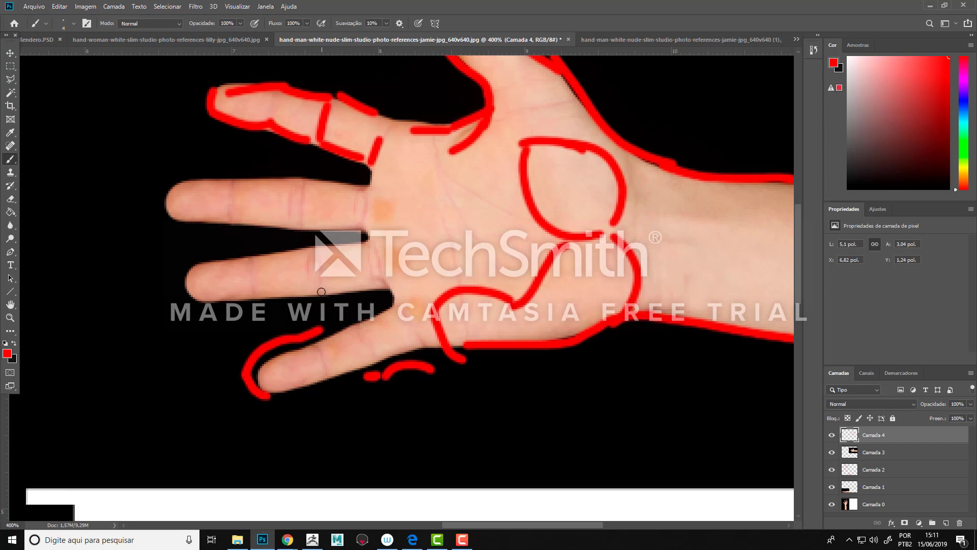
pyautogui.moveTo(321, 293)
pyautogui.mouseDown()
pyautogui.moveTo(305, 255)
pyautogui.moveTo(319, 304)
pyautogui.mouseUp()
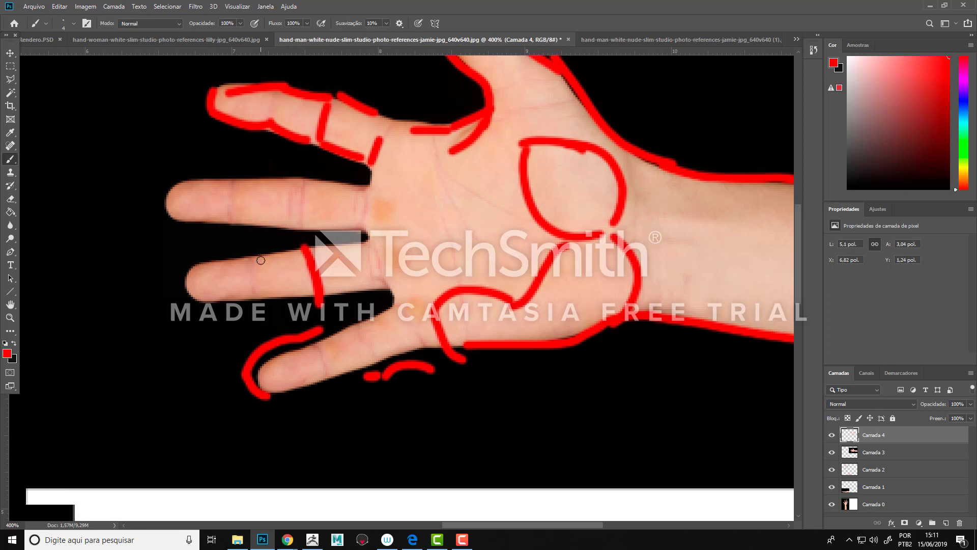
pyautogui.moveTo(262, 260); pyautogui.dragTo(259, 292)
pyautogui.hotkey('ctrl', 'z')
pyautogui.hotkey('ctrl', 'z')
pyautogui.hotkey('ctrl', 'z')
pyautogui.hotkey('ctrl', 'z')
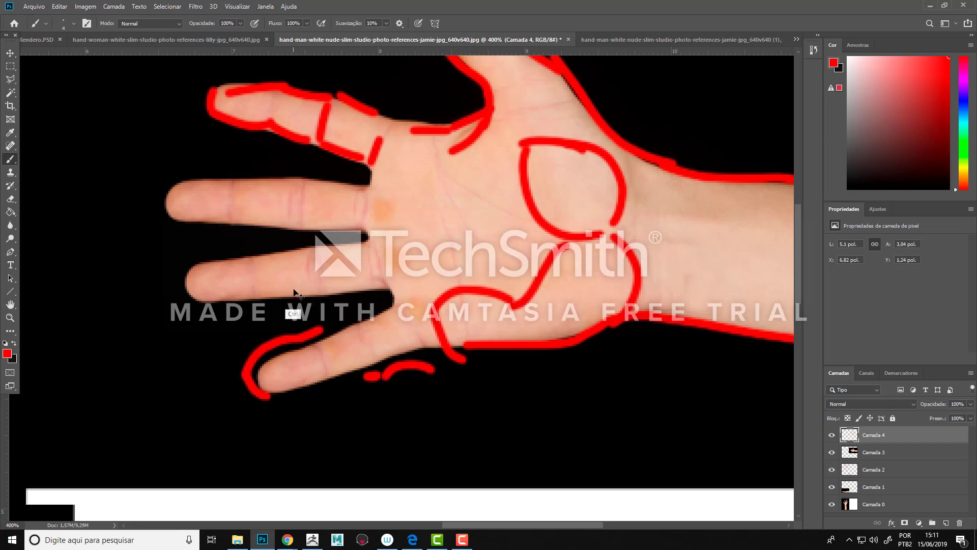
pyautogui.hotkey('ctrl', 'z')
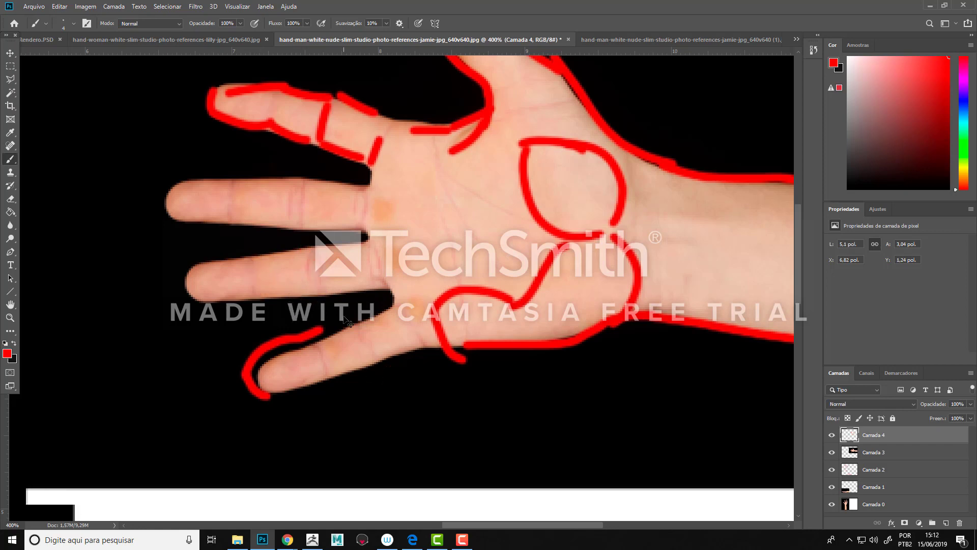
# Step: At 300% zoom, draw a red crease from beside the thumb mound's circle diagonally into the centre of the palm
pyautogui.keyDown('alt'); pyautogui.scroll(-1, 347, 322); pyautogui.keyUp('alt')
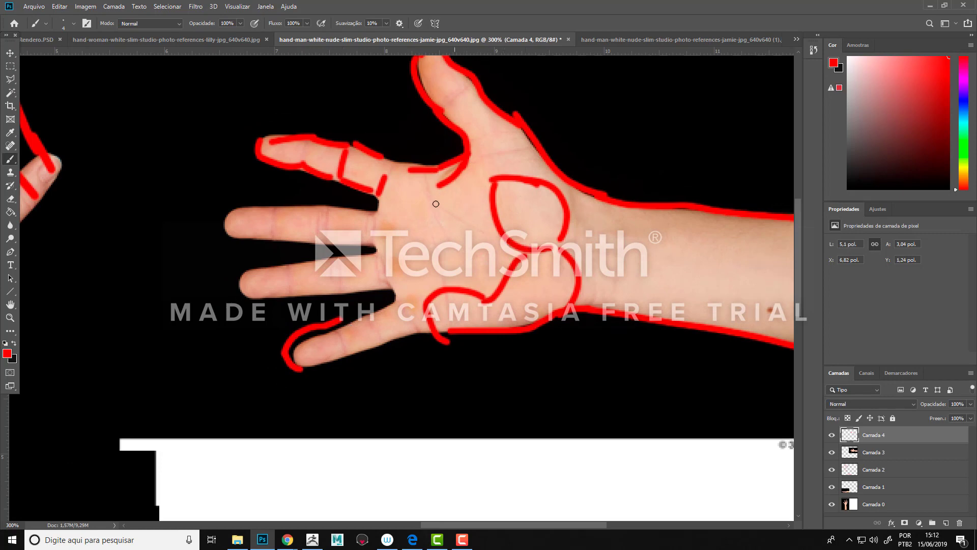
pyautogui.moveTo(516, 242); pyautogui.dragTo(447, 206)
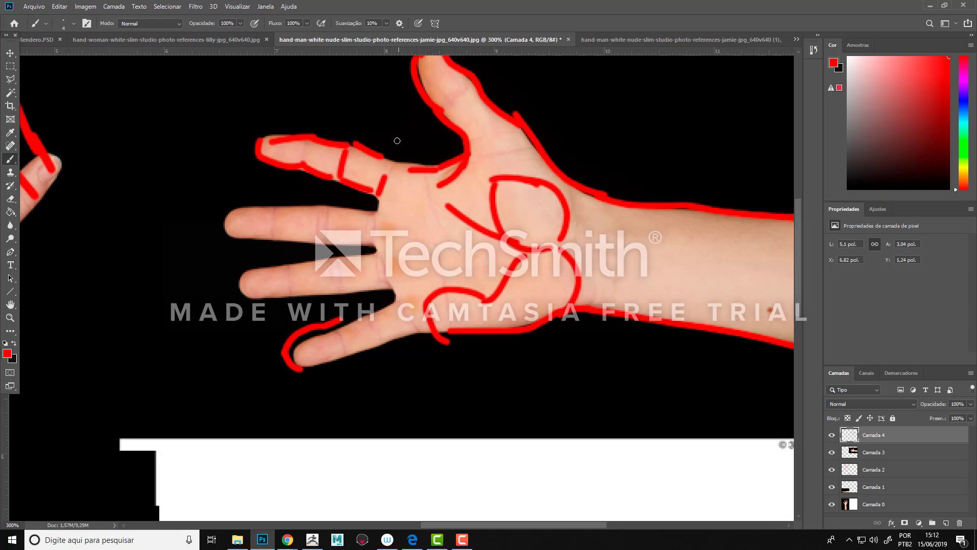
# Step: Try short red strokes across the index finger's segments, and undo them
pyautogui.moveTo(397, 139)
pyautogui.mouseDown()
pyautogui.moveTo(422, 394)
pyautogui.moveTo(144, 329)
pyautogui.moveTo(279, 112)
pyautogui.moveTo(407, 149)
pyautogui.mouseUp()
pyautogui.hotkey('ctrl', 'z')
pyautogui.hotkey('ctrl', 'z')
pyautogui.moveTo(357, 154); pyautogui.dragTo(357, 182)
pyautogui.moveTo(314, 154); pyautogui.dragTo(313, 183)
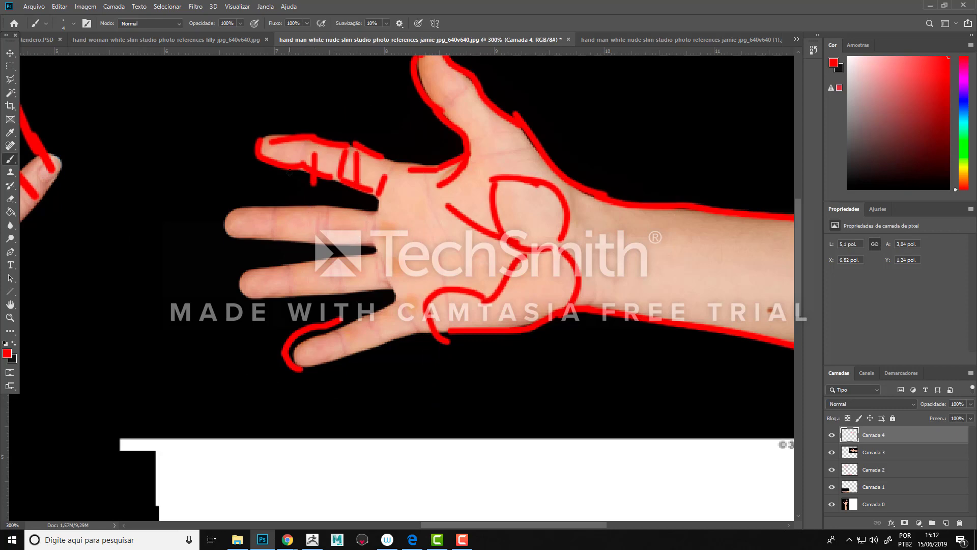
pyautogui.moveTo(286, 146); pyautogui.dragTo(286, 172)
pyautogui.click(356, 225)
pyautogui.hotkey('ctrl', 'z')
pyautogui.hotkey('ctrl', 'z')
pyautogui.hotkey('ctrl', 'z')
pyautogui.hotkey('ctrl', 'z')
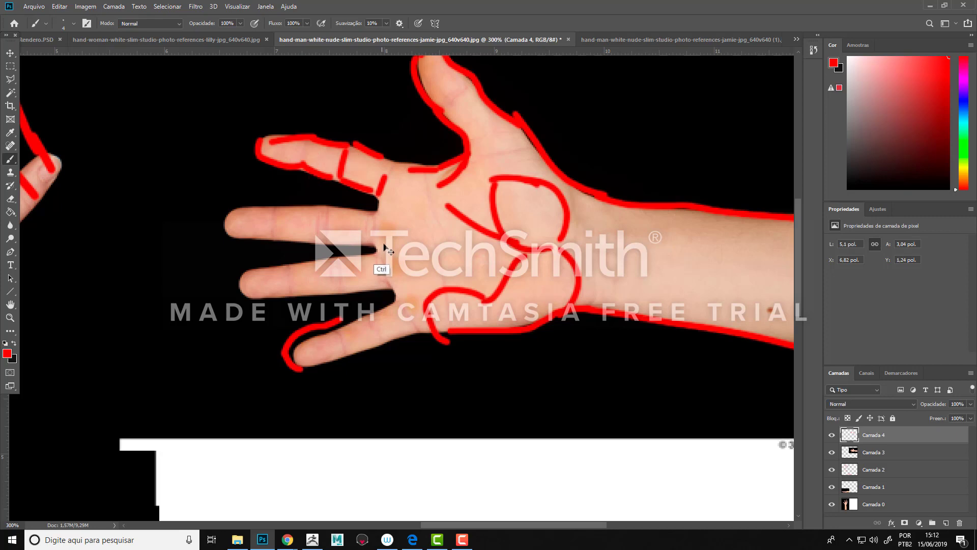
# Step: Draw a long red crease from below the index finger across the palm and another from mid-palm to the little-finger edge
pyautogui.moveTo(467, 261); pyautogui.dragTo(405, 172)
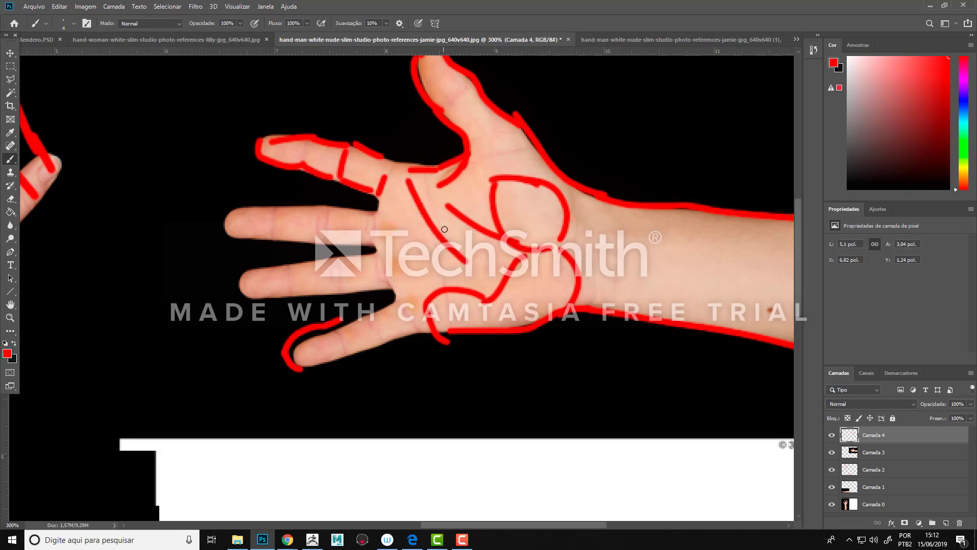
pyautogui.hotkey('ctrl', 'z')
pyautogui.hotkey('ctrl', 'shift', 'z')
pyautogui.moveTo(428, 243); pyautogui.dragTo(455, 343)
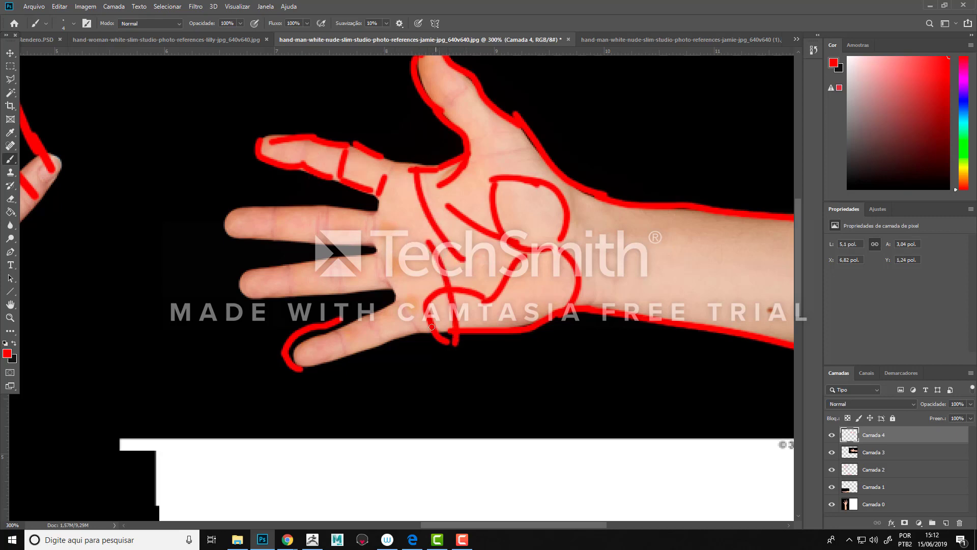
# Step: Mark the pads at the bases of the little, ring, middle and index fingers with small red dots
pyautogui.moveTo(416, 314); pyautogui.dragTo(419, 308)
pyautogui.moveTo(393, 271); pyautogui.dragTo(400, 265)
pyautogui.click(388, 226)
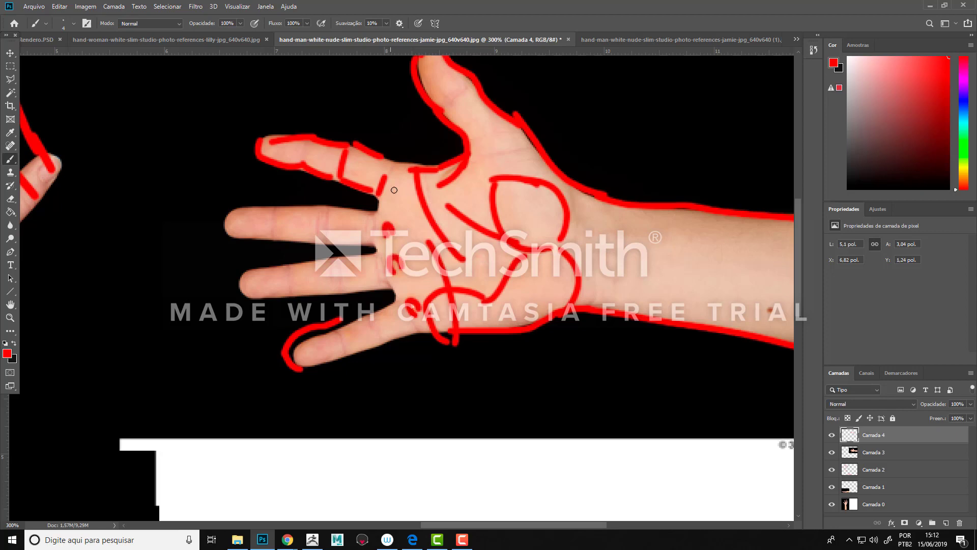
pyautogui.click(394, 190)
# Step: Mark the creases at the thumb's joint, thumb base and inner wrist with short red strokes
pyautogui.moveTo(439, 108); pyautogui.dragTo(453, 96)
pyautogui.moveTo(497, 157)
pyautogui.mouseDown()
pyautogui.moveTo(525, 155)
pyautogui.moveTo(527, 131)
pyautogui.mouseUp()
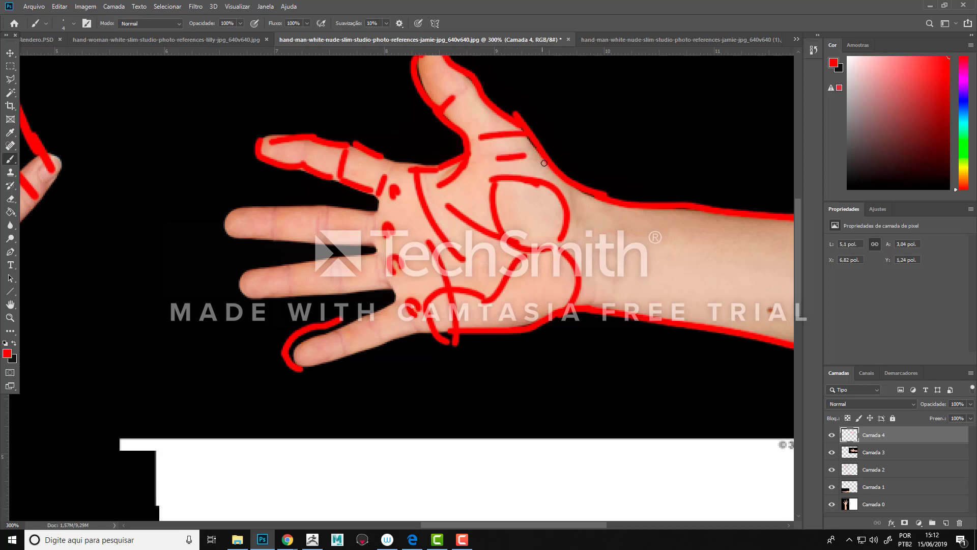
pyautogui.moveTo(523, 166); pyautogui.dragTo(546, 163)
pyautogui.click(602, 268)
pyautogui.moveTo(593, 248)
pyautogui.mouseDown()
pyautogui.moveTo(631, 253)
pyautogui.moveTo(630, 265)
pyautogui.mouseUp()
pyautogui.moveTo(587, 294); pyautogui.dragTo(589, 308)
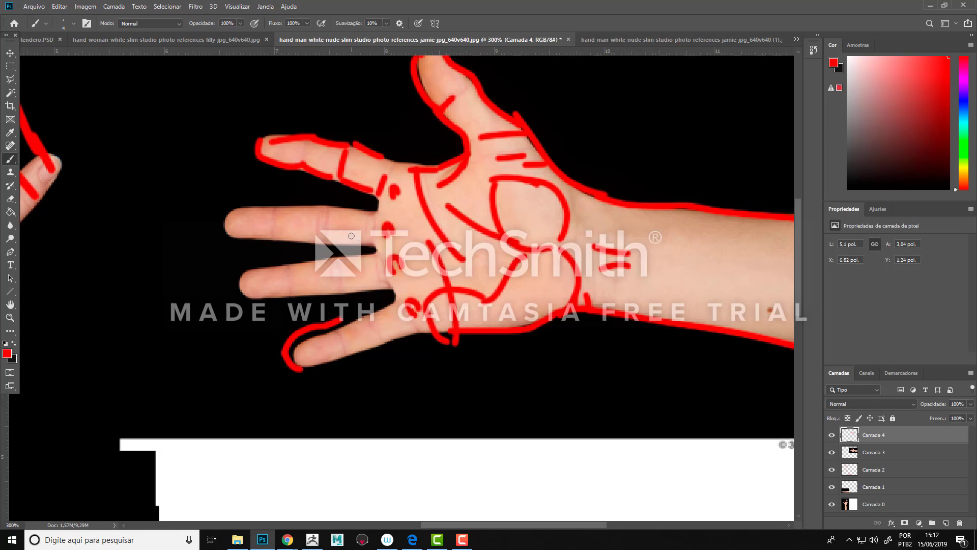
# Step: Check the brush settings and try a red stroke across the middle finger, and undo it
pyautogui.rightClick(358, 233)
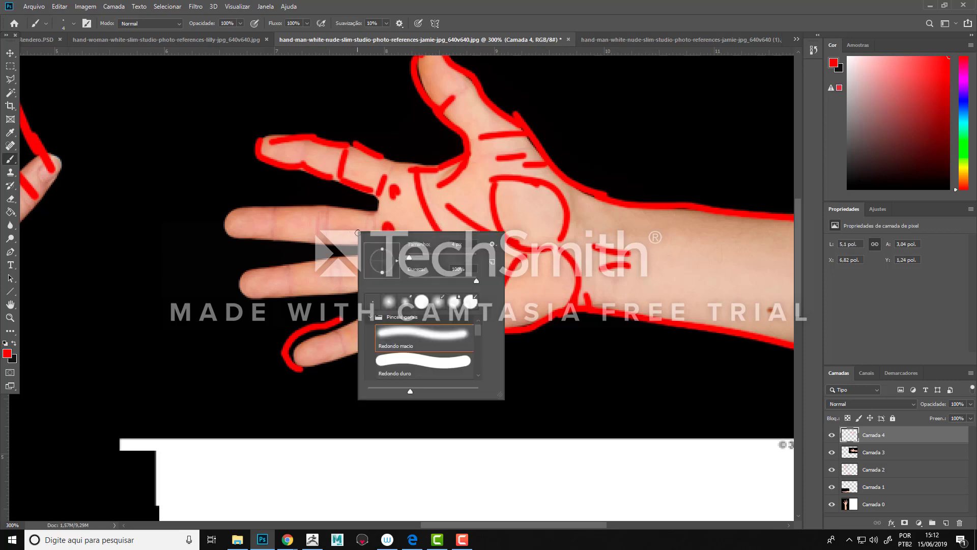
pyautogui.click(408, 2)
pyautogui.moveTo(328, 241); pyautogui.dragTo(327, 205)
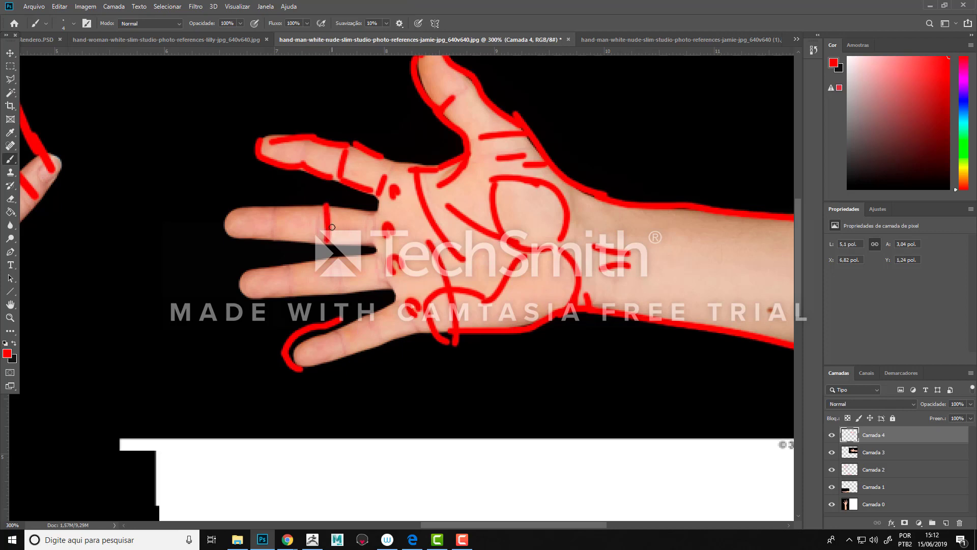
pyautogui.hotkey('ctrl', 'z')
pyautogui.rightClick(331, 227)
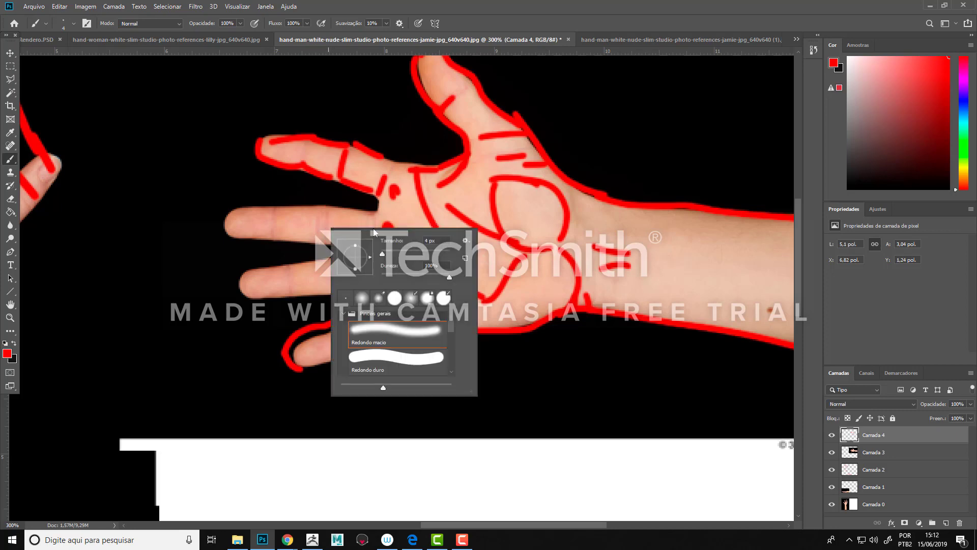
pyautogui.click(319, 232)
# Step: Try to circle the middle segment of the middle finger in red and mark the ring finger, and undo these marks
pyautogui.moveTo(316, 235); pyautogui.dragTo(318, 221)
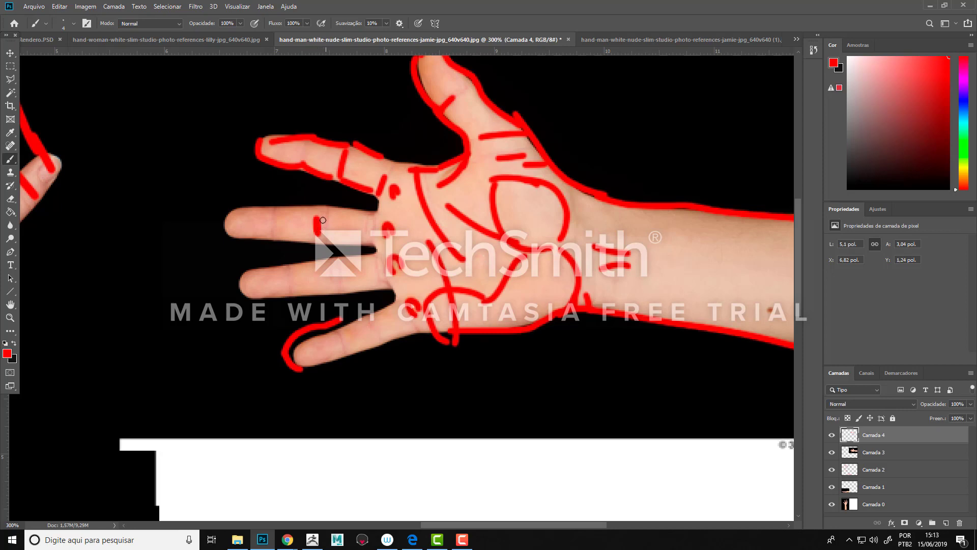
pyautogui.moveTo(322, 220)
pyautogui.mouseDown()
pyautogui.moveTo(324, 233)
pyautogui.moveTo(293, 239)
pyautogui.moveTo(280, 217)
pyautogui.moveTo(311, 215)
pyautogui.mouseUp()
pyautogui.hotkey('ctrl', 'z')
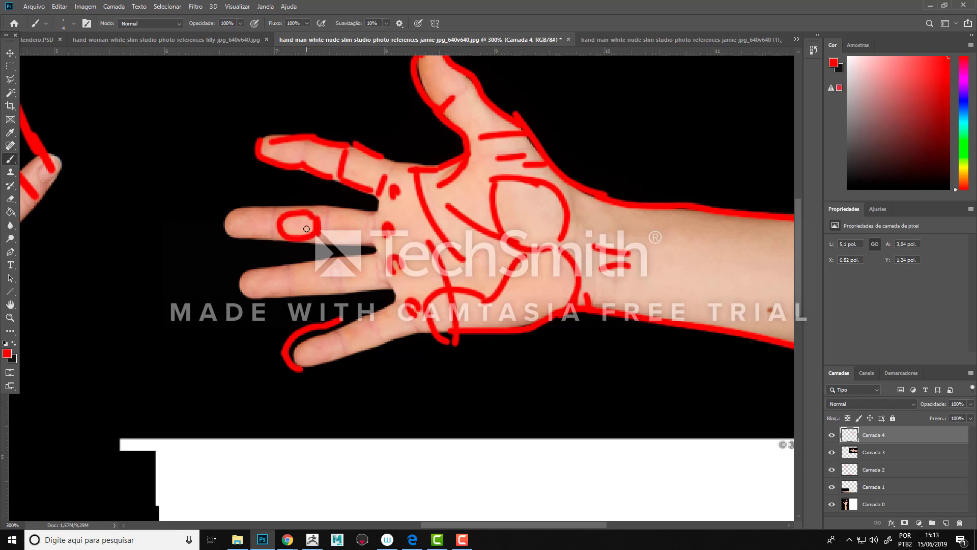
pyautogui.hotkey('ctrl', 'z')
pyautogui.moveTo(289, 220)
pyautogui.mouseDown()
pyautogui.moveTo(304, 240)
pyautogui.moveTo(316, 228)
pyautogui.mouseUp()
pyautogui.hotkey('ctrl', 'z')
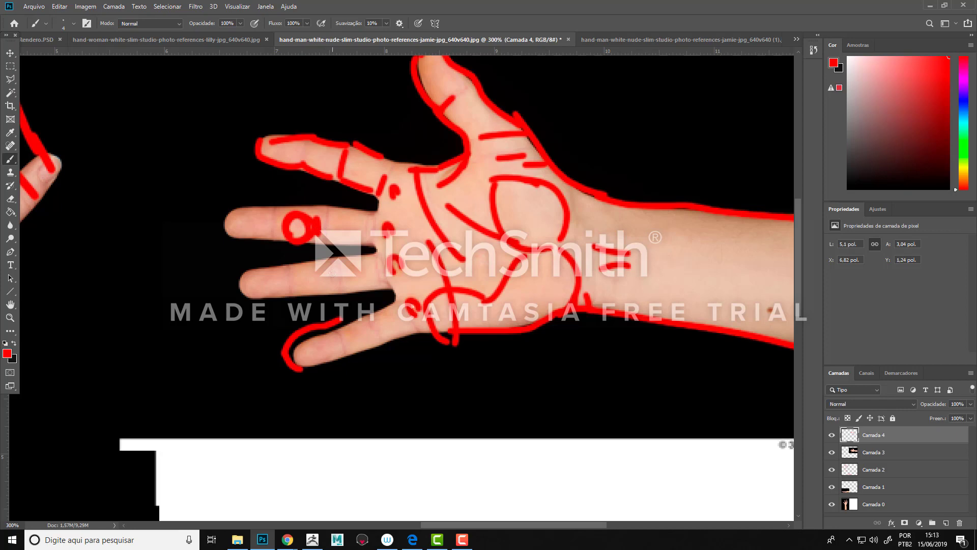
pyautogui.moveTo(329, 263)
pyautogui.mouseDown()
pyautogui.moveTo(332, 281)
pyautogui.moveTo(295, 287)
pyautogui.mouseUp()
pyautogui.hotkey('ctrl', 'z')
pyautogui.hotkey('ctrl', 'z')
pyautogui.hotkey('ctrl', 'z')
pyautogui.hotkey('ctrl', 'z')
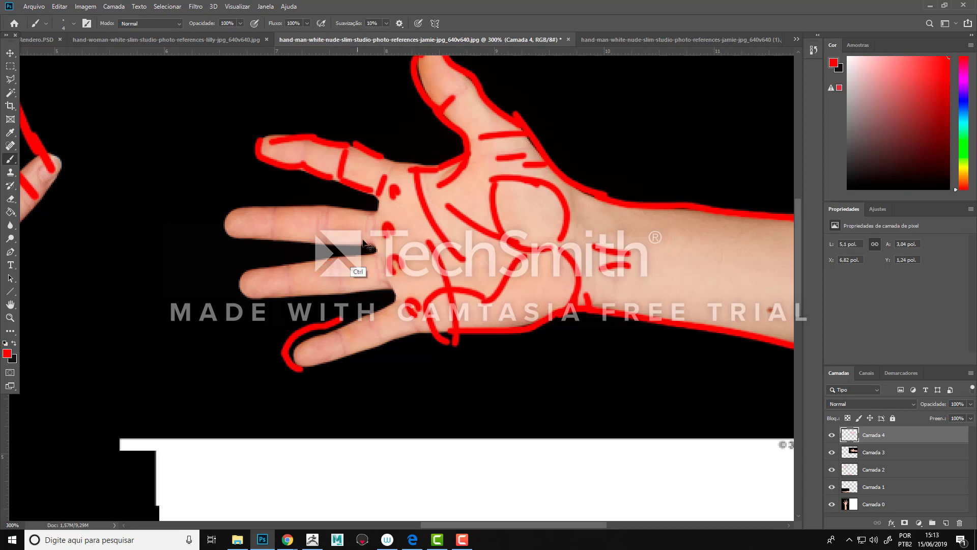
# Step: Switch to ZBrush and look at the lion character from the front and the QuickSave projects in LightBox
pyautogui.hotkey('ctrl', '-')
pyautogui.hotkey('ctrl', '-')
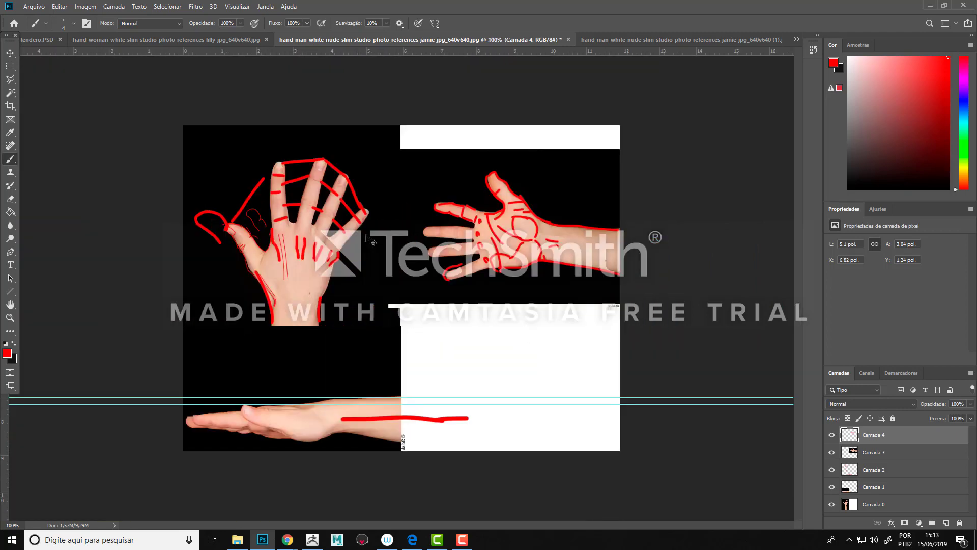
pyautogui.hotkey('alt', 'Tab')
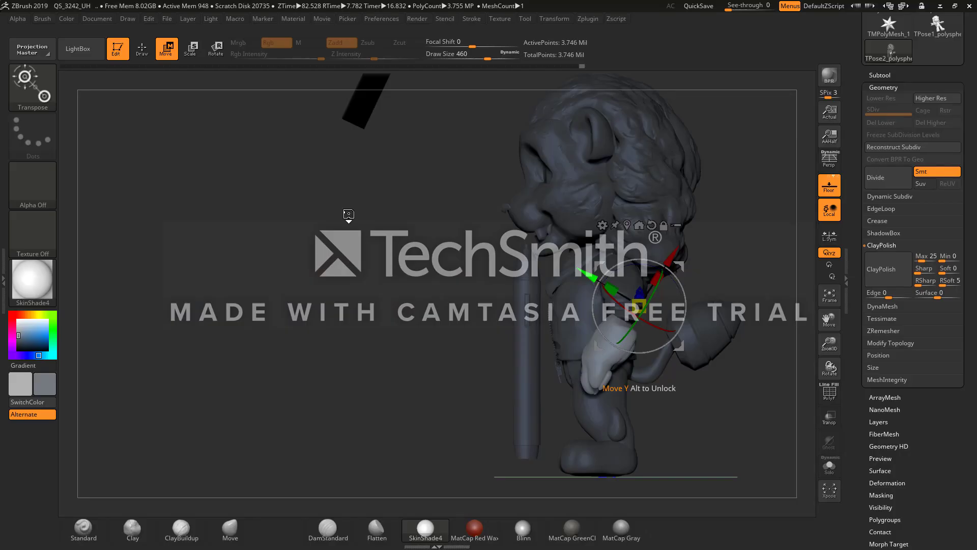
pyautogui.moveTo(341, 248); pyautogui.dragTo(398, 245)
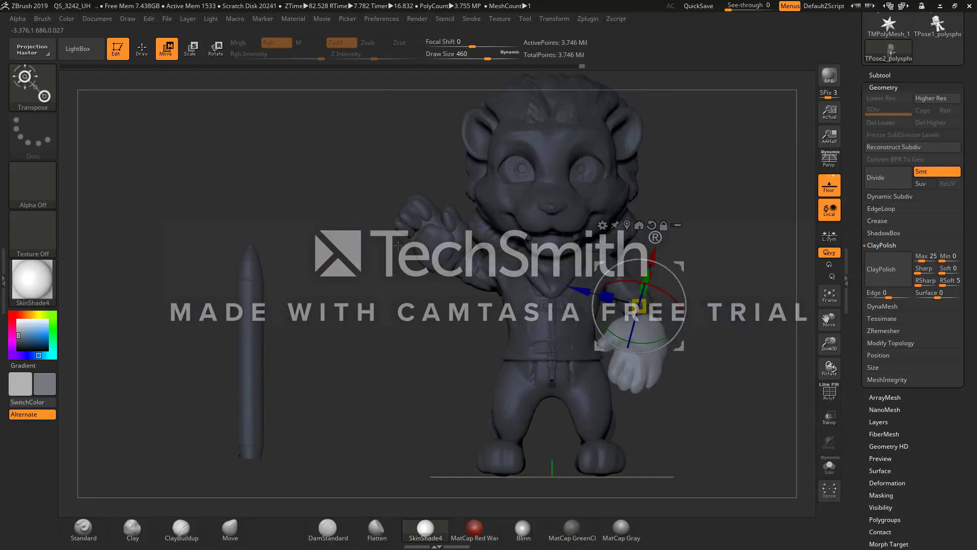
pyautogui.click(96, 56)
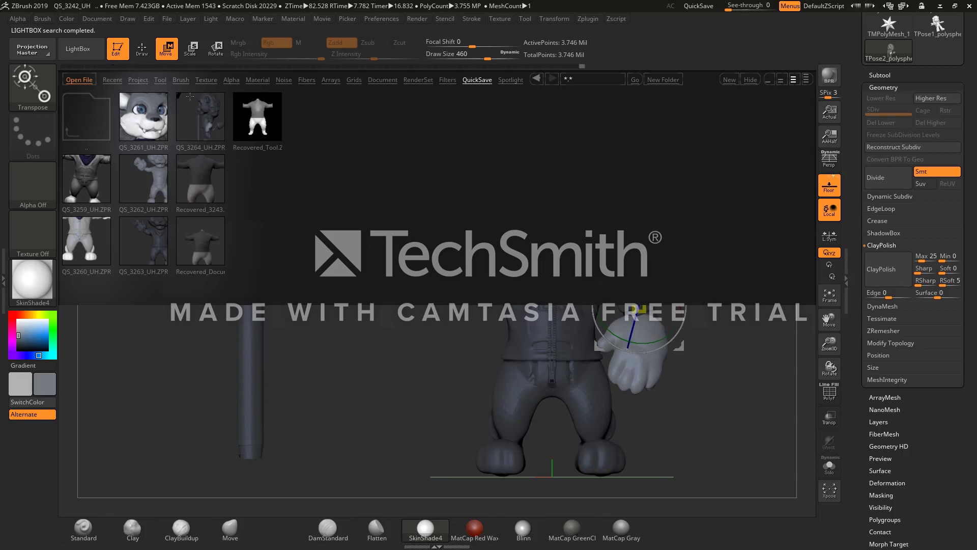
pyautogui.click(77, 48)
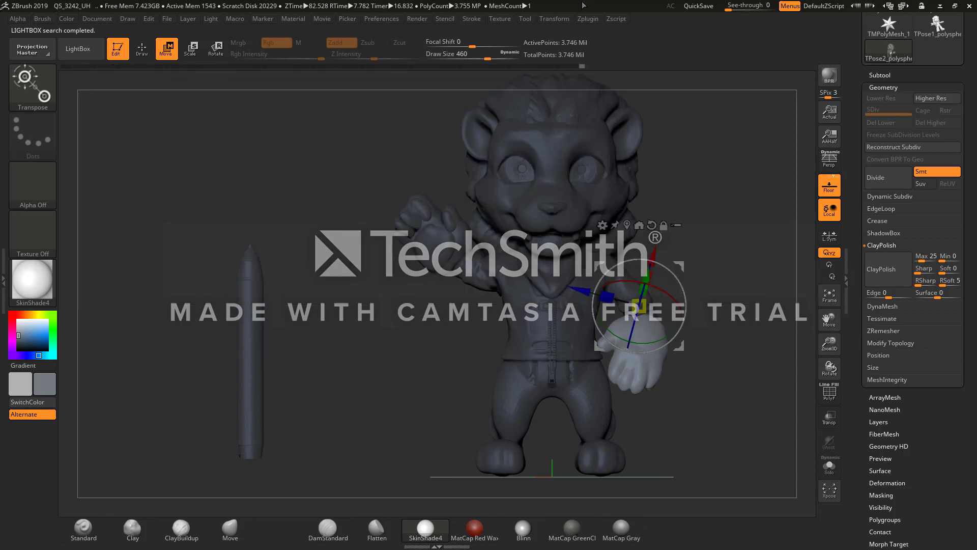
# Step: Close ZBrush, saving the project as pose in the CHALLENGE folder
pyautogui.click(970, 7)
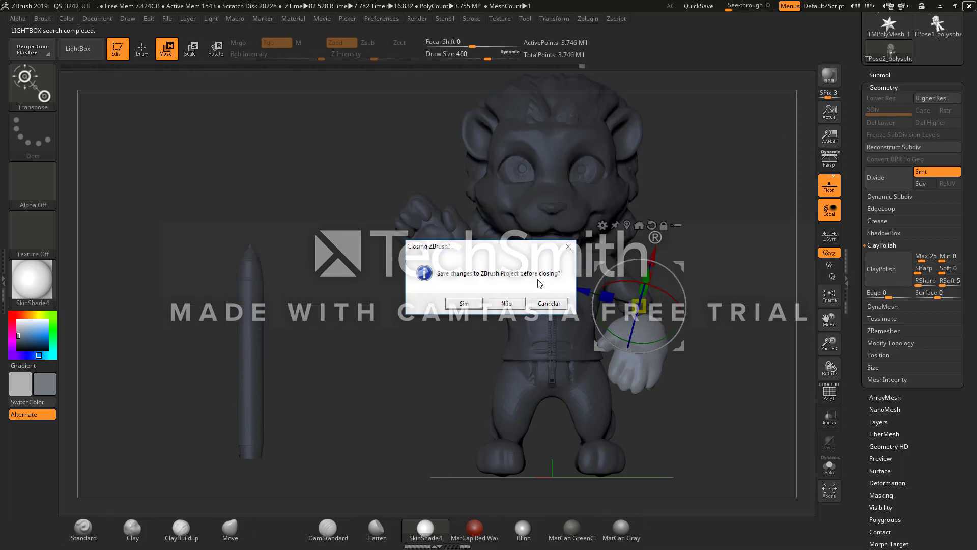
pyautogui.click(468, 312)
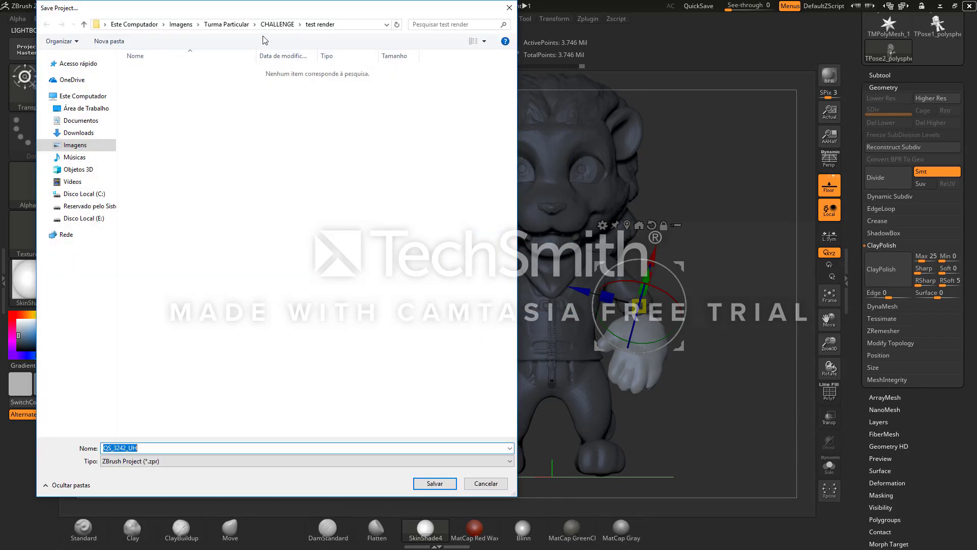
pyautogui.click(277, 25)
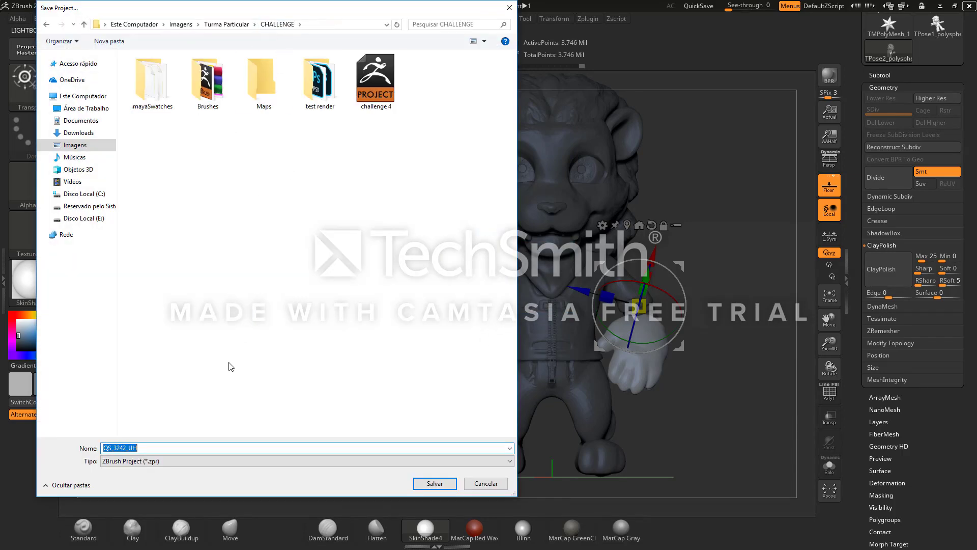
pyautogui.write('pose')
pyautogui.press('Return')
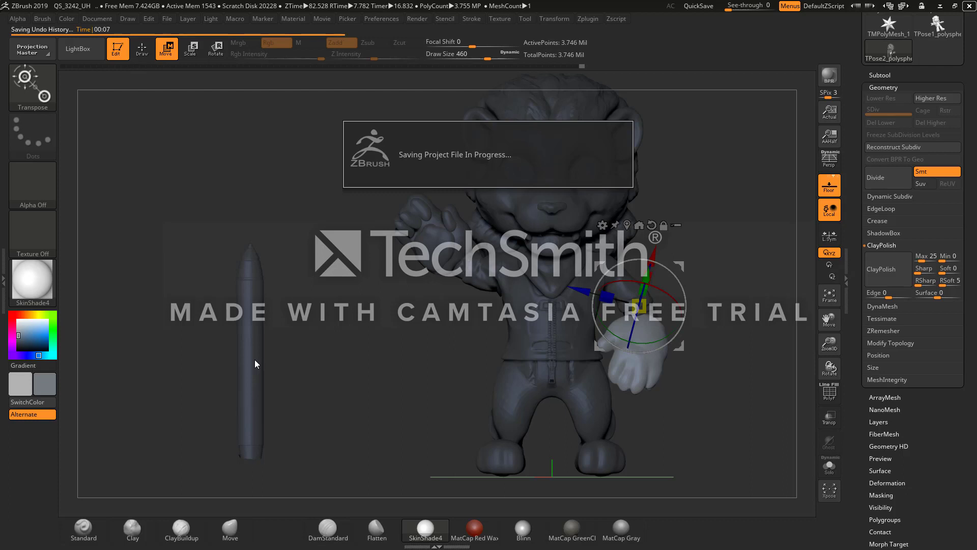
# Step: Return to Photoshop and hide the palm photo's layer, Camada 3
pyautogui.hotkey('alt', 'Tab')
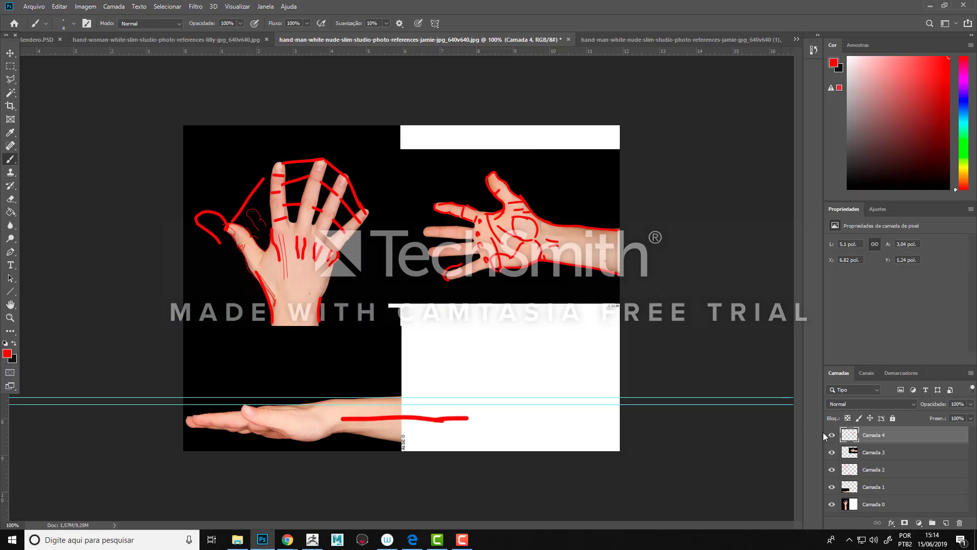
pyautogui.click(831, 452)
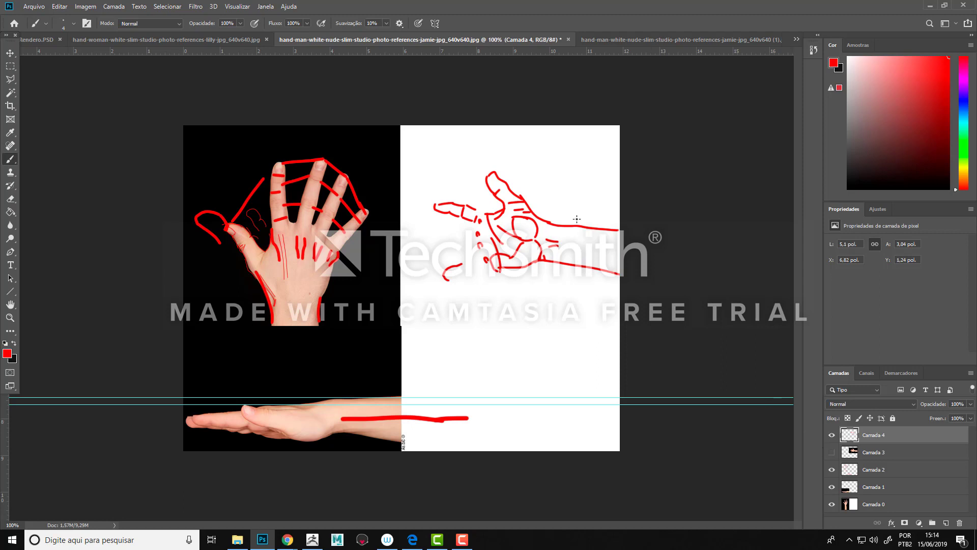
pyautogui.click(10, 52)
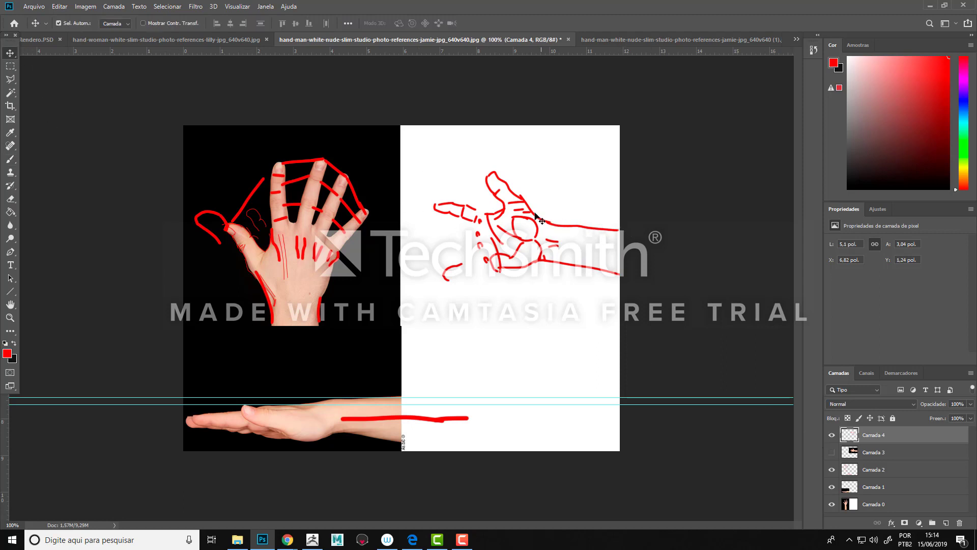
# Step: Paint a short red curve on the white area above the forearm outline, and try and undo further strokes beside it
pyautogui.click(10, 159)
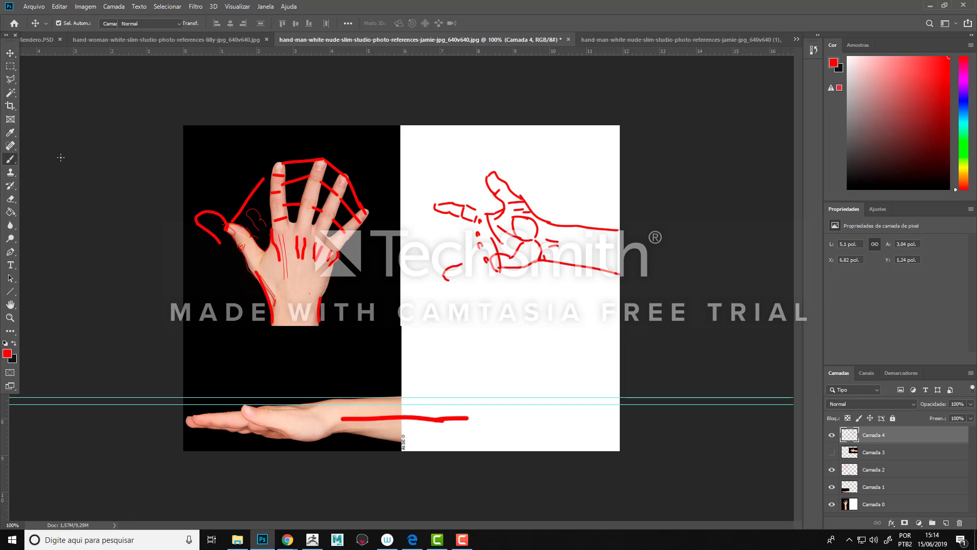
pyautogui.moveTo(599, 195); pyautogui.dragTo(578, 168)
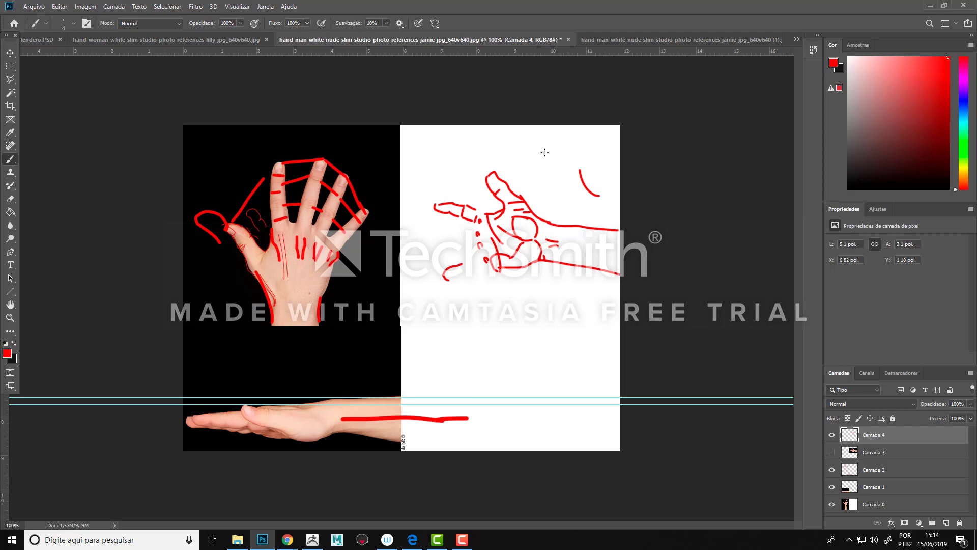
pyautogui.moveTo(555, 158)
pyautogui.mouseDown()
pyautogui.moveTo(505, 134)
pyautogui.moveTo(529, 156)
pyautogui.mouseUp()
pyautogui.hotkey('ctrl', 'z')
pyautogui.hotkey('ctrl', 'z')
pyautogui.moveTo(564, 192); pyautogui.dragTo(532, 178)
pyautogui.hotkey('ctrl', 'z')
# Step: Switch to Chrome and go through the open hand photos back to the 3D.SK search results for hand
pyautogui.click(10, 52)
pyautogui.moveTo(288, 538)
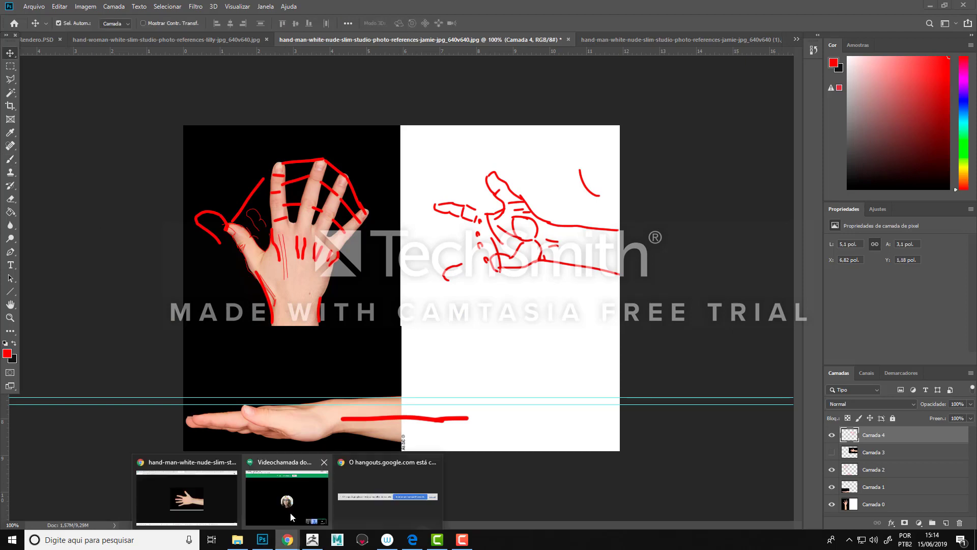
pyautogui.click(219, 488)
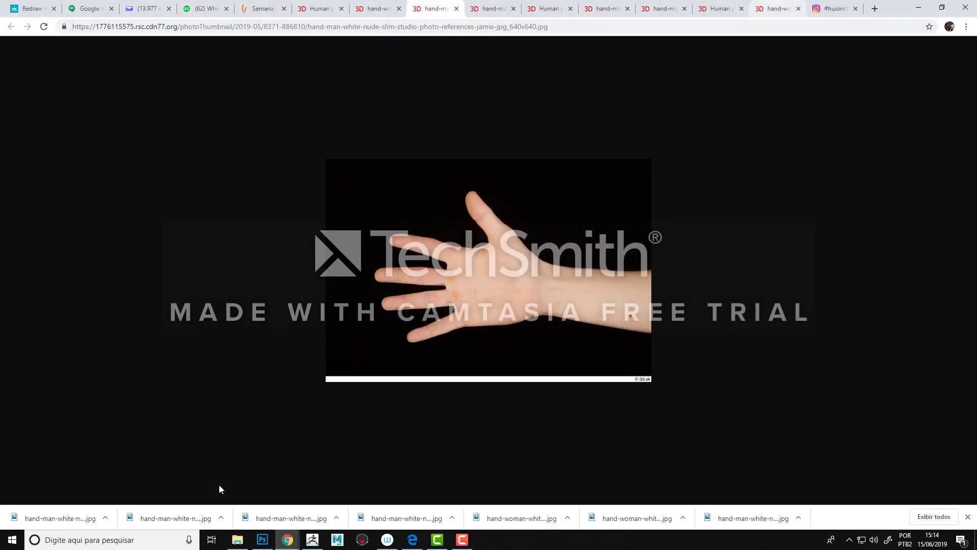
pyautogui.click(775, 8)
pyautogui.click(539, 7)
pyautogui.hotkey('ctrl', 'shift', 'Tab')
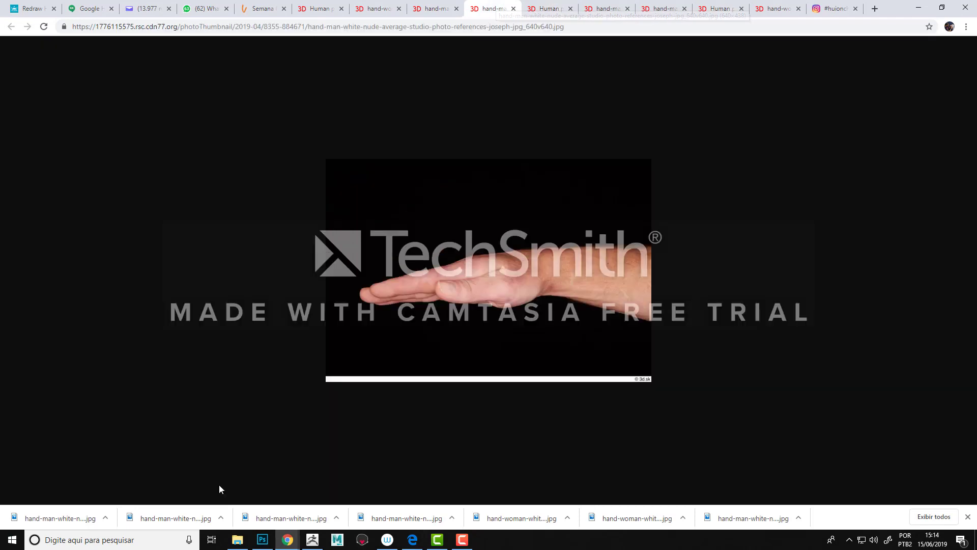
pyautogui.hotkey('ctrl', 'shift', 'Tab')
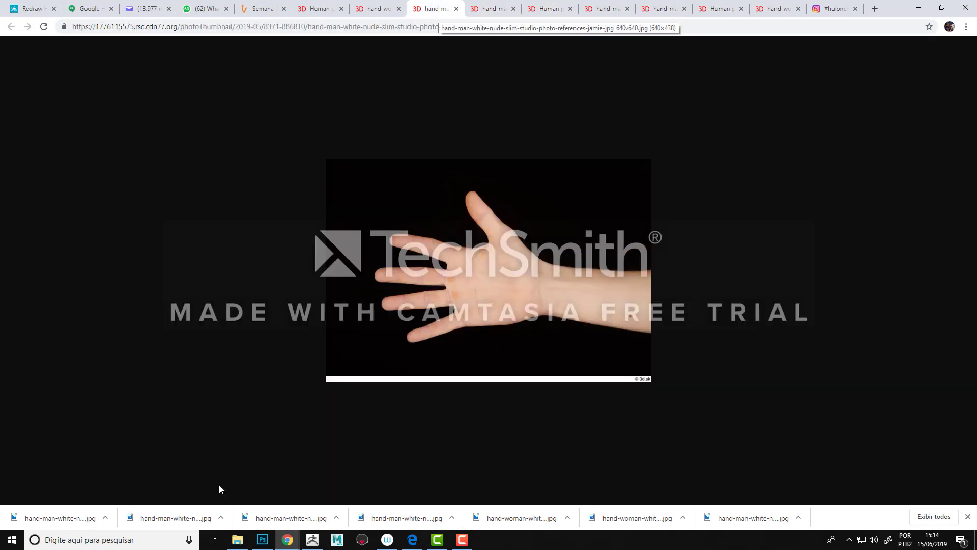
pyautogui.hotkey('ctrl', 'shift', 'Tab')
pyautogui.hotkey('ctrl', 'shift', 'Tab')
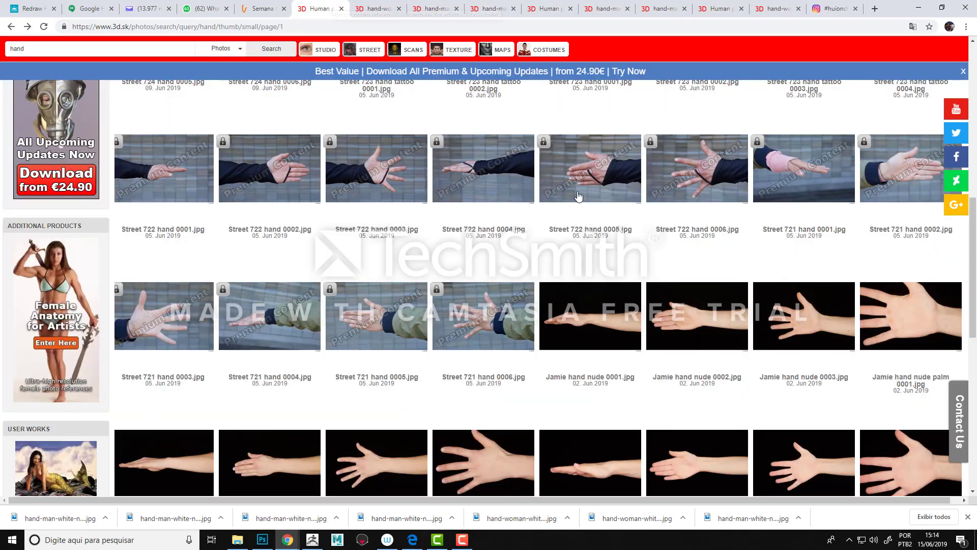
# Step: Open the close-up male photo hand nude 0007 from the 3D.SK results and show its image in a separate tab
pyautogui.moveTo(973, 266); pyautogui.dragTo(976, 384)
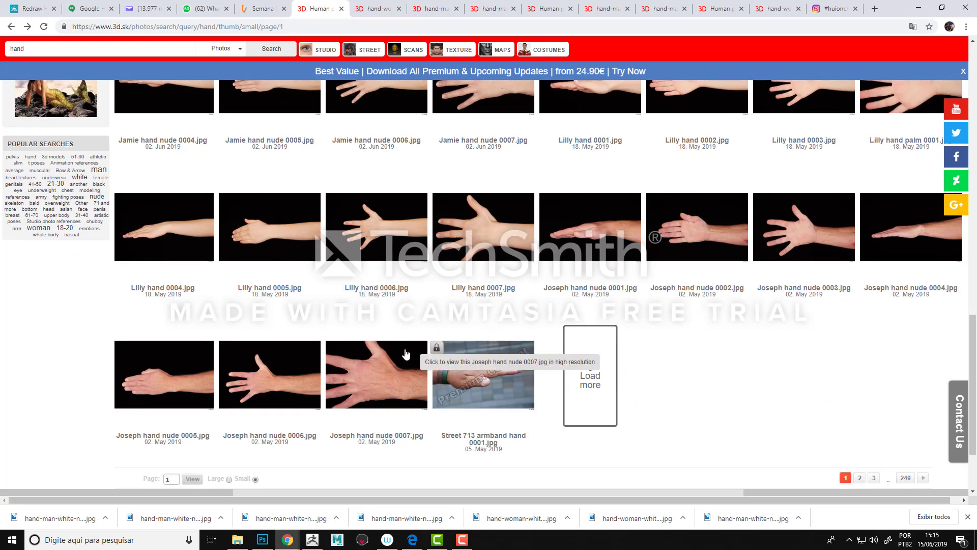
pyautogui.click(388, 367)
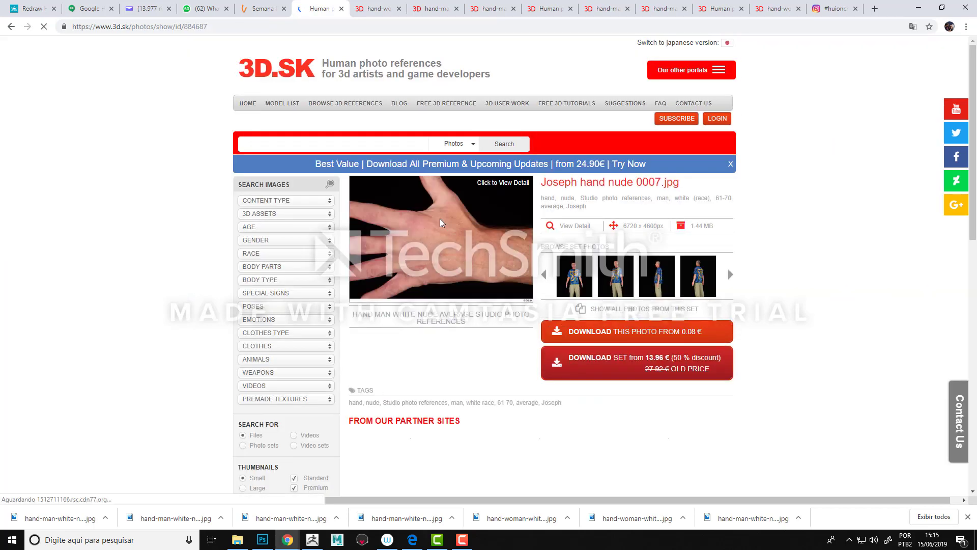
pyautogui.rightClick(440, 220)
pyautogui.click(461, 225)
pyautogui.hotkey('ctrl', 'Tab')
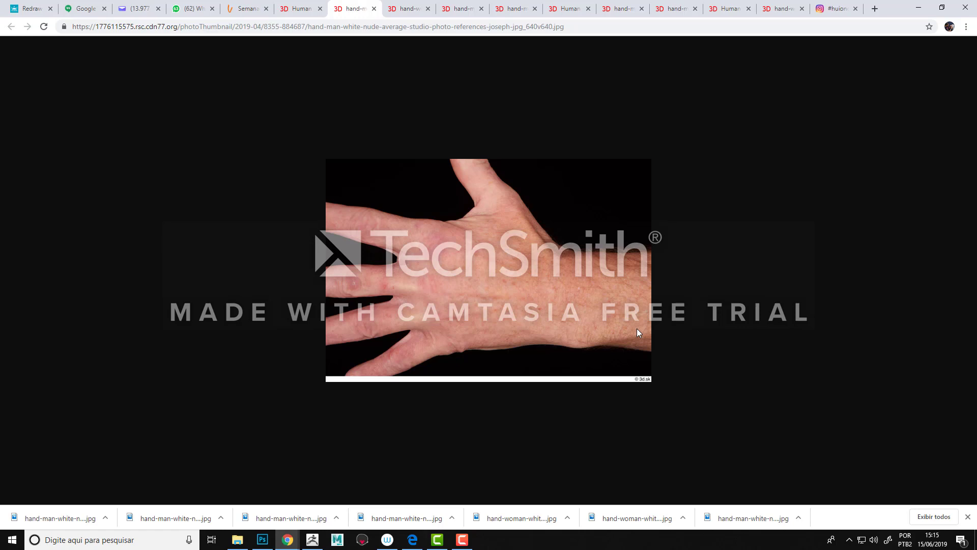
# Step: Check on the project save in ZBrush, browse the images in the Área de Trabalho folder, and return to Chrome
pyautogui.hotkey('alt', 'Tab')
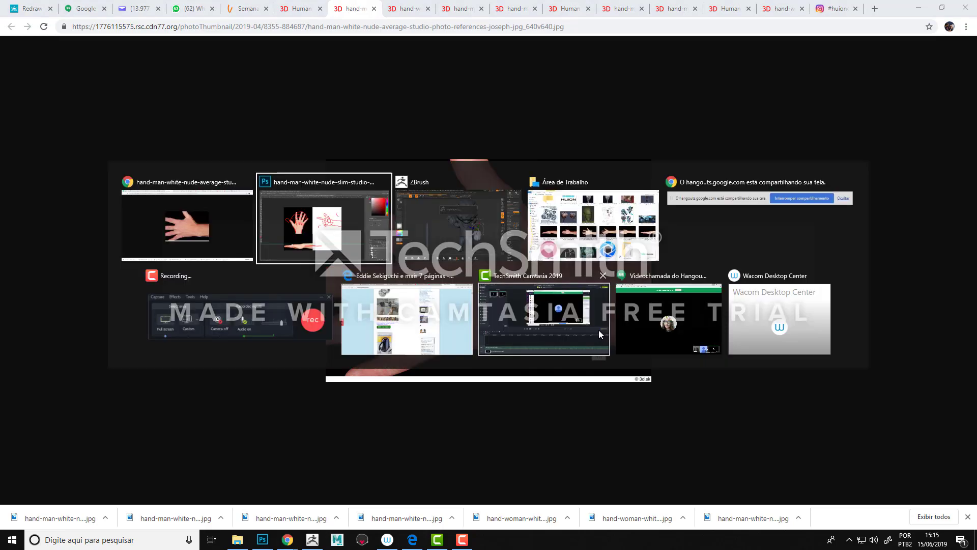
pyautogui.hotkey('alt', 'Tab')
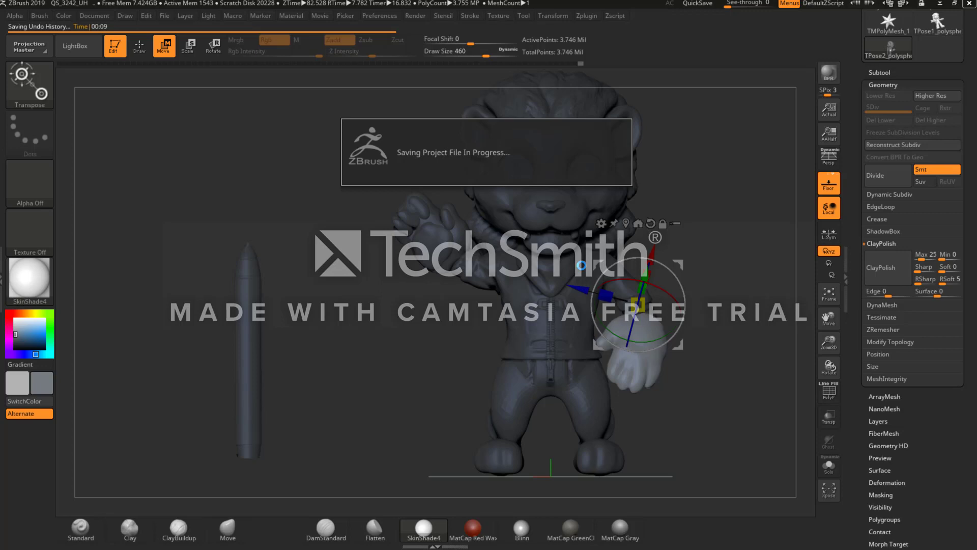
pyautogui.hotkey('alt', 'Tab')
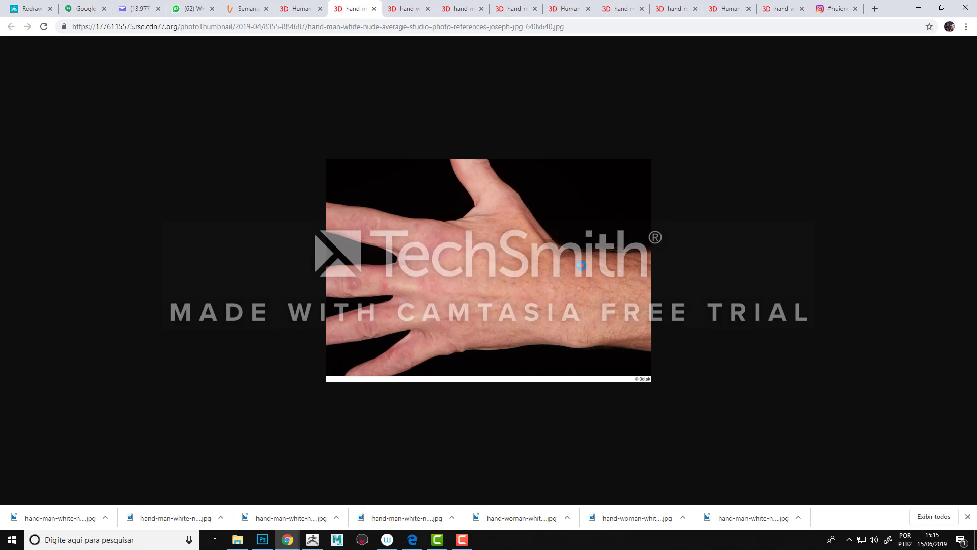
pyautogui.click(237, 539)
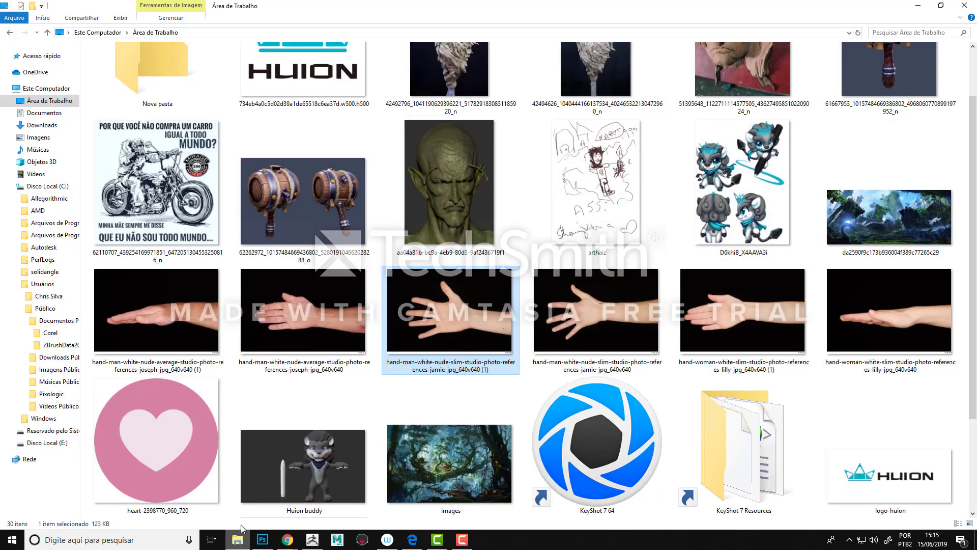
pyautogui.click(961, 283)
pyautogui.scroll(2, 960, 191)
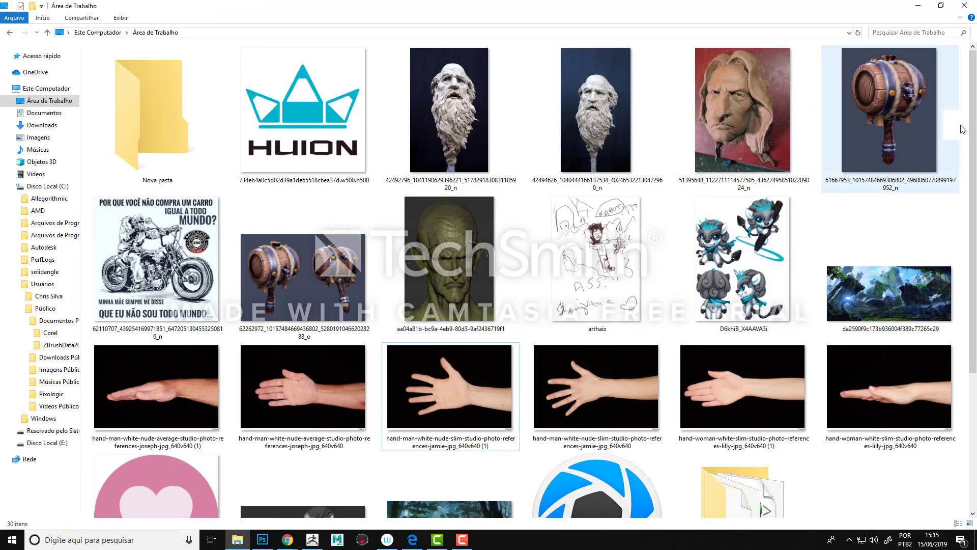
pyautogui.click(918, 147)
pyautogui.hotkey('alt', 'Tab')
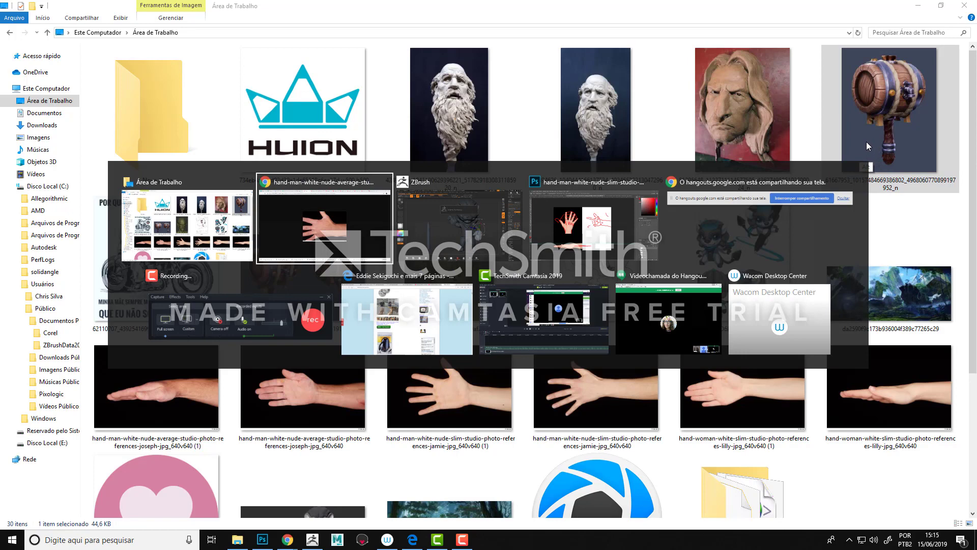
pyautogui.hotkey('alt', 'Tab')
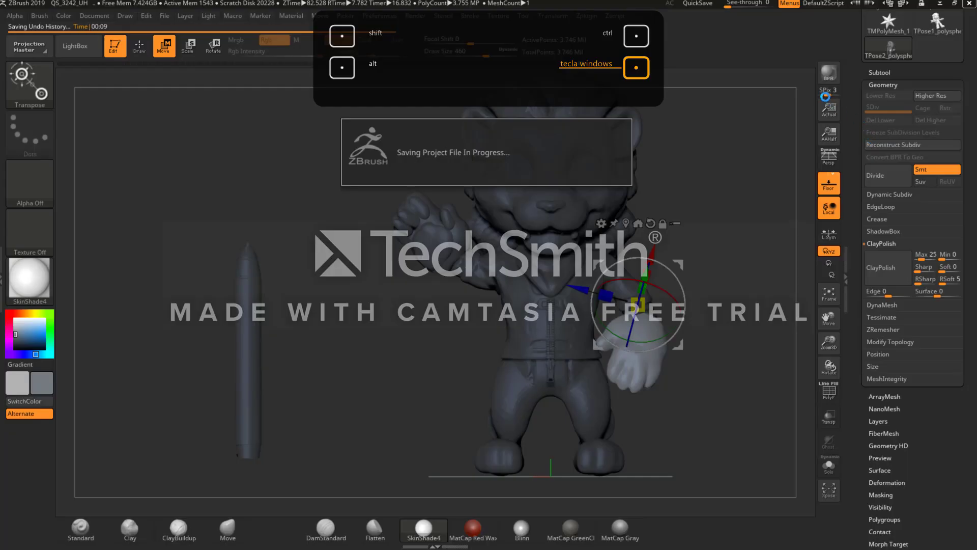
pyautogui.hotkey('alt', 'Tab')
pyautogui.hotkey('alt', 'Tab')
pyautogui.hotkey('alt', 'Tab')
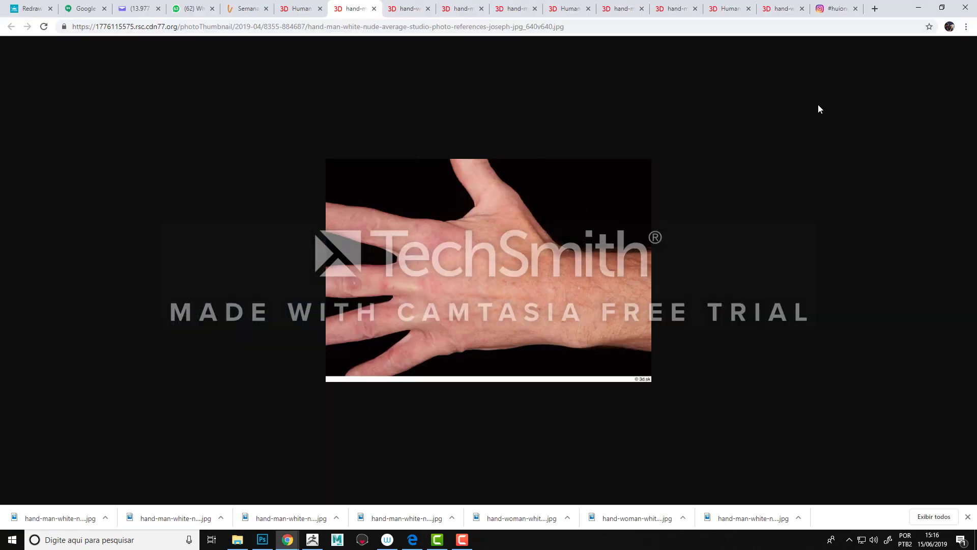
# Step: Search Google Images for greek sculpture hands in the tab with the woman's side-view hand photo
pyautogui.click(779, 8)
pyautogui.click(326, 26)
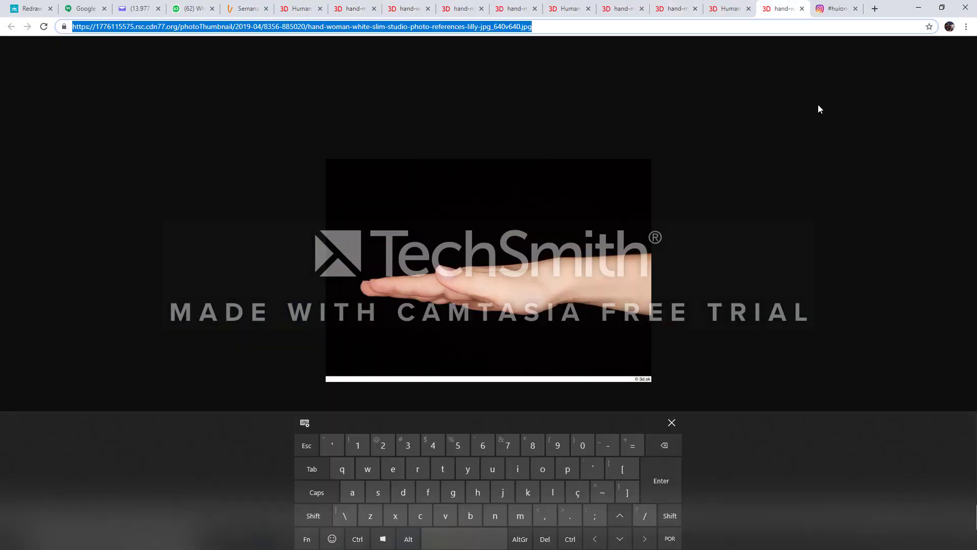
pyautogui.write('greek s')
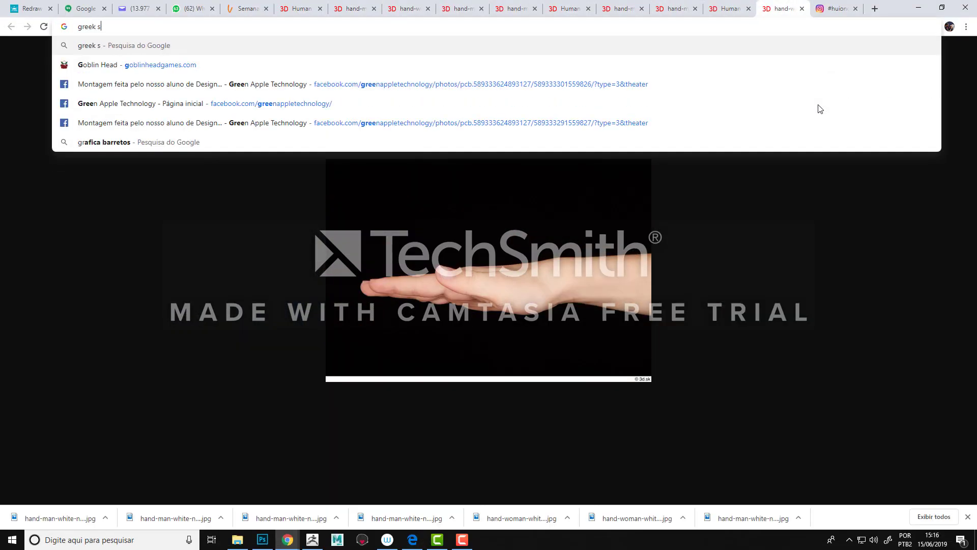
pyautogui.write('cul')
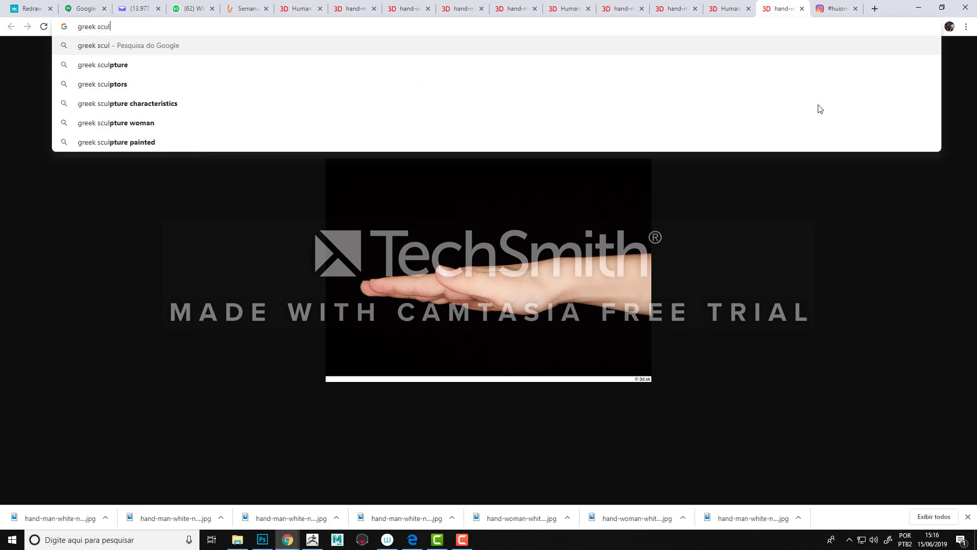
pyautogui.write('pture')
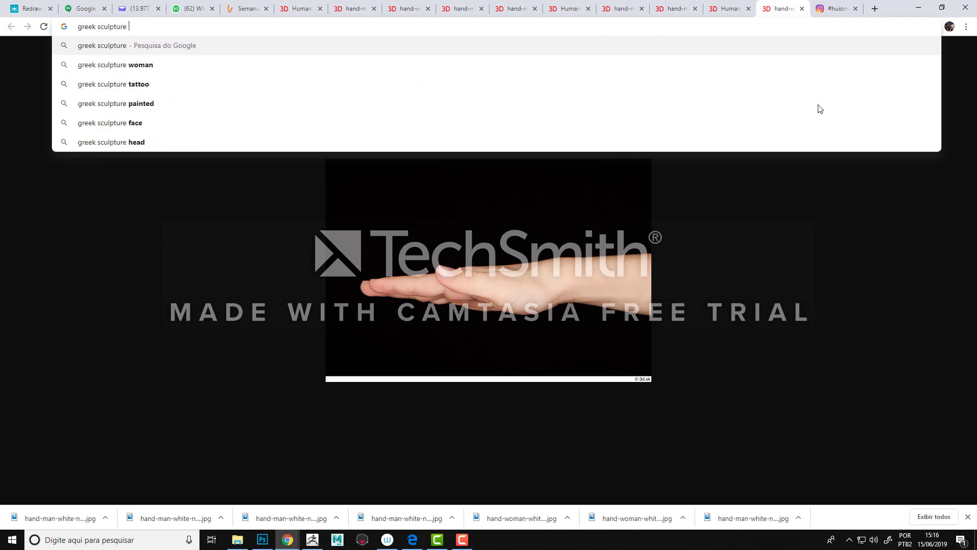
pyautogui.write(' hands')
pyautogui.press('Return')
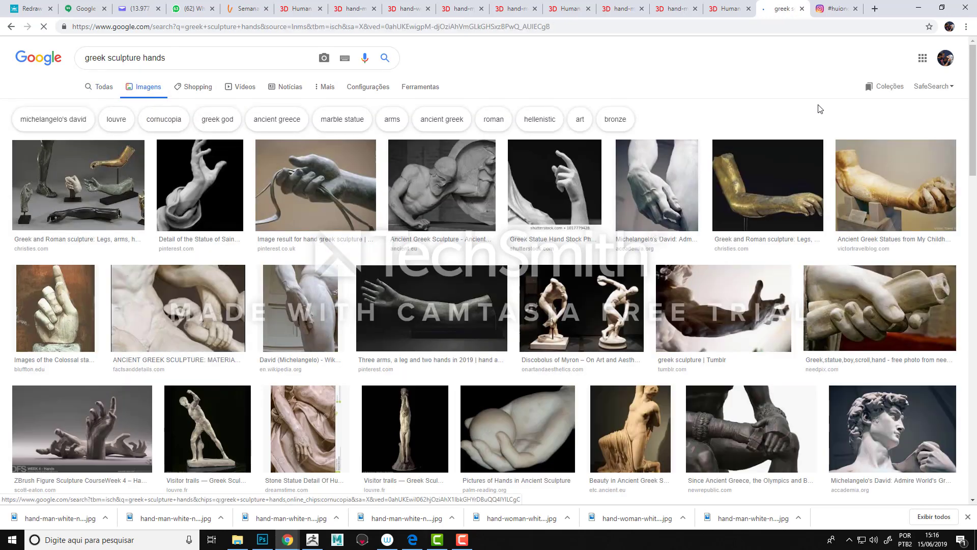
# Step: Preview the Statue of Saint Peter hand detail and its related hand photos, and close the preview
pyautogui.click(200, 185)
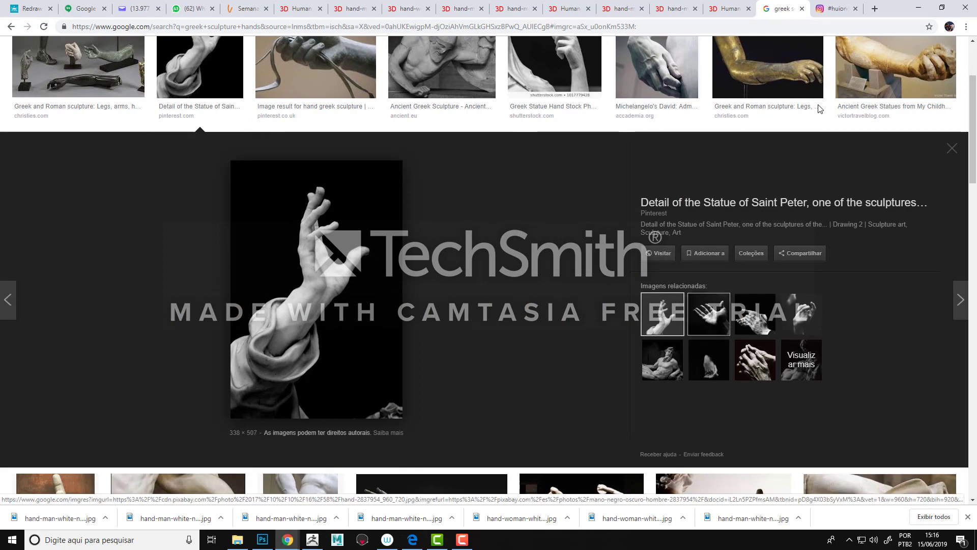
pyautogui.click(709, 314)
pyautogui.click(755, 306)
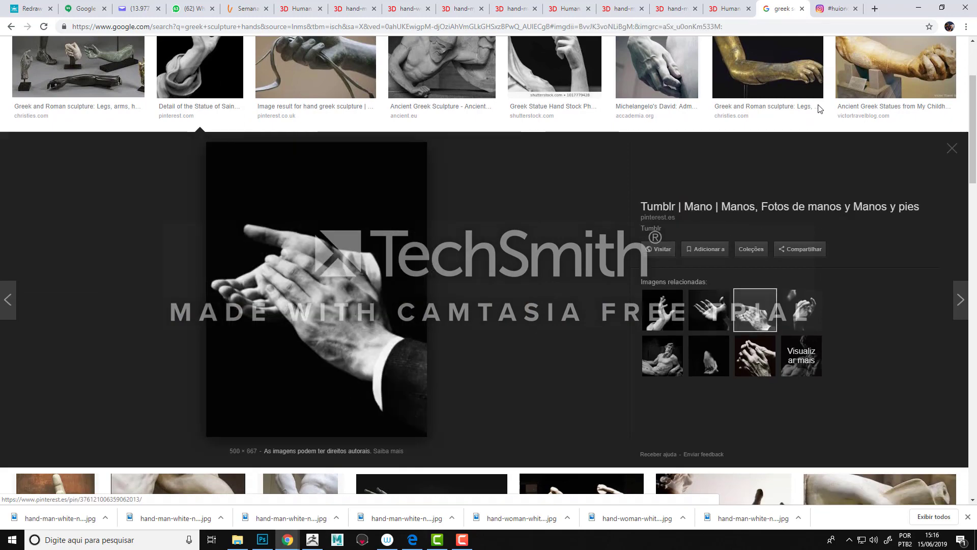
pyautogui.click(952, 148)
pyautogui.scroll(3, 818, 105)
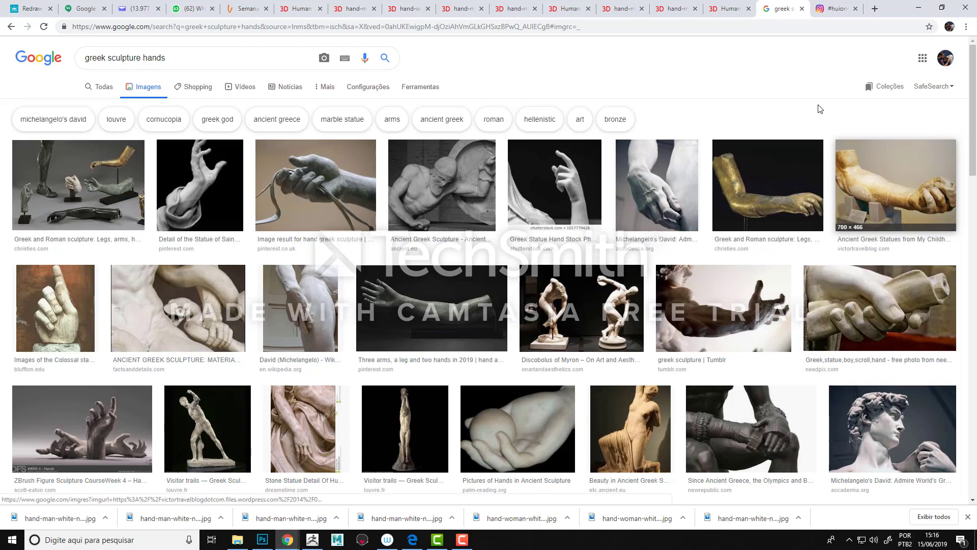
# Step: Preview the David (Michelangelo) hand result and compare its related images of the sculpted hand
pyautogui.click(301, 308)
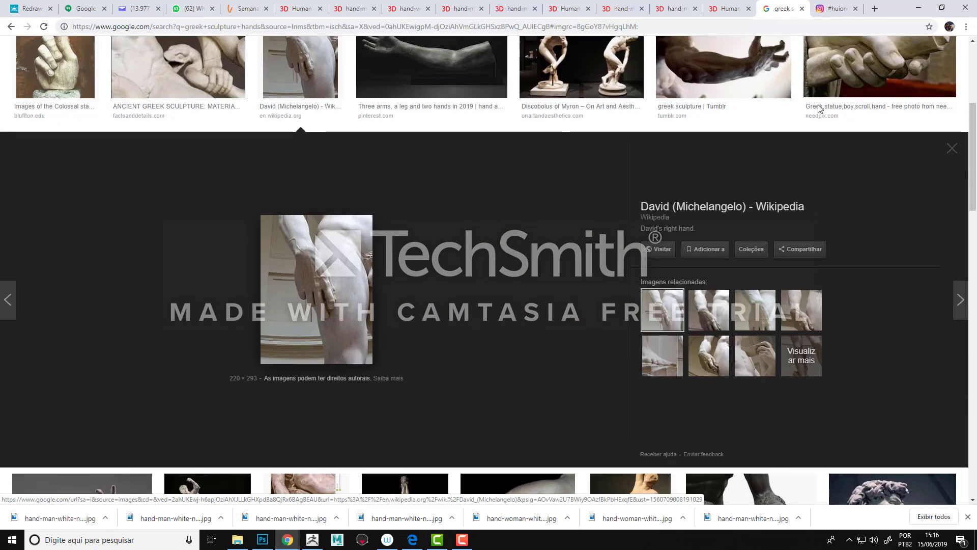
pyautogui.click(708, 310)
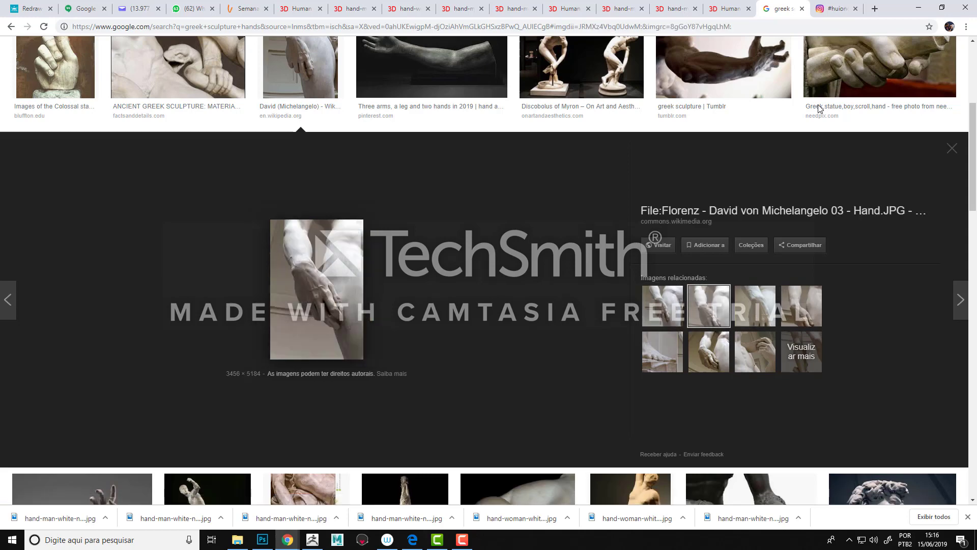
pyautogui.press('Right')
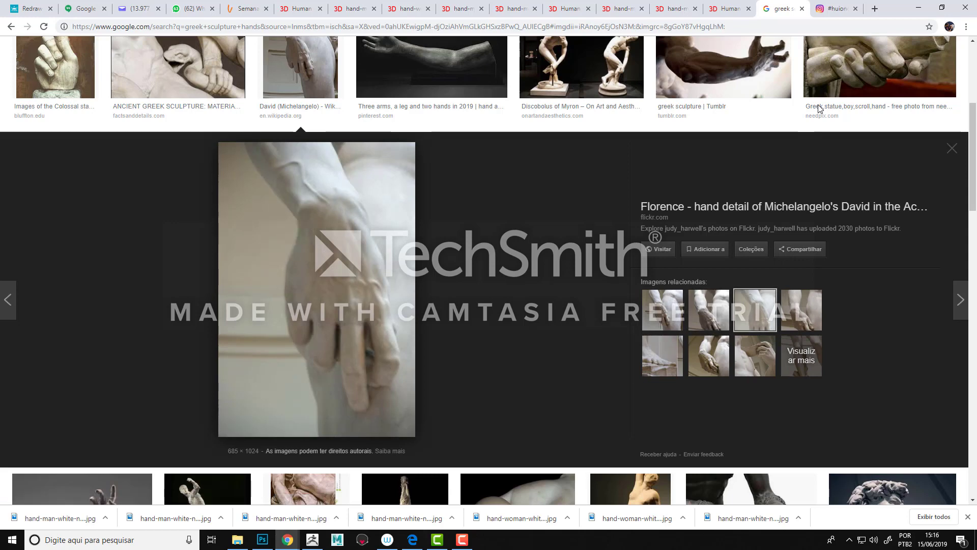
pyautogui.press('Right')
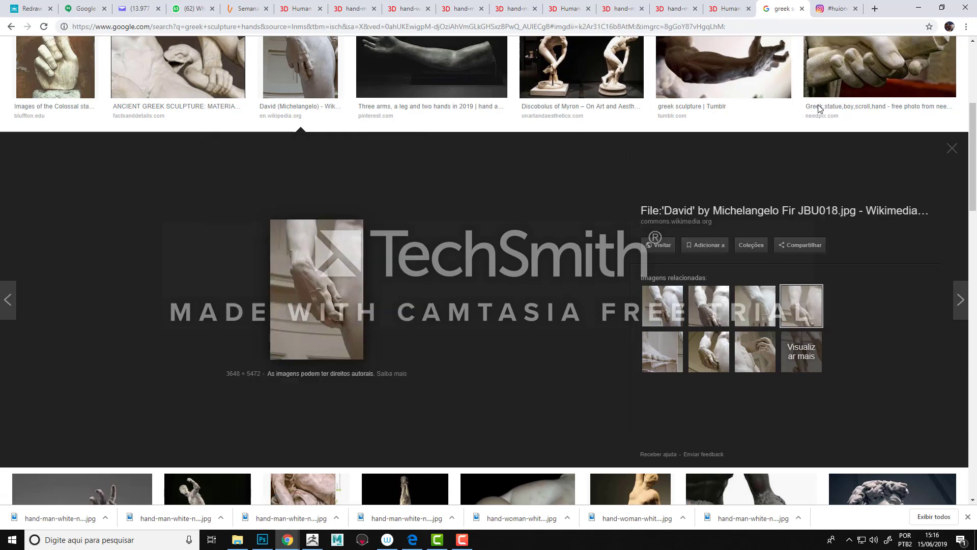
pyautogui.press('Left')
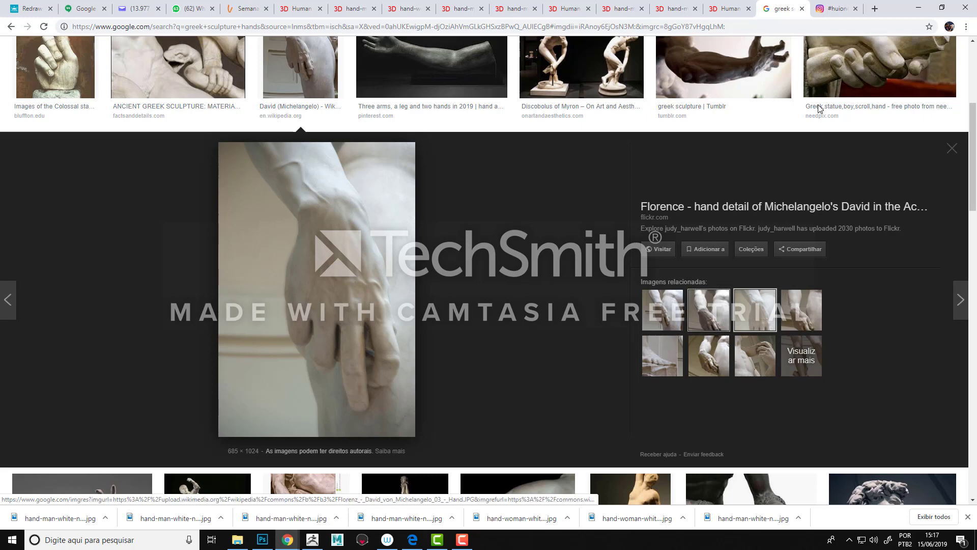
pyautogui.press('Left')
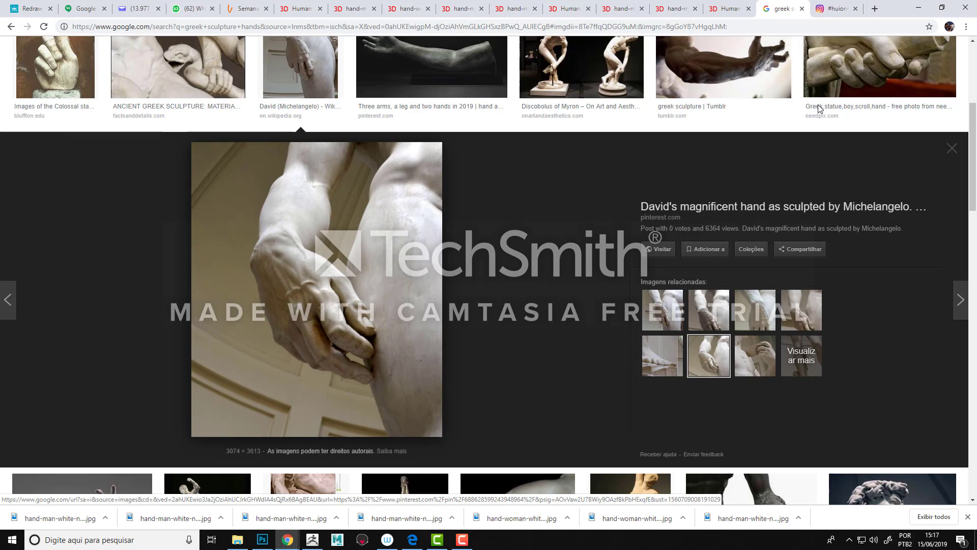
# Step: Switch to ZBrush to check whether the project is still saving, and return to the David hand image
pyautogui.hotkey('alt', 'Tab')
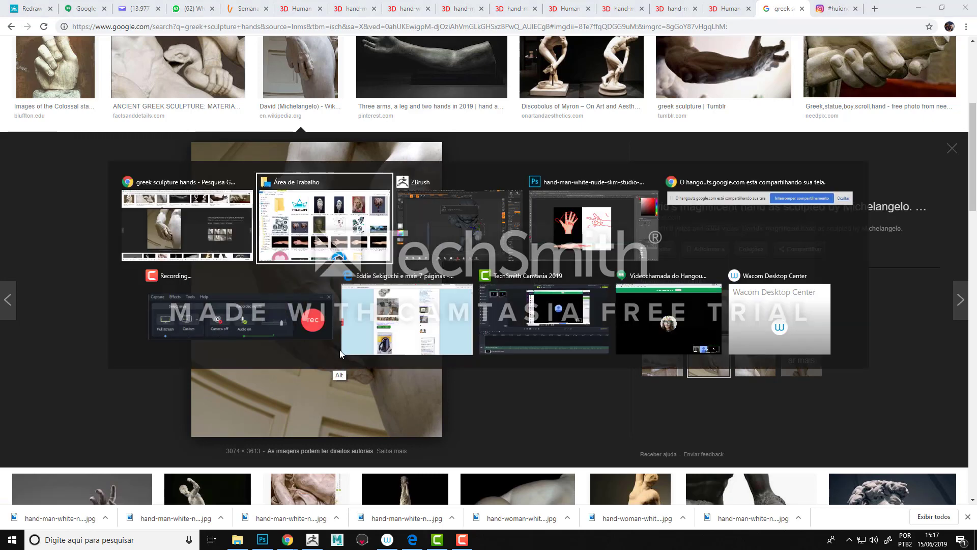
pyautogui.hotkey('alt', 'Tab')
pyautogui.hotkey('alt', 'Tab')
pyautogui.hotkey('alt', 'Tab')
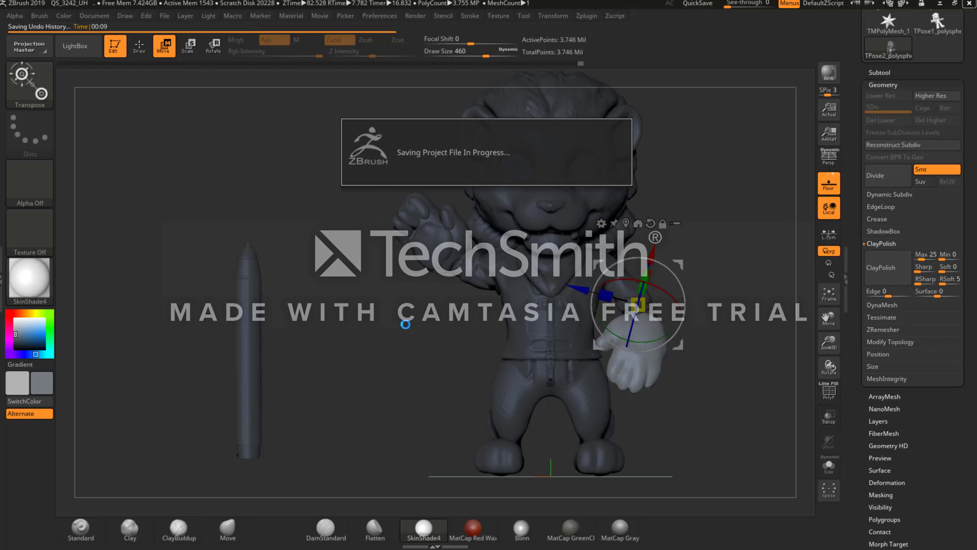
pyautogui.hotkey('alt', 'Tab')
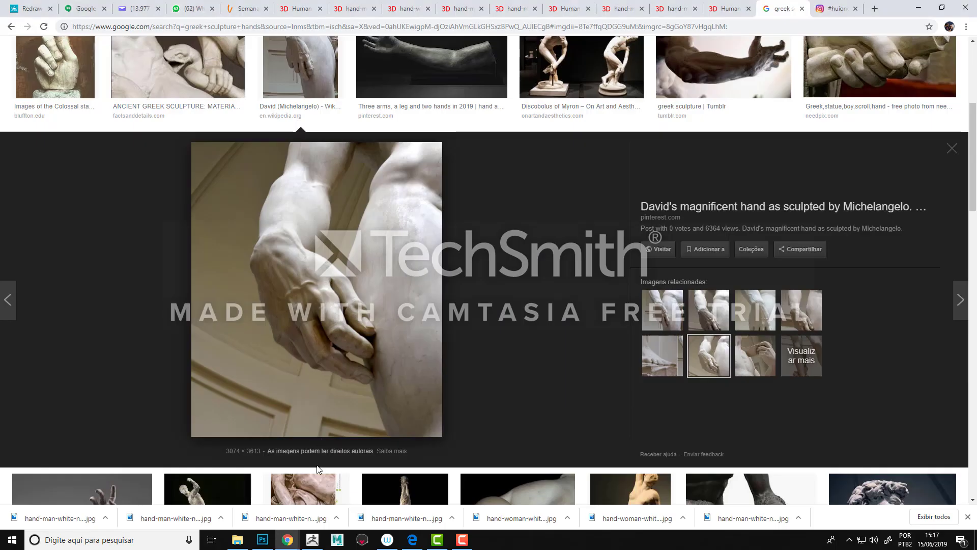
# Step: End the unresponsive ZBrush Executable process in Task Manager and close Task Manager
pyautogui.moveTo(312, 538)
pyautogui.click(359, 465)
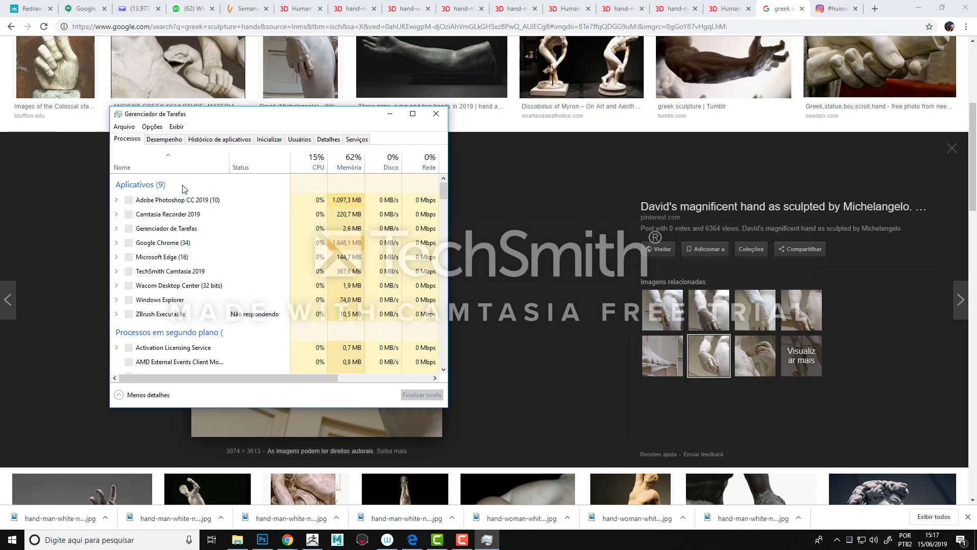
pyautogui.click(243, 314)
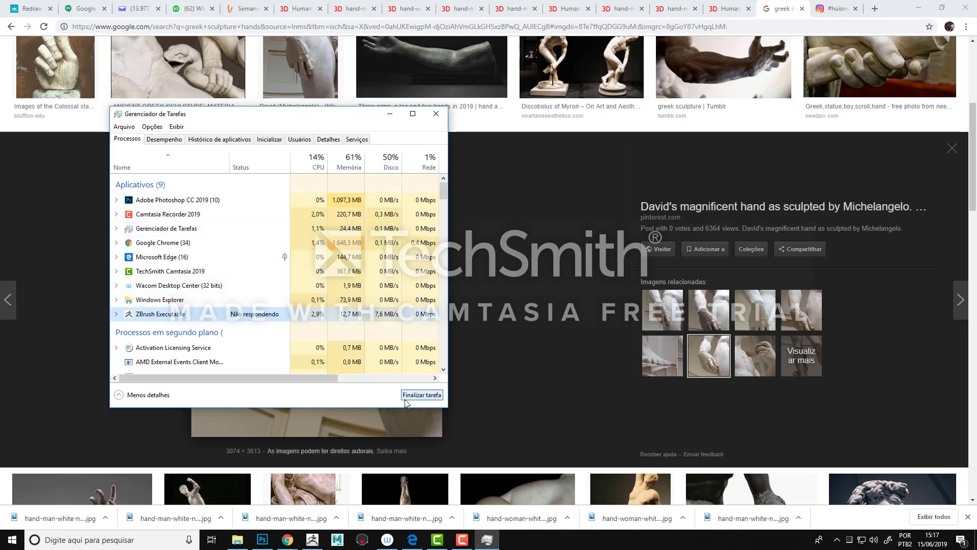
pyautogui.click(422, 395)
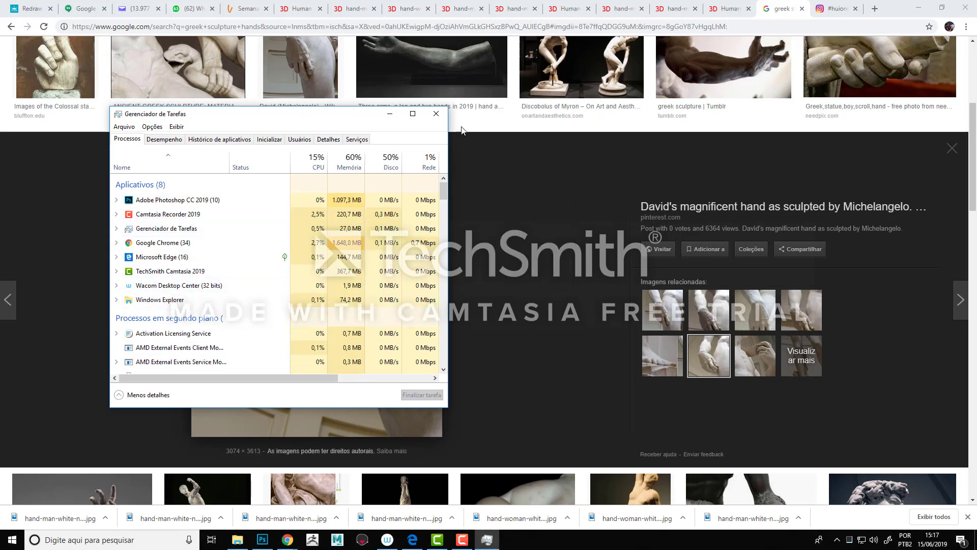
pyautogui.click(438, 114)
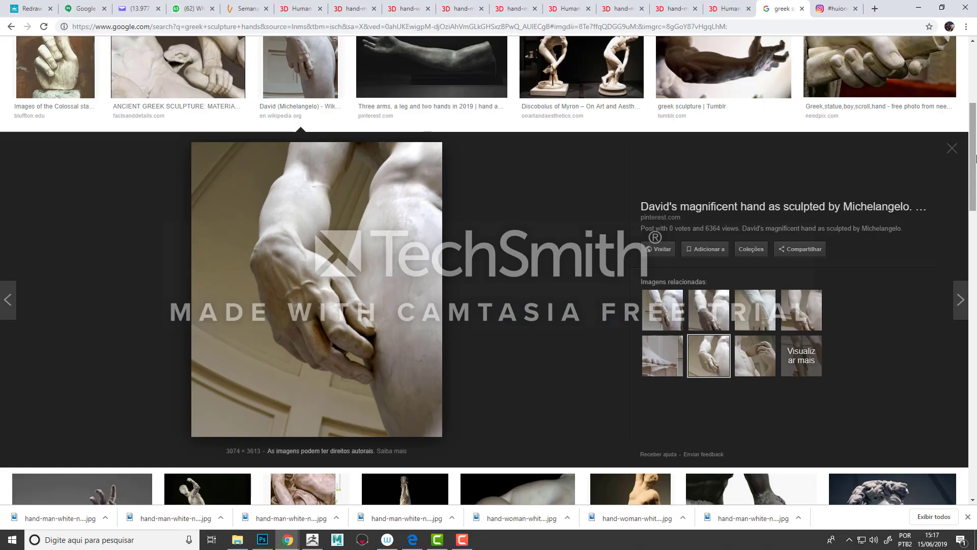
# Step: Browse the Greek sculpture image results for hand references
pyautogui.moveTo(974, 105); pyautogui.dragTo(976, 159)
pyautogui.scroll(-4, 973, 157)
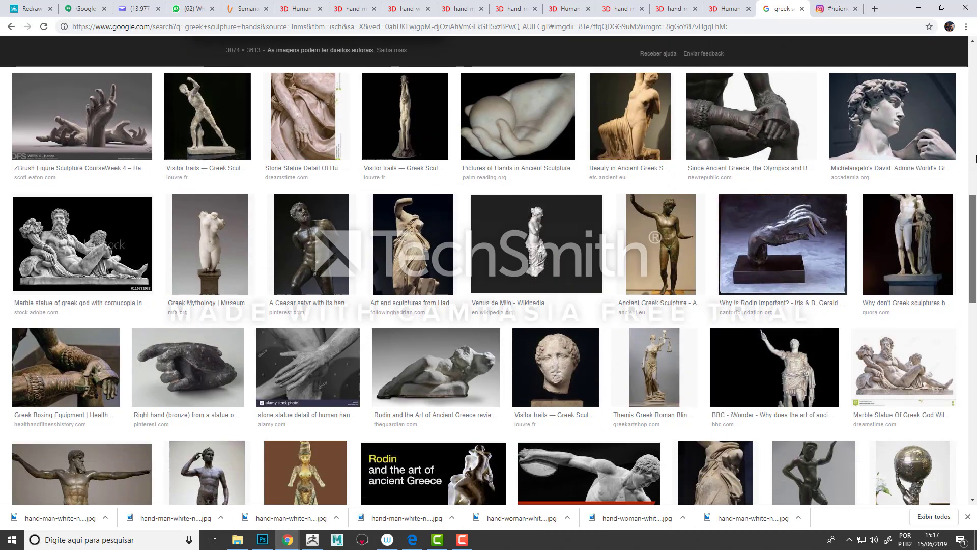
pyautogui.scroll(-5, 975, 159)
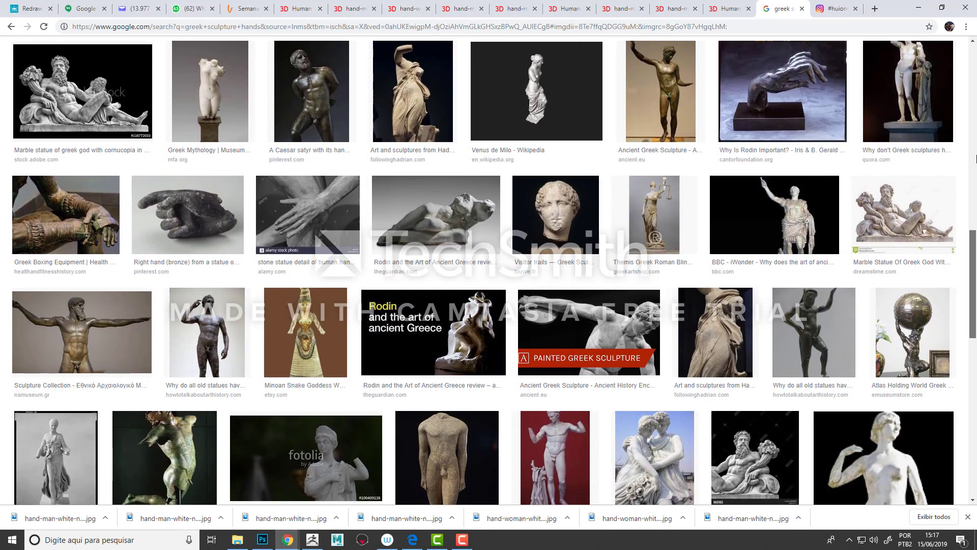
pyautogui.scroll(-9, 975, 159)
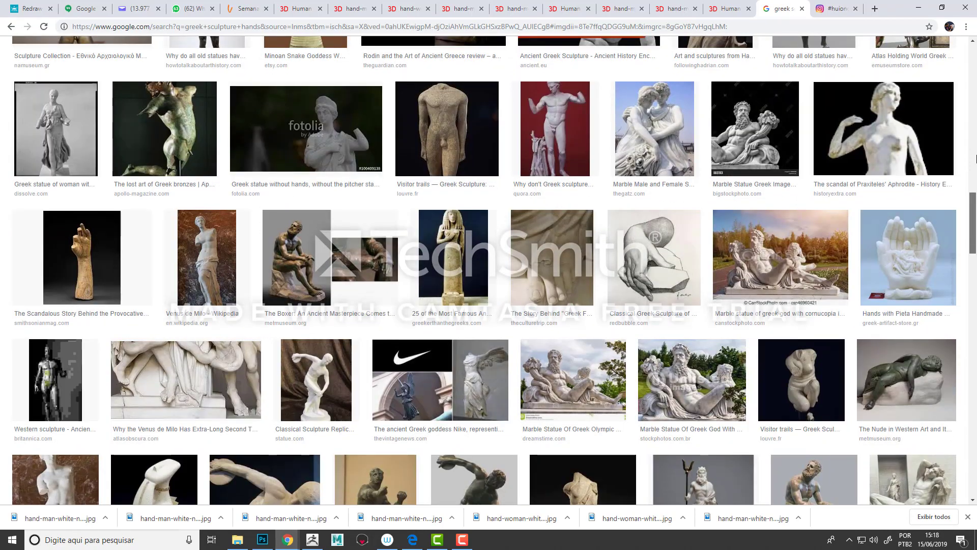
pyautogui.scroll(-5, 976, 159)
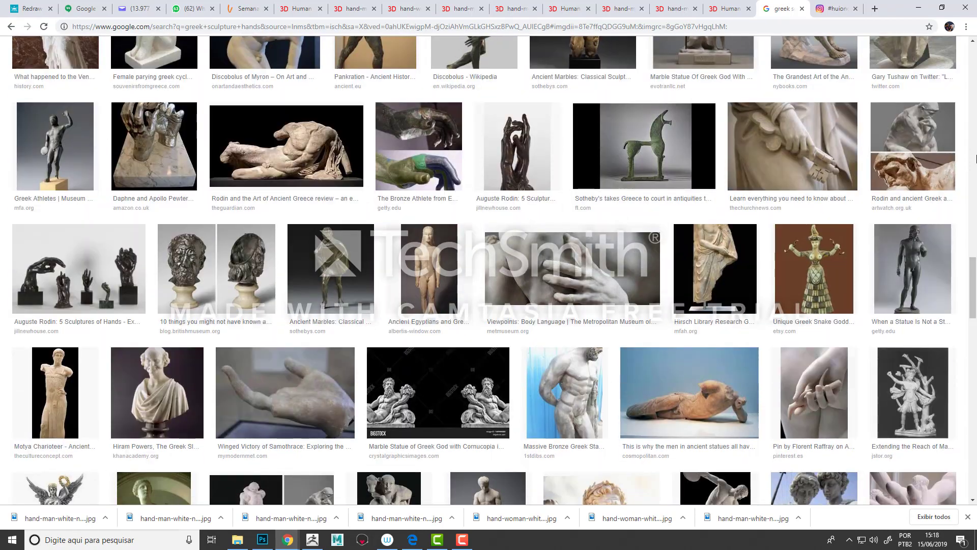
# Step: Switch to ZBrush and dismiss the startup note about the terminated session
pyautogui.hotkey('alt', 'Tab')
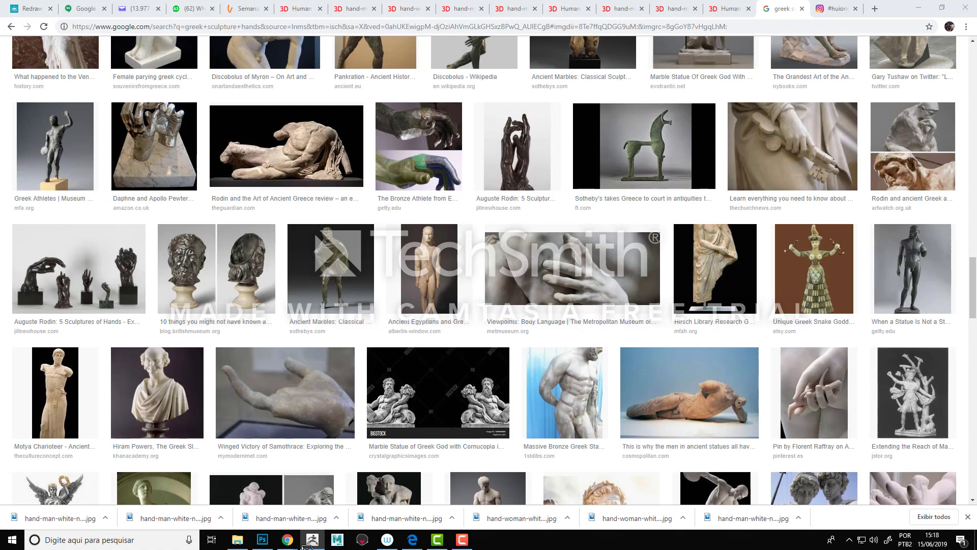
pyautogui.click(444, 365)
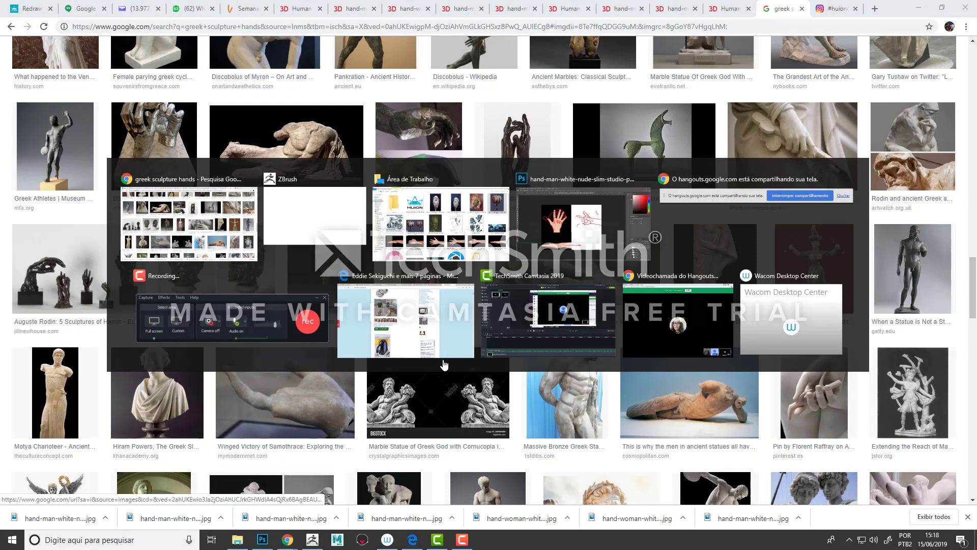
pyautogui.hotkey('alt', 'Tab')
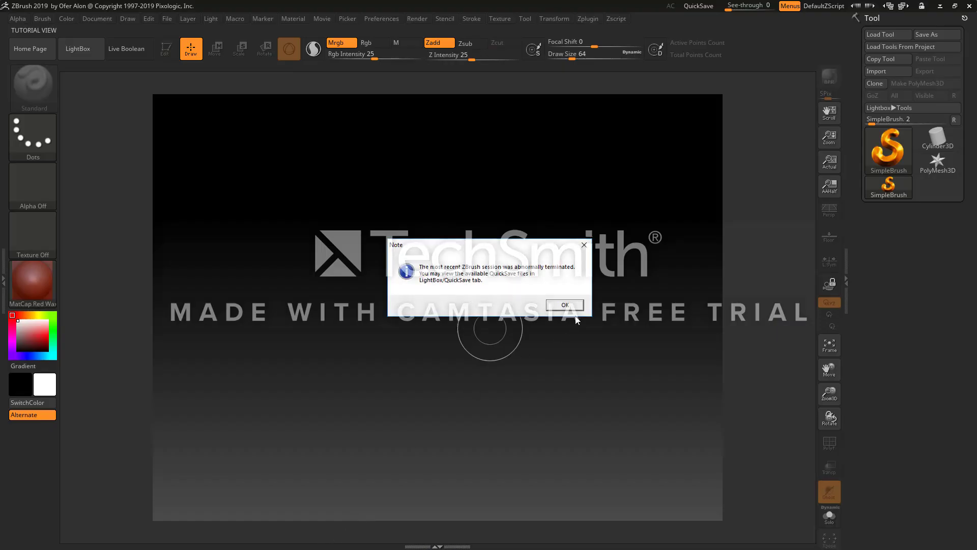
pyautogui.click(579, 307)
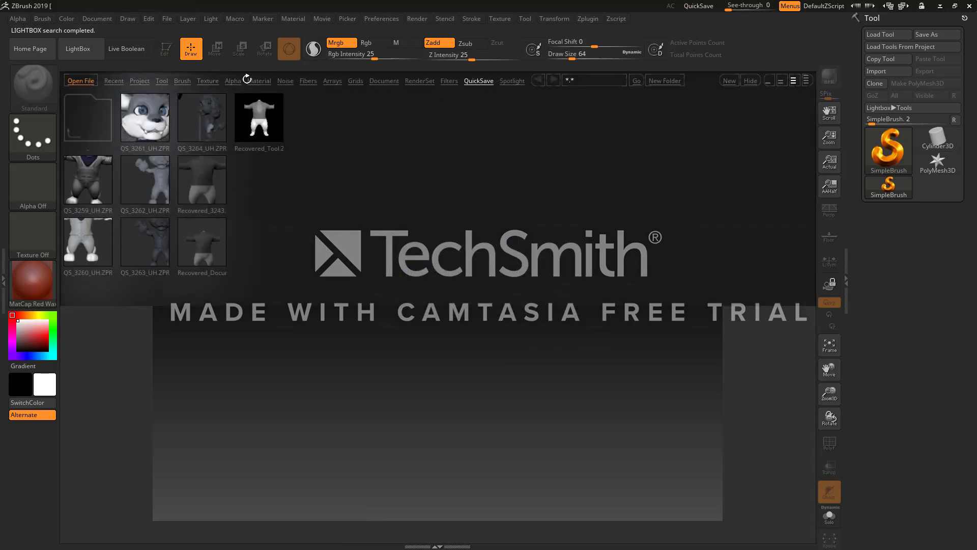
# Step: Load the DynaMesh_Sphere_64 project and turn off perspective distortion
pyautogui.click(140, 80)
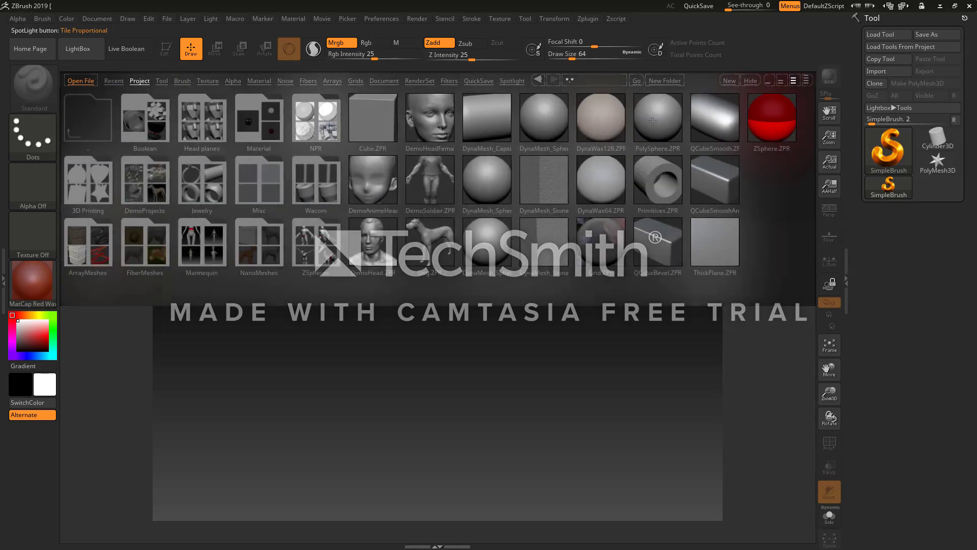
pyautogui.click(527, 128)
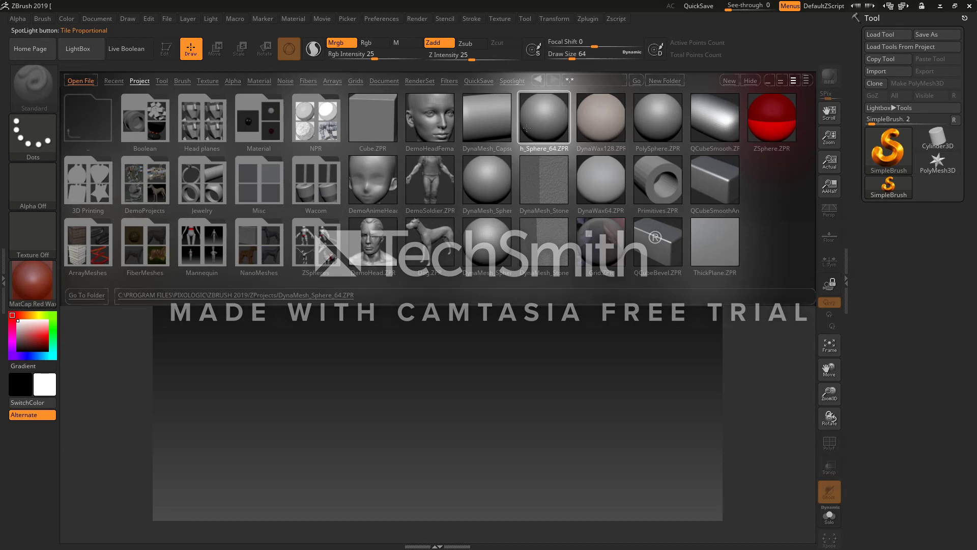
pyautogui.click(594, 119)
pyautogui.click(546, 113)
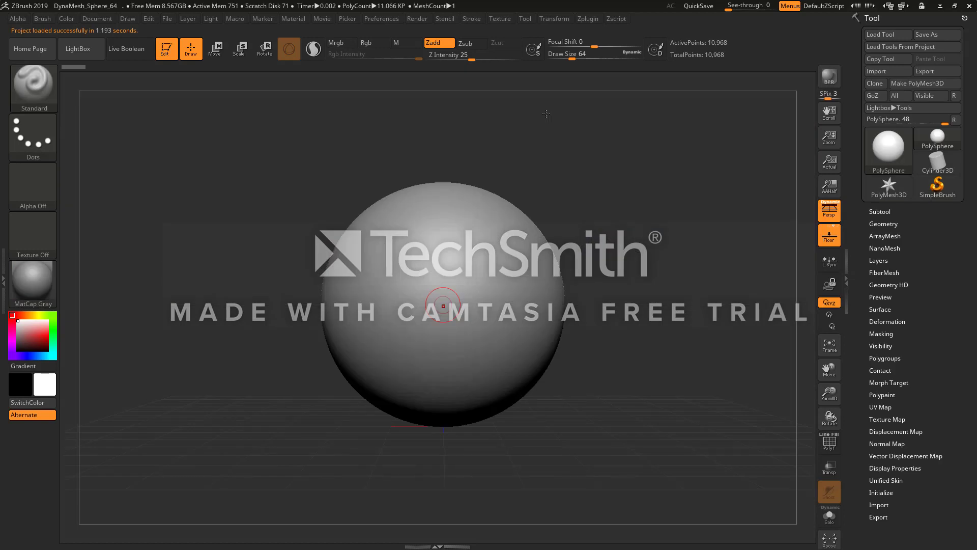
pyautogui.click(829, 210)
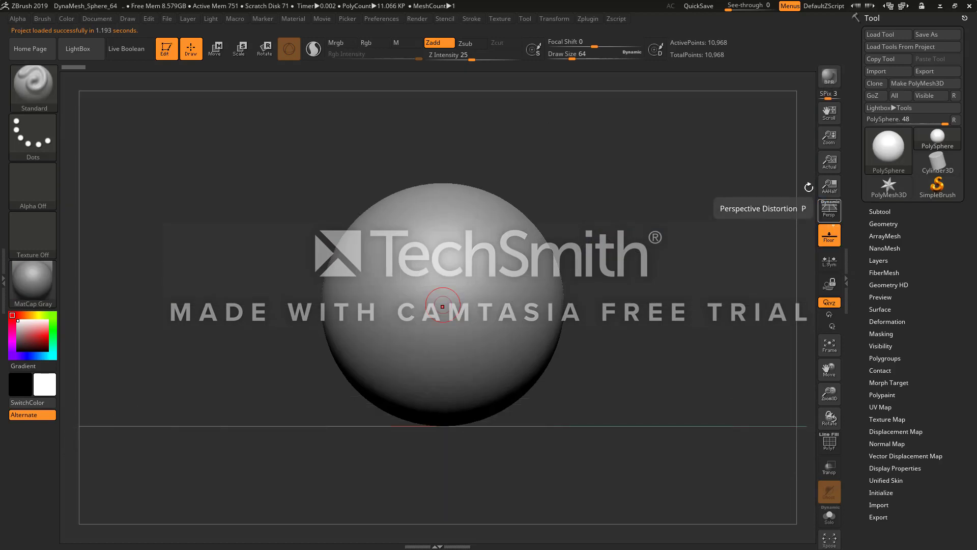
# Step: Set the Draw Size to 331 and re-DynaMesh the sphere at resolution 64
pyautogui.moveTo(580, 57); pyautogui.dragTo(601, 58)
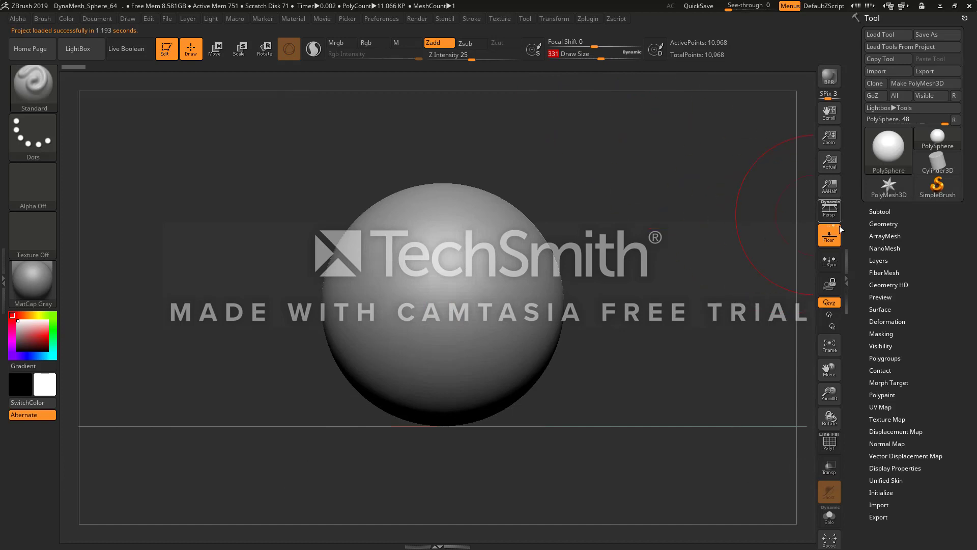
pyautogui.click(886, 224)
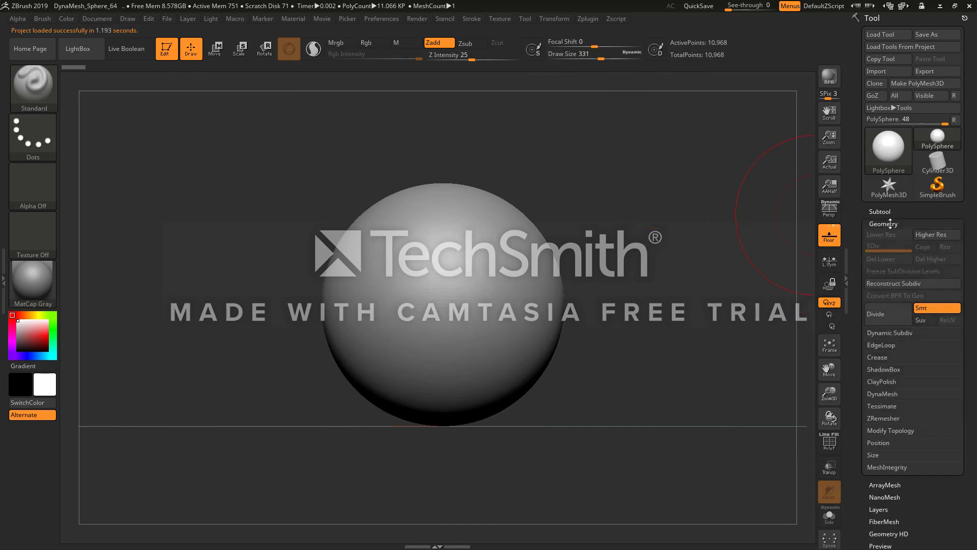
pyautogui.click(890, 393)
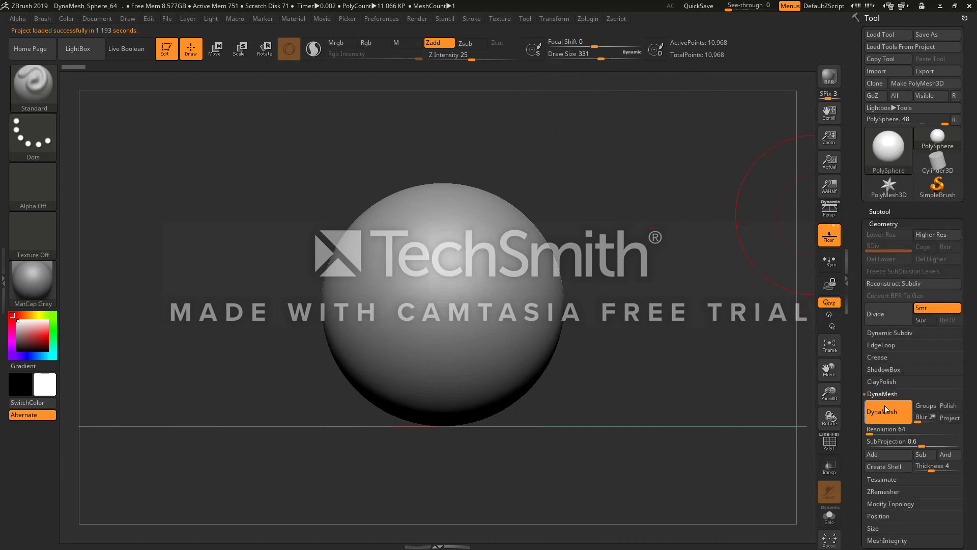
pyautogui.press('ctrl')
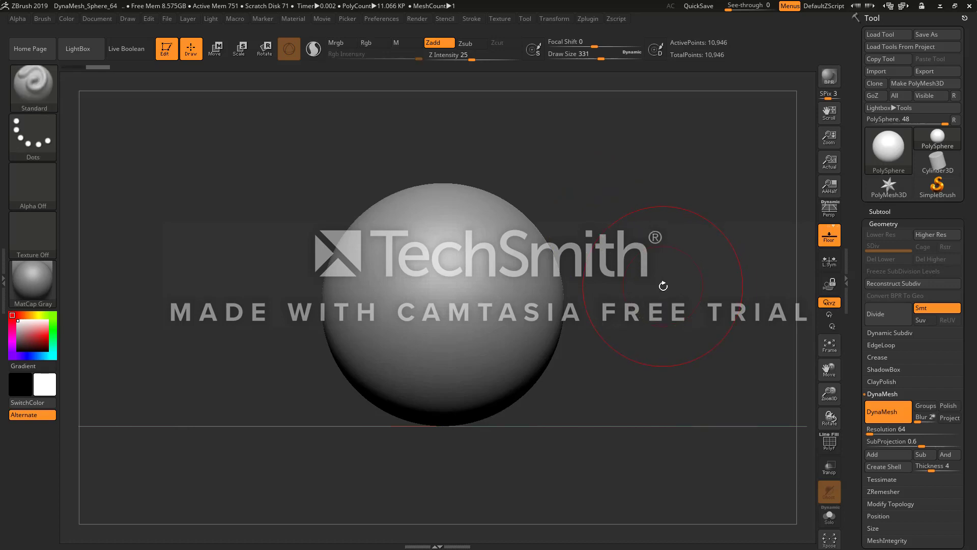
pyautogui.press('shift')
# Step: Load the compact_UI_brush_materials interface layout and shrink the sphere to about half its size with the Size deformation
pyautogui.click(904, 6)
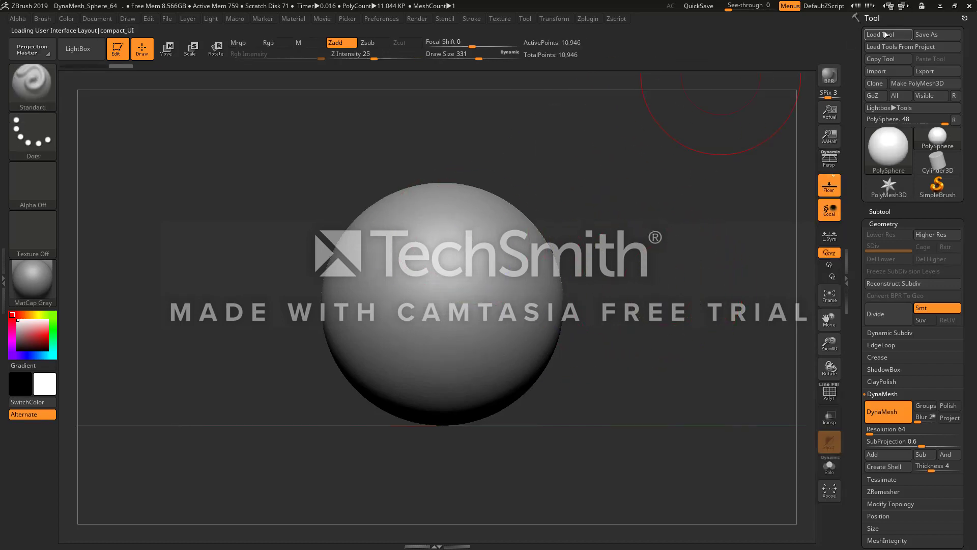
pyautogui.click(903, 8)
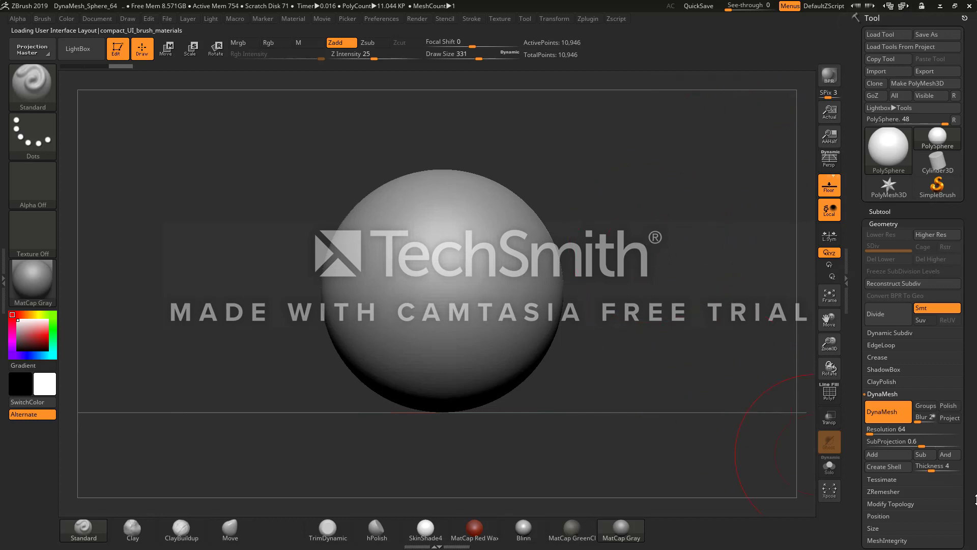
pyautogui.scroll(-2, 921, 484)
pyautogui.scroll(-2, 909, 471)
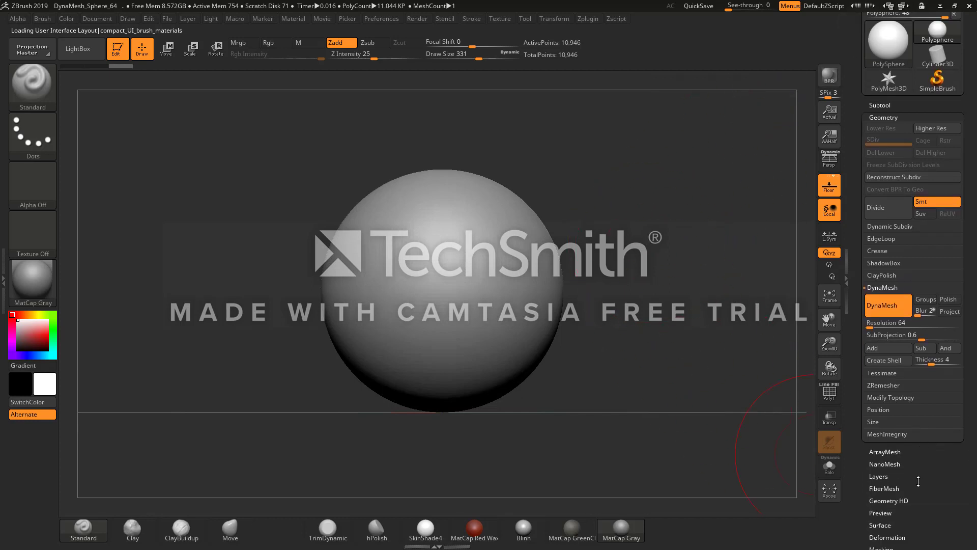
pyautogui.scroll(-2, 918, 481)
pyautogui.click(901, 464)
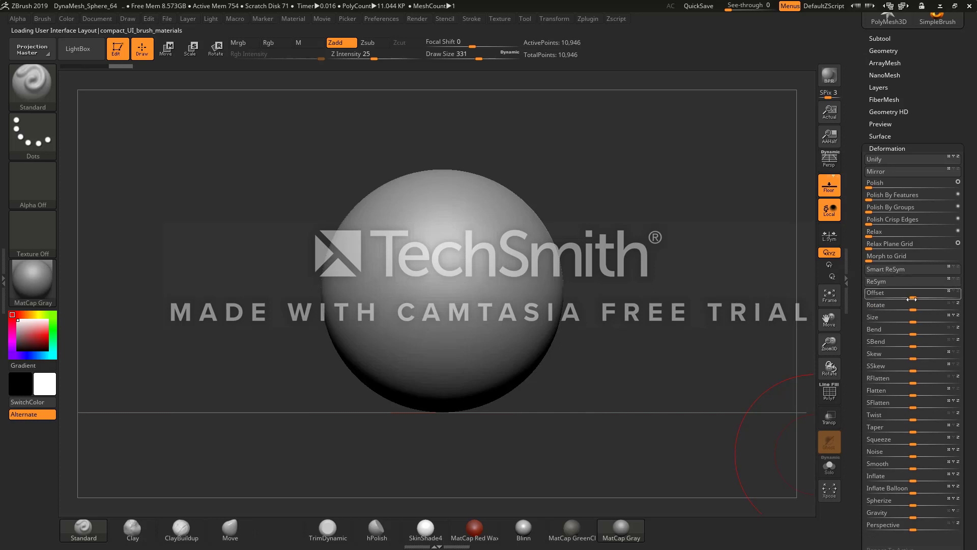
pyautogui.moveTo(913, 322); pyautogui.dragTo(883, 319)
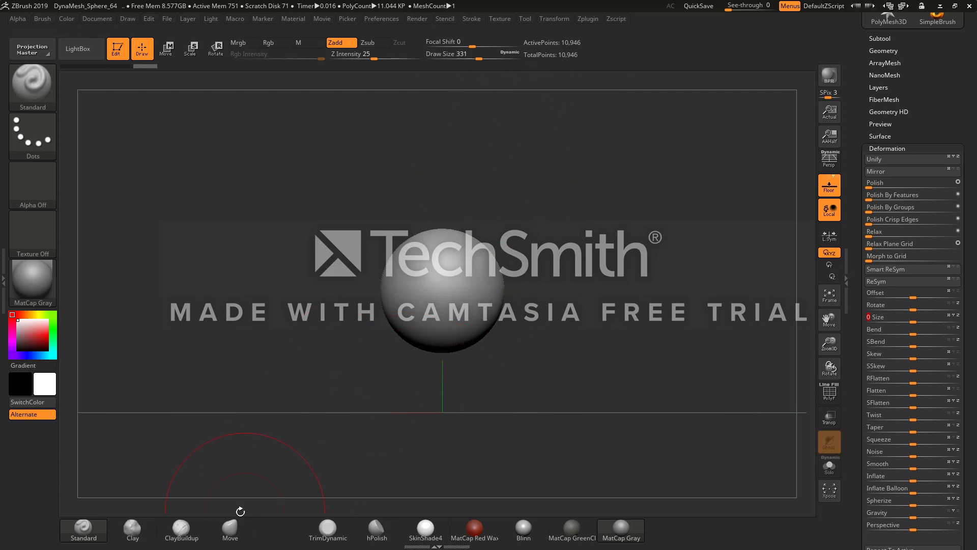
# Step: Choose the Move brush for sculpting and switch to Photoshop to activate the Brush tool on the hand reference
pyautogui.click(230, 530)
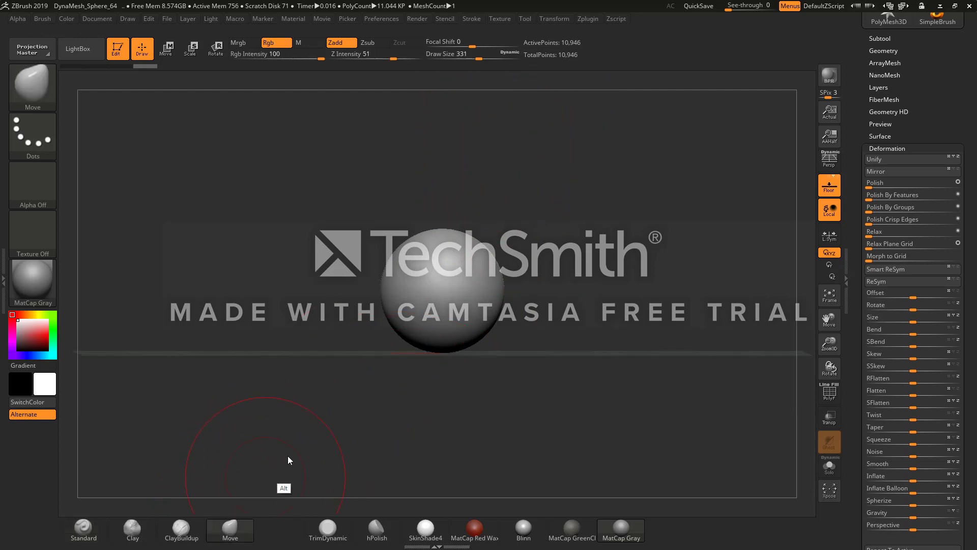
pyautogui.hotkey('alt', 'Tab')
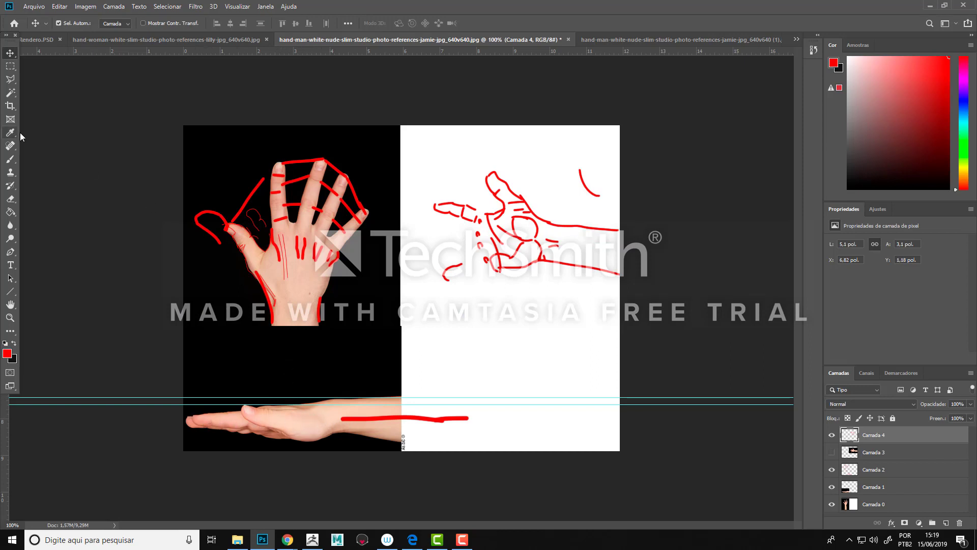
pyautogui.press('b')
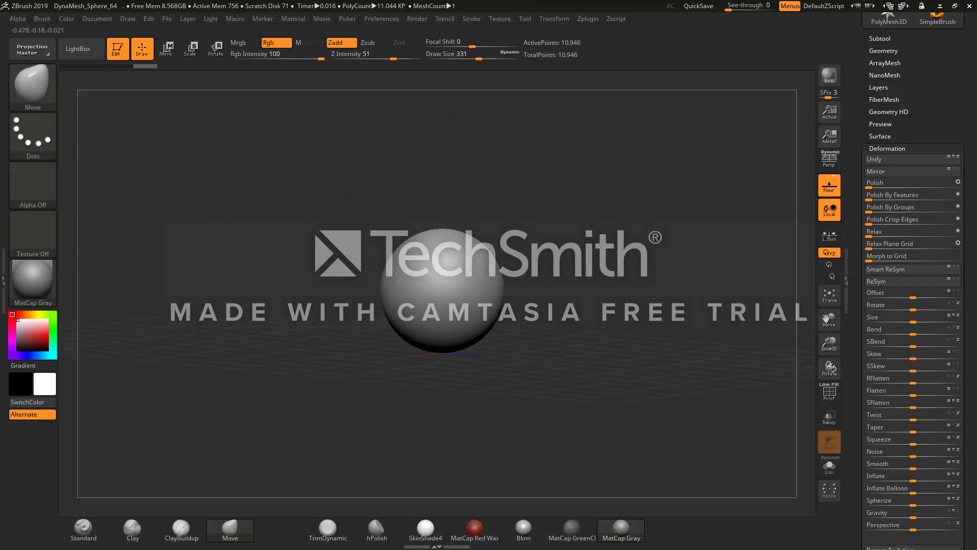
# Step: Flatten the sphere in ZBrush with the Move brush into a thin upright slab and narrow its front outline for the palm
pyautogui.moveTo(499, 293); pyautogui.dragTo(472, 289)
pyautogui.moveTo(383, 285); pyautogui.dragTo(419, 295)
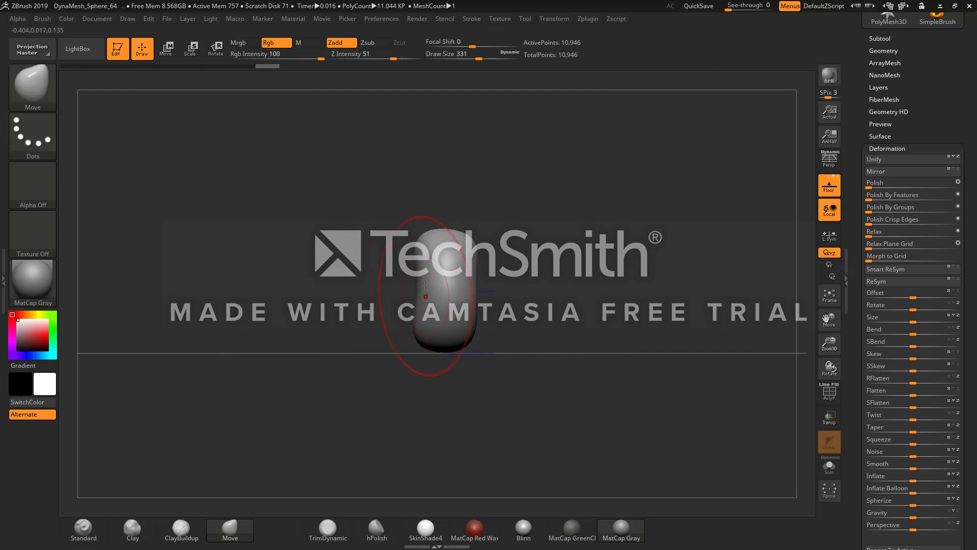
pyautogui.moveTo(419, 250)
pyautogui.mouseDown()
pyautogui.moveTo(430, 252)
pyautogui.moveTo(426, 285)
pyautogui.mouseUp()
pyautogui.moveTo(363, 286)
pyautogui.mouseDown()
pyautogui.moveTo(447, 280)
pyautogui.moveTo(421, 294)
pyautogui.mouseUp()
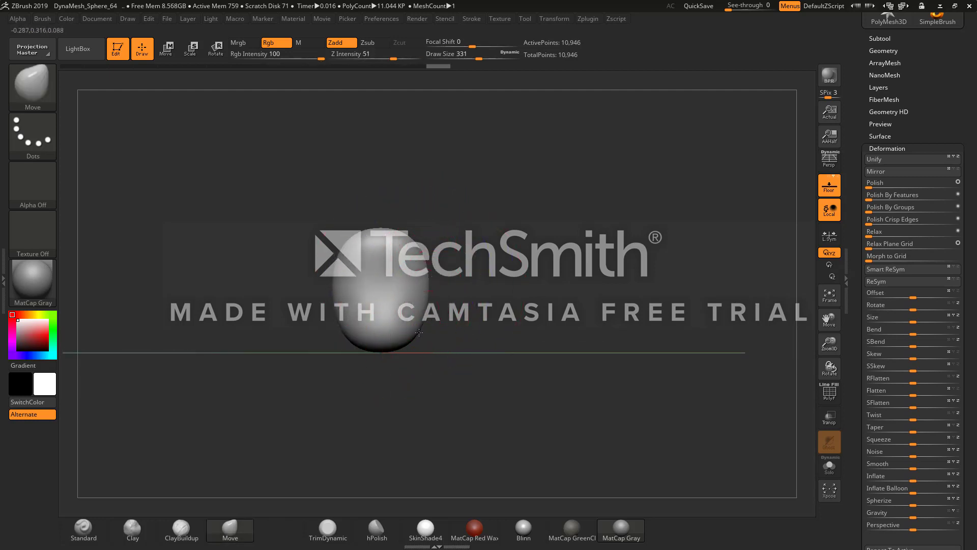
# Step: Square off the lower and upper corners of the palm slab in front view with the Move brush
pyautogui.moveTo(417, 331)
pyautogui.mouseDown()
pyautogui.moveTo(408, 335)
pyautogui.moveTo(411, 285)
pyautogui.mouseUp()
pyautogui.moveTo(391, 354); pyautogui.dragTo(416, 333)
pyautogui.click(474, 56)
pyautogui.moveTo(424, 285); pyautogui.dragTo(417, 254)
# Step: Set the Draw Size to 182 and pull the palm's upper edge up into a domed peak
pyautogui.moveTo(474, 59); pyautogui.dragTo(465, 59)
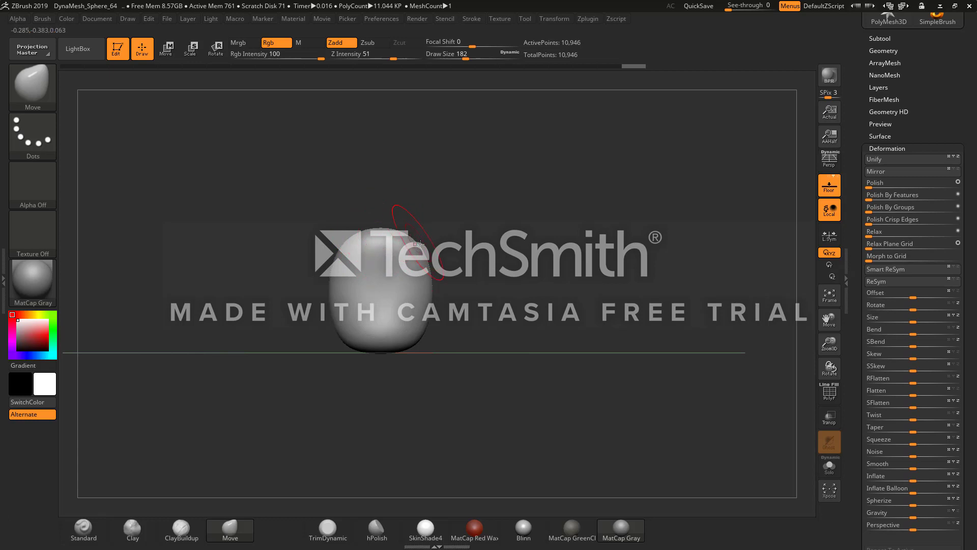
pyautogui.moveTo(418, 245); pyautogui.dragTo(409, 255, button='right')
pyautogui.moveTo(399, 262); pyautogui.dragTo(442, 259)
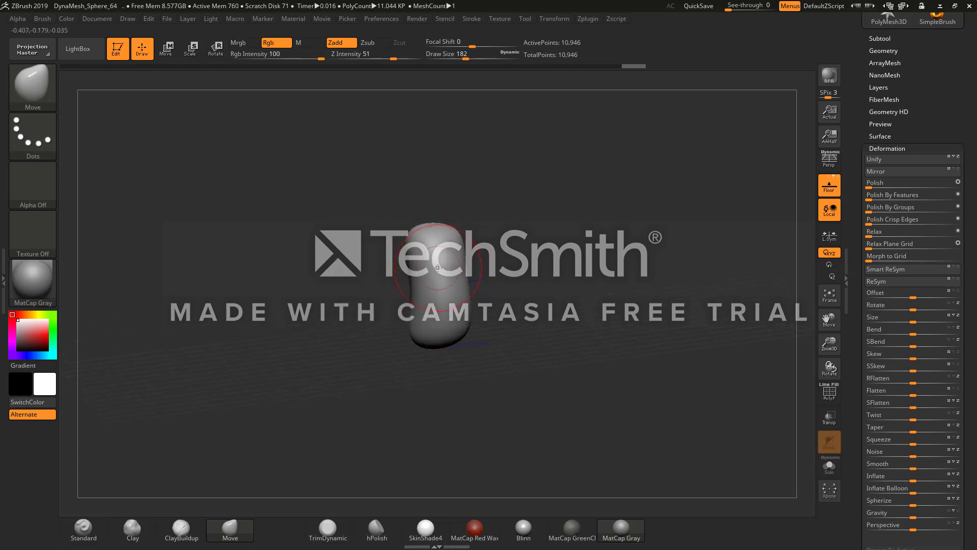
pyautogui.moveTo(404, 260); pyautogui.dragTo(390, 230)
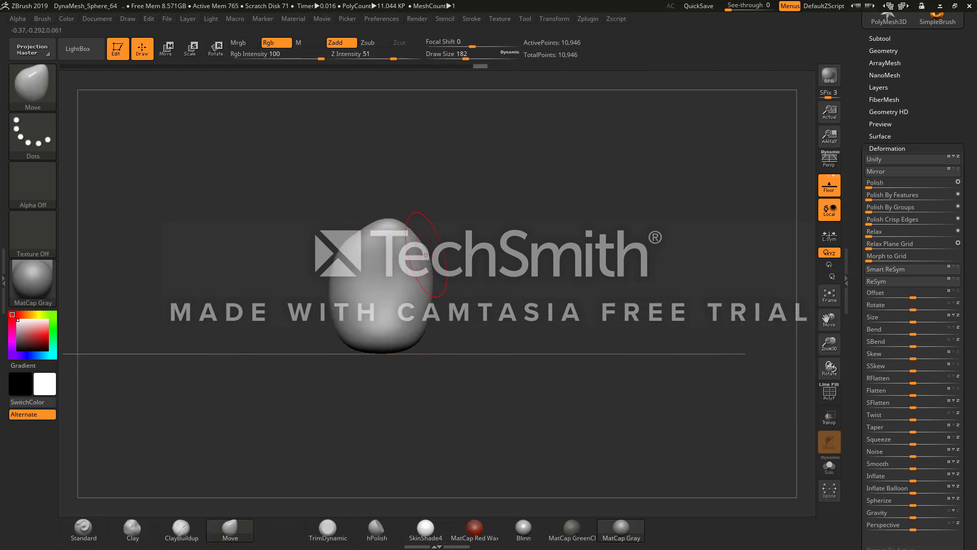
# Step: Refine the palm's side contours and fill out its lower corners with the Move brush
pyautogui.moveTo(449, 233)
pyautogui.keyDown('alt'); pyautogui.mouseDown()
pyautogui.moveTo(431, 240)
pyautogui.moveTo(430, 224)
pyautogui.moveTo(392, 228)
pyautogui.moveTo(407, 325)
pyautogui.mouseUp(); pyautogui.keyUp('alt')
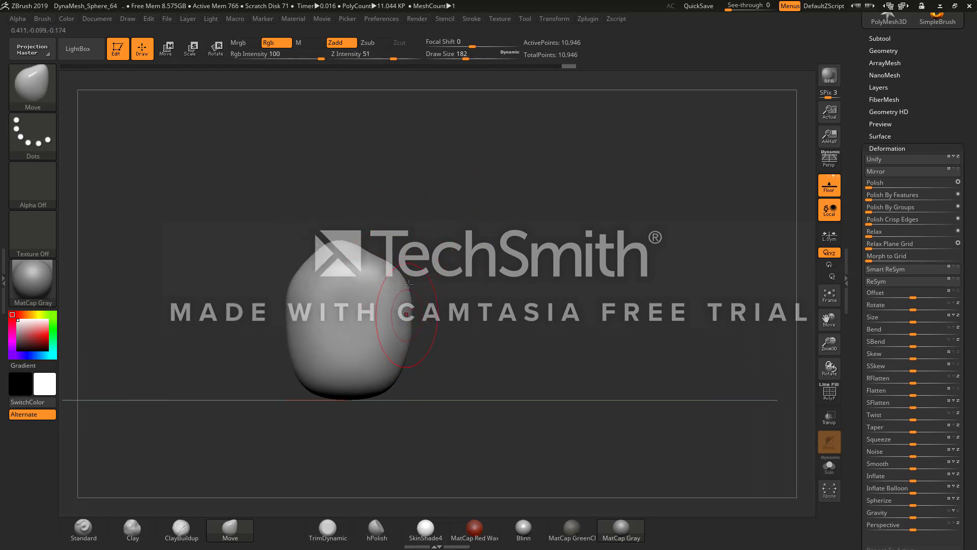
pyautogui.moveTo(401, 278); pyautogui.dragTo(400, 281)
pyautogui.moveTo(412, 327); pyautogui.dragTo(411, 360)
pyautogui.moveTo(440, 358); pyautogui.dragTo(502, 355)
pyautogui.moveTo(318, 304)
pyautogui.mouseDown()
pyautogui.moveTo(419, 299)
pyautogui.moveTo(544, 272)
pyautogui.moveTo(568, 285)
pyautogui.moveTo(576, 305)
pyautogui.mouseUp()
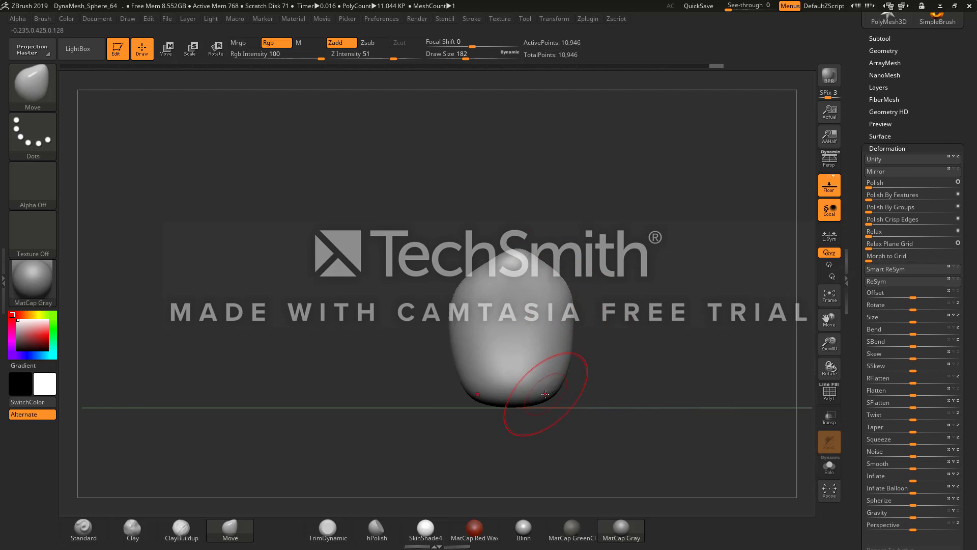
pyautogui.moveTo(545, 394)
pyautogui.mouseDown()
pyautogui.moveTo(548, 401)
pyautogui.moveTo(560, 374)
pyautogui.mouseUp()
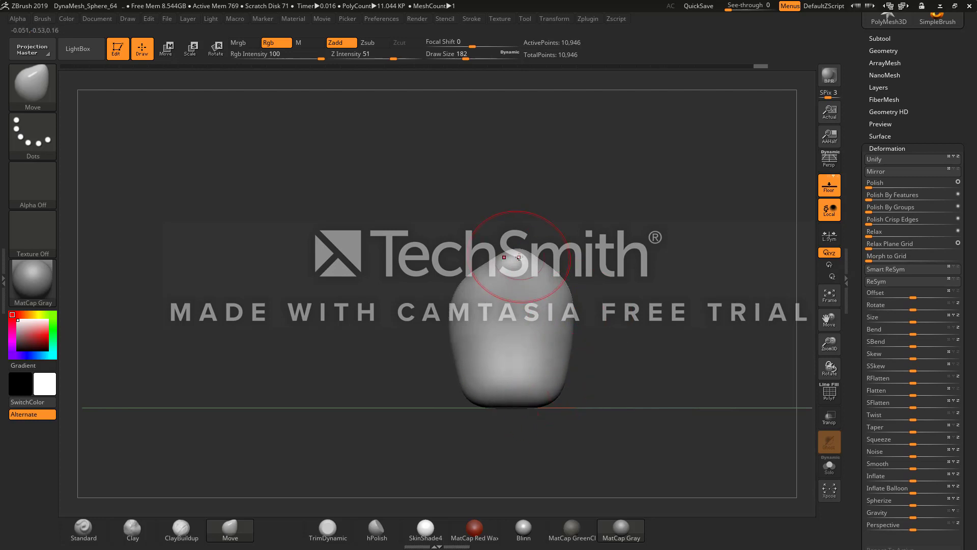
# Step: Bend the palm's side profile into a gentle curve with the Move brush, undoing one stroke
pyautogui.moveTo(523, 256)
pyautogui.mouseDown()
pyautogui.moveTo(636, 247)
pyautogui.moveTo(698, 264)
pyautogui.moveTo(573, 277)
pyautogui.moveTo(518, 371)
pyautogui.moveTo(520, 364)
pyautogui.moveTo(499, 356)
pyautogui.mouseUp()
pyautogui.hotkey('ctrl', 'z')
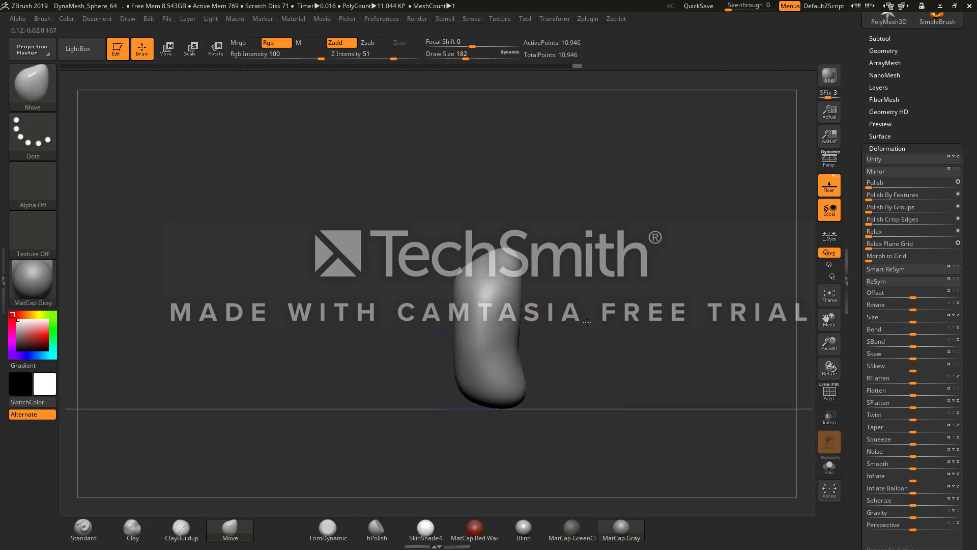
pyautogui.keyDown('shift'); pyautogui.moveTo(587, 322); pyautogui.dragTo(593, 315); pyautogui.keyUp('shift')
pyautogui.moveTo(481, 352)
pyautogui.mouseDown()
pyautogui.moveTo(438, 374)
pyautogui.moveTo(508, 300)
pyautogui.mouseUp()
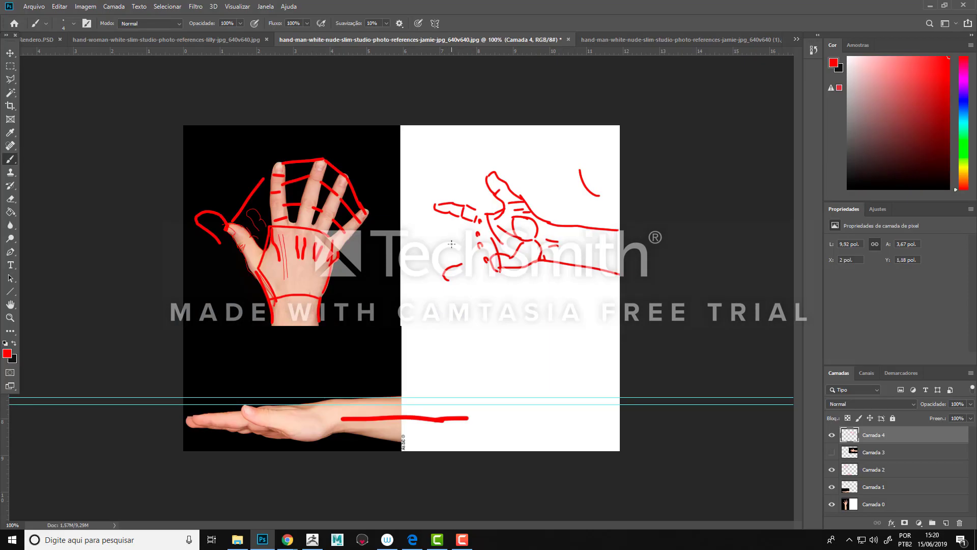
# Step: Switch to Photoshop and undo the red palm and wrist outline strokes over the hand photo
pyautogui.hotkey('ctrl', 'z')
pyautogui.hotkey('ctrl', 'z')
pyautogui.hotkey('ctrl', 'z')
pyautogui.hotkey('ctrl', 'z')
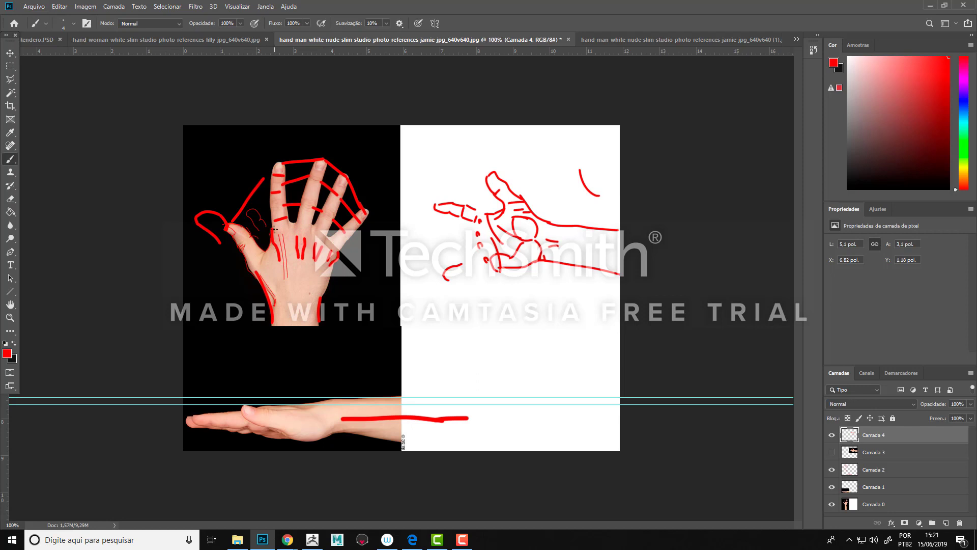
# Step: Switch to ZBrush, set the Draw Size to 68 and mask four round finger spots along the palm's upper edge
pyautogui.hotkey('ctrl', 'z')
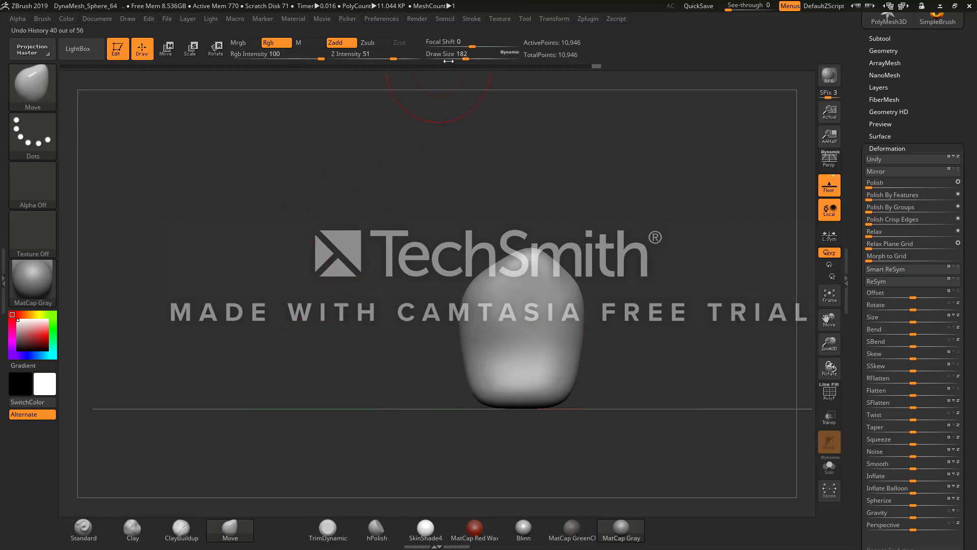
pyautogui.click(450, 59)
pyautogui.moveTo(441, 108)
pyautogui.mouseDown()
pyautogui.moveTo(442, 186)
pyautogui.moveTo(403, 270)
pyautogui.mouseUp()
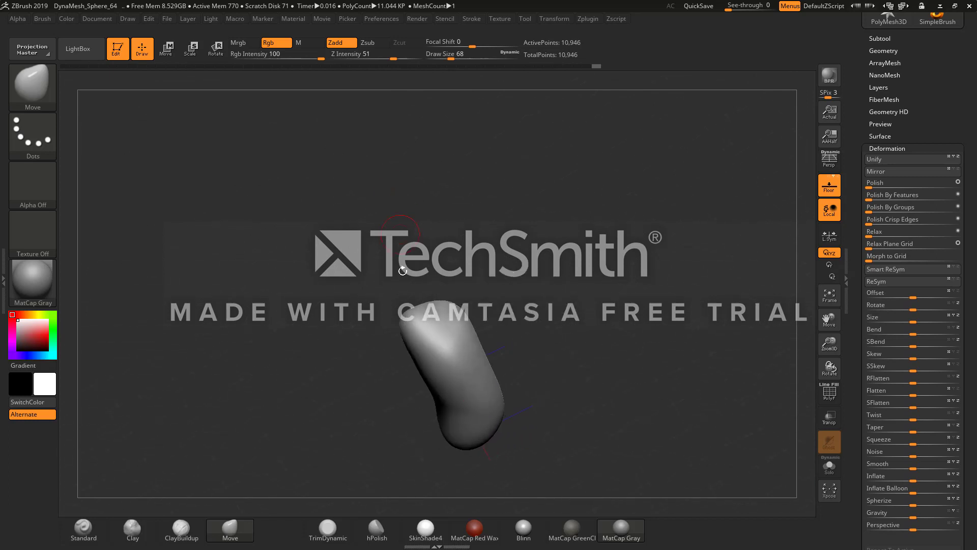
pyautogui.moveTo(439, 338)
pyautogui.keyDown('ctrl'); pyautogui.mouseDown()
pyautogui.moveTo(386, 362)
pyautogui.moveTo(377, 385)
pyautogui.moveTo(373, 369)
pyautogui.mouseUp(); pyautogui.keyUp('ctrl')
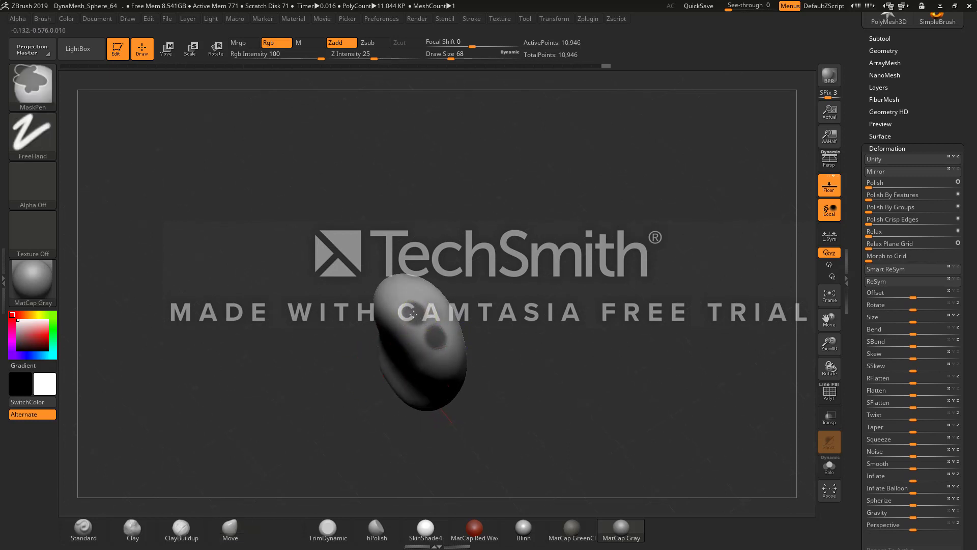
pyautogui.moveTo(495, 322)
pyautogui.mouseDown()
pyautogui.moveTo(415, 290)
pyautogui.moveTo(507, 355)
pyautogui.moveTo(534, 358)
pyautogui.mouseUp()
pyautogui.keyDown('ctrl'); pyautogui.moveTo(391, 294); pyautogui.dragTo(389, 288); pyautogui.keyUp('ctrl')
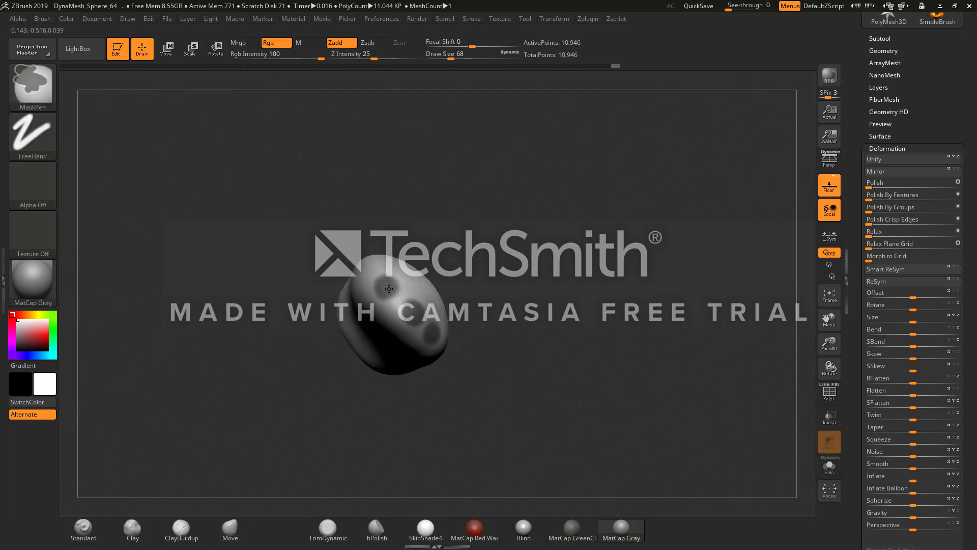
pyautogui.moveTo(479, 325); pyautogui.dragTo(532, 330)
pyautogui.keyDown('ctrl'); pyautogui.moveTo(368, 261); pyautogui.dragTo(361, 262); pyautogui.keyUp('ctrl')
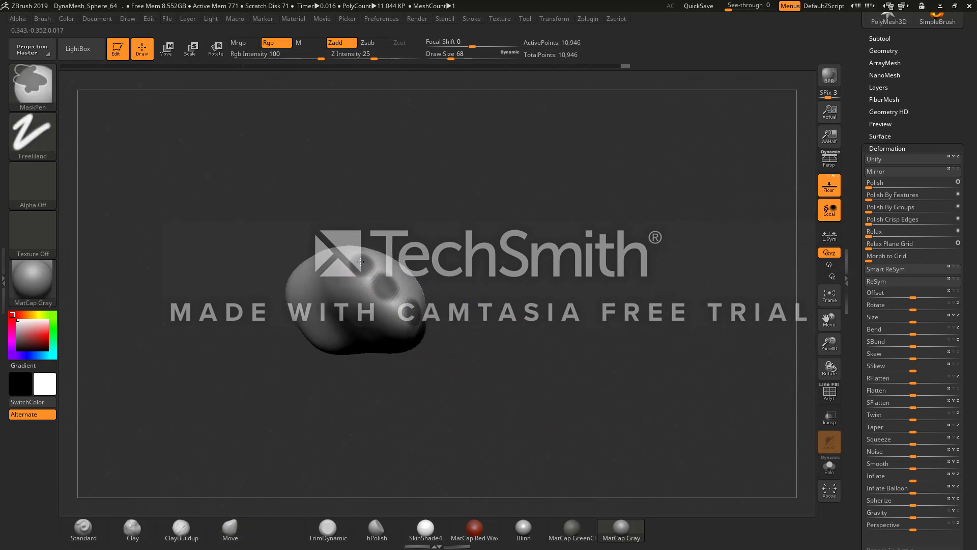
pyautogui.moveTo(473, 315); pyautogui.dragTo(438, 321)
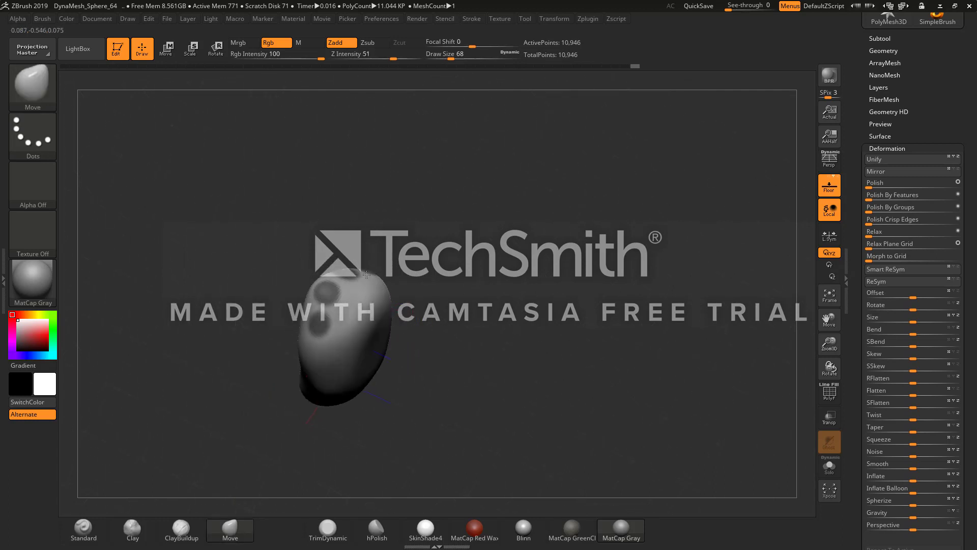
pyautogui.keyDown('shift'); pyautogui.moveTo(366, 275); pyautogui.dragTo(380, 249); pyautogui.keyUp('shift')
pyautogui.moveTo(491, 346); pyautogui.dragTo(390, 267)
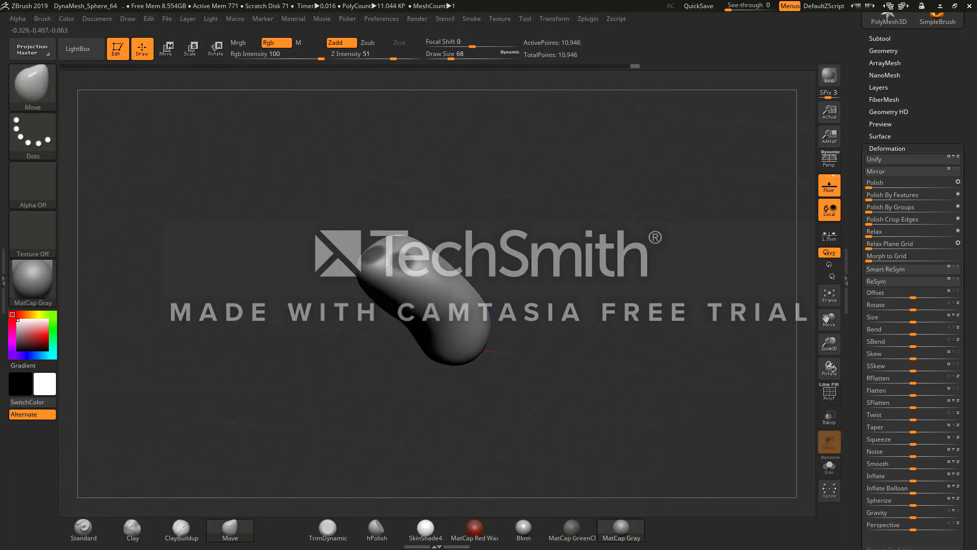
# Step: Try to mask a round thumb spot on the lower side of the palm
pyautogui.moveTo(391, 266)
pyautogui.mouseDown(button='right')
pyautogui.moveTo(364, 355)
pyautogui.moveTo(381, 335)
pyautogui.mouseUp(button='right')
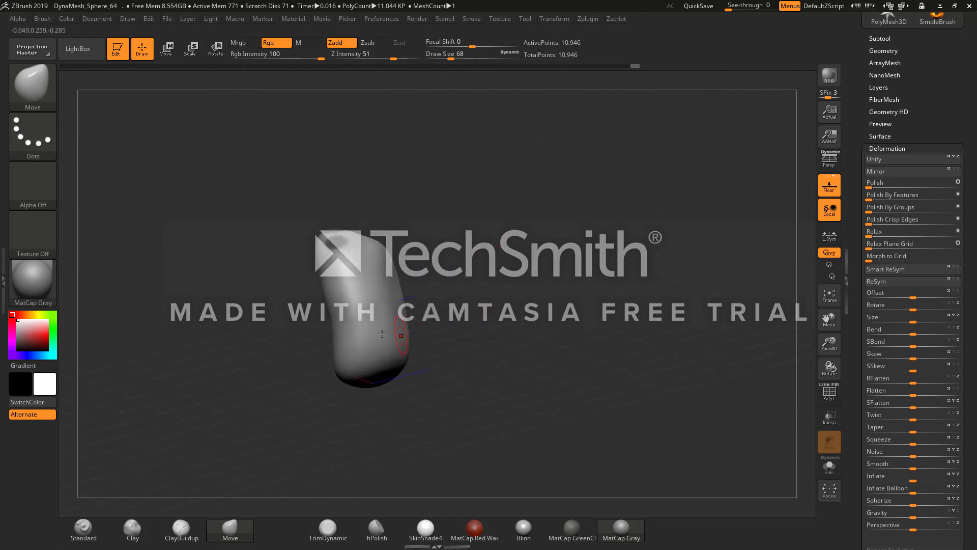
pyautogui.press('ctrl')
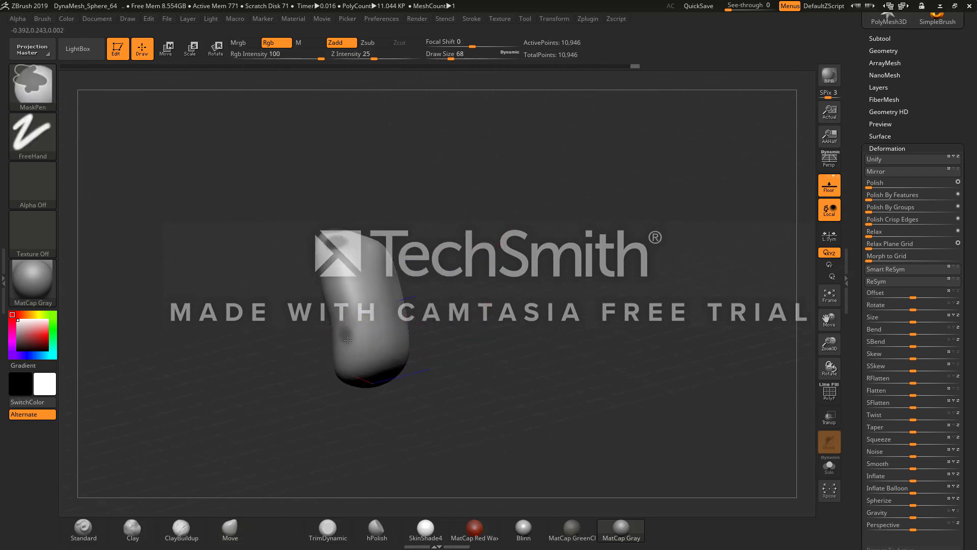
pyautogui.moveTo(345, 341)
pyautogui.mouseDown(button='right')
pyautogui.moveTo(371, 318)
pyautogui.moveTo(383, 335)
pyautogui.moveTo(301, 338)
pyautogui.mouseUp(button='right')
pyautogui.keyDown('shift'); pyautogui.moveTo(348, 338); pyautogui.dragTo(350, 344); pyautogui.keyUp('shift')
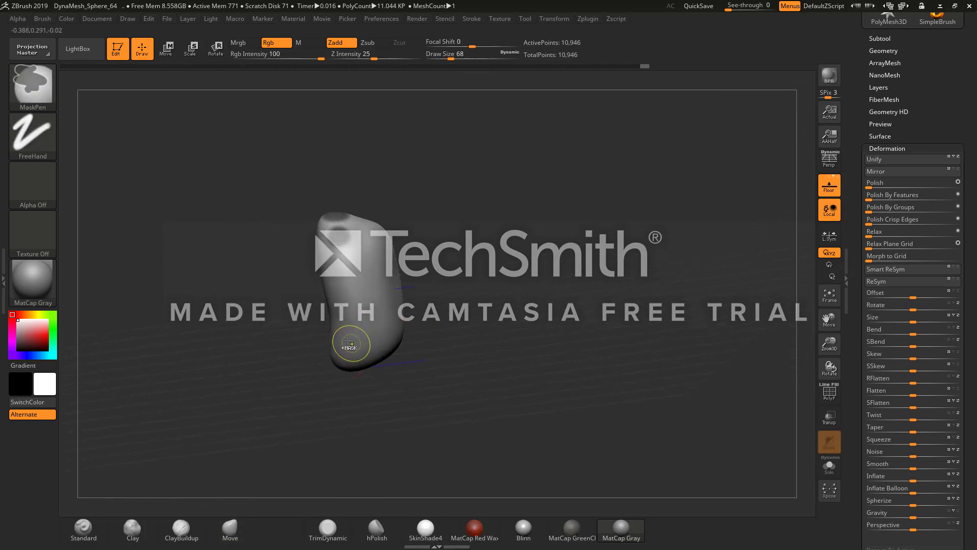
pyautogui.moveTo(304, 321)
pyautogui.mouseDown(button='right')
pyautogui.moveTo(277, 359)
pyautogui.moveTo(252, 324)
pyautogui.mouseUp(button='right')
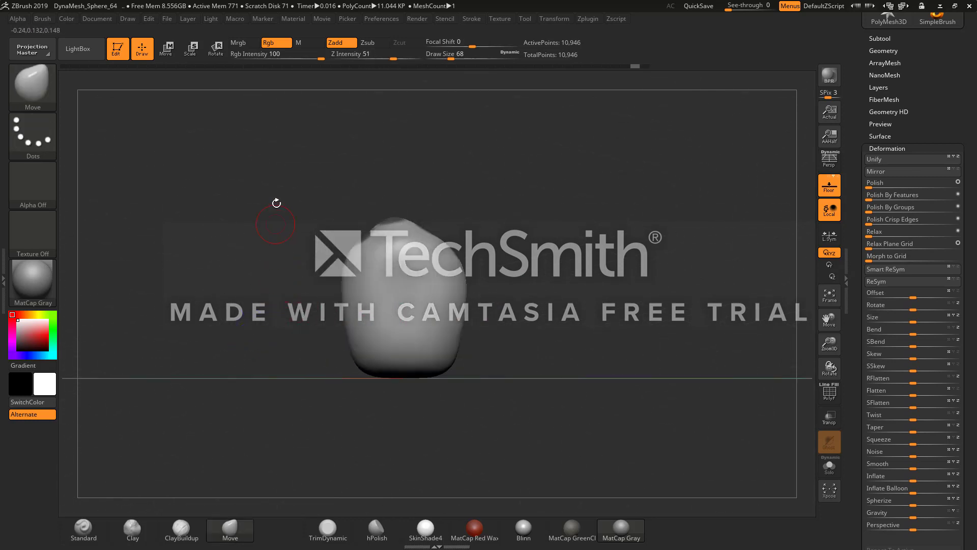
# Step: Invert the mask and pull four fingers up out of the palm with the Move gizmo, lowering them slightly to adjust their length
pyautogui.click(166, 50)
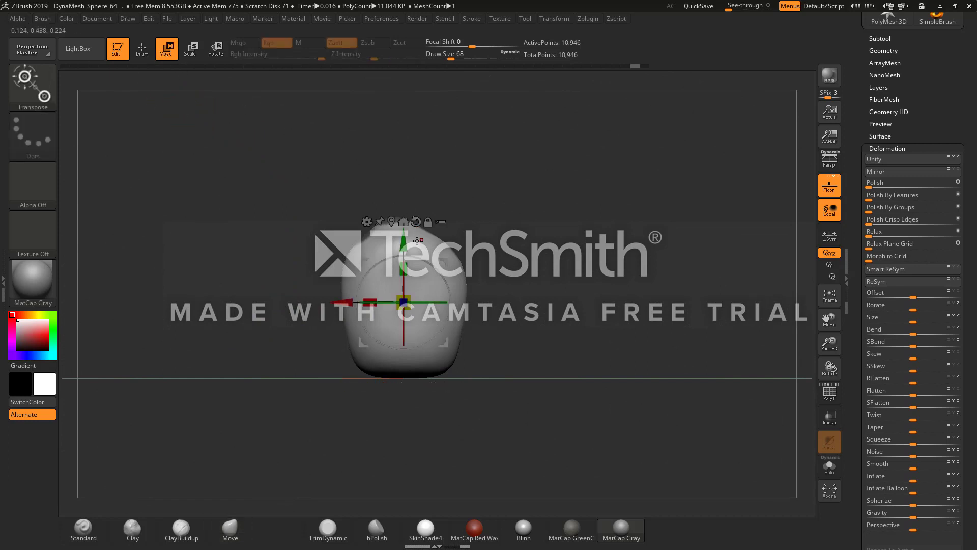
pyautogui.moveTo(404, 241); pyautogui.dragTo(404, 219)
pyautogui.hotkey('ctrl', 'z')
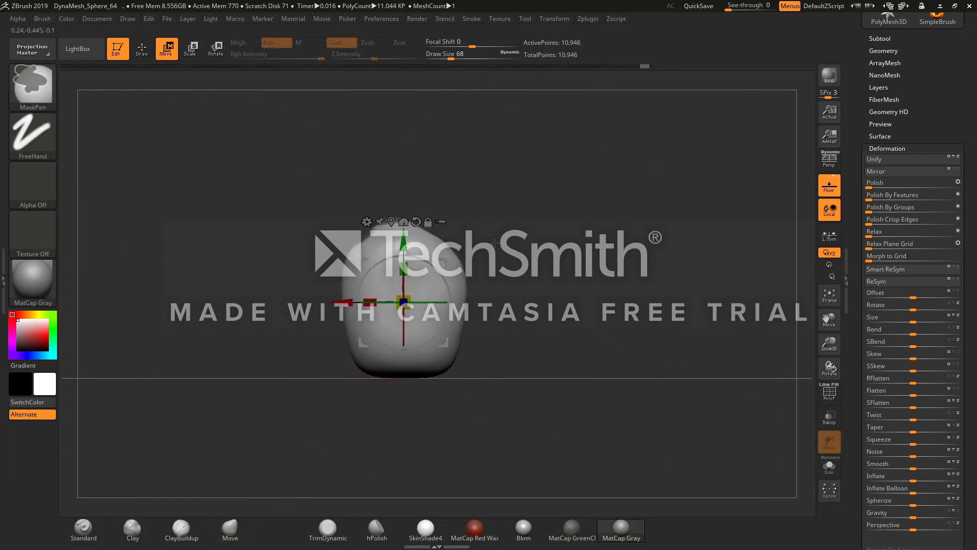
pyautogui.keyDown('ctrl'); pyautogui.click(495, 243); pyautogui.keyUp('ctrl')
pyautogui.hotkey('ctrl', 'z')
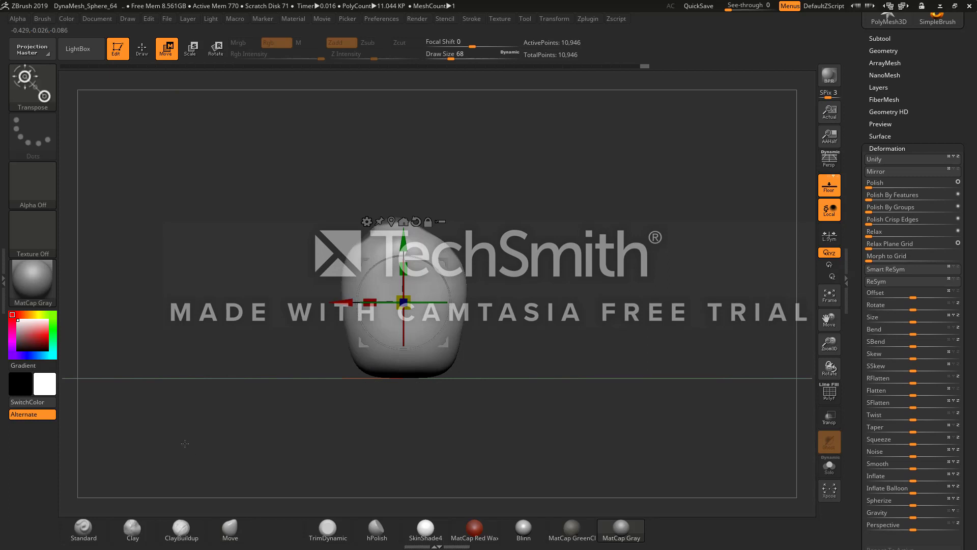
pyautogui.moveTo(185, 444); pyautogui.dragTo(227, 467)
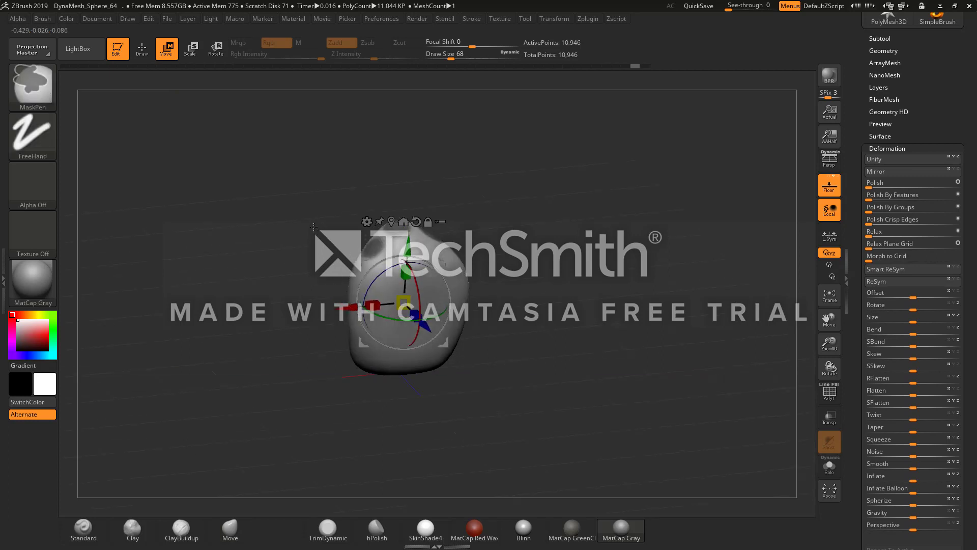
pyautogui.keyDown('ctrl'); pyautogui.click(326, 240); pyautogui.keyUp('ctrl')
pyautogui.moveTo(422, 248); pyautogui.dragTo(387, 143)
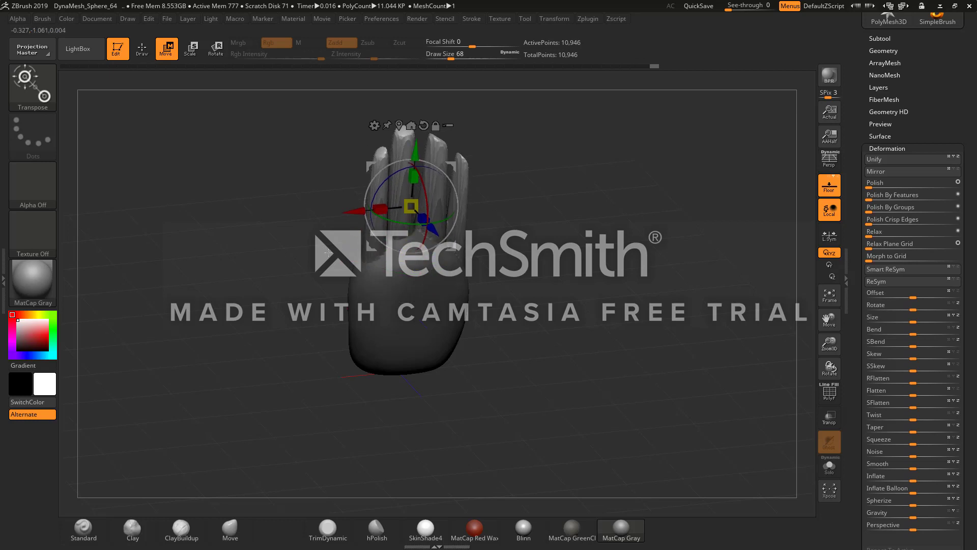
pyautogui.keyDown('shift'); pyautogui.moveTo(311, 279); pyautogui.dragTo(304, 289); pyautogui.keyUp('shift')
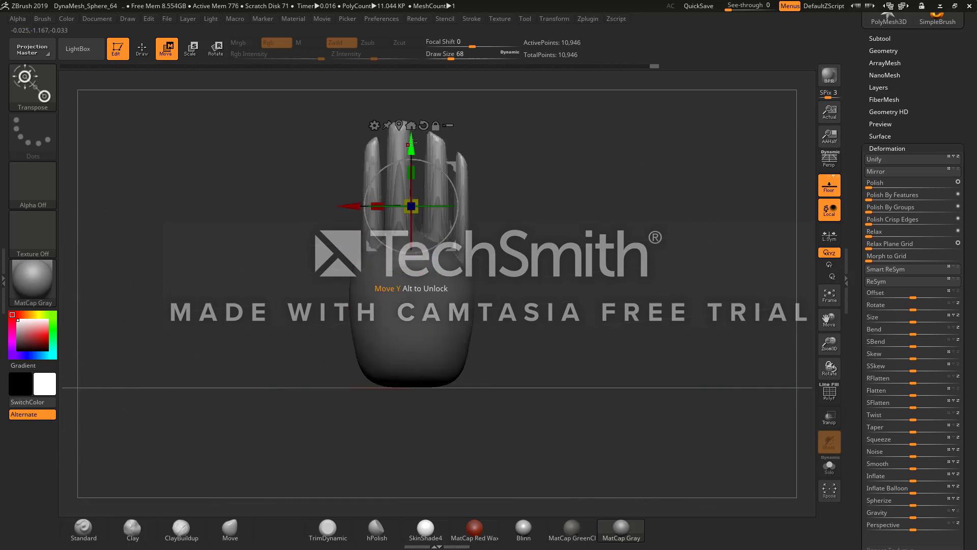
pyautogui.moveTo(414, 144); pyautogui.dragTo(415, 157)
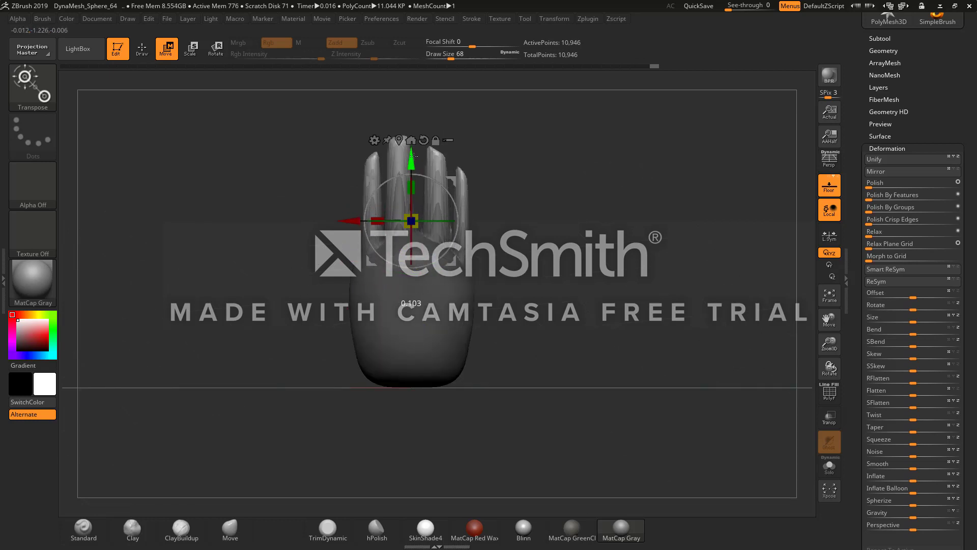
# Step: Return to the Move brush, set the Draw Size to 149 and clear the mask from the hand
pyautogui.click(230, 528)
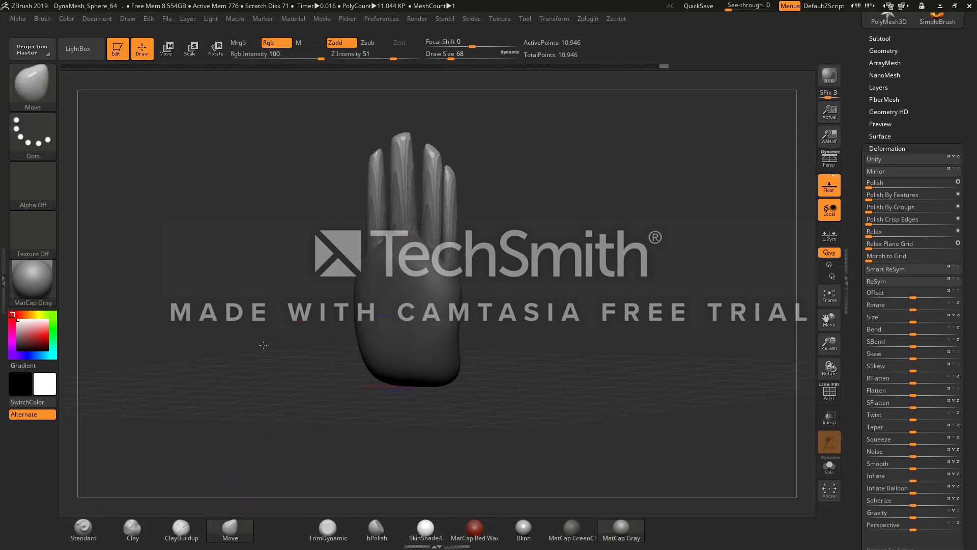
pyautogui.moveTo(306, 334); pyautogui.dragTo(352, 343)
pyautogui.moveTo(355, 339)
pyautogui.mouseDown()
pyautogui.moveTo(337, 328)
pyautogui.moveTo(351, 327)
pyautogui.mouseUp()
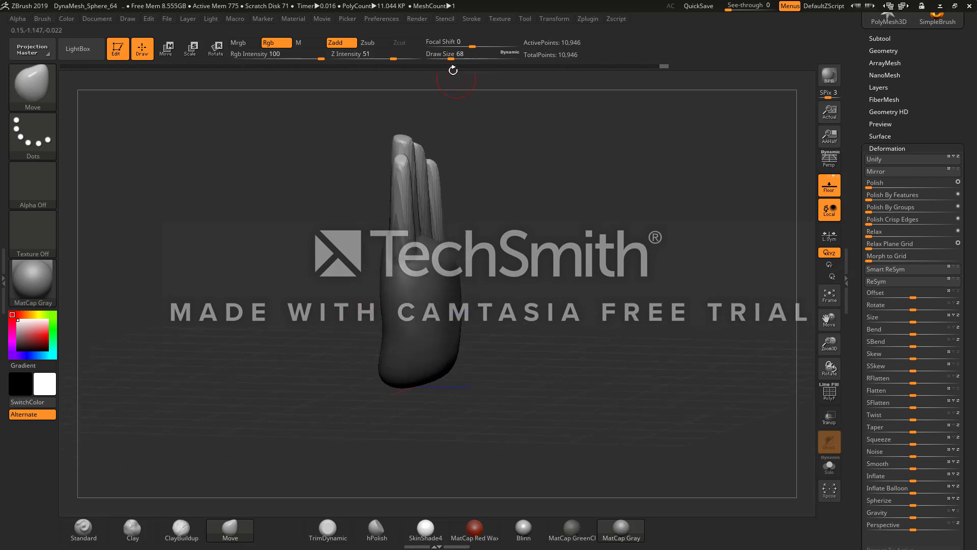
pyautogui.click(462, 57)
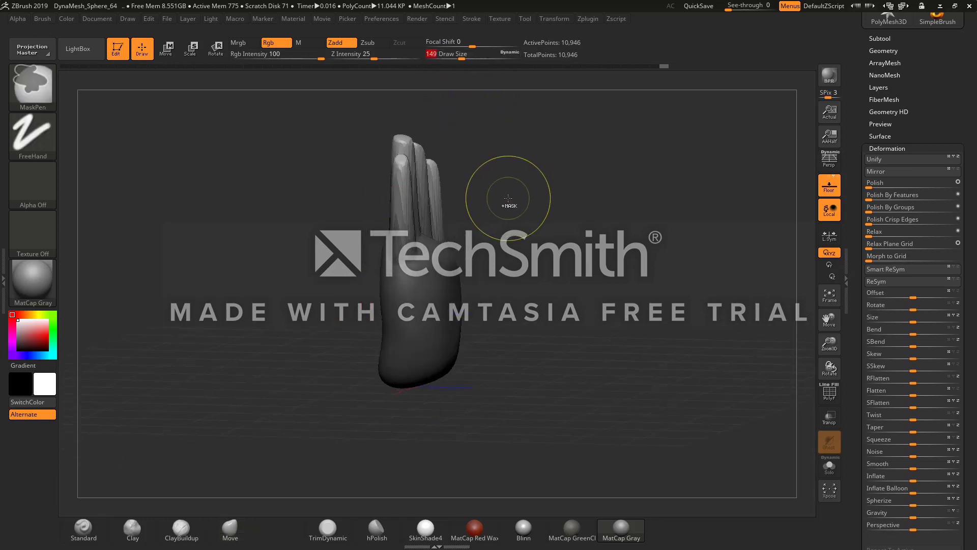
pyautogui.hotkey('ctrl', 'a')
pyautogui.moveTo(509, 199)
pyautogui.keyDown('ctrl'); pyautogui.mouseDown()
pyautogui.moveTo(521, 201)
pyautogui.moveTo(495, 220)
pyautogui.moveTo(512, 207)
pyautogui.mouseUp(); pyautogui.keyUp('ctrl')
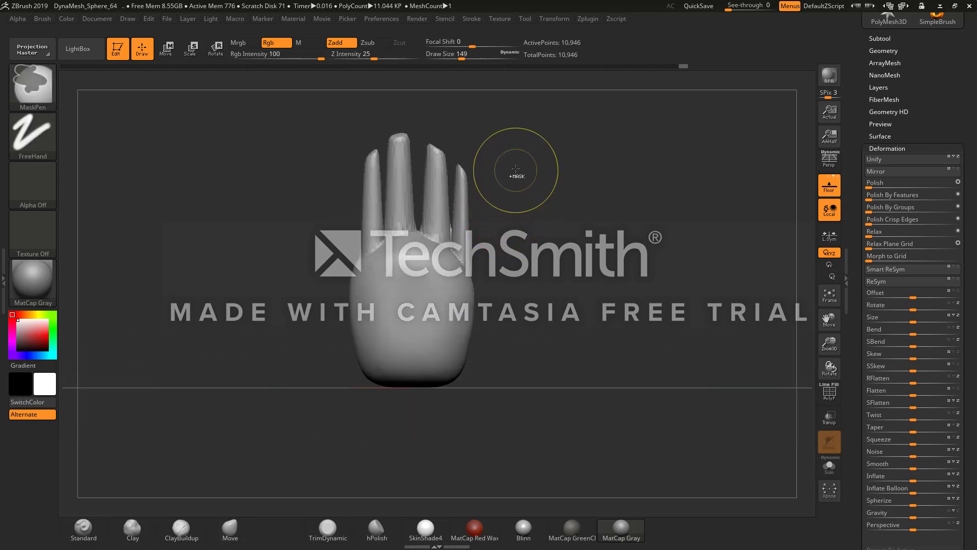
pyautogui.hotkey('ctrl', 'z')
pyautogui.hotkey('ctrl', 'shift', 'z')
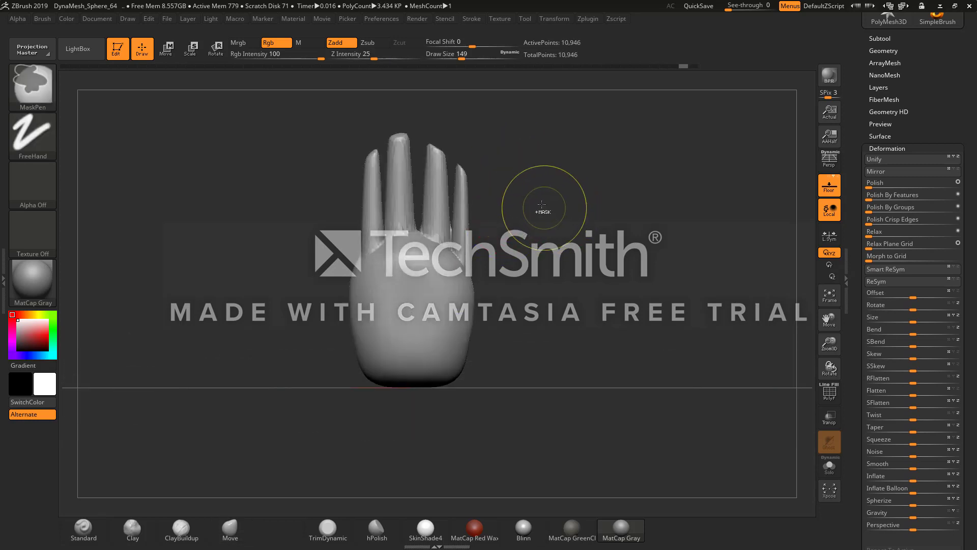
# Step: Collapse the Deformation settings, set the Draw Size to 593 and try to remesh the hand
pyautogui.click(882, 149)
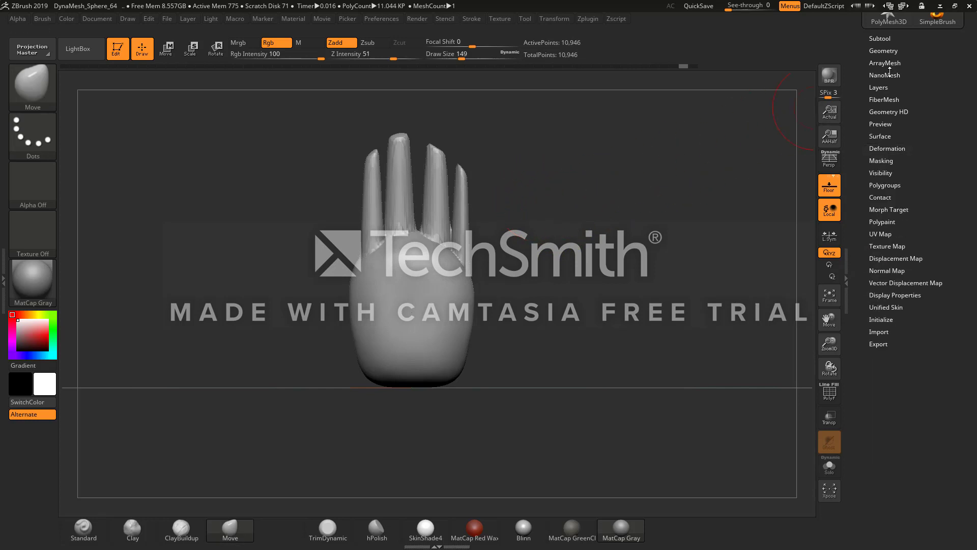
pyautogui.moveTo(466, 56); pyautogui.dragTo(496, 56)
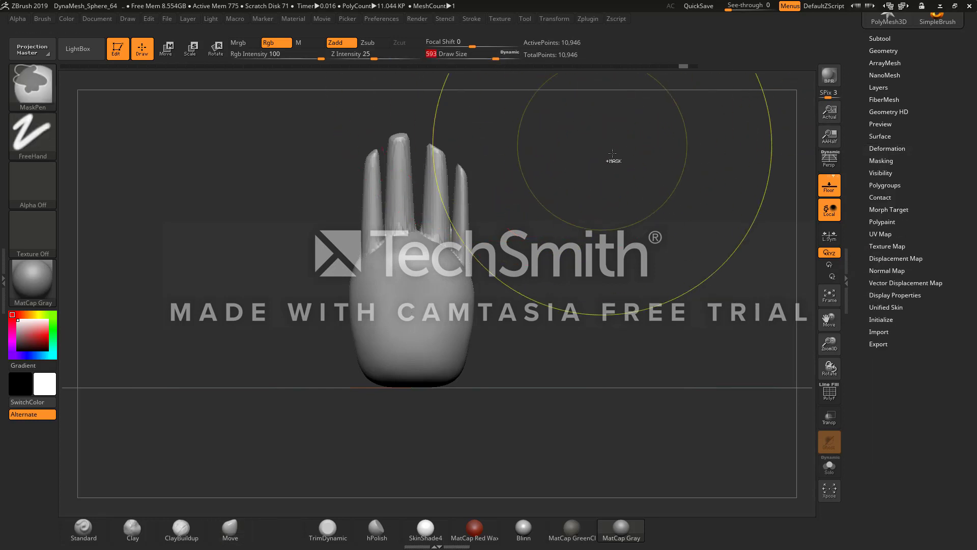
pyautogui.keyDown('ctrl'); pyautogui.moveTo(612, 159); pyautogui.dragTo(661, 216); pyautogui.keyUp('ctrl')
pyautogui.press('d')
# Step: Set the DynaMesh resolution to 216 and remesh the hand
pyautogui.moveTo(916, 81); pyautogui.dragTo(916, 162)
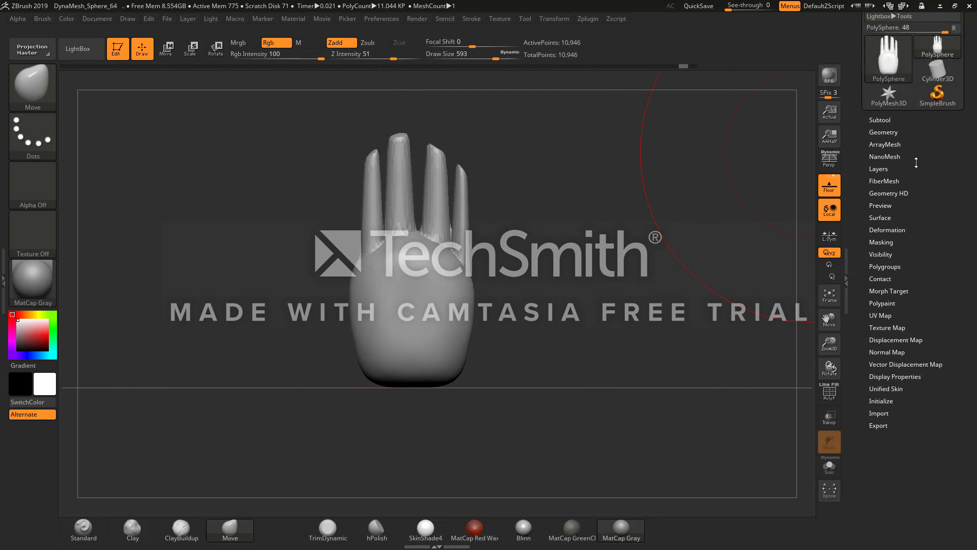
pyautogui.click(886, 132)
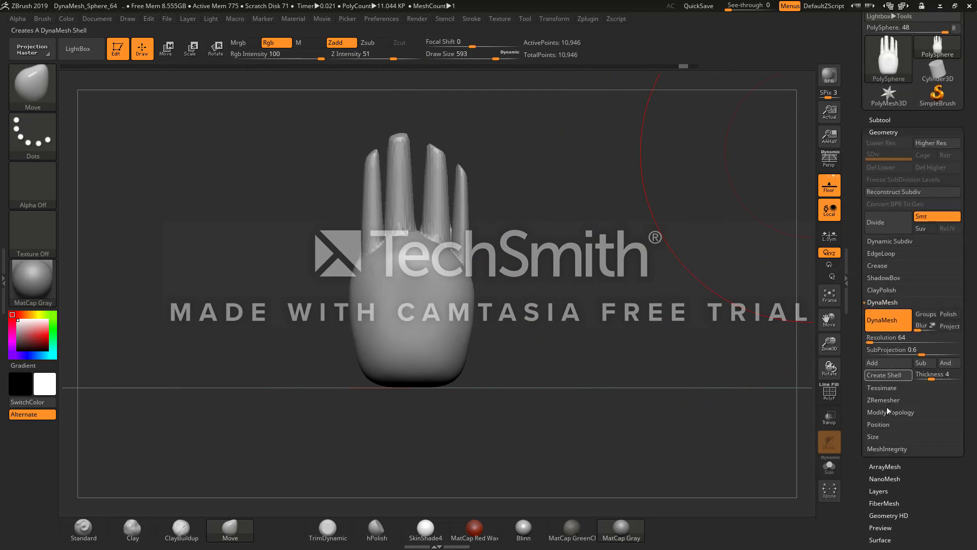
pyautogui.scroll(-2, 898, 459)
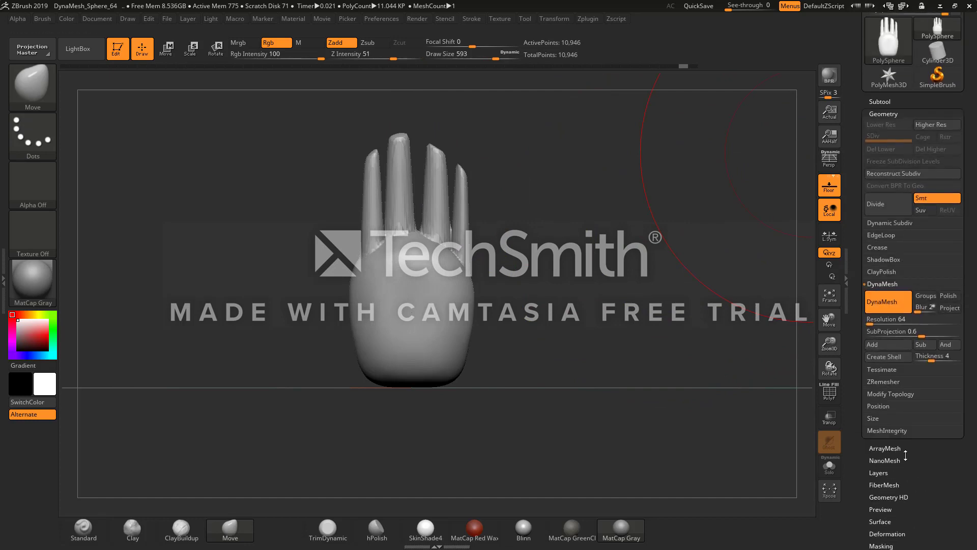
pyautogui.click(872, 319)
pyautogui.write('240')
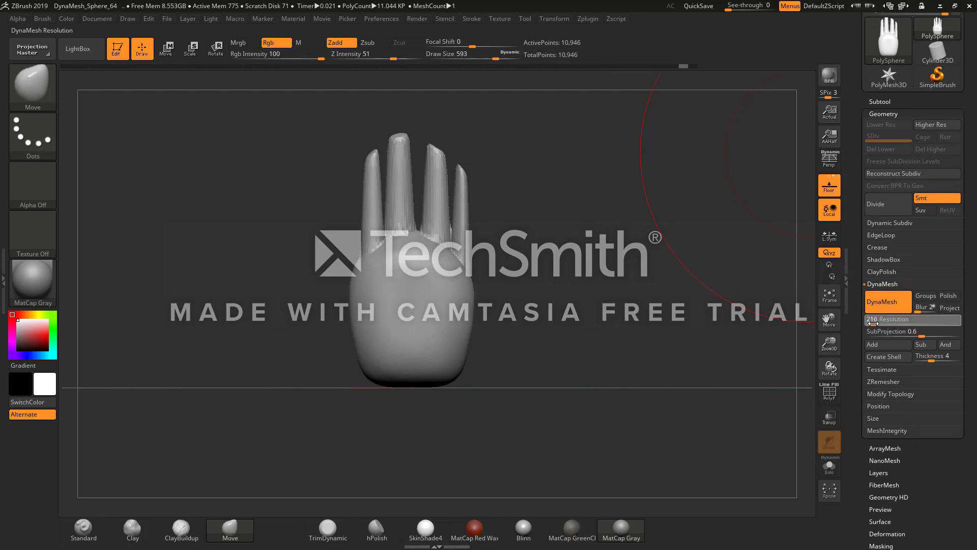
pyautogui.press('Return')
pyautogui.keyDown('ctrl'); pyautogui.moveTo(600, 275); pyautogui.dragTo(610, 275); pyautogui.keyUp('ctrl')
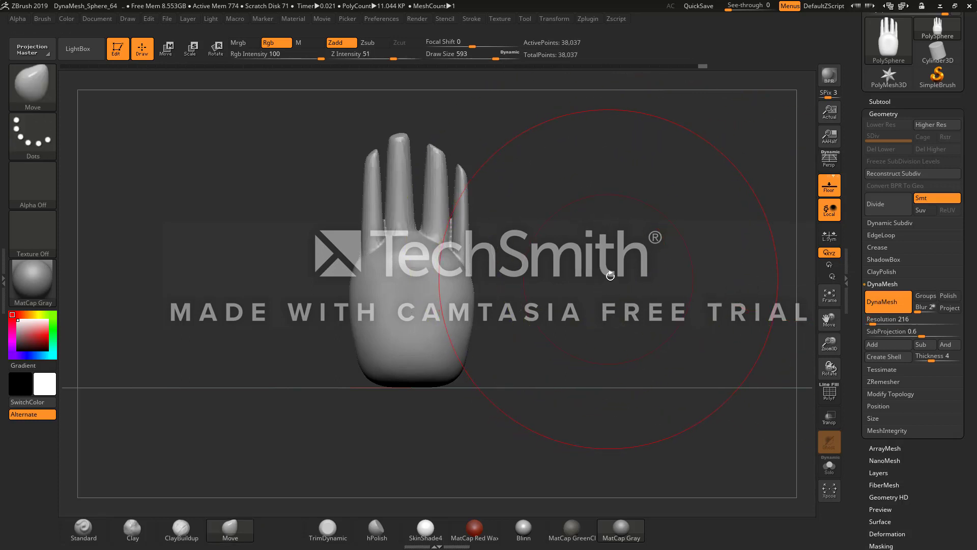
# Step: Set the Draw Size to 120, mask the little finger with MaskLasso and invert the mask so only that finger is editable
pyautogui.moveTo(495, 59); pyautogui.dragTo(458, 66)
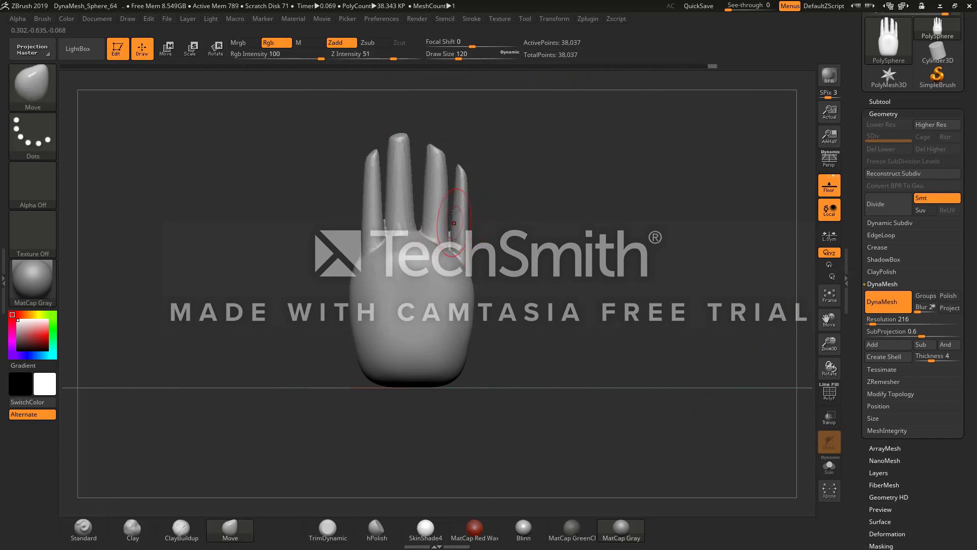
pyautogui.press('ctrl')
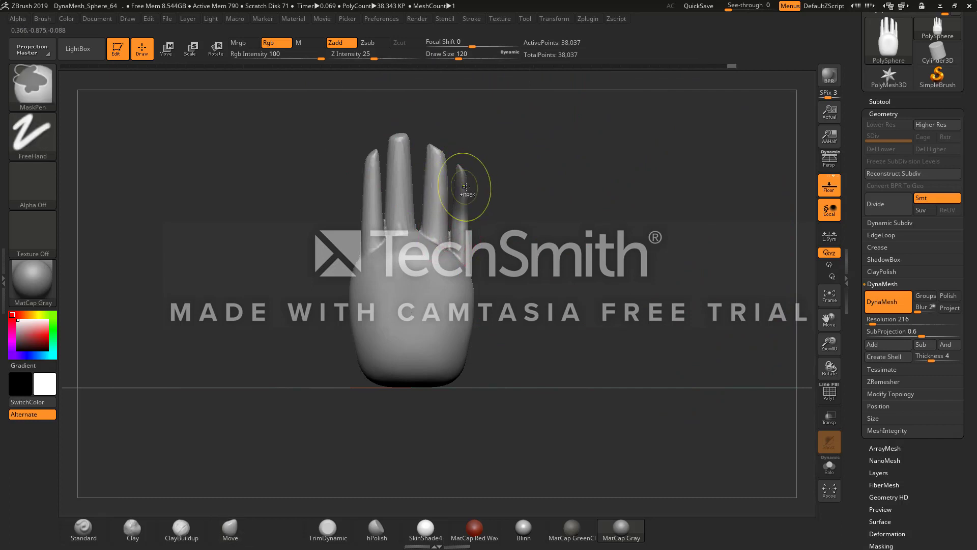
pyautogui.click(49, 99)
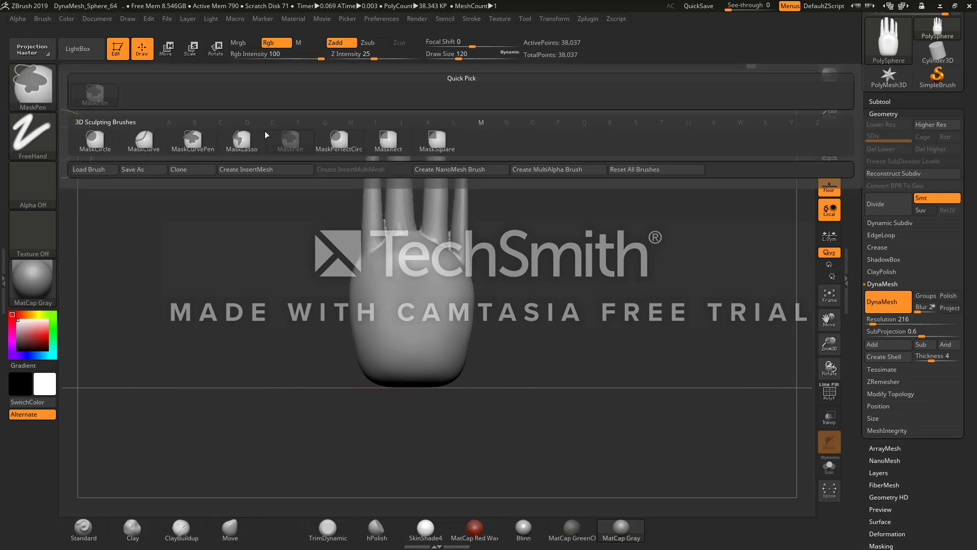
pyautogui.click(242, 141)
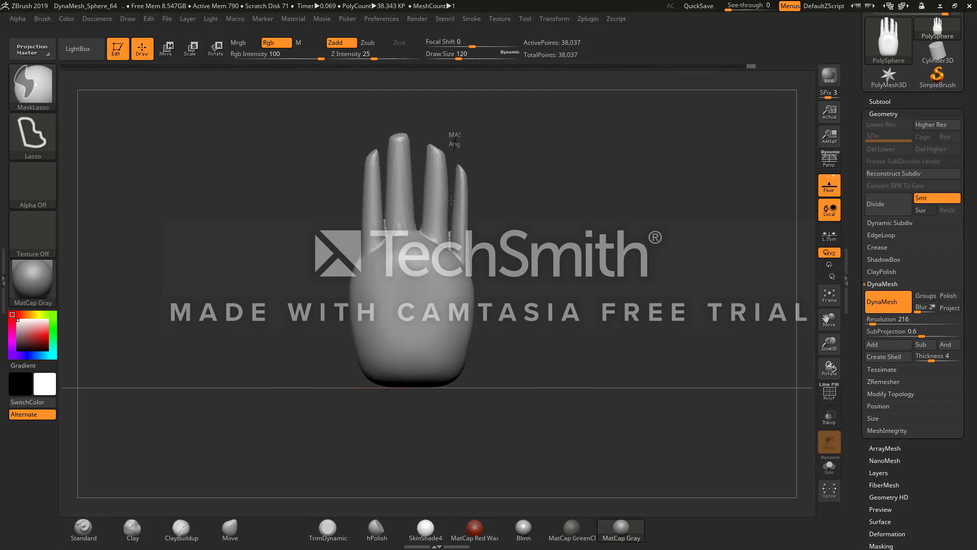
pyautogui.moveTo(461, 257)
pyautogui.keyDown('ctrl'); pyautogui.mouseDown()
pyautogui.moveTo(487, 152)
pyautogui.moveTo(477, 145)
pyautogui.mouseUp(); pyautogui.keyUp('ctrl')
pyautogui.keyDown('ctrl'); pyautogui.click(505, 196); pyautogui.keyUp('ctrl')
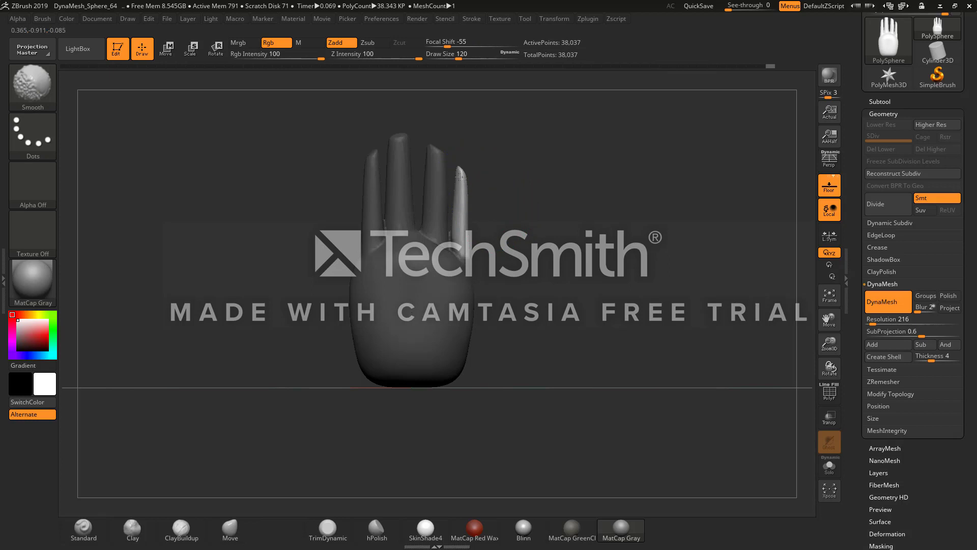
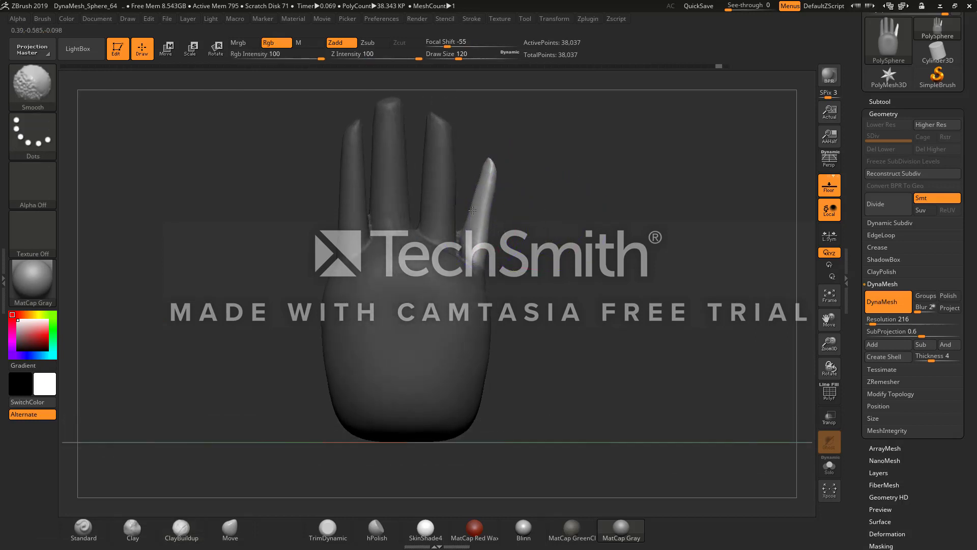
# Step: Smooth the unmasked little finger and build up its fingertip and length with the ClayBuildup brush
pyautogui.keyDown('shift'); pyautogui.moveTo(472, 210); pyautogui.dragTo(488, 249); pyautogui.keyUp('shift')
pyautogui.moveTo(580, 230); pyautogui.dragTo(209, 236)
pyautogui.moveTo(552, 175)
pyautogui.mouseDown()
pyautogui.moveTo(474, 198)
pyautogui.moveTo(505, 205)
pyautogui.mouseUp()
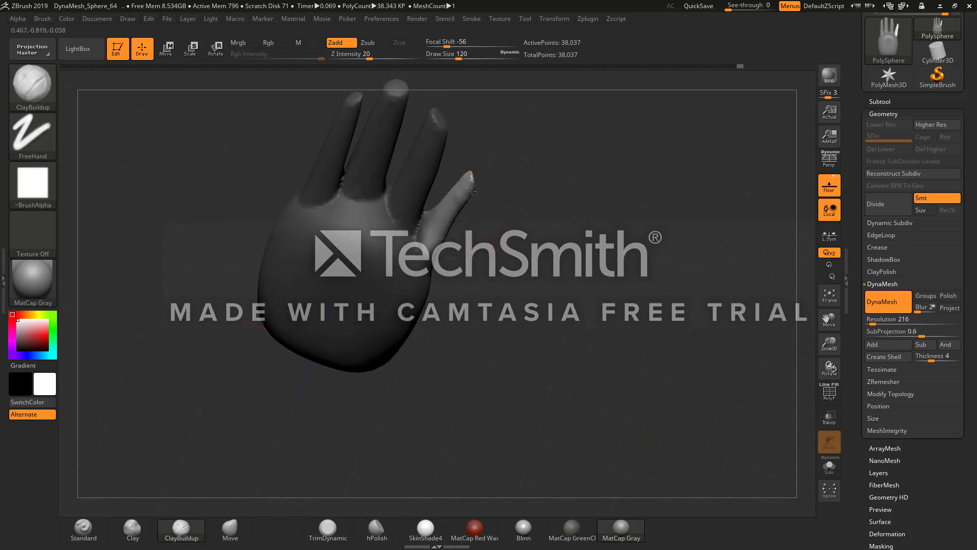
pyautogui.moveTo(489, 191)
pyautogui.mouseDown()
pyautogui.moveTo(479, 179)
pyautogui.moveTo(468, 198)
pyautogui.mouseUp()
pyautogui.keyDown('shift'); pyautogui.moveTo(499, 197); pyautogui.dragTo(505, 196); pyautogui.keyUp('shift')
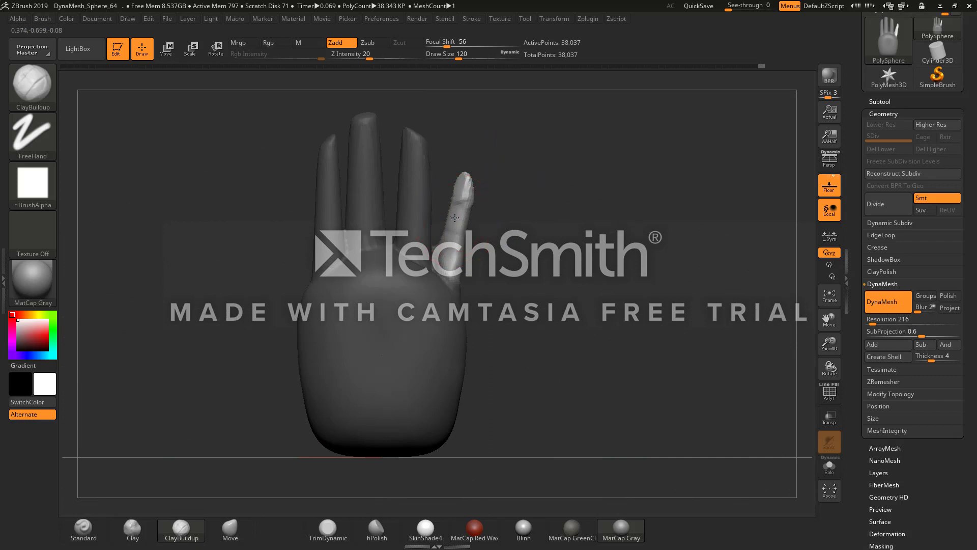
pyautogui.moveTo(455, 218); pyautogui.dragTo(453, 250)
pyautogui.press('shift')
# Step: Place the transform gizmo at the little finger's base and align its axis along the finger
pyautogui.click(167, 46)
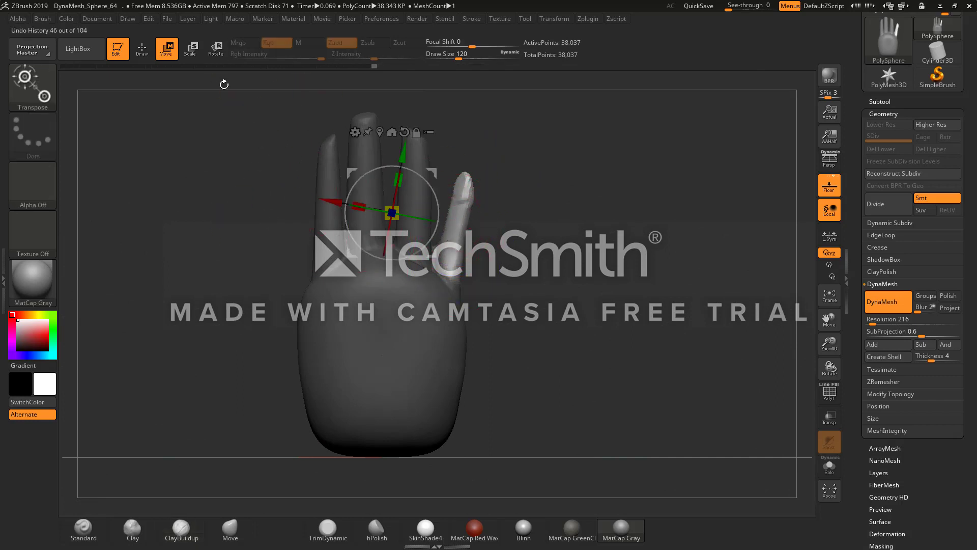
pyautogui.click(453, 271)
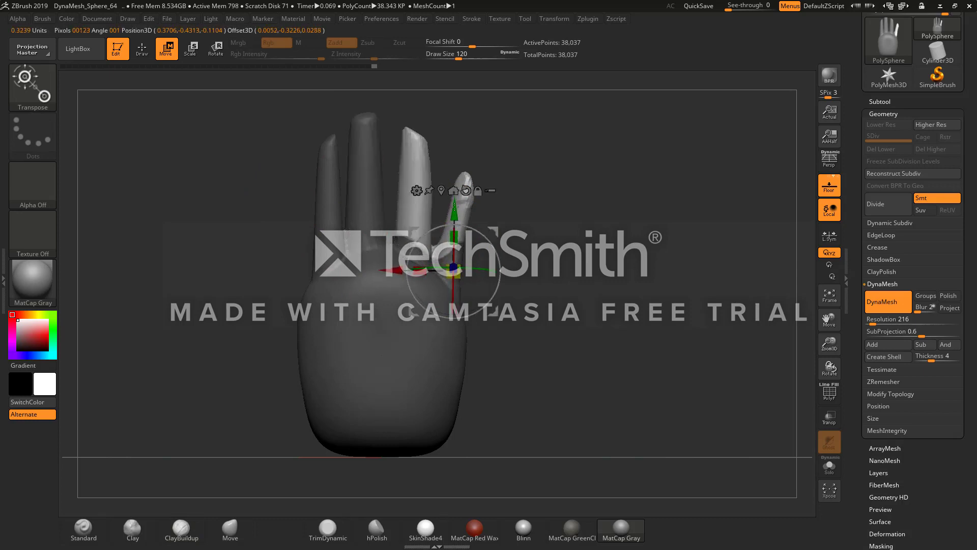
pyautogui.keyDown('ctrl'); pyautogui.moveTo(455, 207); pyautogui.dragTo(456, 181); pyautogui.keyUp('ctrl')
pyautogui.moveTo(580, 203); pyautogui.dragTo(573, 227)
pyautogui.keyDown('shift'); pyautogui.moveTo(530, 271); pyautogui.dragTo(535, 271); pyautogui.keyUp('shift')
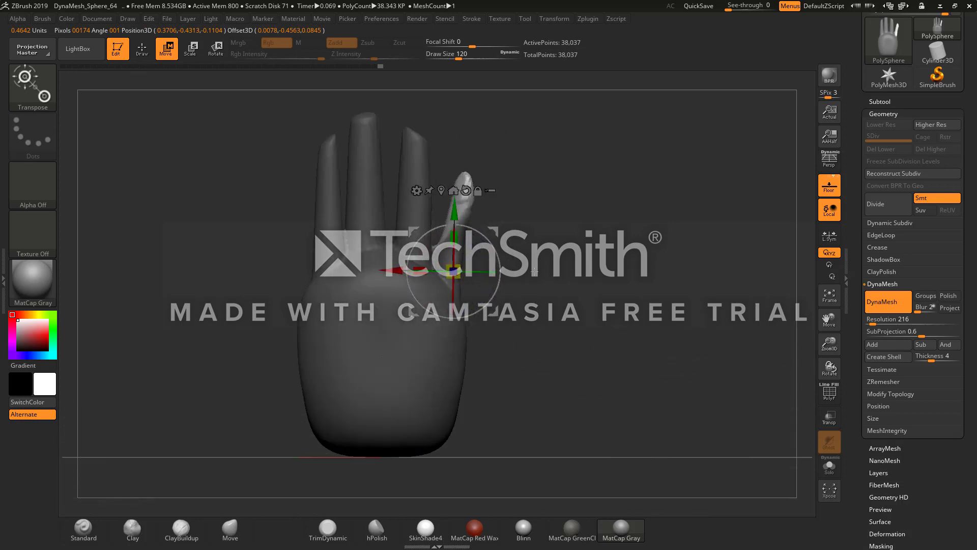
pyautogui.click(392, 212)
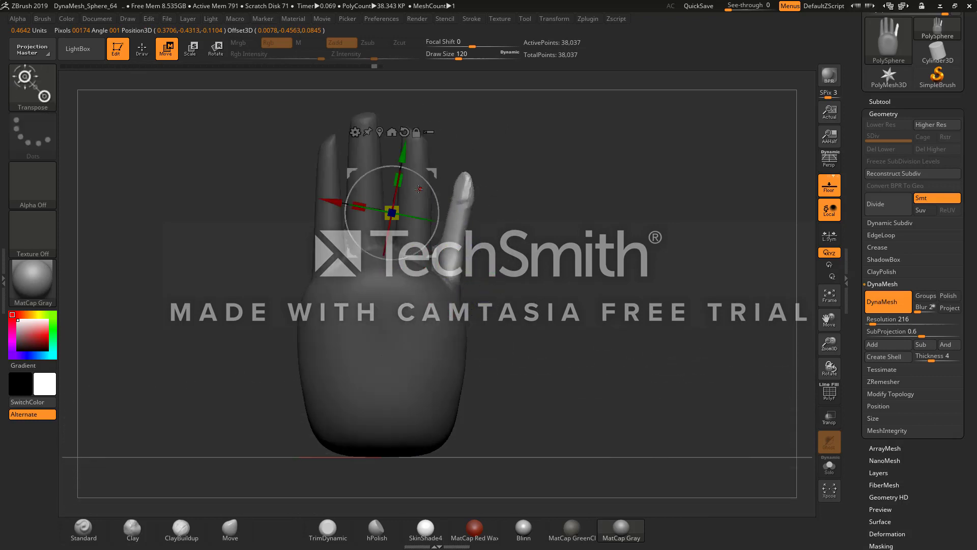
pyautogui.moveTo(420, 178); pyautogui.dragTo(440, 209)
pyautogui.press('ctrl')
pyautogui.hotkey('ctrl', 'z')
pyautogui.moveTo(453, 266); pyautogui.dragTo(480, 200)
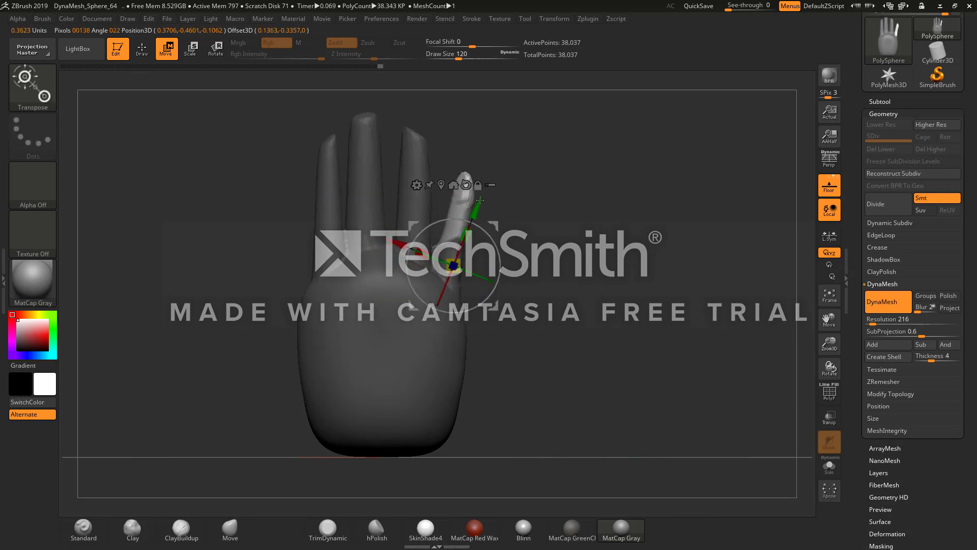
# Step: Clear the hand's mask, mask the little finger again with MaskLasso and invert the mask
pyautogui.keyDown('ctrl'); pyautogui.click(382, 355); pyautogui.keyUp('ctrl')
pyautogui.keyDown('ctrl'); pyautogui.click(267, 376); pyautogui.keyUp('ctrl')
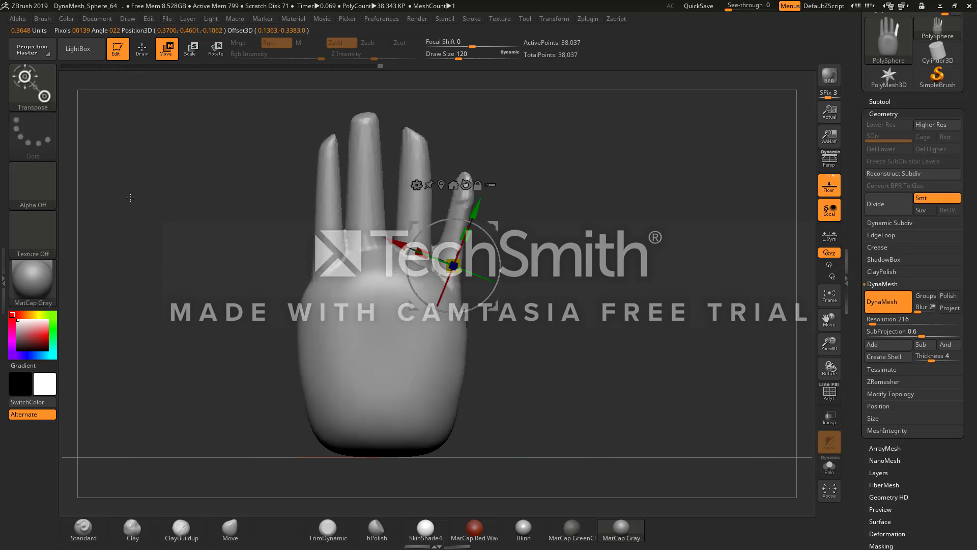
pyautogui.press('q')
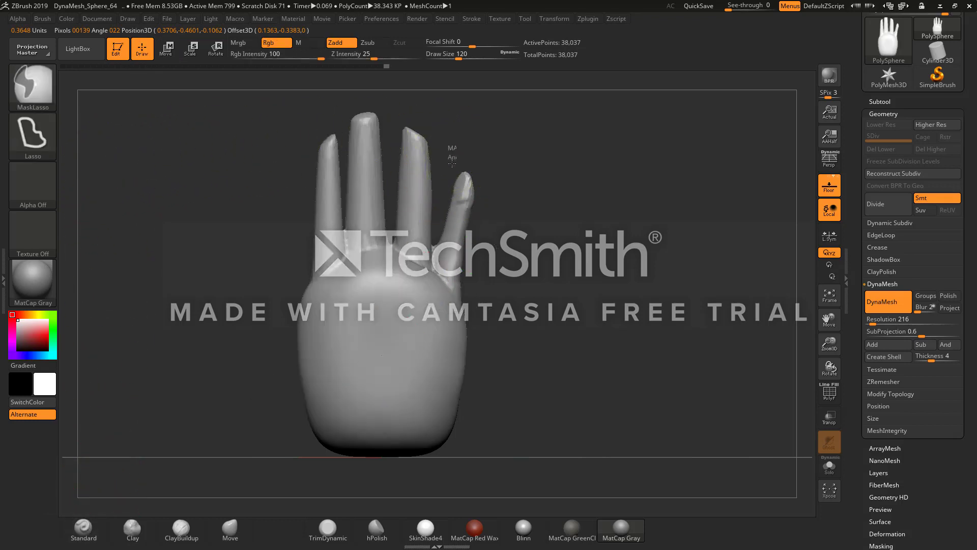
pyautogui.moveTo(435, 245)
pyautogui.keyDown('ctrl'); pyautogui.mouseDown()
pyautogui.moveTo(465, 272)
pyautogui.moveTo(495, 173)
pyautogui.mouseUp(); pyautogui.keyUp('ctrl')
pyautogui.keyDown('ctrl'); pyautogui.click(519, 201); pyautogui.keyUp('ctrl')
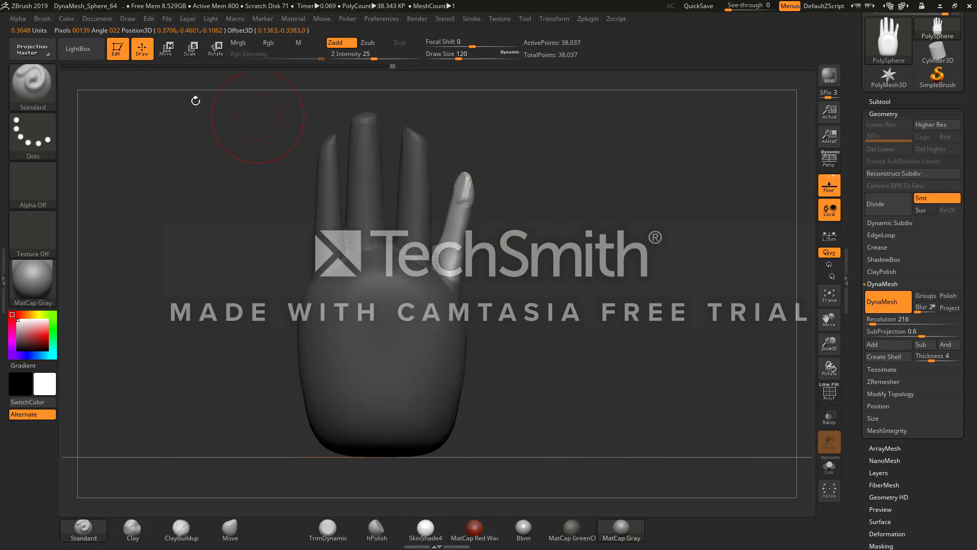
# Step: Rotate the little finger outward around its base, away from the ring finger
pyautogui.click(216, 49)
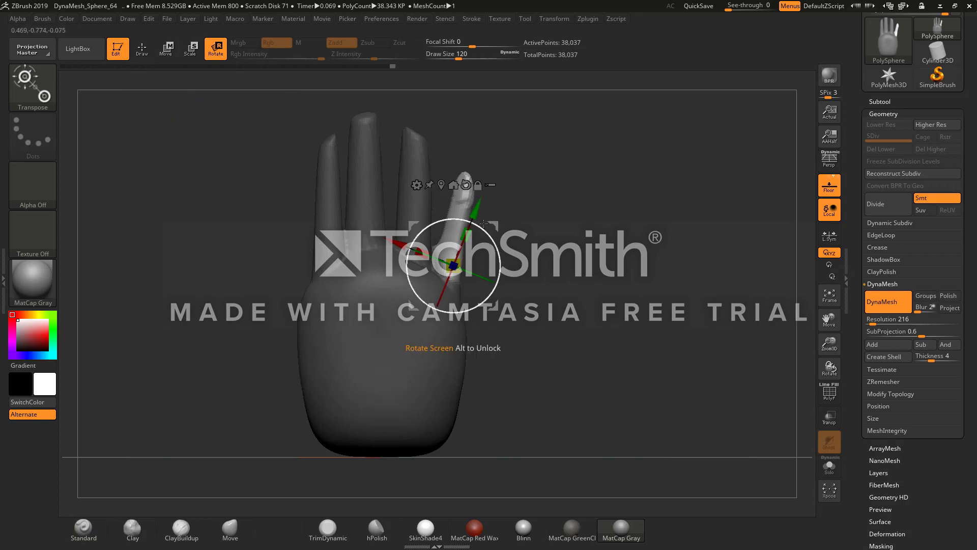
pyautogui.moveTo(489, 232); pyautogui.dragTo(498, 209)
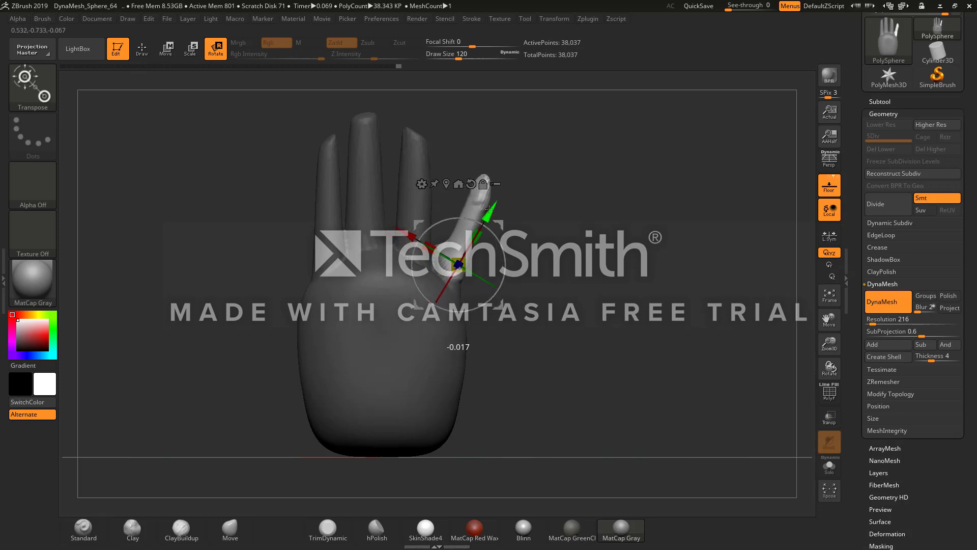
pyautogui.moveTo(406, 230); pyautogui.dragTo(405, 227)
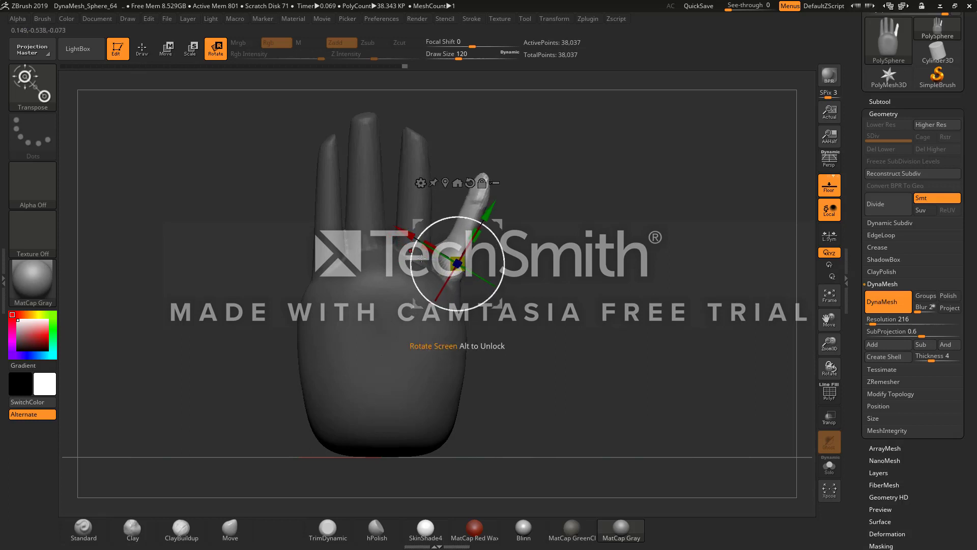
# Step: Set the Move brush's Draw Size to 62 and reshape the unmasked little finger around its base
pyautogui.click(232, 528)
pyautogui.keyDown('ctrl'); pyautogui.click(239, 437); pyautogui.keyUp('ctrl')
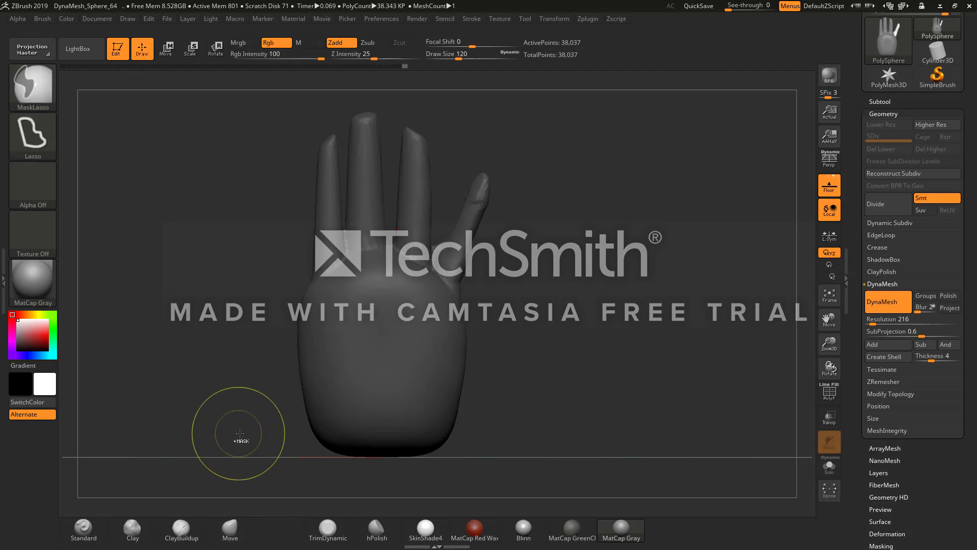
pyautogui.keyDown('ctrl'); pyautogui.click(244, 438); pyautogui.keyUp('ctrl')
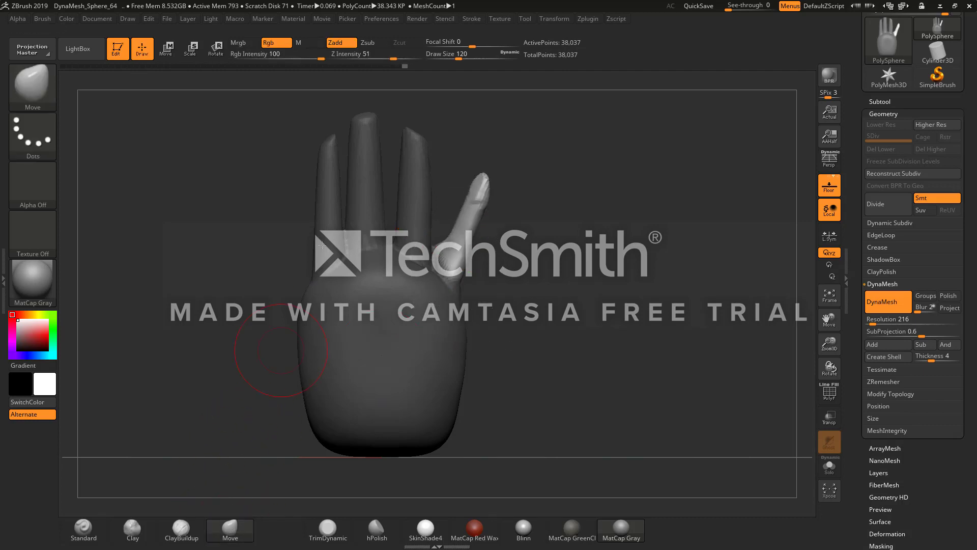
pyautogui.moveTo(459, 57); pyautogui.dragTo(449, 58)
pyautogui.moveTo(444, 168)
pyautogui.mouseDown()
pyautogui.moveTo(444, 226)
pyautogui.moveTo(515, 362)
pyautogui.moveTo(461, 283)
pyautogui.mouseUp()
pyautogui.press('shift')
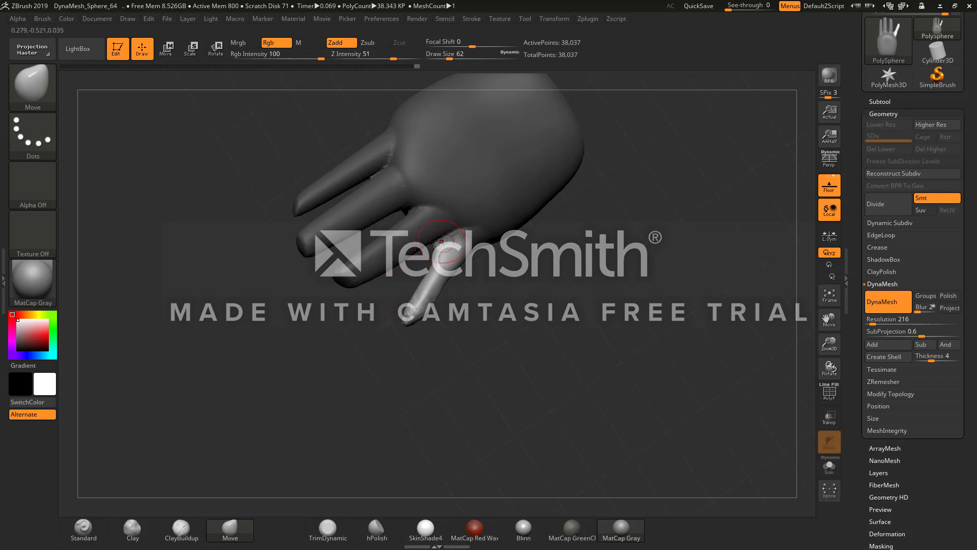
pyautogui.moveTo(485, 305); pyautogui.dragTo(490, 185)
pyautogui.moveTo(444, 356)
pyautogui.mouseDown()
pyautogui.moveTo(502, 224)
pyautogui.moveTo(529, 287)
pyautogui.moveTo(527, 270)
pyautogui.mouseUp()
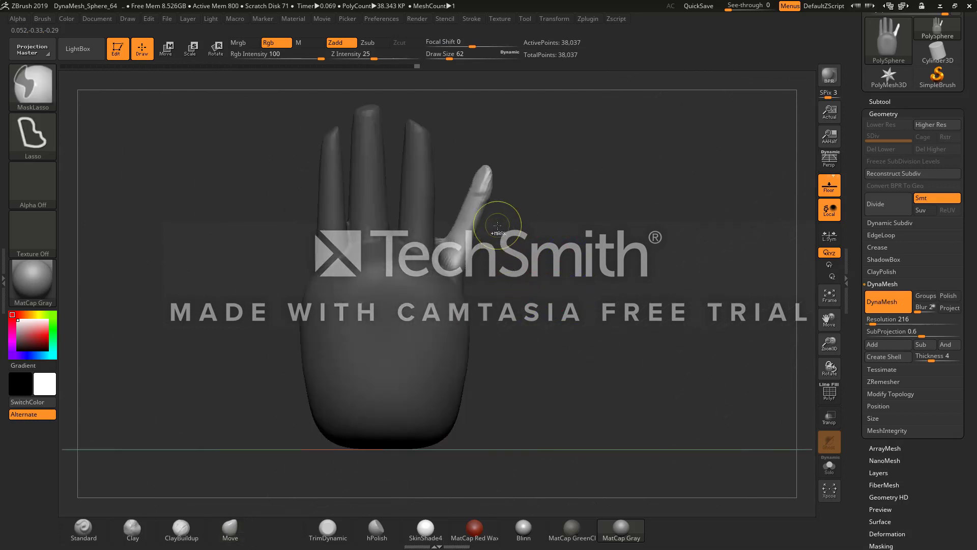
pyautogui.moveTo(524, 234)
pyautogui.mouseDown()
pyautogui.moveTo(474, 230)
pyautogui.moveTo(488, 225)
pyautogui.moveTo(474, 222)
pyautogui.mouseUp()
# Step: Set the Draw Size to 80 and smooth the little finger down to where it meets the palm
pyautogui.click(468, 56)
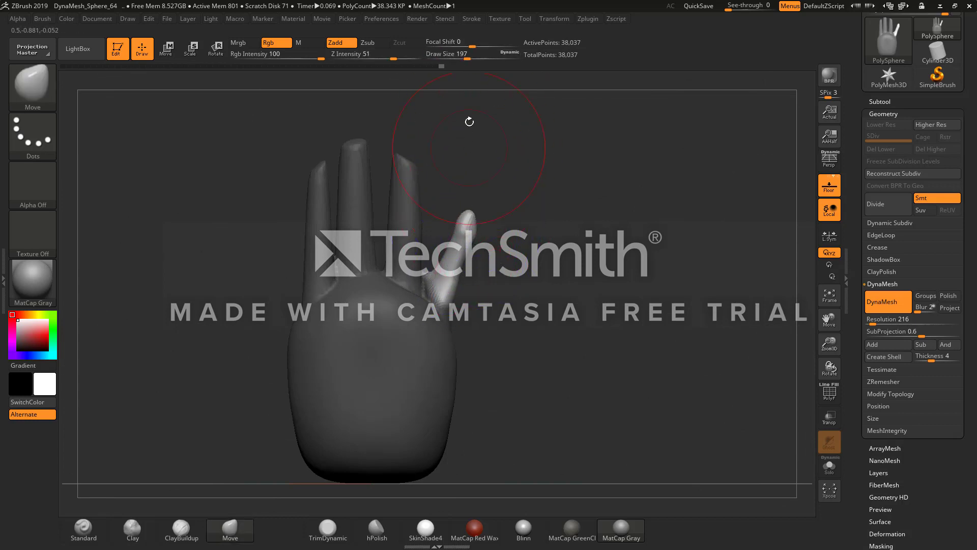
pyautogui.click(467, 58)
pyautogui.keyDown('shift'); pyautogui.moveTo(458, 233); pyautogui.dragTo(442, 285); pyautogui.keyUp('shift')
pyautogui.click(462, 58)
pyautogui.press('shift')
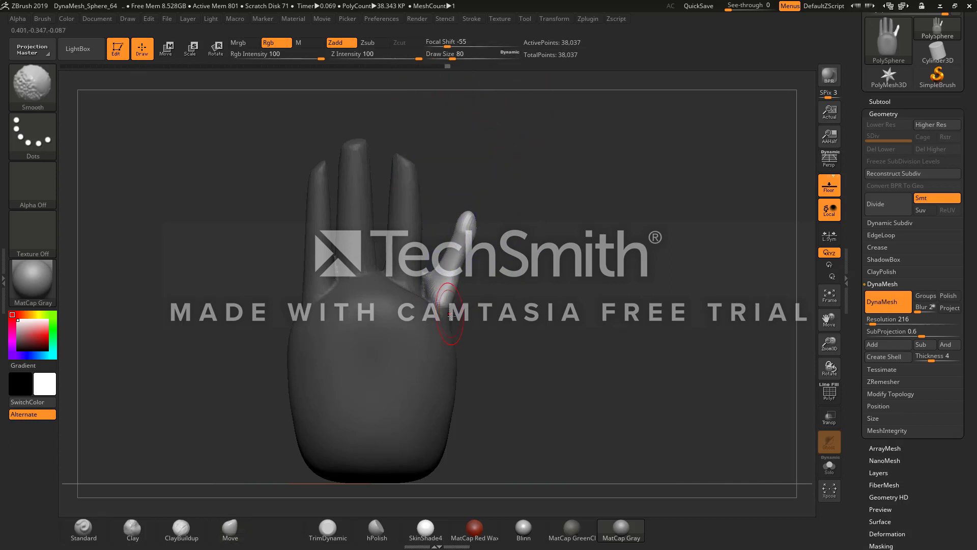
# Step: Invert the mask to protect the little finger and reshape the palm with the Move brush at Draw Size 202
pyautogui.keyDown('ctrl'); pyautogui.click(473, 319); pyautogui.keyUp('ctrl')
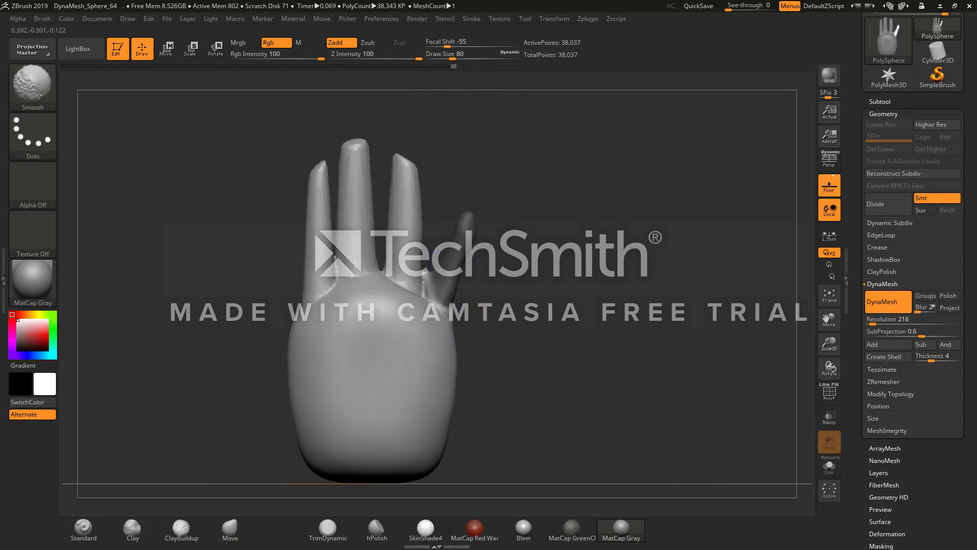
pyautogui.moveTo(514, 322); pyautogui.dragTo(416, 321)
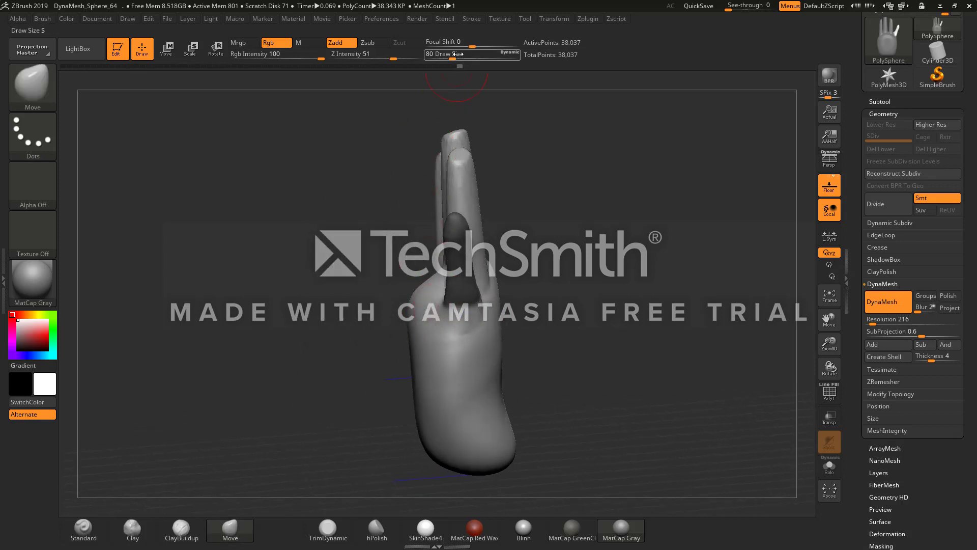
pyautogui.click(467, 57)
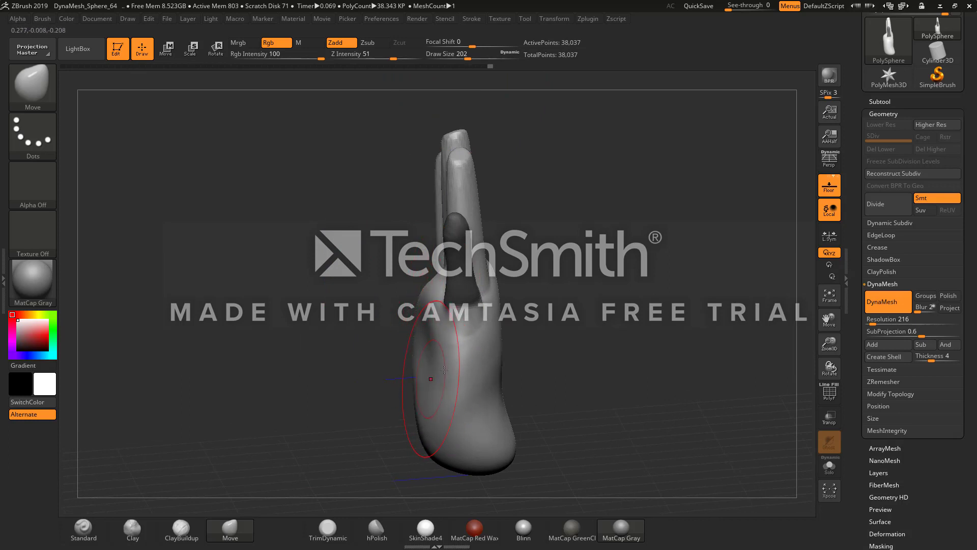
pyautogui.moveTo(405, 423); pyautogui.dragTo(447, 408)
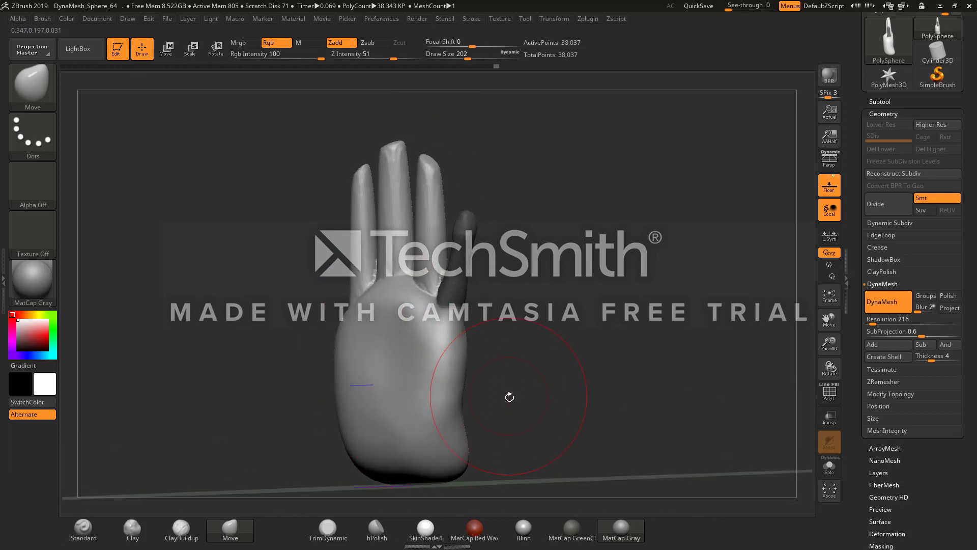
pyautogui.keyDown('shift'); pyautogui.moveTo(509, 396); pyautogui.dragTo(544, 401); pyautogui.keyUp('shift')
pyautogui.moveTo(503, 357)
pyautogui.mouseDown()
pyautogui.moveTo(448, 312)
pyautogui.moveTo(409, 340)
pyautogui.moveTo(413, 368)
pyautogui.mouseUp()
pyautogui.moveTo(491, 416)
pyautogui.mouseDown()
pyautogui.moveTo(462, 438)
pyautogui.moveTo(403, 392)
pyautogui.mouseUp()
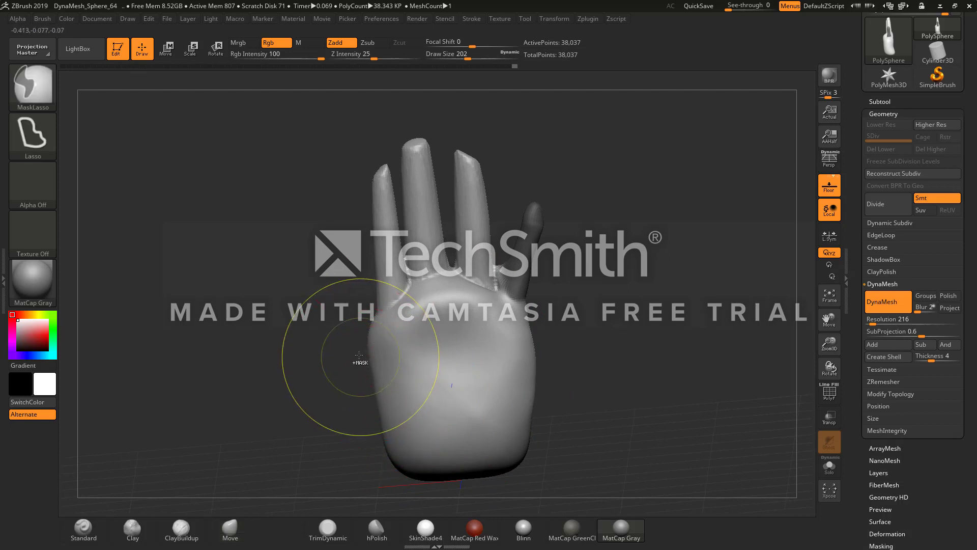
pyautogui.moveTo(360, 362); pyautogui.dragTo(322, 394)
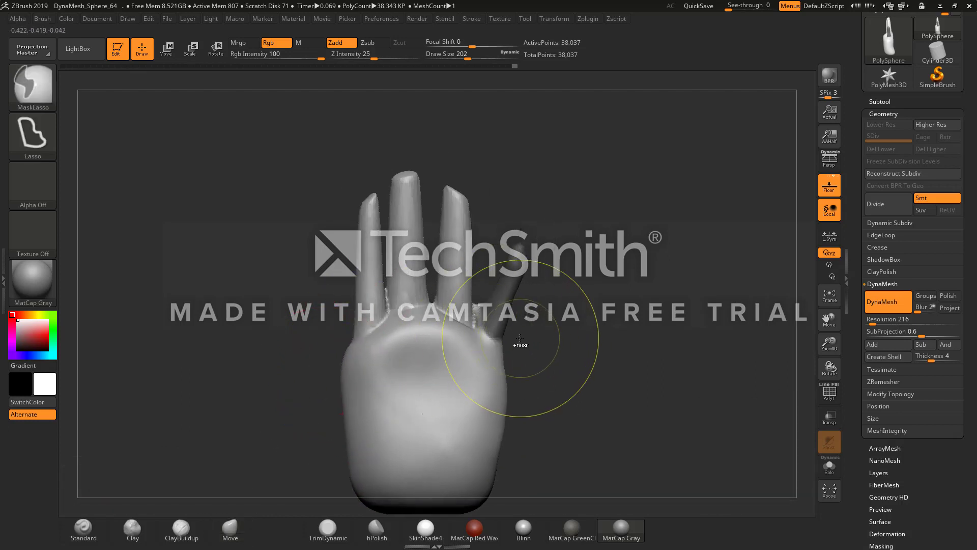
# Step: Clear the mask, nudge the little finger slightly outward and set the Draw Size to 172
pyautogui.keyDown('ctrl'); pyautogui.click(533, 342); pyautogui.keyUp('ctrl')
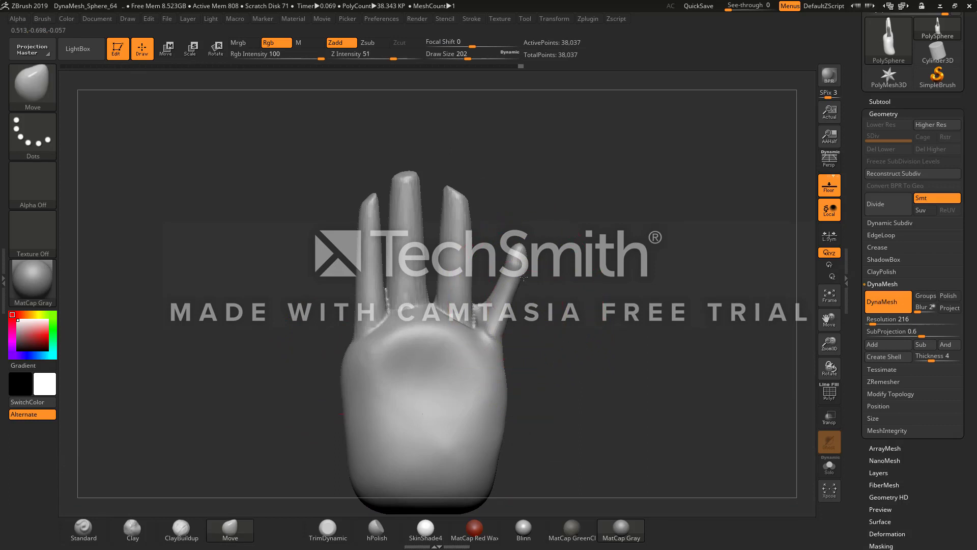
pyautogui.moveTo(522, 282); pyautogui.dragTo(529, 278)
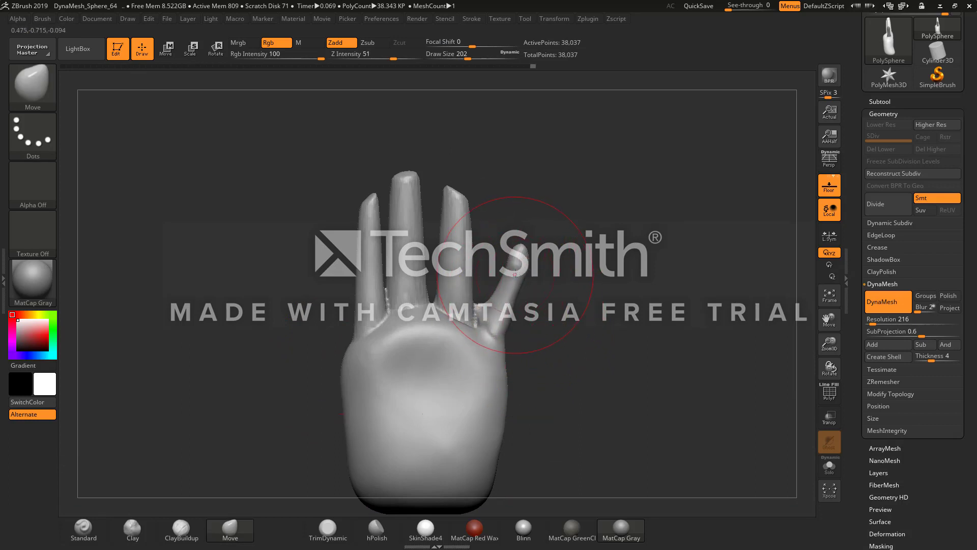
pyautogui.moveTo(468, 55); pyautogui.dragTo(464, 58)
# Step: Smooth the palm's front surface below the fingers, working from the little-finger side
pyautogui.moveTo(532, 123)
pyautogui.mouseDown()
pyautogui.moveTo(456, 124)
pyautogui.moveTo(466, 126)
pyautogui.mouseUp()
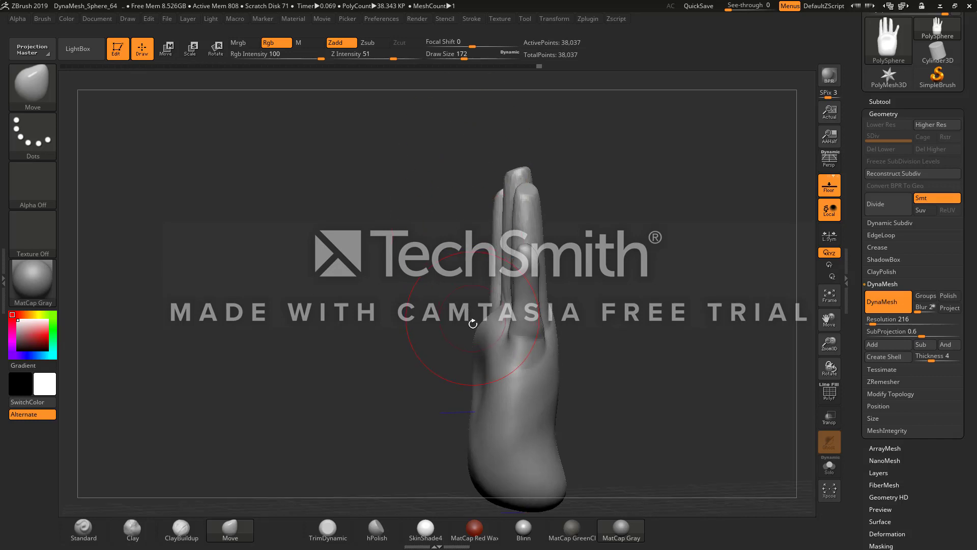
pyautogui.press('shift')
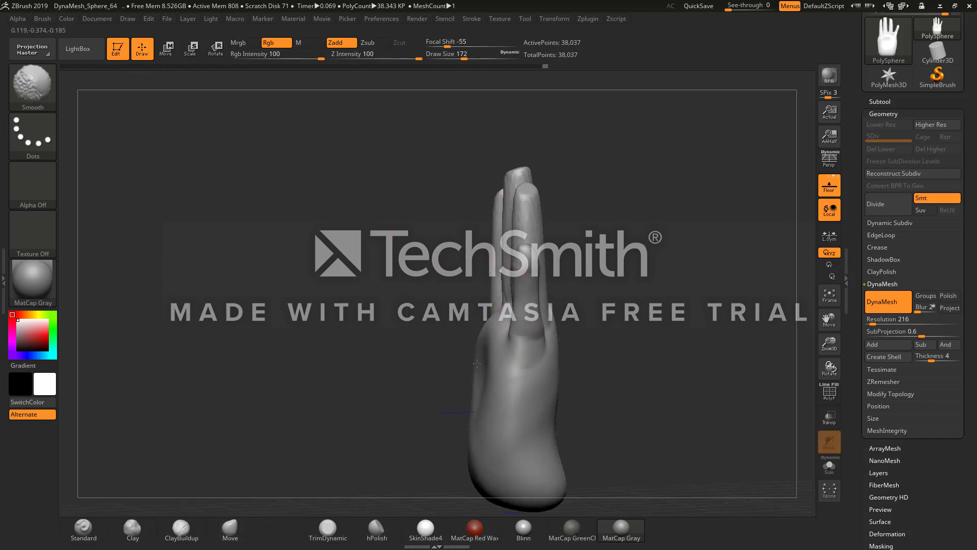
pyautogui.moveTo(487, 386)
pyautogui.keyDown('shift'); pyautogui.mouseDown()
pyautogui.moveTo(461, 442)
pyautogui.moveTo(486, 402)
pyautogui.mouseUp(); pyautogui.keyUp('shift')
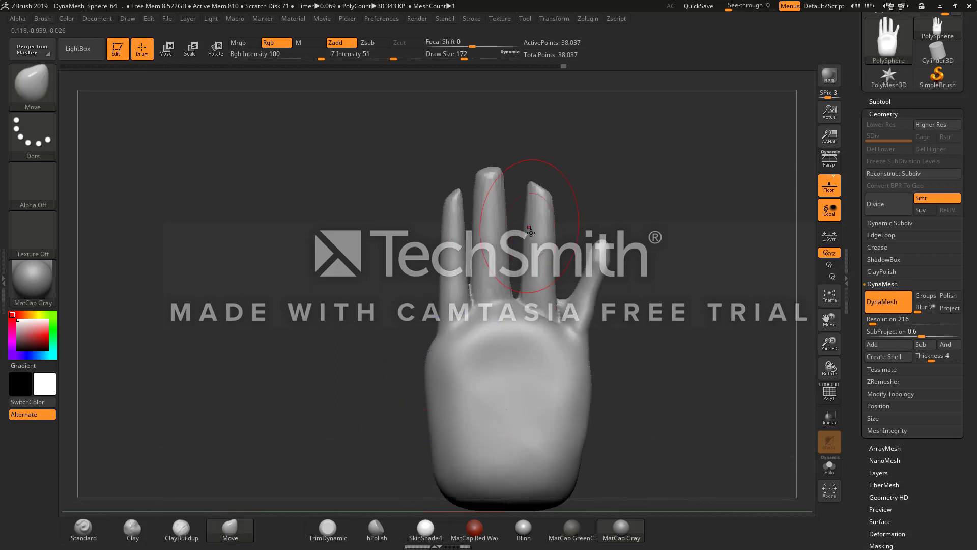
# Step: Isolate the ring finger with an inverted MaskLasso mask and reshape its base beside the little finger
pyautogui.press('ctrl')
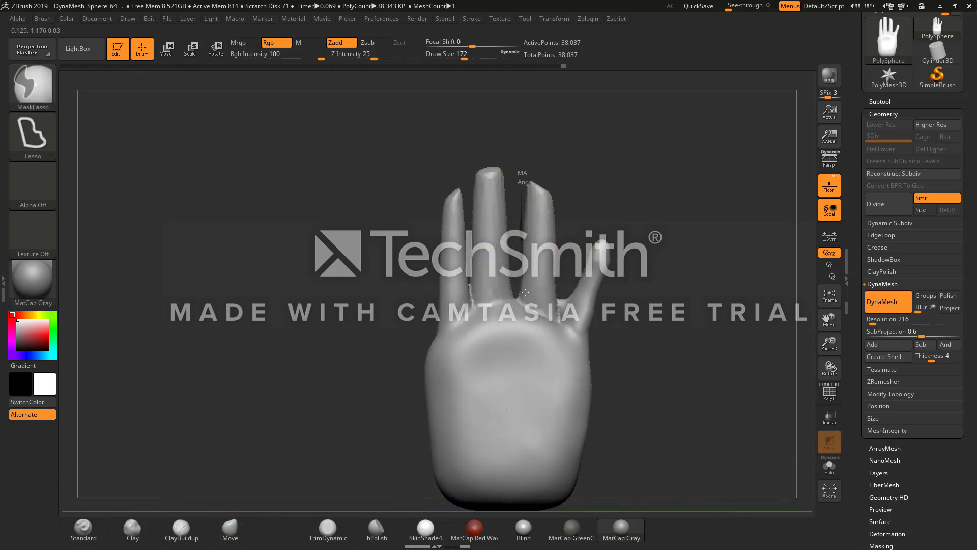
pyautogui.moveTo(525, 293)
pyautogui.keyDown('ctrl'); pyautogui.mouseDown()
pyautogui.moveTo(565, 289)
pyautogui.moveTo(549, 176)
pyautogui.moveTo(543, 224)
pyautogui.moveTo(545, 203)
pyautogui.moveTo(418, 237)
pyautogui.mouseUp(); pyautogui.keyUp('ctrl')
pyautogui.keyDown('ctrl'); pyautogui.click(572, 196); pyautogui.keyUp('ctrl')
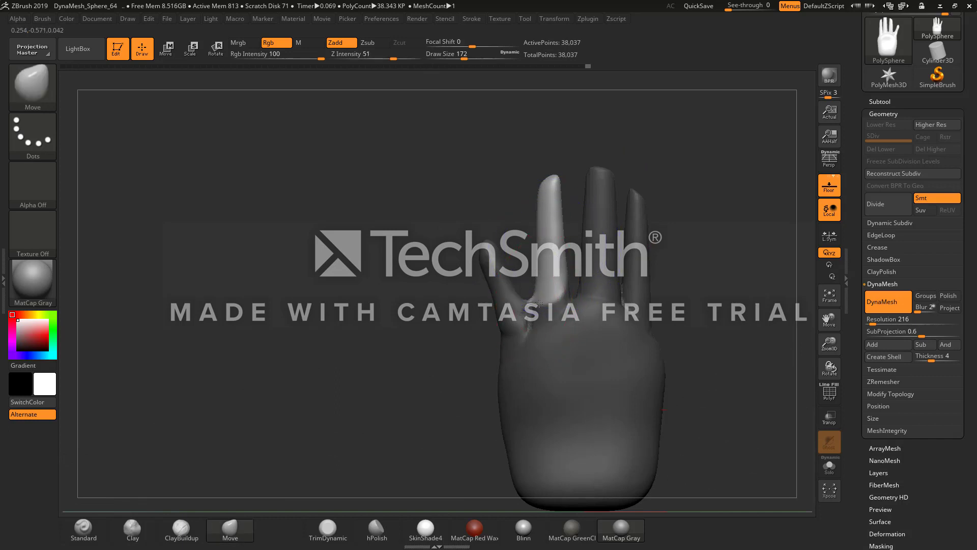
pyautogui.moveTo(536, 303); pyautogui.dragTo(542, 303)
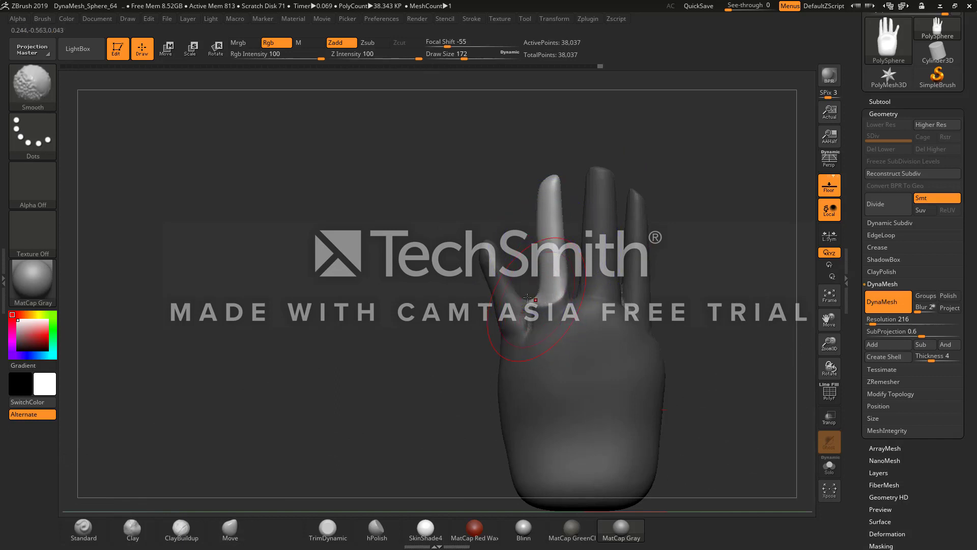
pyautogui.keyDown('ctrl'); pyautogui.click(570, 280); pyautogui.keyUp('ctrl')
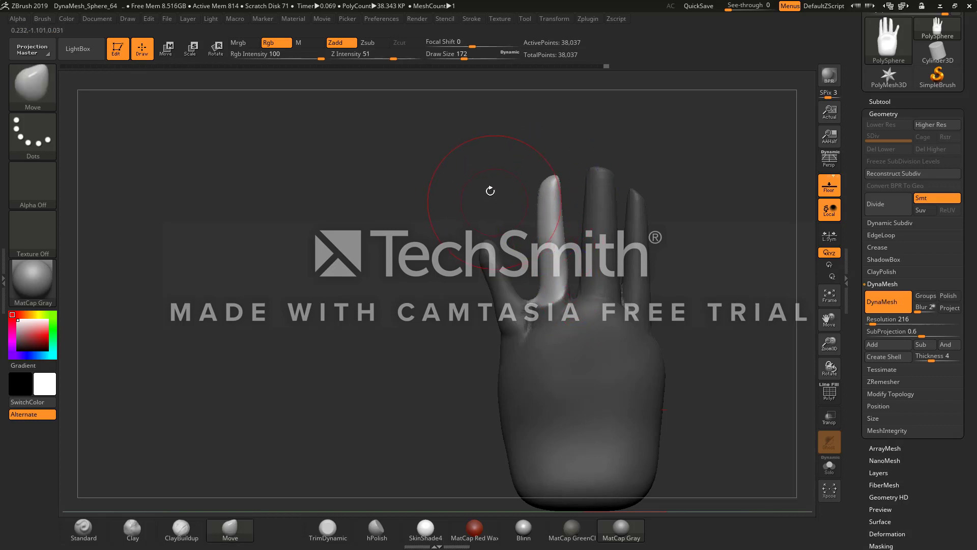
# Step: Reshape and straighten the isolated ring finger from several angles with the Move brush, reducing the Draw Size to 90
pyautogui.moveTo(543, 182); pyautogui.dragTo(545, 180)
pyautogui.keyDown('shift'); pyautogui.moveTo(489, 165); pyautogui.dragTo(560, 172); pyautogui.keyUp('shift')
pyautogui.moveTo(475, 54); pyautogui.dragTo(450, 54)
pyautogui.moveTo(548, 191); pyautogui.dragTo(536, 191)
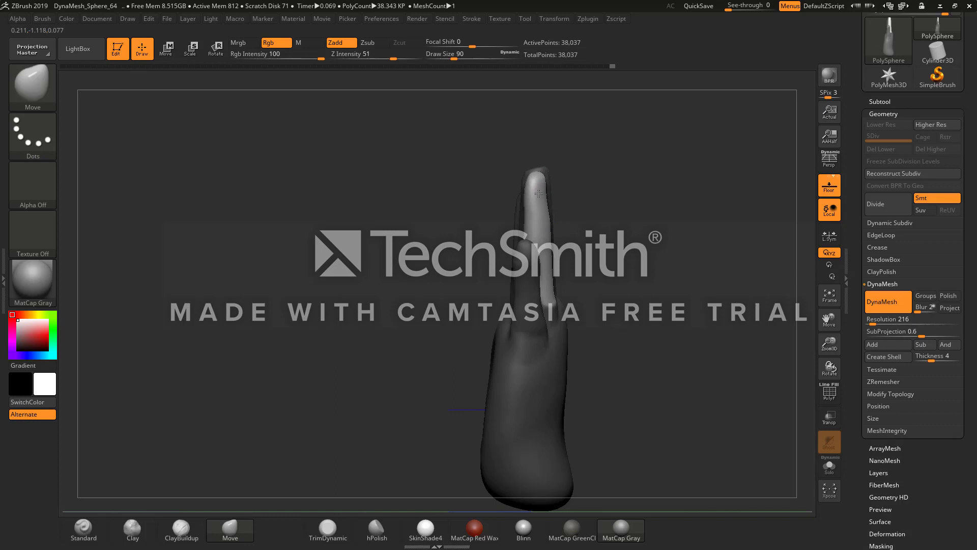
pyautogui.moveTo(490, 187); pyautogui.dragTo(528, 191)
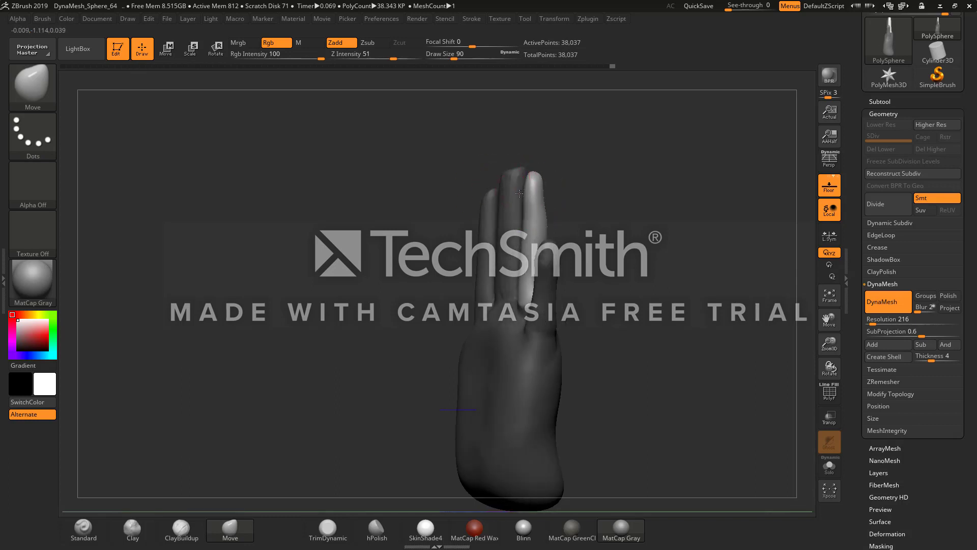
pyautogui.moveTo(519, 193); pyautogui.dragTo(544, 233, button='right')
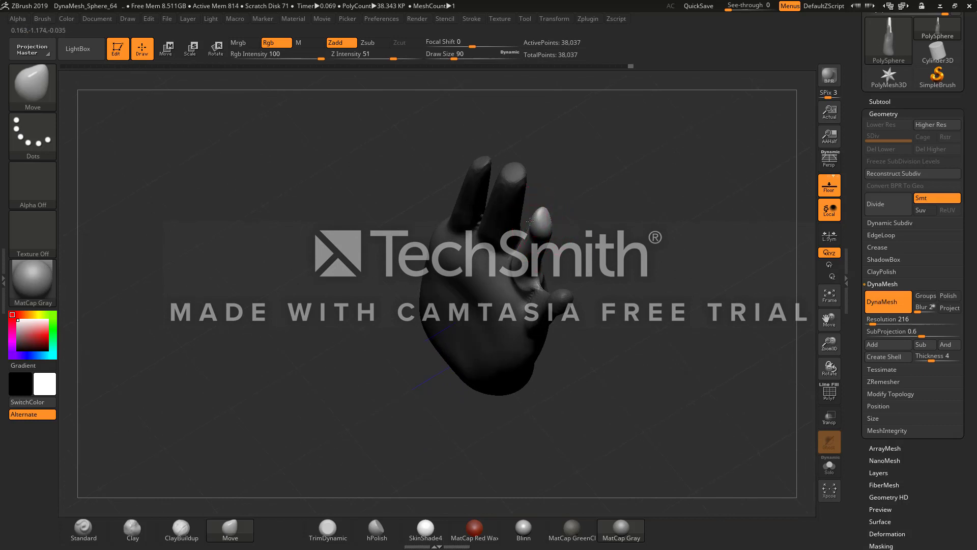
pyautogui.moveTo(530, 222)
pyautogui.mouseDown(button='right')
pyautogui.moveTo(562, 298)
pyautogui.moveTo(605, 218)
pyautogui.moveTo(539, 250)
pyautogui.moveTo(528, 231)
pyautogui.mouseUp(button='right')
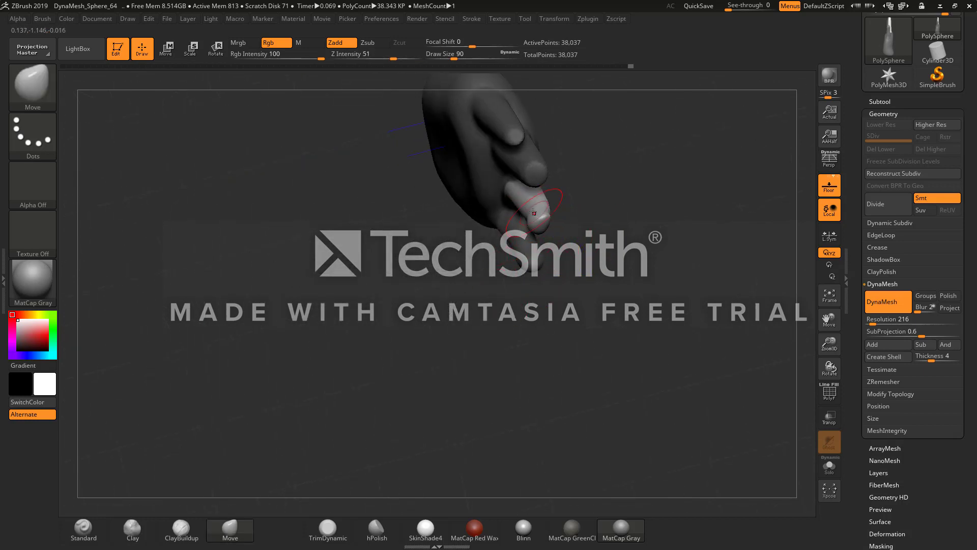
pyautogui.moveTo(494, 320); pyautogui.dragTo(555, 190, button='right')
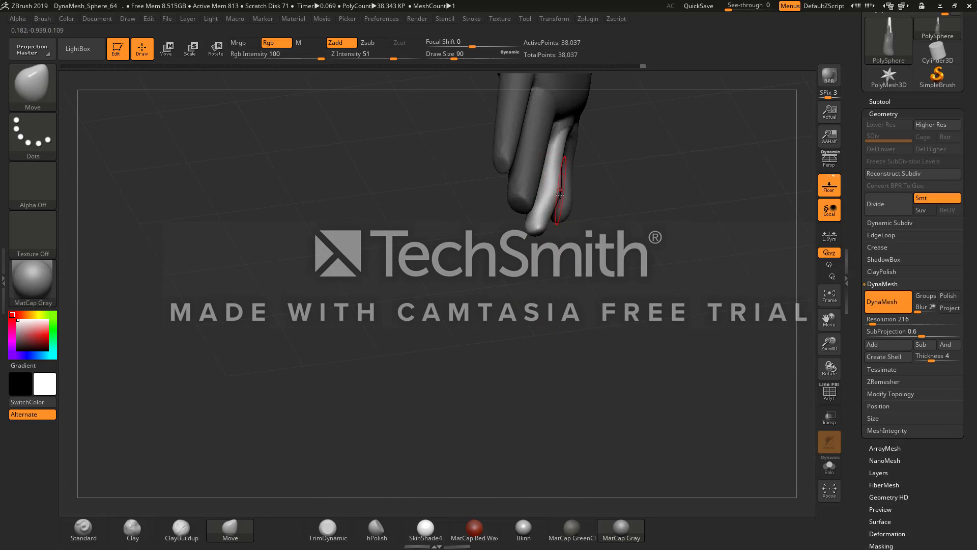
pyautogui.moveTo(559, 246)
pyautogui.mouseDown(button='right')
pyautogui.moveTo(606, 207)
pyautogui.moveTo(580, 247)
pyautogui.moveTo(589, 198)
pyautogui.moveTo(583, 216)
pyautogui.moveTo(555, 227)
pyautogui.moveTo(563, 214)
pyautogui.moveTo(575, 228)
pyautogui.moveTo(603, 187)
pyautogui.mouseUp(button='right')
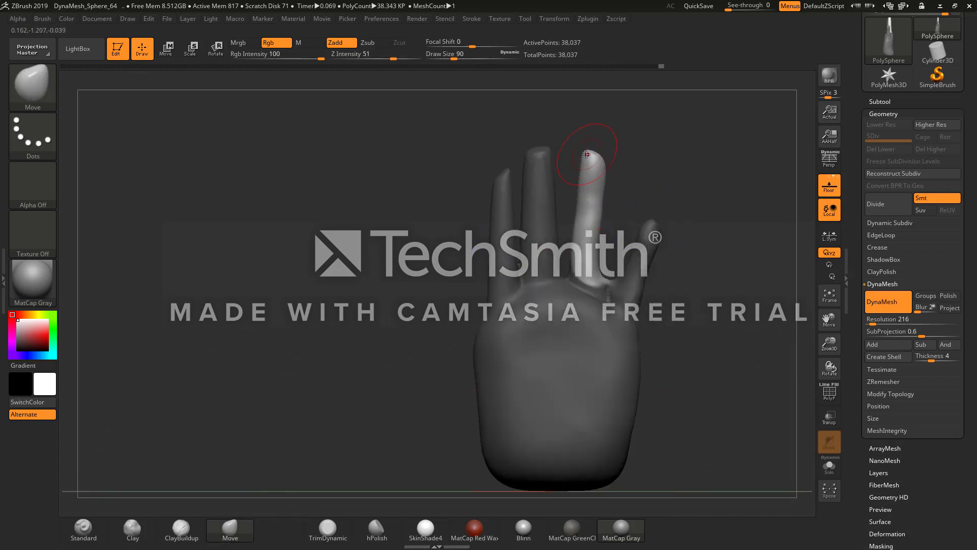
# Step: Check the annotated hand reference in Photoshop and the Greek sculpture hand images in the browser, and return to ZBrush
pyautogui.press('shift')
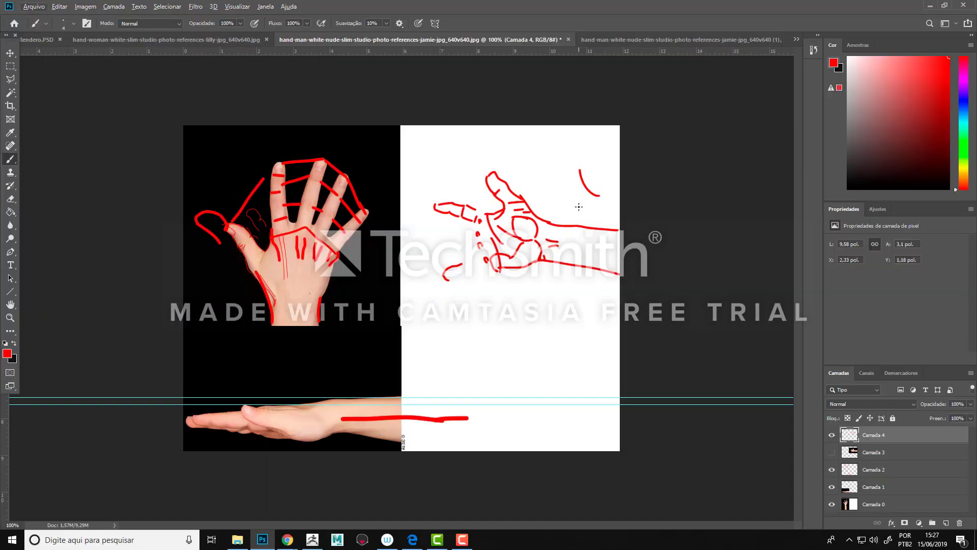
pyautogui.hotkey('alt', 'Tab')
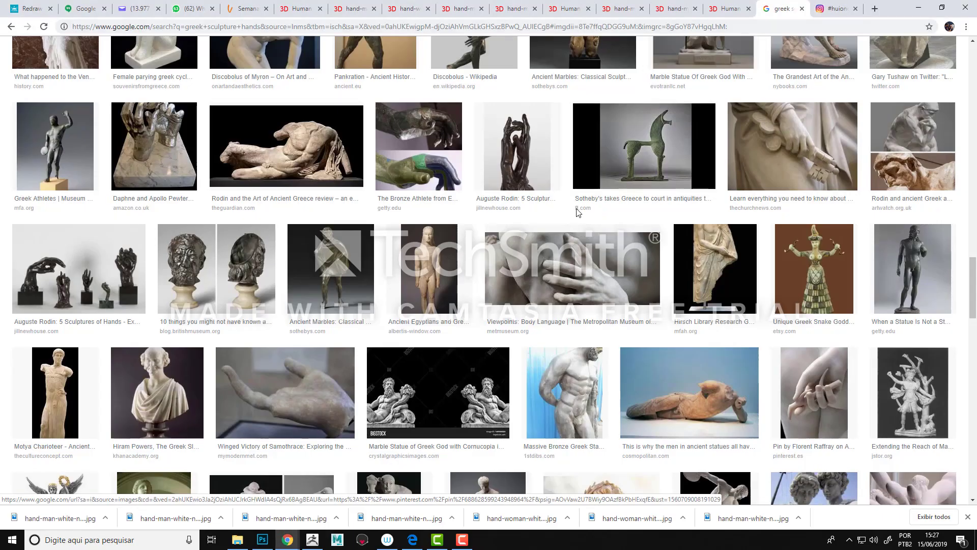
pyautogui.hotkey('alt', 'Tab')
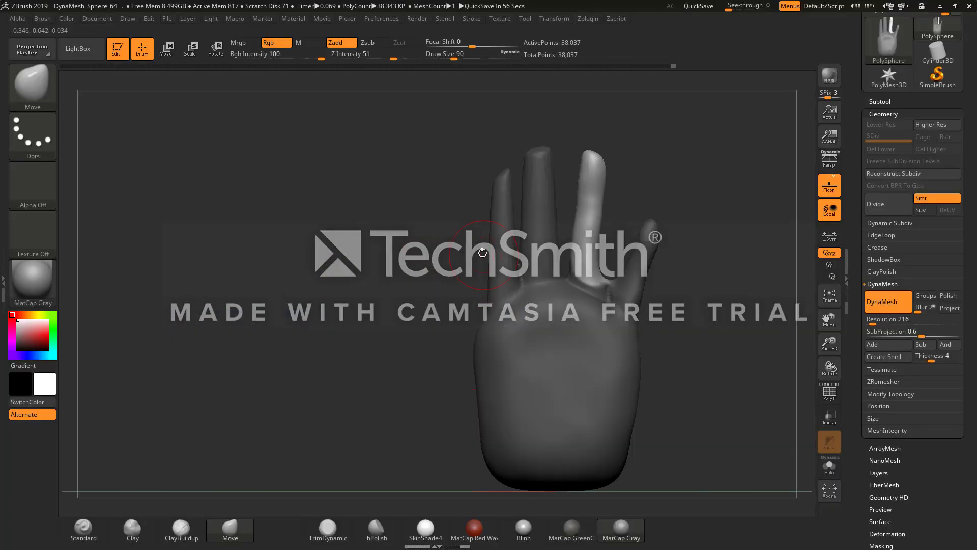
# Step: Invert the mask to protect the ring finger, smooth the middle finger's tip and clear the mask
pyautogui.press('shift')
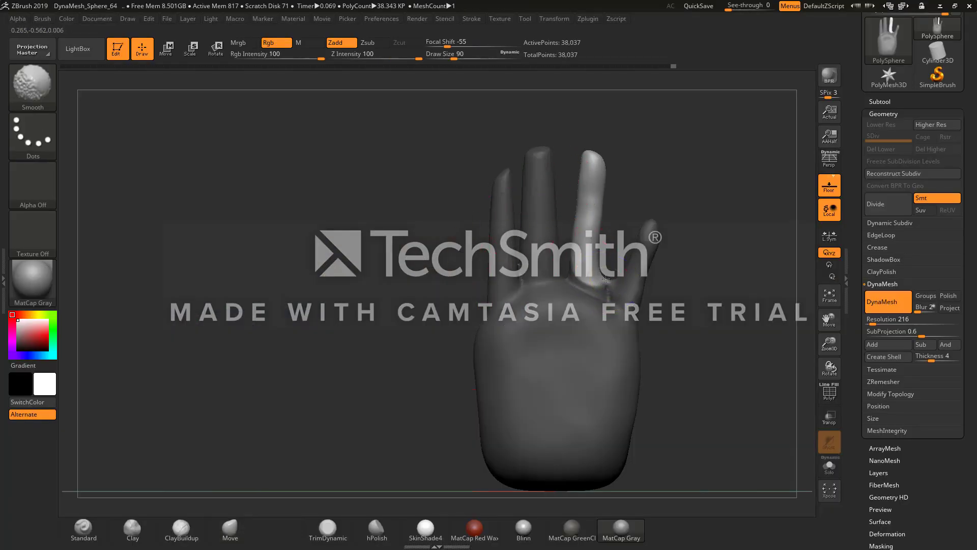
pyautogui.keyDown('ctrl'); pyautogui.click(465, 286); pyautogui.keyUp('ctrl')
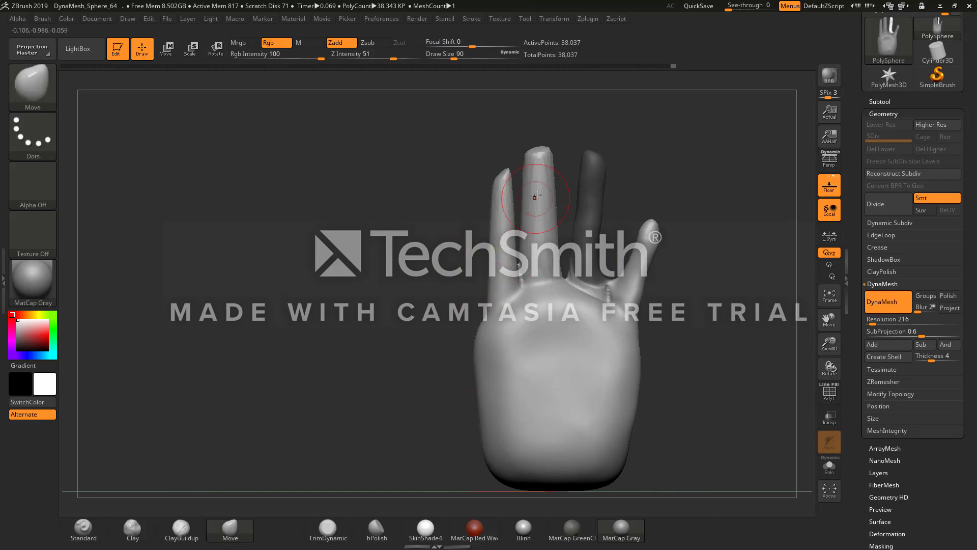
pyautogui.press('shift')
pyautogui.keyDown('shift'); pyautogui.moveTo(539, 174); pyautogui.dragTo(540, 170); pyautogui.keyUp('shift')
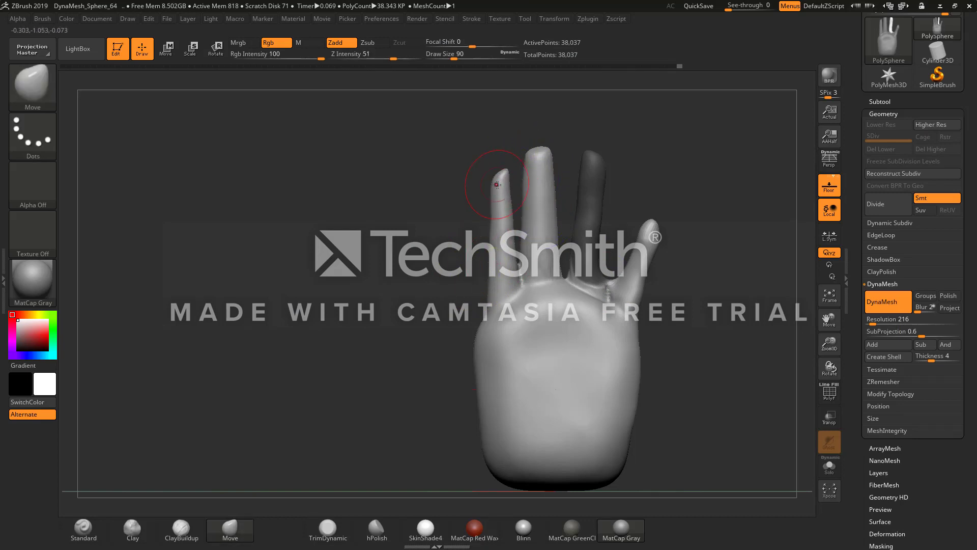
pyautogui.keyDown('ctrl'); pyautogui.moveTo(449, 210); pyautogui.dragTo(456, 222); pyautogui.keyUp('ctrl')
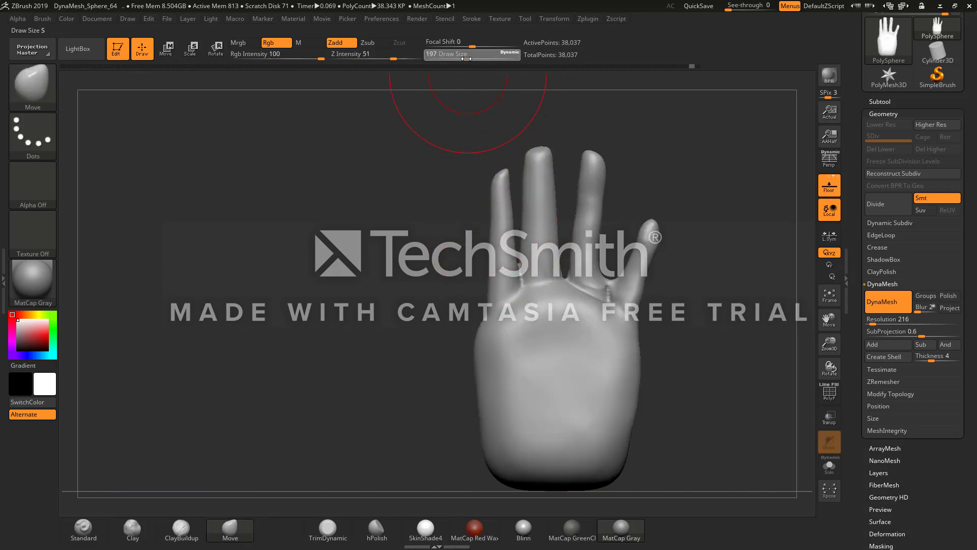
# Step: Mask the middle finger with MaskLasso and move the index finger outward with the Move brush at Draw Size 158
pyautogui.press('ctrl')
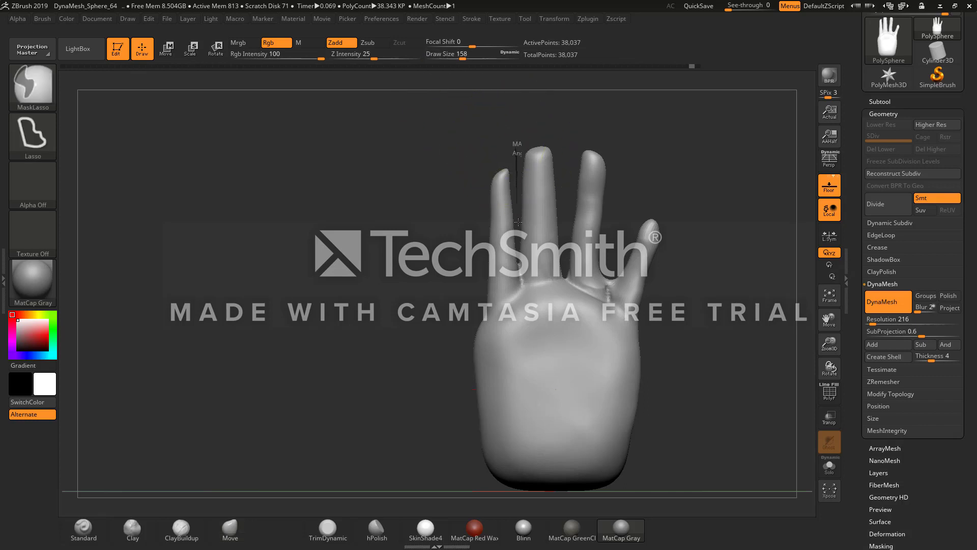
pyautogui.moveTo(520, 266)
pyautogui.keyDown('ctrl'); pyautogui.mouseDown()
pyautogui.moveTo(540, 280)
pyautogui.moveTo(565, 245)
pyautogui.moveTo(564, 163)
pyautogui.moveTo(544, 134)
pyautogui.mouseUp(); pyautogui.keyUp('ctrl')
pyautogui.moveTo(501, 190); pyautogui.dragTo(488, 178)
pyautogui.moveTo(498, 252); pyautogui.dragTo(490, 255)
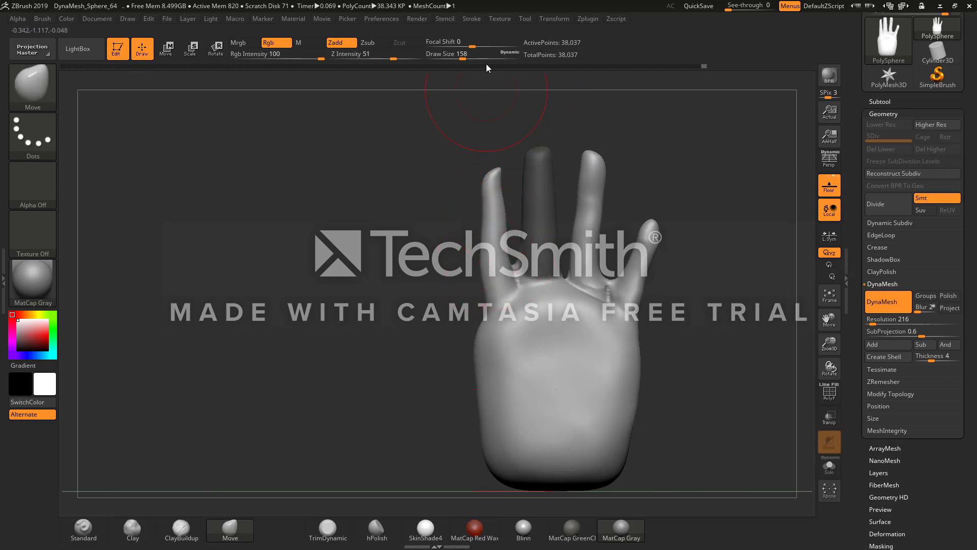
# Step: Reduce the Draw Size to 116 and push the index finger's upper part outward while raising its tip slightly
pyautogui.moveTo(459, 57); pyautogui.dragTo(457, 56)
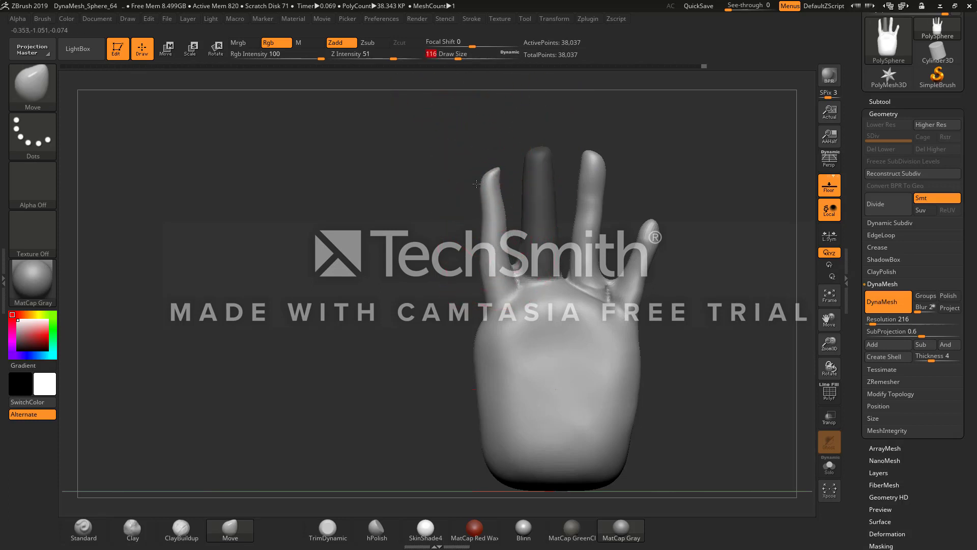
pyautogui.moveTo(477, 184); pyautogui.dragTo(474, 184)
pyautogui.moveTo(491, 220); pyautogui.dragTo(486, 183)
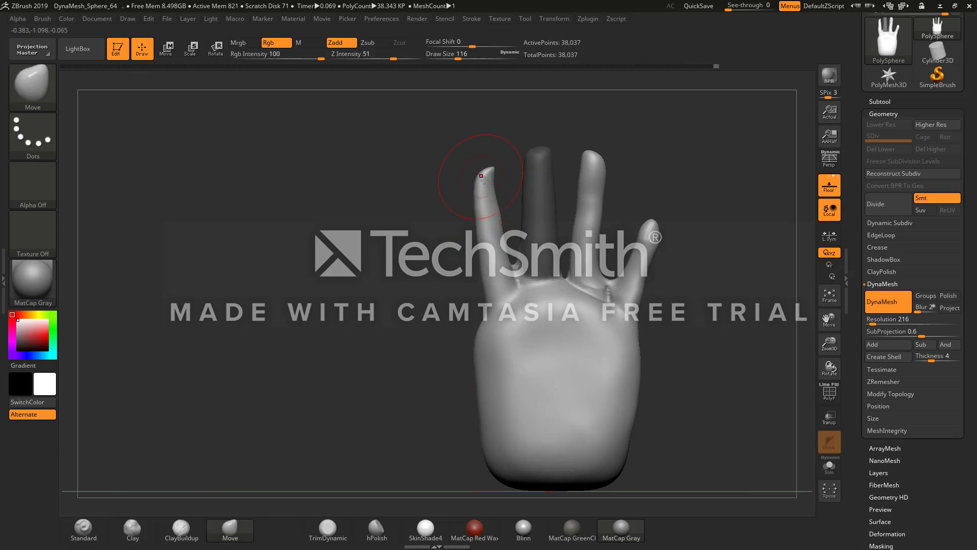
pyautogui.press('shift')
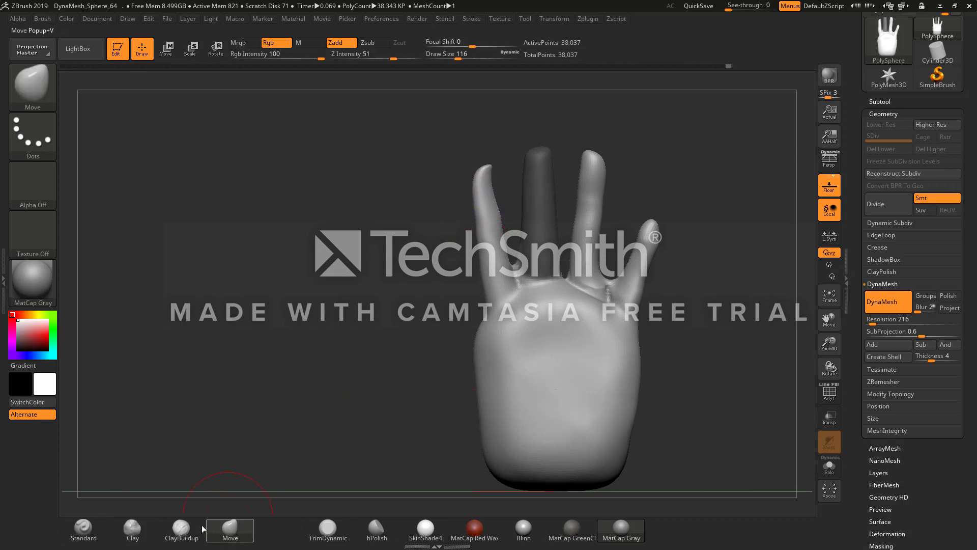
# Step: Thicken the upper half of the index finger with ClayBuildup strokes and smooth it down to its base
pyautogui.click(182, 530)
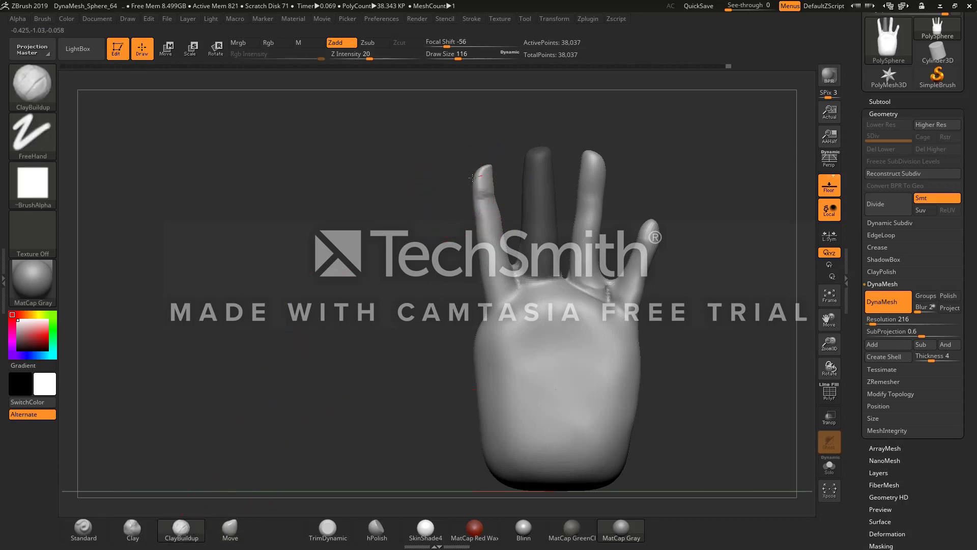
pyautogui.moveTo(491, 195); pyautogui.dragTo(488, 187)
pyautogui.moveTo(508, 183); pyautogui.dragTo(526, 178)
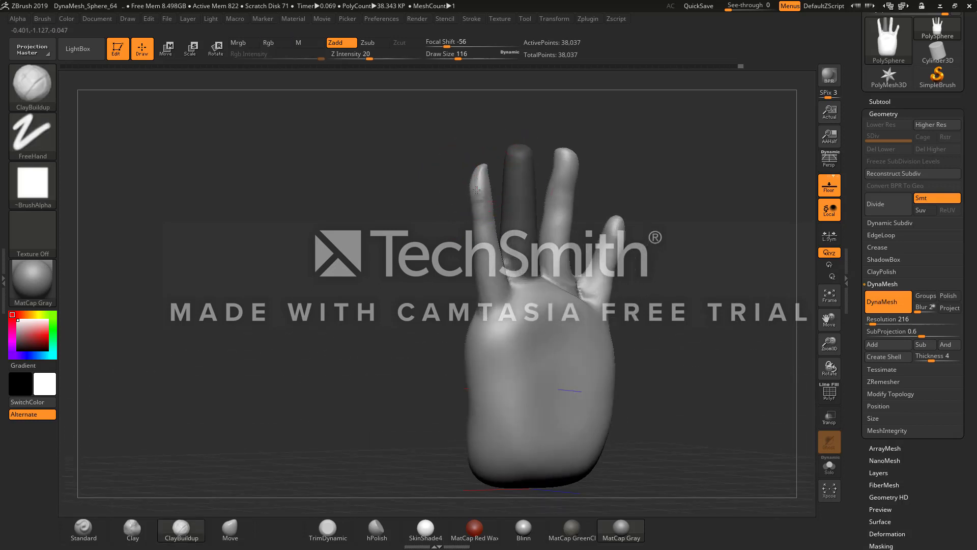
pyautogui.moveTo(479, 171)
pyautogui.mouseDown(button='right')
pyautogui.moveTo(489, 224)
pyautogui.moveTo(495, 211)
pyautogui.mouseUp(button='right')
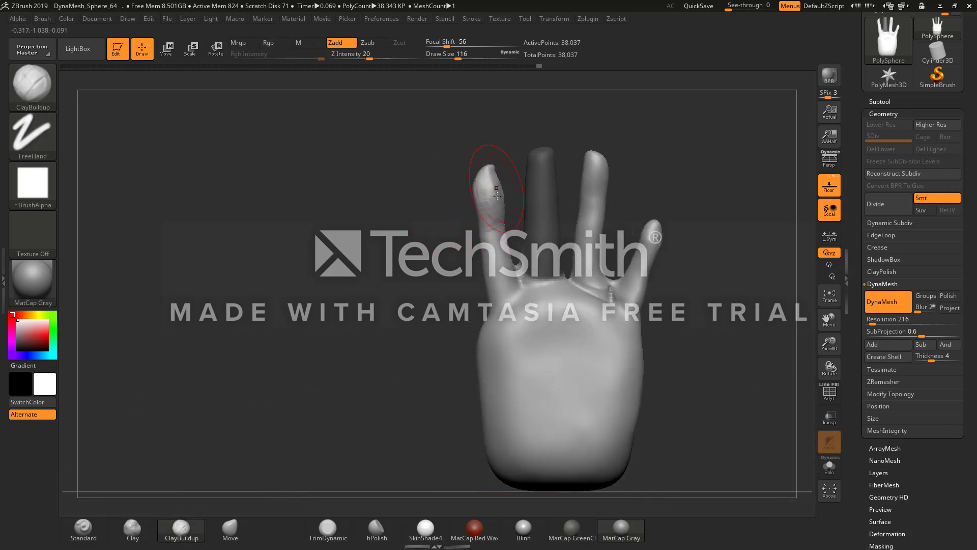
pyautogui.keyDown('shift'); pyautogui.moveTo(497, 194); pyautogui.dragTo(486, 249); pyautogui.keyUp('shift')
pyautogui.press('shift')
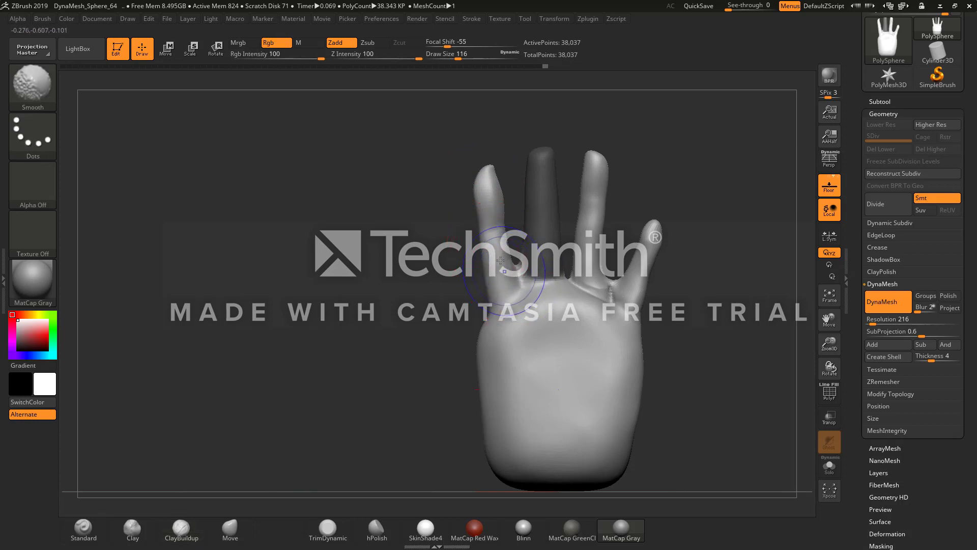
pyautogui.keyDown('shift'); pyautogui.moveTo(489, 198); pyautogui.dragTo(492, 200); pyautogui.keyUp('shift')
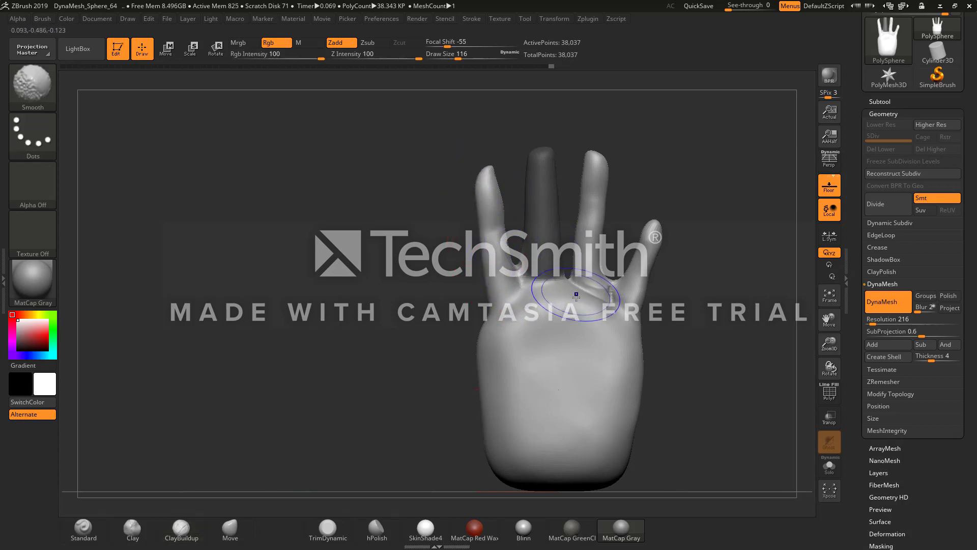
# Step: Smooth the crease at the base of the ring finger and carve the upper palm below the fingers with ClayBuildup
pyautogui.moveTo(605, 297)
pyautogui.keyDown('shift'); pyautogui.mouseDown()
pyautogui.moveTo(612, 303)
pyautogui.moveTo(580, 294)
pyautogui.mouseUp(); pyautogui.keyUp('shift')
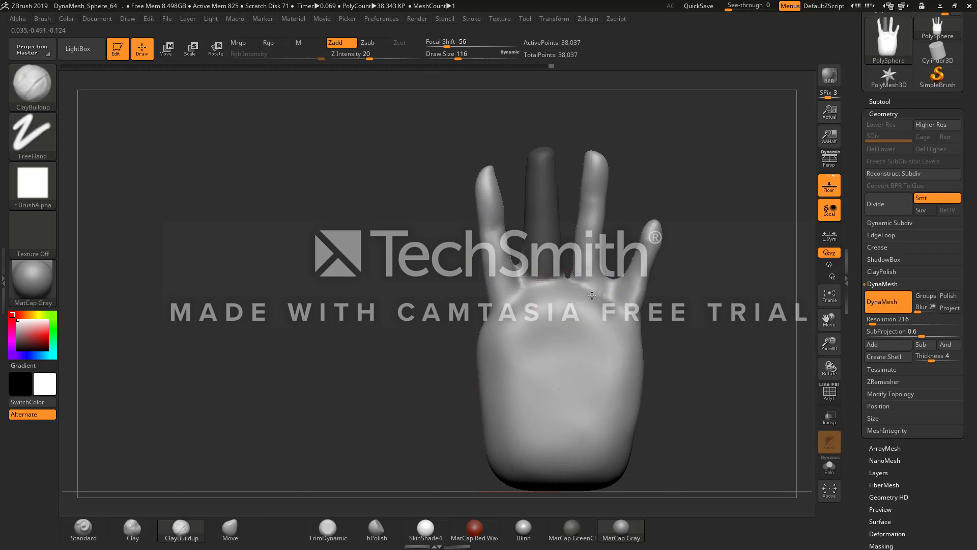
pyautogui.press('shift')
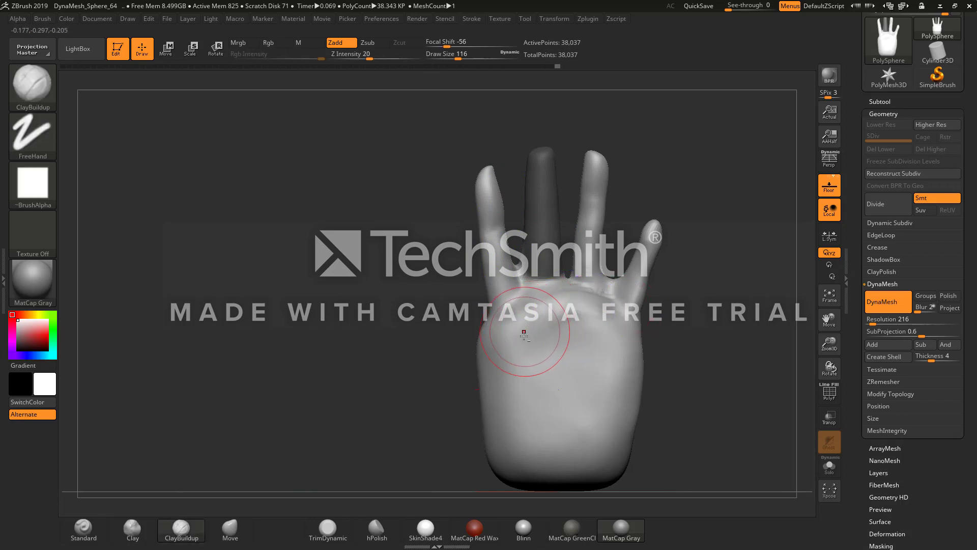
pyautogui.moveTo(524, 332)
pyautogui.keyDown('alt'); pyautogui.mouseDown()
pyautogui.moveTo(568, 328)
pyautogui.moveTo(515, 348)
pyautogui.moveTo(532, 350)
pyautogui.moveTo(520, 326)
pyautogui.moveTo(575, 315)
pyautogui.moveTo(544, 324)
pyautogui.mouseUp(); pyautogui.keyUp('alt')
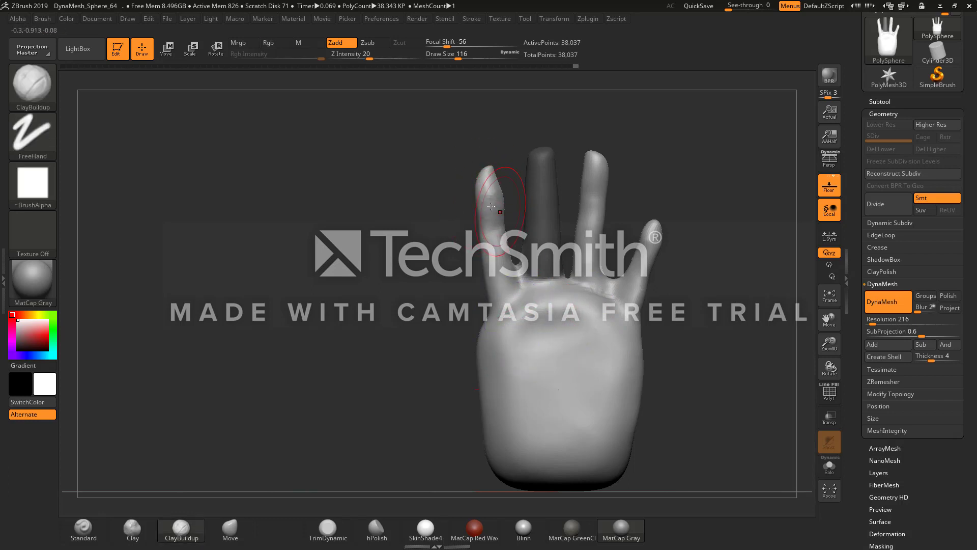
# Step: Smooth the clay strokes on the upper part of the index finger
pyautogui.press('shift')
pyautogui.keyDown('shift'); pyautogui.moveTo(493, 199); pyautogui.dragTo(501, 206); pyautogui.keyUp('shift')
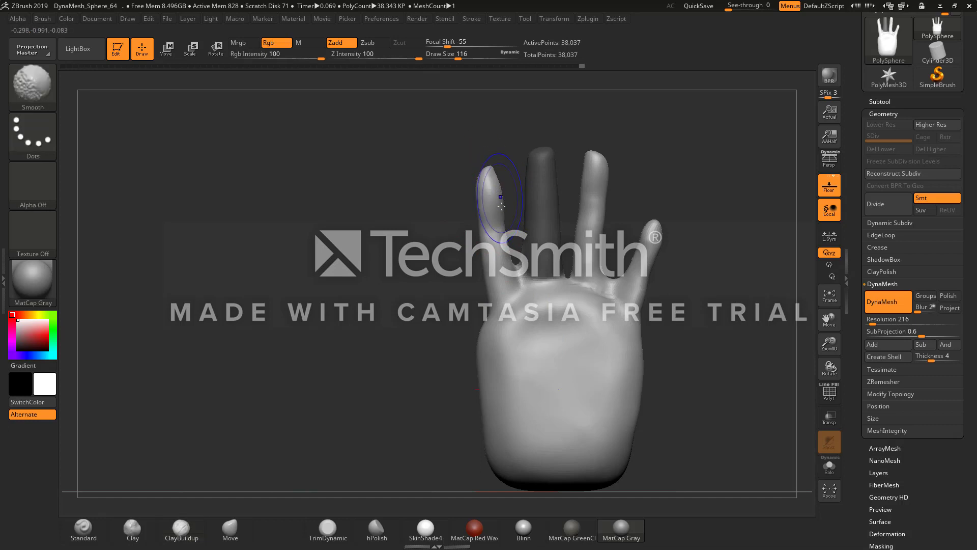
# Step: Invert the mask to isolate the middle finger, lengthen its tip with the Move brush and smooth the finger
pyautogui.keyDown('ctrl'); pyautogui.click(460, 231); pyautogui.keyUp('ctrl')
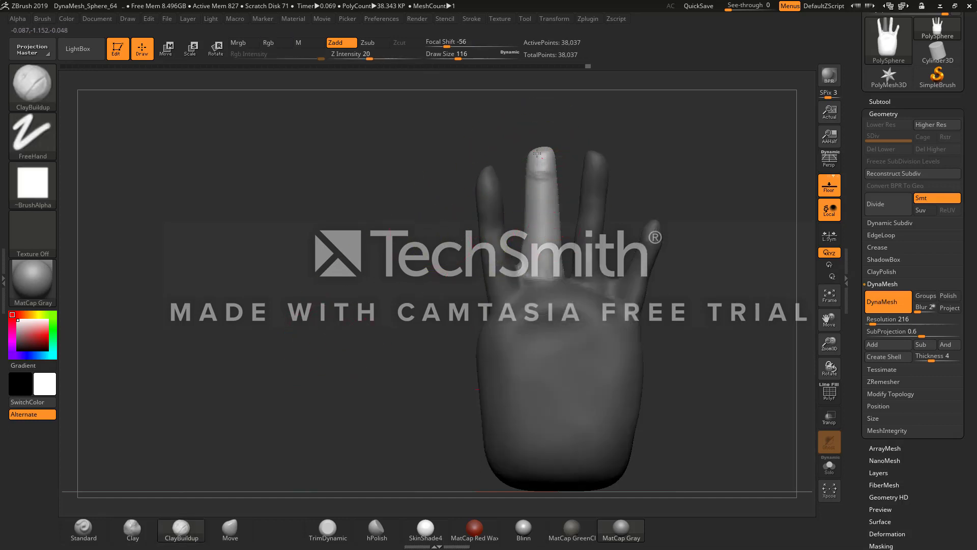
pyautogui.click(235, 521)
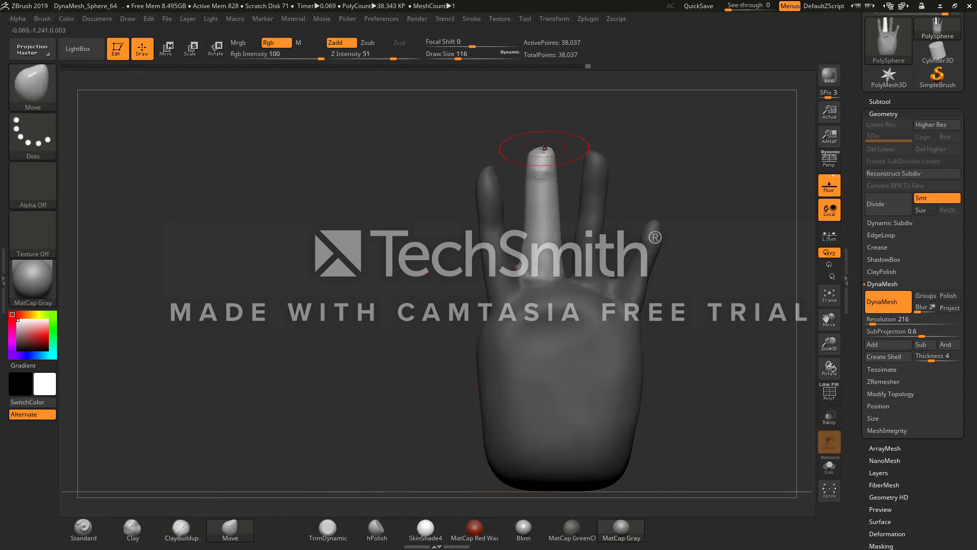
pyautogui.moveTo(544, 148); pyautogui.dragTo(541, 133)
pyautogui.press('shift')
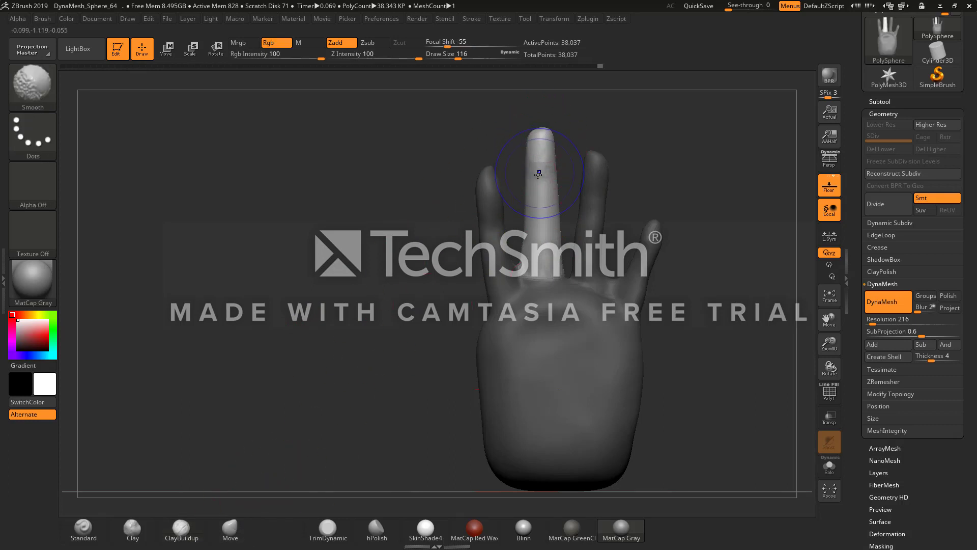
pyautogui.press('shift')
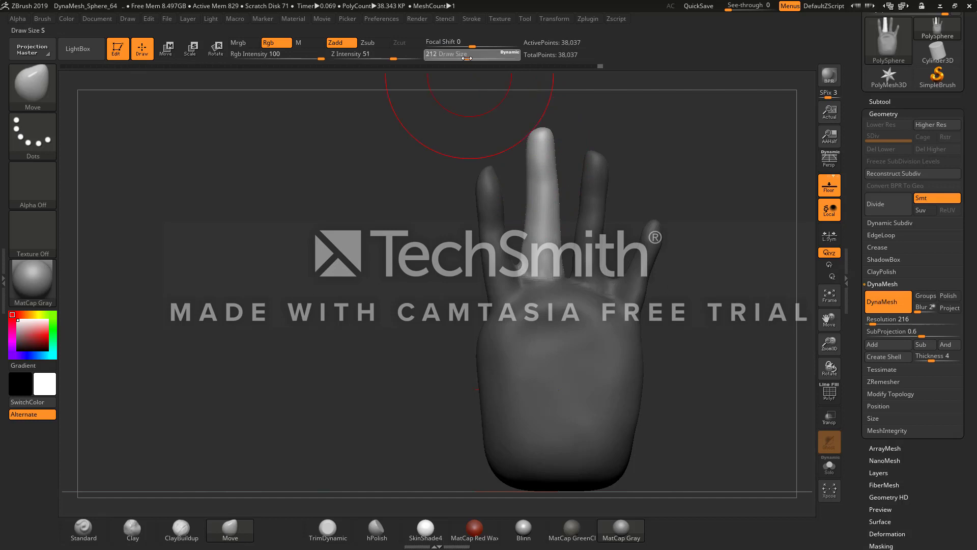
# Step: Set the Draw Size to 87 and remove the mask from the whole hand
pyautogui.moveTo(458, 58); pyautogui.dragTo(453, 58)
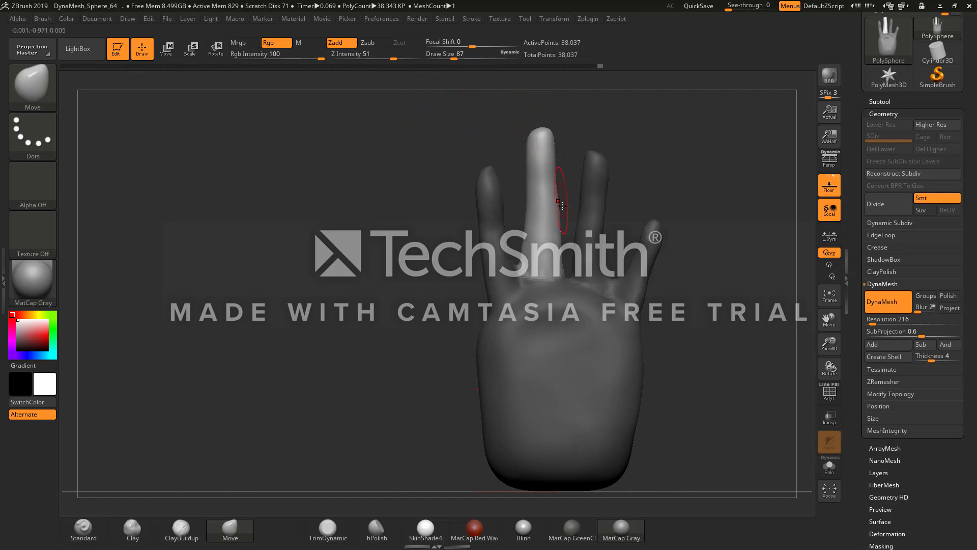
pyautogui.hotkey('ctrl', 'a')
pyautogui.keyDown('ctrl'); pyautogui.click(467, 341); pyautogui.keyUp('ctrl')
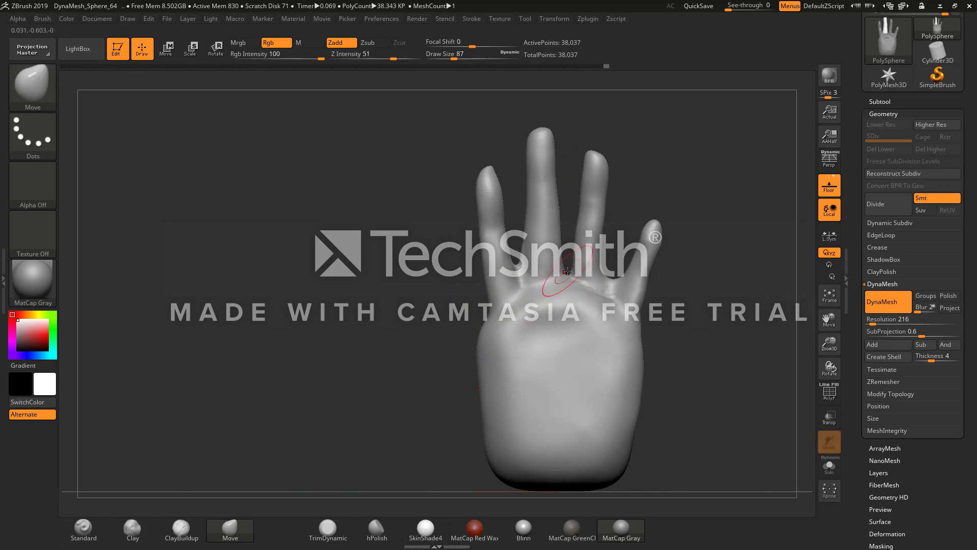
# Step: Pull up the webbing between the middle and ring fingers and between the ring and little fingers with the Move brush
pyautogui.press('shift')
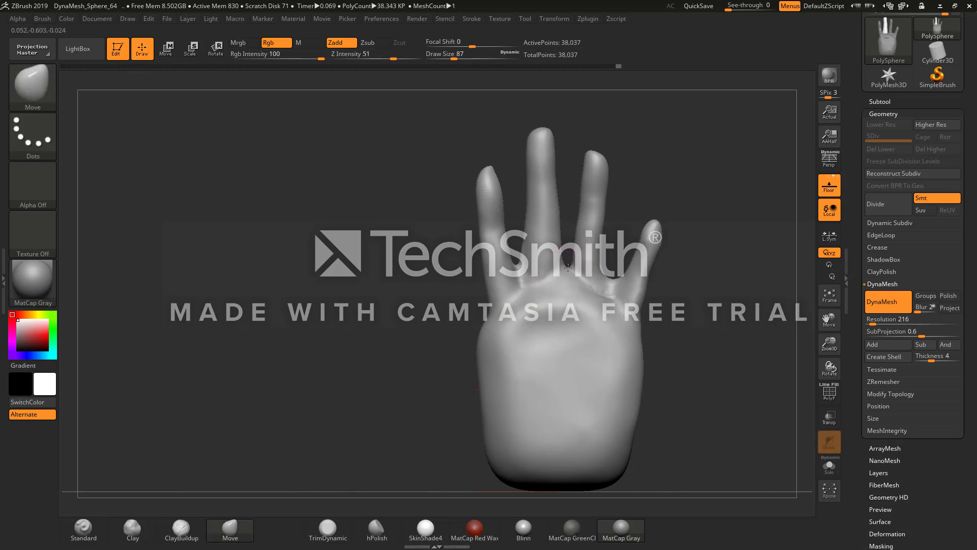
pyautogui.moveTo(566, 276); pyautogui.dragTo(569, 267)
pyautogui.press('shift')
pyautogui.moveTo(611, 292); pyautogui.dragTo(611, 282)
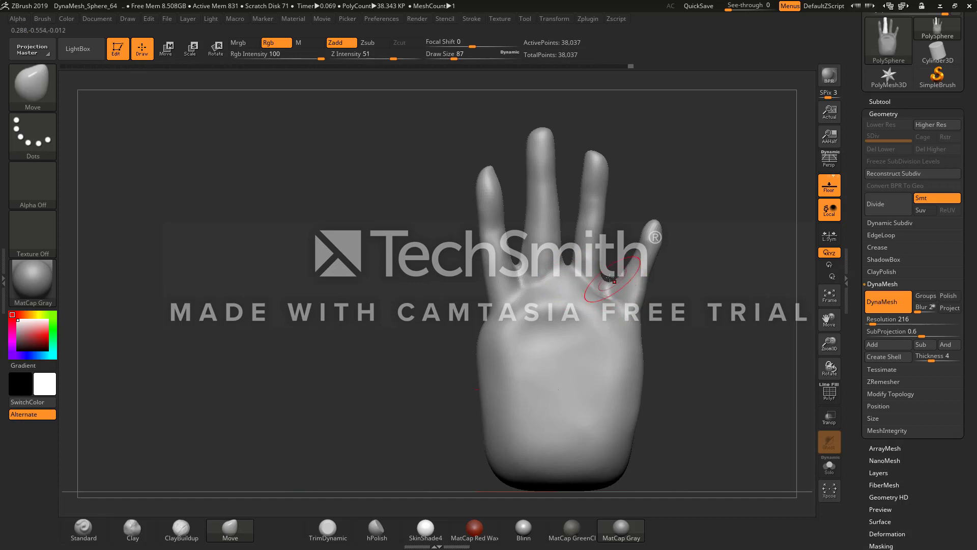
# Step: Refine the webbing at the base of the ring and little fingers with the Move brush
pyautogui.press('ctrl')
pyautogui.moveTo(611, 281)
pyautogui.keyDown('ctrl'); pyautogui.mouseDown()
pyautogui.moveTo(621, 317)
pyautogui.moveTo(654, 276)
pyautogui.moveTo(608, 269)
pyautogui.mouseUp(); pyautogui.keyUp('ctrl')
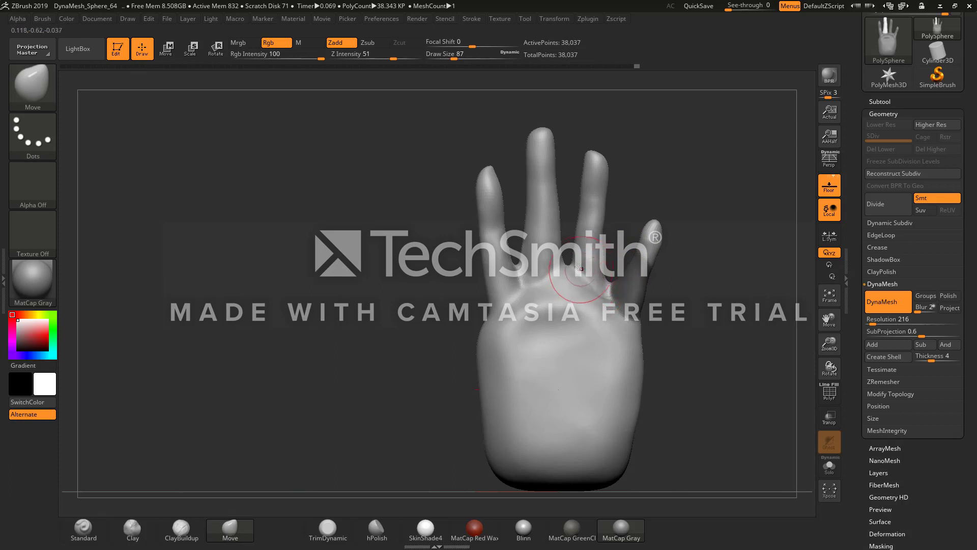
pyautogui.moveTo(722, 346)
pyautogui.mouseDown()
pyautogui.moveTo(664, 358)
pyautogui.moveTo(594, 290)
pyautogui.moveTo(546, 283)
pyautogui.moveTo(527, 305)
pyautogui.moveTo(480, 305)
pyautogui.moveTo(517, 276)
pyautogui.mouseUp()
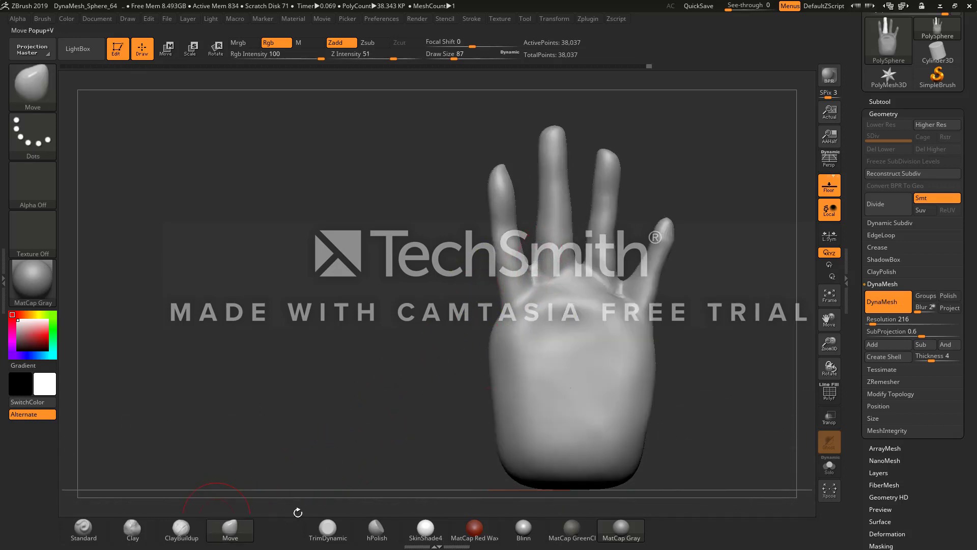
# Step: Switch to the DamStandard brush at Draw Size 49 and carve joint creases across the palm side of the index and middle fingers
pyautogui.click(329, 529)
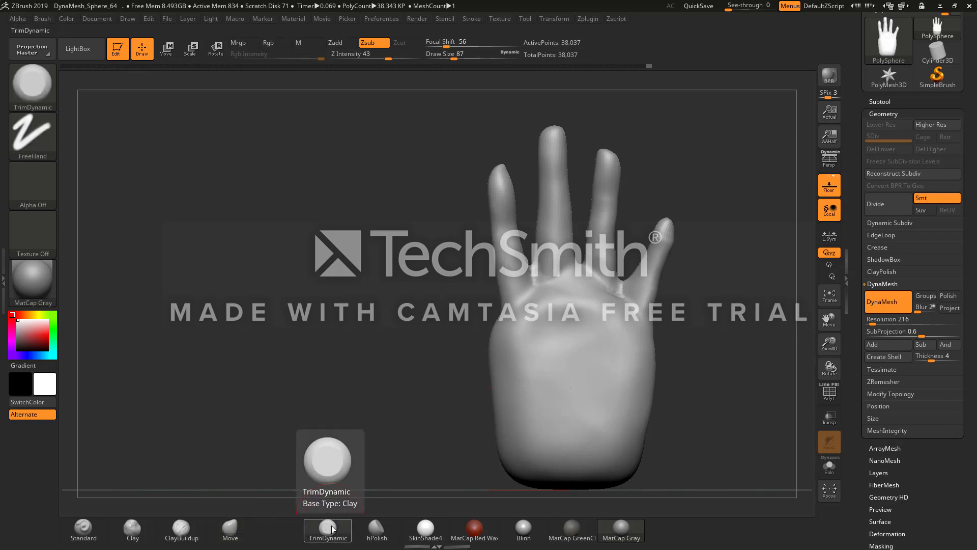
pyautogui.press('b')
pyautogui.press('d')
pyautogui.press('s')
pyautogui.click(326, 532)
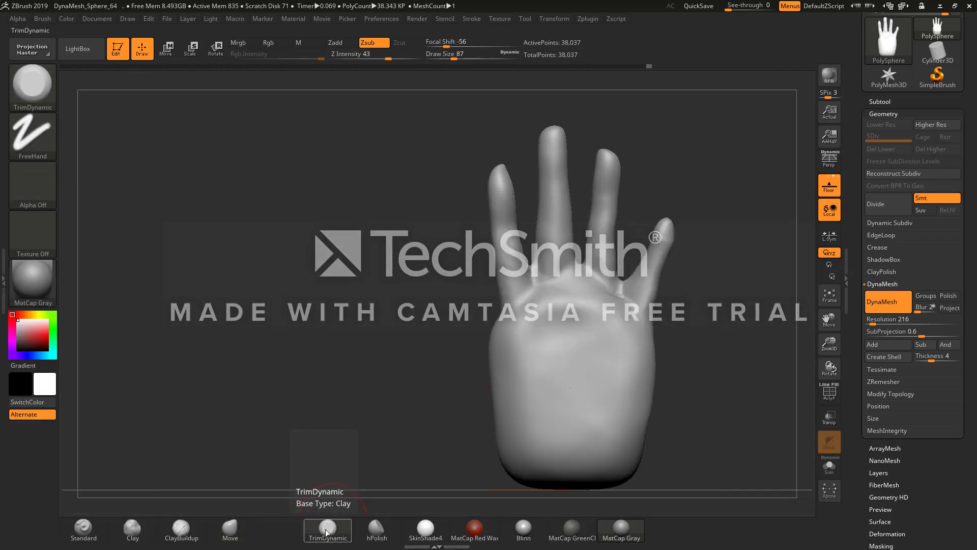
pyautogui.click(327, 532)
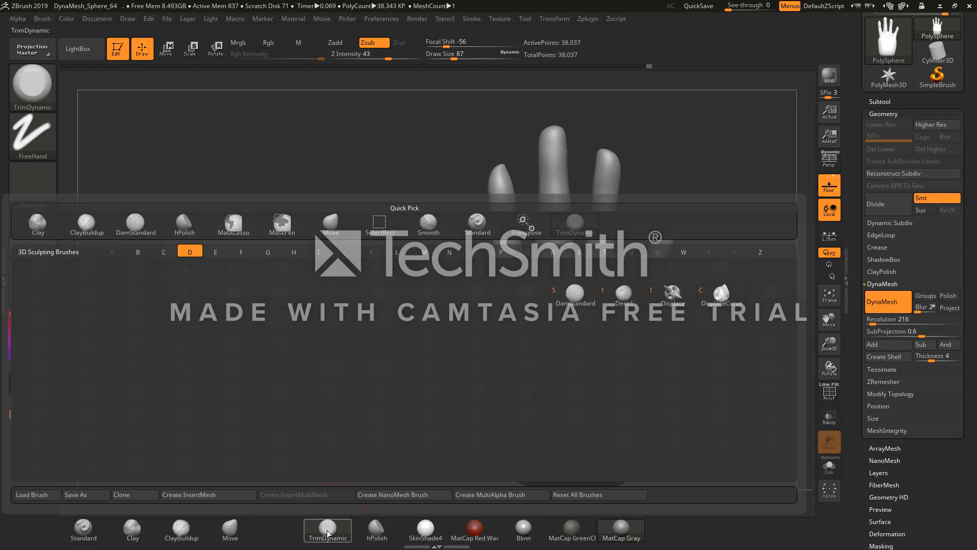
pyautogui.press('s')
pyautogui.moveTo(476, 55); pyautogui.dragTo(446, 59)
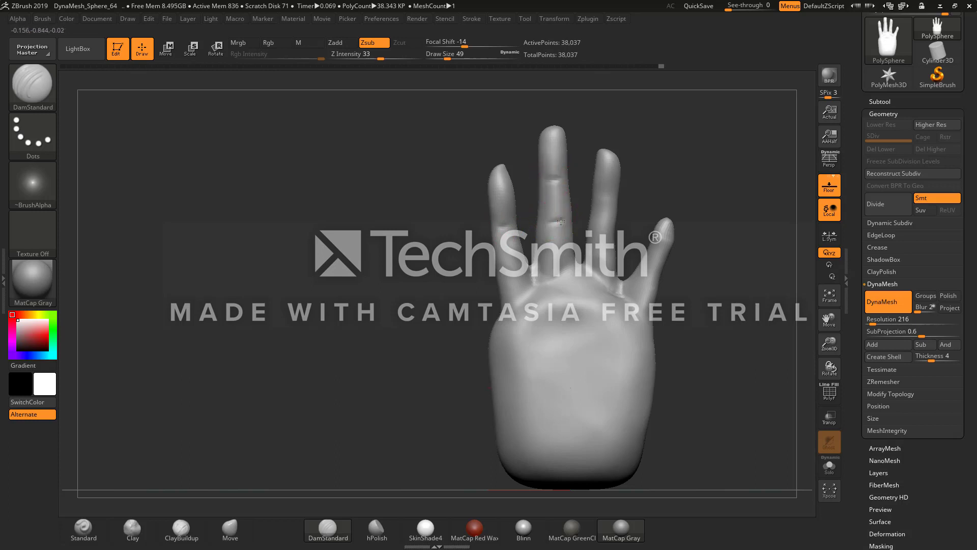
# Step: Carve the remaining joint creases across the palm side of the ring and little fingers with DamStandard
pyautogui.moveTo(524, 269); pyautogui.dragTo(526, 267)
pyautogui.moveTo(595, 198); pyautogui.dragTo(613, 198)
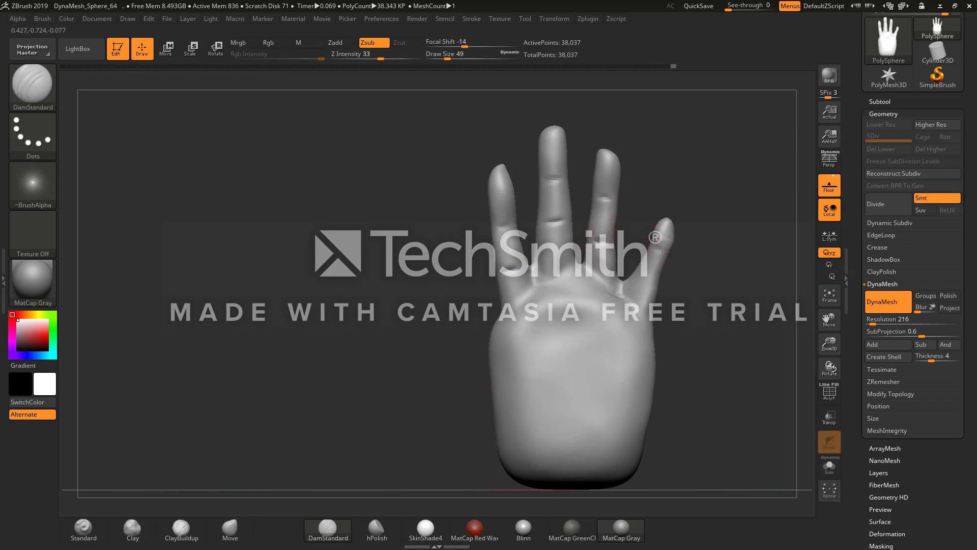
pyautogui.moveTo(640, 279); pyautogui.dragTo(656, 283)
# Step: Switch to Photoshop, show the Camada 3 layer to examine the palm reference photo, and return to ZBrush
pyautogui.hotkey('alt', 'Tab')
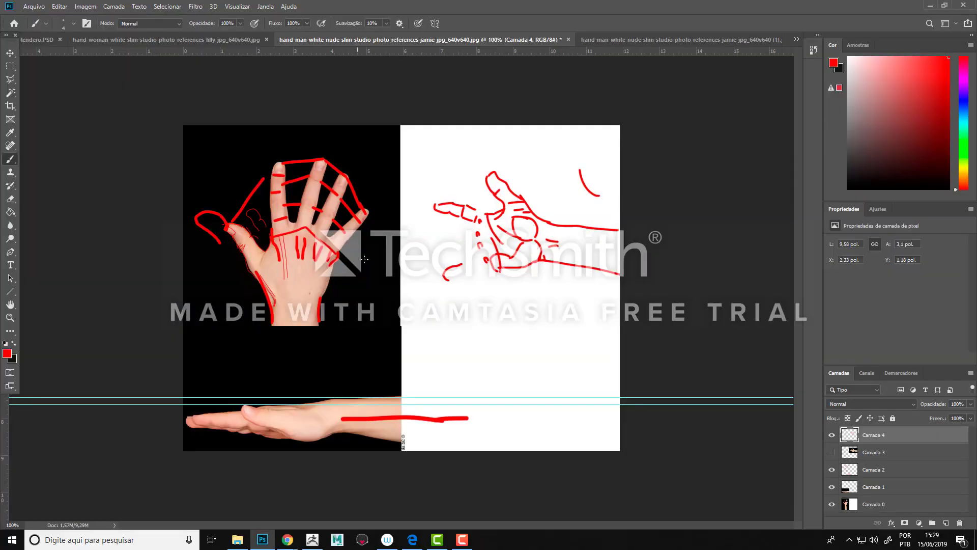
pyautogui.click(831, 452)
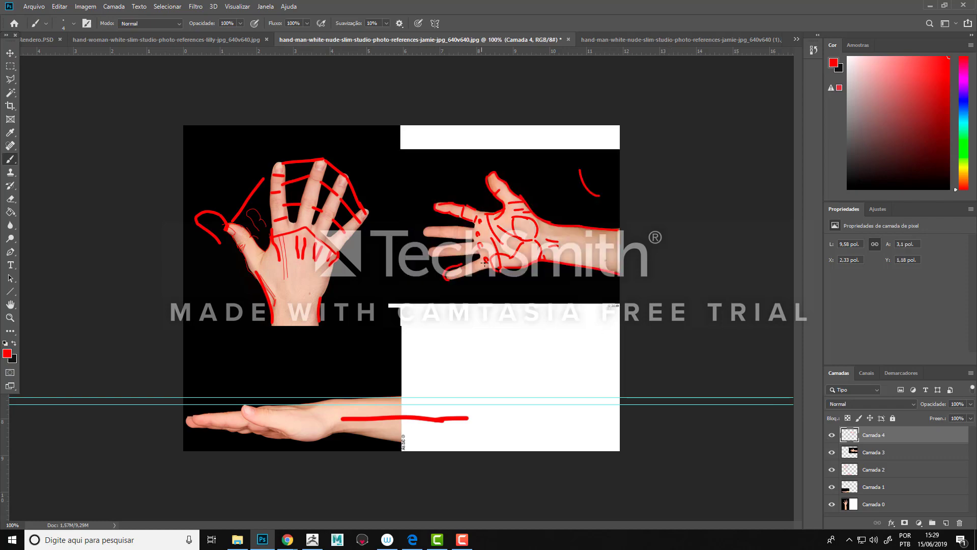
pyautogui.hotkey('alt', 'Tab')
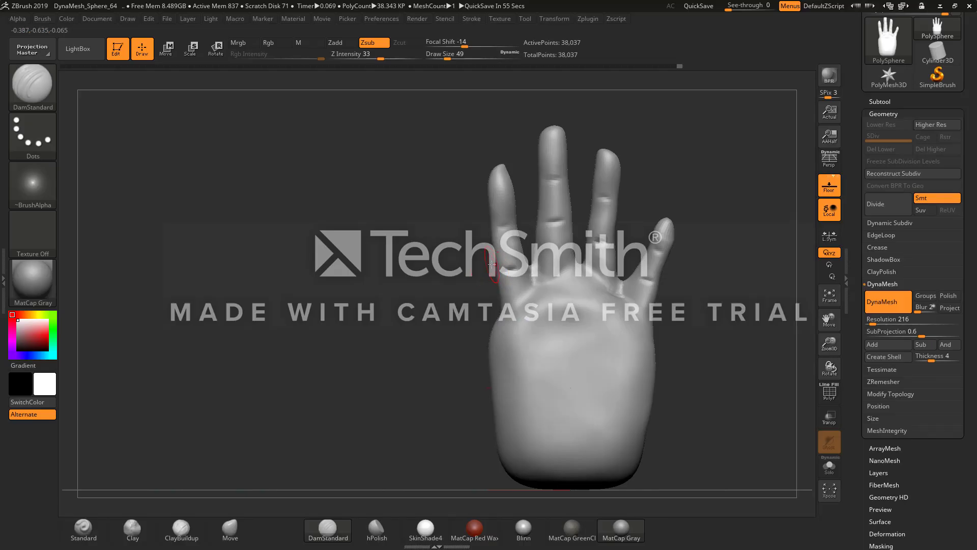
# Step: Build up the fleshy pad on the palm side of the little fingertip with the ClayBuildup brush
pyautogui.click(181, 530)
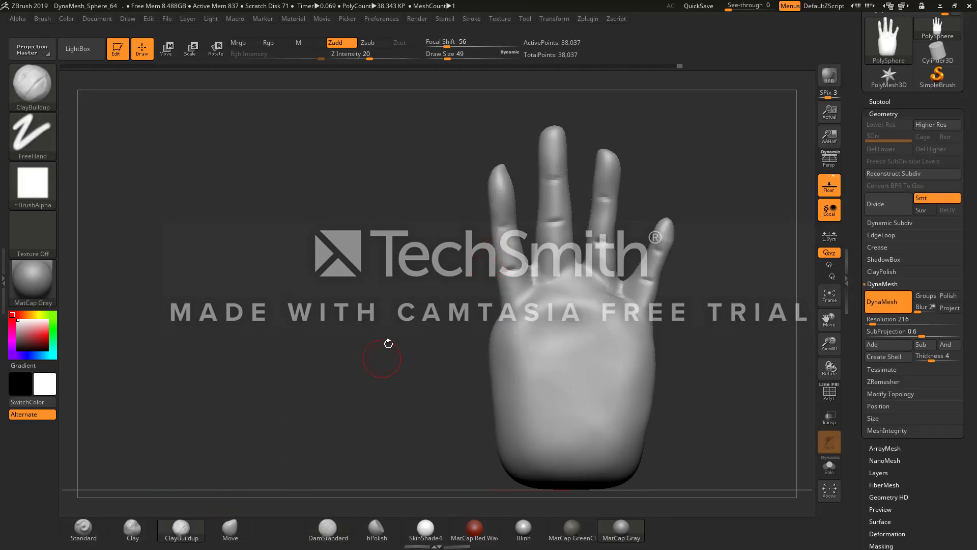
pyautogui.moveTo(386, 343)
pyautogui.mouseDown()
pyautogui.moveTo(386, 450)
pyautogui.moveTo(411, 363)
pyautogui.moveTo(593, 393)
pyautogui.moveTo(642, 362)
pyautogui.moveTo(731, 204)
pyautogui.mouseUp()
pyautogui.moveTo(710, 246)
pyautogui.mouseDown()
pyautogui.moveTo(705, 229)
pyautogui.moveTo(718, 219)
pyautogui.mouseUp()
pyautogui.moveTo(766, 208); pyautogui.dragTo(751, 269)
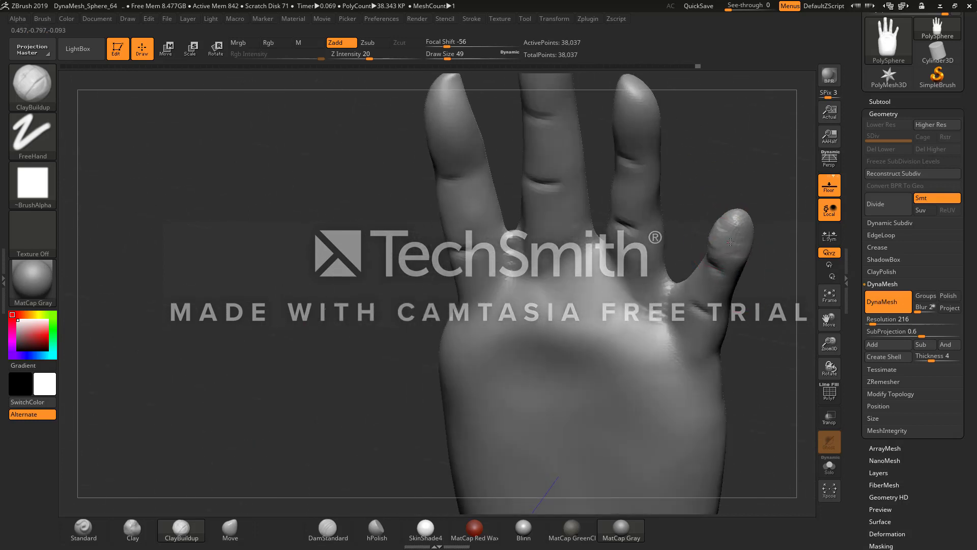
pyautogui.moveTo(715, 239); pyautogui.dragTo(742, 243)
pyautogui.moveTo(734, 221); pyautogui.dragTo(717, 244)
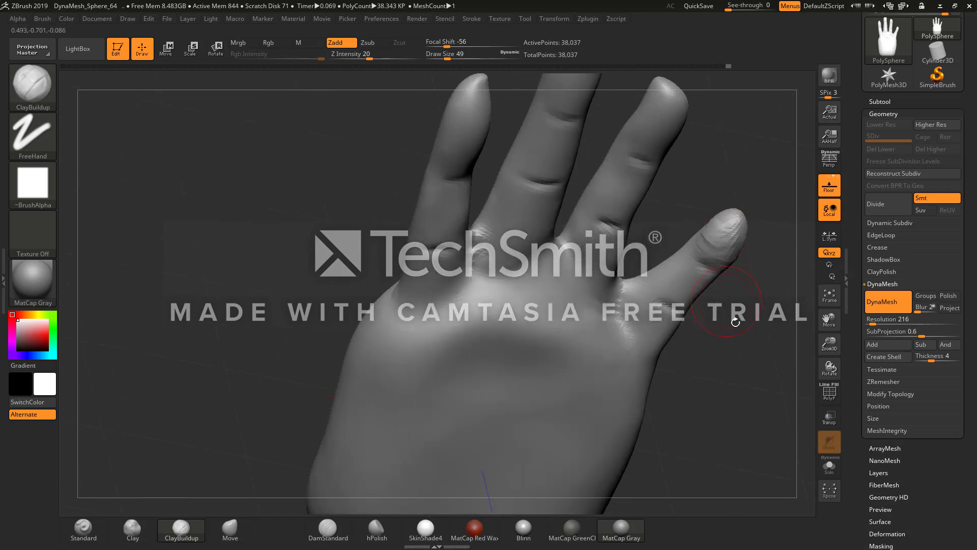
# Step: Build up the middle and lower segments of the little finger on the palm side with ClayBuildup
pyautogui.moveTo(736, 321); pyautogui.dragTo(722, 286)
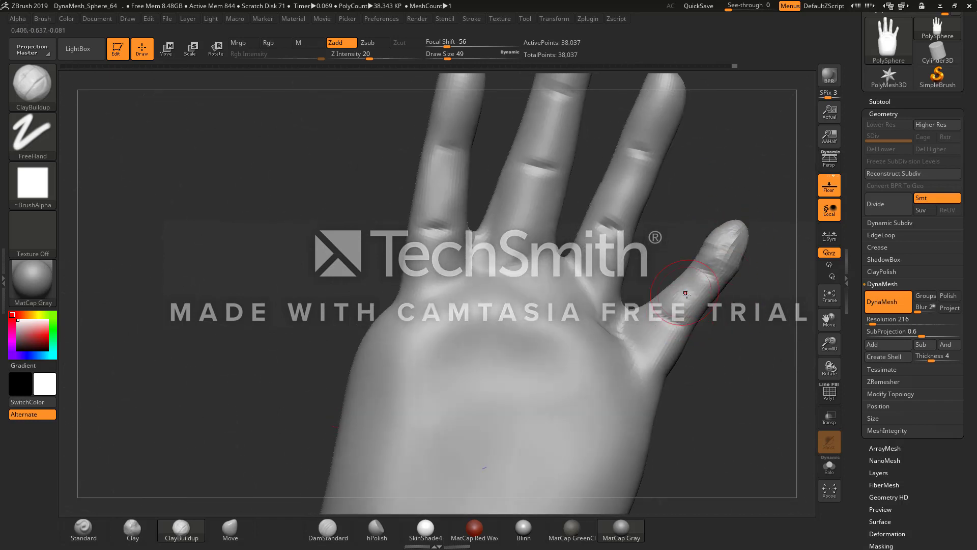
pyautogui.moveTo(677, 290)
pyautogui.mouseDown()
pyautogui.moveTo(692, 295)
pyautogui.moveTo(690, 278)
pyautogui.mouseUp()
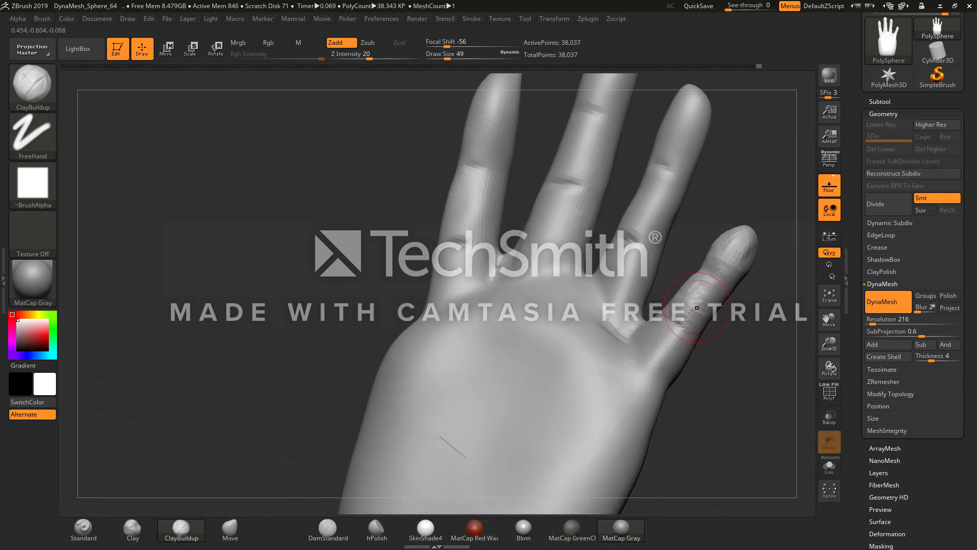
pyautogui.moveTo(664, 332)
pyautogui.mouseDown()
pyautogui.moveTo(673, 355)
pyautogui.moveTo(613, 238)
pyautogui.mouseUp()
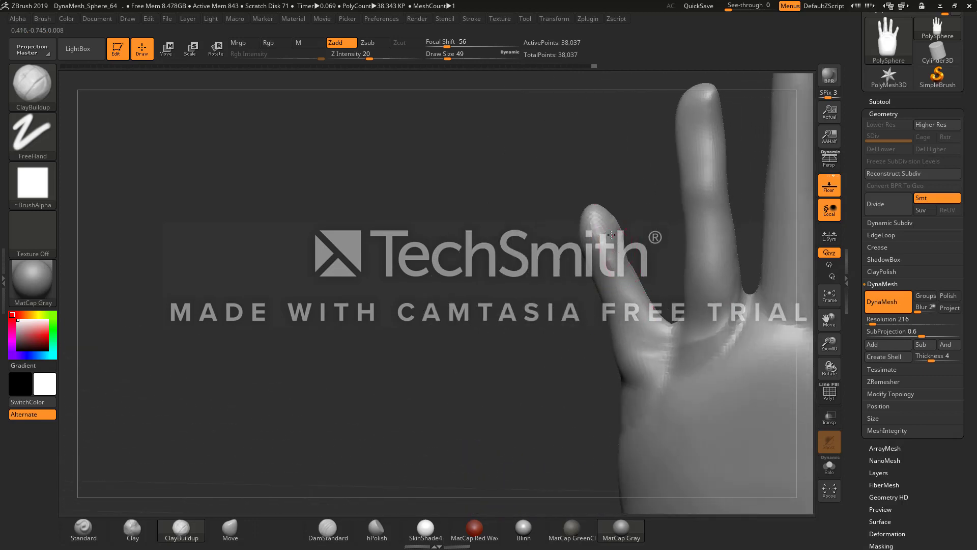
# Step: Switch to the Flatten brush and flatten the back and outer side of the little fingertip
pyautogui.click(377, 529)
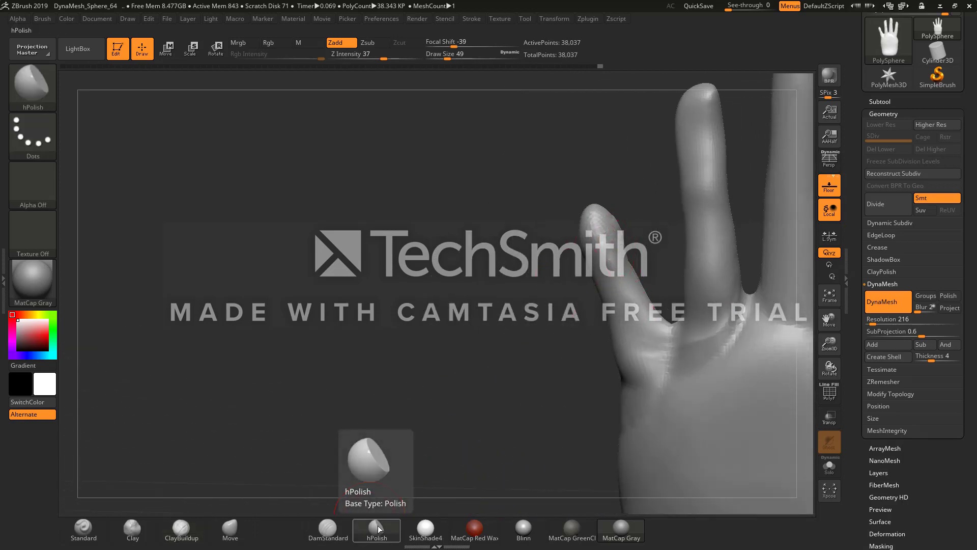
pyautogui.press('b')
pyautogui.press('f')
pyautogui.press('l')
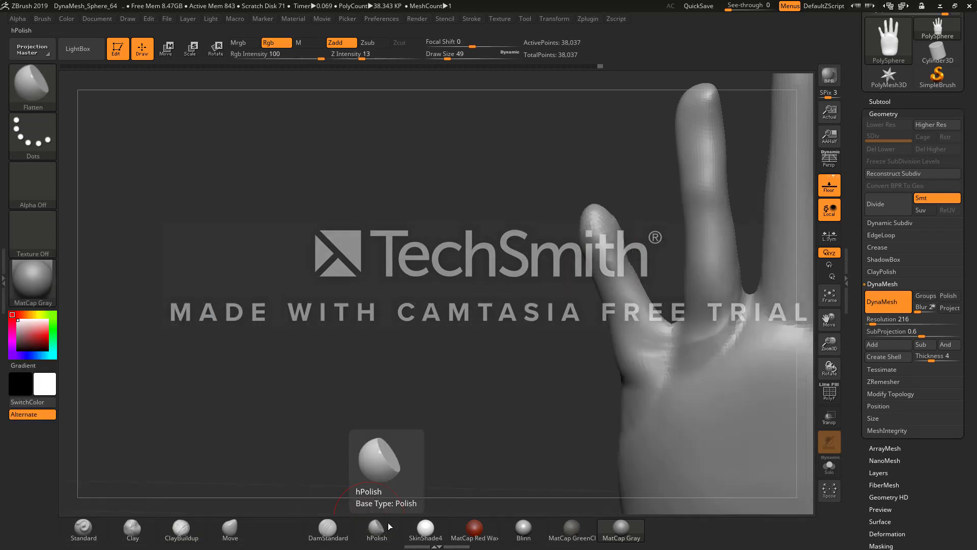
pyautogui.moveTo(546, 317); pyautogui.dragTo(631, 311)
pyautogui.moveTo(544, 262); pyautogui.dragTo(526, 282)
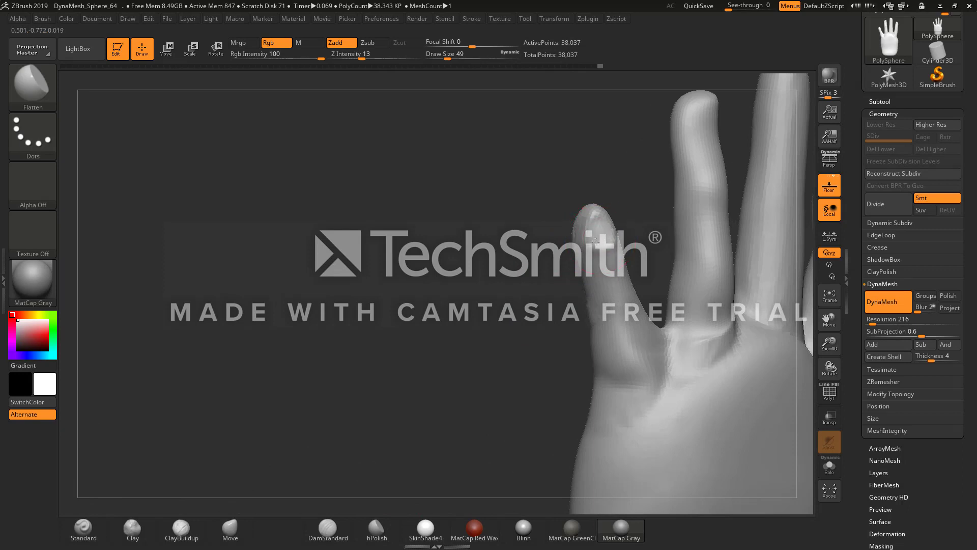
pyautogui.moveTo(604, 236); pyautogui.dragTo(603, 276)
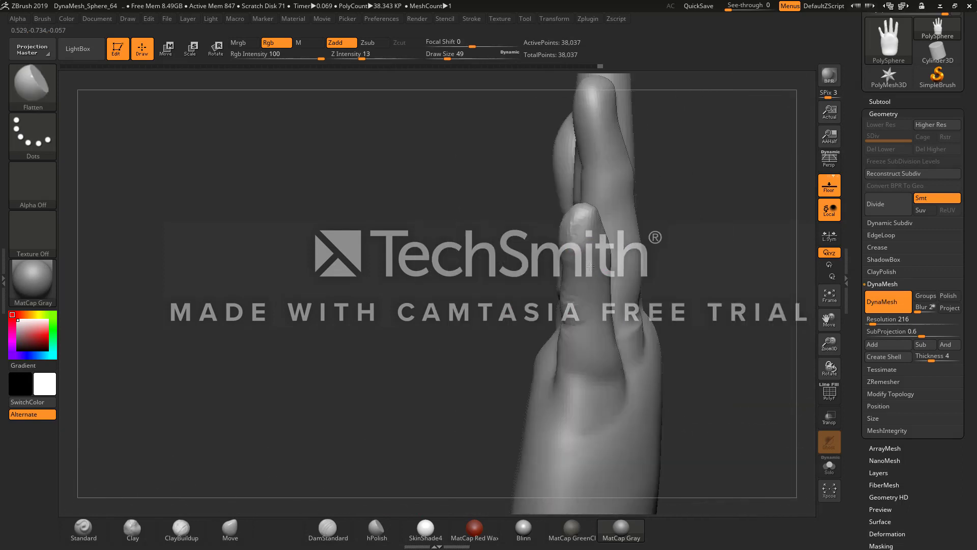
pyautogui.moveTo(495, 316); pyautogui.dragTo(504, 302)
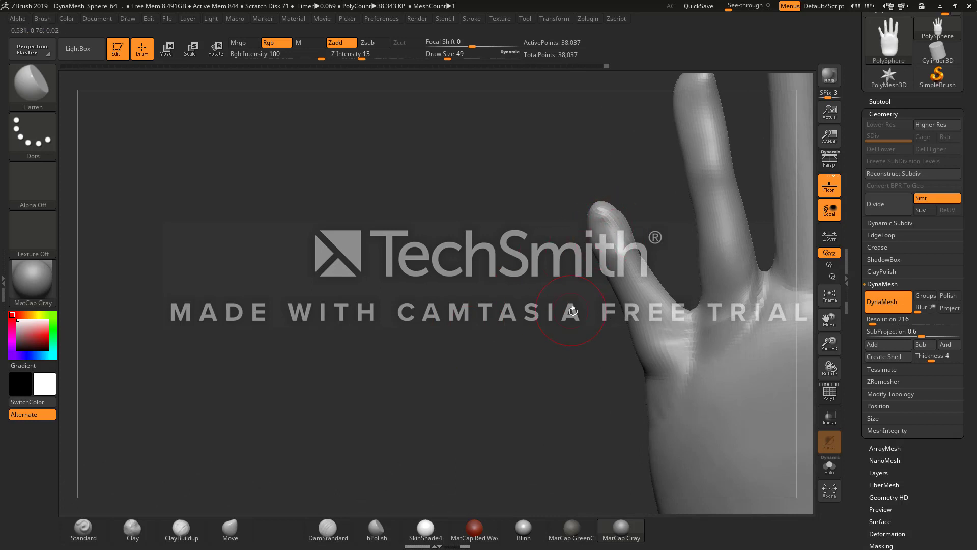
pyautogui.moveTo(573, 311); pyautogui.dragTo(585, 218)
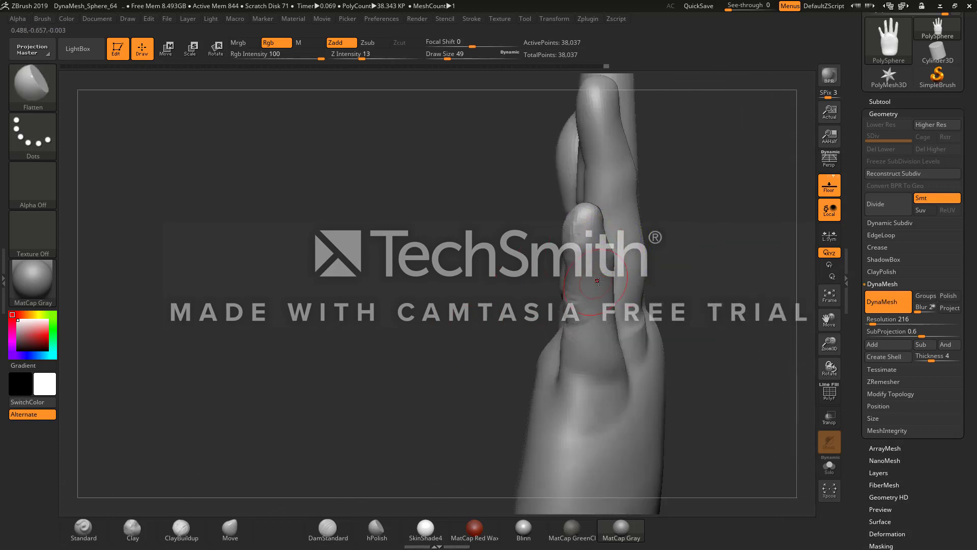
# Step: Reshape the base of the little finger and its surrounding webbing with the Move brush at Draw Size 56
pyautogui.click(230, 529)
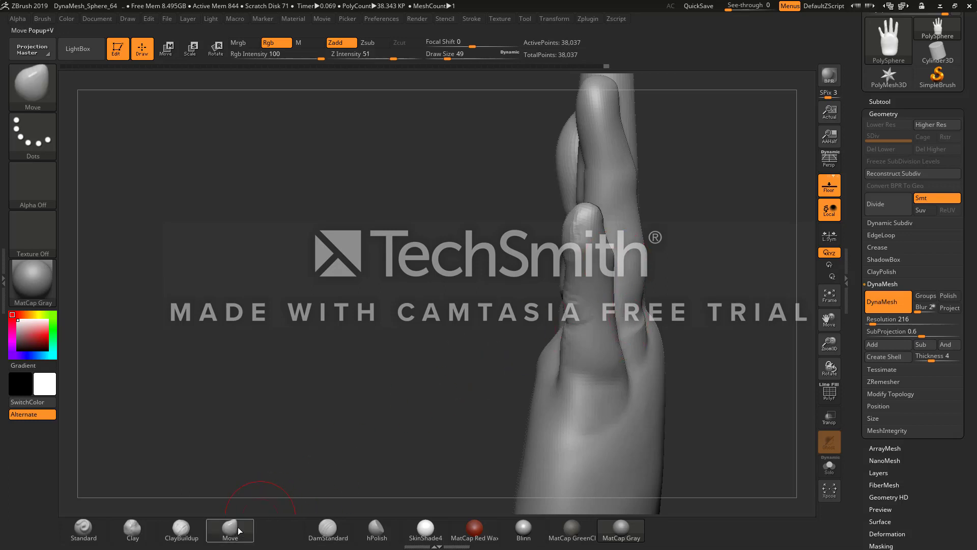
pyautogui.moveTo(455, 52); pyautogui.dragTo(467, 53)
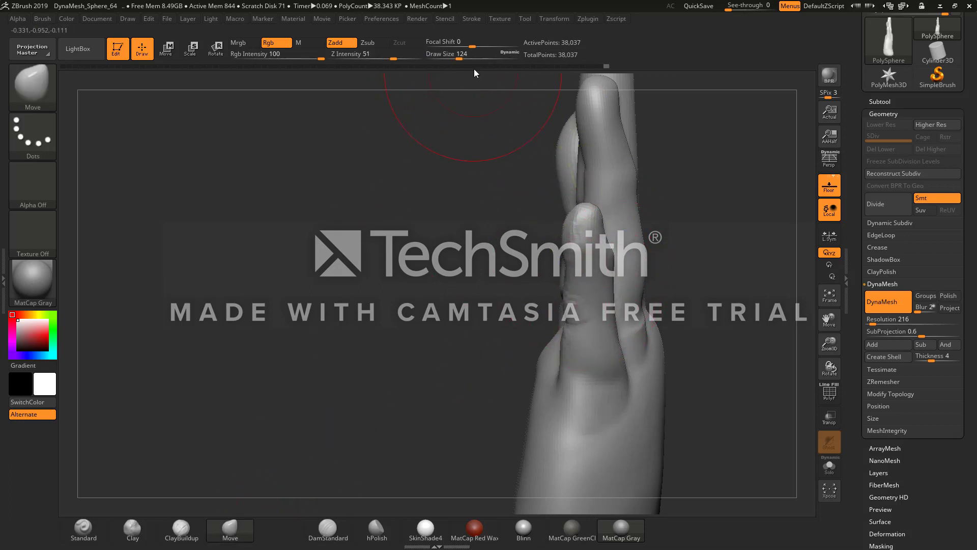
pyautogui.moveTo(459, 56); pyautogui.dragTo(448, 56)
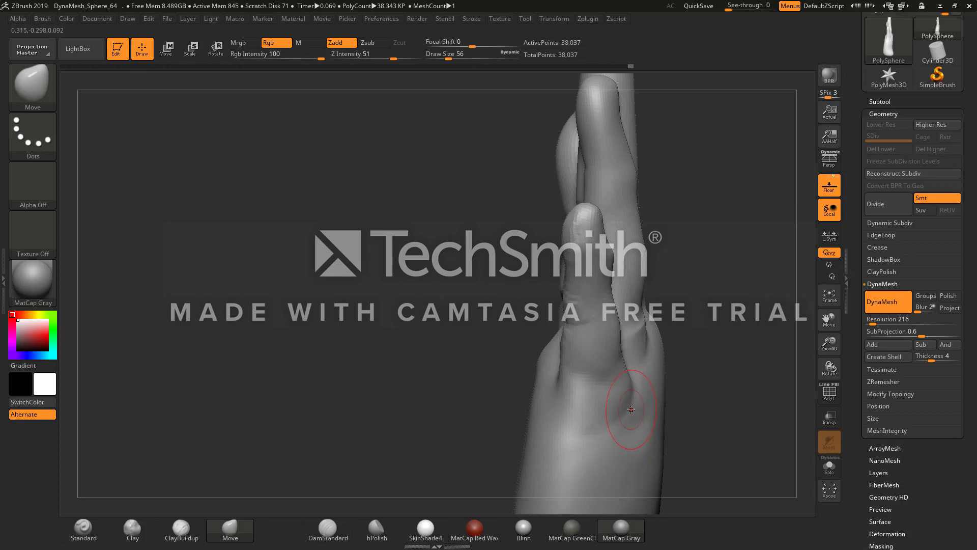
pyautogui.moveTo(511, 303)
pyautogui.mouseDown()
pyautogui.moveTo(458, 315)
pyautogui.moveTo(574, 294)
pyautogui.mouseUp()
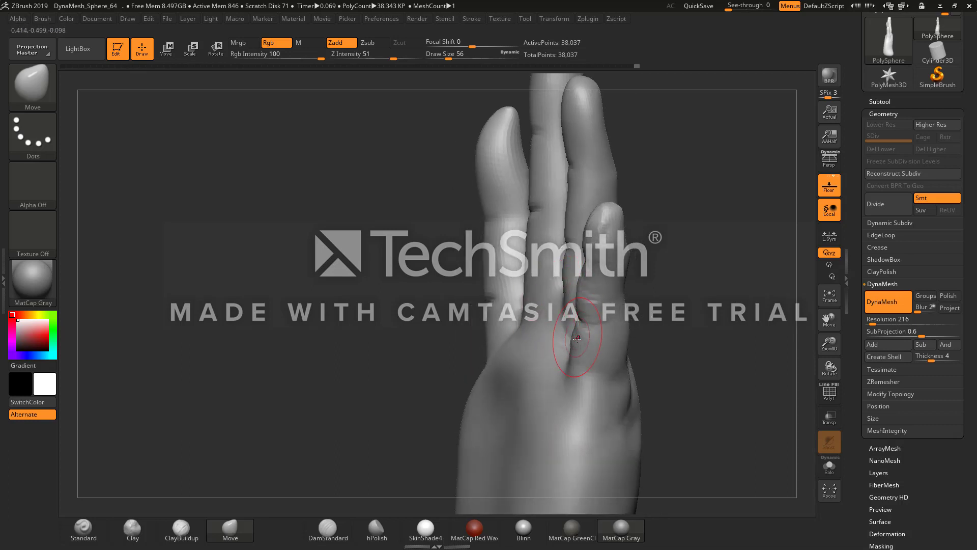
pyautogui.moveTo(578, 347); pyautogui.dragTo(573, 345)
# Step: Slim the little finger's side profile toward the tip with the Move brush
pyautogui.moveTo(649, 269); pyautogui.dragTo(604, 201)
pyautogui.moveTo(515, 224)
pyautogui.mouseDown()
pyautogui.moveTo(617, 179)
pyautogui.moveTo(628, 197)
pyautogui.moveTo(603, 220)
pyautogui.moveTo(621, 204)
pyautogui.mouseUp()
pyautogui.moveTo(582, 254); pyautogui.dragTo(631, 260)
pyautogui.press('shift')
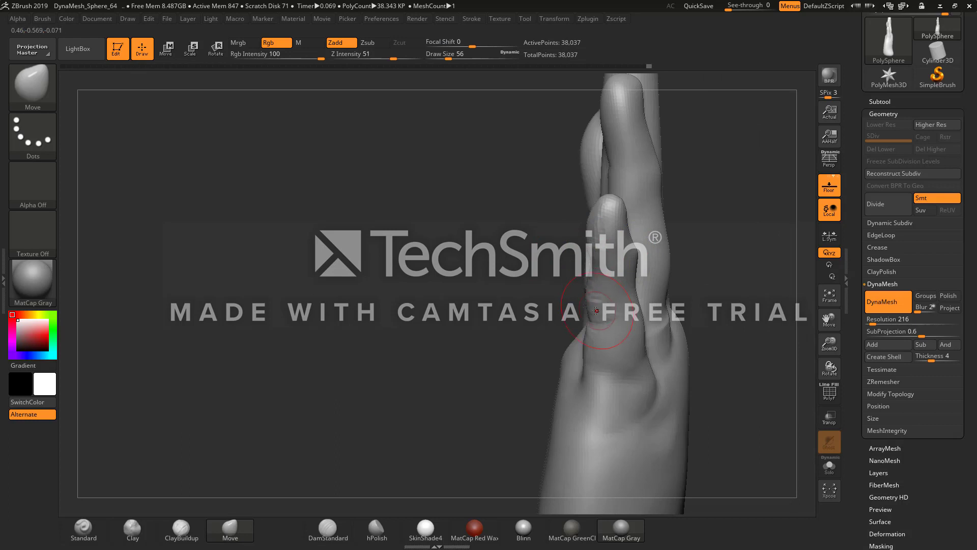
# Step: Build up the palm-side pad of the ring fingertip with the ClayBuildup brush
pyautogui.moveTo(545, 295); pyautogui.dragTo(584, 189)
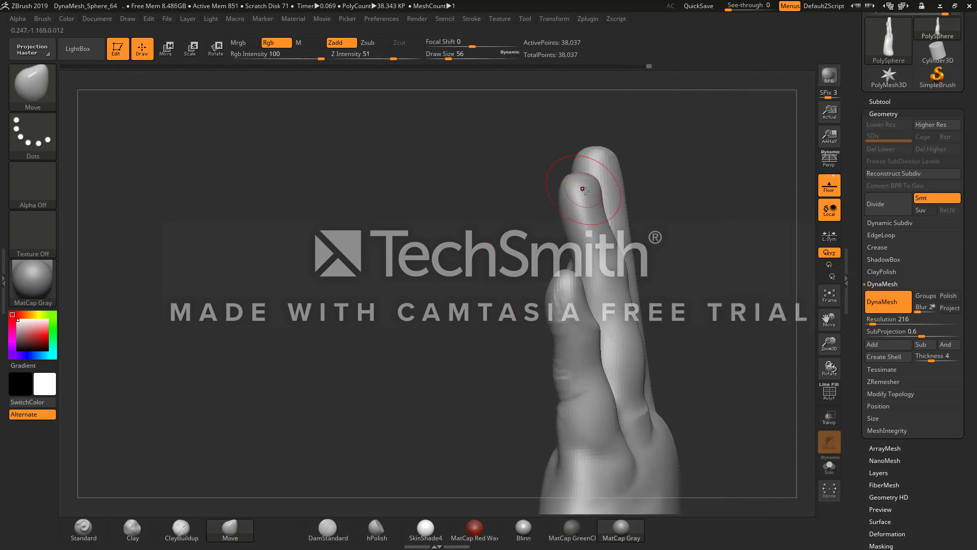
pyautogui.moveTo(527, 210); pyautogui.dragTo(525, 180)
pyautogui.click(181, 528)
pyautogui.moveTo(295, 414); pyautogui.dragTo(586, 305)
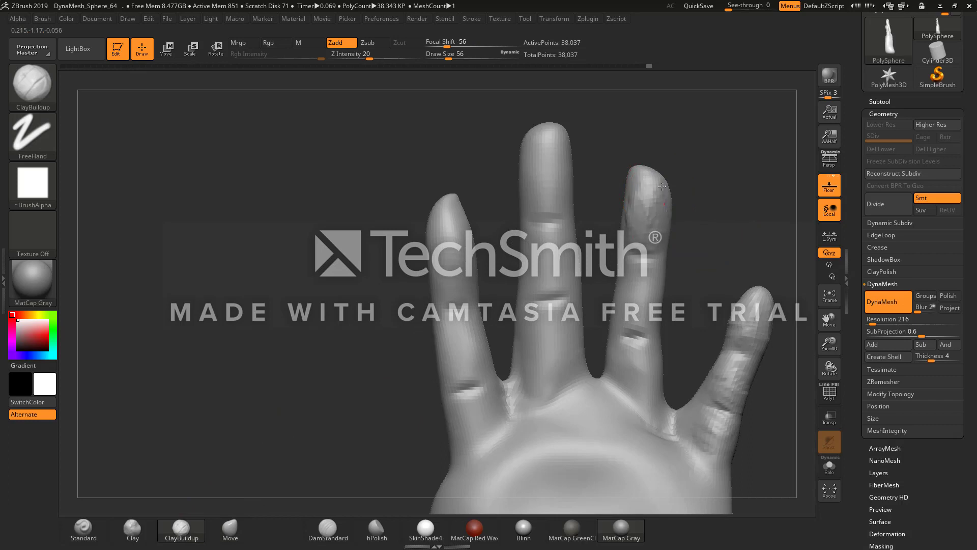
pyautogui.moveTo(686, 195); pyautogui.dragTo(673, 208)
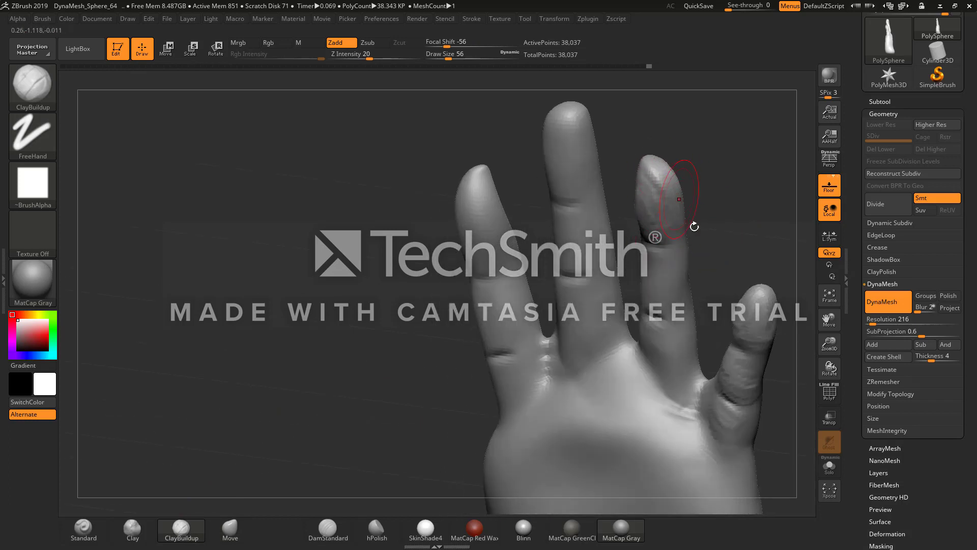
# Step: Round out the end and sides of the ring fingertip with more clay strokes and smooth them
pyautogui.moveTo(694, 226)
pyautogui.mouseDown(button='right')
pyautogui.moveTo(711, 213)
pyautogui.moveTo(664, 168)
pyautogui.mouseUp(button='right')
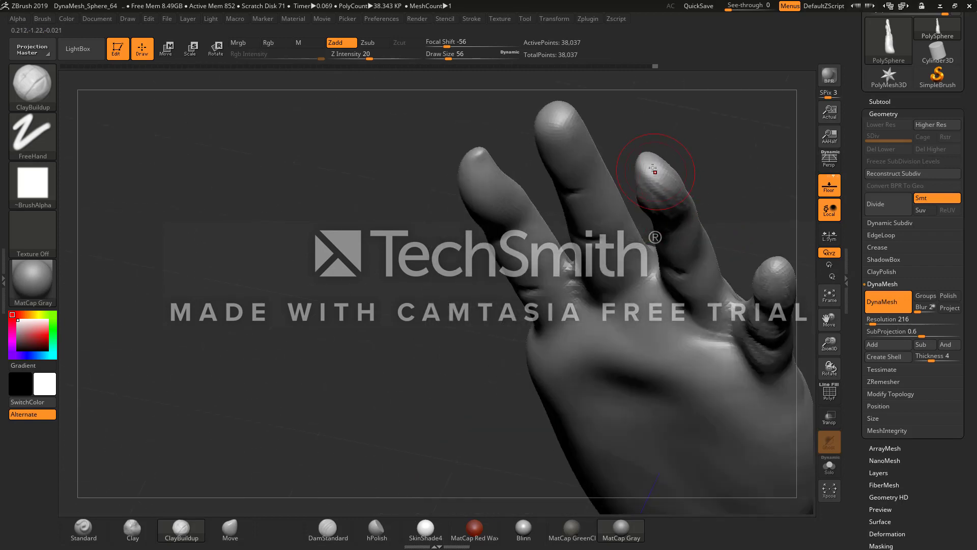
pyautogui.moveTo(698, 197)
pyautogui.mouseDown(button='right')
pyautogui.moveTo(713, 175)
pyautogui.moveTo(686, 187)
pyautogui.mouseUp(button='right')
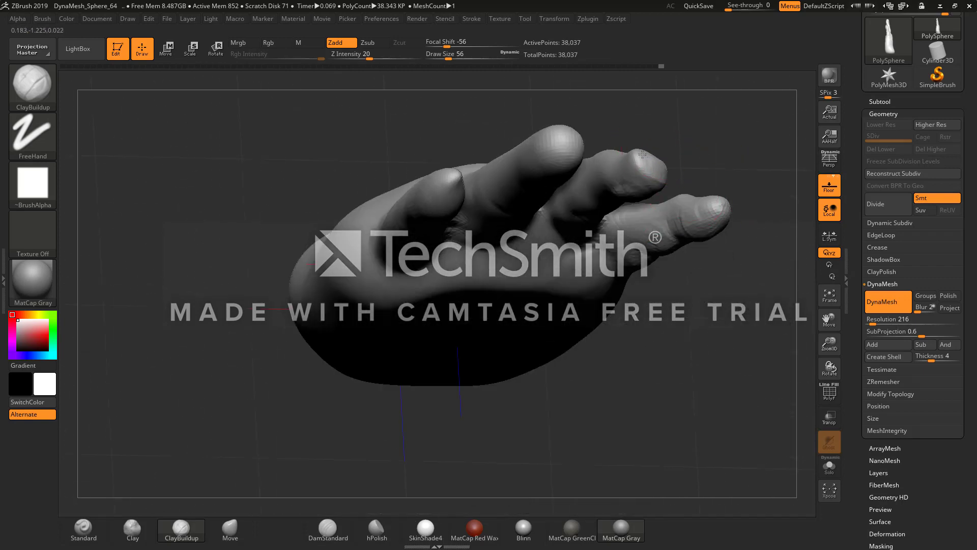
pyautogui.moveTo(642, 153); pyautogui.dragTo(587, 215, button='right')
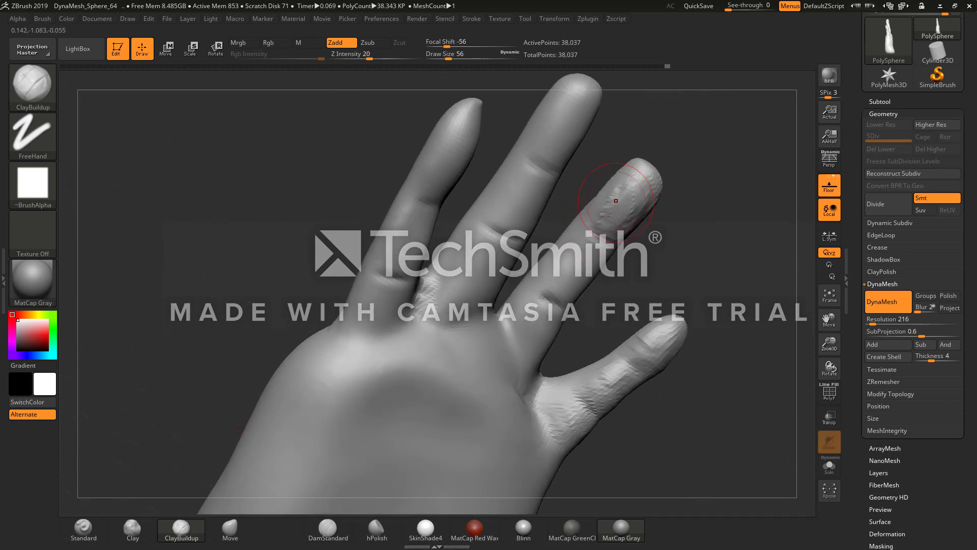
pyautogui.moveTo(673, 196)
pyautogui.keyDown('shift'); pyautogui.mouseDown(button='right')
pyautogui.moveTo(642, 202)
pyautogui.moveTo(655, 236)
pyautogui.mouseUp(button='right'); pyautogui.keyUp('shift')
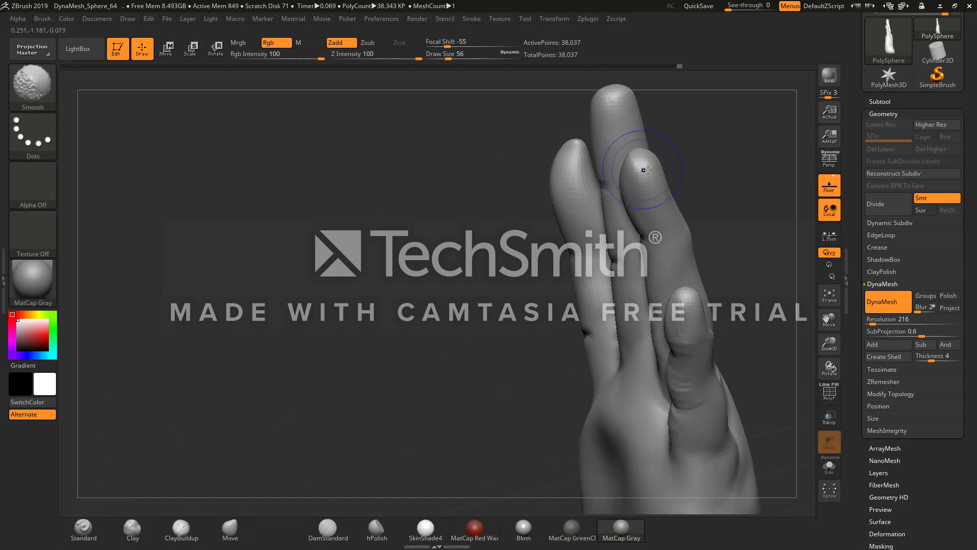
pyautogui.moveTo(695, 173); pyautogui.dragTo(661, 183, button='right')
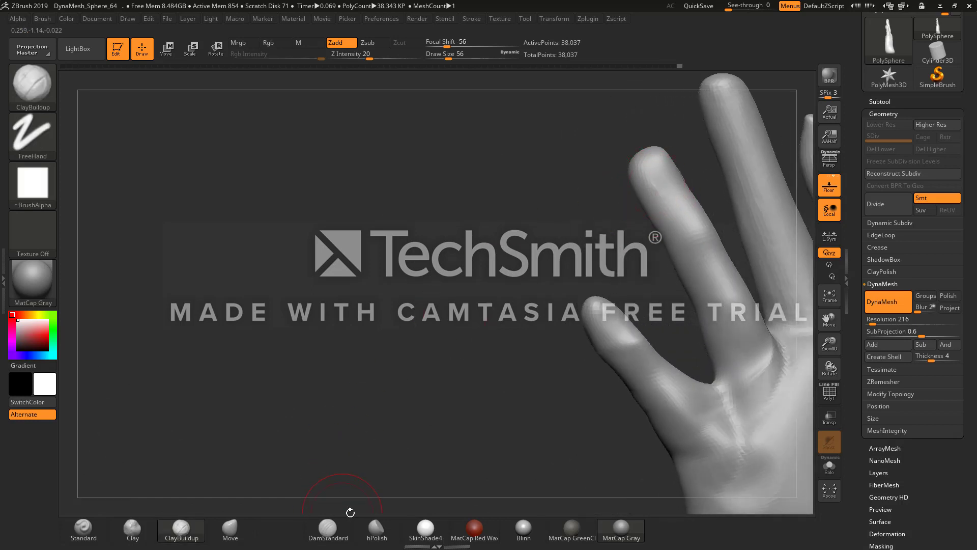
# Step: Build up the ring finger's palm-side pads down to its base with the ClayBuildup brush and smooth the strokes
pyautogui.moveTo(419, 348); pyautogui.dragTo(514, 318)
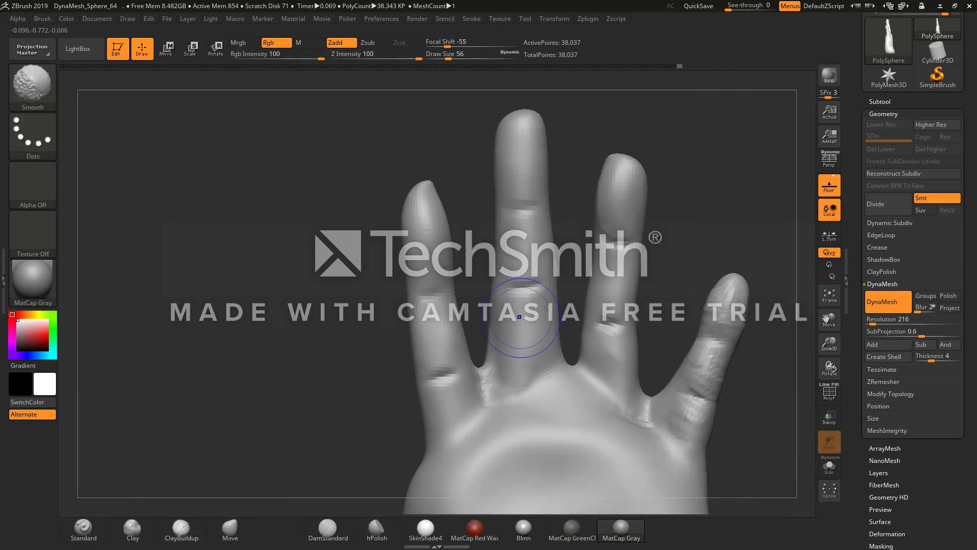
pyautogui.moveTo(619, 314); pyautogui.dragTo(621, 309)
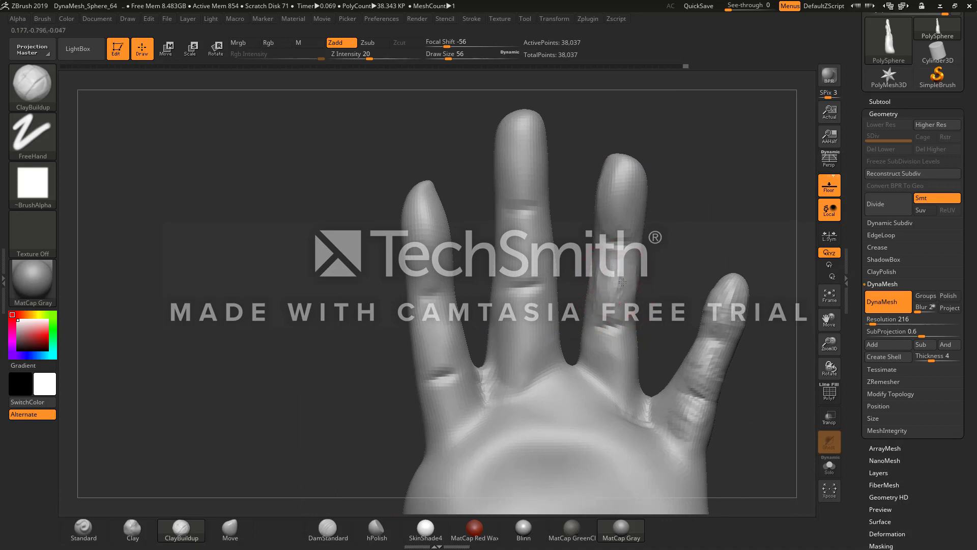
pyautogui.moveTo(622, 281)
pyautogui.mouseDown(button='right')
pyautogui.moveTo(638, 277)
pyautogui.moveTo(613, 280)
pyautogui.mouseUp(button='right')
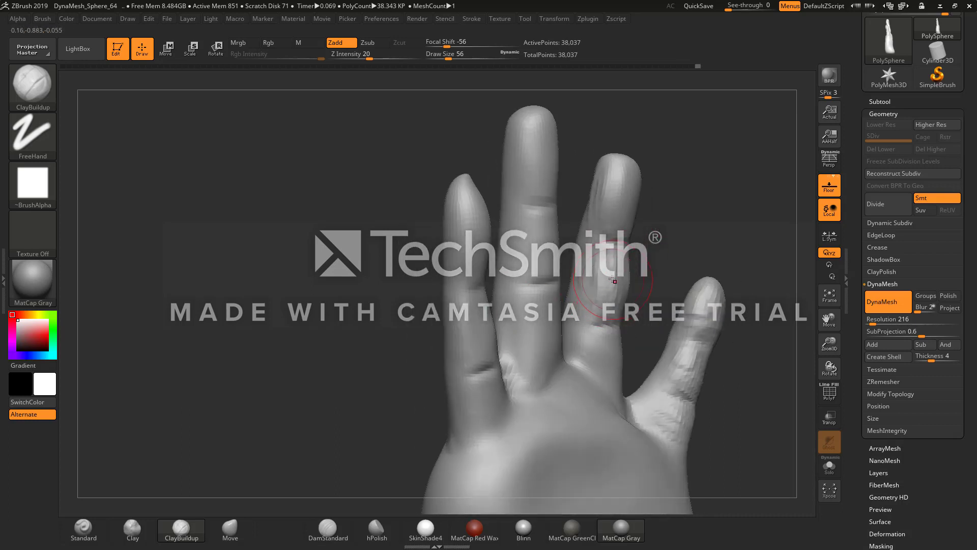
pyautogui.moveTo(606, 257)
pyautogui.mouseDown()
pyautogui.moveTo(587, 289)
pyautogui.moveTo(614, 232)
pyautogui.moveTo(605, 173)
pyautogui.mouseUp()
pyautogui.moveTo(593, 331); pyautogui.dragTo(607, 345, button='right')
pyautogui.moveTo(607, 346)
pyautogui.mouseDown()
pyautogui.moveTo(622, 343)
pyautogui.moveTo(617, 386)
pyautogui.moveTo(605, 382)
pyautogui.moveTo(633, 407)
pyautogui.mouseUp()
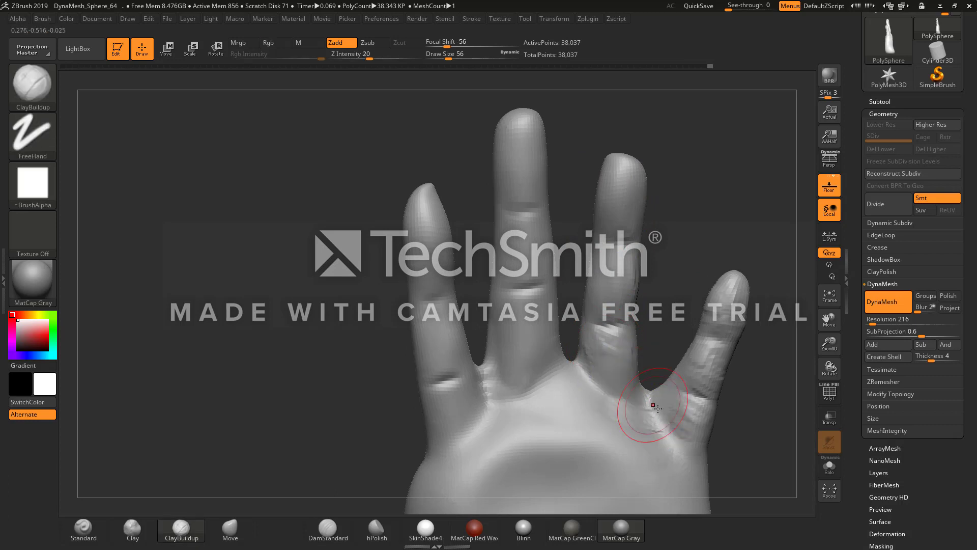
pyautogui.moveTo(668, 410)
pyautogui.mouseDown(button='right')
pyautogui.moveTo(630, 367)
pyautogui.moveTo(666, 394)
pyautogui.mouseUp(button='right')
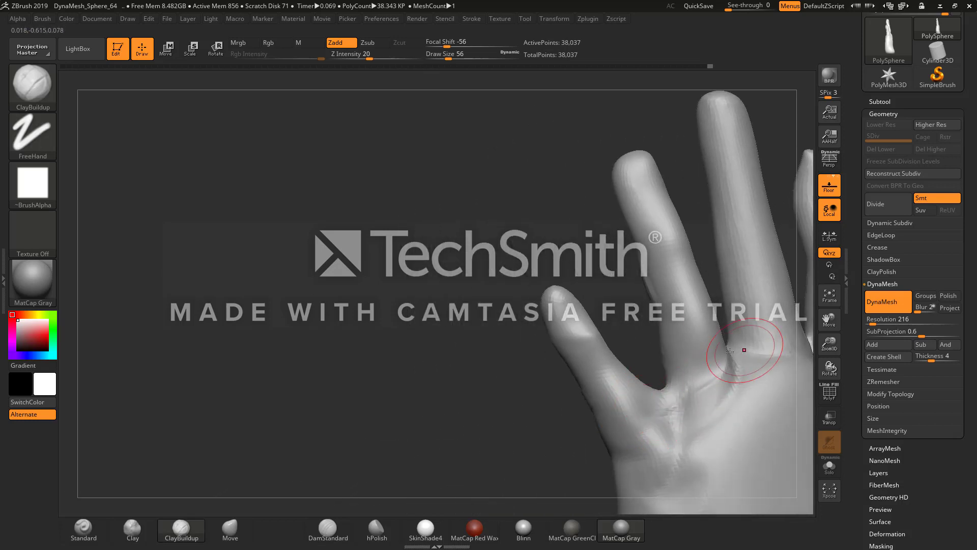
pyautogui.moveTo(662, 277)
pyautogui.keyDown('shift'); pyautogui.mouseDown(button='right')
pyautogui.moveTo(617, 198)
pyautogui.moveTo(682, 184)
pyautogui.moveTo(670, 181)
pyautogui.mouseUp(button='right'); pyautogui.keyUp('shift')
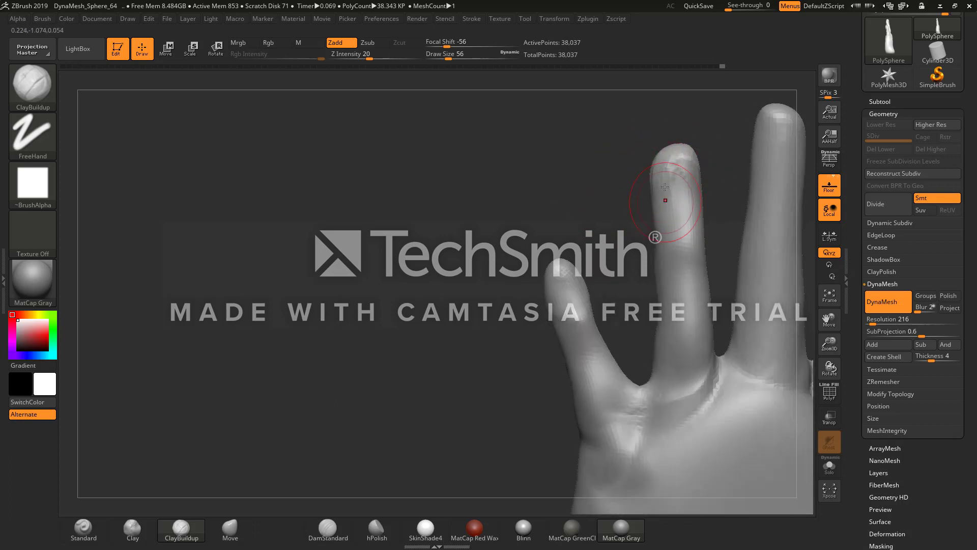
# Step: Set the Move brush to Draw Size 94 and mask the whole little finger with a lasso
pyautogui.moveTo(588, 218)
pyautogui.mouseDown(button='right')
pyautogui.moveTo(635, 215)
pyautogui.moveTo(503, 317)
pyautogui.mouseUp(button='right')
pyautogui.click(230, 529)
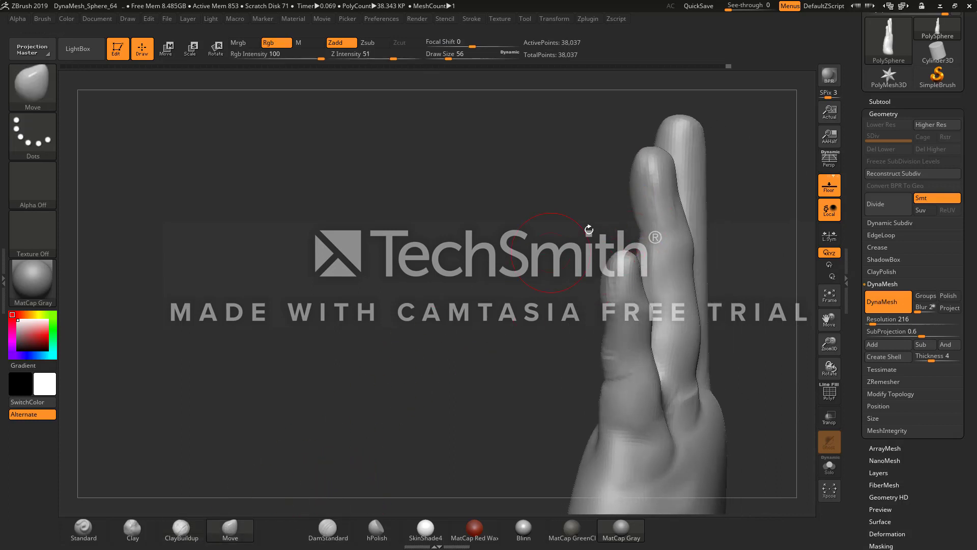
pyautogui.moveTo(461, 52); pyautogui.dragTo(467, 53)
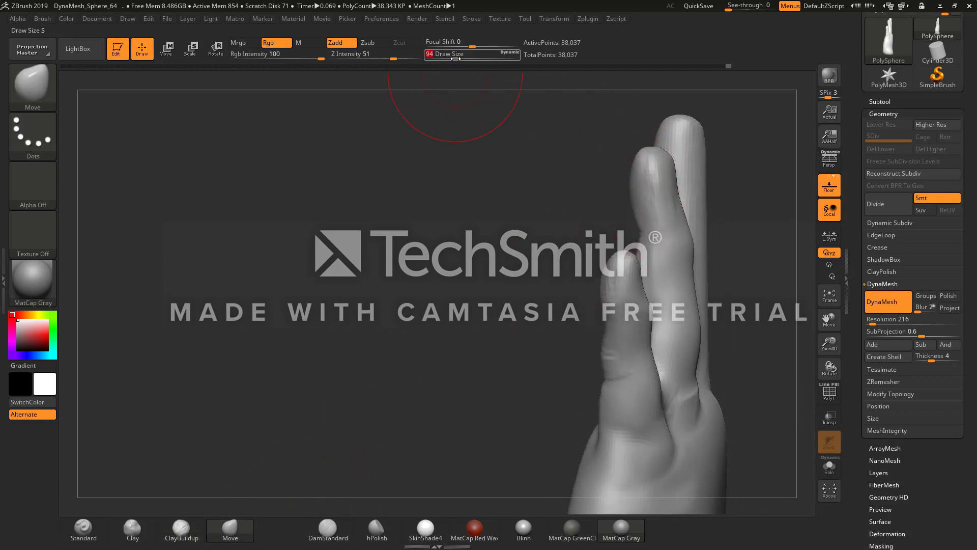
pyautogui.moveTo(586, 274); pyautogui.dragTo(538, 275, button='right')
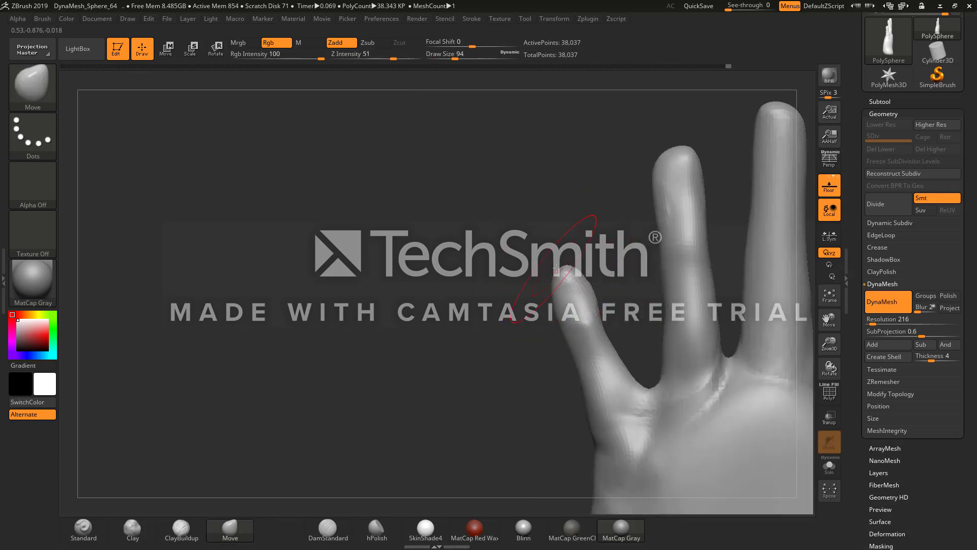
pyautogui.moveTo(555, 258)
pyautogui.keyDown('ctrl'); pyautogui.mouseDown()
pyautogui.moveTo(634, 365)
pyautogui.moveTo(640, 404)
pyautogui.mouseUp(); pyautogui.keyUp('ctrl')
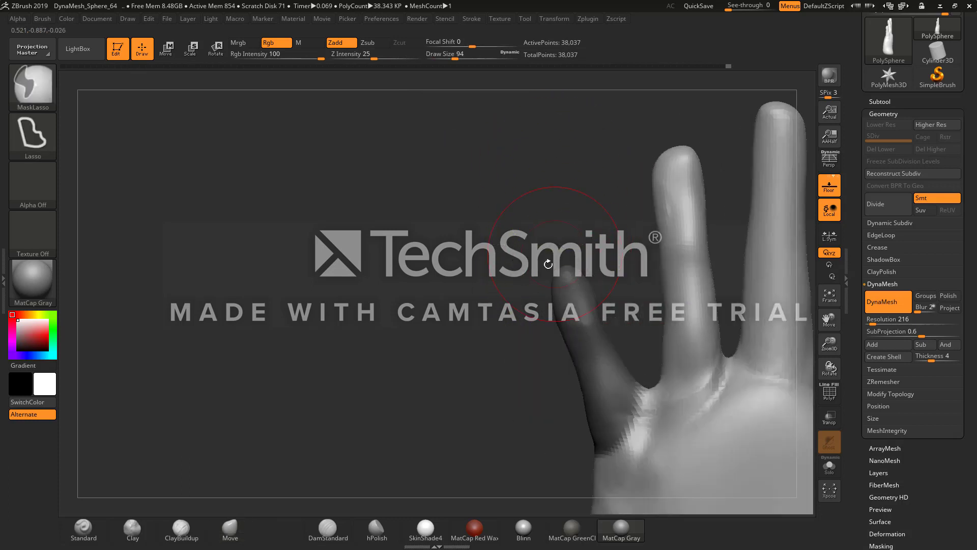
# Step: Reshape the ring finger's tip and the back of its base with the Move brush while the little finger is masked
pyautogui.moveTo(546, 258); pyautogui.dragTo(588, 247, button='right')
pyautogui.moveTo(591, 194); pyautogui.dragTo(611, 203, button='right')
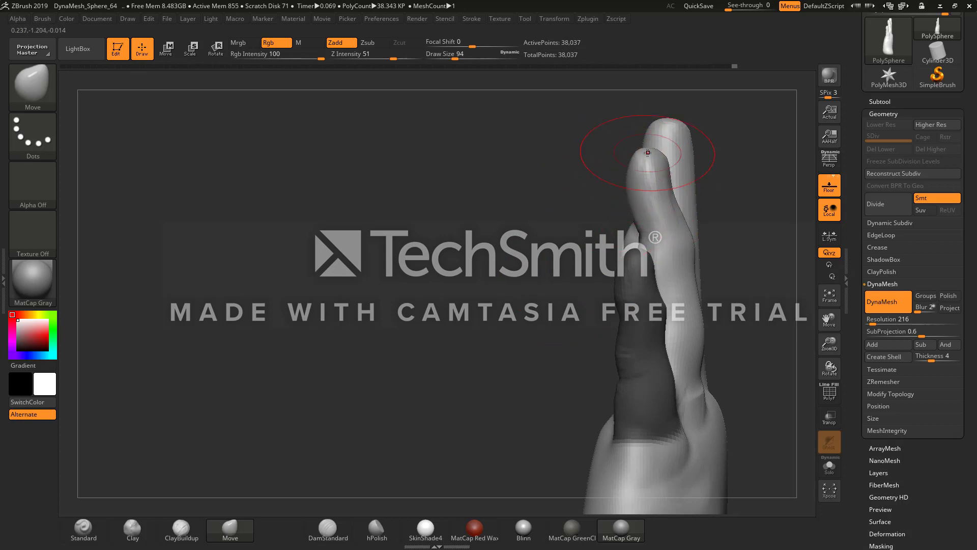
pyautogui.moveTo(648, 153)
pyautogui.mouseDown()
pyautogui.moveTo(650, 143)
pyautogui.moveTo(666, 148)
pyautogui.mouseUp()
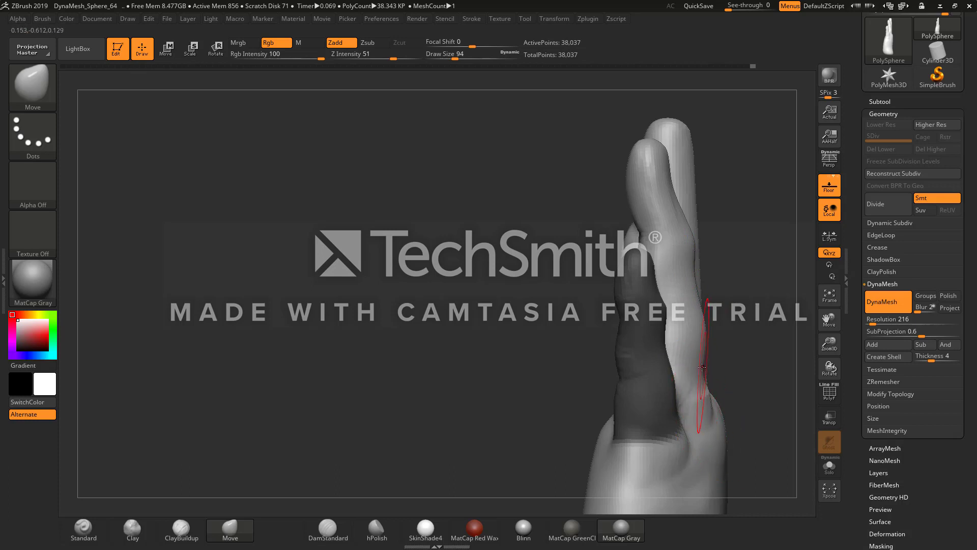
pyautogui.moveTo(704, 371); pyautogui.dragTo(697, 372)
pyautogui.moveTo(572, 301)
pyautogui.mouseDown()
pyautogui.moveTo(647, 313)
pyautogui.moveTo(632, 285)
pyautogui.mouseUp()
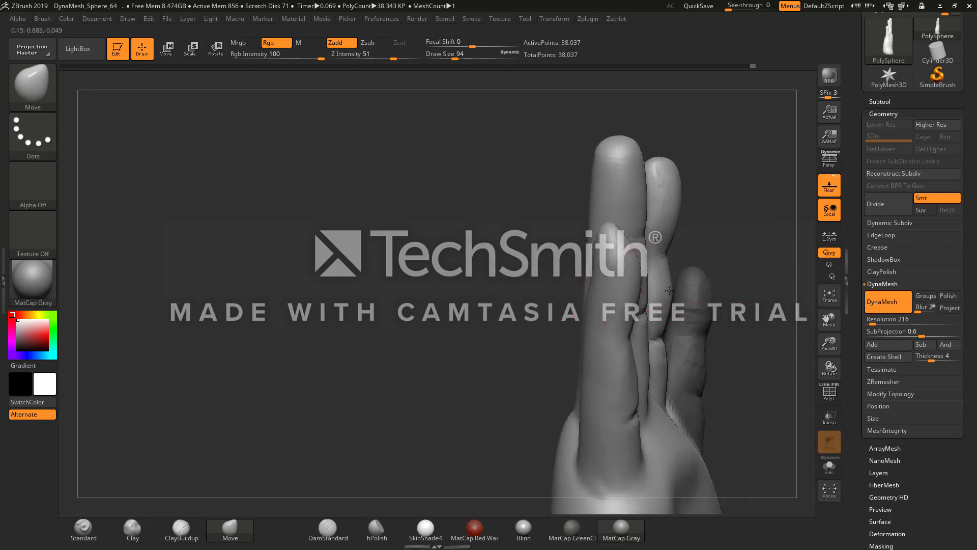
pyautogui.moveTo(693, 234); pyautogui.dragTo(698, 372)
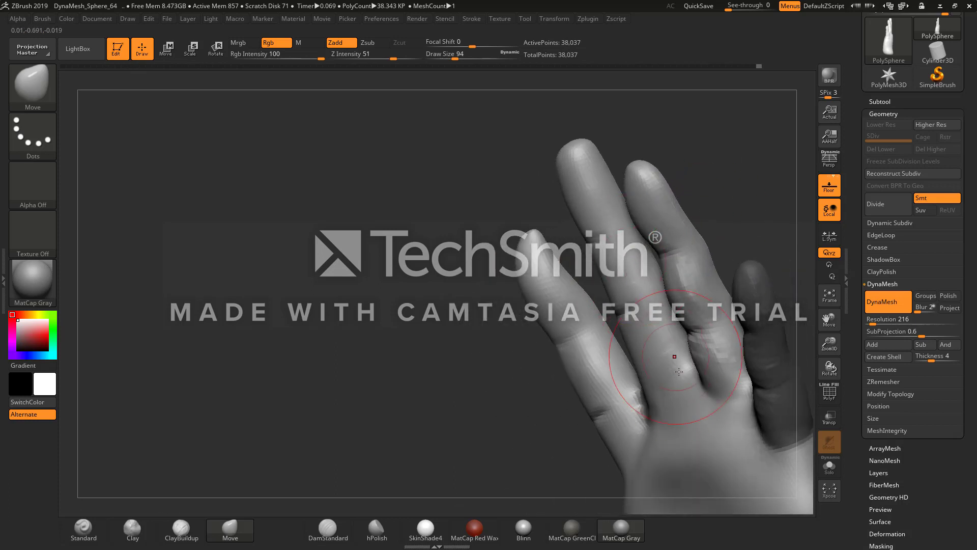
pyautogui.moveTo(725, 220); pyautogui.dragTo(659, 199)
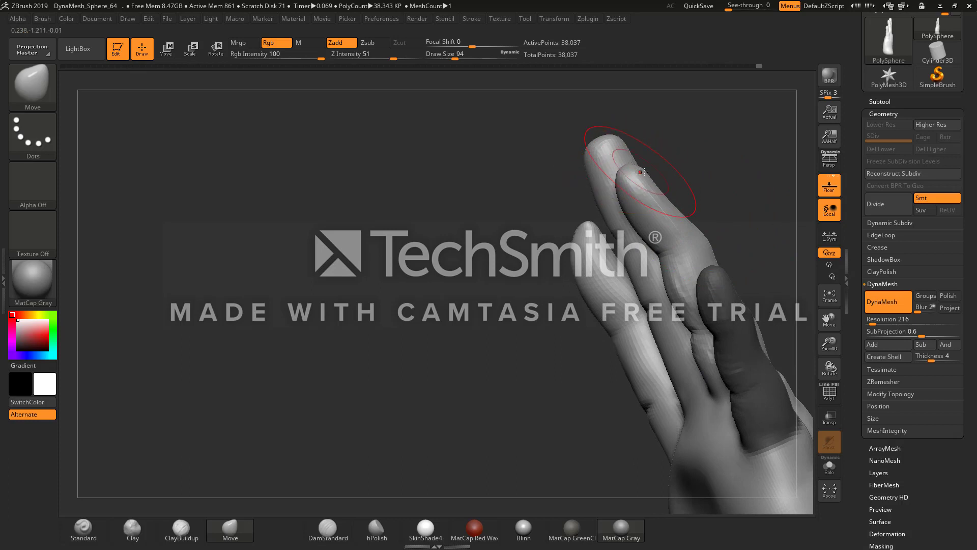
pyautogui.moveTo(720, 179); pyautogui.dragTo(674, 184)
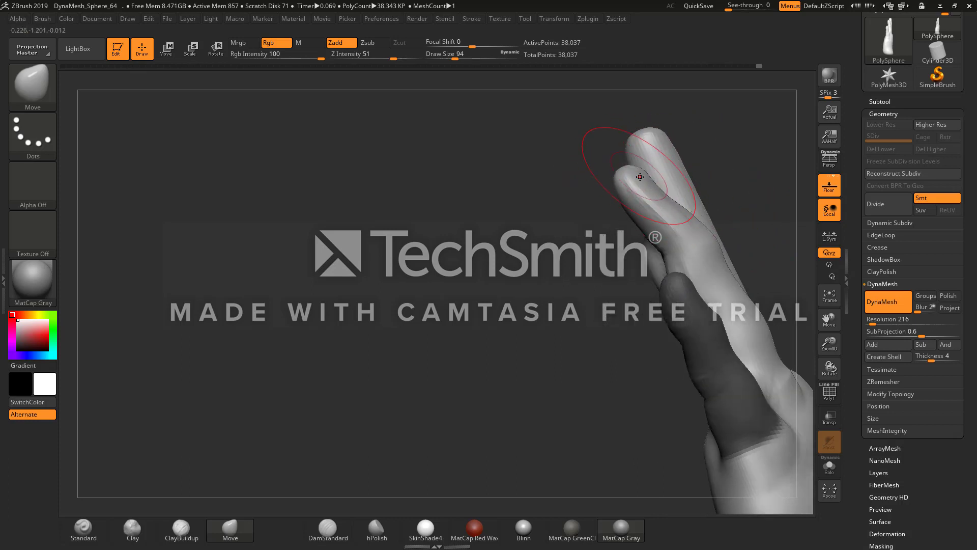
pyautogui.press('shift')
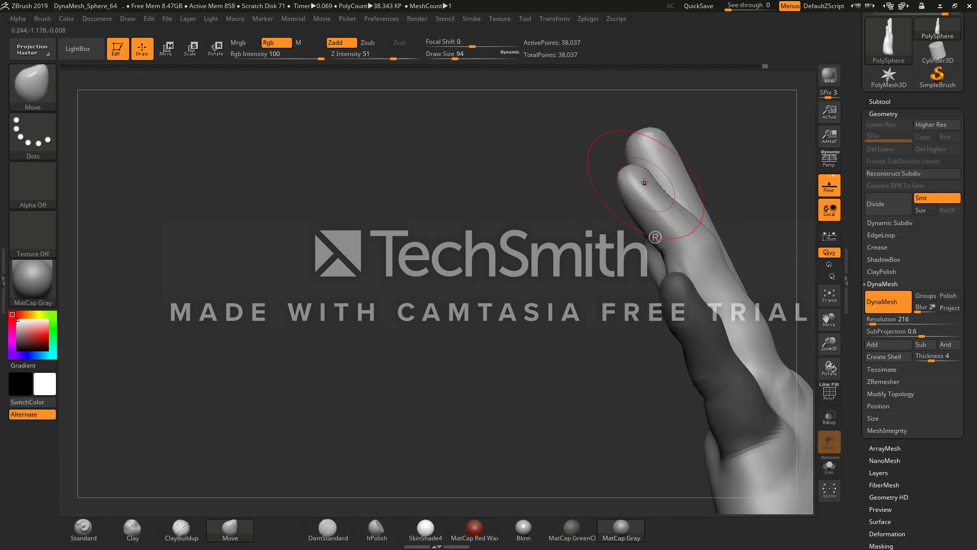
# Step: Adjust the side profile of the ring finger's lower segments with the Move brush at Draw Size 97
pyautogui.moveTo(655, 197); pyautogui.dragTo(556, 78, button='right')
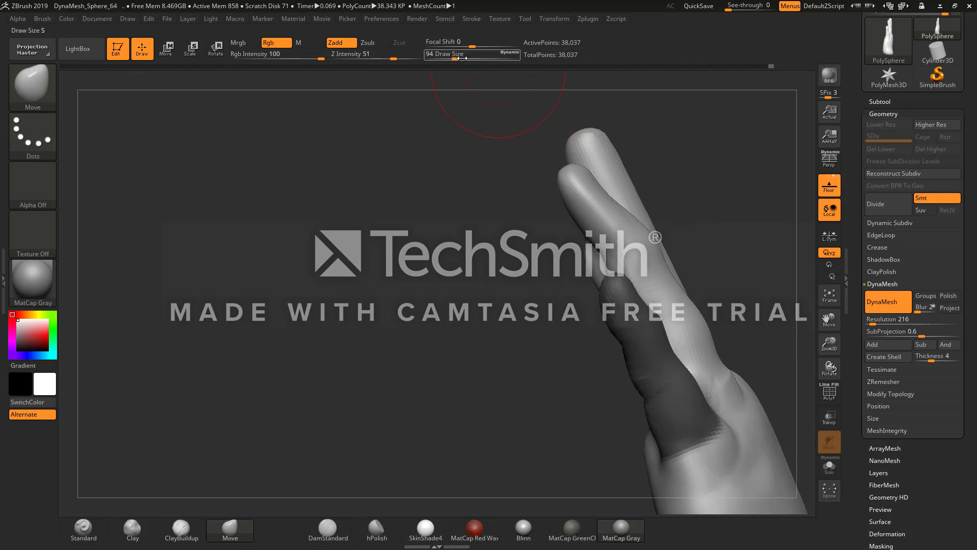
pyautogui.moveTo(460, 58); pyautogui.dragTo(450, 58)
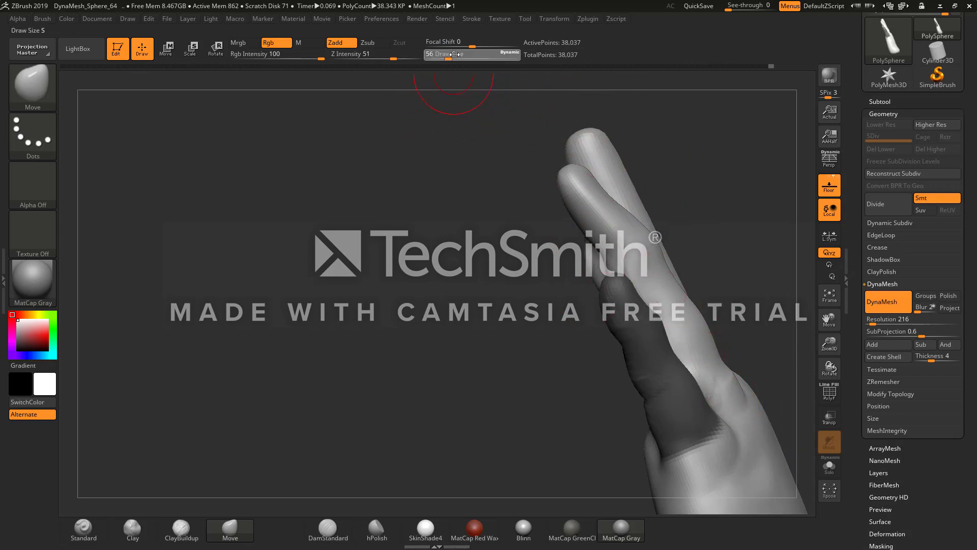
pyautogui.moveTo(449, 59); pyautogui.dragTo(455, 59)
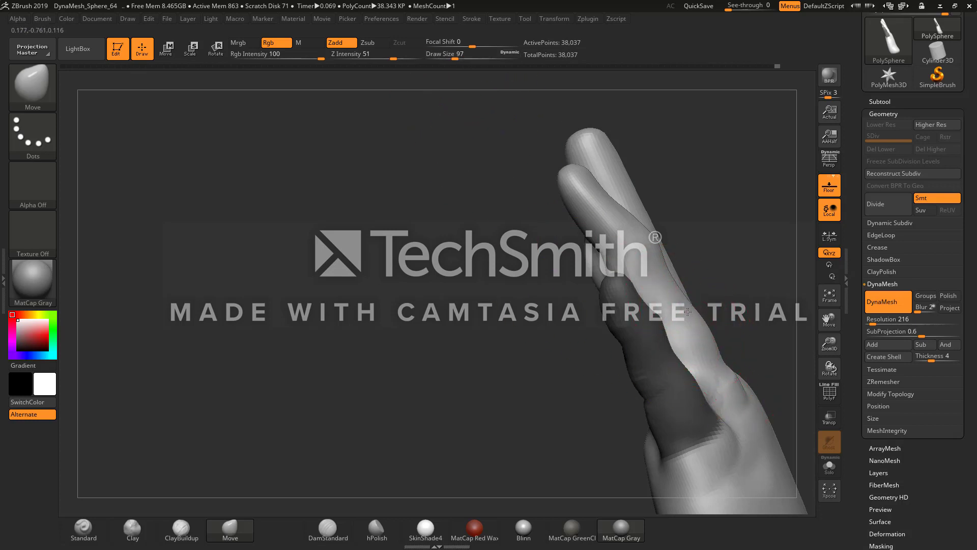
pyautogui.press('shift')
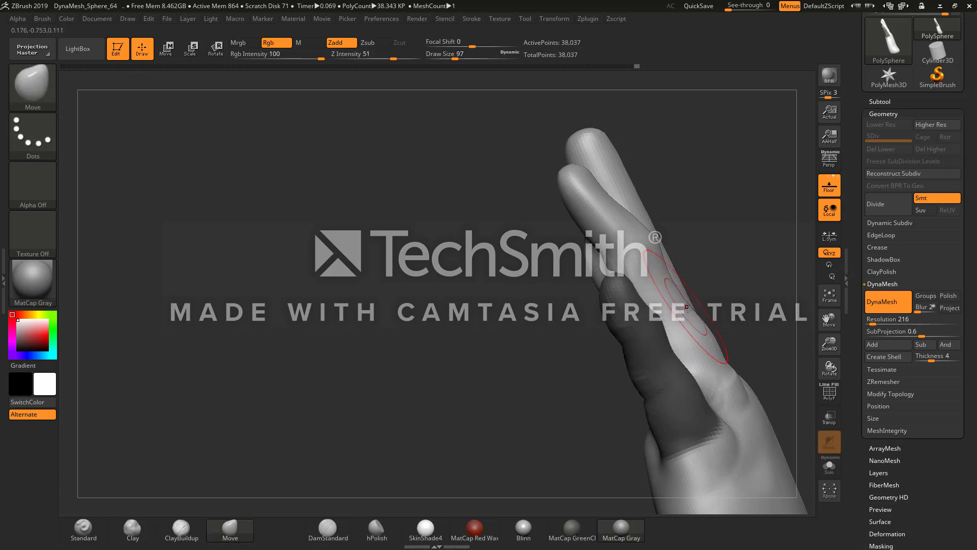
pyautogui.moveTo(699, 311)
pyautogui.mouseDown()
pyautogui.moveTo(771, 311)
pyautogui.moveTo(763, 300)
pyautogui.mouseUp()
pyautogui.press('shift')
pyautogui.keyDown('shift'); pyautogui.moveTo(713, 239); pyautogui.dragTo(720, 242); pyautogui.keyUp('shift')
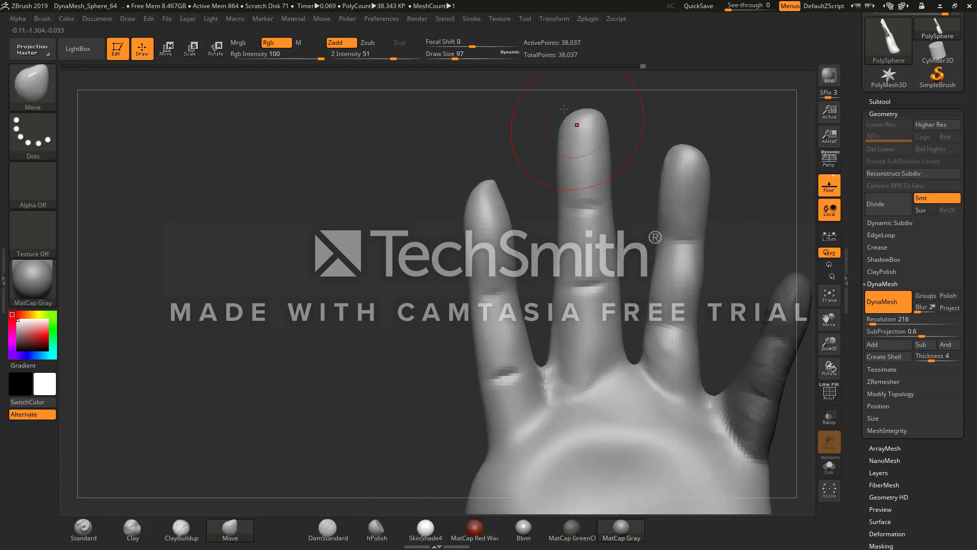
# Step: Refine the ring finger's palm-side outline with the Move brush at Draw Size 71 and check the whole hand
pyautogui.click(453, 56)
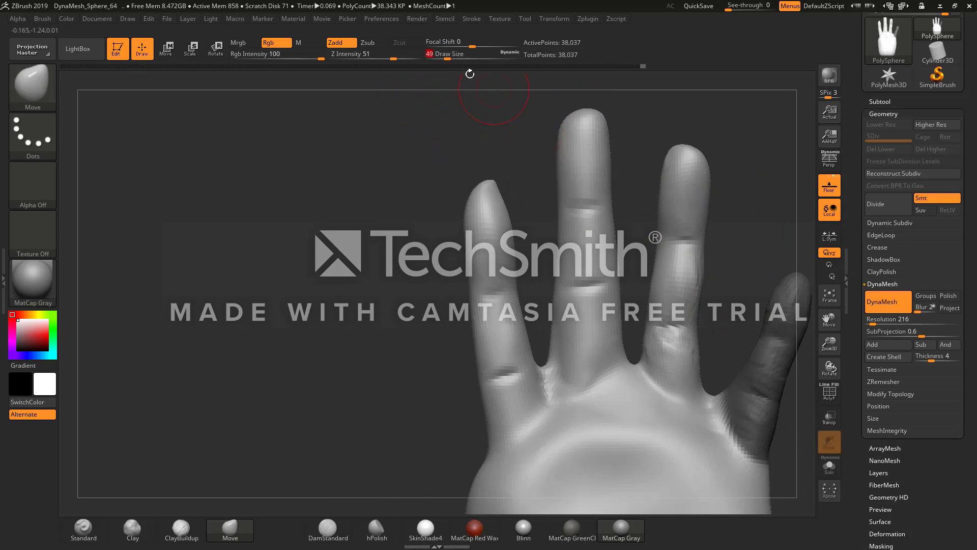
pyautogui.click(450, 55)
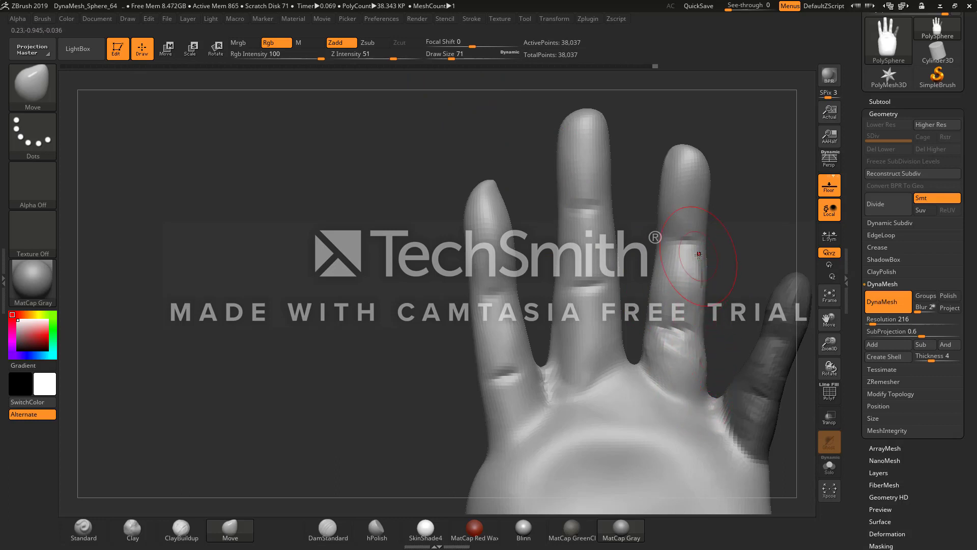
pyautogui.keyDown('alt'); pyautogui.moveTo(725, 282); pyautogui.dragTo(669, 186); pyautogui.keyUp('alt')
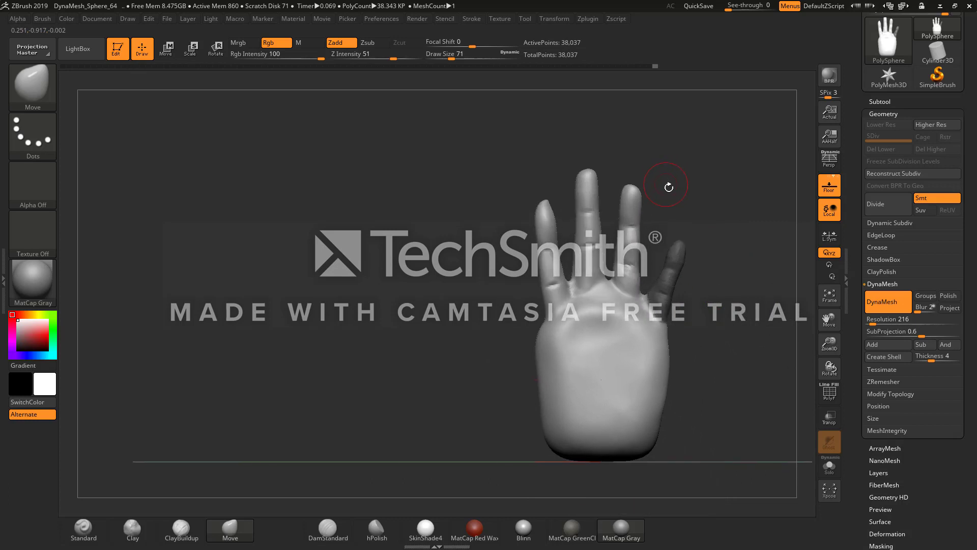
pyautogui.moveTo(669, 187)
pyautogui.mouseDown(button='right')
pyautogui.moveTo(586, 222)
pyautogui.moveTo(656, 229)
pyautogui.moveTo(582, 234)
pyautogui.moveTo(646, 288)
pyautogui.mouseUp(button='right')
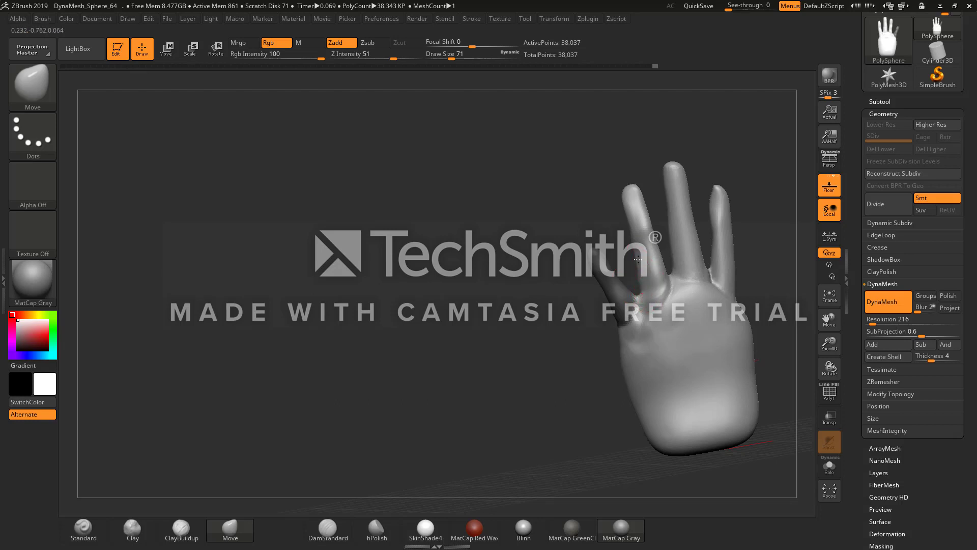
pyautogui.moveTo(573, 300); pyautogui.dragTo(664, 293)
# Step: Build up the middle finger's palm-side pads from base to tip with the ClayBuildup brush at Draw Size 71 and smooth them
pyautogui.keyDown('ctrl'); pyautogui.moveTo(690, 303); pyautogui.dragTo(360, 368, button='right'); pyautogui.keyUp('ctrl')
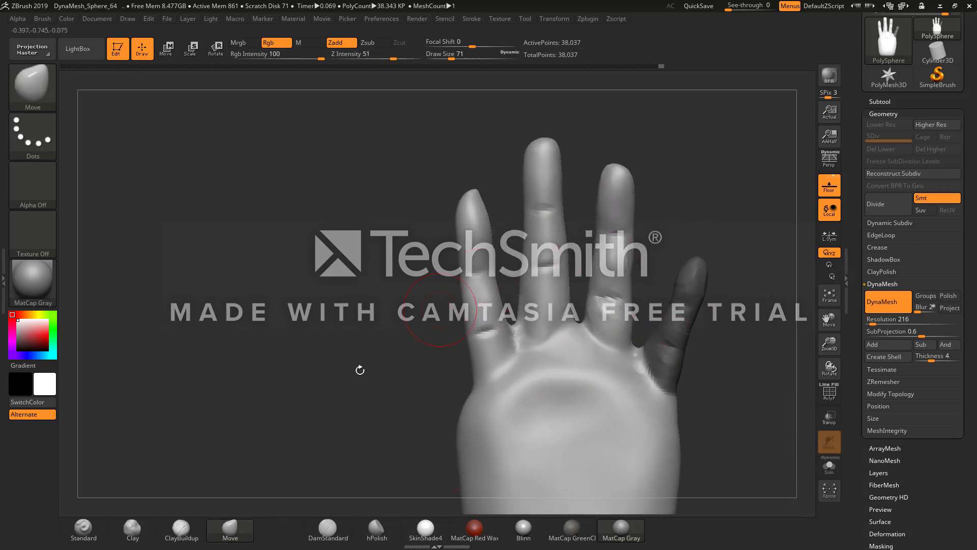
pyautogui.click(182, 529)
pyautogui.moveTo(544, 311); pyautogui.dragTo(550, 324)
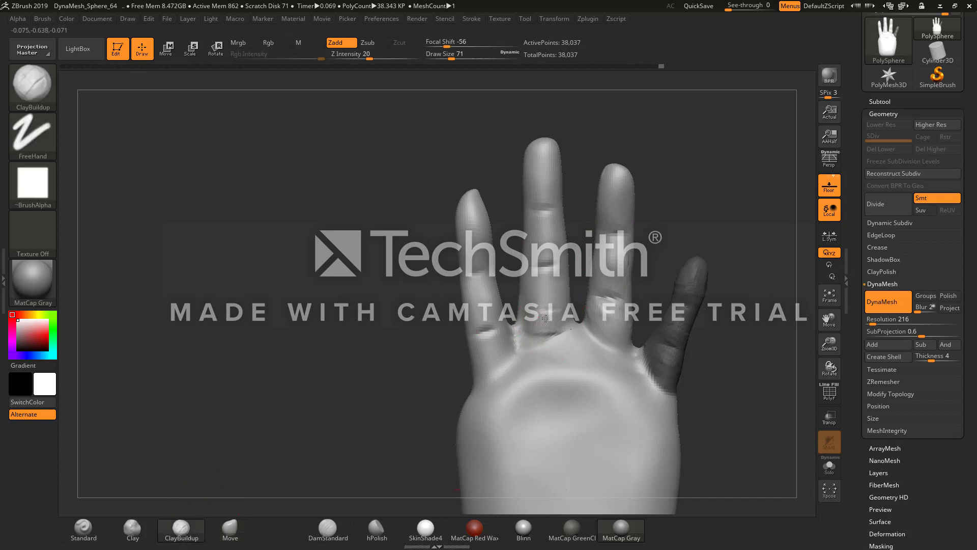
pyautogui.moveTo(542, 289)
pyautogui.mouseDown()
pyautogui.moveTo(549, 303)
pyautogui.moveTo(528, 277)
pyautogui.moveTo(545, 245)
pyautogui.moveTo(540, 255)
pyautogui.moveTo(531, 219)
pyautogui.moveTo(546, 146)
pyautogui.mouseUp()
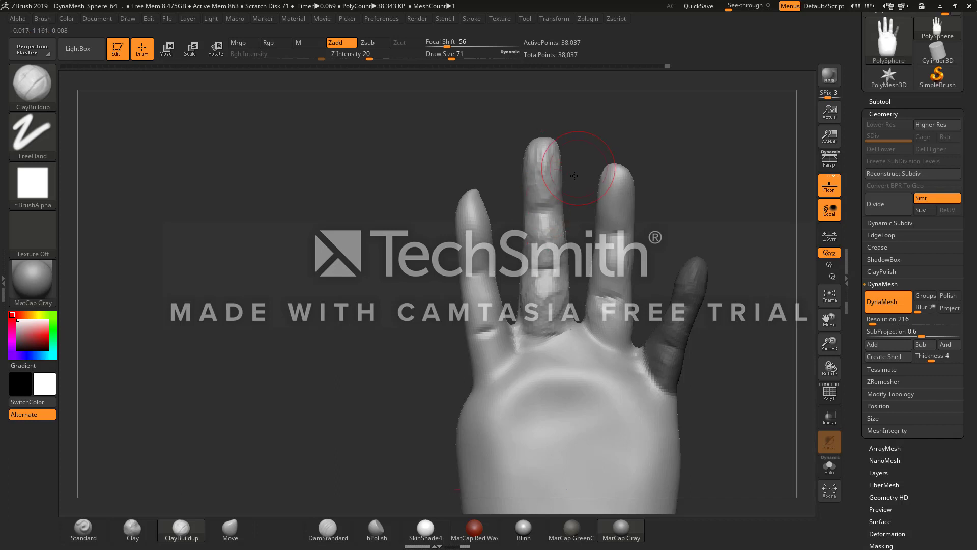
pyautogui.moveTo(574, 176); pyautogui.dragTo(593, 198)
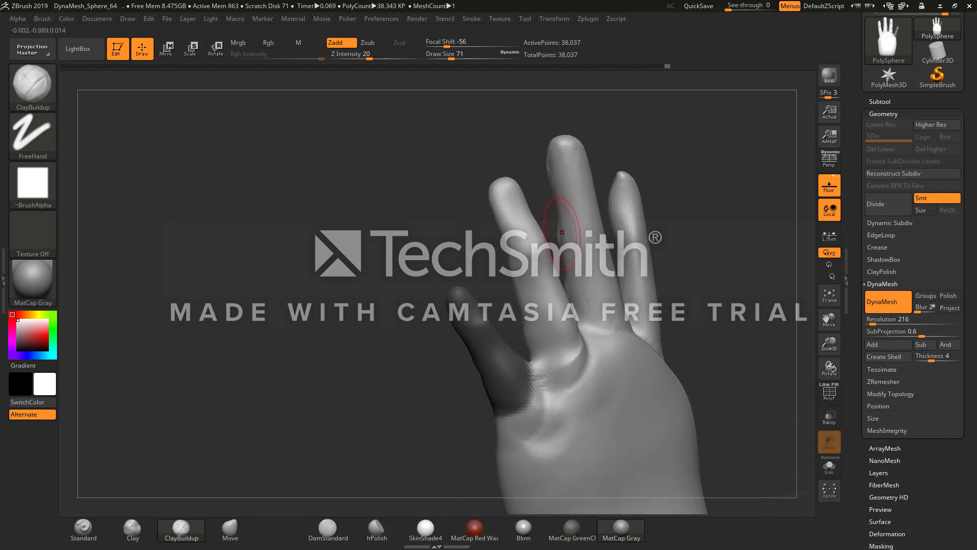
pyautogui.moveTo(475, 204); pyautogui.dragTo(528, 160)
pyautogui.press('shift')
# Step: Build up the index finger's palm-side pads from base to fingertip with ClayBuildup and smooth the strokes
pyautogui.moveTo(499, 340)
pyautogui.mouseDown()
pyautogui.moveTo(475, 351)
pyautogui.moveTo(483, 302)
pyautogui.mouseUp()
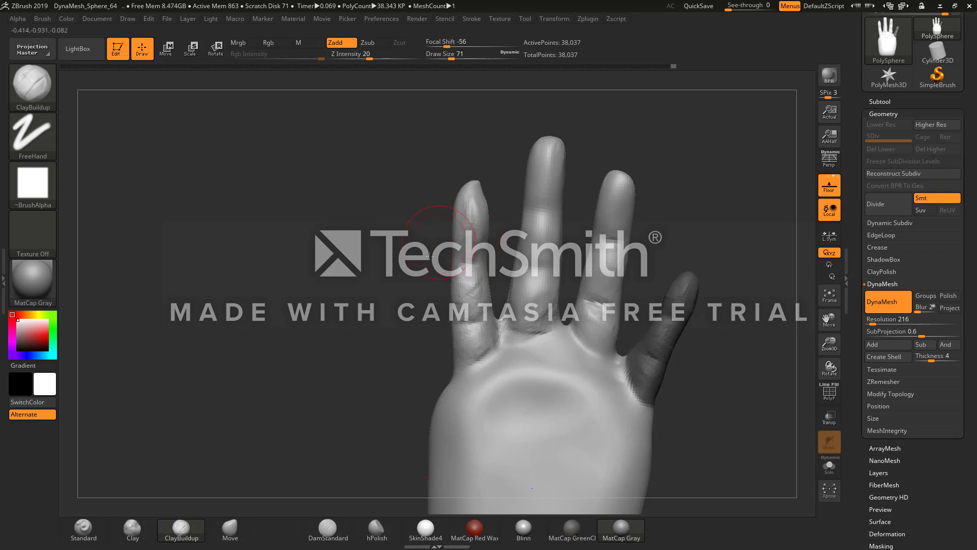
pyautogui.moveTo(429, 256); pyautogui.dragTo(415, 264)
pyautogui.moveTo(491, 216); pyautogui.dragTo(488, 191)
pyautogui.press('shift')
pyautogui.moveTo(494, 220); pyautogui.dragTo(500, 234, button='right')
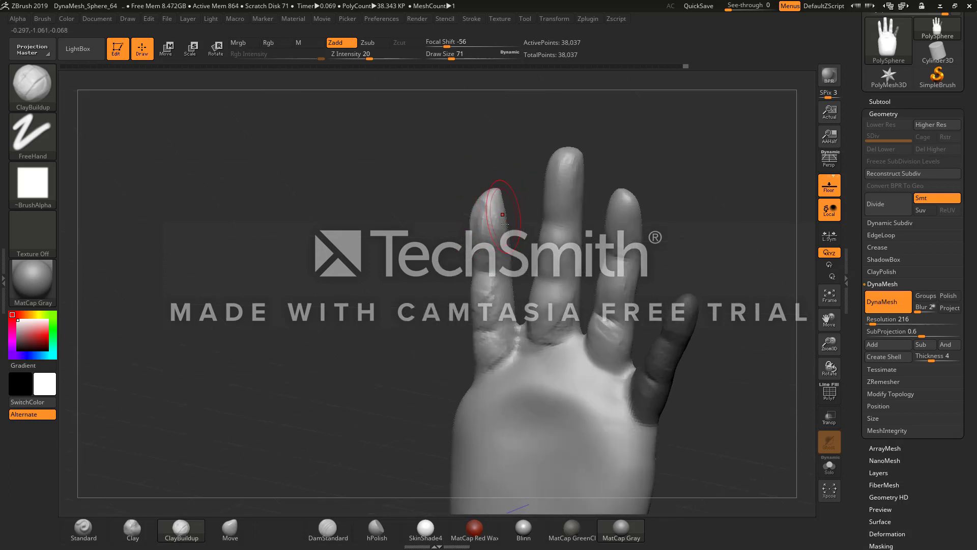
pyautogui.keyDown('shift'); pyautogui.moveTo(494, 196); pyautogui.dragTo(492, 216); pyautogui.keyUp('shift')
pyautogui.moveTo(435, 309); pyautogui.dragTo(493, 294)
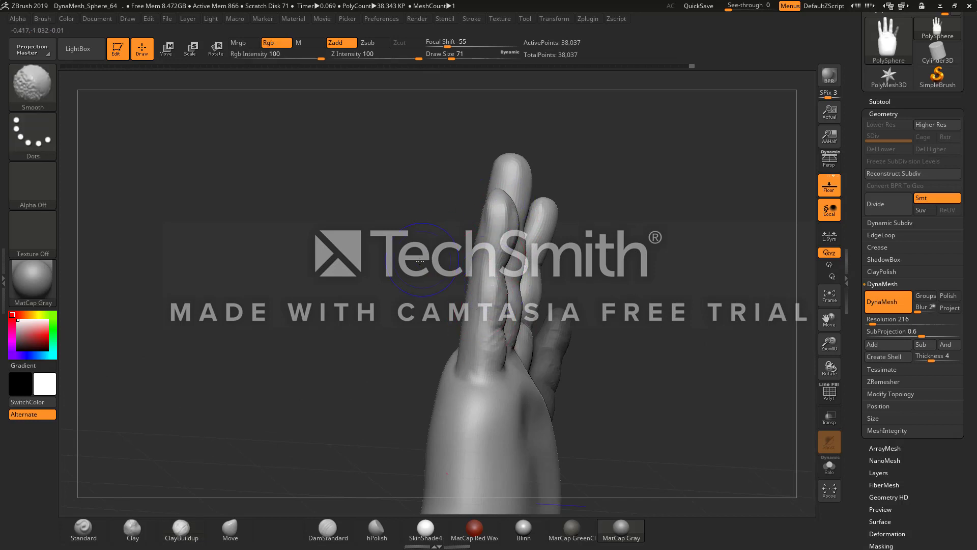
pyautogui.keyDown('shift'); pyautogui.moveTo(425, 295); pyautogui.dragTo(462, 292); pyautogui.keyUp('shift')
# Step: Reshape the index finger's side profile with the Move brush at Draw Sizes 140 and 80, and smooth its middle segment
pyautogui.click(230, 528)
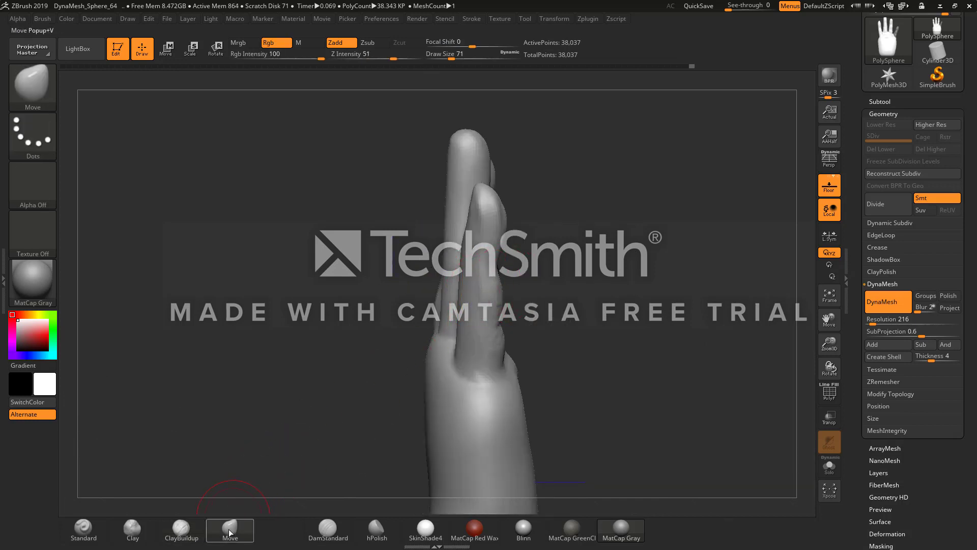
pyautogui.moveTo(453, 49); pyautogui.dragTo(462, 48)
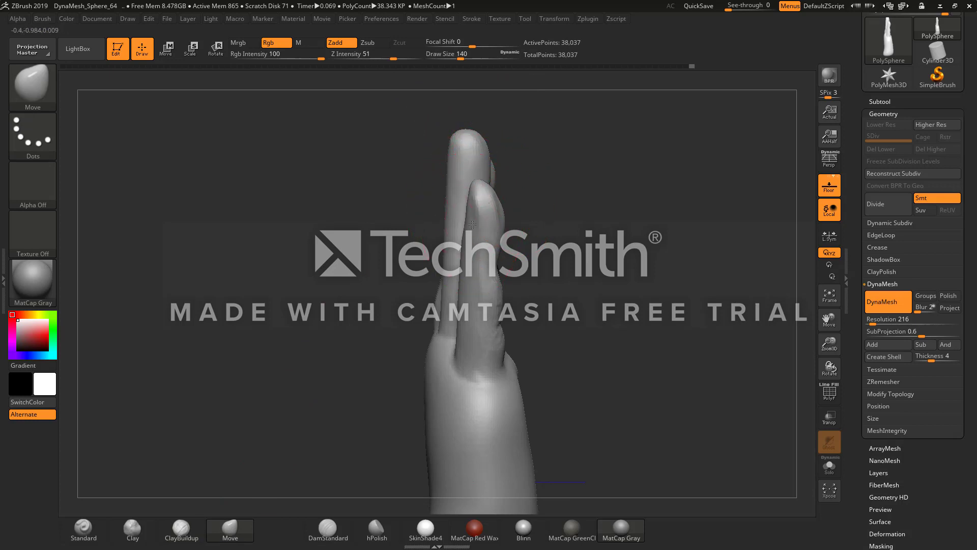
pyautogui.moveTo(472, 225); pyautogui.dragTo(475, 224)
pyautogui.click(452, 54)
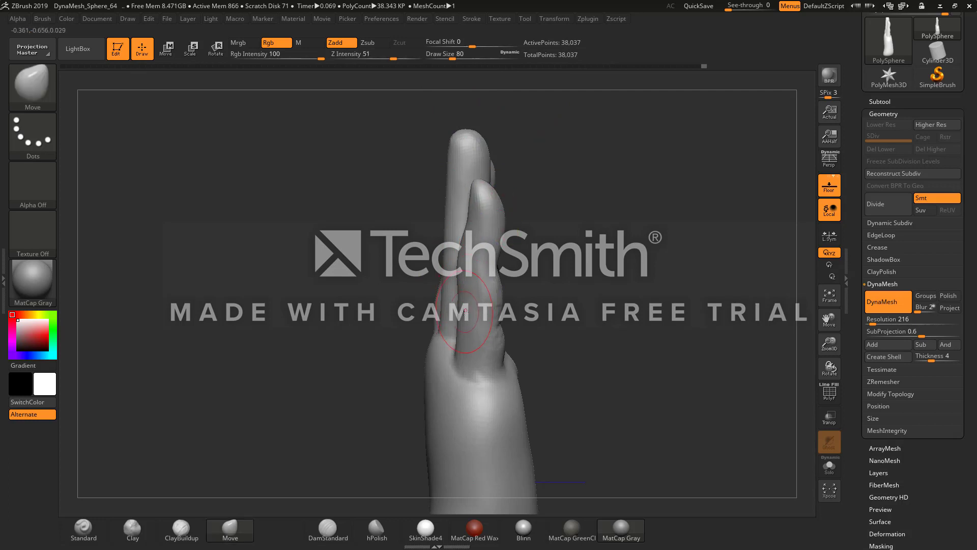
pyautogui.moveTo(460, 337); pyautogui.dragTo(464, 315)
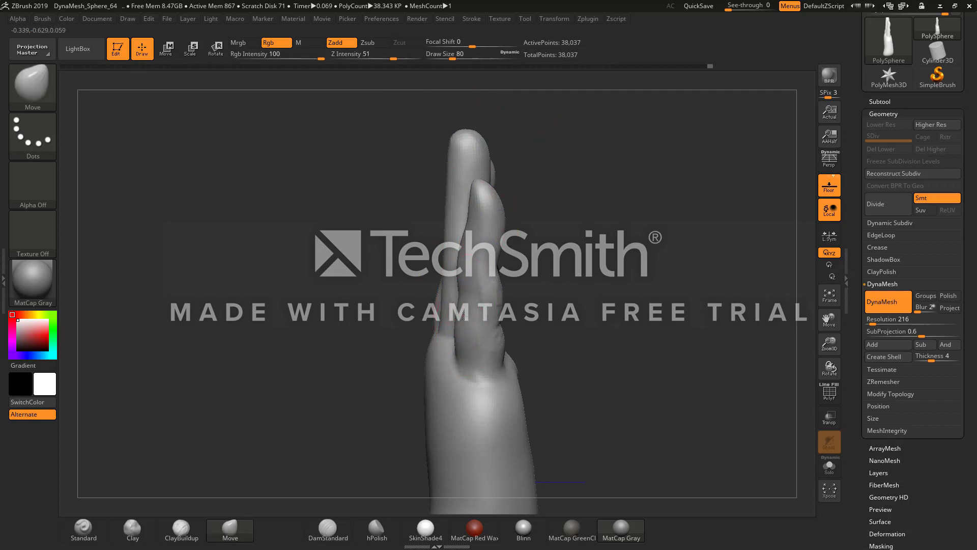
pyautogui.keyDown('shift'); pyautogui.moveTo(461, 273); pyautogui.dragTo(469, 292); pyautogui.keyUp('shift')
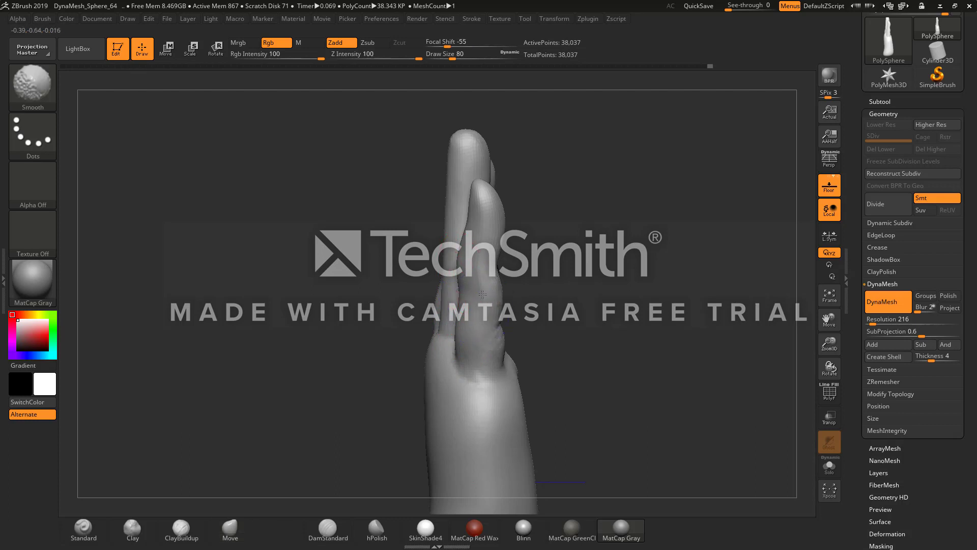
# Step: Refine the index fingertip from the palm side with the Move brush and smooth the index and middle fingers
pyautogui.moveTo(611, 290); pyautogui.dragTo(504, 299)
pyautogui.keyDown('shift'); pyautogui.moveTo(436, 308); pyautogui.dragTo(492, 220); pyautogui.keyUp('shift')
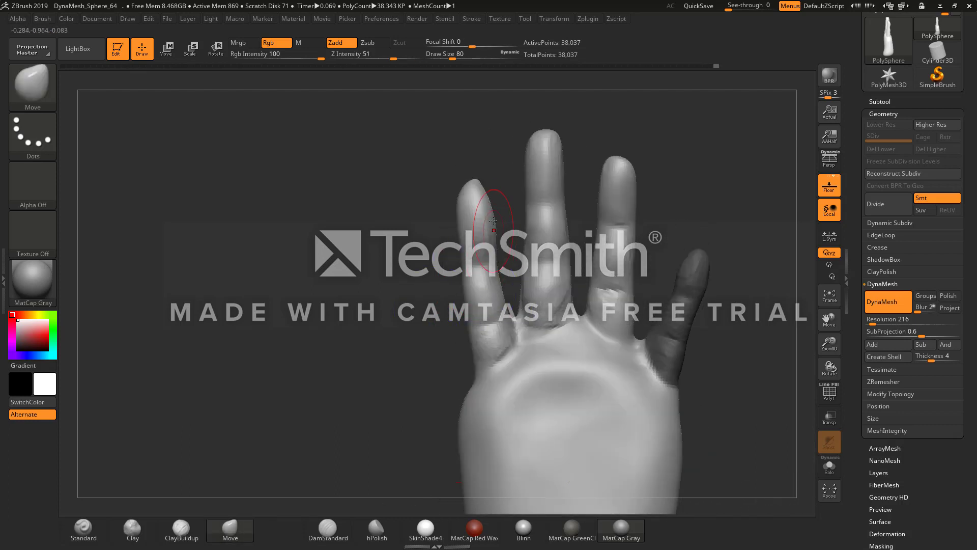
pyautogui.moveTo(493, 175); pyautogui.dragTo(486, 189)
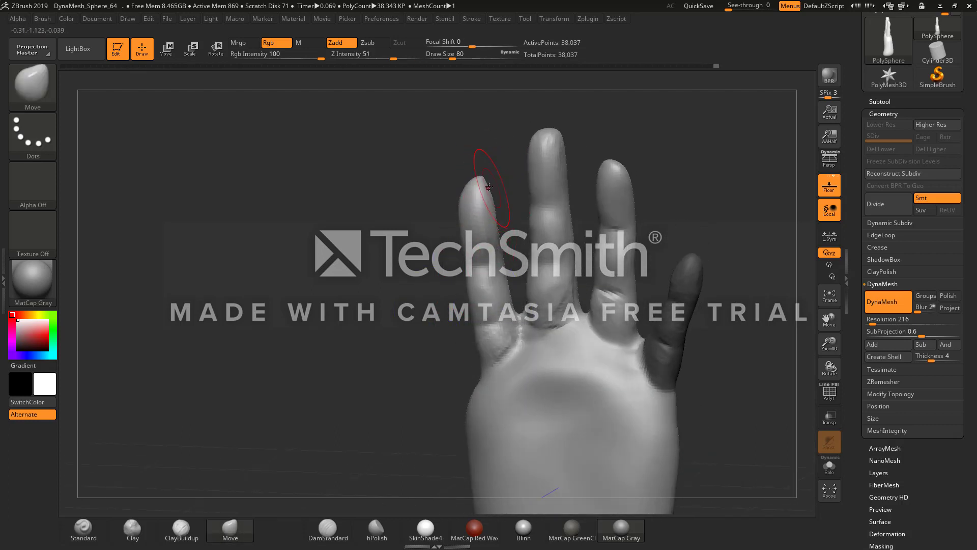
pyautogui.moveTo(541, 204)
pyautogui.keyDown('shift'); pyautogui.mouseDown()
pyautogui.moveTo(542, 224)
pyautogui.moveTo(614, 290)
pyautogui.moveTo(507, 345)
pyautogui.moveTo(541, 220)
pyautogui.moveTo(545, 138)
pyautogui.mouseUp(); pyautogui.keyUp('shift')
pyautogui.keyDown('shift'); pyautogui.moveTo(428, 212); pyautogui.dragTo(439, 220); pyautogui.keyUp('shift')
pyautogui.keyDown('shift'); pyautogui.moveTo(483, 280); pyautogui.dragTo(483, 250); pyautogui.keyUp('shift')
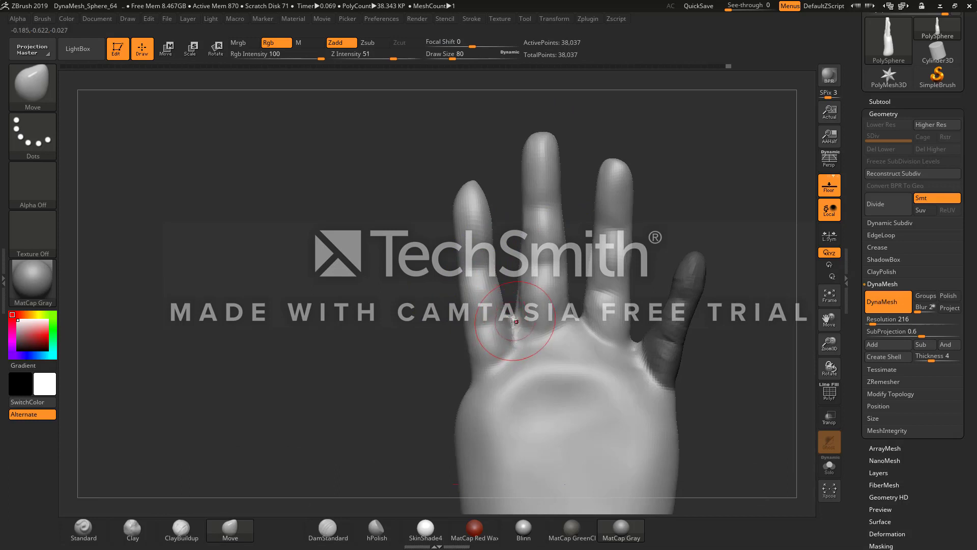
pyautogui.press('shift')
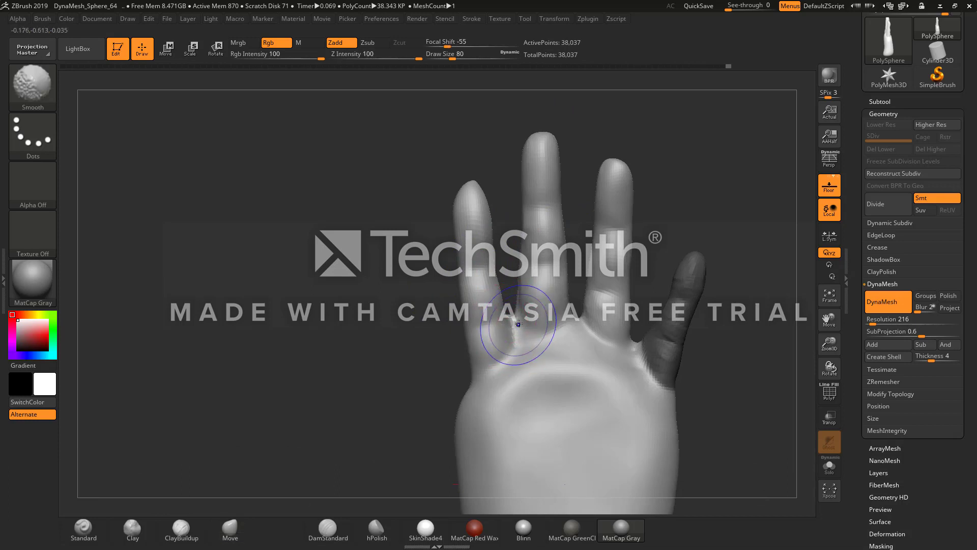
# Step: Invert the mask to free the little finger, smooth it with Smooth Z Intensity 43, and invert the mask back
pyautogui.press('ctrl')
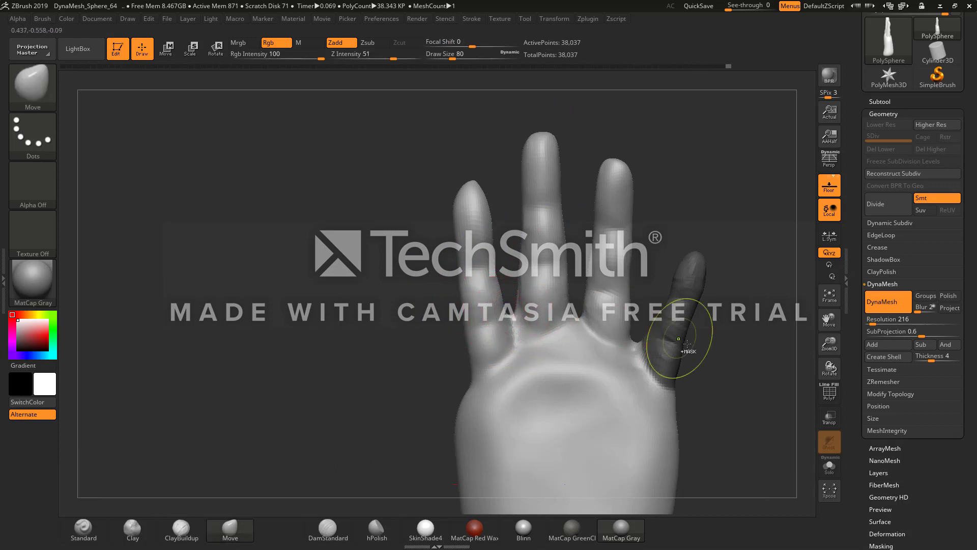
pyautogui.keyDown('ctrl'); pyautogui.click(699, 340); pyautogui.keyUp('ctrl')
pyautogui.keyDown('shift'); pyautogui.moveTo(693, 323); pyautogui.dragTo(680, 278); pyautogui.keyUp('shift')
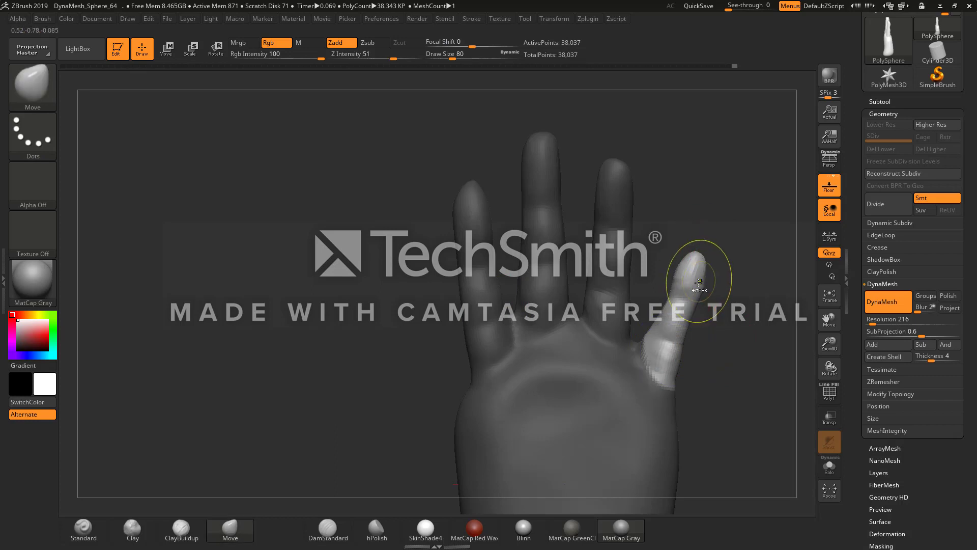
pyautogui.keyDown('shift'); pyautogui.moveTo(668, 340); pyautogui.dragTo(675, 276); pyautogui.keyUp('shift')
pyautogui.moveTo(418, 58); pyautogui.dragTo(387, 58)
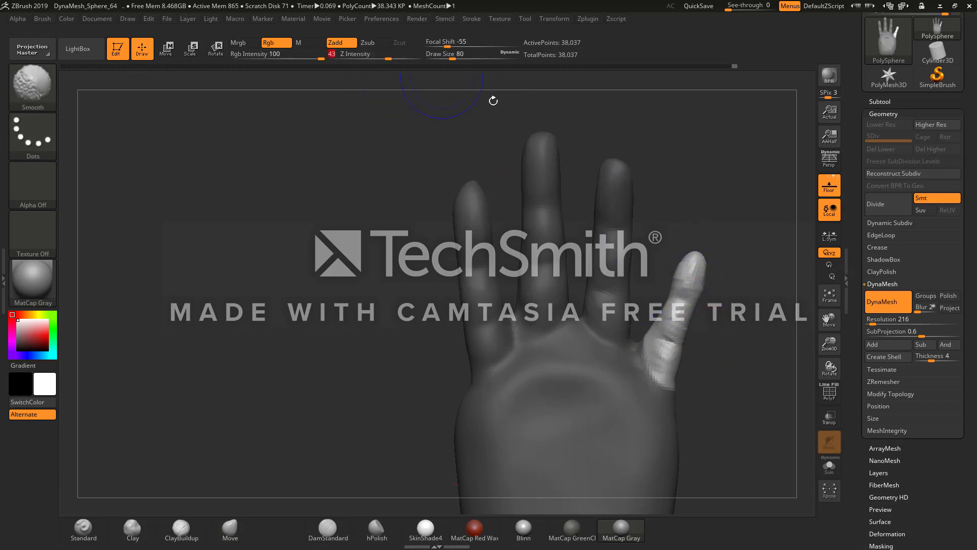
pyautogui.keyDown('shift'); pyautogui.moveTo(672, 334); pyautogui.dragTo(659, 321); pyautogui.keyUp('shift')
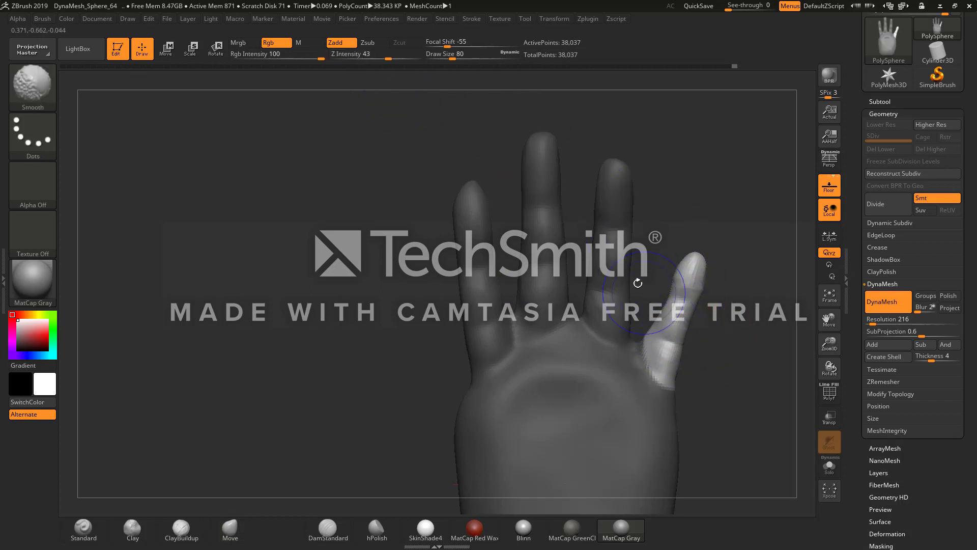
pyautogui.keyDown('ctrl'); pyautogui.click(665, 246); pyautogui.keyUp('ctrl')
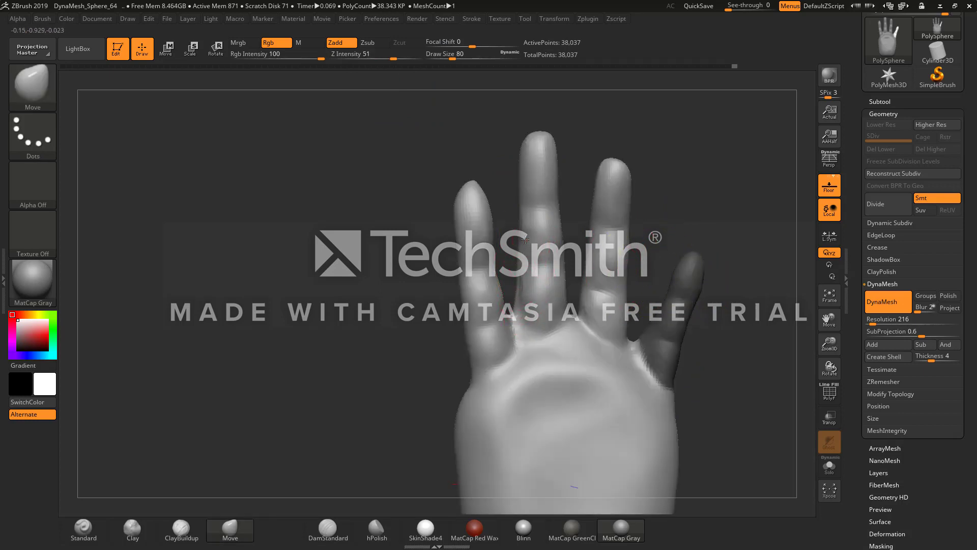
# Step: Fill the hollow across the upper palm below the fingers with the ClayBuildup brush at Draw Size 80
pyautogui.keyDown('shift'); pyautogui.moveTo(546, 217); pyautogui.dragTo(556, 166, button='right'); pyautogui.keyUp('shift')
pyautogui.moveTo(545, 143); pyautogui.dragTo(546, 135)
pyautogui.keyDown('alt'); pyautogui.moveTo(440, 373); pyautogui.dragTo(419, 341); pyautogui.keyUp('alt')
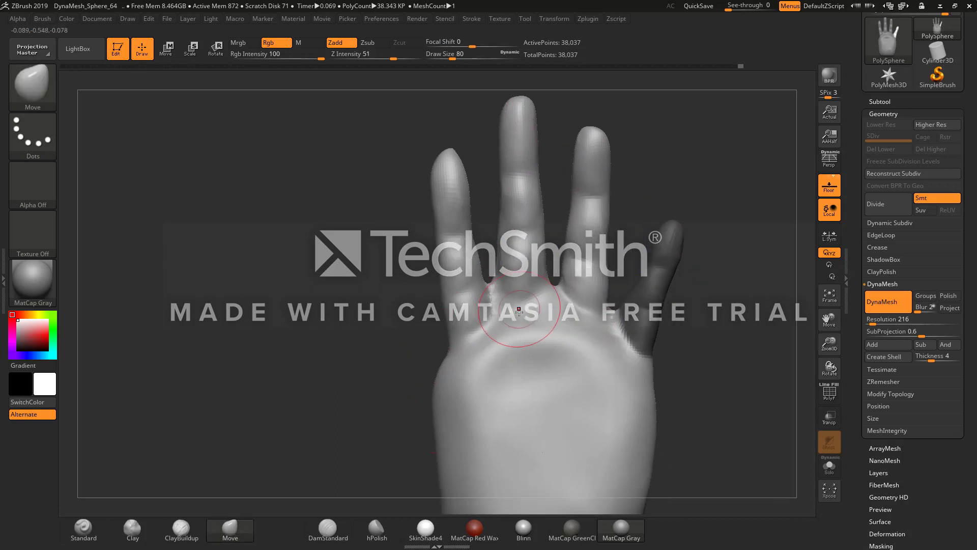
pyautogui.keyDown('alt'); pyautogui.moveTo(391, 403); pyautogui.dragTo(378, 349); pyautogui.keyUp('alt')
pyautogui.keyDown('alt'); pyautogui.moveTo(376, 385); pyautogui.dragTo(362, 317); pyautogui.keyUp('alt')
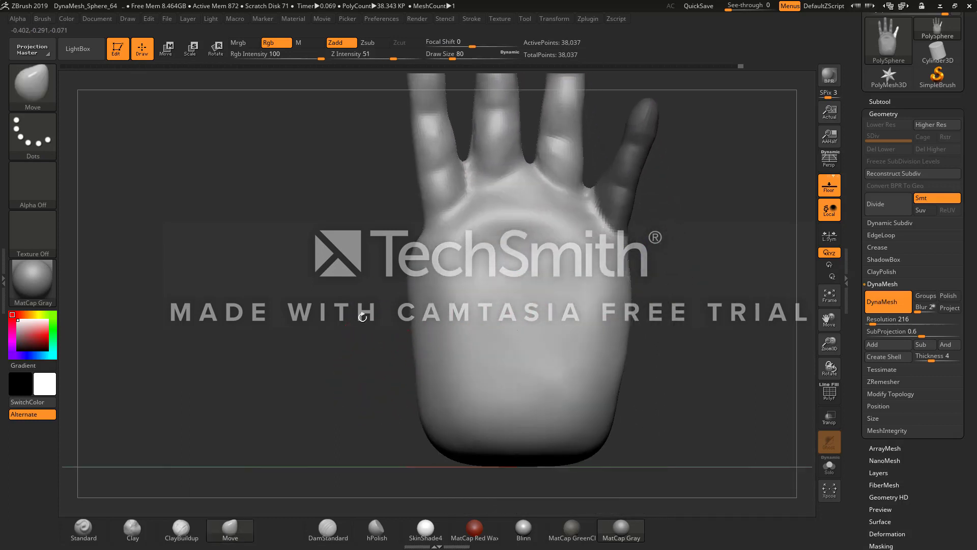
pyautogui.moveTo(273, 459)
pyautogui.mouseDown()
pyautogui.moveTo(260, 466)
pyautogui.moveTo(279, 463)
pyautogui.mouseUp()
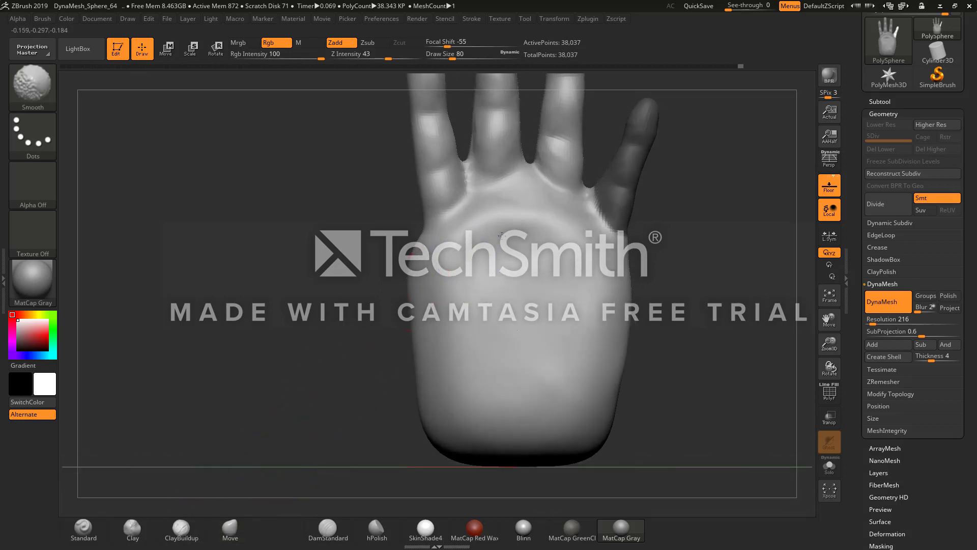
pyautogui.click(181, 530)
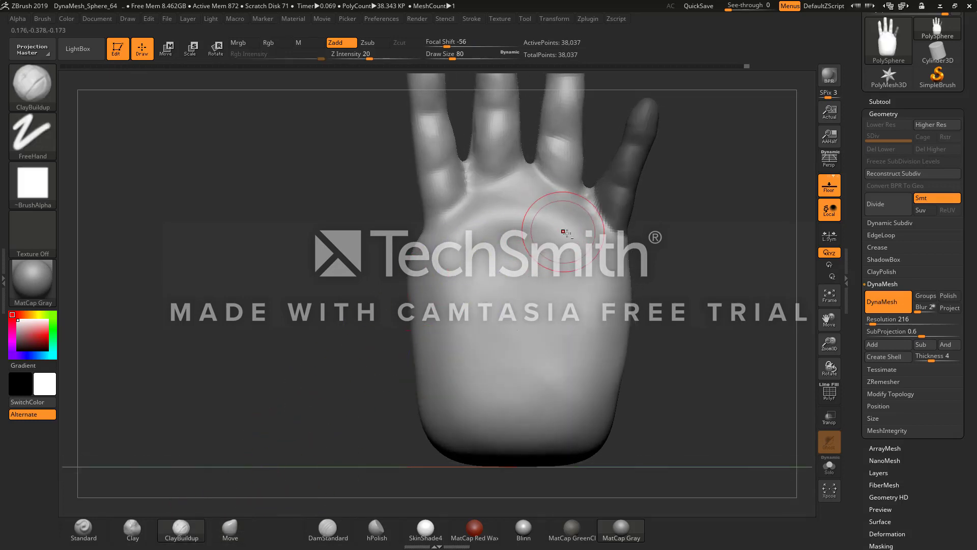
pyautogui.moveTo(563, 231)
pyautogui.mouseDown()
pyautogui.moveTo(506, 213)
pyautogui.moveTo(473, 218)
pyautogui.moveTo(507, 248)
pyautogui.moveTo(450, 224)
pyautogui.mouseUp()
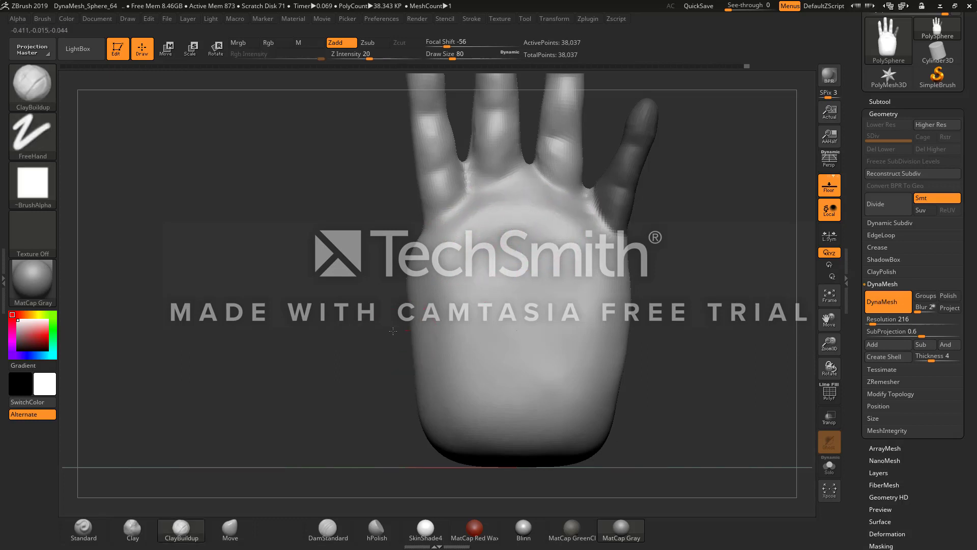
pyautogui.moveTo(433, 305)
pyautogui.keyDown('ctrl'); pyautogui.mouseDown(button='right')
pyautogui.moveTo(426, 276)
pyautogui.moveTo(447, 285)
pyautogui.mouseUp(button='right'); pyautogui.keyUp('ctrl')
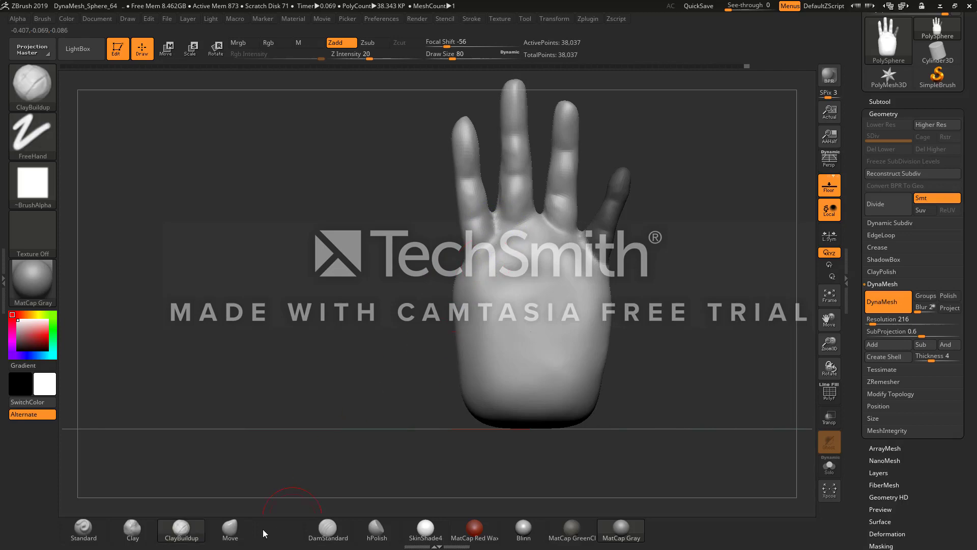
# Step: Switch to the hand reference in Photoshop and study the webbing between the fingers, tracing it with brush strokes
pyautogui.click(230, 530)
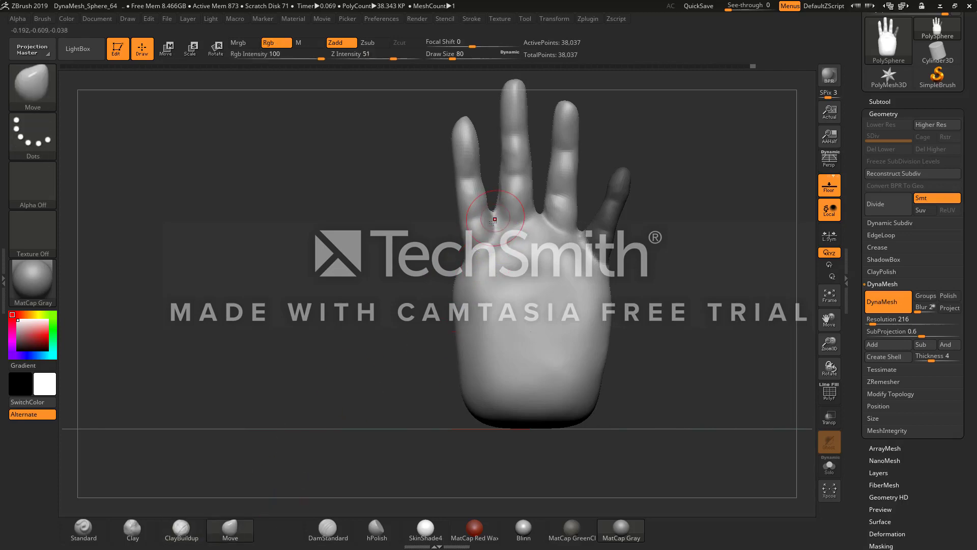
pyautogui.hotkey('alt', 'Tab')
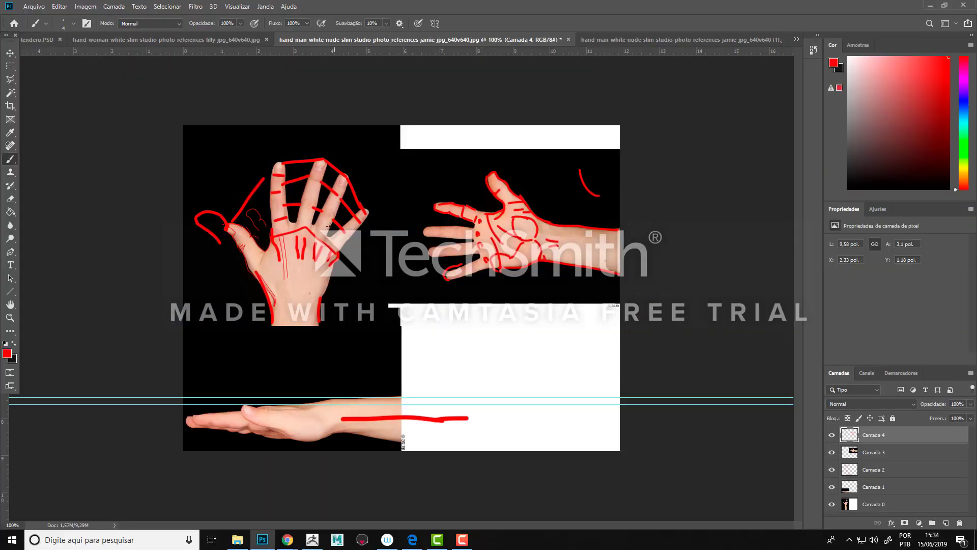
pyautogui.keyDown('alt'); pyautogui.scroll(2, 416, 316); pyautogui.keyUp('alt')
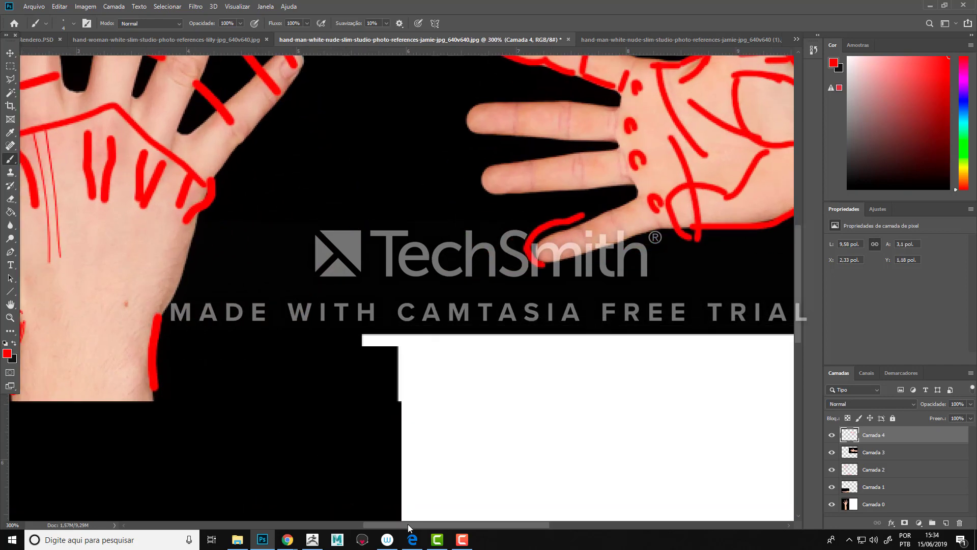
pyautogui.keyDown('ctrl'); pyautogui.hscroll(-3, 408, 507); pyautogui.keyUp('ctrl')
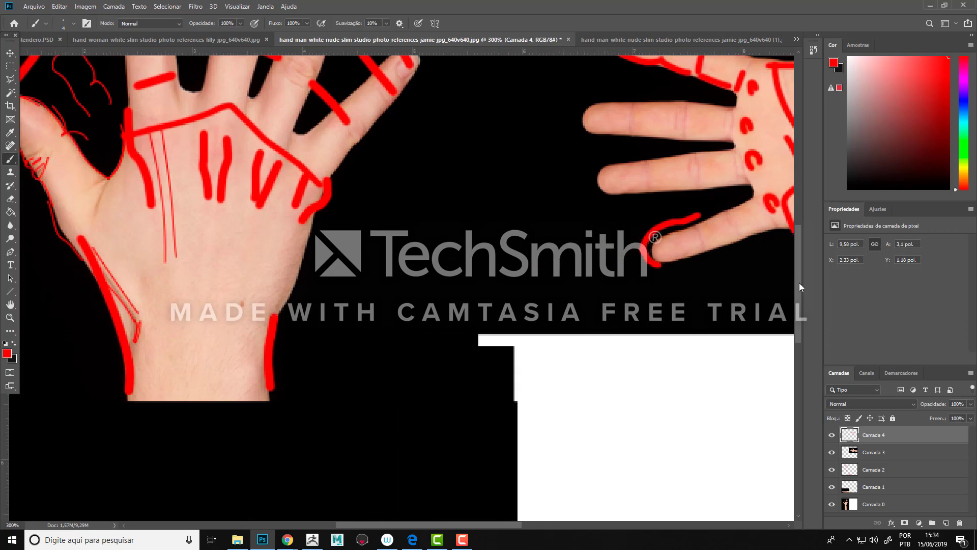
pyautogui.scroll(3, 789, 281)
pyautogui.moveTo(172, 173); pyautogui.dragTo(179, 276)
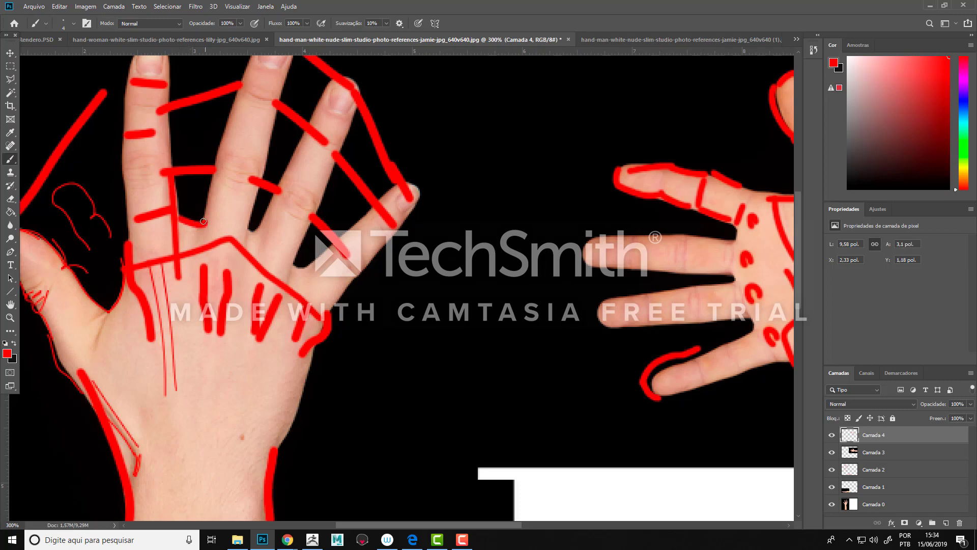
pyautogui.hotkey('ctrl', 'z')
pyautogui.moveTo(251, 247); pyautogui.dragTo(248, 200)
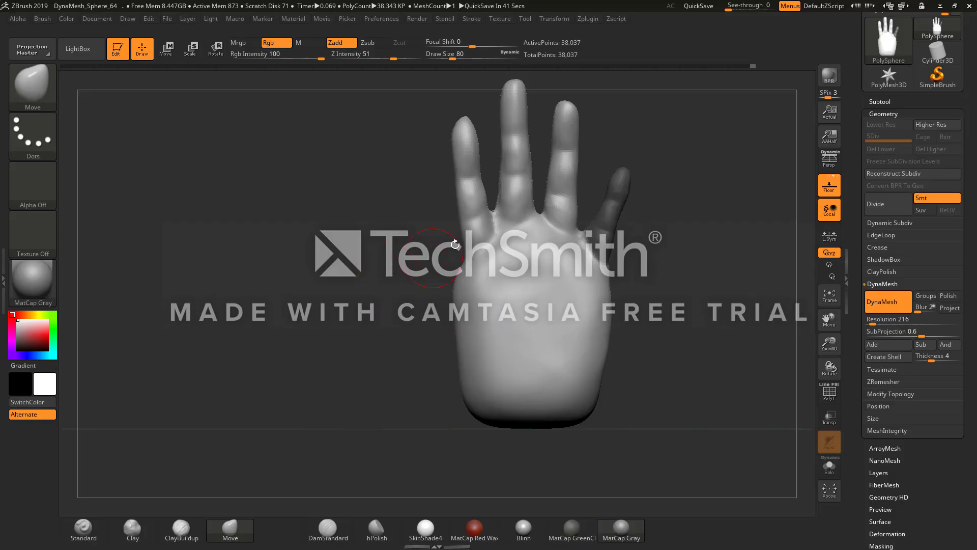
# Step: Switch back to ZBrush and refine the webbing between the index and middle fingers with the Move brush at Draw Size 54 and ClayBuildup
pyautogui.moveTo(666, 249); pyautogui.dragTo(344, 255)
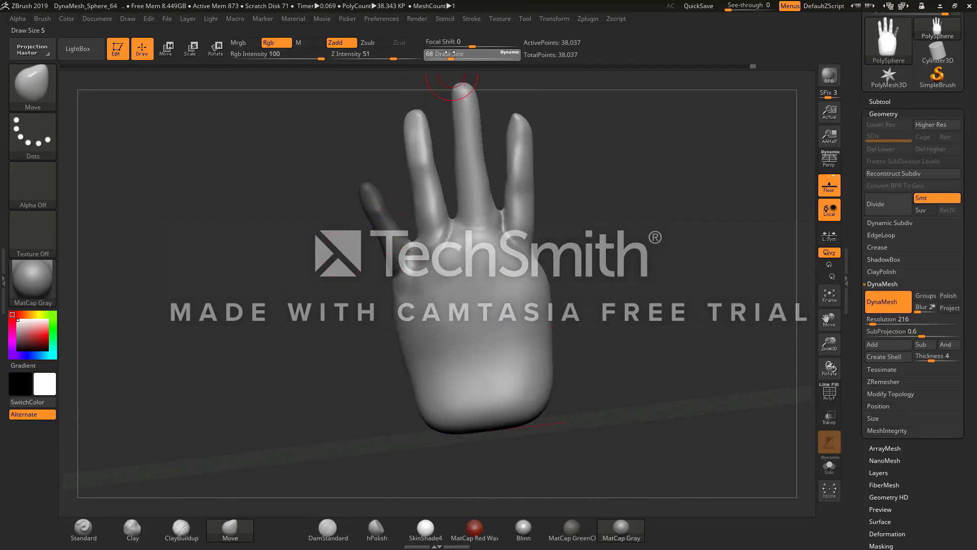
pyautogui.moveTo(454, 60); pyautogui.dragTo(448, 60)
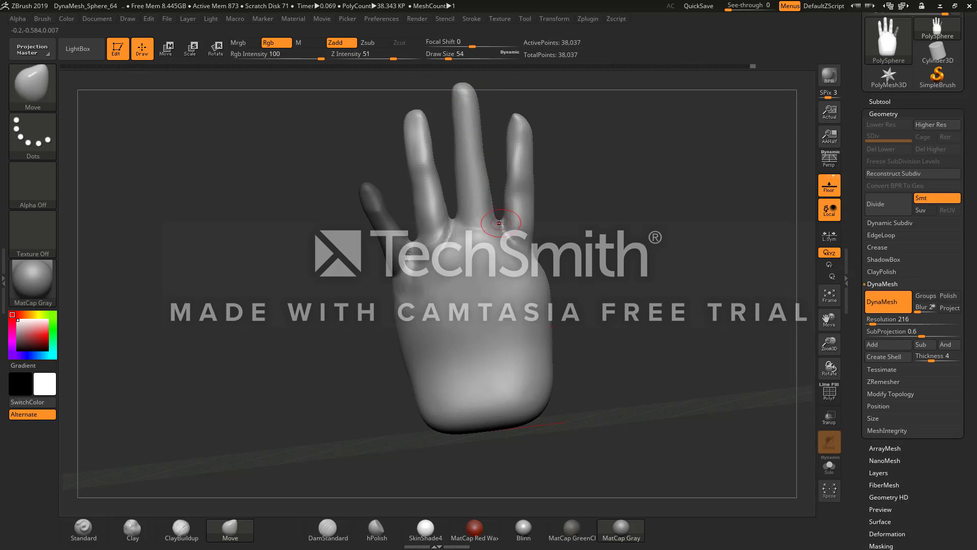
pyautogui.press('shift')
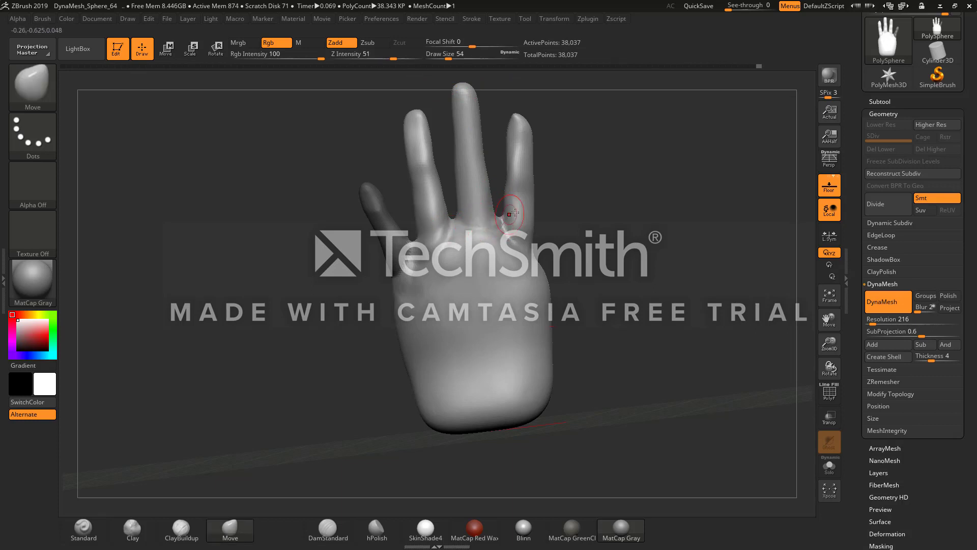
pyautogui.moveTo(563, 235); pyautogui.dragTo(506, 244)
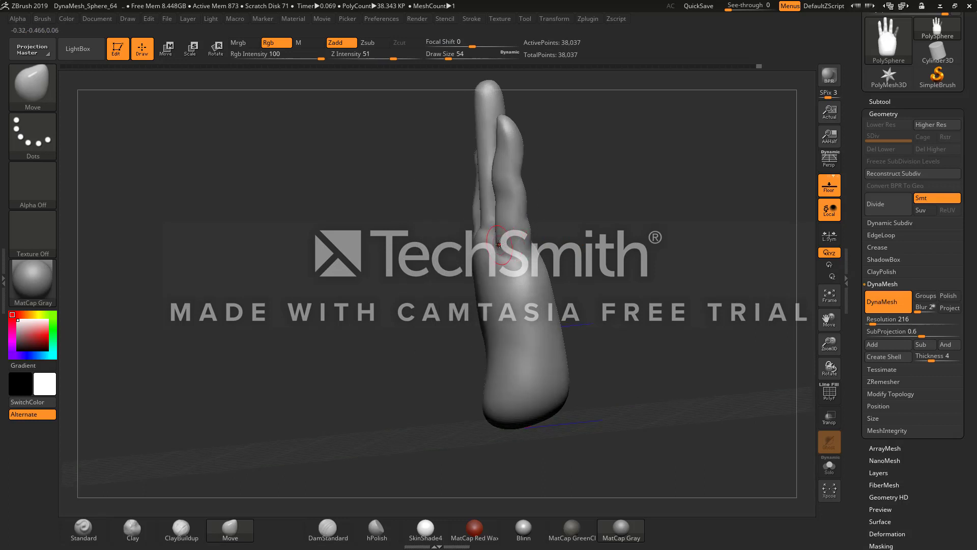
pyautogui.moveTo(497, 245)
pyautogui.mouseDown(button='right')
pyautogui.moveTo(516, 243)
pyautogui.moveTo(507, 254)
pyautogui.moveTo(513, 239)
pyautogui.mouseUp(button='right')
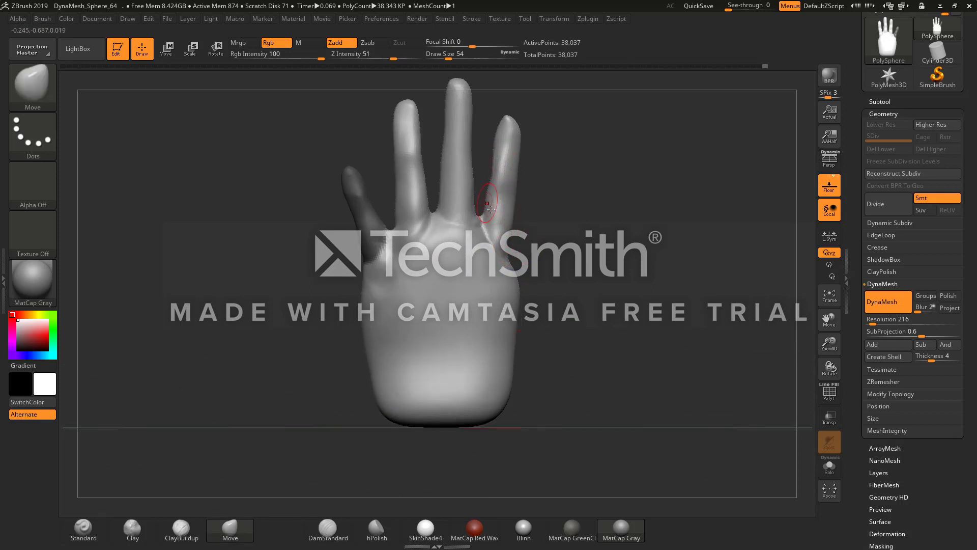
pyautogui.click(192, 529)
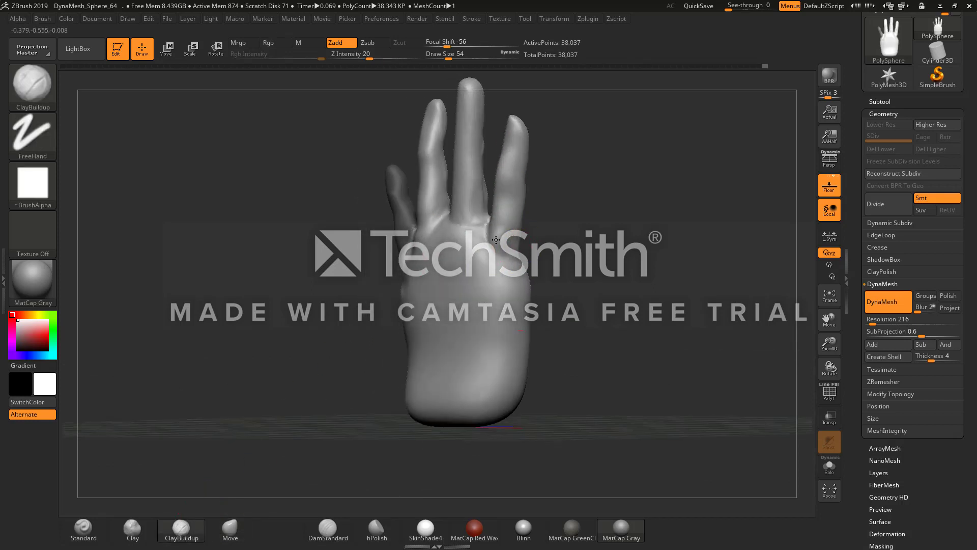
pyautogui.moveTo(516, 203)
pyautogui.mouseDown(button='right')
pyautogui.moveTo(515, 194)
pyautogui.moveTo(541, 181)
pyautogui.moveTo(519, 186)
pyautogui.mouseUp(button='right')
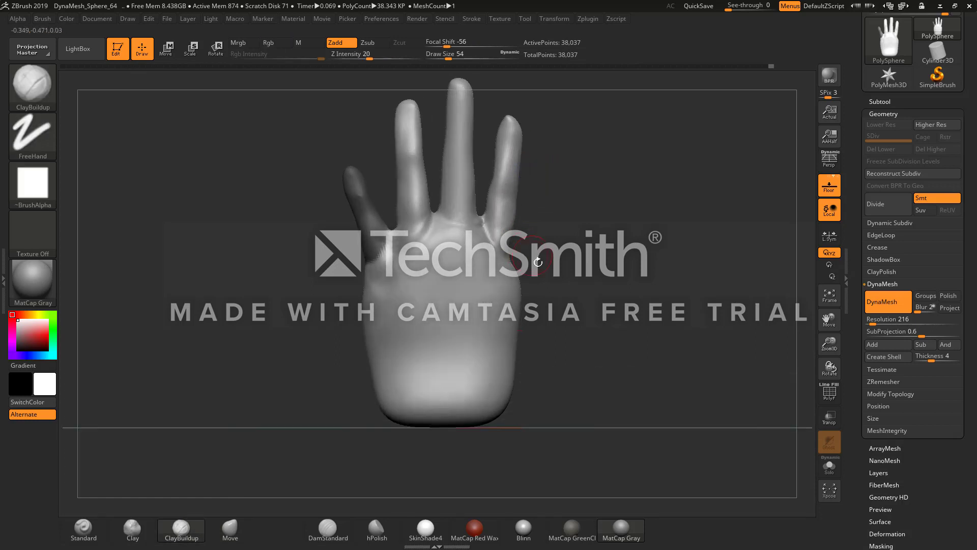
# Step: Select the Move brush at Draw Size 140 and mask a patch on the index-finger-side edge of the palm where the thumb belongs
pyautogui.click(230, 529)
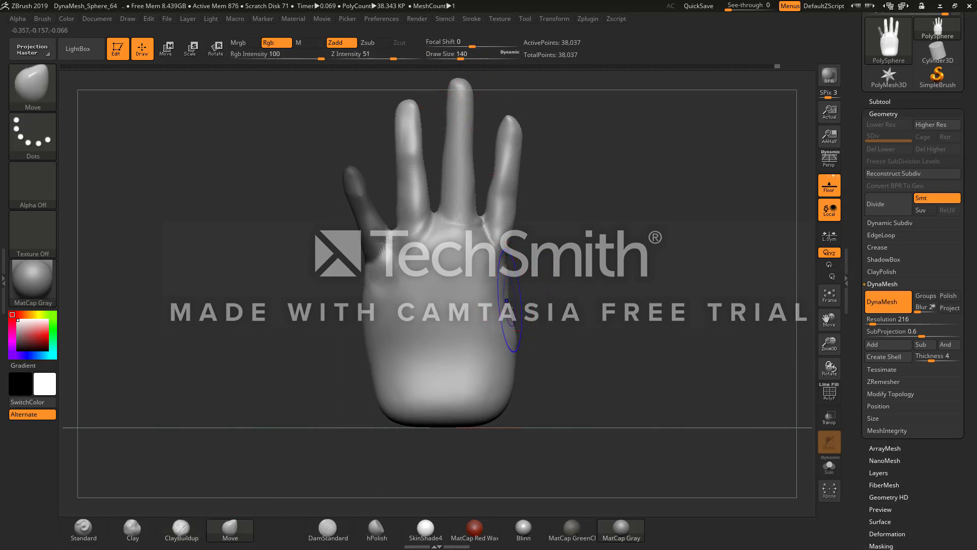
pyautogui.moveTo(536, 279)
pyautogui.mouseDown()
pyautogui.moveTo(450, 296)
pyautogui.moveTo(470, 299)
pyautogui.moveTo(458, 308)
pyautogui.moveTo(434, 304)
pyautogui.mouseUp()
pyautogui.moveTo(531, 359)
pyautogui.keyDown('ctrl'); pyautogui.mouseDown()
pyautogui.moveTo(507, 352)
pyautogui.moveTo(536, 366)
pyautogui.moveTo(525, 374)
pyautogui.moveTo(517, 315)
pyautogui.moveTo(537, 372)
pyautogui.moveTo(524, 376)
pyautogui.mouseUp(); pyautogui.keyUp('ctrl')
pyautogui.moveTo(476, 356)
pyautogui.mouseDown()
pyautogui.moveTo(440, 351)
pyautogui.moveTo(448, 348)
pyautogui.mouseUp()
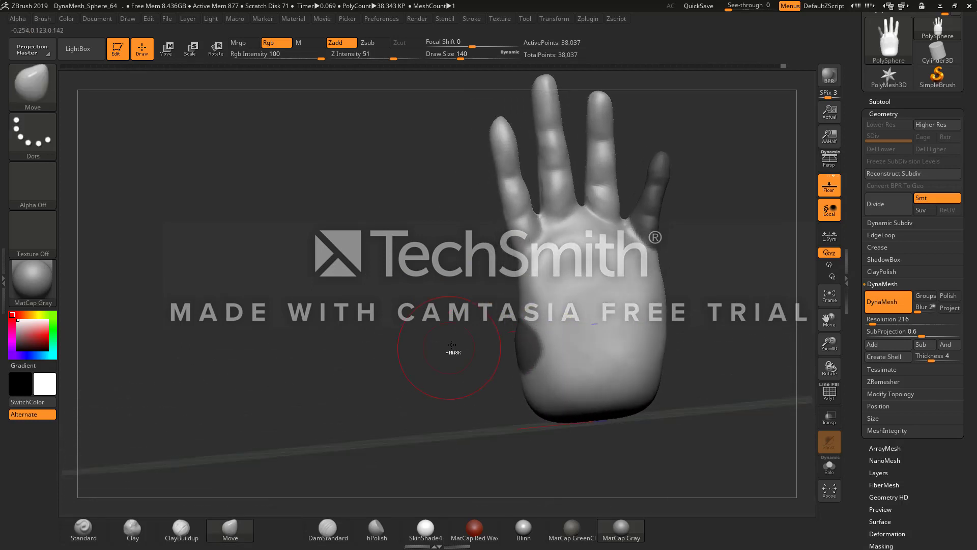
# Step: Try to invert the mask and pull the thumb patch out from the palm's edge with the Move gizmo
pyautogui.keyDown('ctrl'); pyautogui.click(462, 337); pyautogui.keyUp('ctrl')
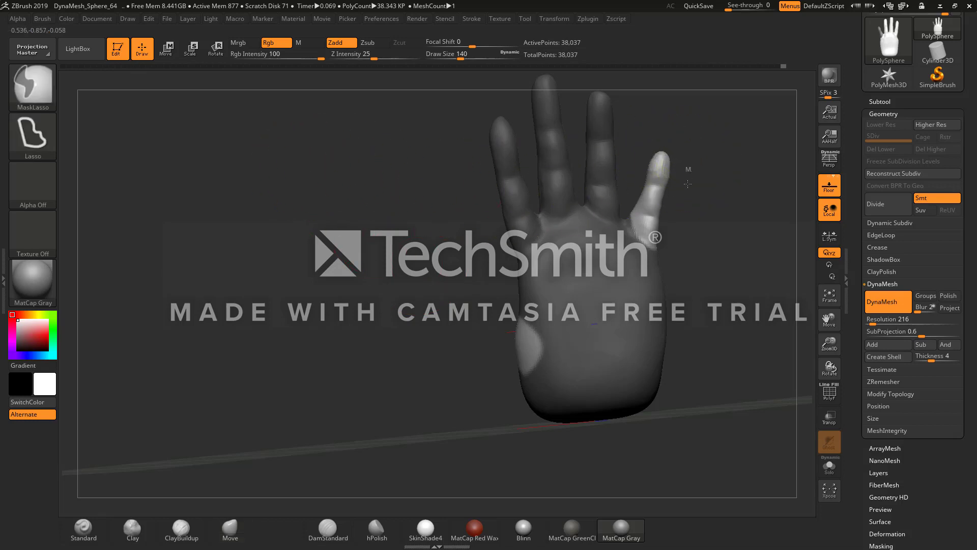
pyautogui.keyDown('ctrl'); pyautogui.moveTo(688, 184); pyautogui.dragTo(701, 154); pyautogui.keyUp('ctrl')
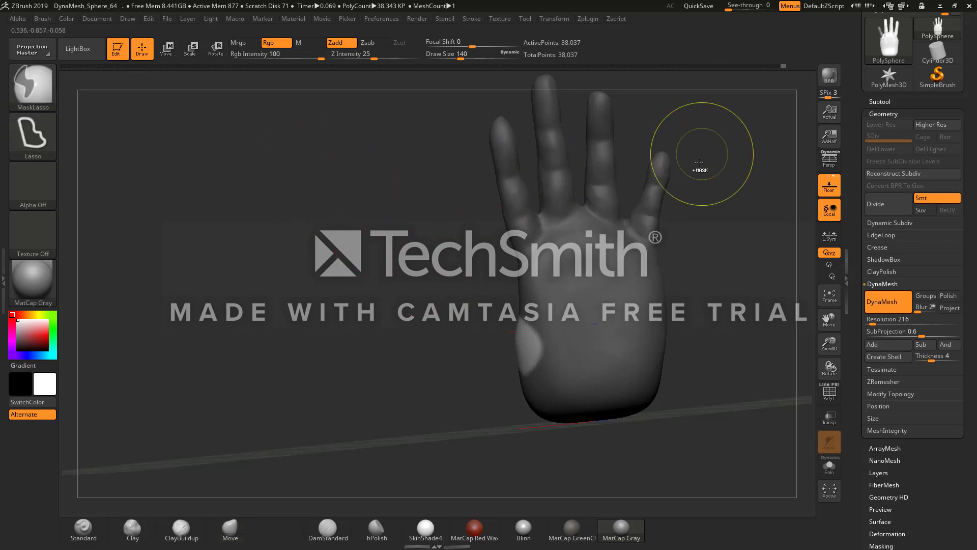
pyautogui.click(176, 54)
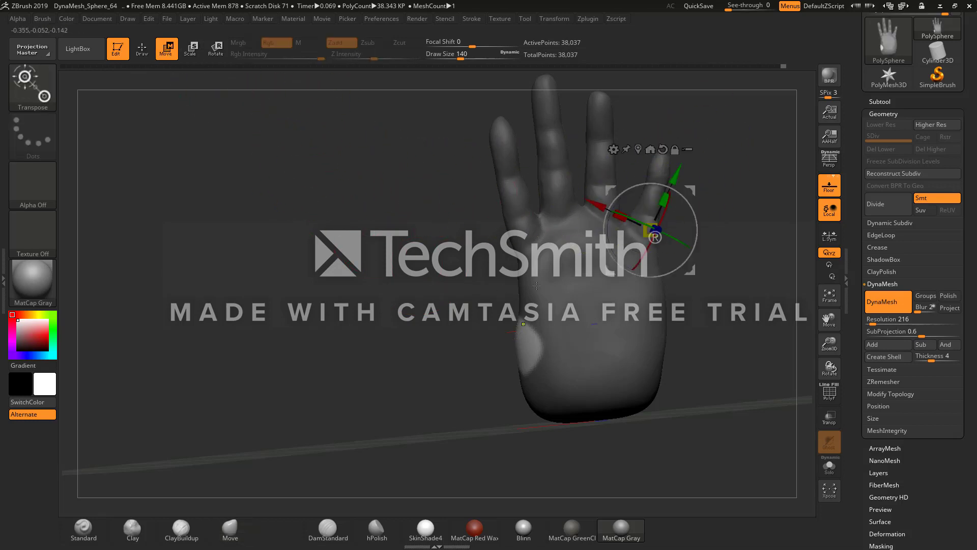
pyautogui.moveTo(592, 203); pyautogui.dragTo(515, 162)
pyautogui.moveTo(464, 240); pyautogui.dragTo(555, 256)
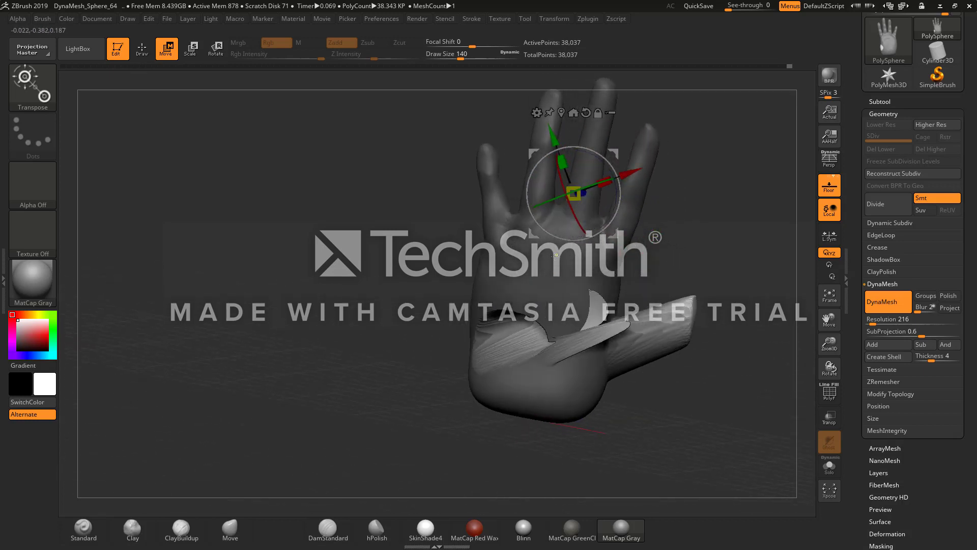
pyautogui.hotkey('ctrl', 'z')
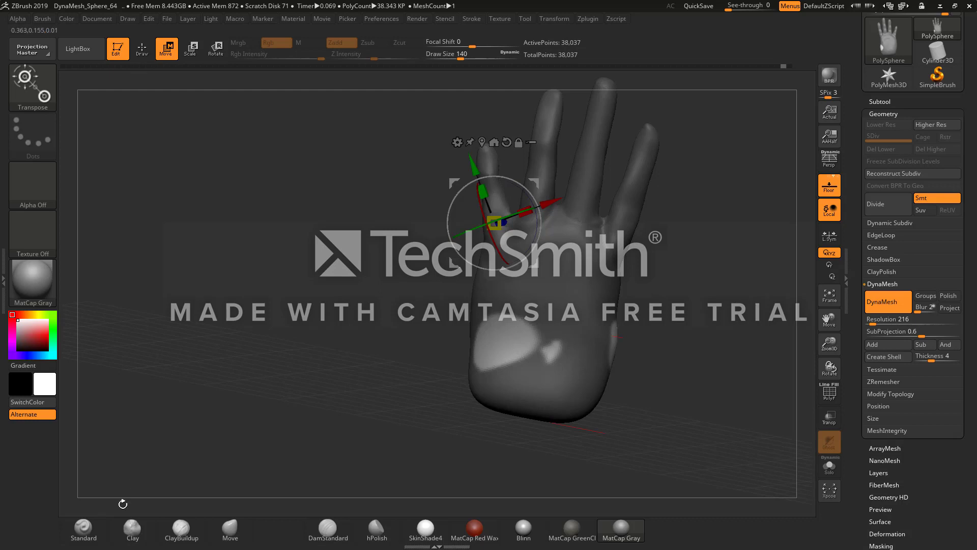
# Step: Try to rework the thumb patch with Transpose masking, and clear the mask from the whole hand
pyautogui.press('q')
pyautogui.moveTo(456, 289)
pyautogui.keyDown('ctrl'); pyautogui.mouseDown()
pyautogui.moveTo(569, 354)
pyautogui.moveTo(442, 340)
pyautogui.moveTo(411, 266)
pyautogui.mouseUp(); pyautogui.keyUp('ctrl')
pyautogui.keyDown('shift'); pyautogui.moveTo(397, 308); pyautogui.dragTo(340, 313); pyautogui.keyUp('shift')
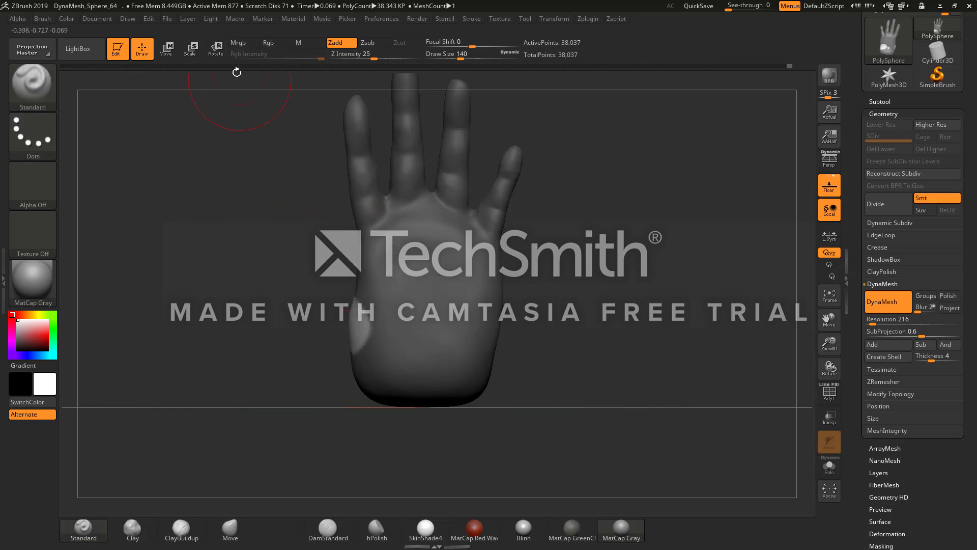
pyautogui.press('w')
pyautogui.keyDown('ctrl'); pyautogui.moveTo(360, 326); pyautogui.dragTo(359, 272); pyautogui.keyUp('ctrl')
pyautogui.hotkey('ctrl', 'a')
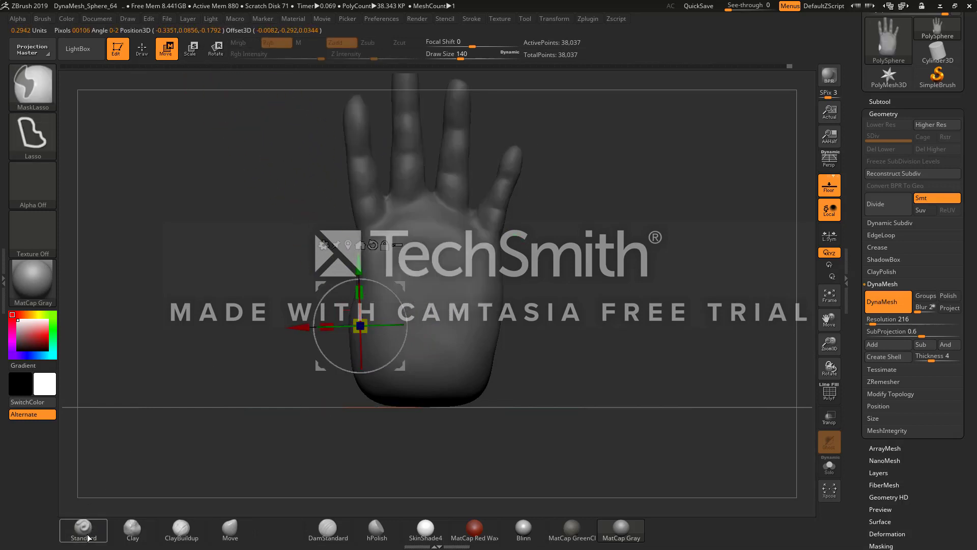
pyautogui.press('q')
pyautogui.keyDown('ctrl'); pyautogui.click(249, 357); pyautogui.keyUp('ctrl')
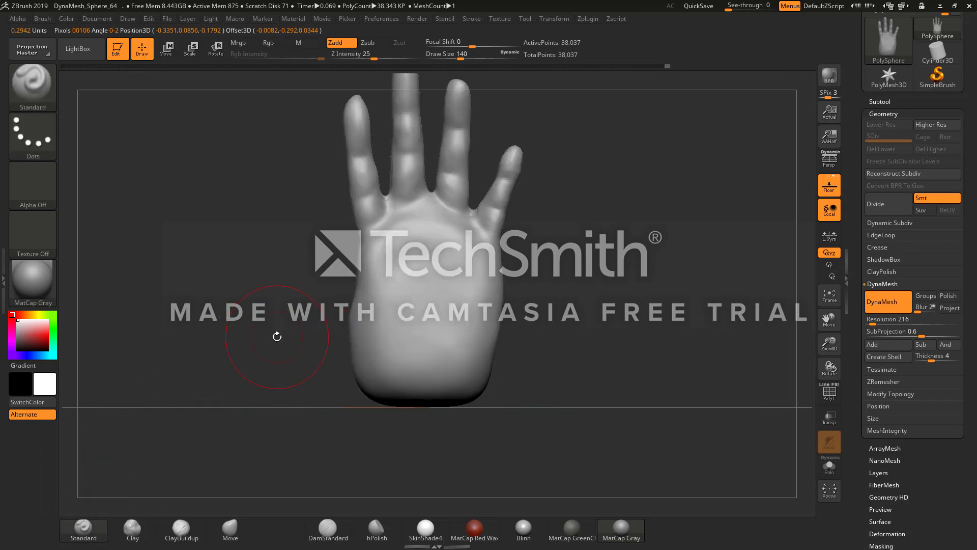
# Step: Mask an oval patch on the index-finger-side edge of the palm with MaskLasso and invert the mask
pyautogui.moveTo(277, 334)
pyautogui.mouseDown()
pyautogui.moveTo(370, 336)
pyautogui.moveTo(353, 311)
pyautogui.moveTo(374, 339)
pyautogui.moveTo(335, 330)
pyautogui.mouseUp()
pyautogui.press('ctrl')
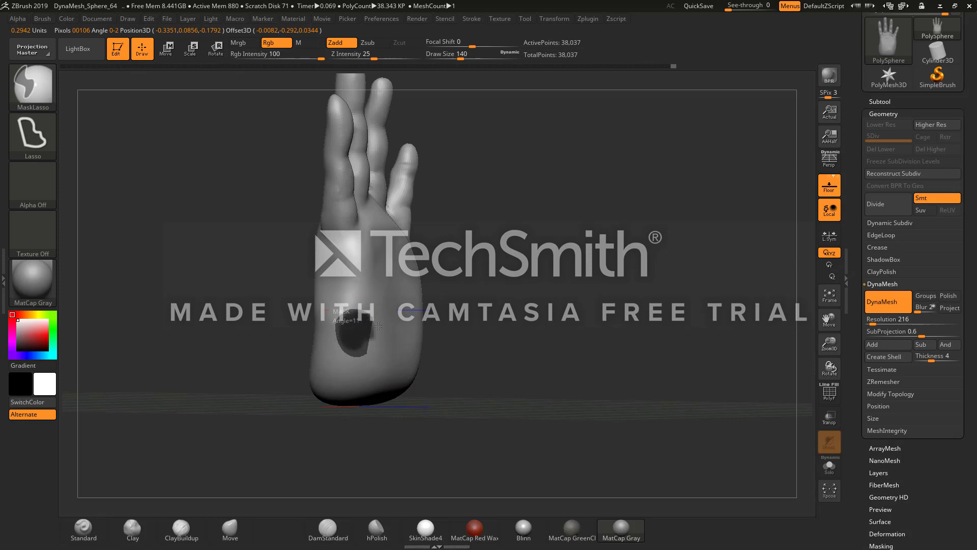
pyautogui.keyDown('ctrl'); pyautogui.moveTo(362, 361); pyautogui.dragTo(347, 364); pyautogui.keyUp('ctrl')
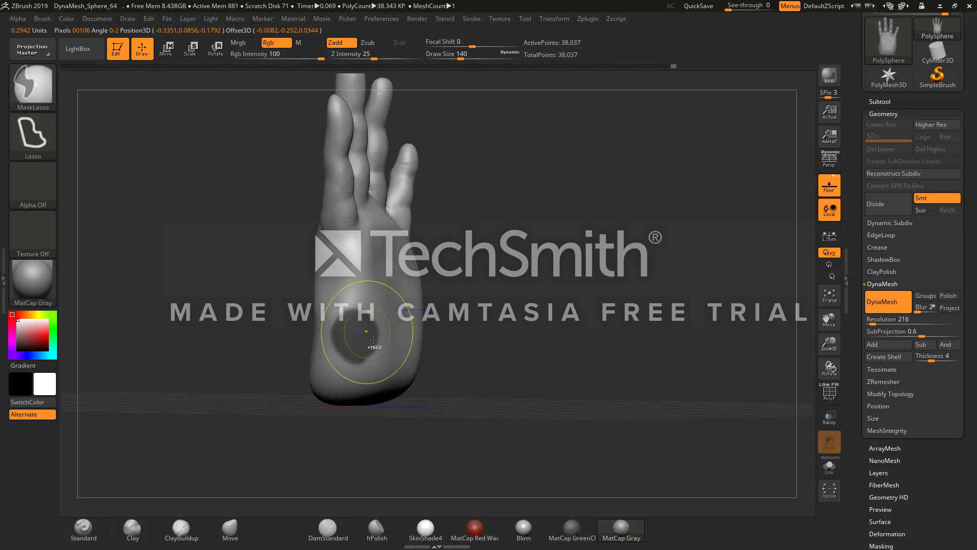
pyautogui.moveTo(421, 406)
pyautogui.mouseDown()
pyautogui.moveTo(352, 399)
pyautogui.moveTo(311, 383)
pyautogui.moveTo(368, 374)
pyautogui.mouseUp()
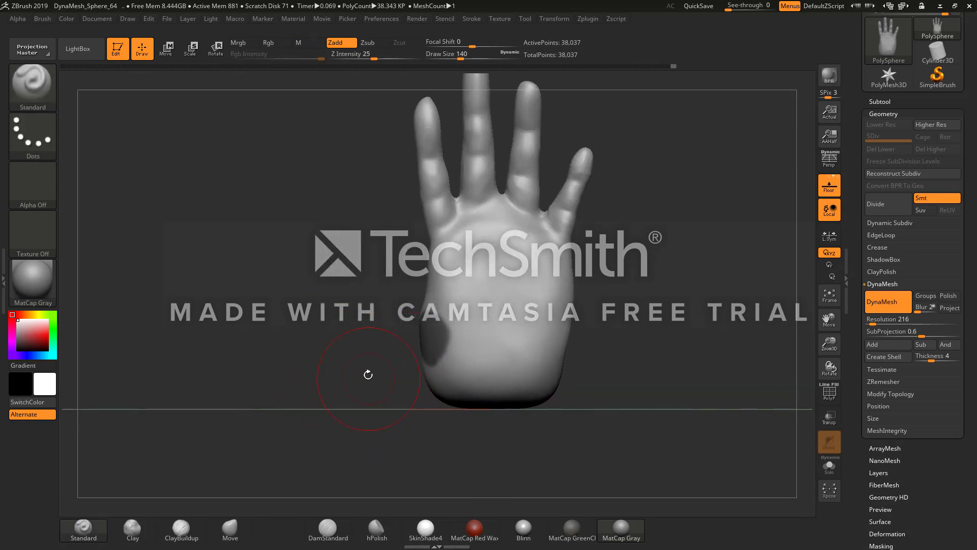
pyautogui.keyDown('ctrl'); pyautogui.click(359, 358); pyautogui.keyUp('ctrl')
# Step: Try to pull the unmasked thumb patch outward and upward with the Move gizmo, and undo the moves
pyautogui.click(169, 51)
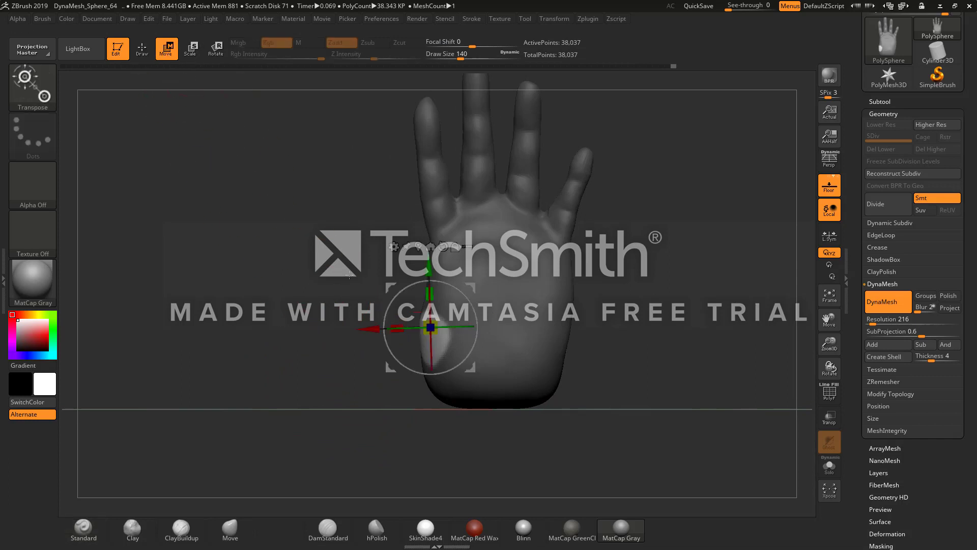
pyautogui.moveTo(368, 329); pyautogui.dragTo(306, 330)
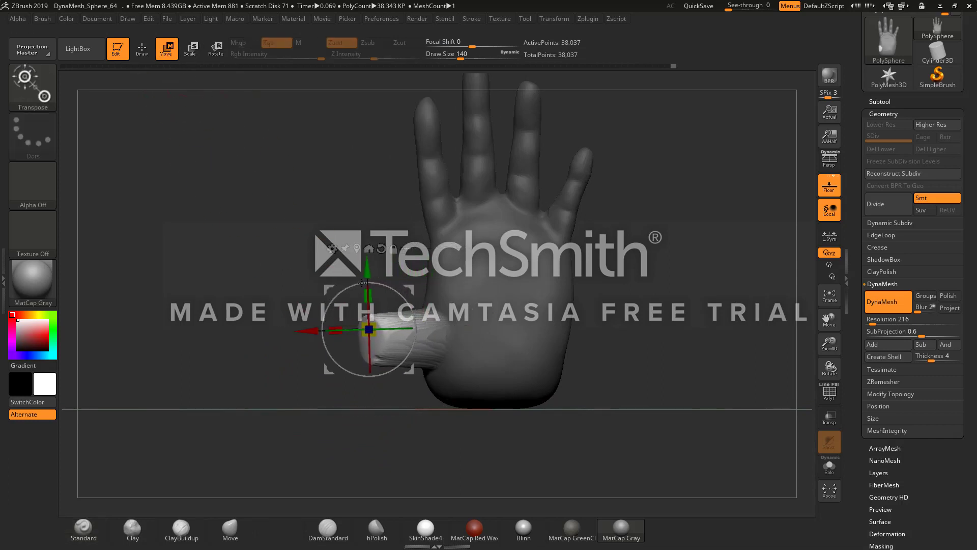
pyautogui.moveTo(367, 270); pyautogui.dragTo(394, 220)
pyautogui.moveTo(308, 326); pyautogui.dragTo(391, 330)
pyautogui.moveTo(391, 329); pyautogui.dragTo(452, 323)
pyautogui.hotkey('ctrl', 'z')
pyautogui.hotkey('ctrl', 'z')
pyautogui.hotkey('ctrl', 'z')
pyautogui.hotkey('ctrl', 'z')
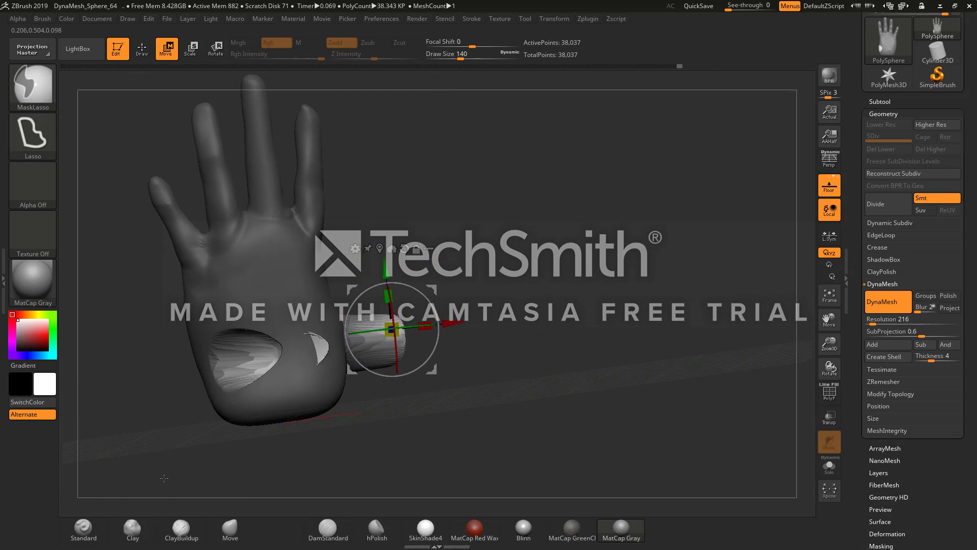
# Step: Mask the stray unmasked patch on the far side of the hand, leaving only the thumb patch free
pyautogui.click(91, 526)
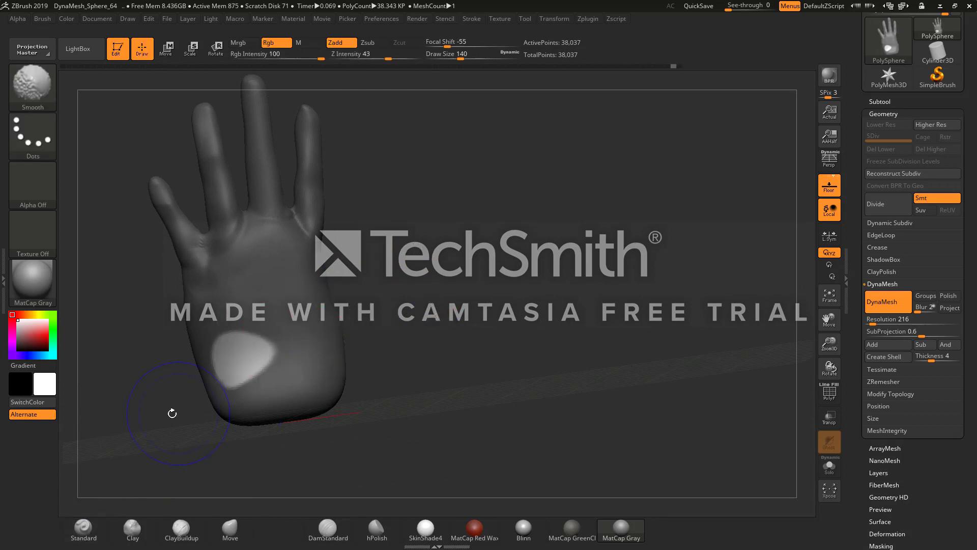
pyautogui.keyDown('shift'); pyautogui.moveTo(172, 413); pyautogui.dragTo(177, 408); pyautogui.keyUp('shift')
pyautogui.moveTo(217, 352)
pyautogui.keyDown('ctrl'); pyautogui.mouseDown()
pyautogui.moveTo(210, 324)
pyautogui.moveTo(224, 358)
pyautogui.mouseUp(); pyautogui.keyUp('ctrl')
pyautogui.moveTo(432, 357)
pyautogui.mouseDown()
pyautogui.moveTo(307, 360)
pyautogui.moveTo(456, 350)
pyautogui.mouseUp()
# Step: Pull the unmasked patch outward and upward into a thumb with the Move gizmo, and rotate it slightly
pyautogui.click(168, 50)
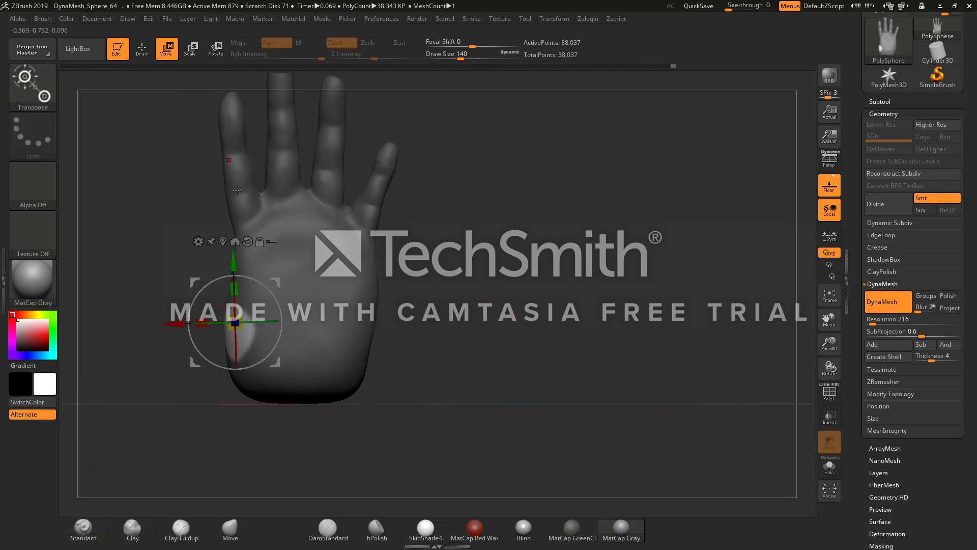
pyautogui.moveTo(176, 324); pyautogui.dragTo(130, 325)
pyautogui.moveTo(189, 250); pyautogui.dragTo(188, 222)
pyautogui.moveTo(216, 258); pyautogui.dragTo(228, 264)
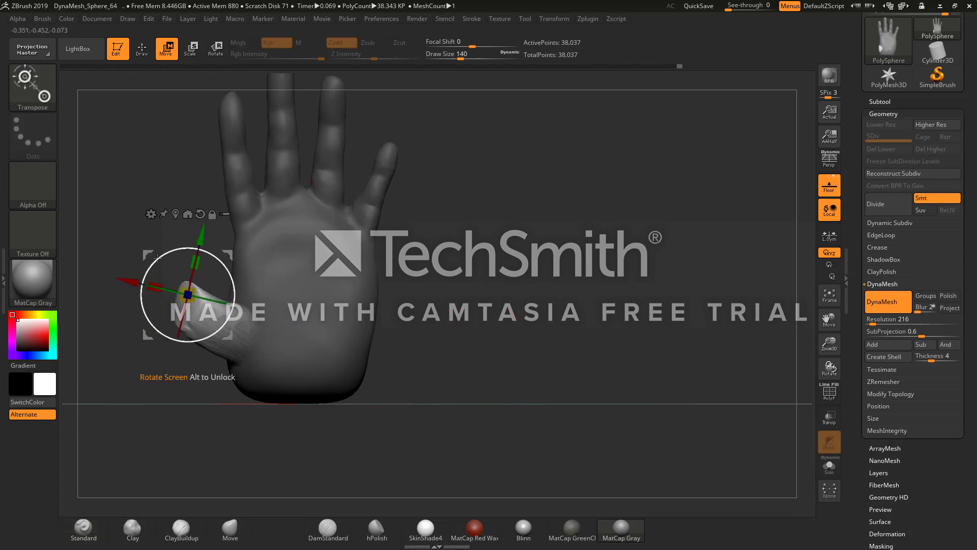
pyautogui.moveTo(128, 281); pyautogui.dragTo(118, 280)
pyautogui.moveTo(189, 237); pyautogui.dragTo(425, 260)
pyautogui.moveTo(333, 274); pyautogui.dragTo(343, 272)
pyautogui.moveTo(275, 229); pyautogui.dragTo(272, 214)
pyautogui.moveTo(407, 300); pyautogui.dragTo(241, 425)
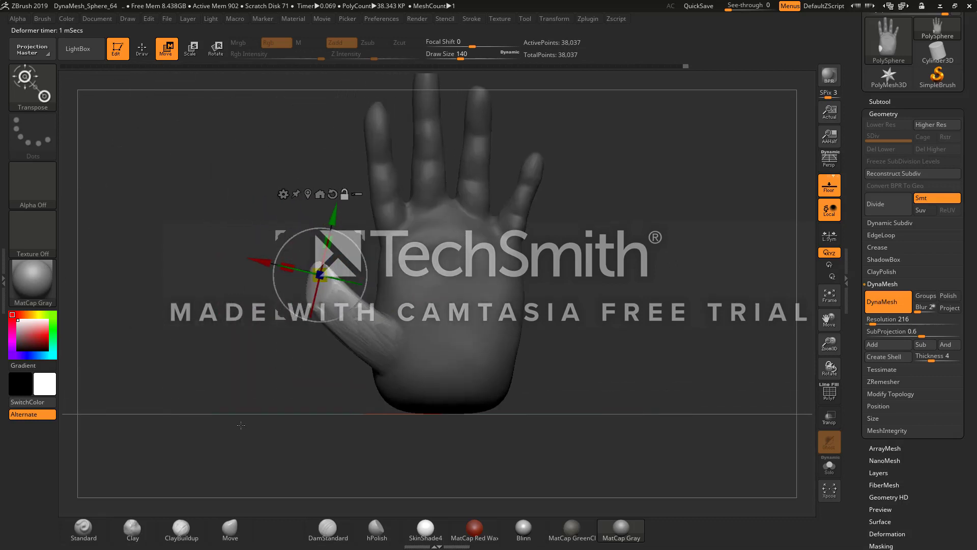
# Step: Smooth the stretched surface of the thumb and clear the mask from the hand
pyautogui.click(237, 531)
pyautogui.moveTo(361, 537)
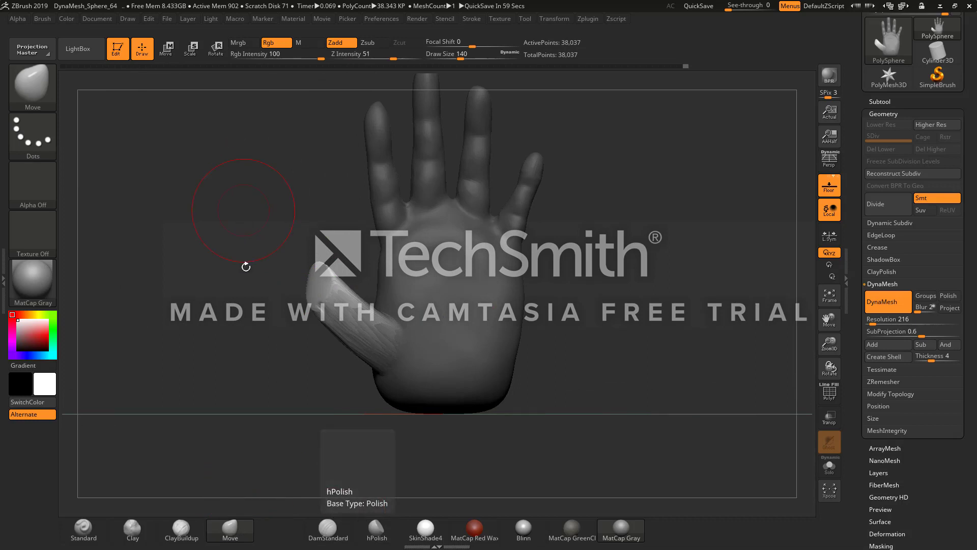
pyautogui.keyDown('shift'); pyautogui.moveTo(326, 283); pyautogui.dragTo(348, 297); pyautogui.keyUp('shift')
pyautogui.moveTo(308, 339); pyautogui.dragTo(394, 345)
pyautogui.press('shift')
pyautogui.moveTo(344, 308)
pyautogui.keyDown('shift'); pyautogui.mouseDown()
pyautogui.moveTo(393, 330)
pyautogui.moveTo(357, 310)
pyautogui.moveTo(380, 345)
pyautogui.mouseUp(); pyautogui.keyUp('shift')
pyautogui.moveTo(410, 295)
pyautogui.mouseDown()
pyautogui.moveTo(370, 331)
pyautogui.moveTo(390, 297)
pyautogui.mouseUp()
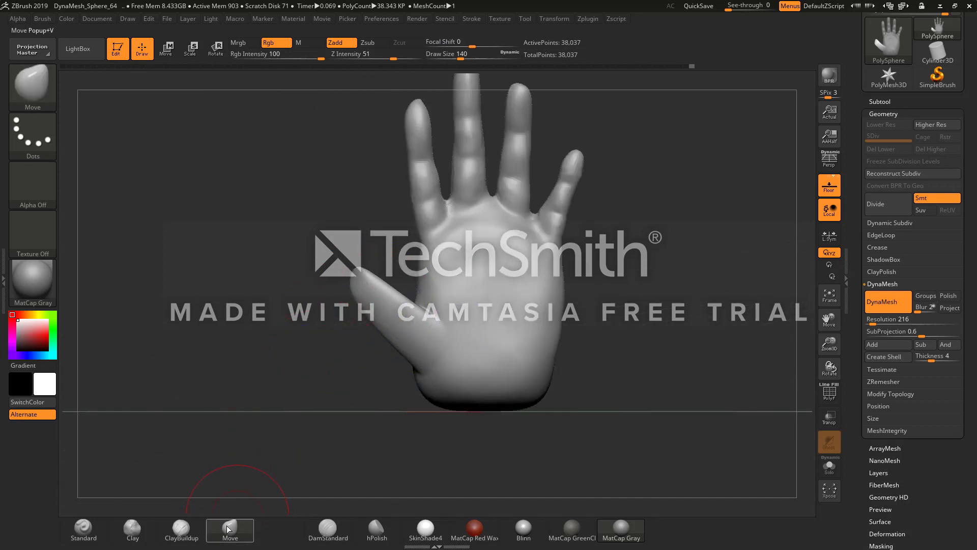
# Step: Select the DamStandard brush and set the Draw Size to 101
pyautogui.click(181, 528)
pyautogui.press('b')
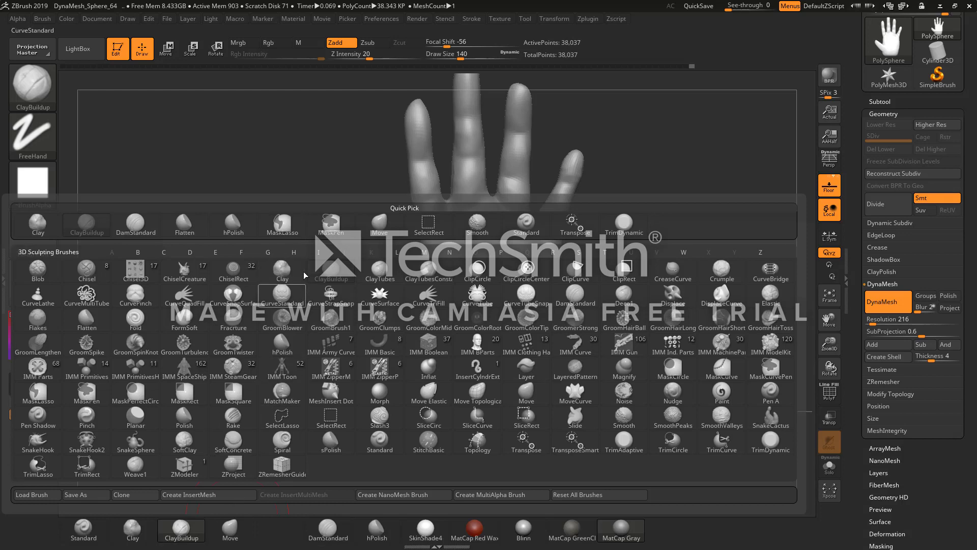
pyautogui.press('Escape')
pyautogui.click(327, 524)
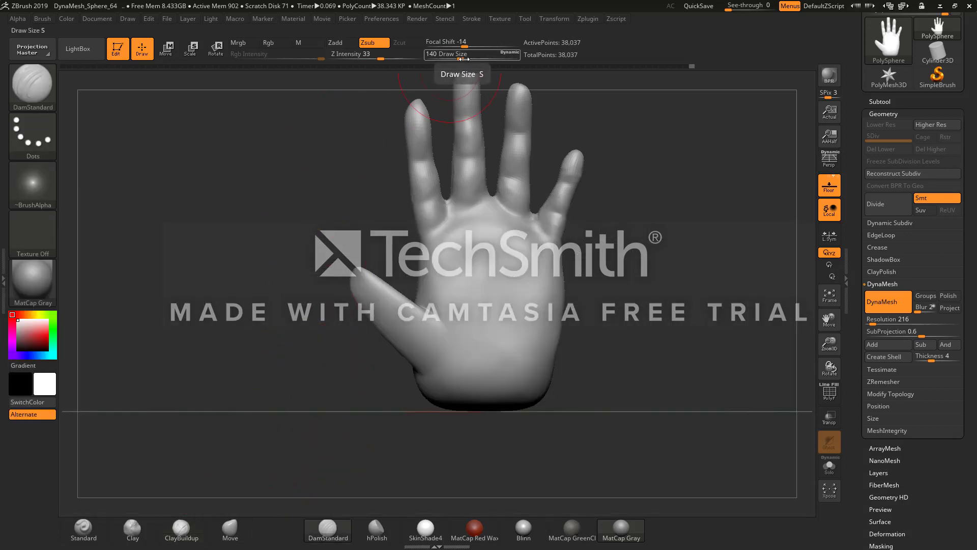
pyautogui.moveTo(467, 59); pyautogui.dragTo(461, 59)
pyautogui.moveTo(381, 209)
pyautogui.mouseDown()
pyautogui.moveTo(358, 274)
pyautogui.moveTo(349, 428)
pyautogui.mouseUp()
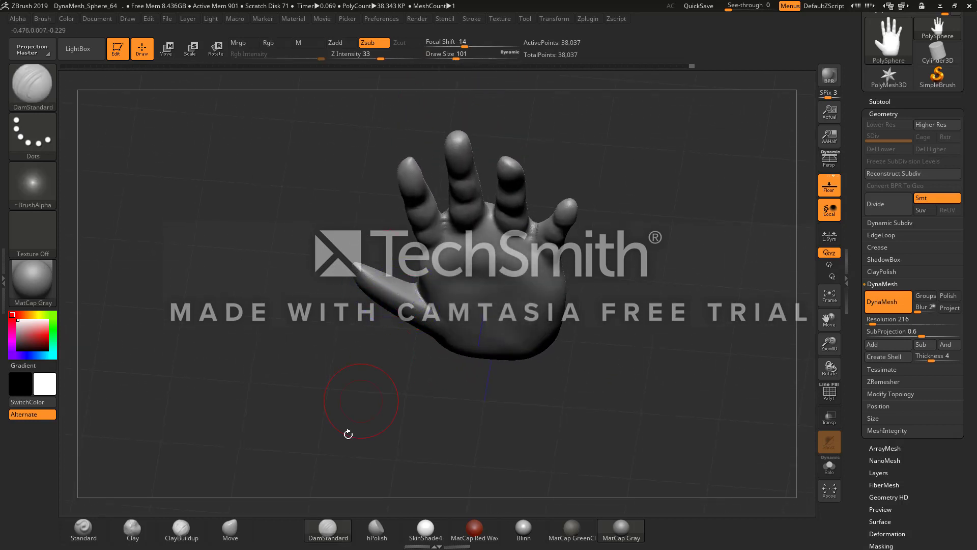
# Step: Flatten and smooth the thumb with the Flatten and Smooth brushes, and remesh the hand with DynaMesh
pyautogui.click(375, 532)
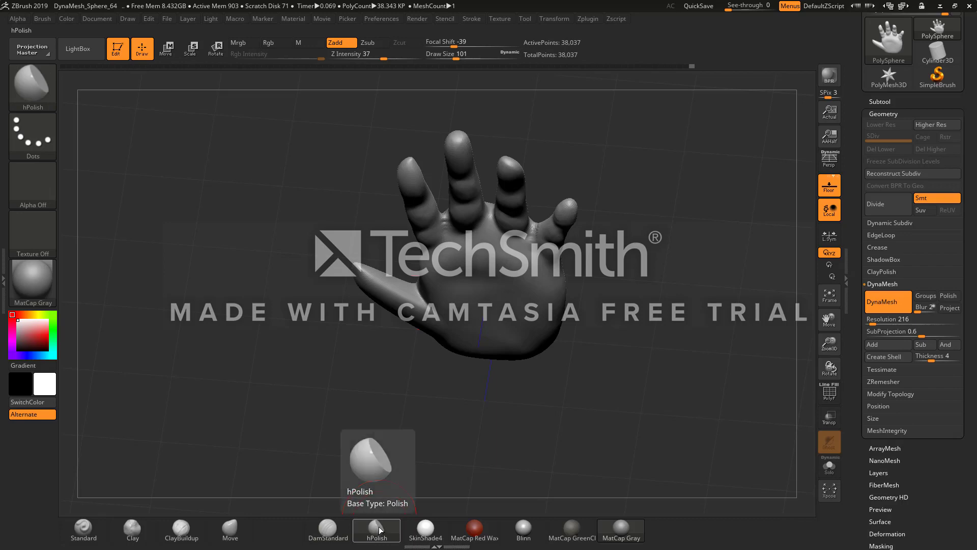
pyautogui.press('b')
pyautogui.press('f')
pyautogui.press('l')
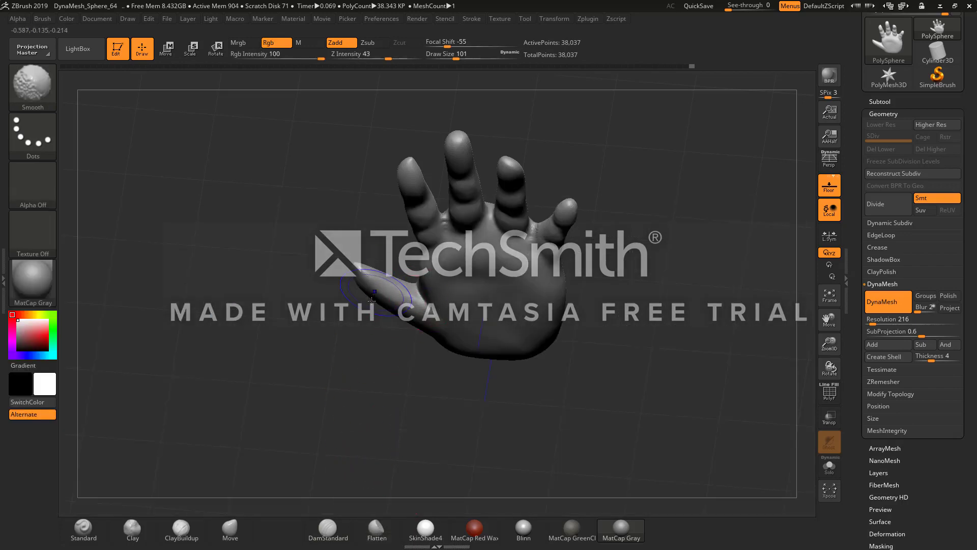
pyautogui.moveTo(383, 316)
pyautogui.keyDown('shift'); pyautogui.mouseDown()
pyautogui.moveTo(384, 357)
pyautogui.moveTo(384, 325)
pyautogui.mouseUp(); pyautogui.keyUp('shift')
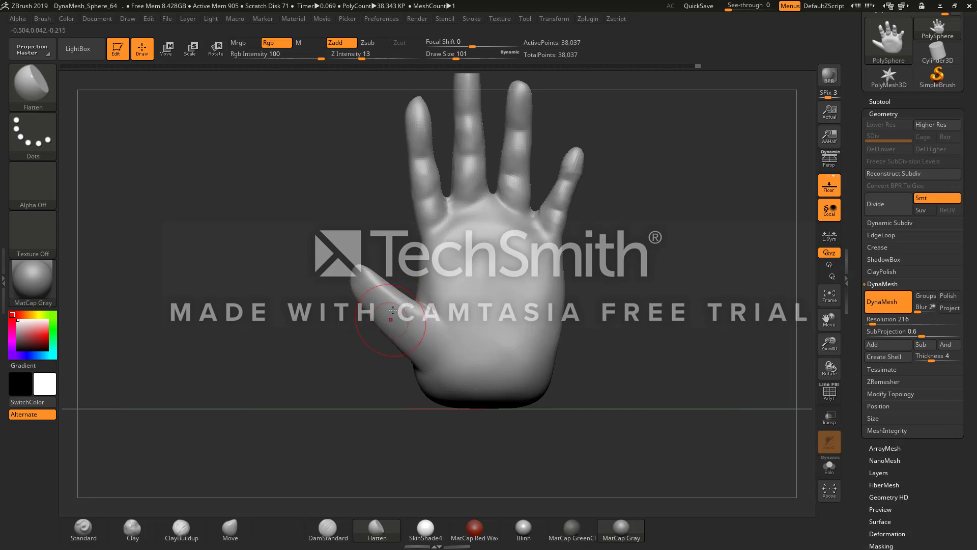
pyautogui.click(346, 531)
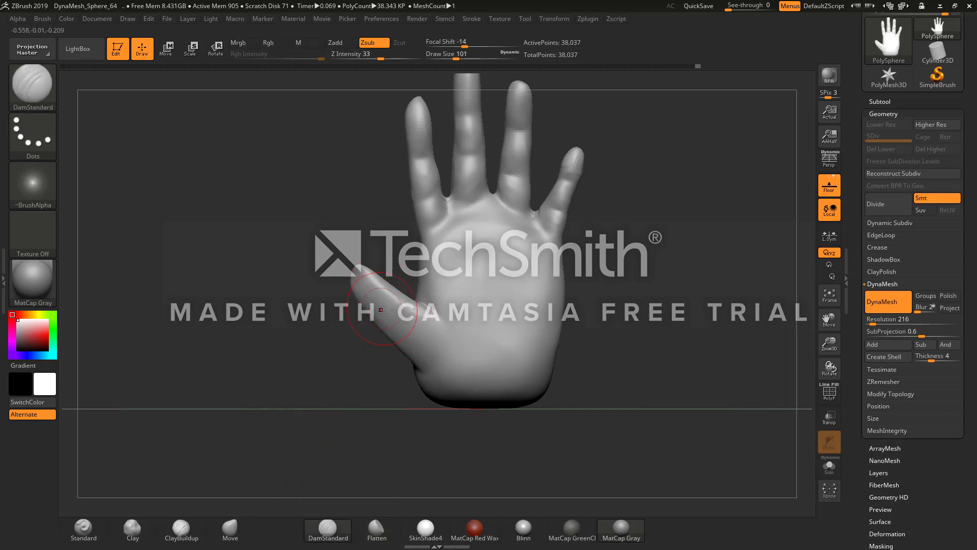
pyautogui.press('ctrl')
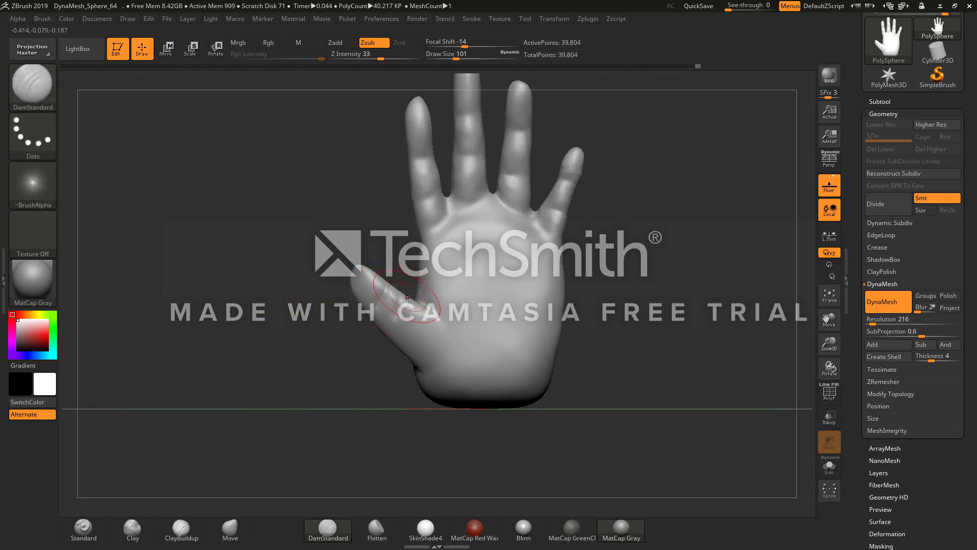
# Step: Try to carve the thumb's joint creases with the DamStandard brush, and undo the strokes
pyautogui.press('ctrl')
pyautogui.moveTo(414, 264)
pyautogui.mouseDown(button='right')
pyautogui.moveTo(395, 285)
pyautogui.moveTo(400, 343)
pyautogui.mouseUp(button='right')
pyautogui.press('ctrl')
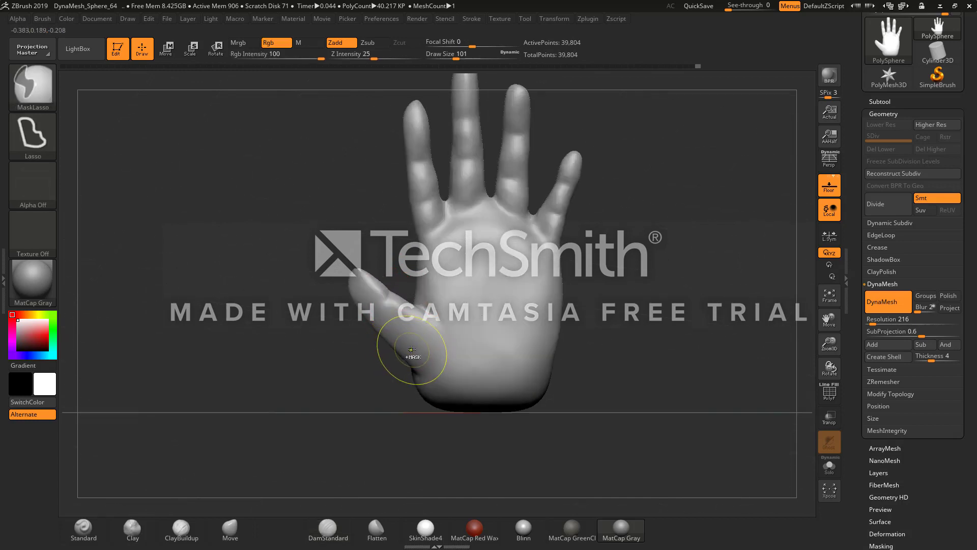
pyautogui.hotkey('ctrl', 'z')
pyautogui.hotkey('ctrl', 'z')
# Step: Flatten the side of the thumb facing the index finger with the Flatten brush
pyautogui.click(377, 529)
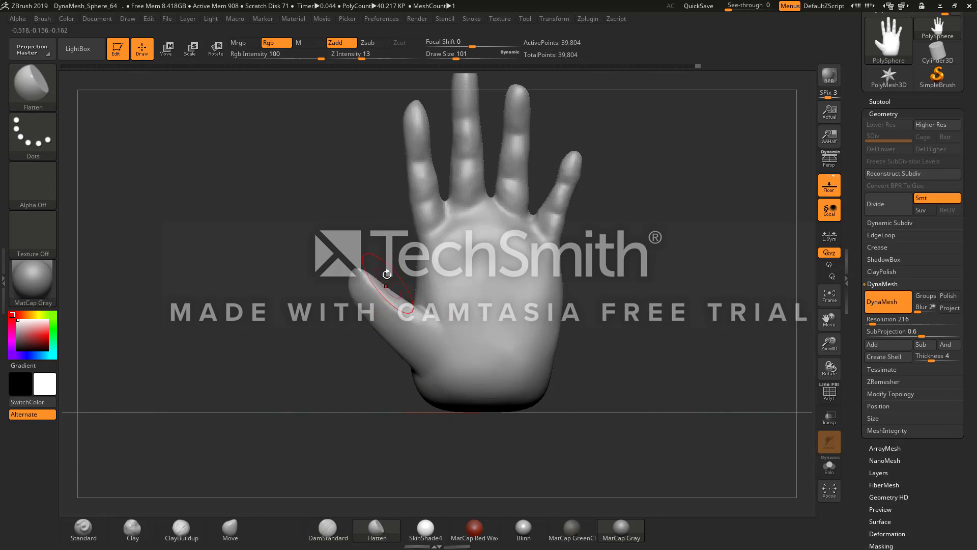
pyautogui.moveTo(387, 274); pyautogui.dragTo(401, 302)
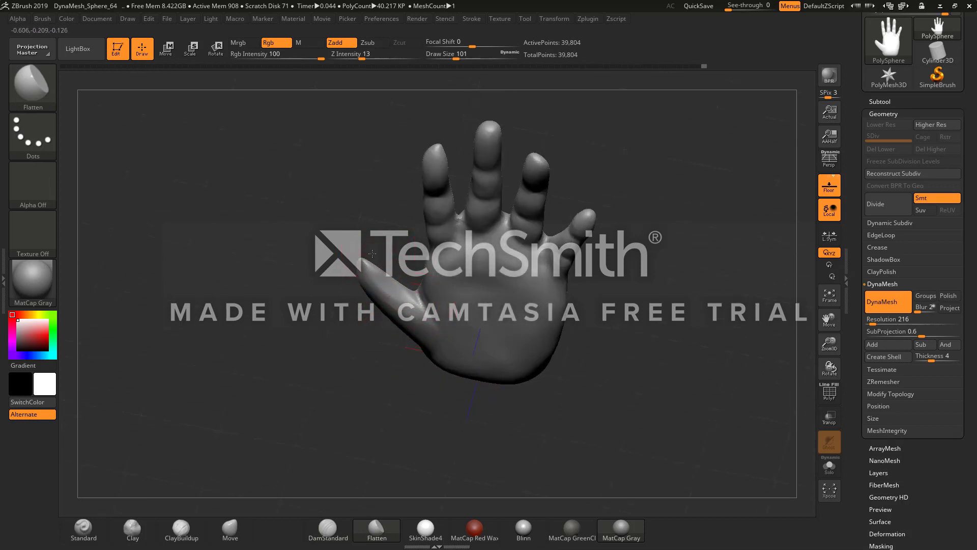
pyautogui.moveTo(372, 253); pyautogui.dragTo(407, 291)
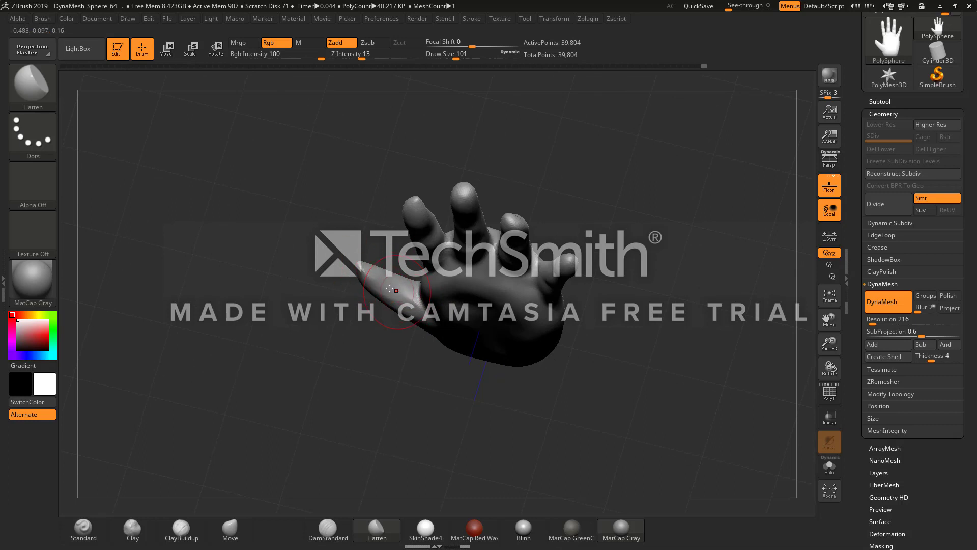
pyautogui.moveTo(375, 369); pyautogui.dragTo(374, 308)
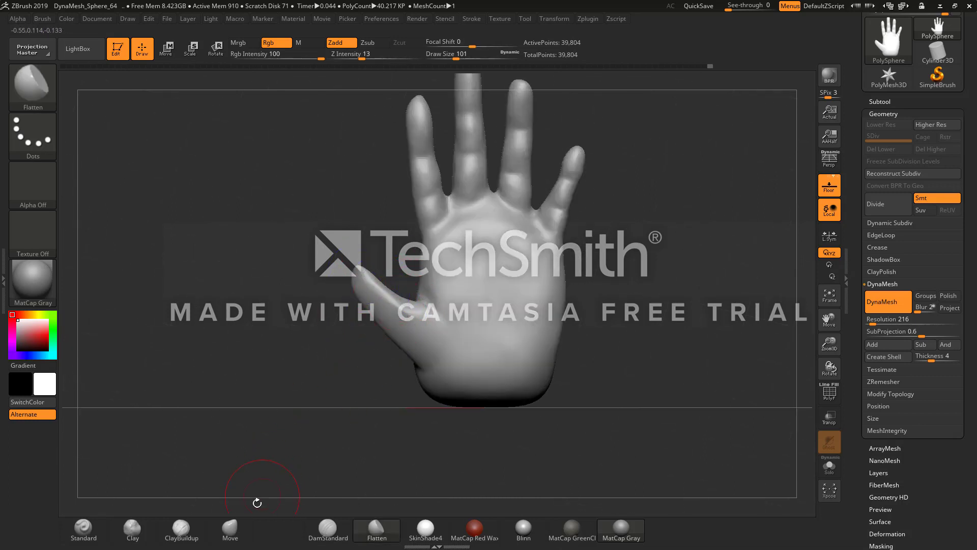
# Step: Select the Move brush and set the Draw Size to 202
pyautogui.click(230, 529)
pyautogui.moveTo(460, 54); pyautogui.dragTo(471, 54)
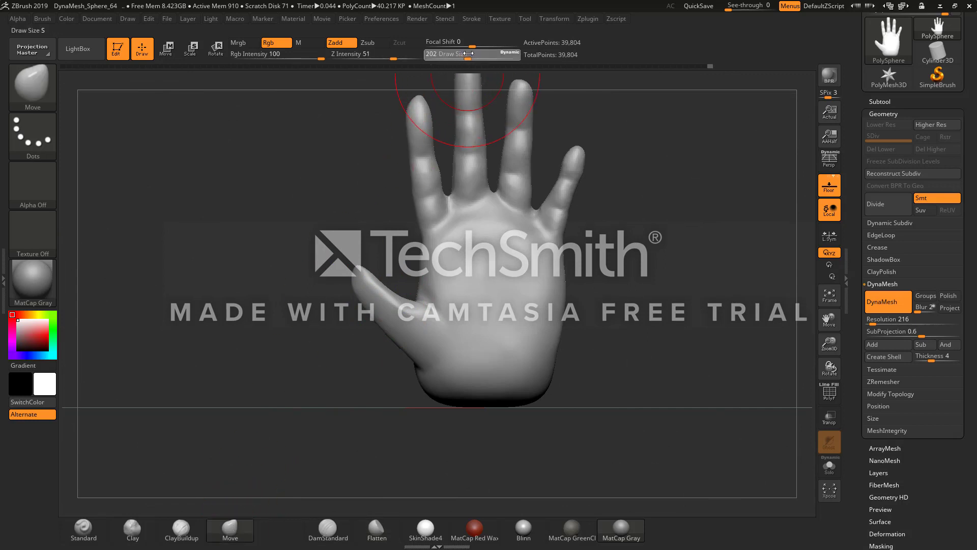
# Step: Undo the large-brush stroke on the thumb, set the Move brush's draw size to 112 and reshape the thumb tip
pyautogui.moveTo(358, 277); pyautogui.dragTo(356, 278)
pyautogui.hotkey('ctrl', 'z')
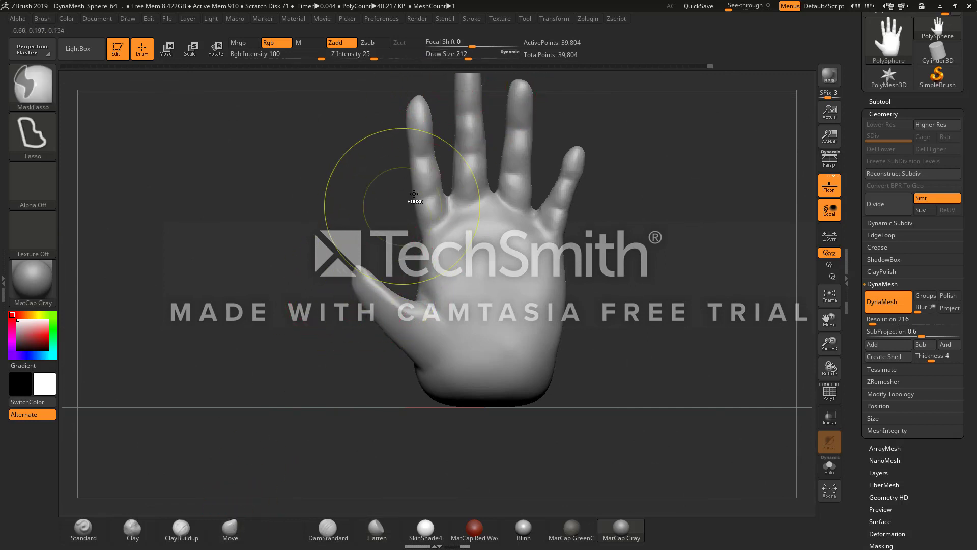
pyautogui.moveTo(471, 55); pyautogui.dragTo(461, 55)
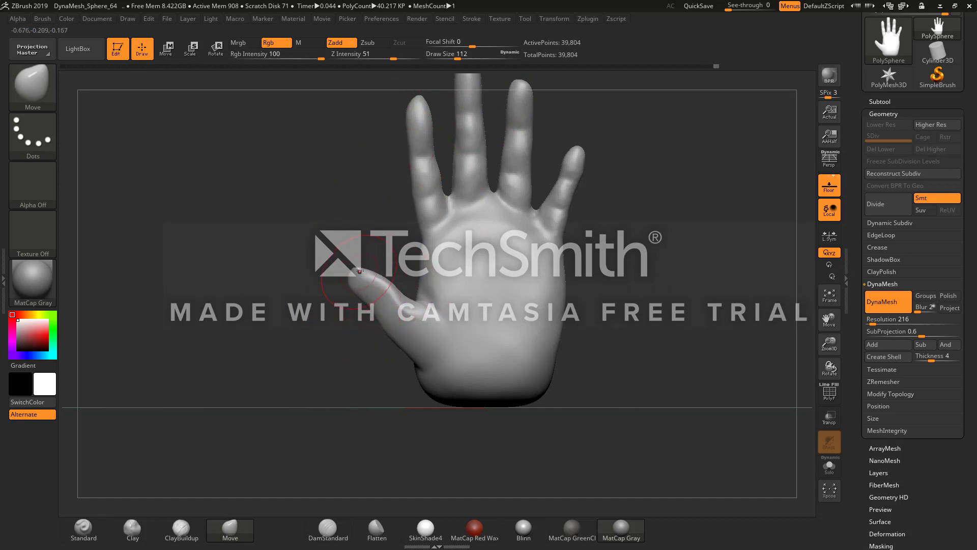
pyautogui.moveTo(382, 253); pyautogui.dragTo(360, 270)
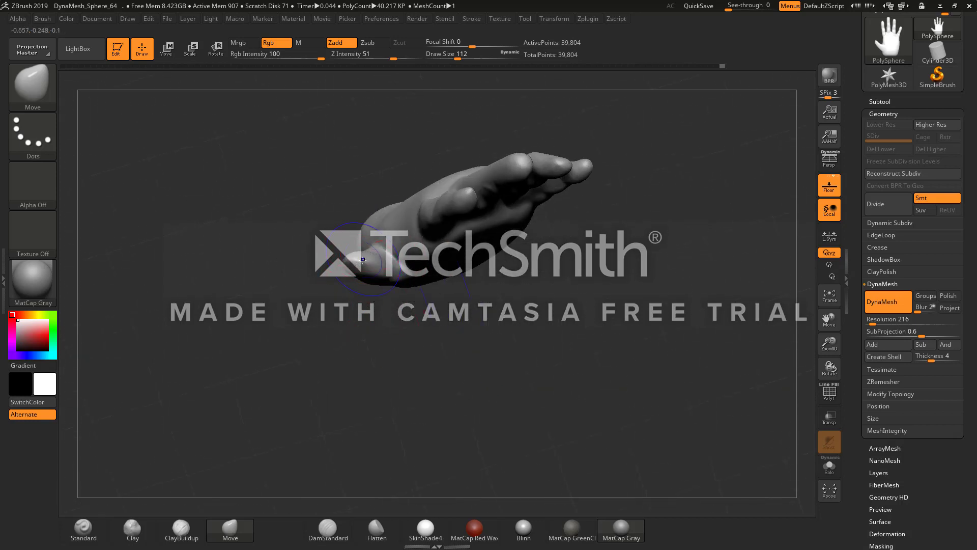
pyautogui.keyDown('shift'); pyautogui.moveTo(374, 319); pyautogui.dragTo(382, 313); pyautogui.keyUp('shift')
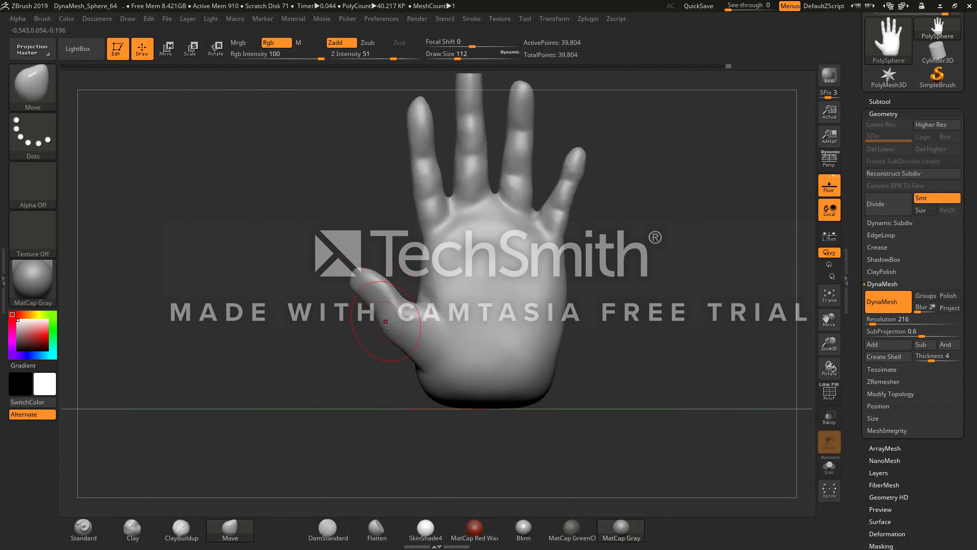
# Step: Reshape the thumb-side edge of the palm into a smooth slope running from the thumb down to the wrist
pyautogui.moveTo(390, 328)
pyautogui.mouseDown()
pyautogui.moveTo(442, 380)
pyautogui.moveTo(480, 390)
pyautogui.mouseUp()
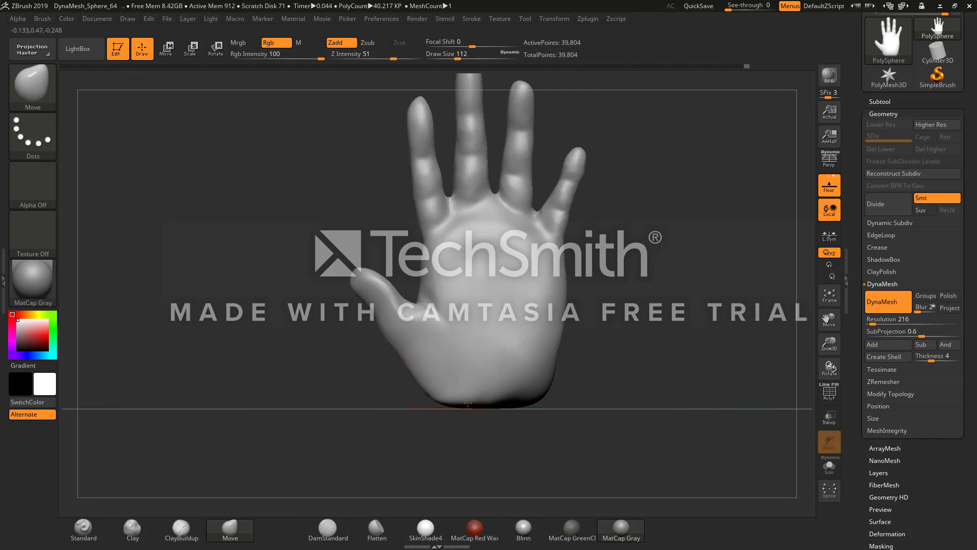
pyautogui.press('shift')
pyautogui.moveTo(382, 290); pyautogui.dragTo(385, 281, button='right')
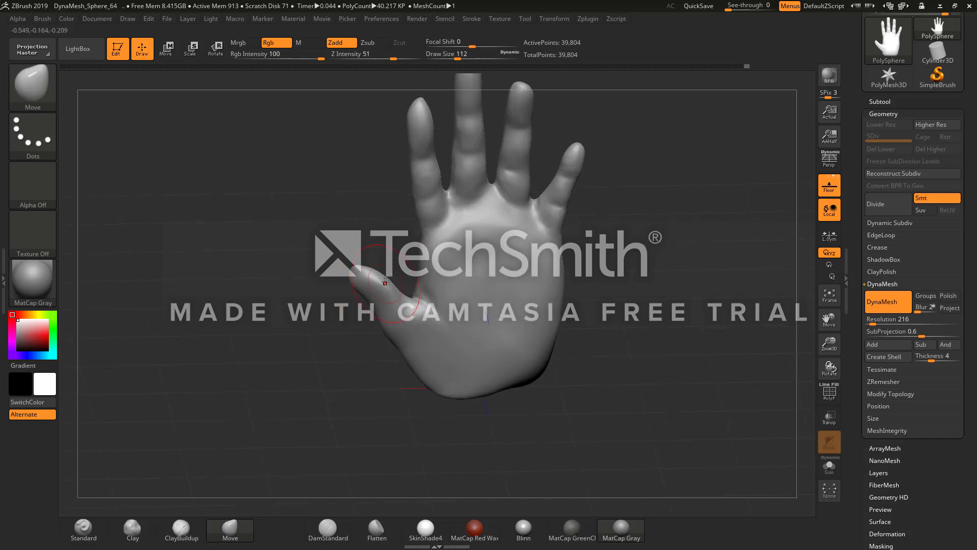
# Step: Add volume to the thumb's upper segment with the ClayBuildup brush and smooth it into the thumb
pyautogui.click(188, 524)
pyautogui.moveTo(227, 432)
pyautogui.mouseDown()
pyautogui.moveTo(306, 373)
pyautogui.moveTo(374, 269)
pyautogui.mouseUp()
pyautogui.moveTo(374, 276); pyautogui.dragTo(368, 279, button='right')
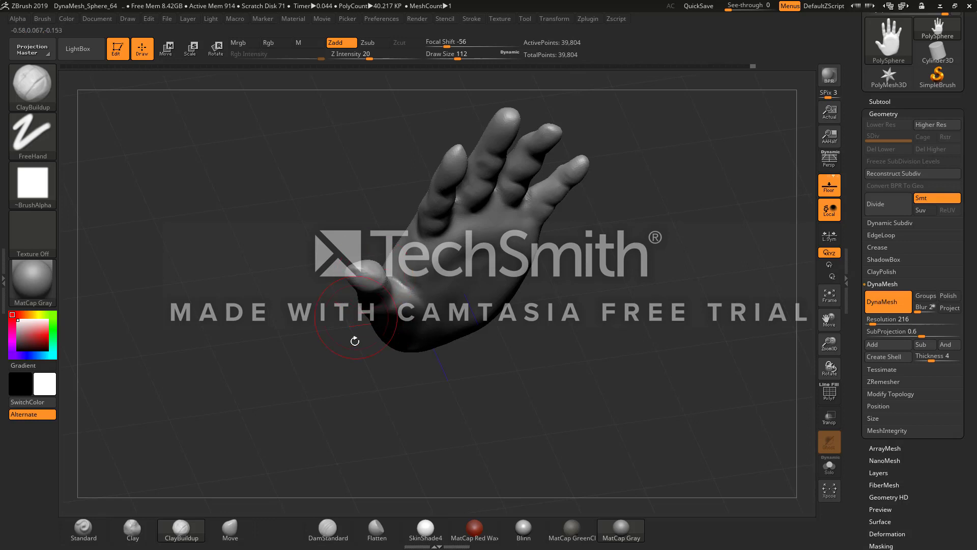
pyautogui.moveTo(353, 340)
pyautogui.keyDown('shift'); pyautogui.mouseDown()
pyautogui.moveTo(372, 285)
pyautogui.moveTo(406, 313)
pyautogui.mouseUp(); pyautogui.keyUp('shift')
pyautogui.moveTo(387, 306)
pyautogui.mouseDown(button='right')
pyautogui.moveTo(373, 332)
pyautogui.moveTo(389, 286)
pyautogui.mouseUp(button='right')
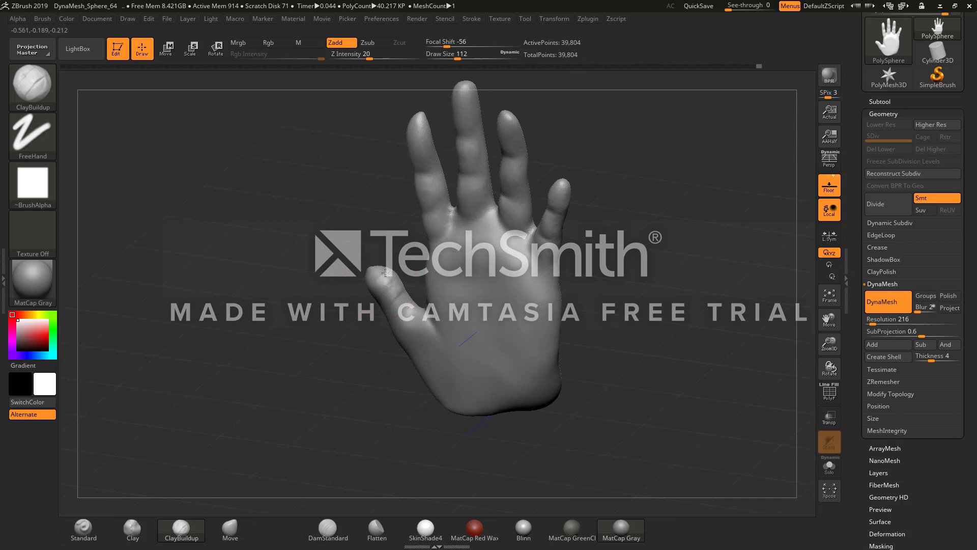
pyautogui.keyDown('shift'); pyautogui.moveTo(365, 325); pyautogui.dragTo(399, 326); pyautogui.keyUp('shift')
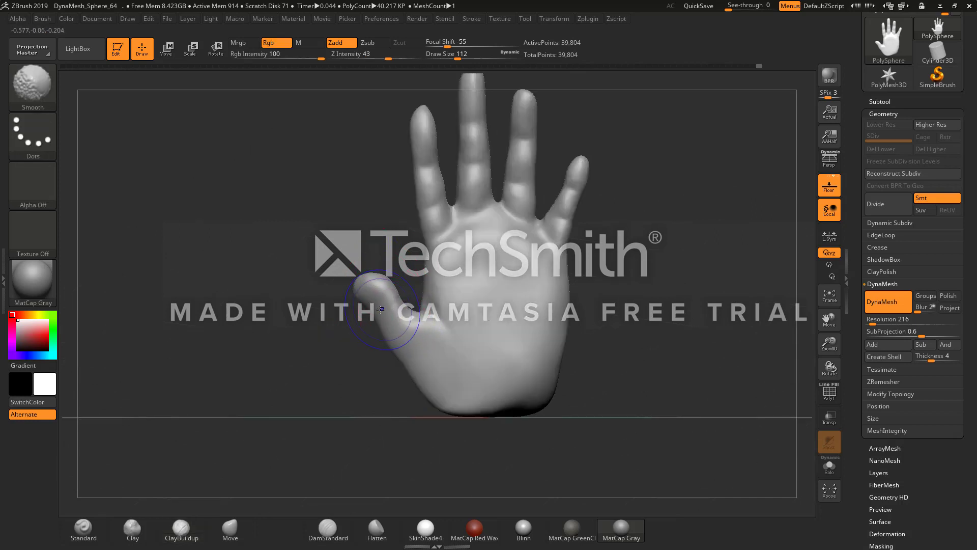
# Step: Pull the thumb tip outward with the Move brush and smooth the web between the thumb and palm
pyautogui.click(230, 529)
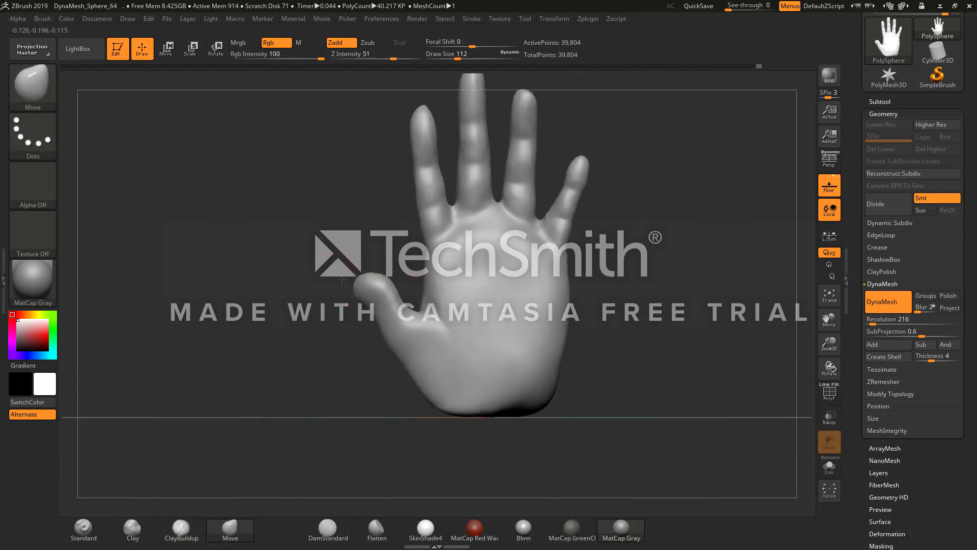
pyautogui.moveTo(354, 283); pyautogui.dragTo(347, 278)
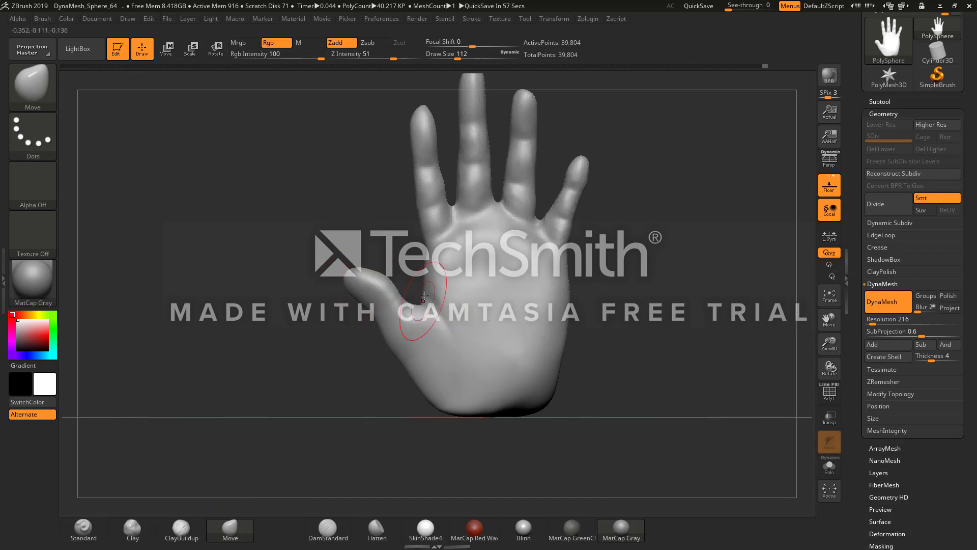
pyautogui.press('shift')
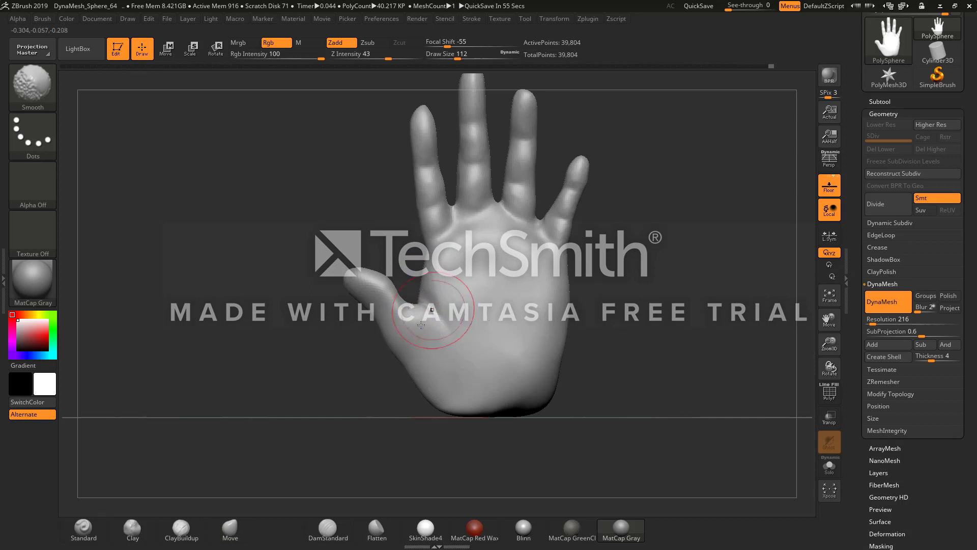
pyautogui.moveTo(330, 415)
pyautogui.mouseDown()
pyautogui.moveTo(402, 405)
pyautogui.moveTo(364, 388)
pyautogui.moveTo(315, 422)
pyautogui.mouseUp()
# Step: Switch to Photoshop and examine the palm reference with the Camada 4 annotations shown and hidden, then return to ZBrush
pyautogui.click(329, 529)
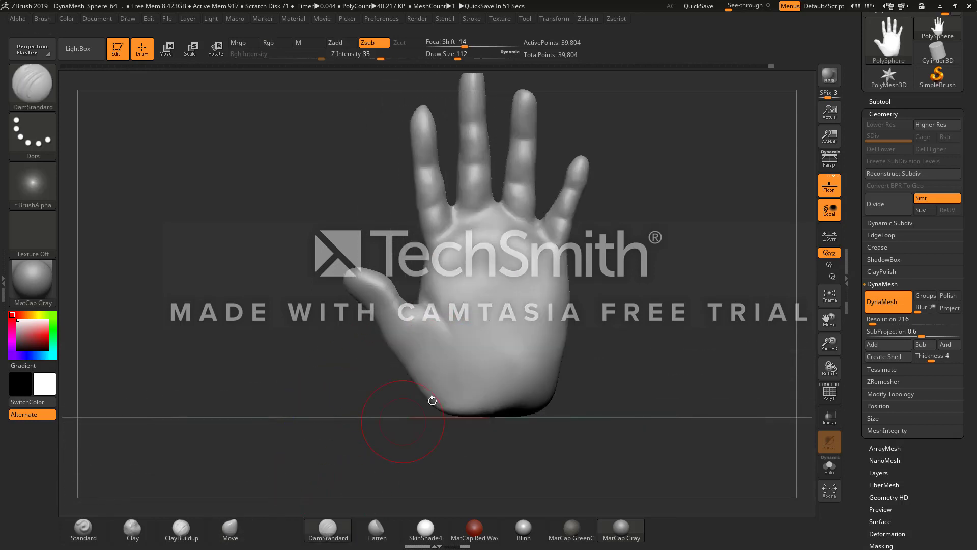
pyautogui.hotkey('alt', 'Tab')
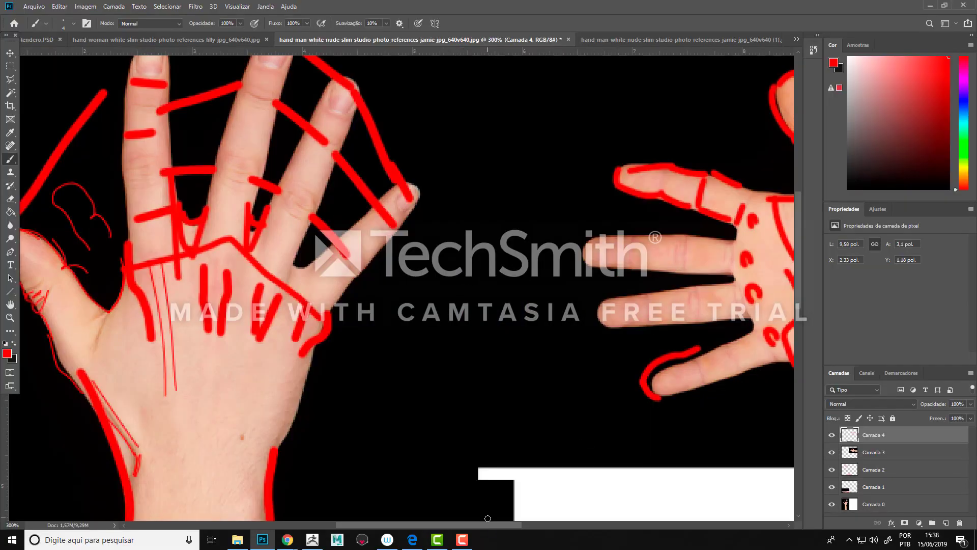
pyautogui.moveTo(497, 524); pyautogui.dragTo(563, 525)
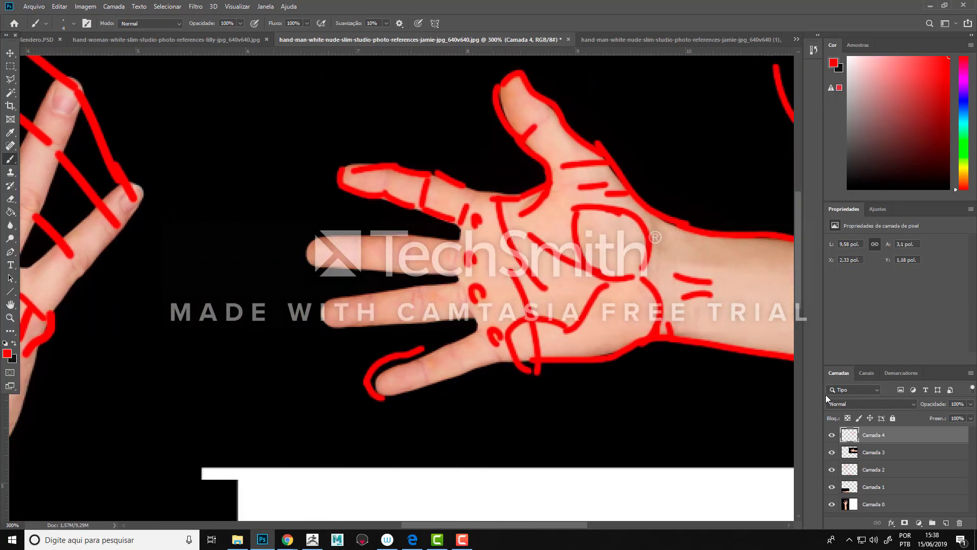
pyautogui.click(831, 435)
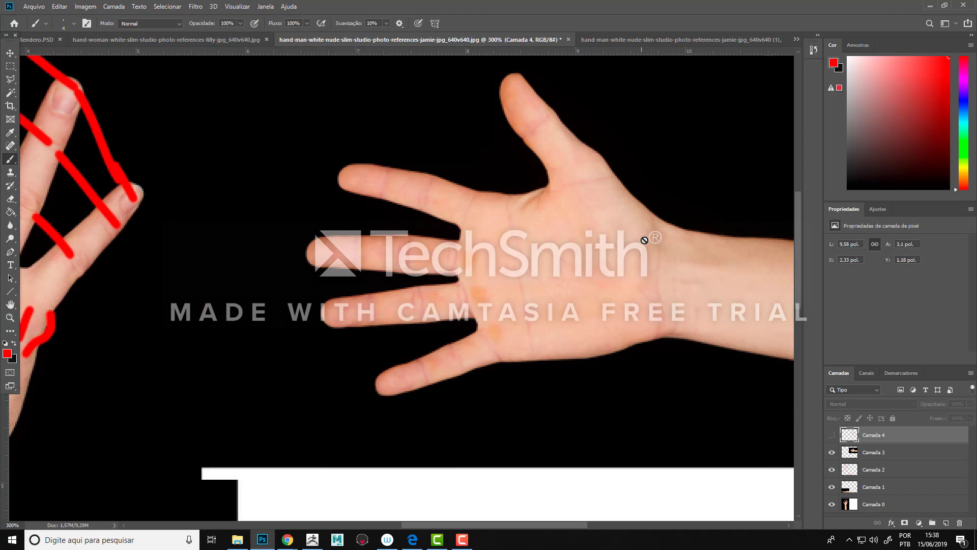
pyautogui.hotkey('alt', 'Tab')
pyautogui.hotkey('alt', 'Tab')
pyautogui.click(832, 435)
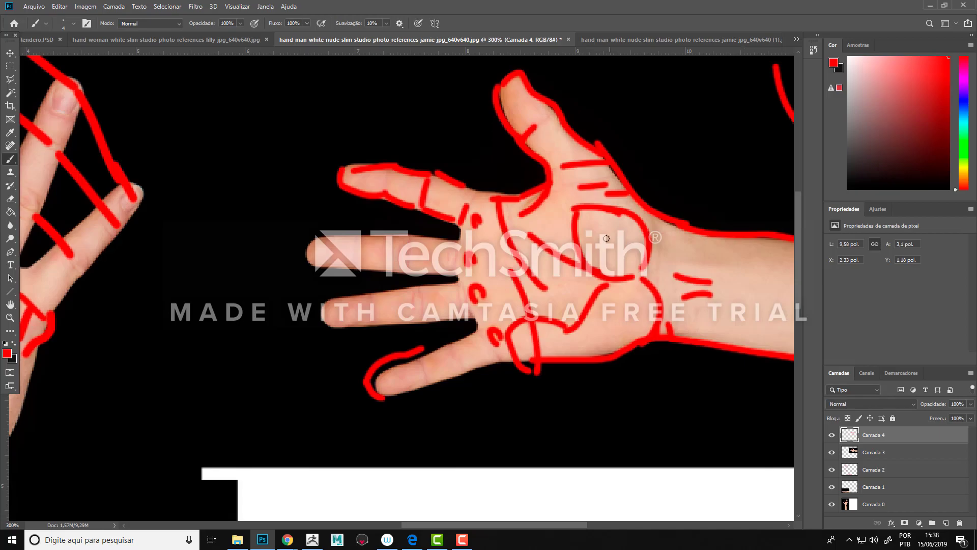
pyautogui.hotkey('alt', 'Tab')
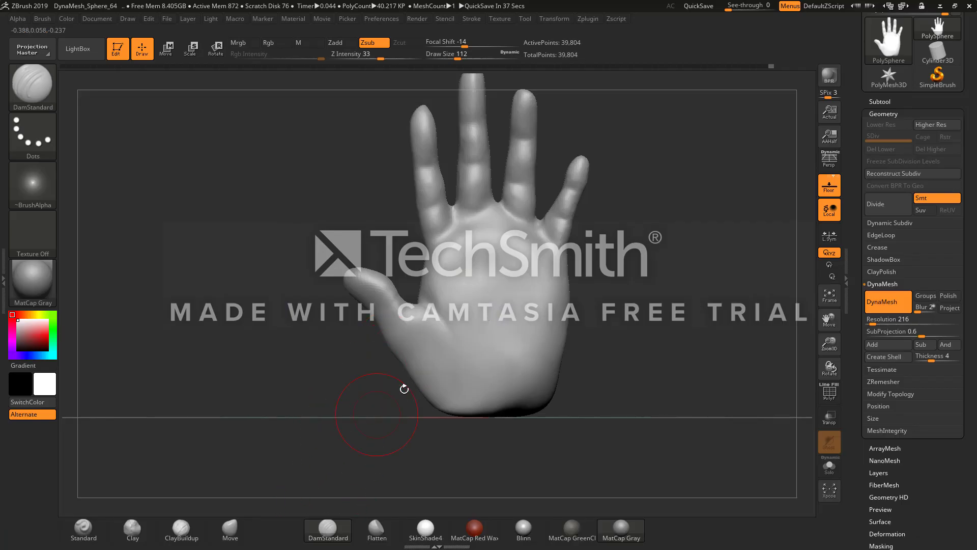
# Step: Build up the fleshy mound at the base of the thumb with ClayBuildup and smooth it into the palm
pyautogui.press('ctrl')
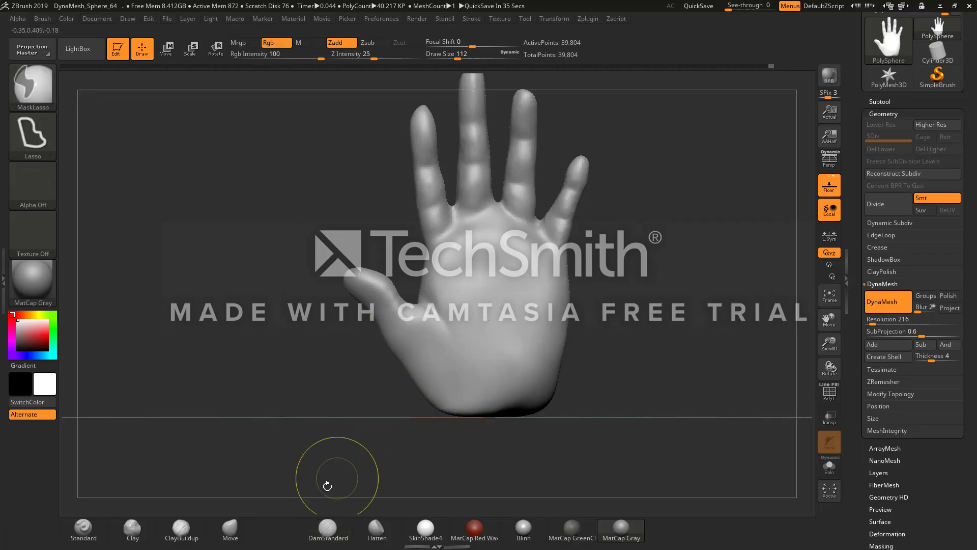
pyautogui.click(181, 529)
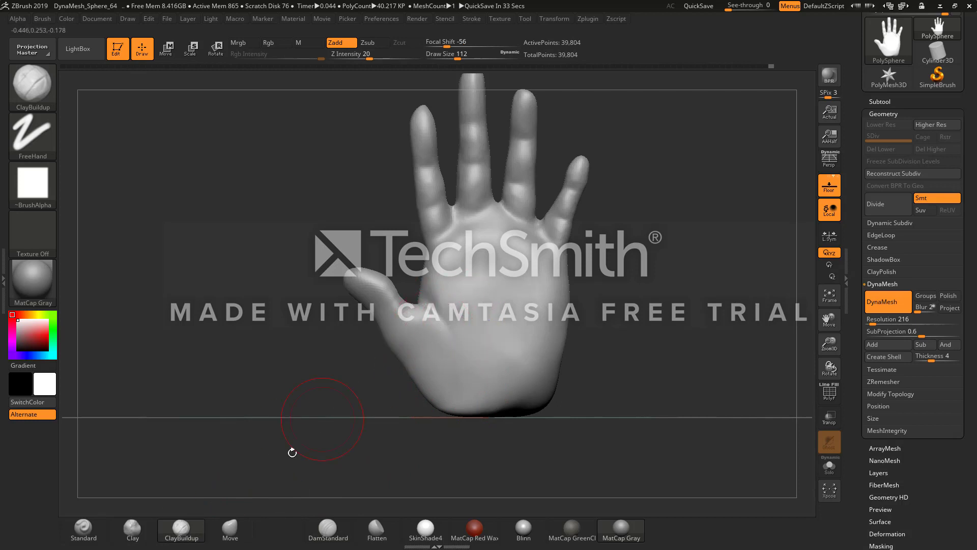
pyautogui.moveTo(436, 332)
pyautogui.mouseDown()
pyautogui.moveTo(448, 368)
pyautogui.moveTo(432, 336)
pyautogui.moveTo(425, 353)
pyautogui.moveTo(455, 397)
pyautogui.moveTo(458, 336)
pyautogui.moveTo(469, 382)
pyautogui.moveTo(488, 351)
pyautogui.moveTo(469, 383)
pyautogui.moveTo(453, 356)
pyautogui.moveTo(447, 374)
pyautogui.moveTo(433, 362)
pyautogui.mouseUp()
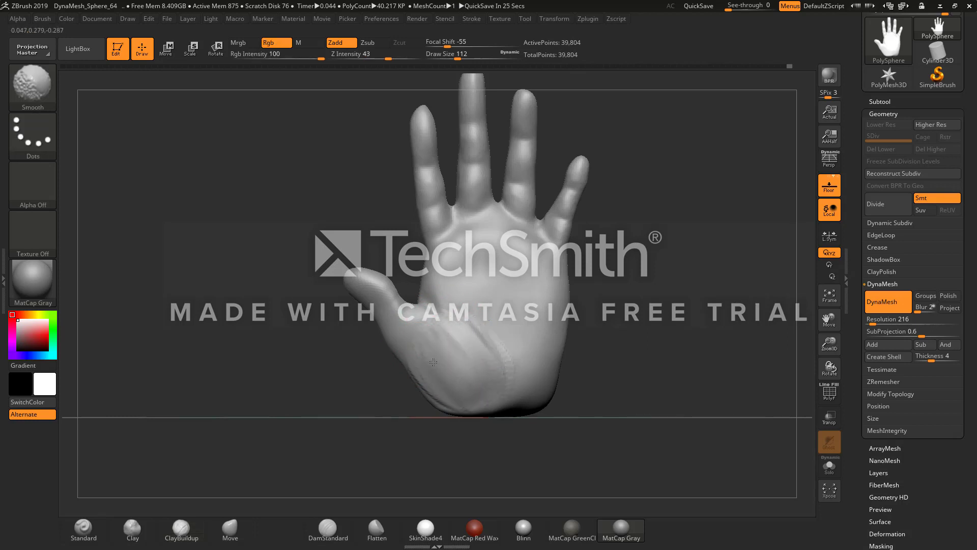
pyautogui.keyDown('shift'); pyautogui.moveTo(484, 340); pyautogui.dragTo(482, 352); pyautogui.keyUp('shift')
pyautogui.moveTo(450, 324)
pyautogui.mouseDown()
pyautogui.moveTo(486, 368)
pyautogui.moveTo(452, 329)
pyautogui.moveTo(481, 364)
pyautogui.moveTo(462, 374)
pyautogui.moveTo(488, 339)
pyautogui.mouseUp()
pyautogui.moveTo(452, 372)
pyautogui.keyDown('shift'); pyautogui.mouseDown()
pyautogui.moveTo(442, 356)
pyautogui.moveTo(450, 376)
pyautogui.moveTo(447, 368)
pyautogui.mouseUp(); pyautogui.keyUp('shift')
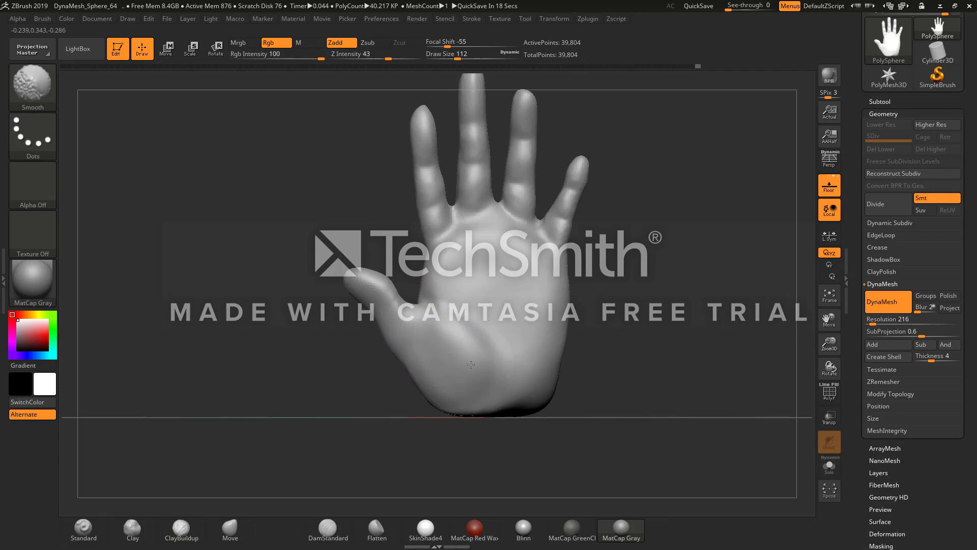
# Step: Check the palm reference in Photoshop, then build up and smooth the little-finger side of the palm in ZBrush with ClayBuildup
pyautogui.moveTo(362, 411)
pyautogui.mouseDown()
pyautogui.moveTo(471, 429)
pyautogui.moveTo(396, 427)
pyautogui.mouseUp()
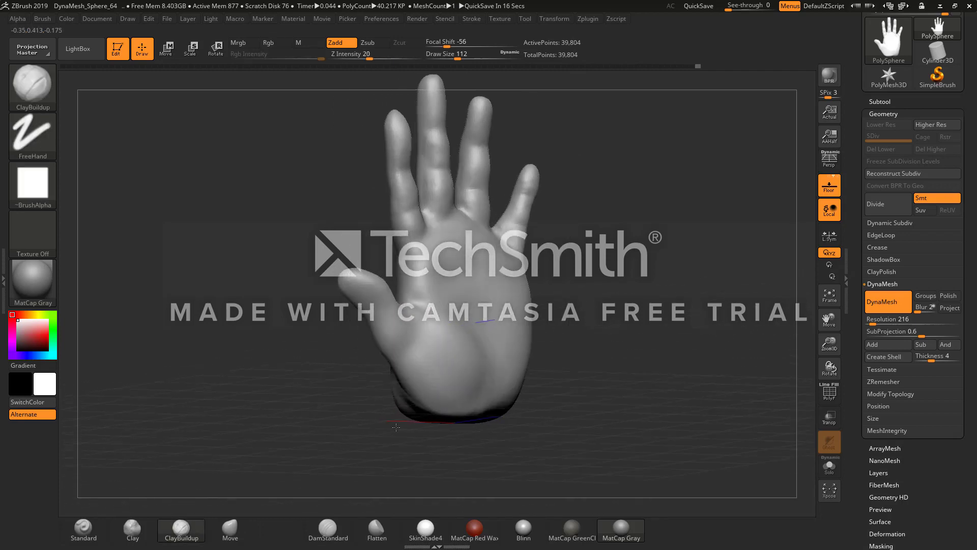
pyautogui.hotkey('alt', 'Tab')
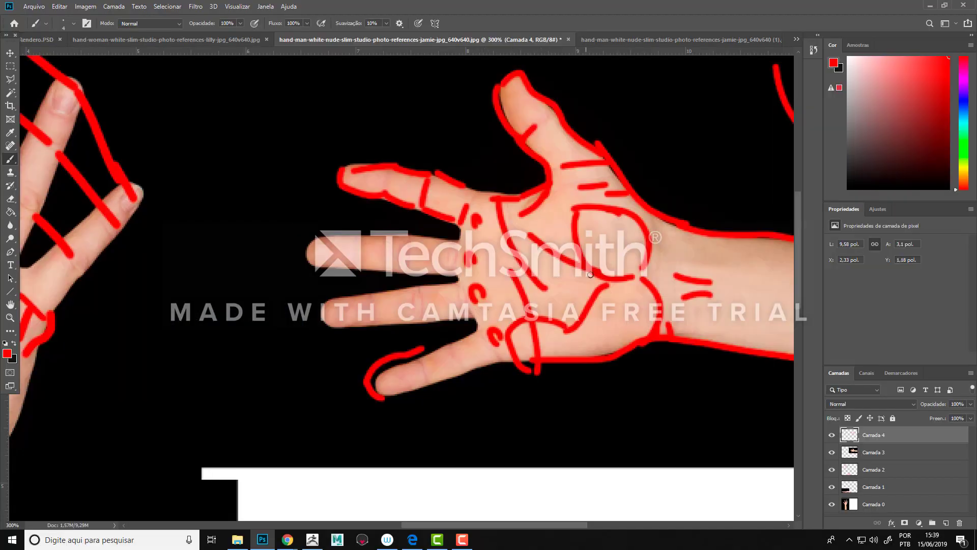
pyautogui.hotkey('alt', 'Tab')
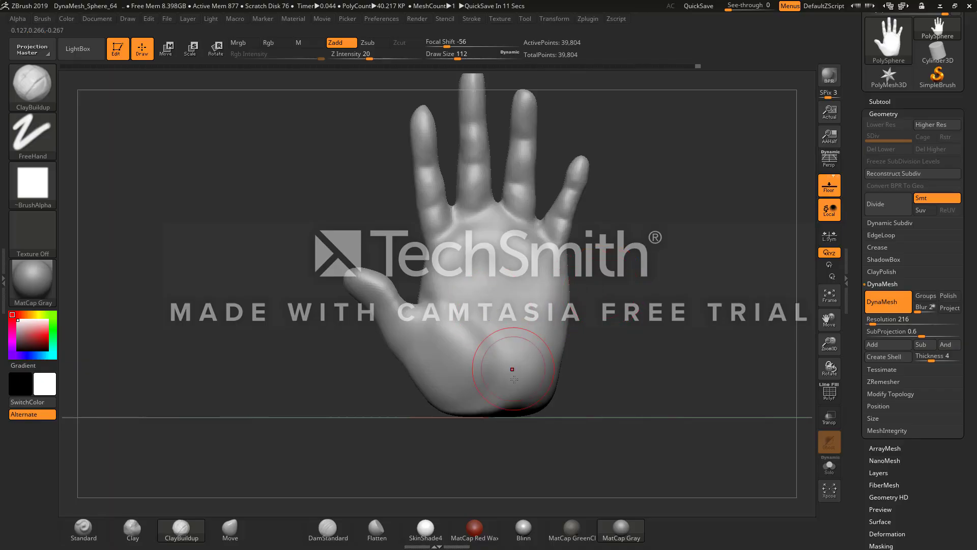
pyautogui.moveTo(539, 406)
pyautogui.mouseDown()
pyautogui.moveTo(526, 306)
pyautogui.moveTo(530, 322)
pyautogui.moveTo(544, 316)
pyautogui.moveTo(546, 269)
pyautogui.moveTo(544, 336)
pyautogui.mouseUp()
pyautogui.press('shift')
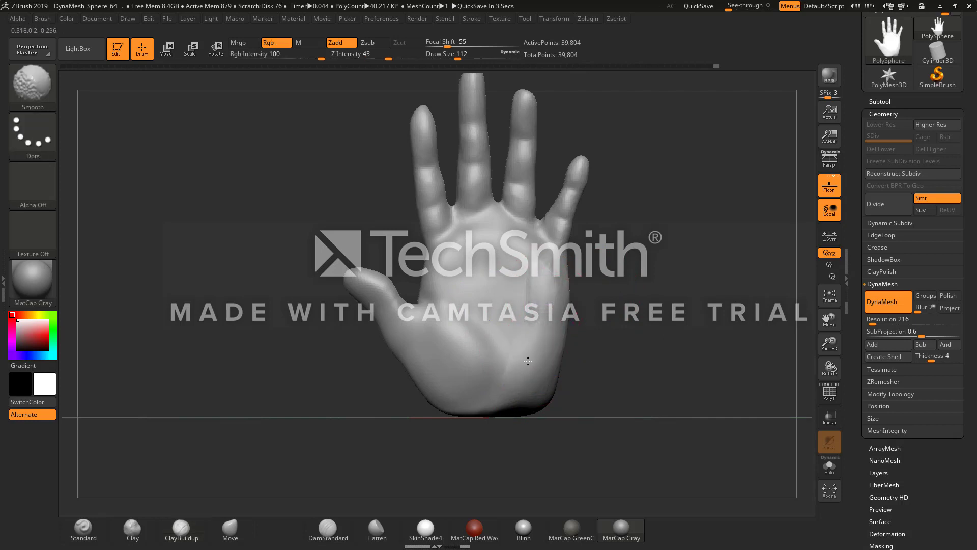
pyautogui.keyDown('shift'); pyautogui.moveTo(541, 279); pyautogui.dragTo(545, 292); pyautogui.keyUp('shift')
# Step: Check the palm reference in Photoshop, then flatten and smooth the upper palm below the fingers in ZBrush with the Flatten brush
pyautogui.hotkey('alt', 'Tab')
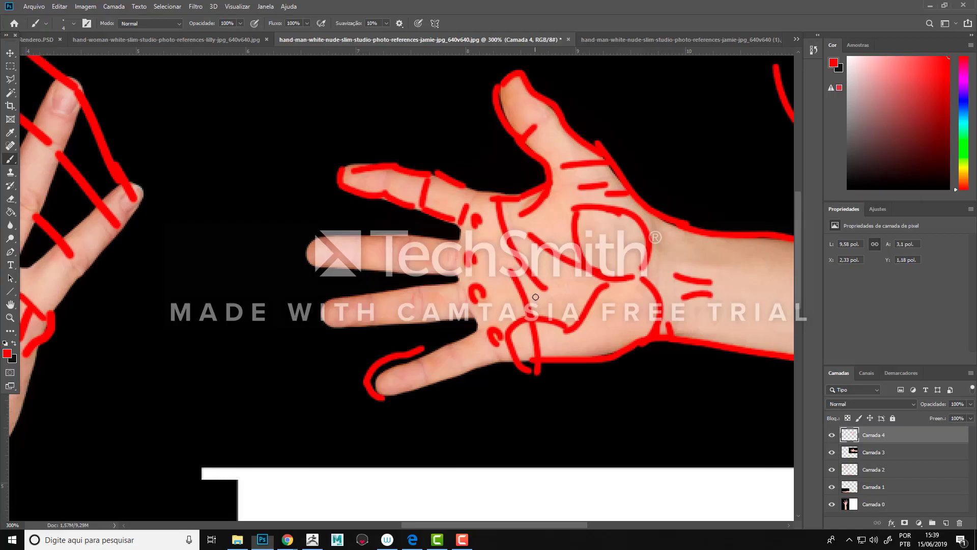
pyautogui.hotkey('alt', 'Tab')
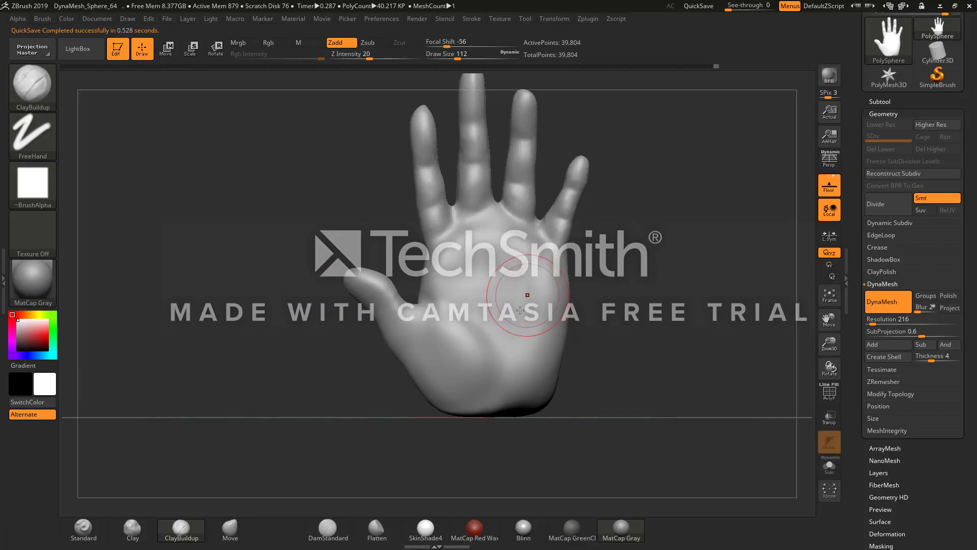
pyautogui.click(379, 532)
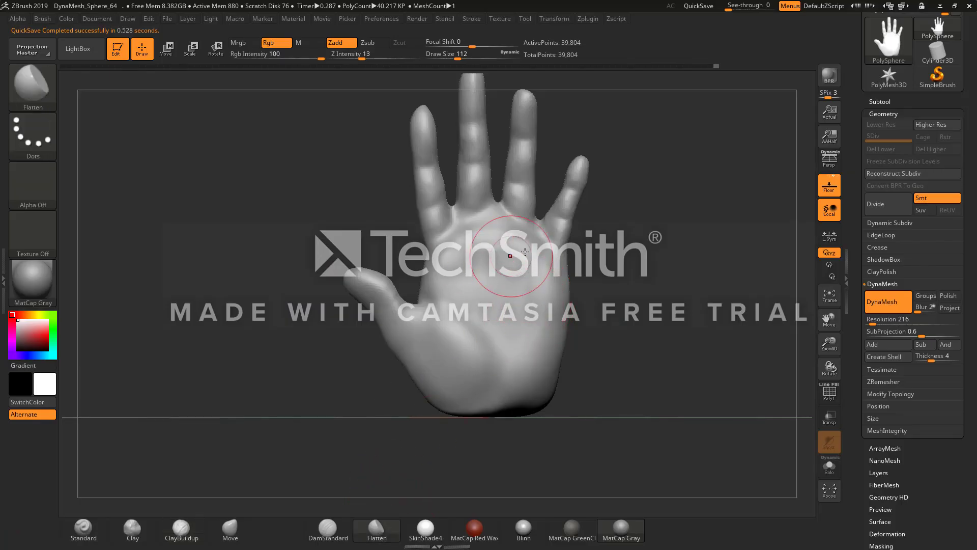
pyautogui.moveTo(458, 249)
pyautogui.mouseDown()
pyautogui.moveTo(489, 253)
pyautogui.moveTo(508, 227)
pyautogui.mouseUp()
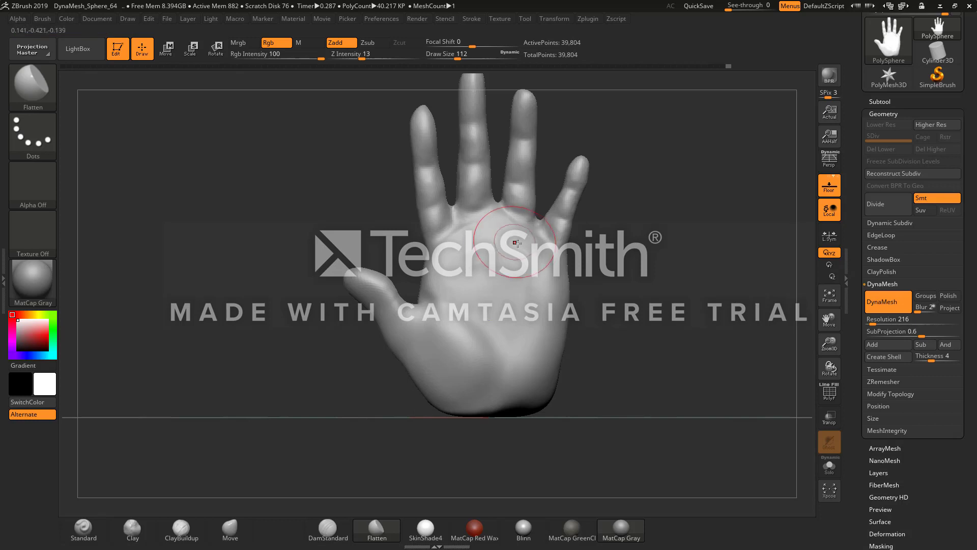
pyautogui.press('shift')
pyautogui.keyDown('shift'); pyautogui.moveTo(465, 262); pyautogui.dragTo(458, 265); pyautogui.keyUp('shift')
pyautogui.keyDown('alt'); pyautogui.moveTo(394, 231); pyautogui.dragTo(393, 247); pyautogui.keyUp('alt')
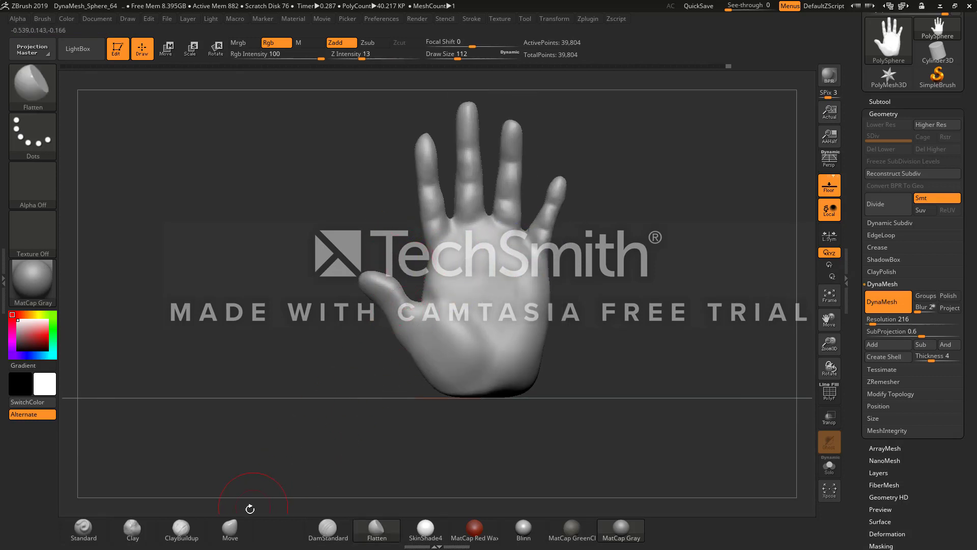
# Step: Build up the palm beside the thumb web with ClayBuildup at draw size 68 and smooth the strokes
pyautogui.click(230, 529)
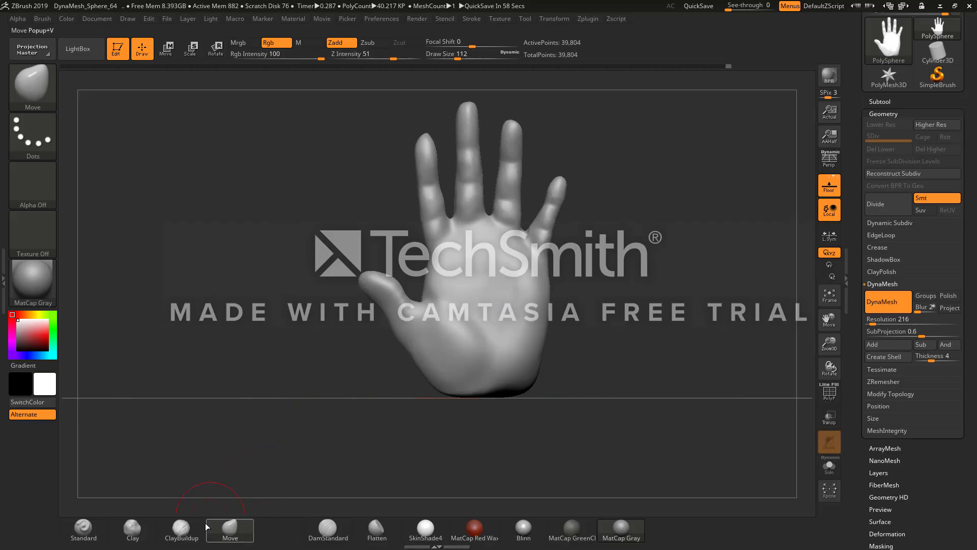
pyautogui.click(196, 529)
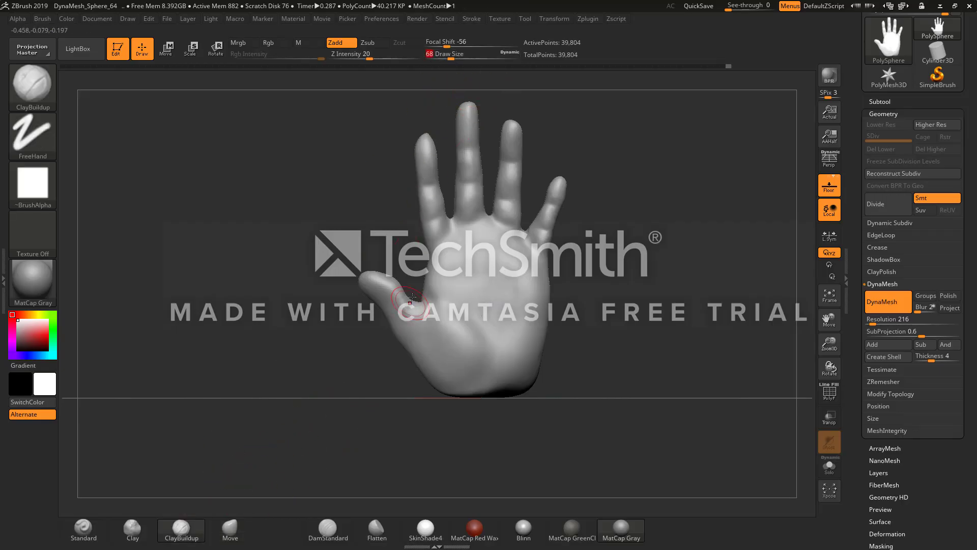
pyautogui.moveTo(428, 294)
pyautogui.mouseDown()
pyautogui.moveTo(445, 300)
pyautogui.moveTo(442, 313)
pyautogui.mouseUp()
pyautogui.moveTo(442, 313)
pyautogui.mouseDown()
pyautogui.moveTo(463, 297)
pyautogui.moveTo(469, 312)
pyautogui.moveTo(439, 300)
pyautogui.mouseUp()
pyautogui.press('shift')
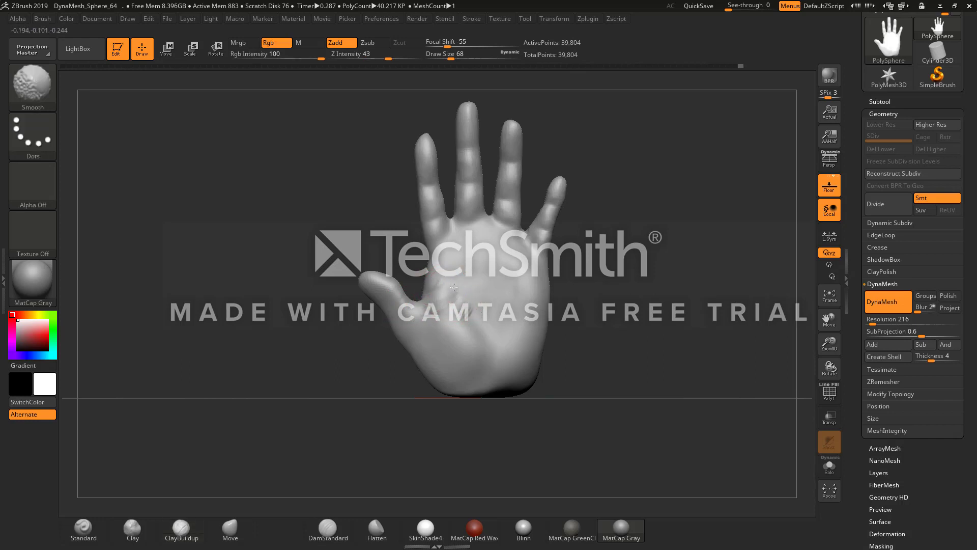
# Step: Carve a crease into the palm beside the thumb web with DamStandard and soften it
pyautogui.click(328, 530)
pyautogui.moveTo(349, 421); pyautogui.dragTo(414, 312)
pyautogui.moveTo(444, 264); pyautogui.dragTo(426, 299)
pyautogui.press('shift')
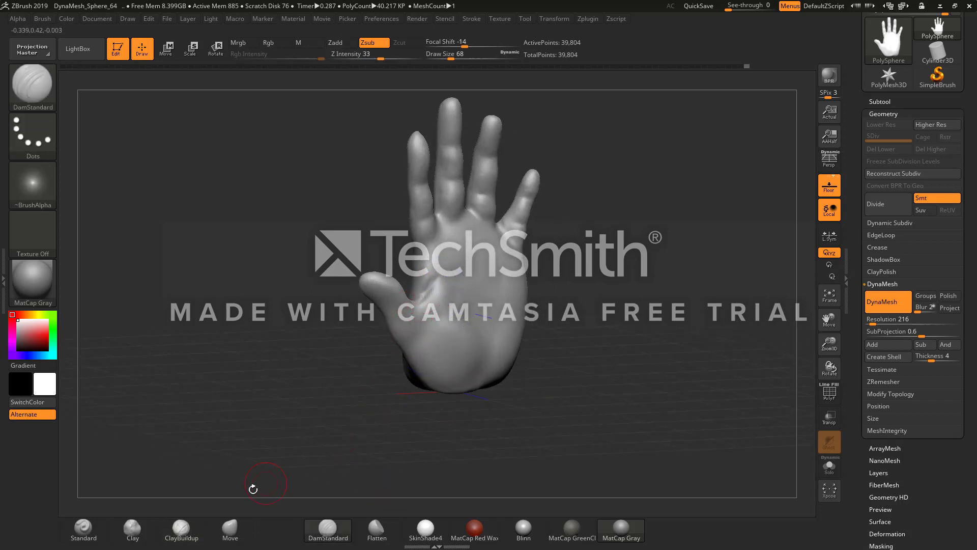
# Step: Smooth the palm surface beside the thumb web to blend the creased area
pyautogui.click(196, 528)
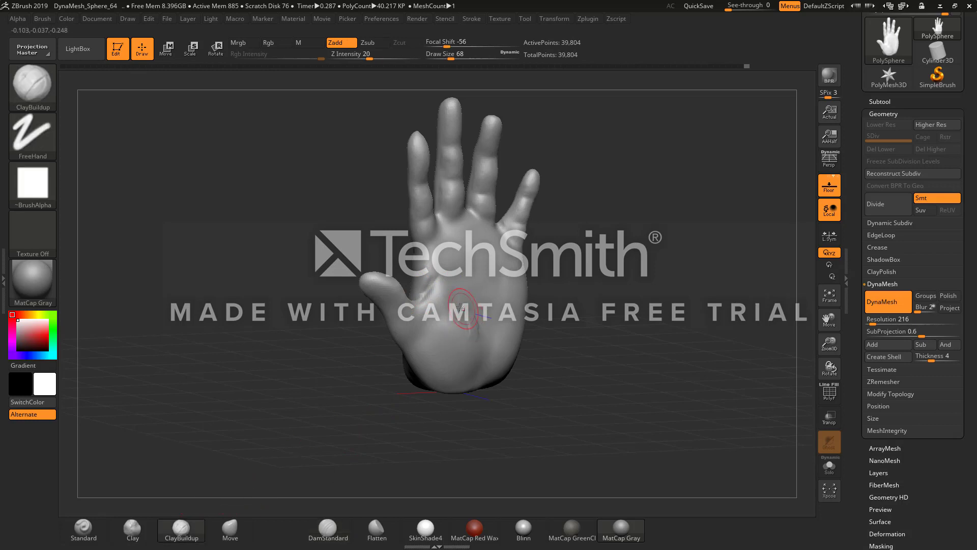
pyautogui.press('shift')
pyautogui.keyDown('shift'); pyautogui.moveTo(460, 307); pyautogui.dragTo(440, 346); pyautogui.keyUp('shift')
pyautogui.keyDown('shift'); pyautogui.moveTo(440, 348); pyautogui.dragTo(442, 334, button='right'); pyautogui.keyUp('shift')
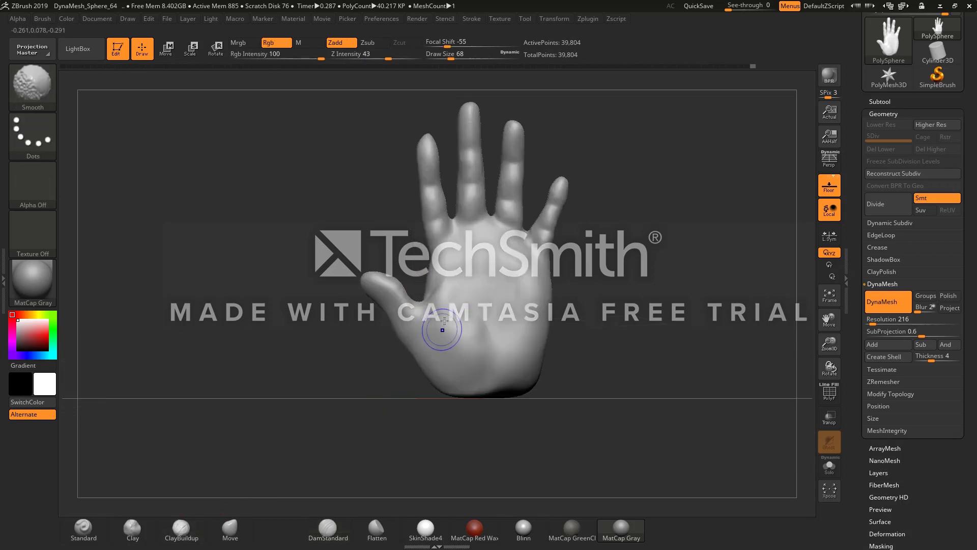
# Step: Pull the middle finger's tip slightly down toward the palm with the Move brush at draw size 234
pyautogui.click(230, 528)
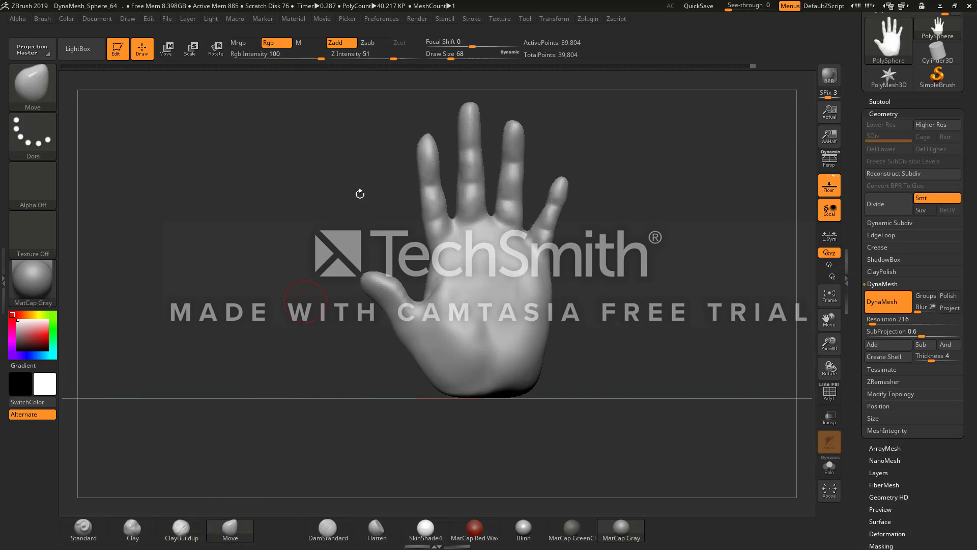
pyautogui.moveTo(451, 58); pyautogui.dragTo(456, 58)
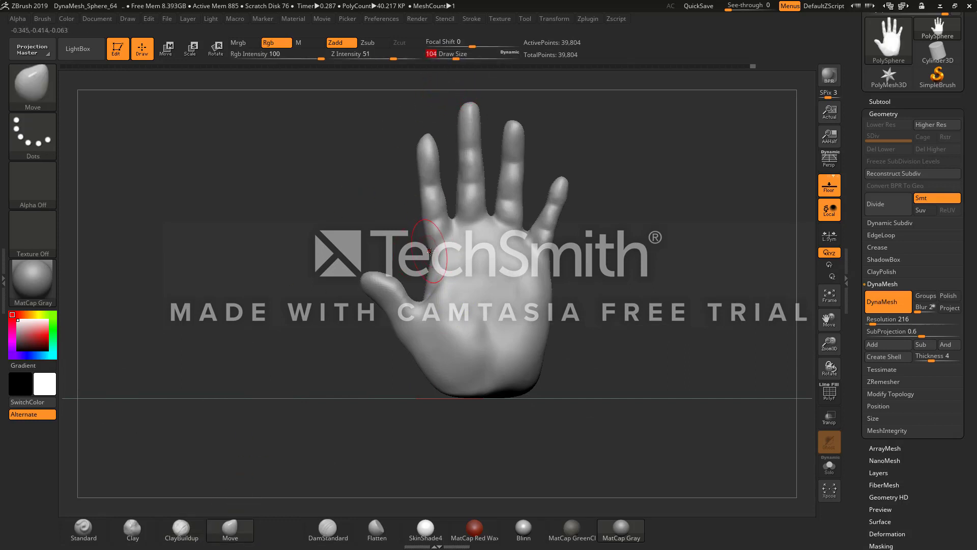
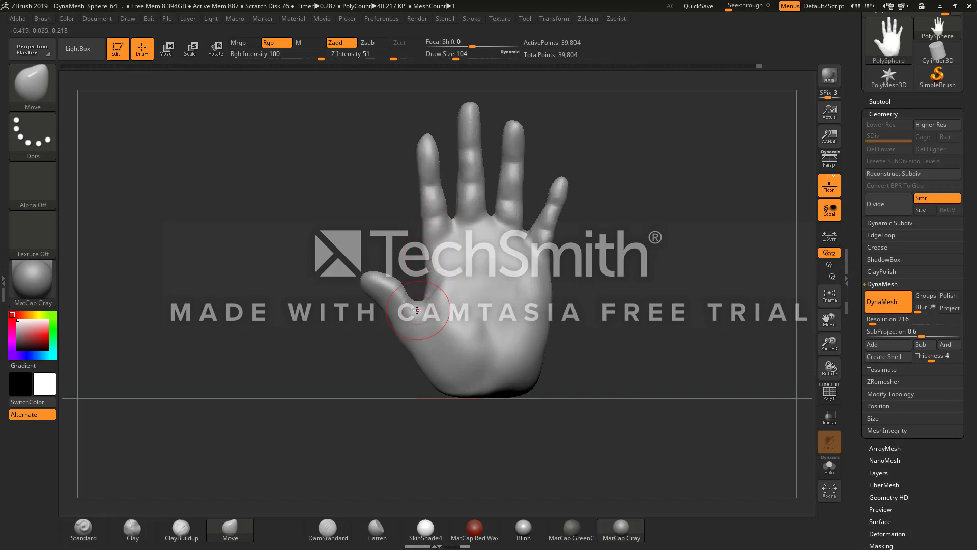
pyautogui.moveTo(471, 61); pyautogui.dragTo(487, 61)
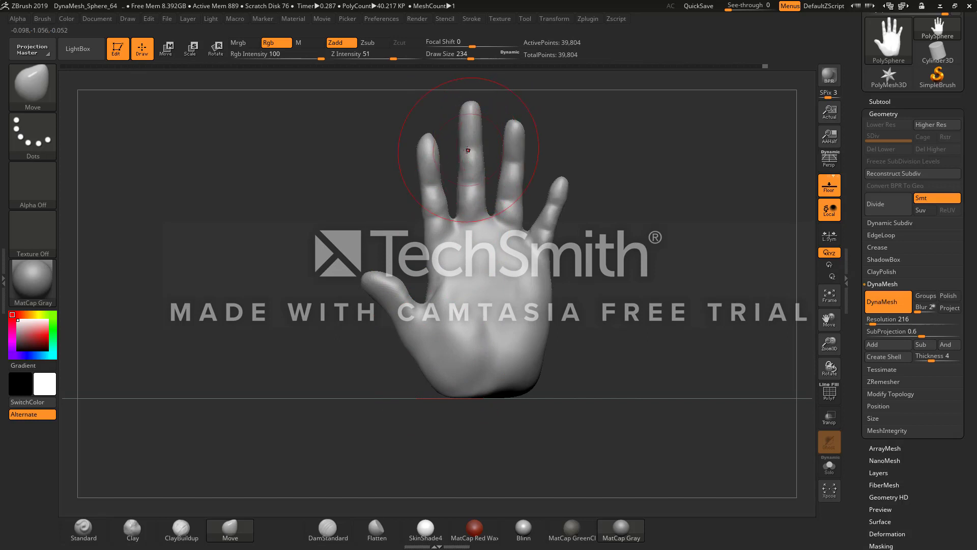
pyautogui.moveTo(475, 113); pyautogui.dragTo(472, 126)
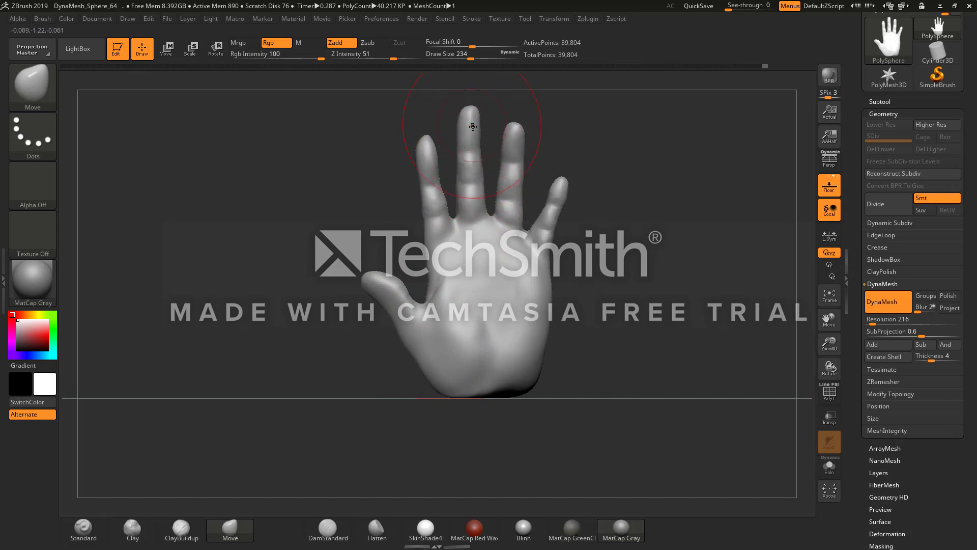
# Step: Reshape the knuckle profile on the back of the hand from the thumb side with Move at draw size 132, and smooth it
pyautogui.moveTo(471, 57); pyautogui.dragTo(462, 58)
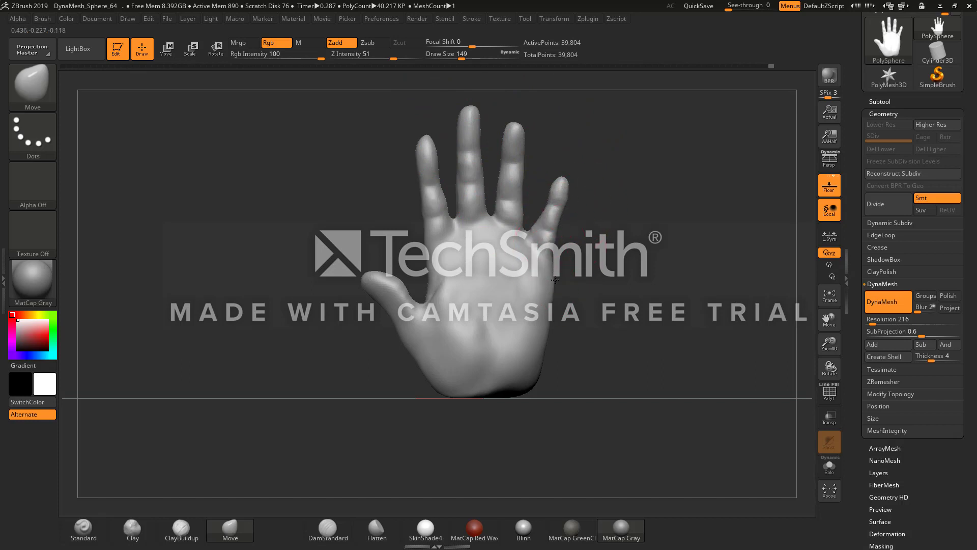
pyautogui.press('shift')
pyautogui.moveTo(572, 283); pyautogui.dragTo(533, 280)
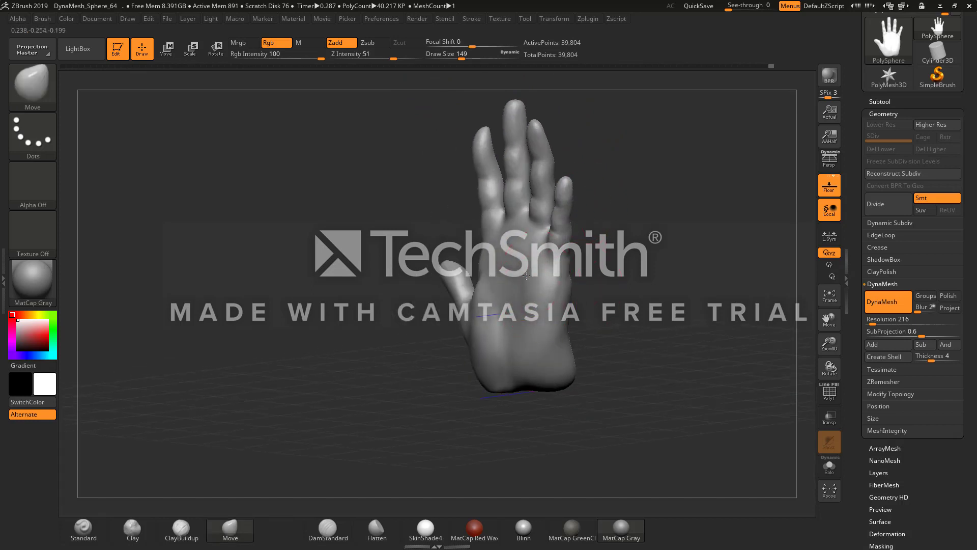
pyautogui.moveTo(526, 276); pyautogui.dragTo(521, 275, button='right')
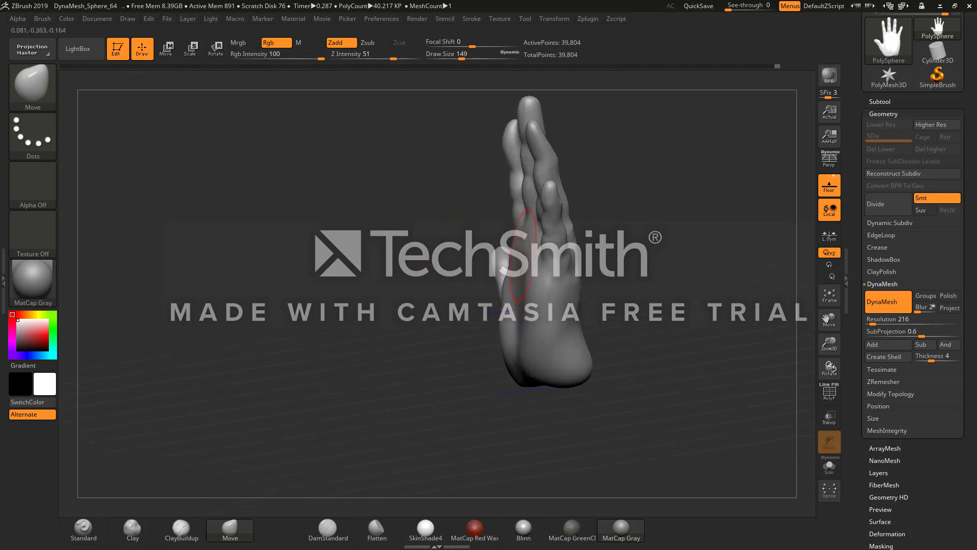
pyautogui.moveTo(463, 56); pyautogui.dragTo(469, 56)
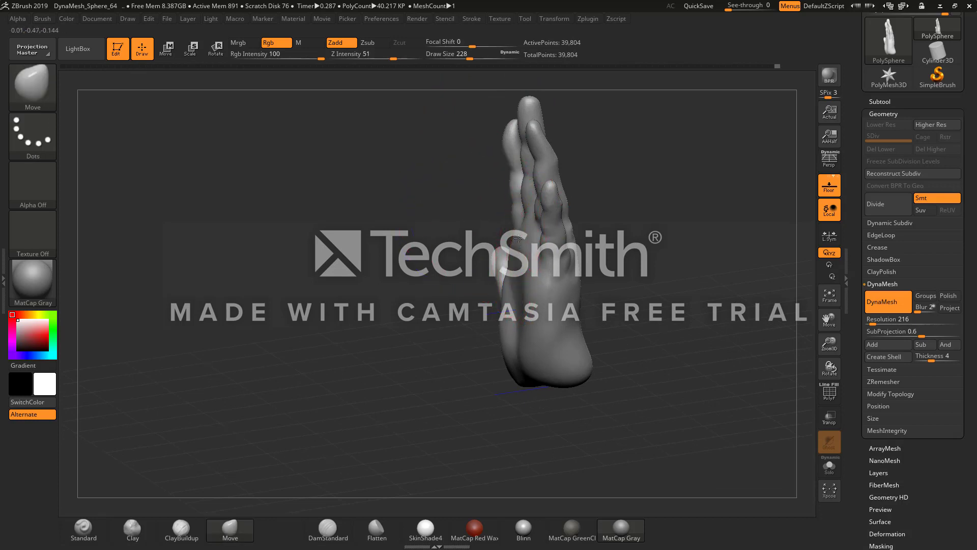
pyautogui.moveTo(517, 238); pyautogui.dragTo(563, 293, button='right')
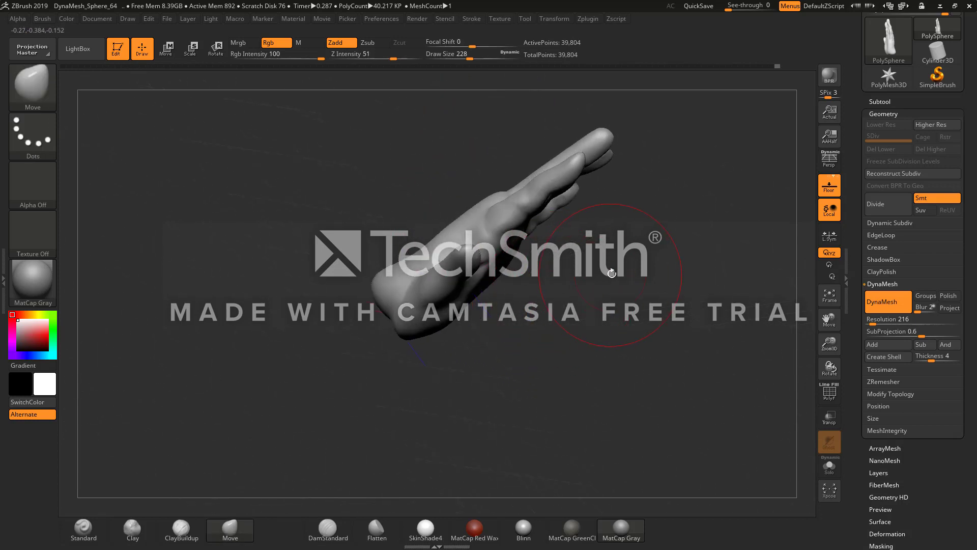
pyautogui.moveTo(612, 274)
pyautogui.keyDown('shift'); pyautogui.mouseDown(button='right')
pyautogui.moveTo(626, 315)
pyautogui.moveTo(520, 339)
pyautogui.mouseUp(button='right'); pyautogui.keyUp('shift')
pyautogui.moveTo(460, 59); pyautogui.dragTo(459, 59)
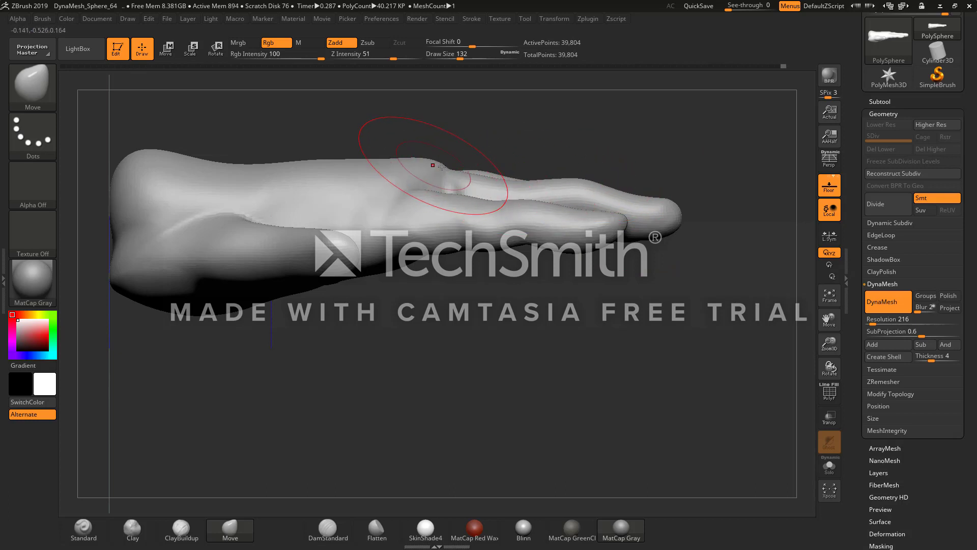
pyautogui.press('shift')
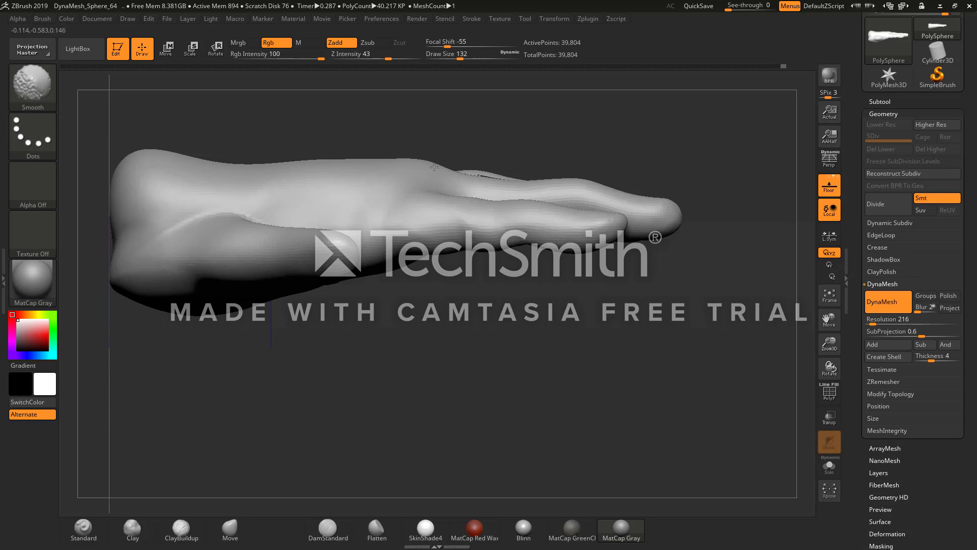
pyautogui.press('shift')
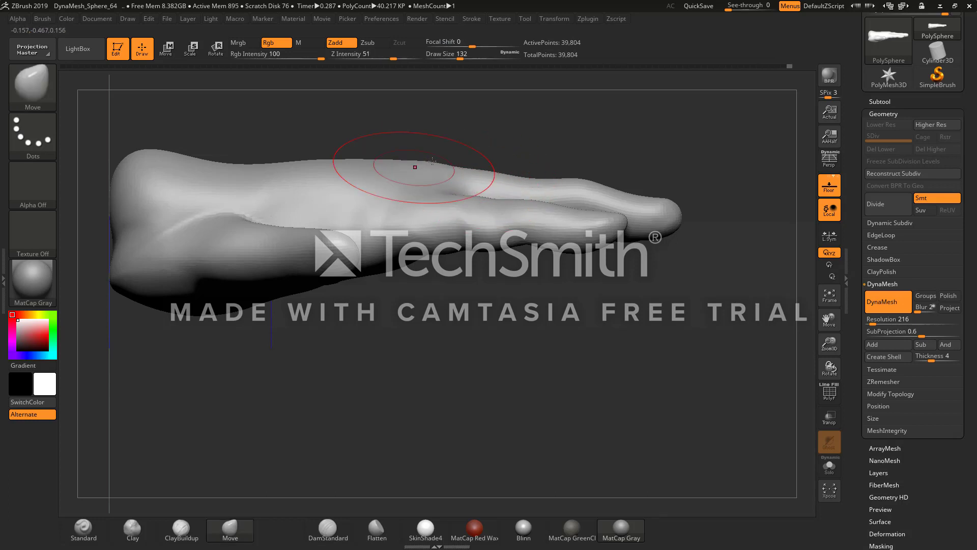
# Step: Smooth the knuckle area on the back of the hand from the little-finger side
pyautogui.moveTo(575, 134); pyautogui.dragTo(295, 127)
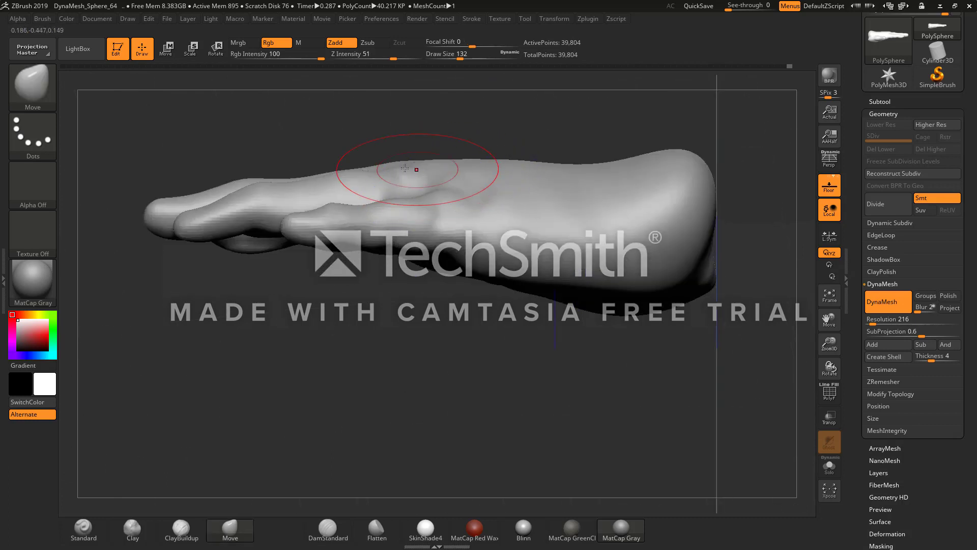
pyautogui.press('shift')
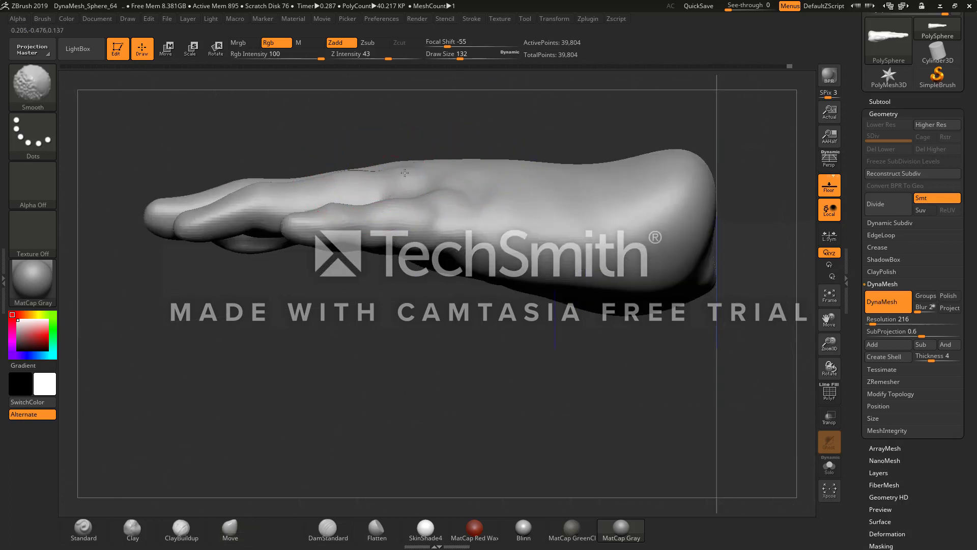
pyautogui.keyDown('shift'); pyautogui.moveTo(405, 173); pyautogui.dragTo(422, 169); pyautogui.keyUp('shift')
pyautogui.press('shift')
pyautogui.moveTo(476, 306)
pyautogui.mouseDown()
pyautogui.moveTo(517, 382)
pyautogui.moveTo(480, 220)
pyautogui.moveTo(509, 181)
pyautogui.moveTo(508, 218)
pyautogui.mouseUp()
pyautogui.press('shift')
pyautogui.moveTo(542, 342)
pyautogui.keyDown('shift'); pyautogui.mouseDown()
pyautogui.moveTo(545, 352)
pyautogui.moveTo(540, 328)
pyautogui.moveTo(588, 328)
pyautogui.moveTo(486, 339)
pyautogui.mouseUp(); pyautogui.keyUp('shift')
# Step: Build up the back of the index finger's base with ClayBuildup at draw size 80 and smooth the strokes
pyautogui.moveTo(459, 58); pyautogui.dragTo(449, 67)
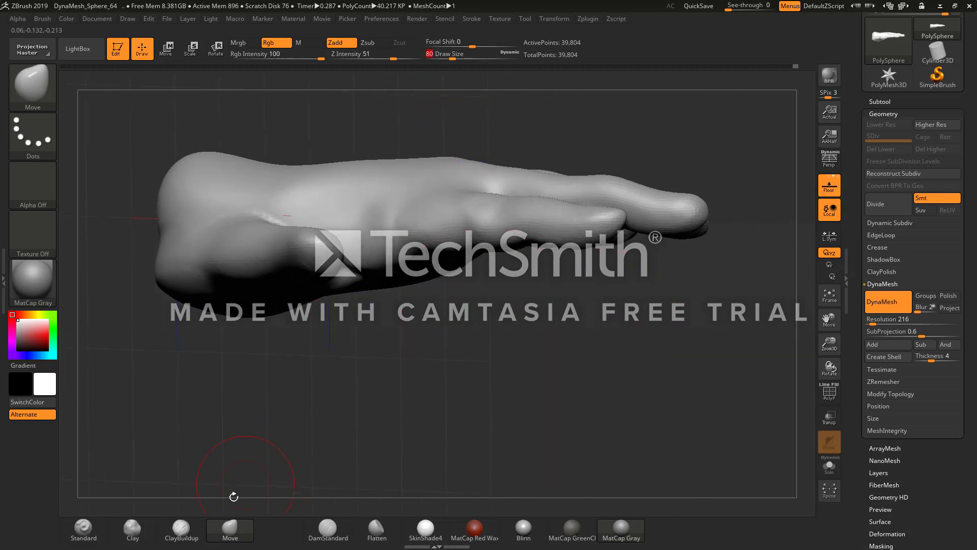
pyautogui.click(186, 529)
pyautogui.moveTo(471, 432)
pyautogui.mouseDown()
pyautogui.moveTo(505, 362)
pyautogui.moveTo(609, 293)
pyautogui.moveTo(535, 328)
pyautogui.mouseUp()
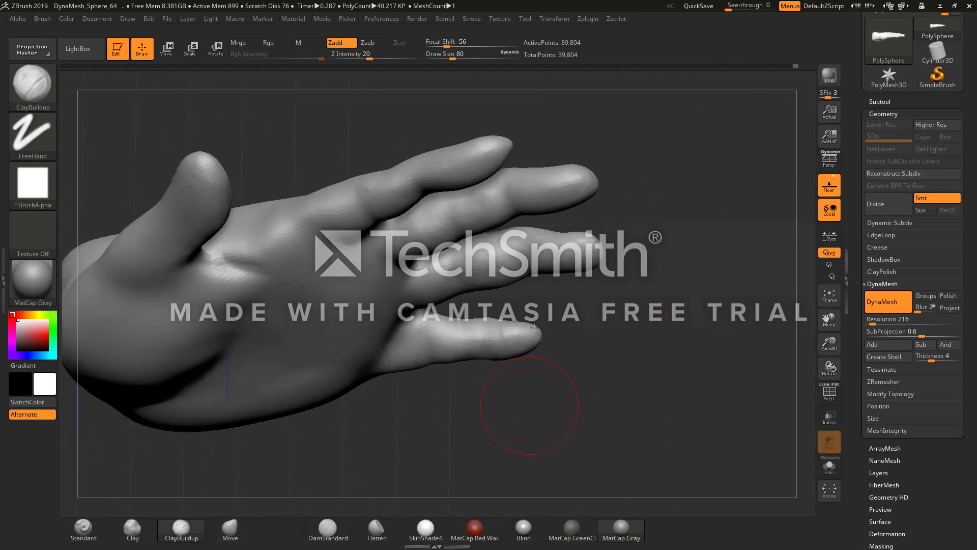
pyautogui.moveTo(581, 214)
pyautogui.mouseDown()
pyautogui.moveTo(655, 236)
pyautogui.moveTo(587, 192)
pyautogui.moveTo(585, 173)
pyautogui.mouseUp()
pyautogui.moveTo(589, 254); pyautogui.dragTo(584, 177)
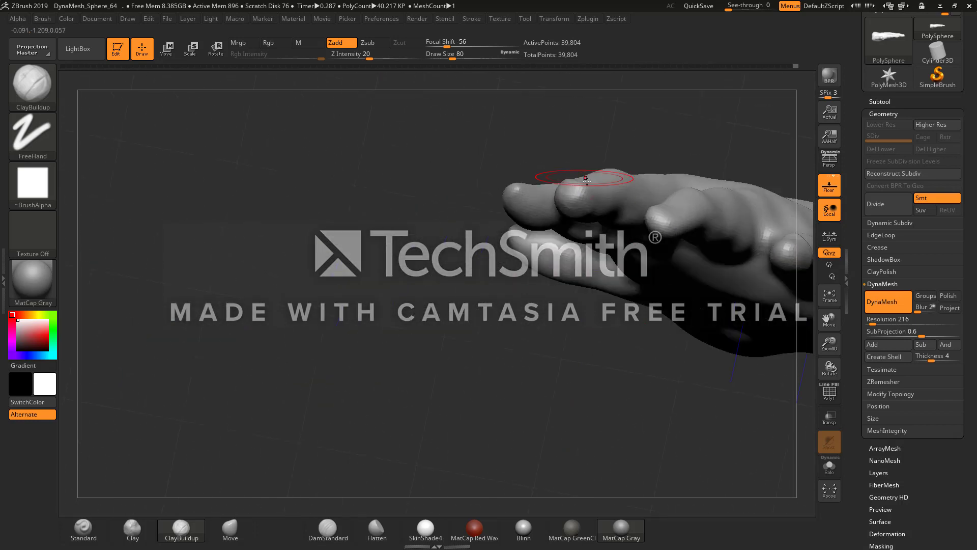
pyautogui.moveTo(583, 311); pyautogui.dragTo(622, 159)
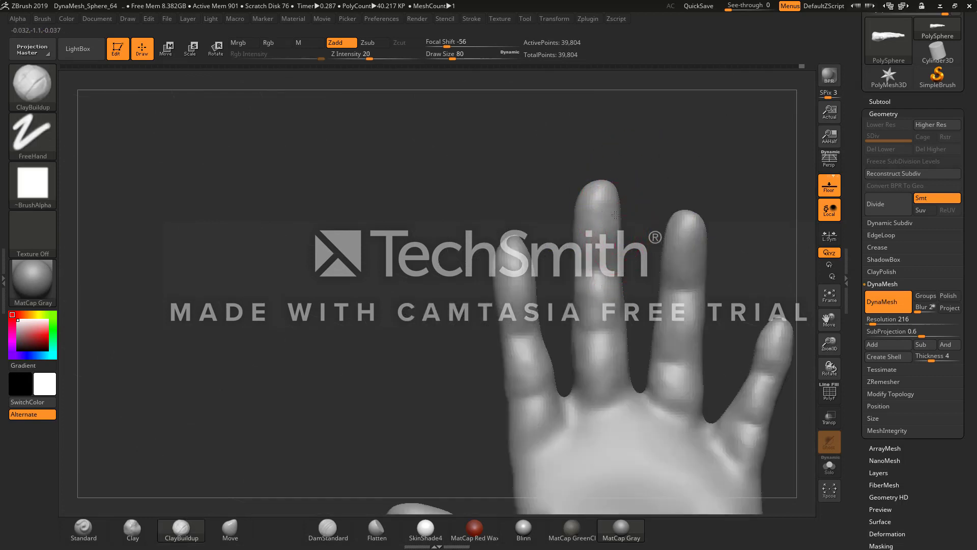
pyautogui.press('shift')
pyautogui.moveTo(644, 300); pyautogui.dragTo(417, 293)
pyautogui.press('shift')
pyautogui.keyDown('shift'); pyautogui.moveTo(642, 246); pyautogui.dragTo(624, 241); pyautogui.keyUp('shift')
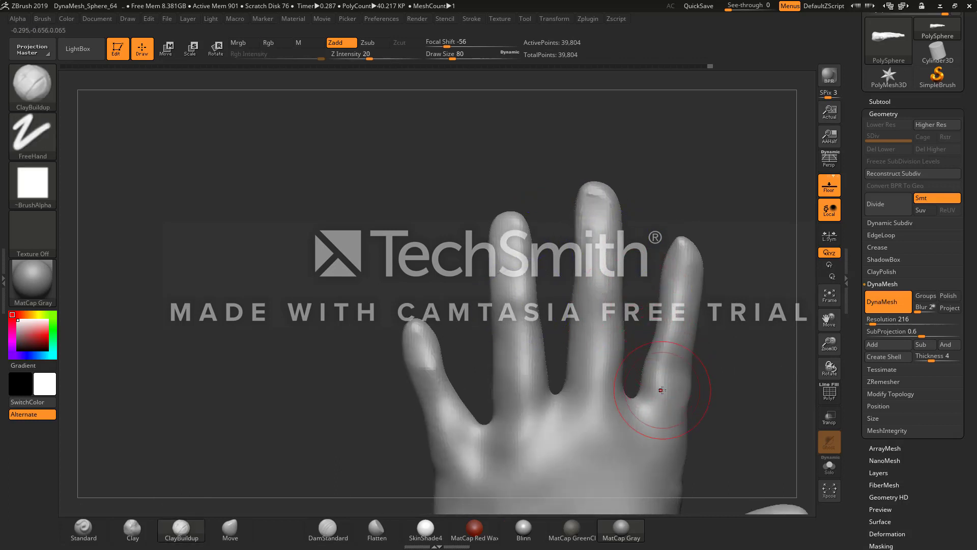
pyautogui.press('shift')
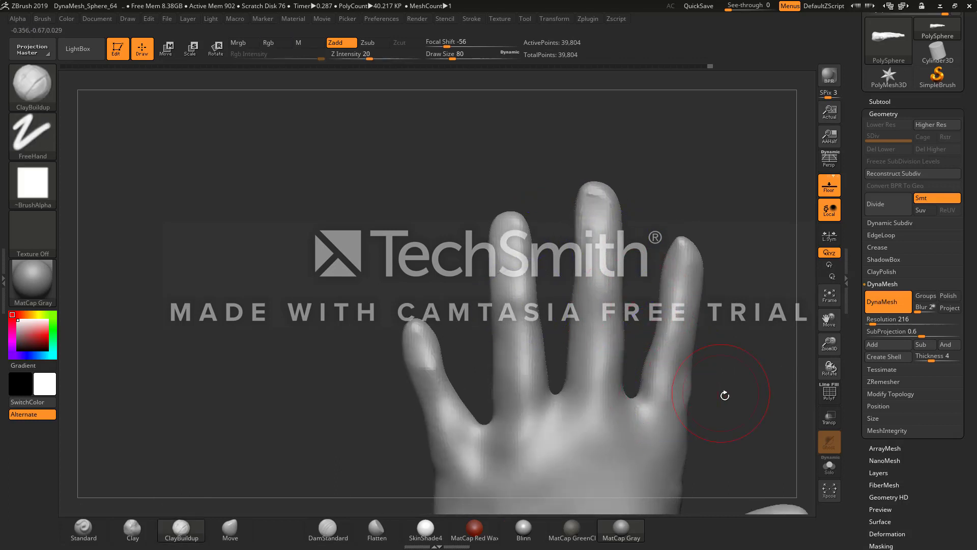
# Step: Add volume to the palm side of the index finger's lowest segment with ClayBuildup and soften it
pyautogui.moveTo(724, 395)
pyautogui.mouseDown()
pyautogui.moveTo(682, 411)
pyautogui.moveTo(694, 404)
pyautogui.mouseUp()
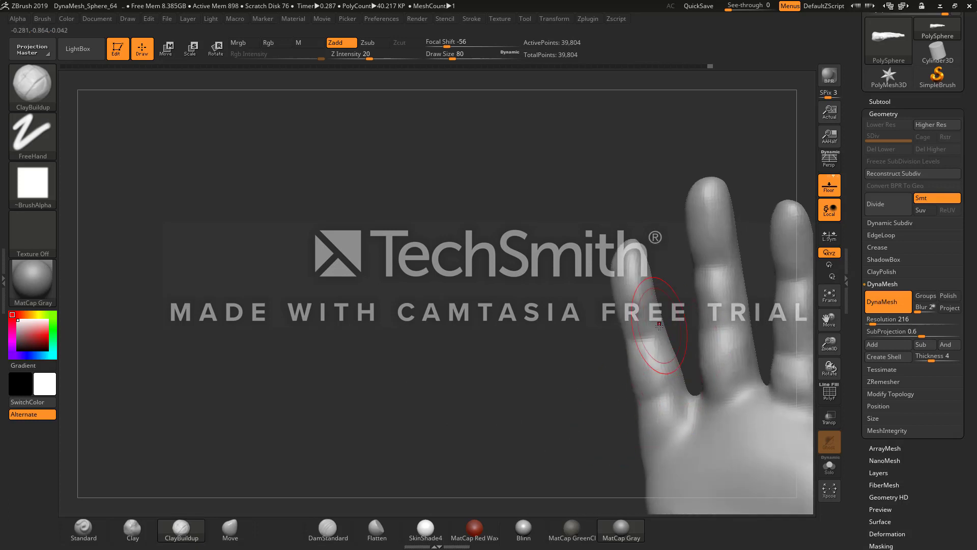
pyautogui.press('shift')
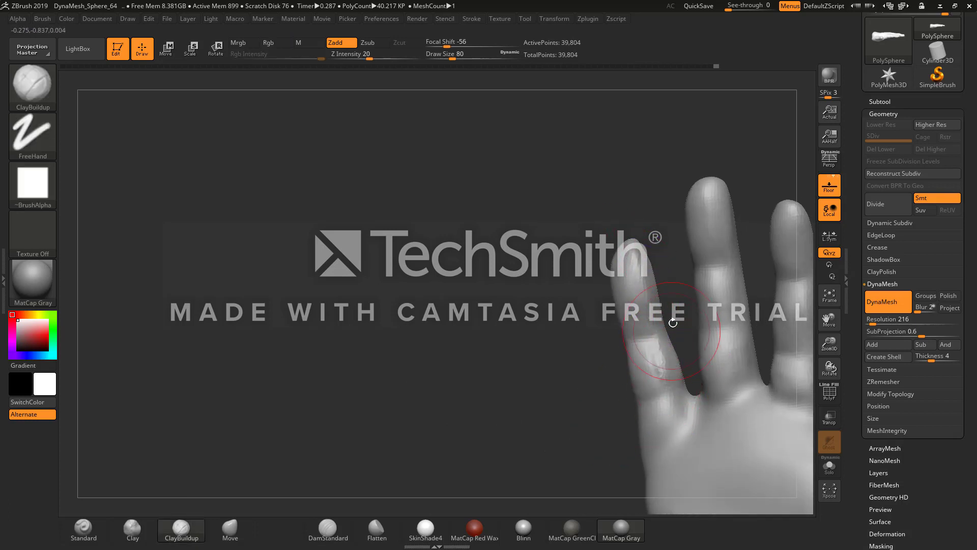
pyautogui.moveTo(673, 323)
pyautogui.mouseDown()
pyautogui.moveTo(660, 352)
pyautogui.moveTo(674, 371)
pyautogui.mouseUp()
# Step: Build up the side of the index finger facing the middle finger, down to the web, and smooth the transition
pyautogui.moveTo(601, 390); pyautogui.dragTo(551, 403)
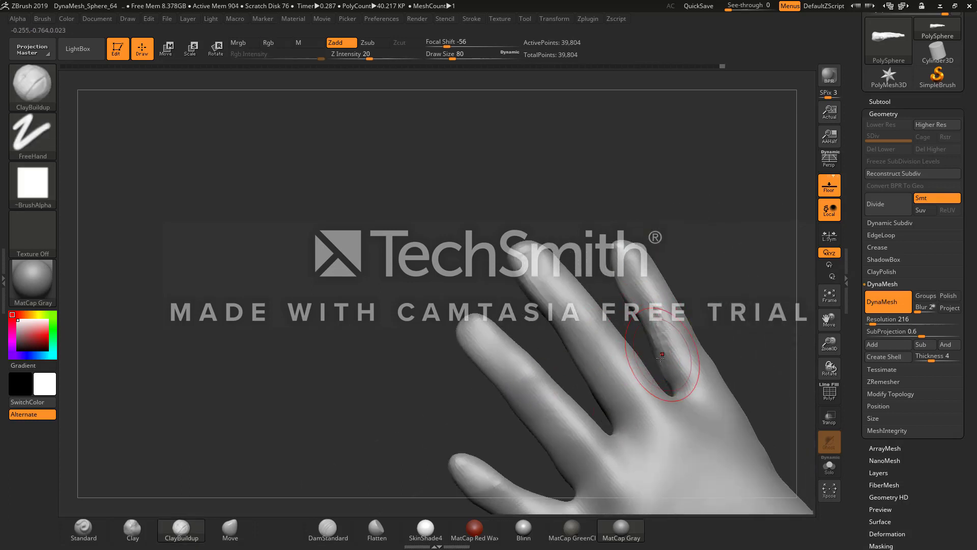
pyautogui.press('shift')
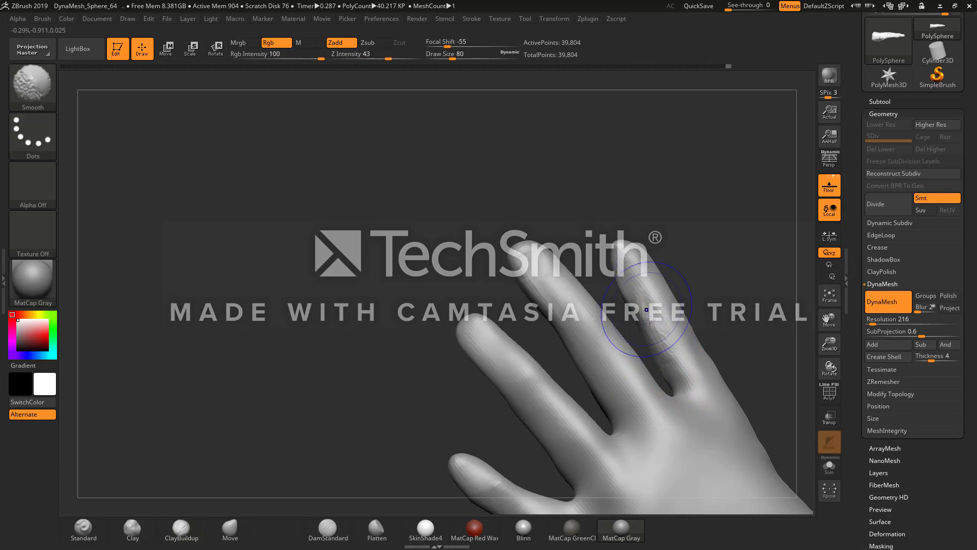
pyautogui.moveTo(632, 283); pyautogui.dragTo(663, 362)
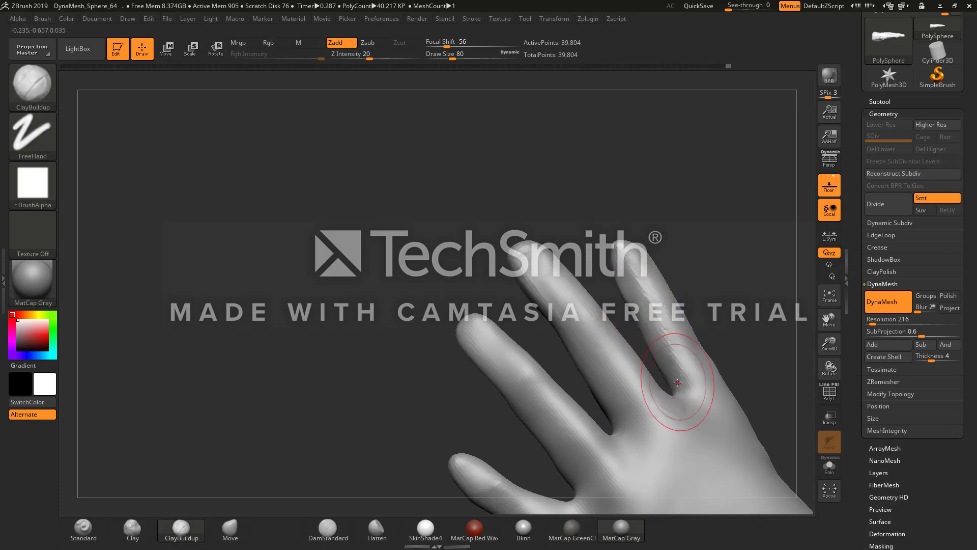
pyautogui.press('shift')
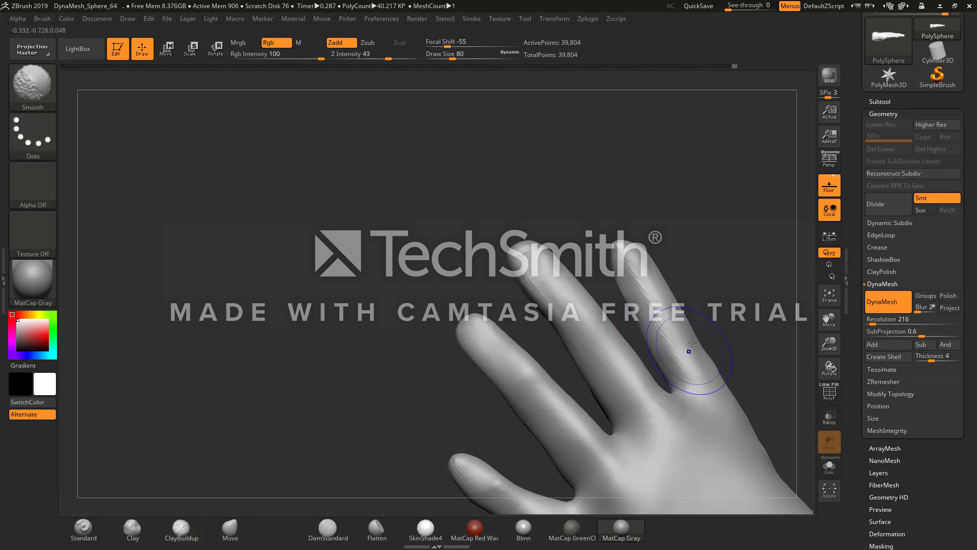
pyautogui.moveTo(721, 339)
pyautogui.mouseDown()
pyautogui.moveTo(653, 311)
pyautogui.moveTo(678, 325)
pyautogui.moveTo(641, 336)
pyautogui.moveTo(662, 342)
pyautogui.moveTo(654, 348)
pyautogui.mouseUp()
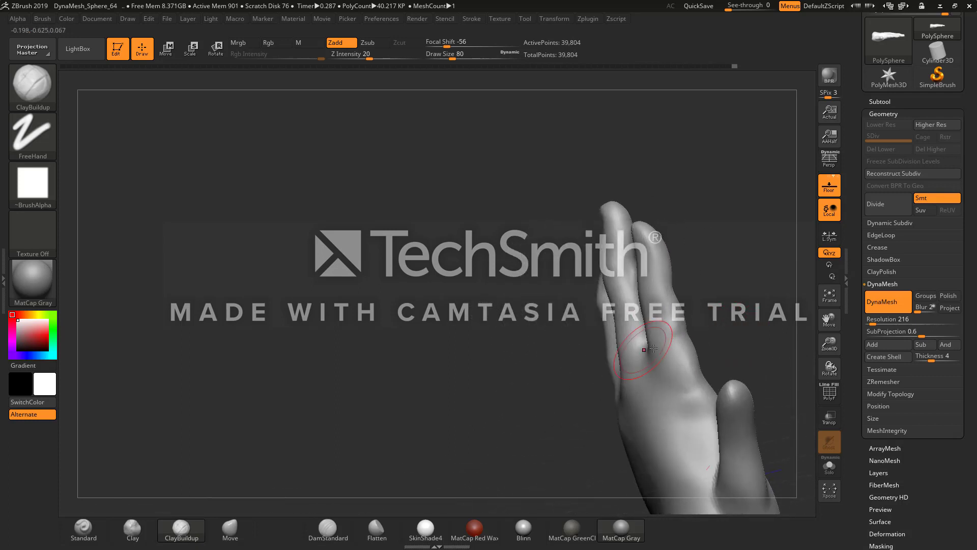
# Step: Flatten the surfaces along the index finger and the back of the ring finger with the Flatten brush at draw size 80
pyautogui.click(377, 530)
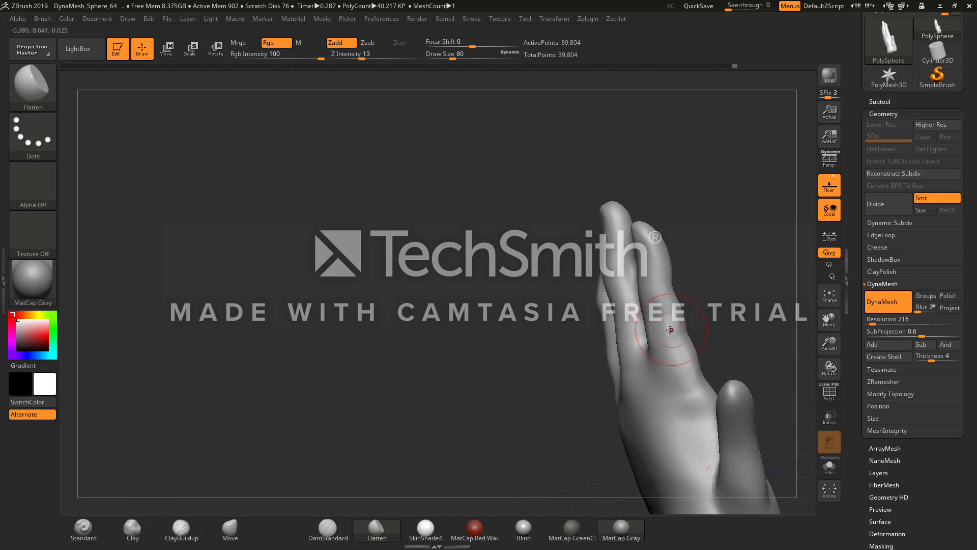
pyautogui.moveTo(660, 289); pyautogui.dragTo(682, 384)
pyautogui.moveTo(721, 345)
pyautogui.mouseDown()
pyautogui.moveTo(751, 335)
pyautogui.moveTo(738, 338)
pyautogui.mouseUp()
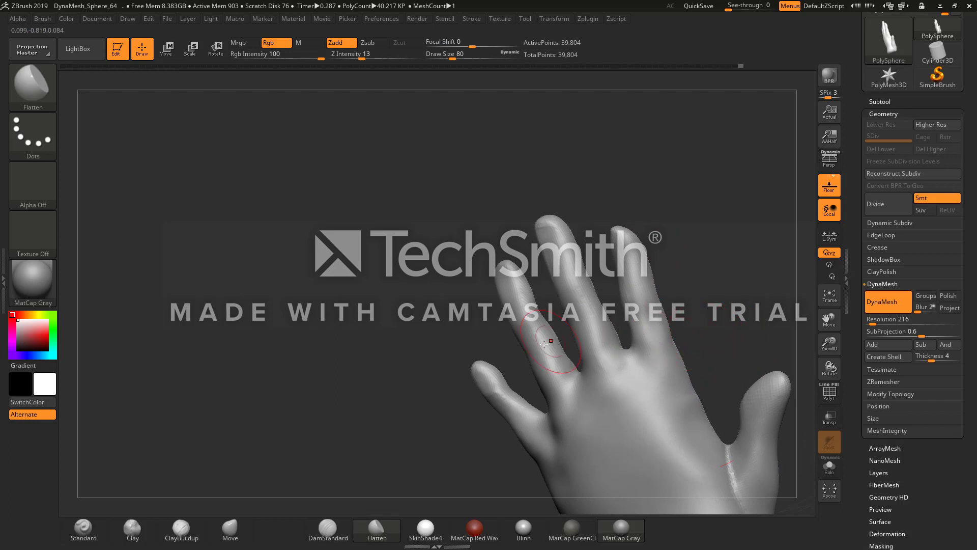
pyautogui.moveTo(458, 334); pyautogui.dragTo(624, 353)
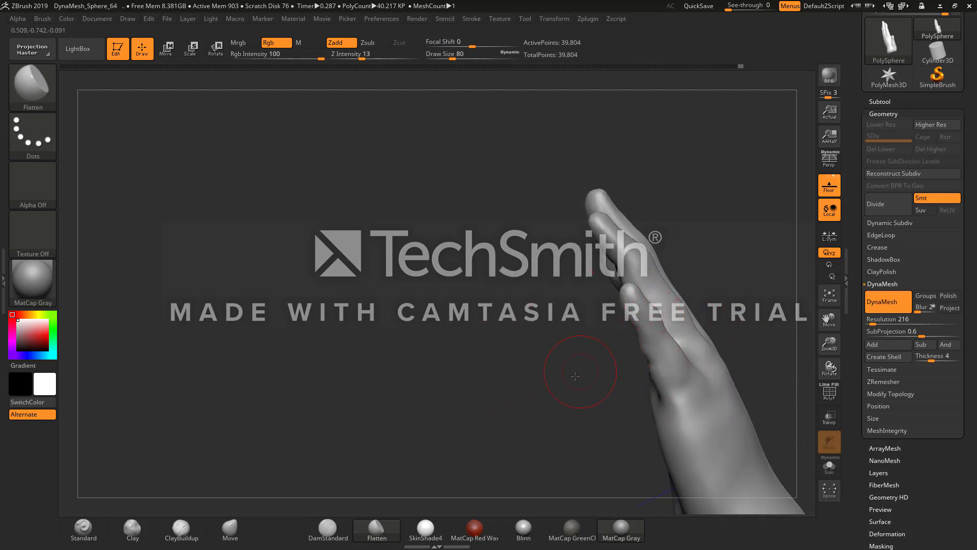
# Step: Build up the middle joints on the back of the ring, middle and index fingers with ClayBuildup and smooth the strokes
pyautogui.moveTo(575, 376); pyautogui.dragTo(239, 526)
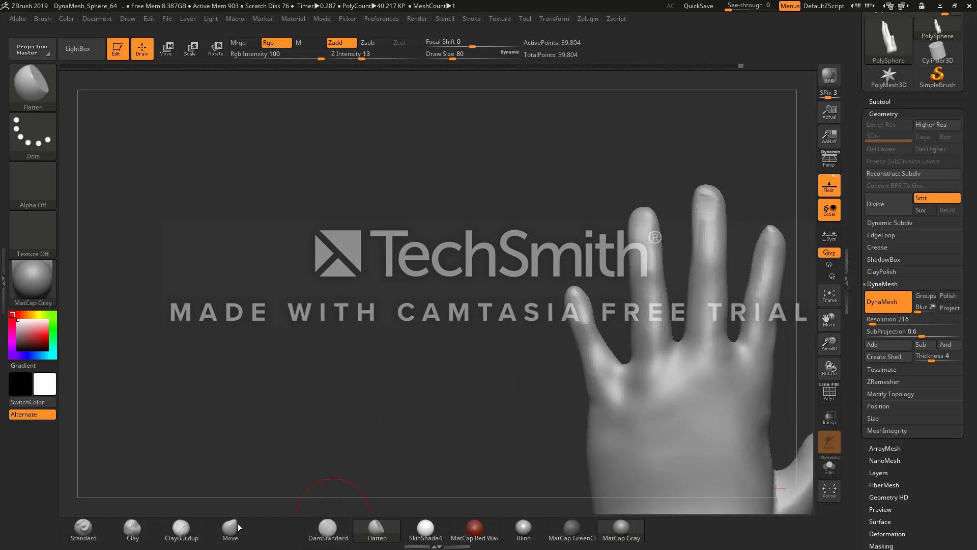
pyautogui.click(182, 538)
pyautogui.moveTo(569, 366); pyautogui.dragTo(588, 330)
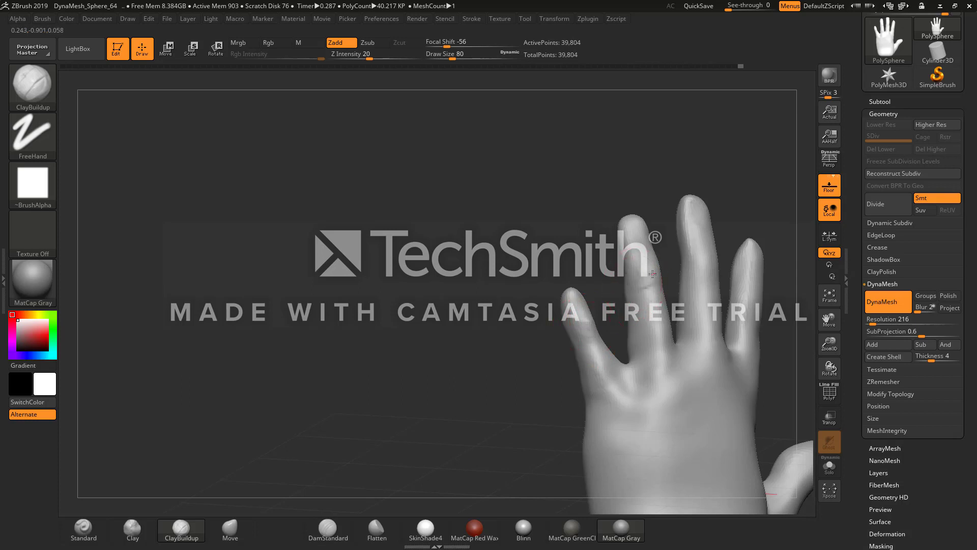
pyautogui.moveTo(650, 276); pyautogui.dragTo(661, 277)
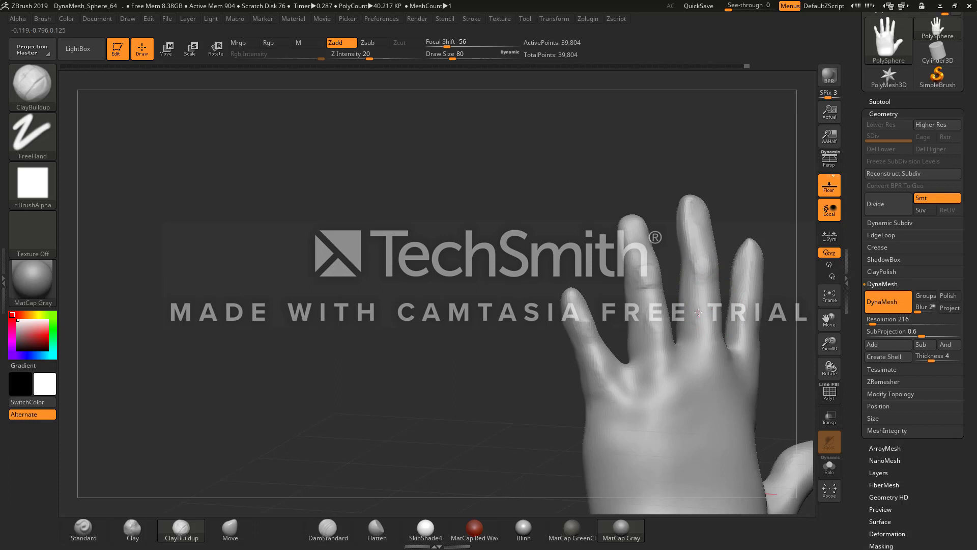
pyautogui.moveTo(699, 312); pyautogui.dragTo(759, 291, button='right')
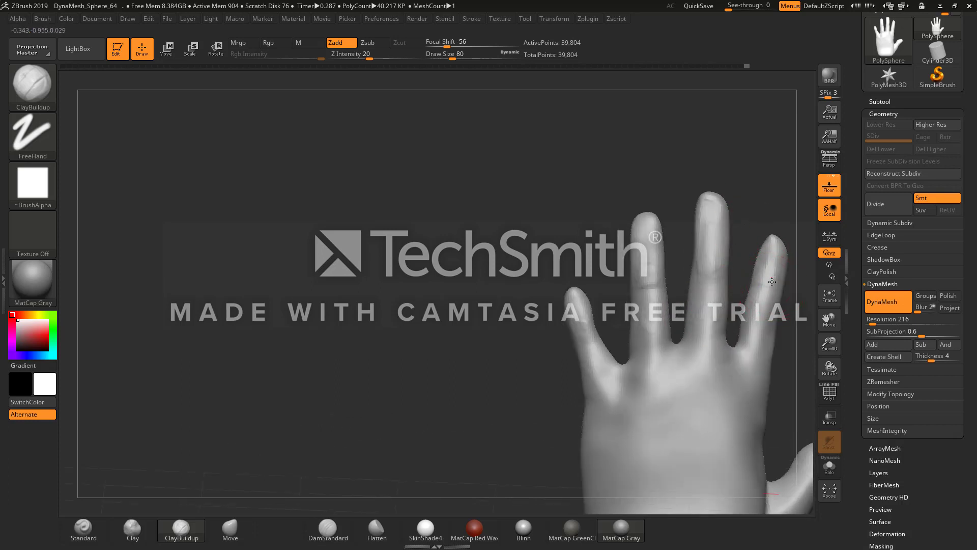
pyautogui.press('shift')
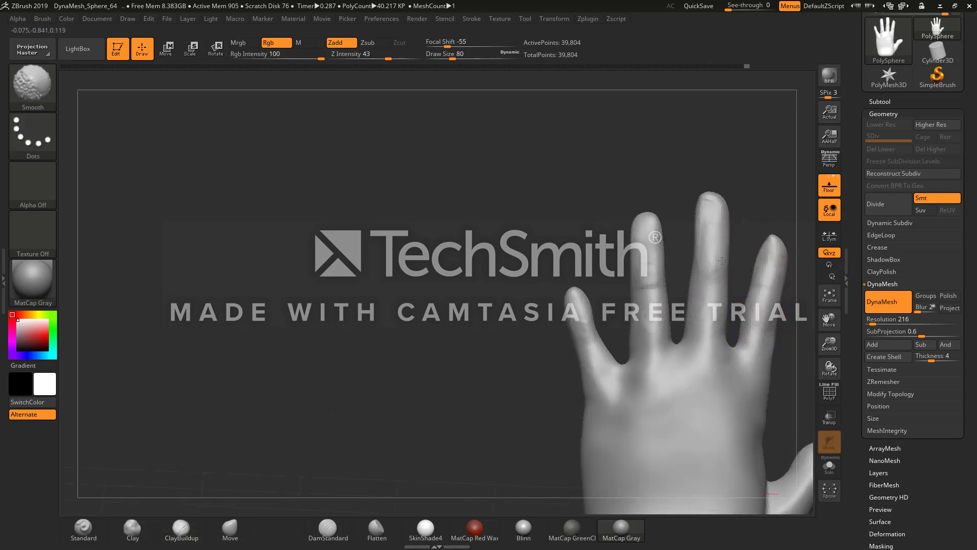
pyautogui.keyDown('shift'); pyautogui.moveTo(722, 260); pyautogui.dragTo(710, 283); pyautogui.keyUp('shift')
pyautogui.keyDown('shift'); pyautogui.moveTo(649, 277); pyautogui.dragTo(643, 300); pyautogui.keyUp('shift')
# Step: Refine the index finger side of the hand above the thumb web with the Move brush at draw size 172 and smooth it
pyautogui.moveTo(515, 311); pyautogui.dragTo(500, 333)
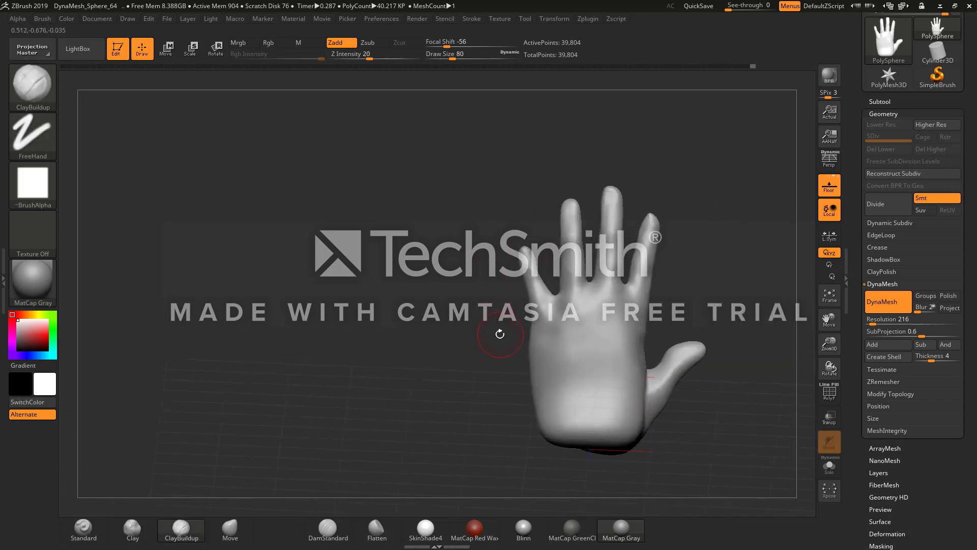
pyautogui.moveTo(499, 334)
pyautogui.mouseDown(button='right')
pyautogui.moveTo(470, 335)
pyautogui.moveTo(506, 353)
pyautogui.mouseUp(button='right')
pyautogui.click(230, 529)
pyautogui.keyDown('alt'); pyautogui.moveTo(311, 418); pyautogui.dragTo(302, 409); pyautogui.keyUp('alt')
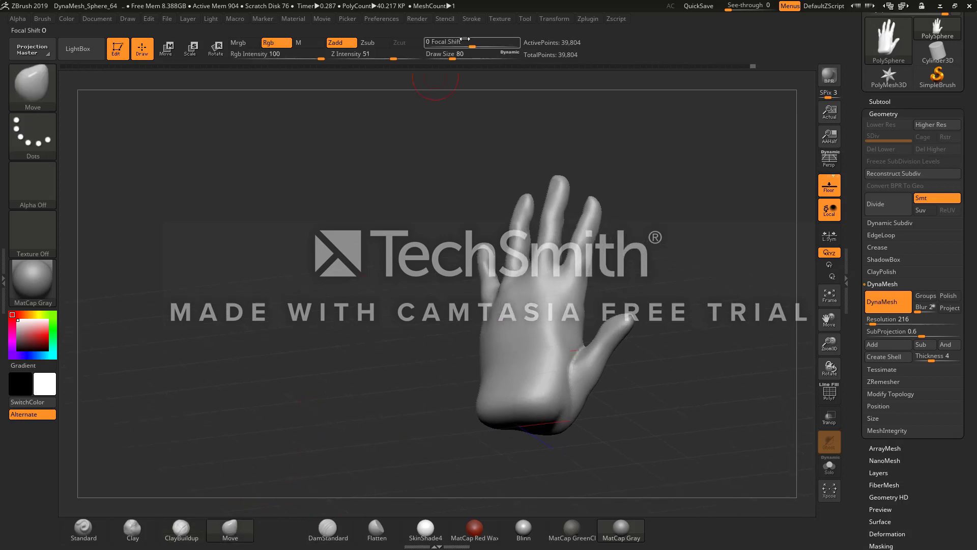
pyautogui.click(464, 55)
pyautogui.moveTo(667, 421)
pyautogui.mouseDown()
pyautogui.moveTo(626, 384)
pyautogui.moveTo(627, 449)
pyautogui.mouseUp()
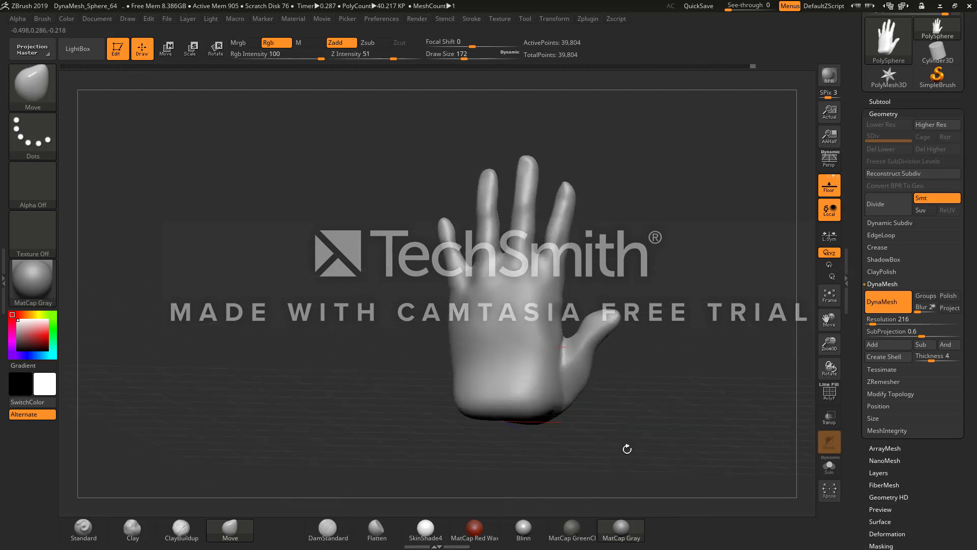
pyautogui.press('shift')
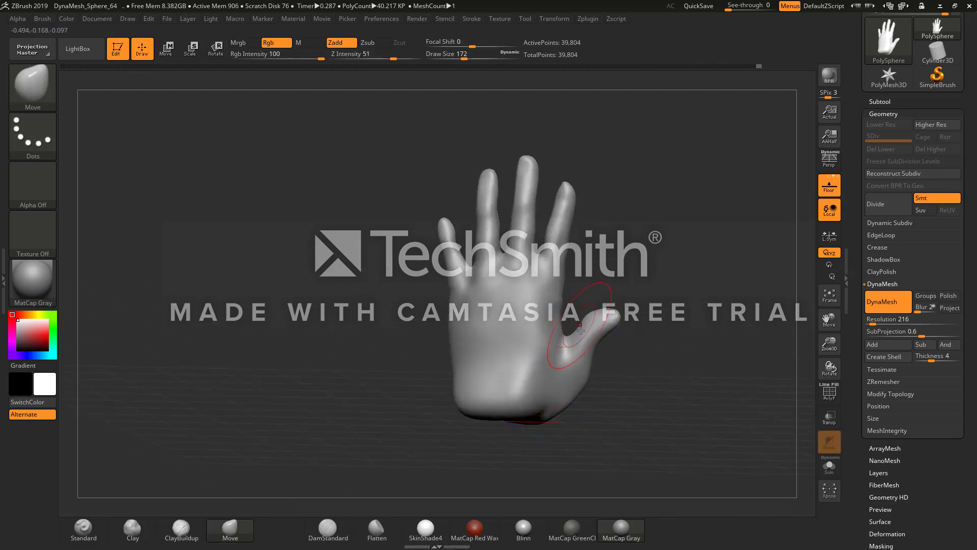
pyautogui.keyDown('shift'); pyautogui.moveTo(554, 348); pyautogui.dragTo(548, 335); pyautogui.keyUp('shift')
pyautogui.keyDown('shift'); pyautogui.moveTo(540, 293); pyautogui.dragTo(548, 264); pyautogui.keyUp('shift')
# Step: Adjust the finger bases and knuckle line on the back of the hand with the Move brush at draw sizes 453 and 422
pyautogui.moveTo(465, 56); pyautogui.dragTo(487, 56)
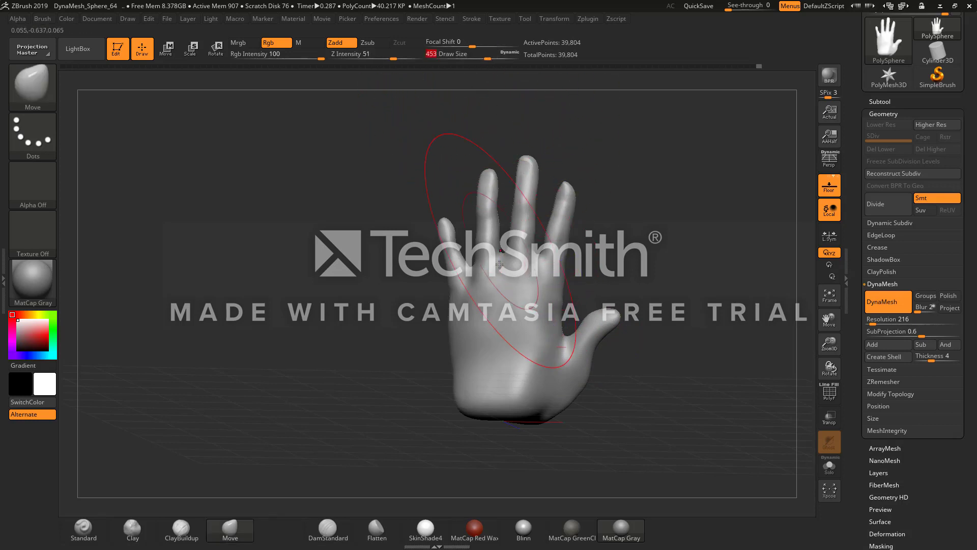
pyautogui.press('Return')
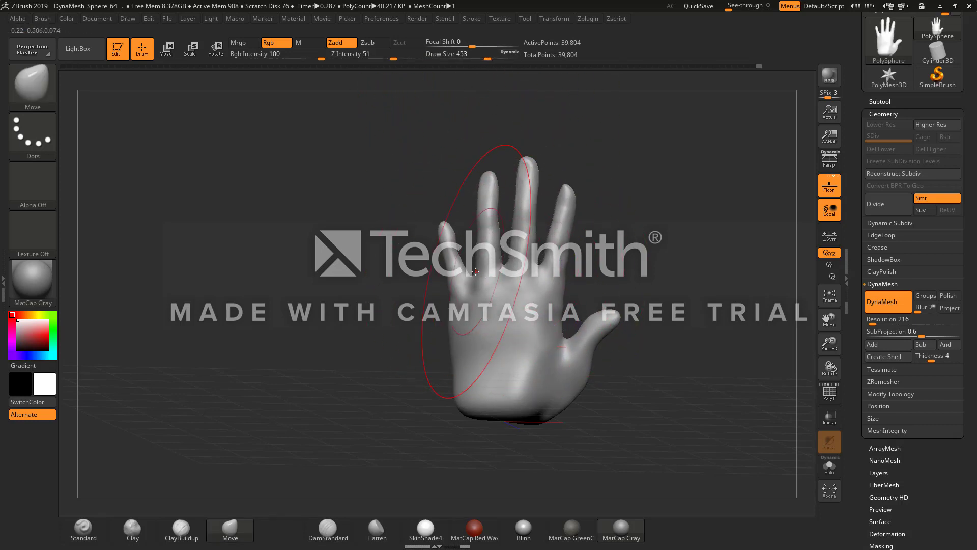
pyautogui.write('s')
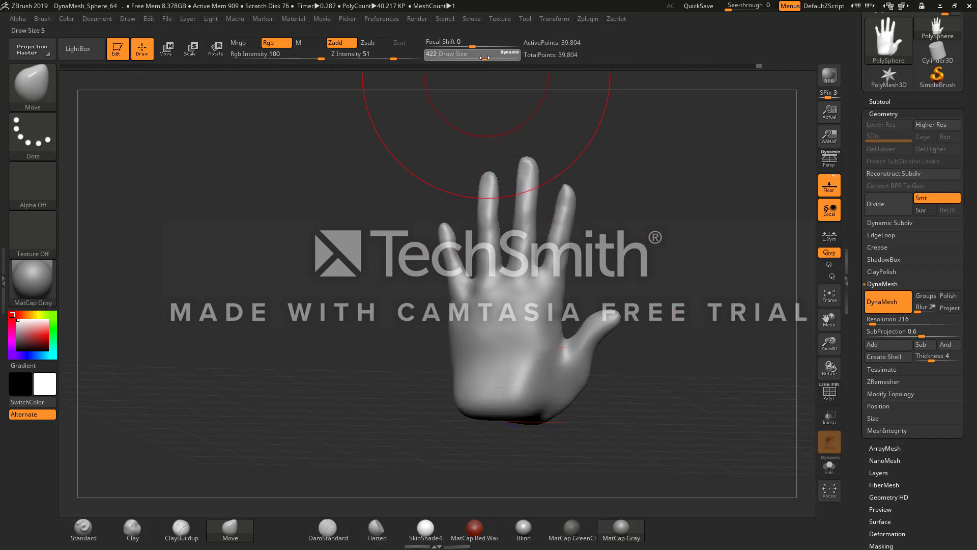
pyautogui.write('422')
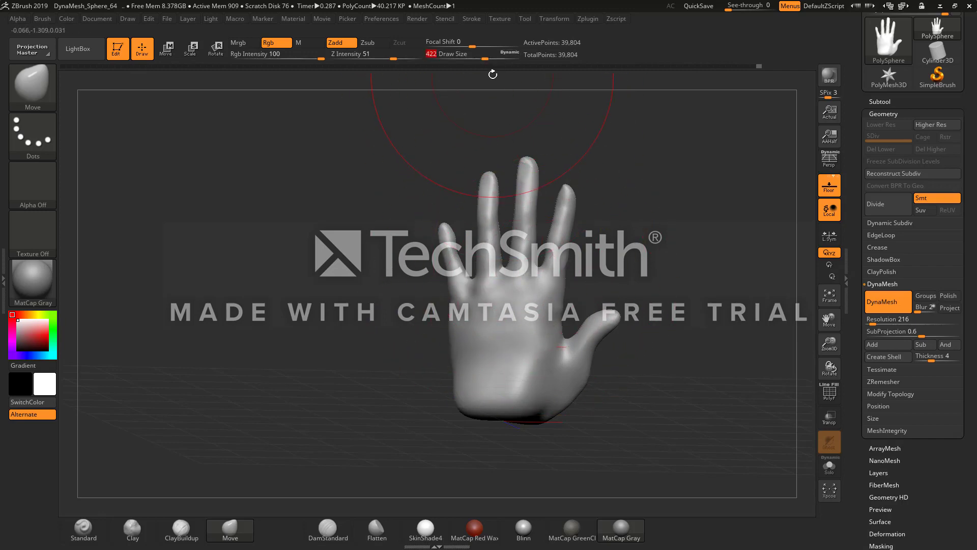
# Step: Check the back-of-hand reference in Photoshop and refine the thumb web in ZBrush with the Move brush at draw sizes 234 and 140, smoothing it
pyautogui.moveTo(487, 56); pyautogui.dragTo(477, 57)
pyautogui.hotkey('alt', 'Tab')
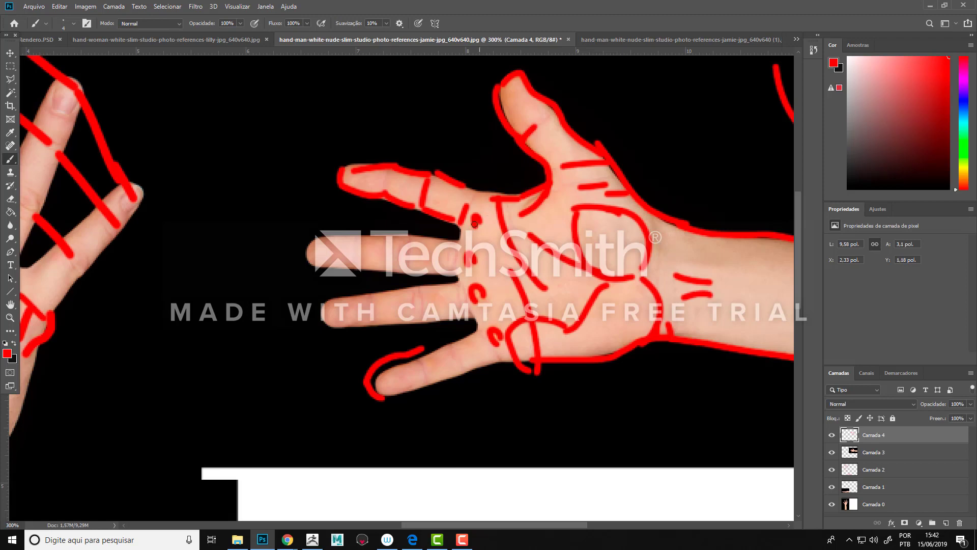
pyautogui.moveTo(497, 523); pyautogui.dragTo(427, 522)
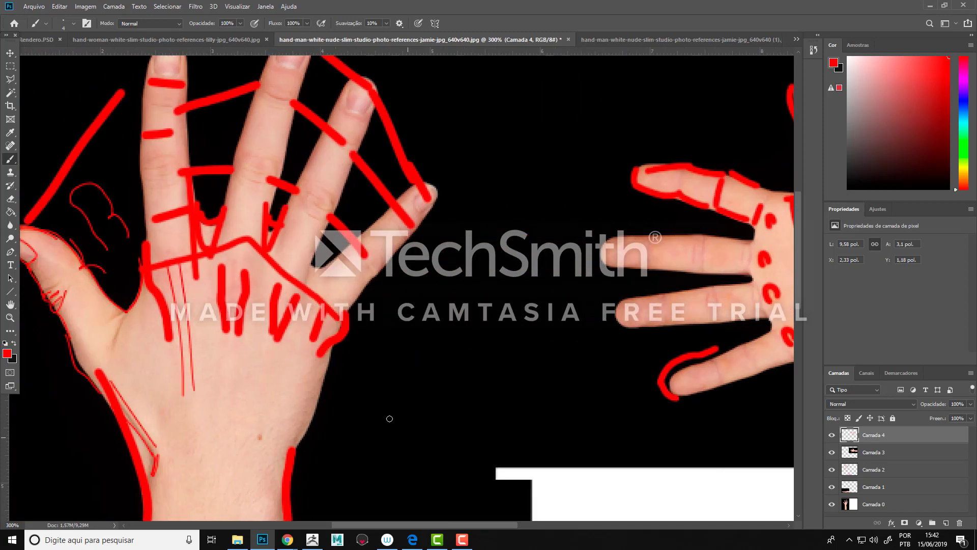
pyautogui.hotkey('alt', 'Tab')
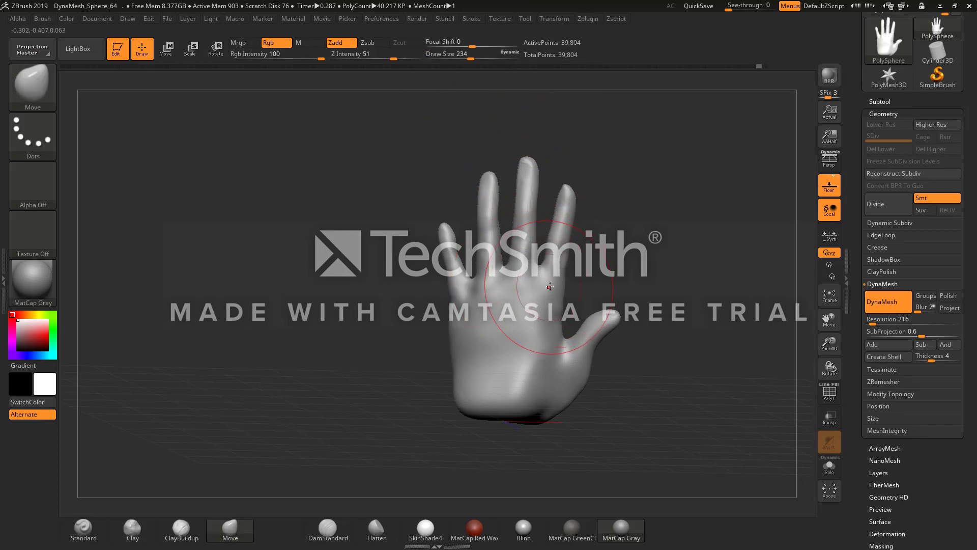
pyautogui.press('shift')
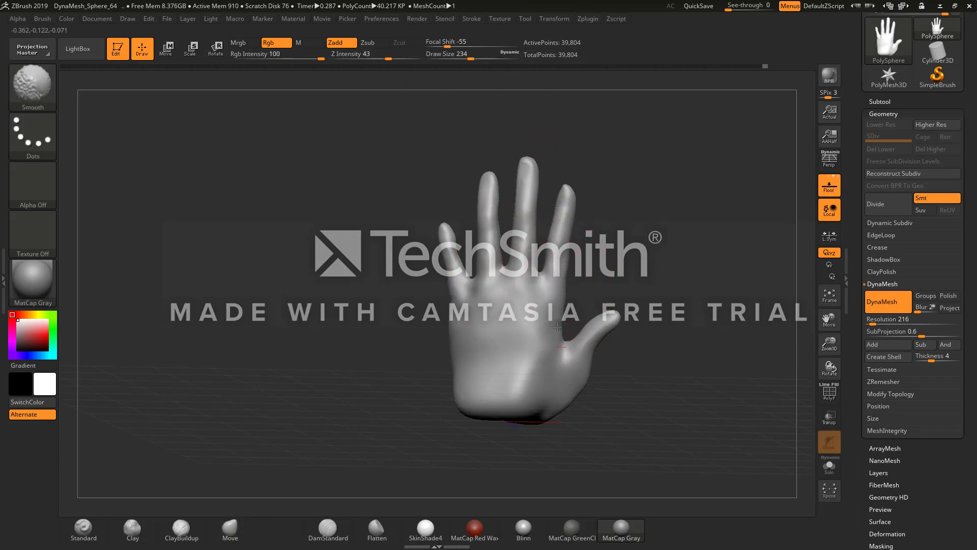
pyautogui.click(461, 57)
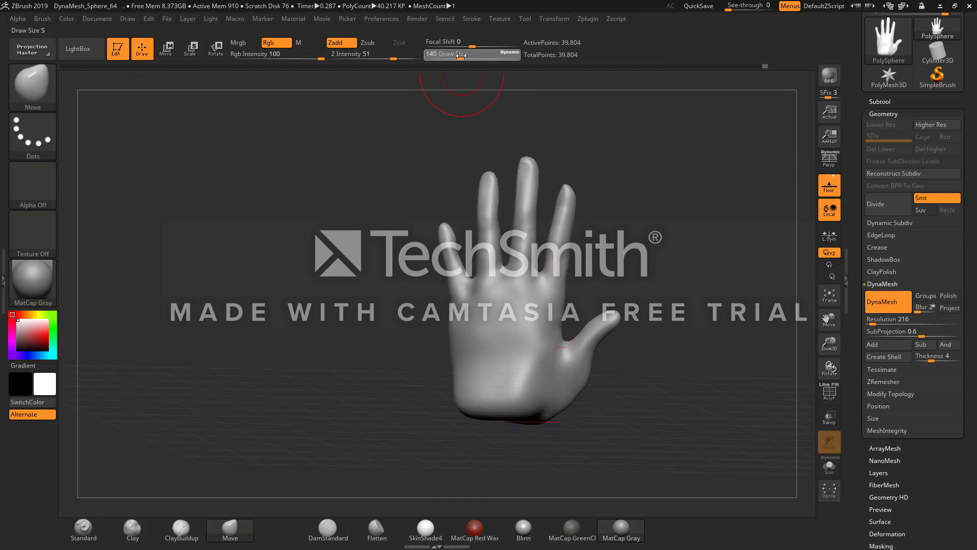
pyautogui.press('shift')
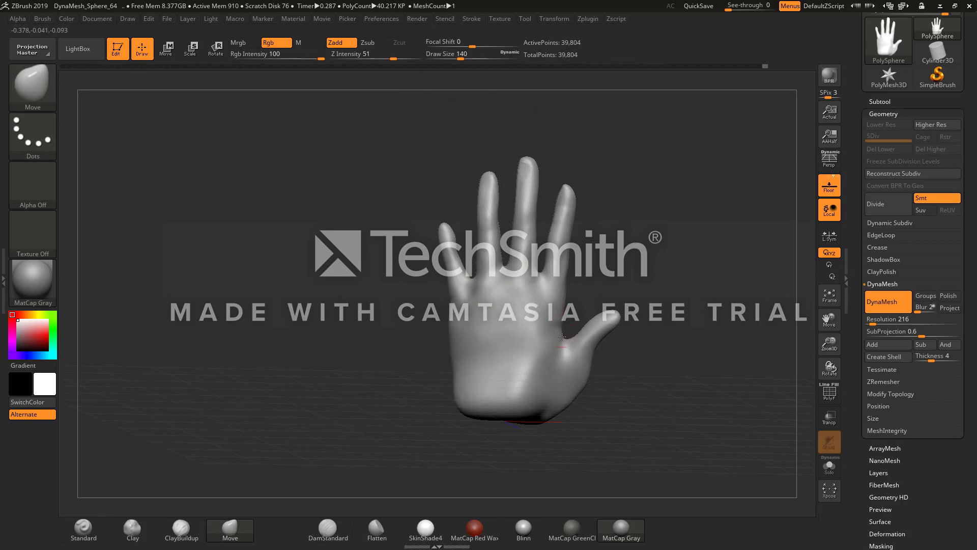
pyautogui.moveTo(564, 325)
pyautogui.keyDown('shift'); pyautogui.mouseDown()
pyautogui.moveTo(566, 338)
pyautogui.moveTo(574, 332)
pyautogui.mouseUp(); pyautogui.keyUp('shift')
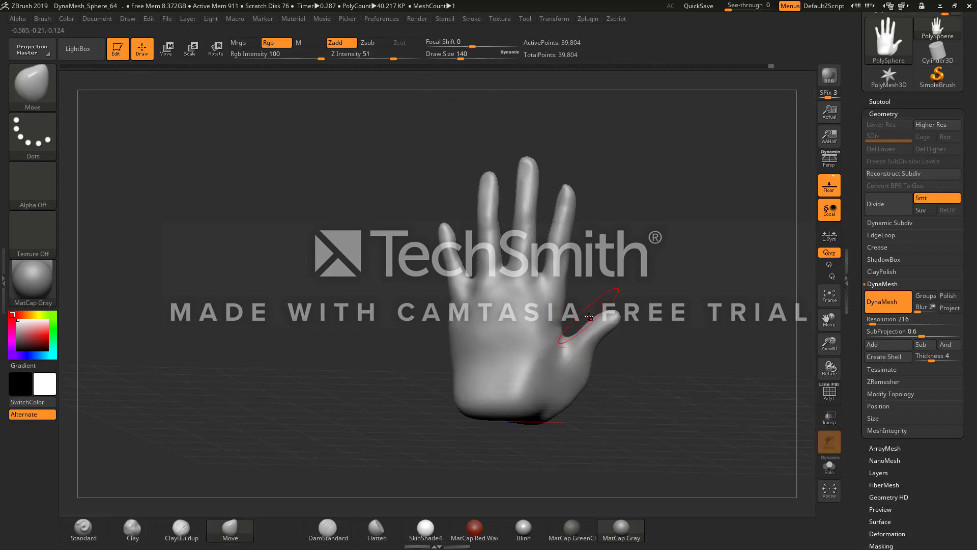
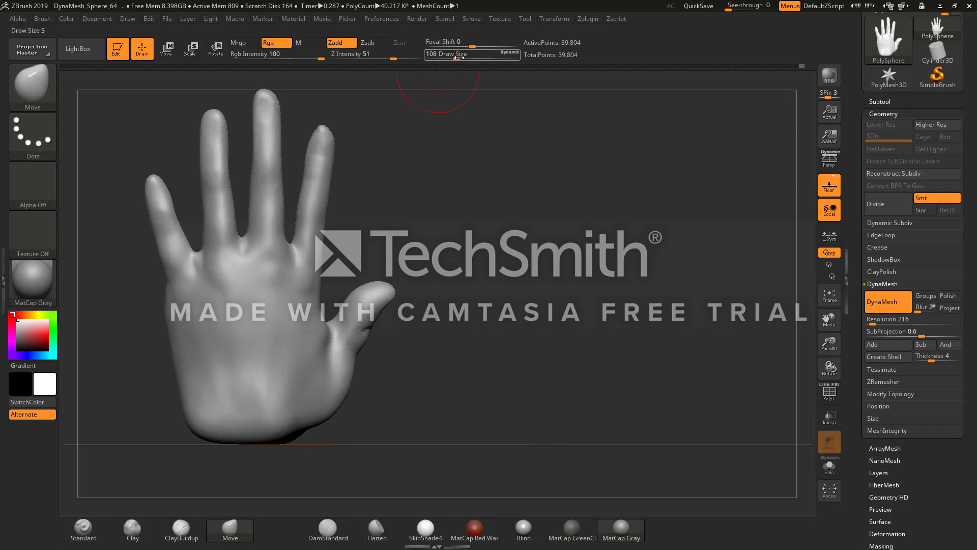
# Step: Reshape the outer edge of the thumb with the Move brush at draw sizes 158 and 90 and smooth its base near the wrist
pyautogui.moveTo(353, 358); pyautogui.dragTo(330, 386)
pyautogui.click(463, 57)
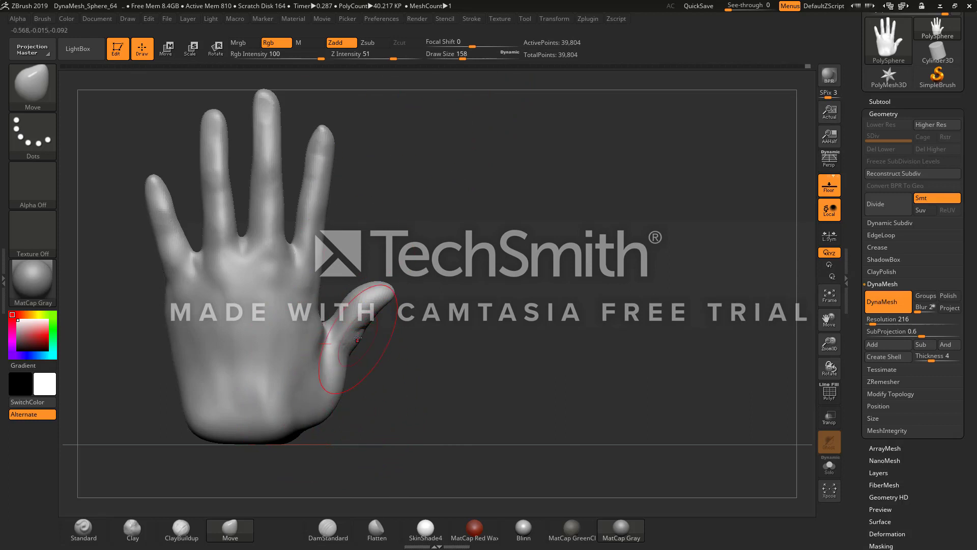
pyautogui.moveTo(464, 56); pyautogui.dragTo(455, 56)
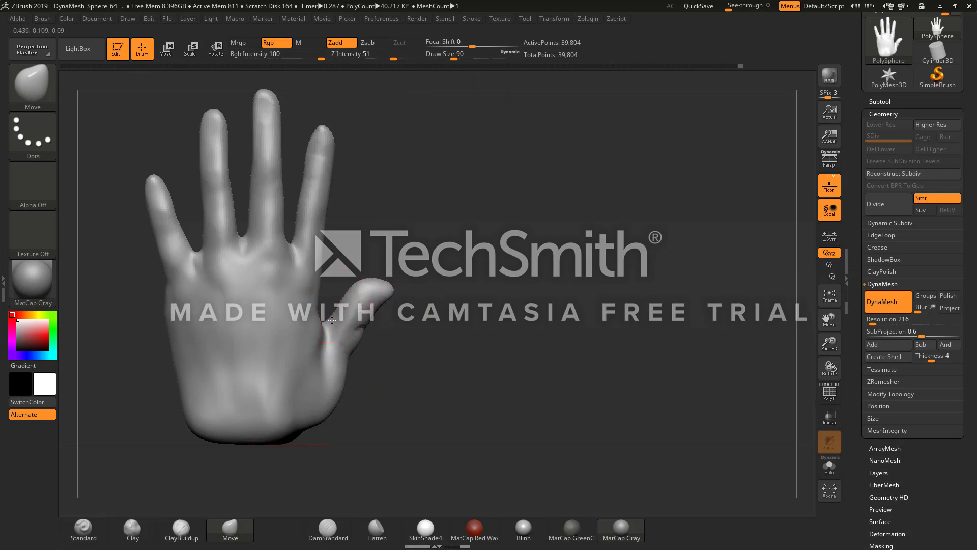
pyautogui.press('shift')
pyautogui.keyDown('shift'); pyautogui.moveTo(327, 402); pyautogui.dragTo(326, 423); pyautogui.keyUp('shift')
# Step: Shape the outer contour of the thumb's base with the Move brush at draw size 136, checking it from the palm side and smoothing it
pyautogui.moveTo(454, 56); pyautogui.dragTo(460, 57)
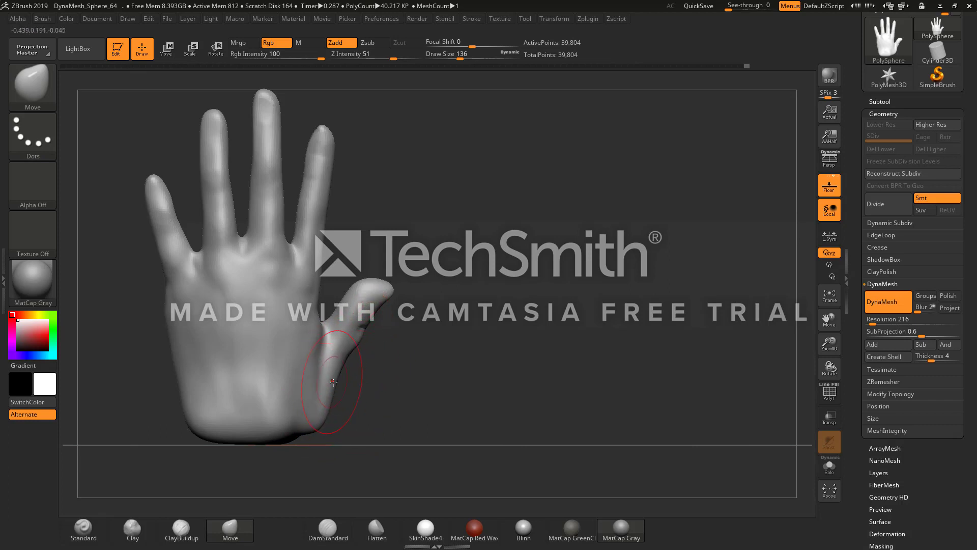
pyautogui.moveTo(373, 356); pyautogui.dragTo(277, 358)
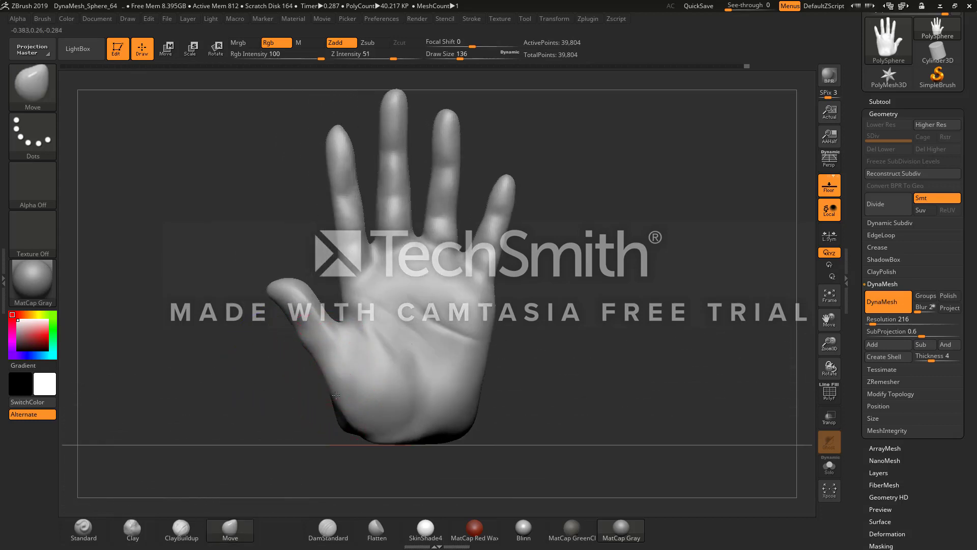
pyautogui.moveTo(304, 404); pyautogui.dragTo(379, 372)
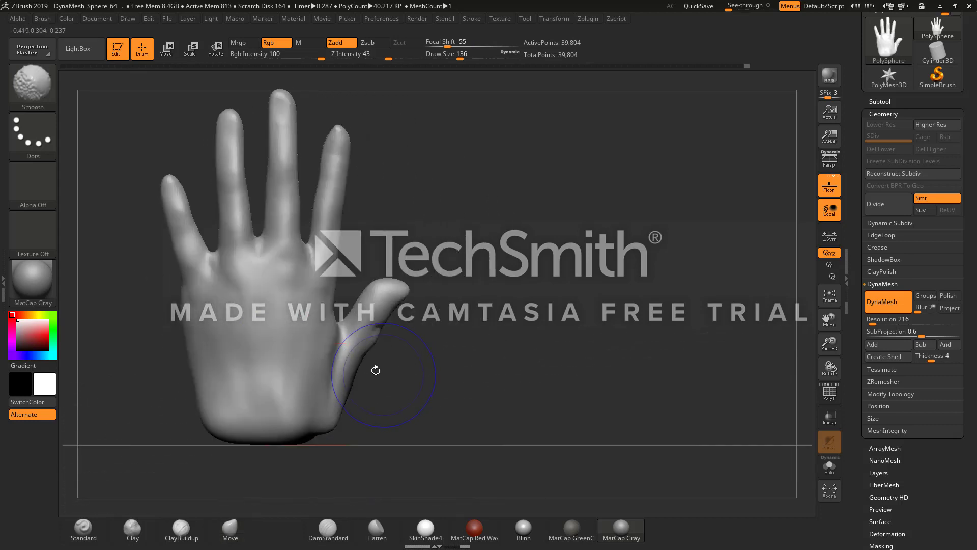
pyautogui.press('shift')
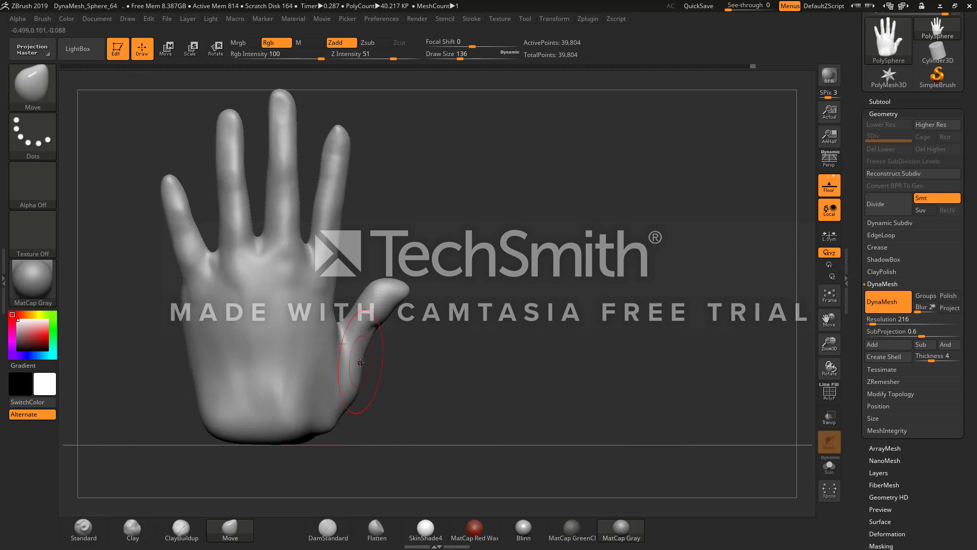
pyautogui.moveTo(338, 404); pyautogui.dragTo(345, 391)
# Step: Try smoothing the thumb's base at the wrist and lowering the thumb tip with the Move brush at draw size 234
pyautogui.moveTo(402, 282)
pyautogui.mouseDown()
pyautogui.moveTo(377, 288)
pyautogui.moveTo(403, 305)
pyautogui.mouseUp()
pyautogui.hotkey('ctrl', 'z')
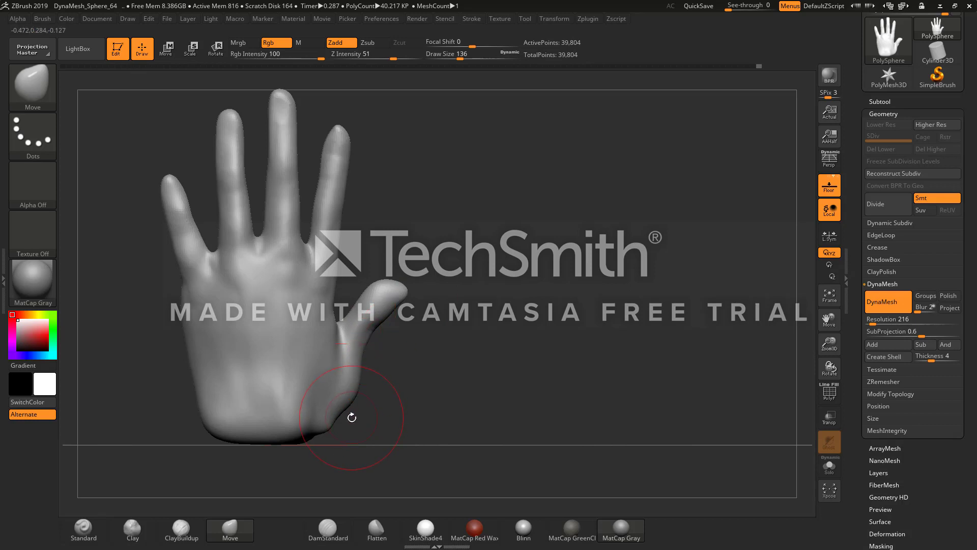
pyautogui.press('shift')
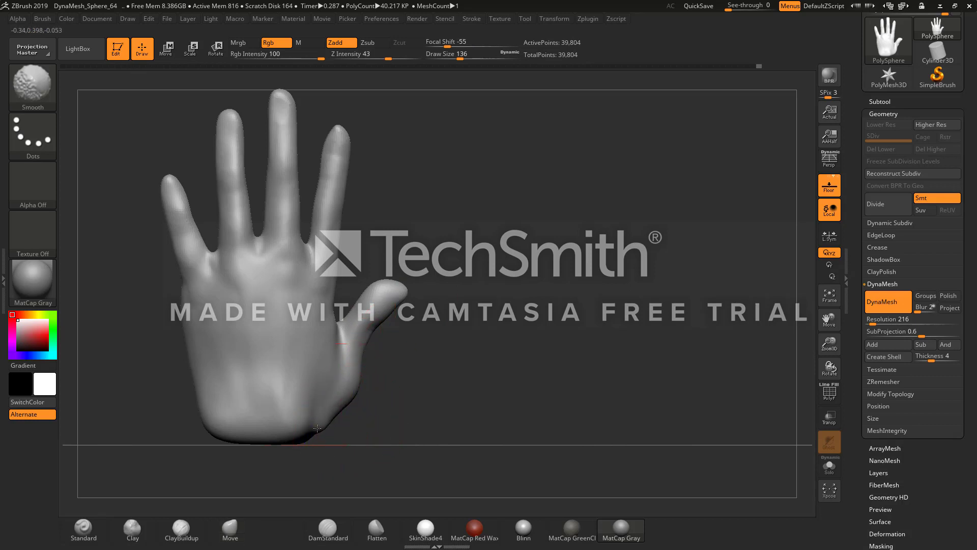
pyautogui.moveTo(459, 58); pyautogui.dragTo(471, 58)
pyautogui.moveTo(391, 295); pyautogui.dragTo(400, 297)
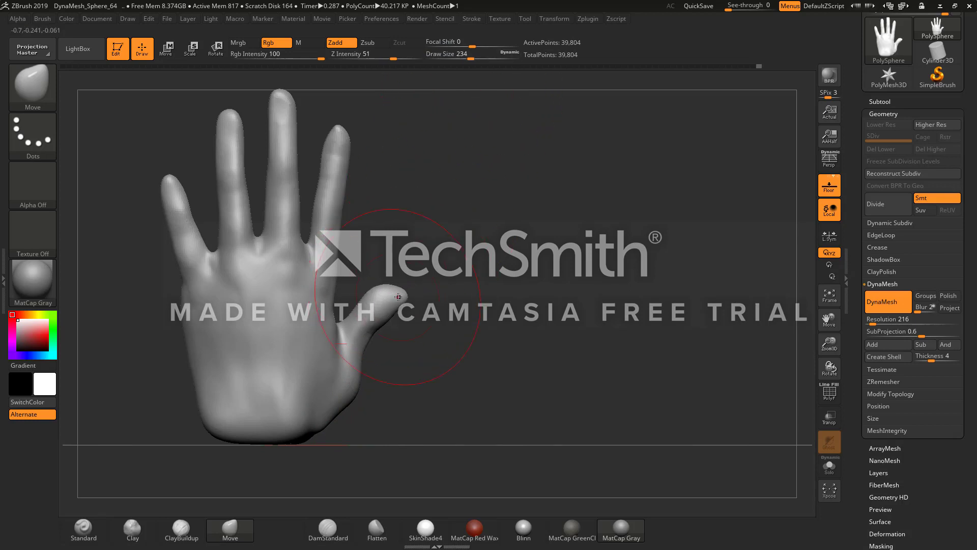
# Step: Pull out the outer edge of the thumb's base with the Move brush at draw size 177 and refine the thumb tip at draw size 94
pyautogui.moveTo(471, 57); pyautogui.dragTo(466, 58)
pyautogui.moveTo(466, 153); pyautogui.dragTo(356, 164)
pyautogui.keyDown('shift'); pyautogui.moveTo(435, 319); pyautogui.dragTo(409, 314); pyautogui.keyUp('shift')
pyautogui.press('ctrl')
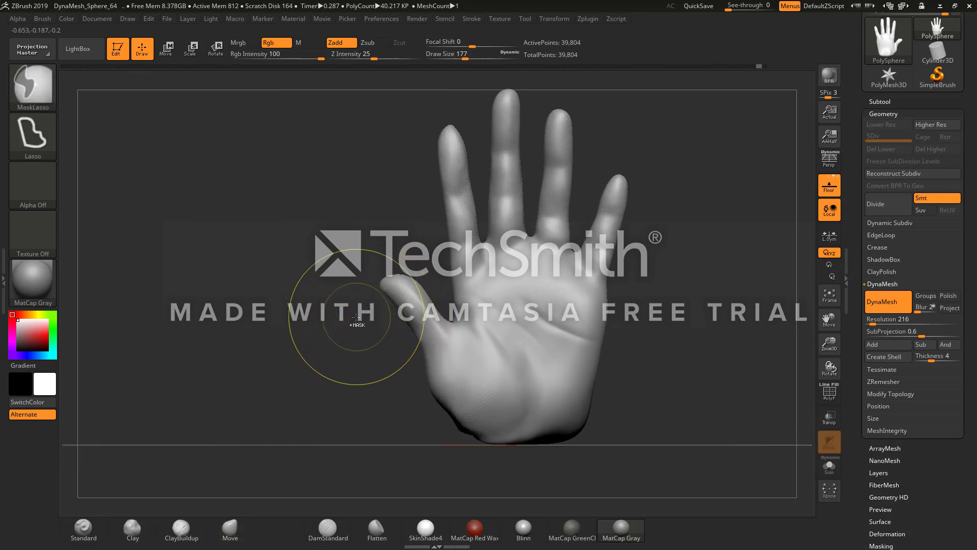
pyautogui.press('b')
pyautogui.press('m')
pyautogui.press('v')
pyautogui.moveTo(363, 314); pyautogui.dragTo(438, 357)
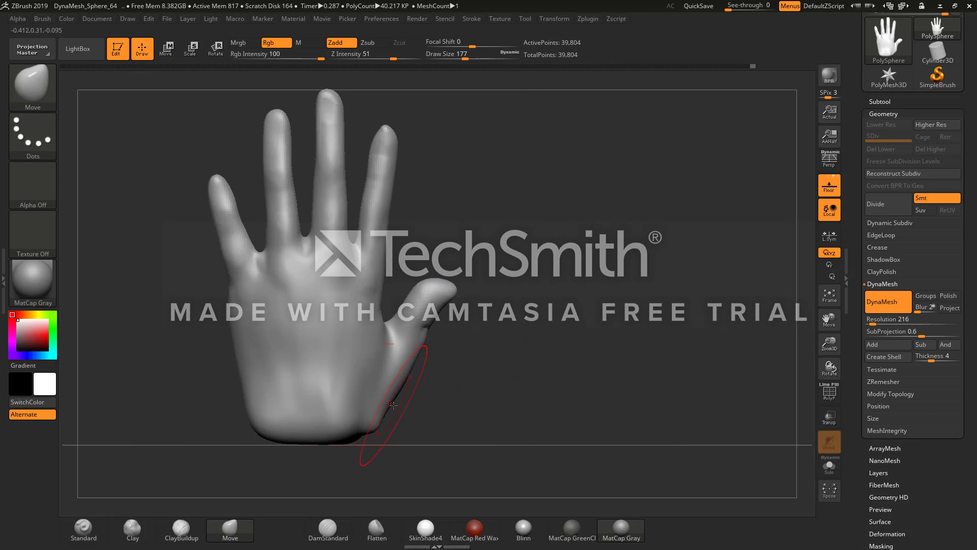
pyautogui.moveTo(465, 59); pyautogui.dragTo(454, 59)
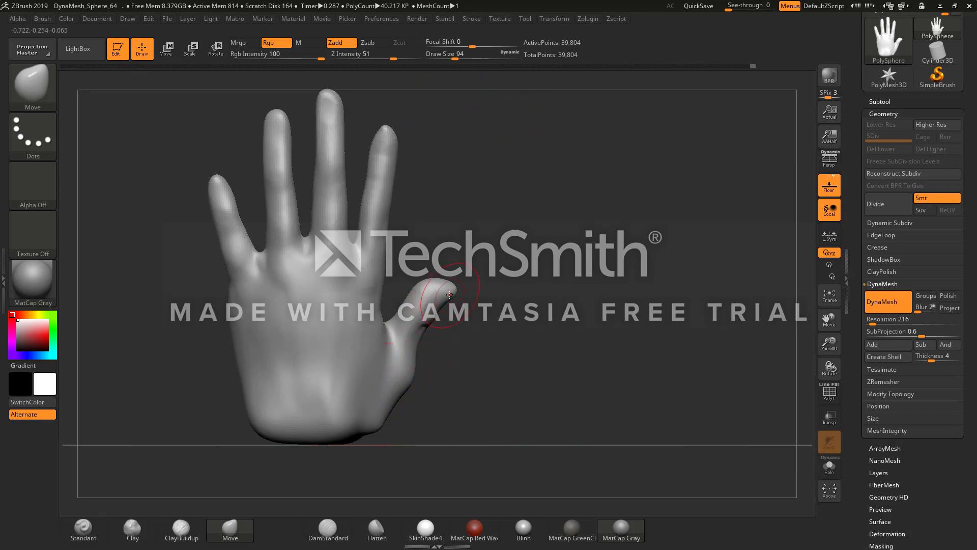
pyautogui.moveTo(458, 312); pyautogui.dragTo(295, 432)
# Step: Reshape the outer contour of the thumb's base and nudge the thumb tip with the Move brush at draw sizes 197 and 140
pyautogui.click(195, 532)
pyautogui.moveTo(204, 478); pyautogui.dragTo(300, 452)
pyautogui.click(234, 529)
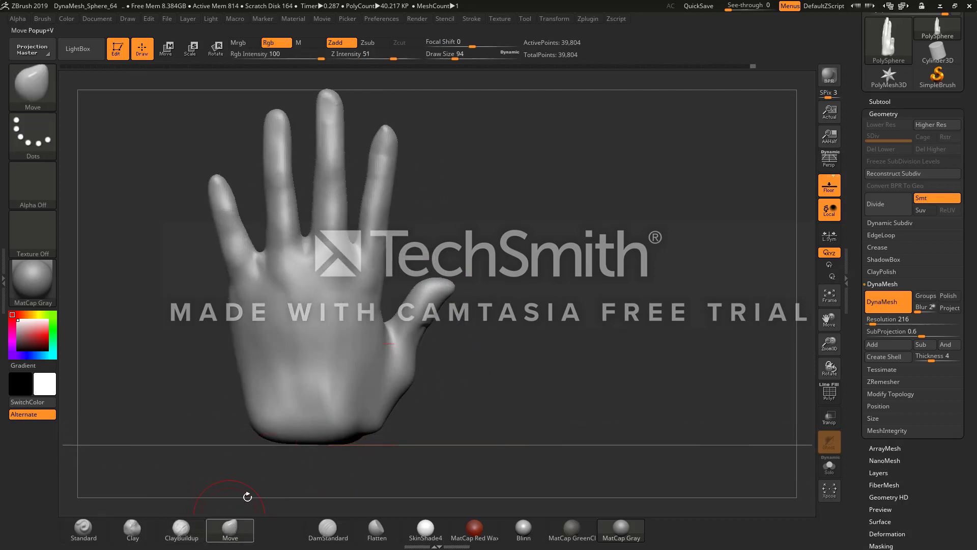
pyautogui.click(466, 56)
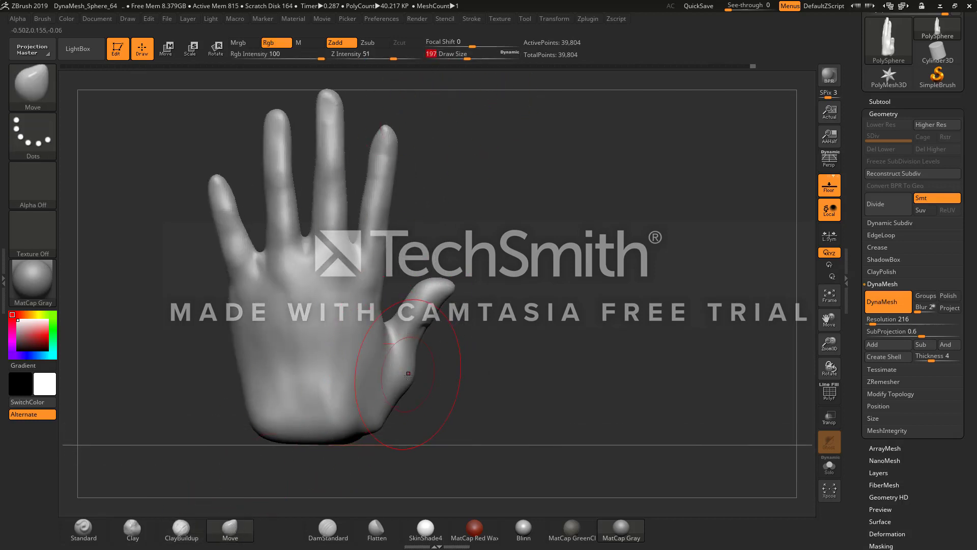
pyautogui.click(460, 56)
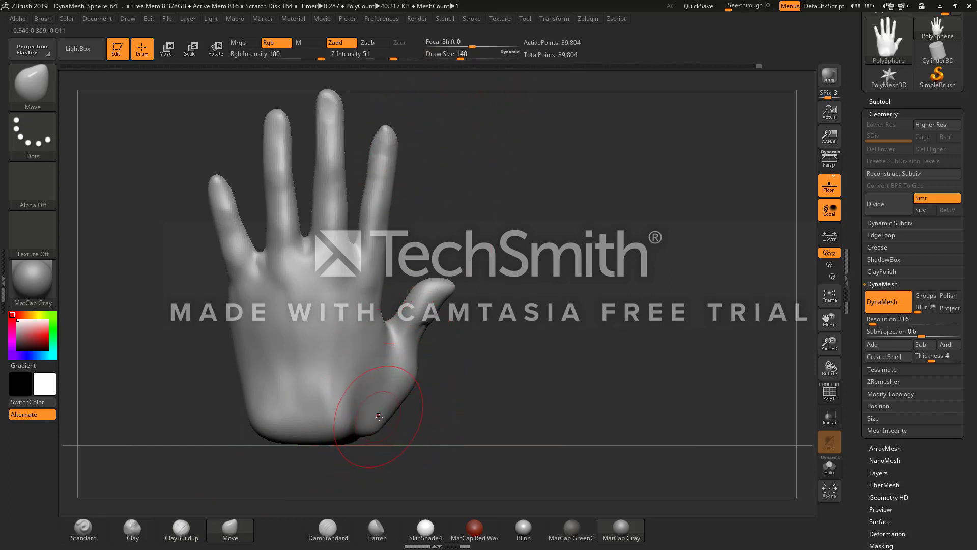
pyautogui.hotkey('ctrl', 'z')
pyautogui.moveTo(379, 429); pyautogui.dragTo(391, 433, button='right')
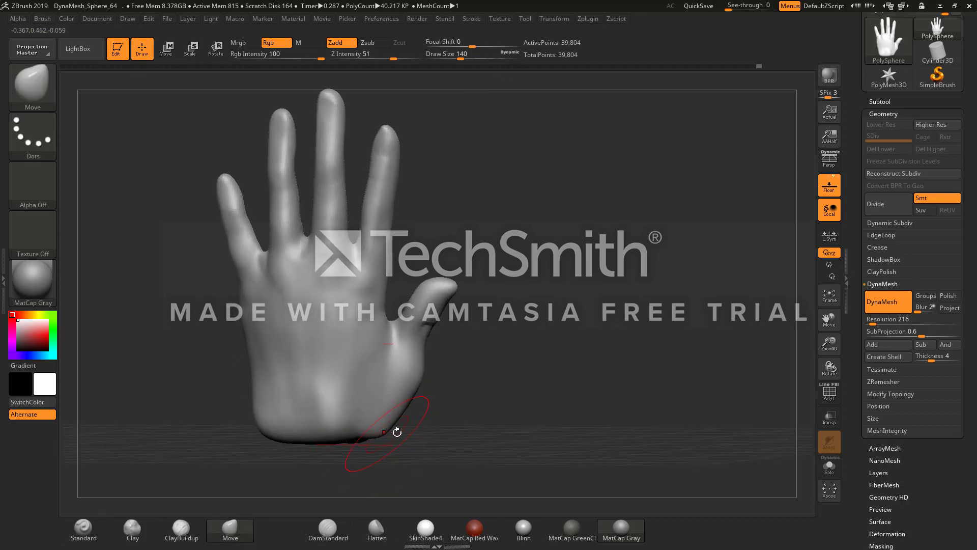
pyautogui.keyDown('shift'); pyautogui.moveTo(412, 436); pyautogui.dragTo(418, 430); pyautogui.keyUp('shift')
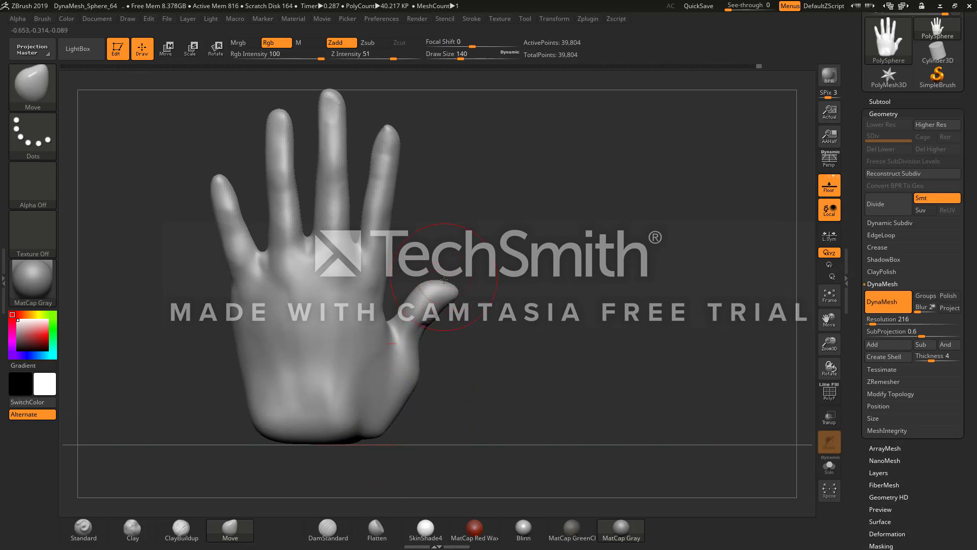
pyautogui.moveTo(453, 286); pyautogui.dragTo(423, 326)
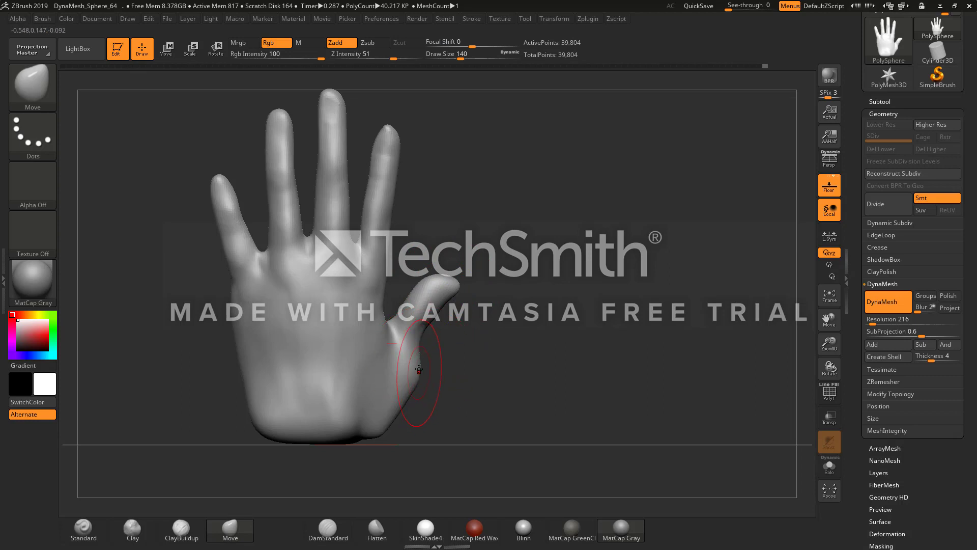
# Step: Refine the thumb and its web with the Move brush at draw size 87, working from the back and palm sides
pyautogui.click(328, 529)
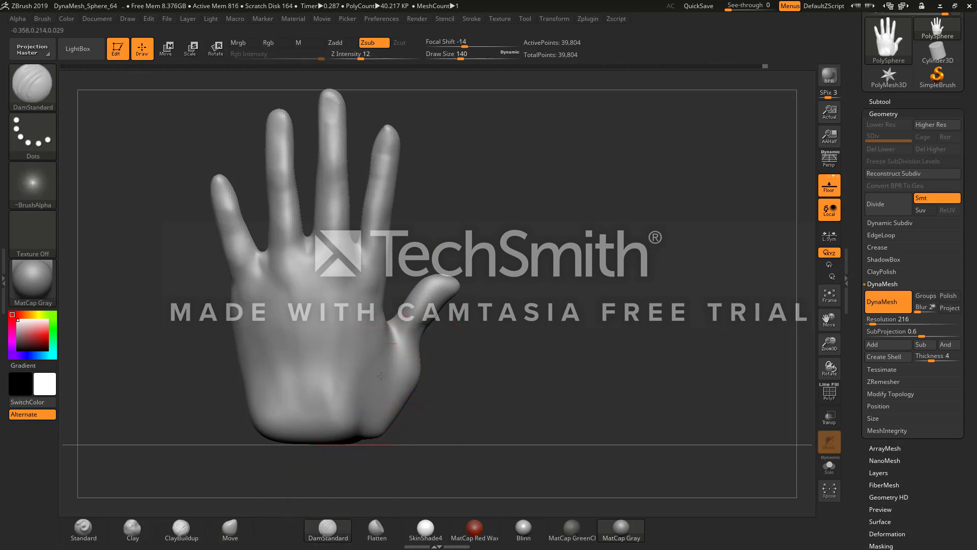
pyautogui.click(382, 527)
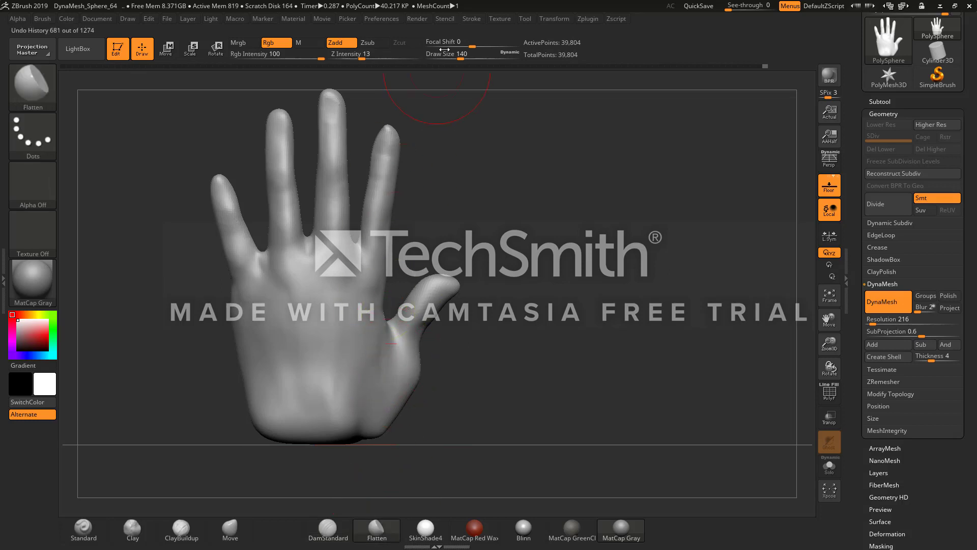
pyautogui.moveTo(460, 57); pyautogui.dragTo(454, 58)
pyautogui.click(230, 529)
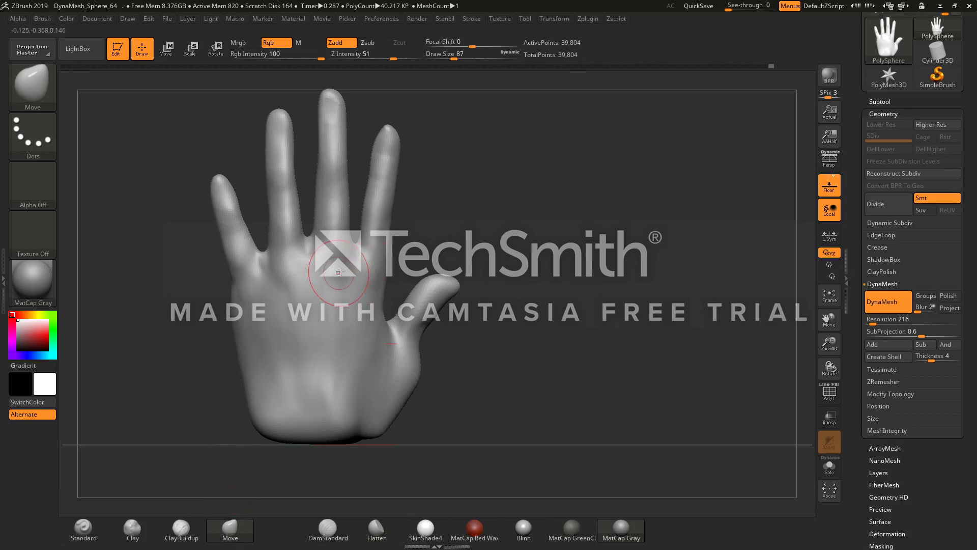
pyautogui.moveTo(403, 279)
pyautogui.mouseDown()
pyautogui.moveTo(438, 251)
pyautogui.moveTo(460, 255)
pyautogui.mouseUp()
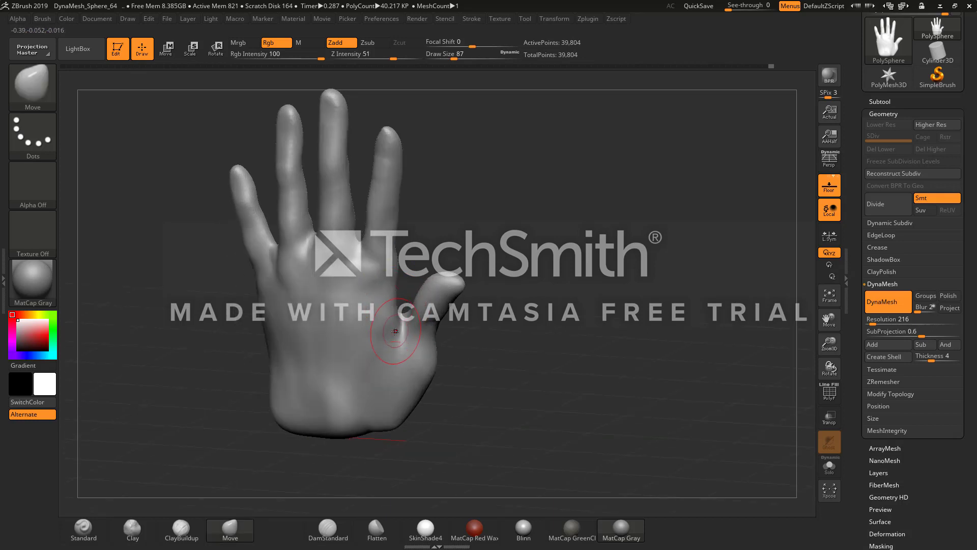
pyautogui.moveTo(444, 252); pyautogui.dragTo(331, 275, button='right')
pyautogui.moveTo(508, 290); pyautogui.dragTo(502, 314, button='right')
pyautogui.keyDown('alt'); pyautogui.moveTo(509, 262); pyautogui.dragTo(505, 302, button='right'); pyautogui.keyUp('alt')
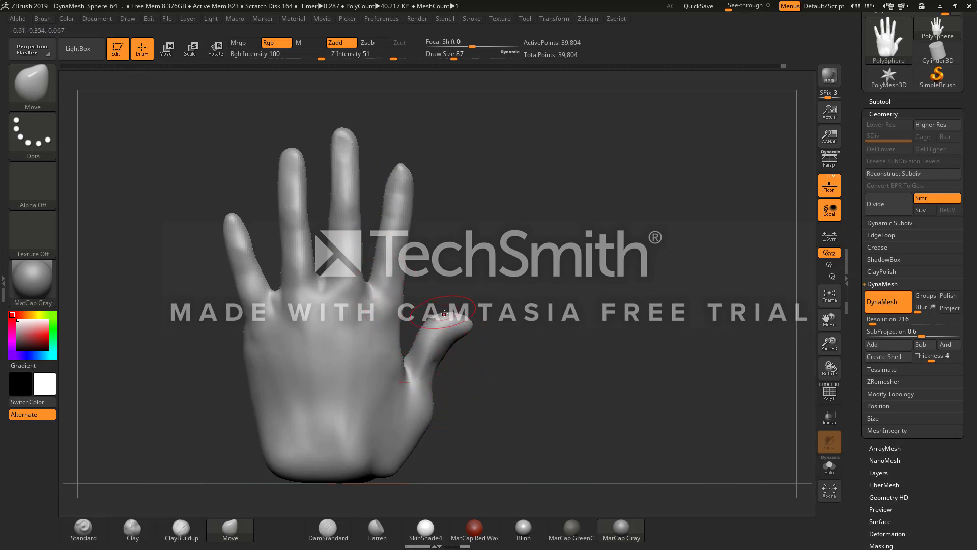
pyautogui.moveTo(476, 364); pyautogui.dragTo(369, 387)
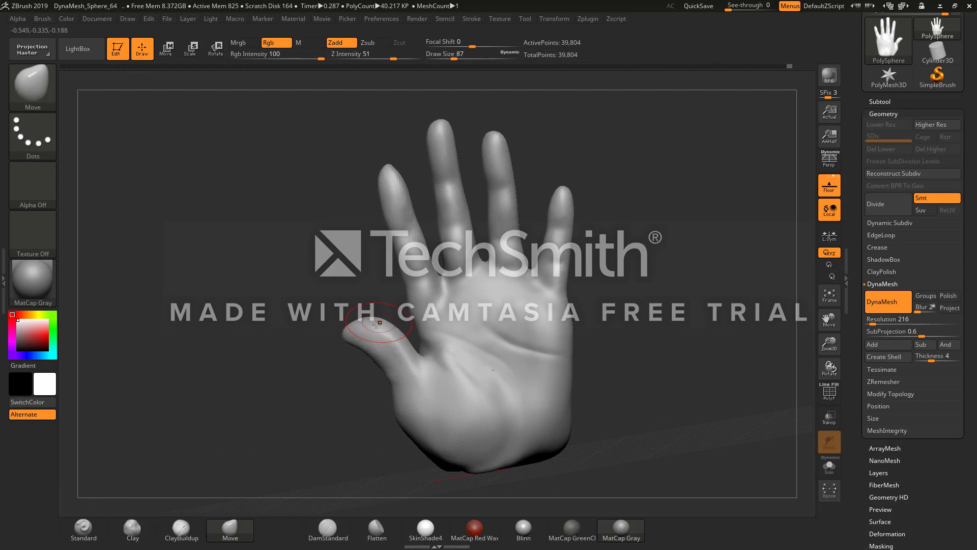
pyautogui.moveTo(368, 350); pyautogui.dragTo(361, 357, button='right')
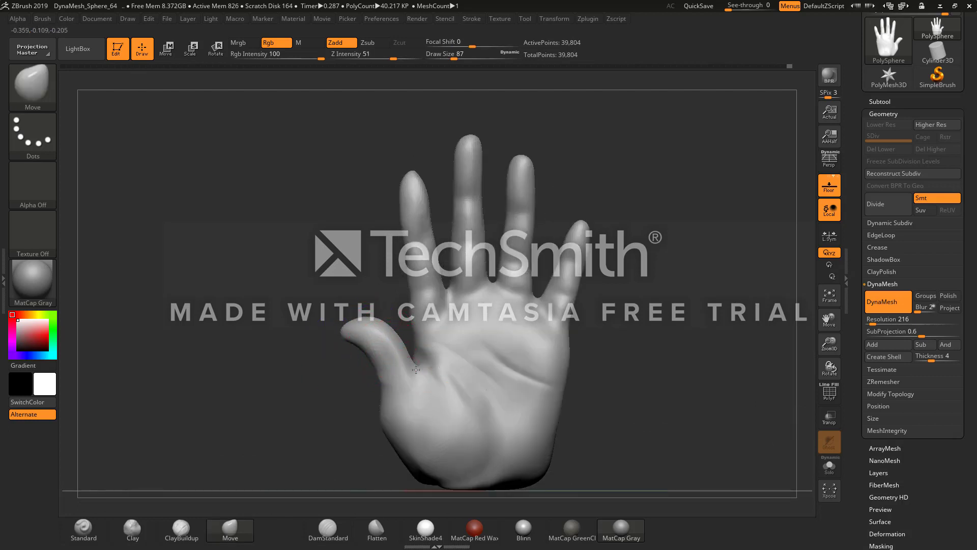
# Step: Sharpen the crease in the web between thumb and index finger with the DamStandard brush
pyautogui.click(327, 529)
pyautogui.moveTo(332, 436); pyautogui.dragTo(333, 444, button='right')
pyautogui.moveTo(419, 368)
pyautogui.mouseDown()
pyautogui.moveTo(462, 395)
pyautogui.moveTo(418, 360)
pyautogui.mouseUp()
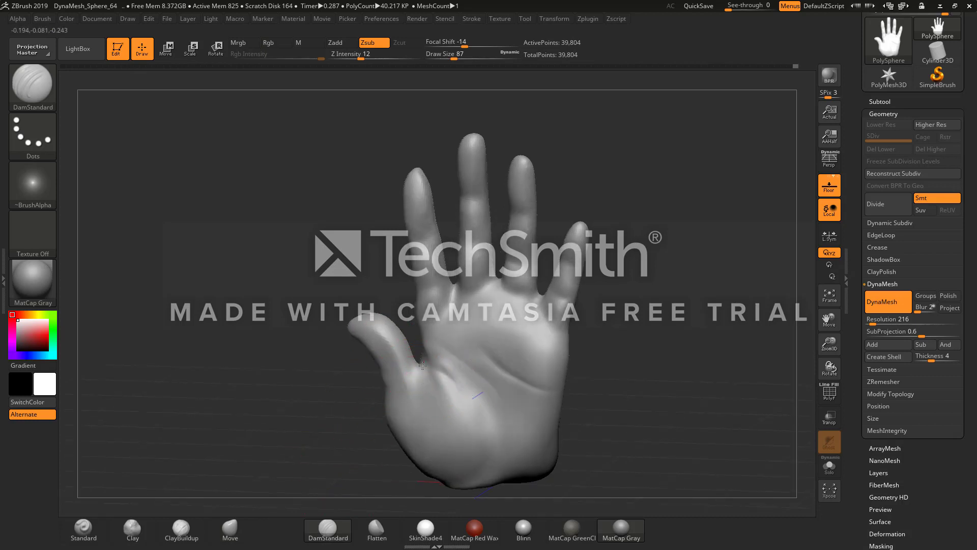
pyautogui.moveTo(416, 344); pyautogui.dragTo(410, 322, button='right')
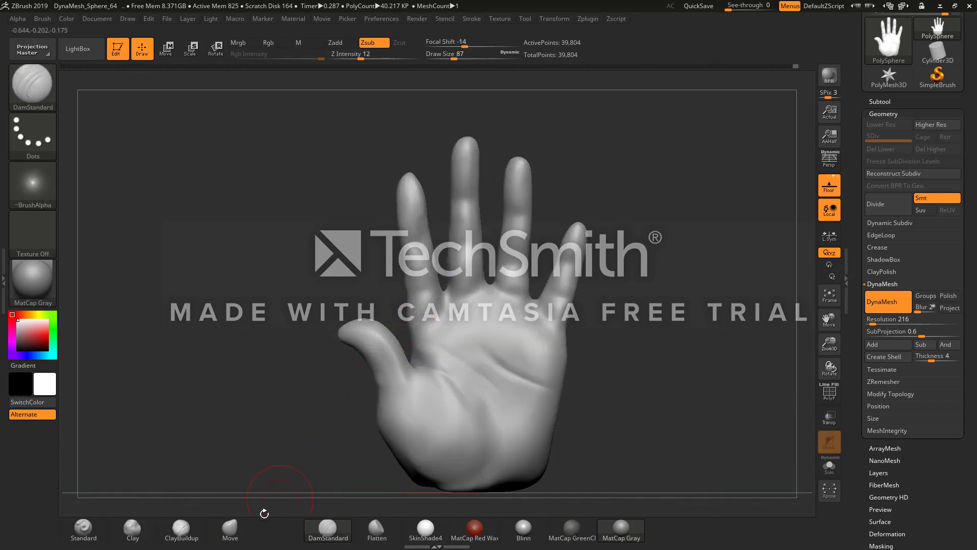
# Step: Widen the index fingertip slightly with the Move brush and smooth the finger's base
pyautogui.click(230, 529)
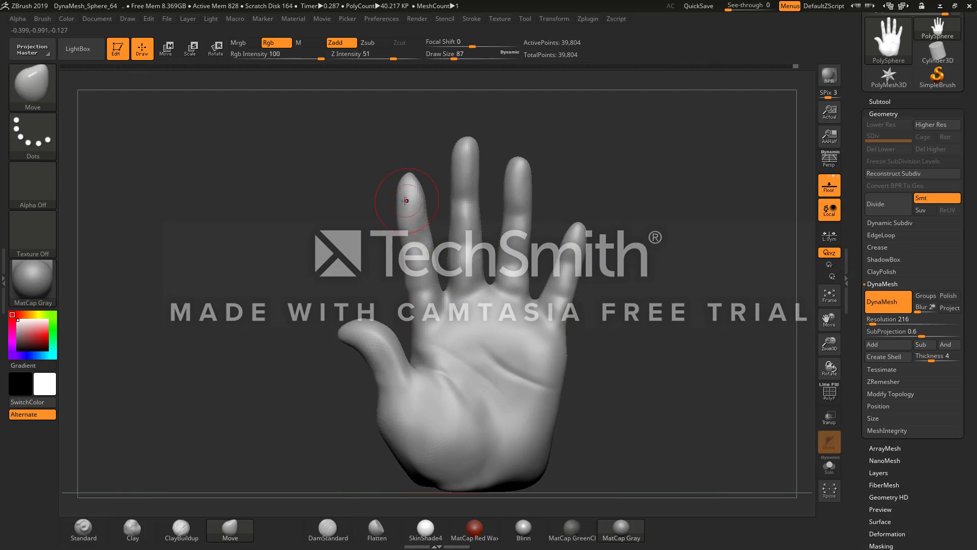
pyautogui.moveTo(403, 194); pyautogui.dragTo(400, 191)
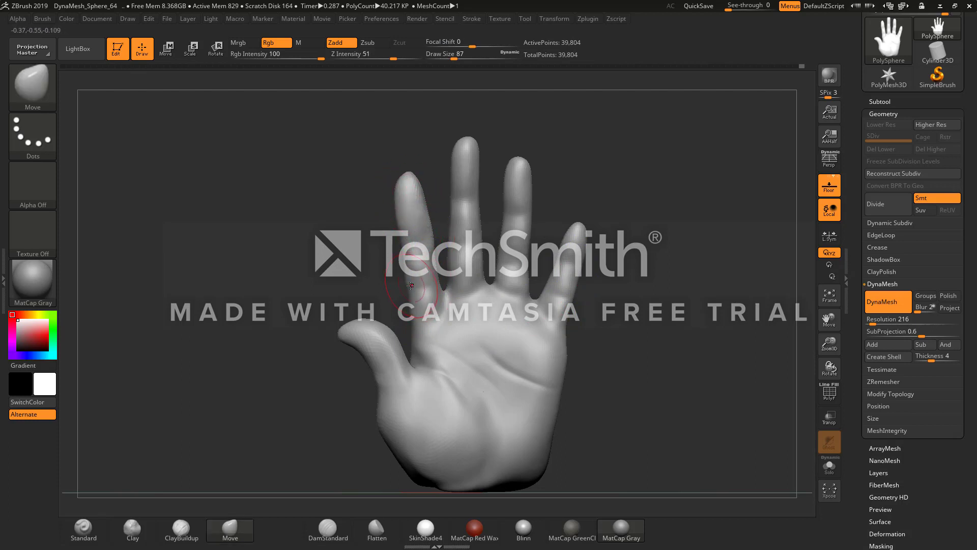
pyautogui.keyDown('shift'); pyautogui.moveTo(415, 280); pyautogui.dragTo(436, 305); pyautogui.keyUp('shift')
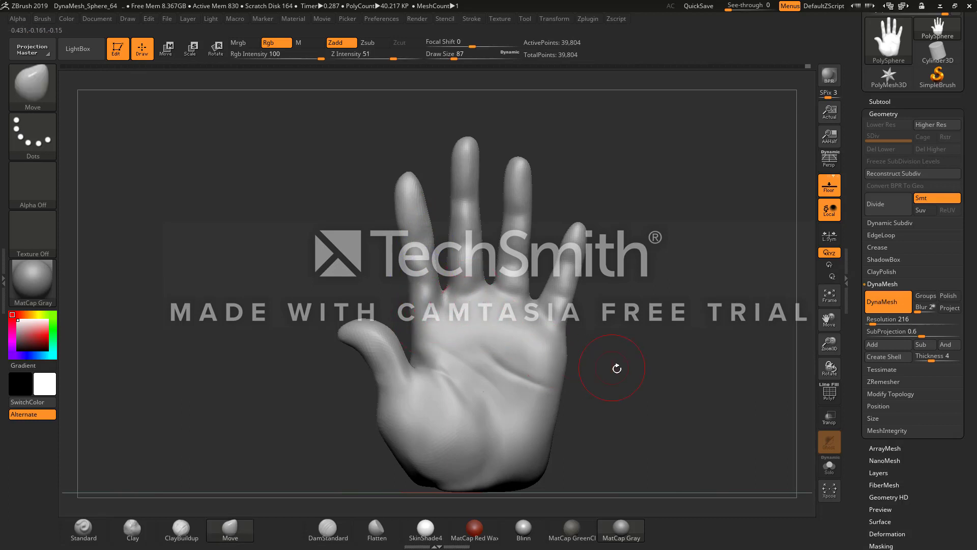
pyautogui.moveTo(613, 366); pyautogui.dragTo(603, 346)
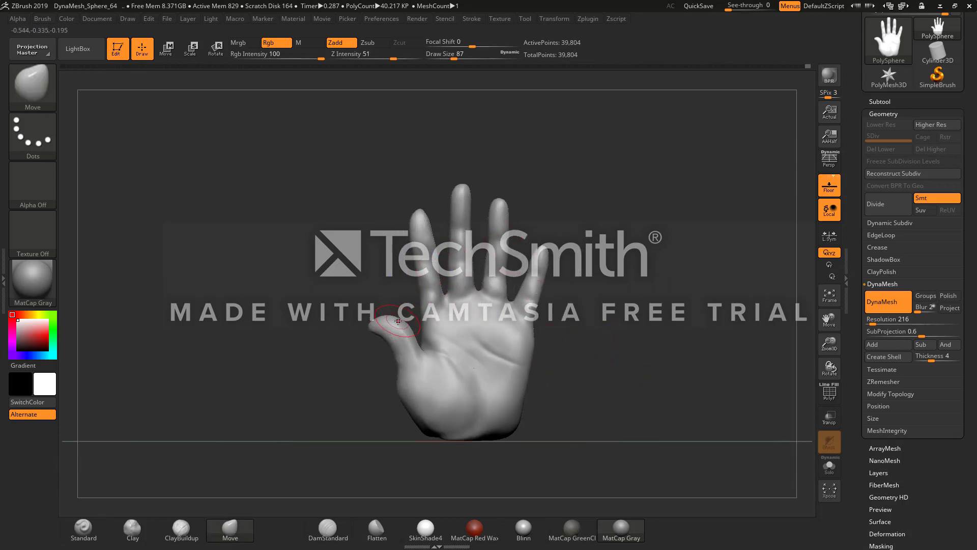
# Step: Touch up the inner edge and palm side of the thumb with the DamStandard brush
pyautogui.moveTo(325, 377)
pyautogui.mouseDown()
pyautogui.moveTo(351, 455)
pyautogui.moveTo(343, 471)
pyautogui.mouseUp()
pyautogui.click(338, 529)
pyautogui.moveTo(357, 425)
pyautogui.keyDown('alt'); pyautogui.mouseDown()
pyautogui.moveTo(361, 449)
pyautogui.moveTo(402, 338)
pyautogui.mouseUp(); pyautogui.keyUp('alt')
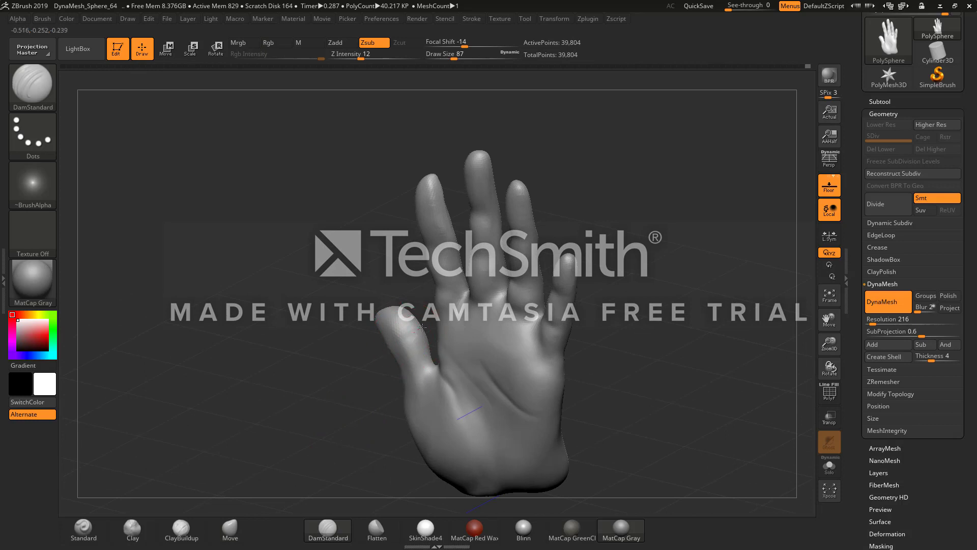
pyautogui.moveTo(376, 372)
pyautogui.mouseDown()
pyautogui.moveTo(361, 362)
pyautogui.moveTo(390, 363)
pyautogui.moveTo(377, 396)
pyautogui.moveTo(353, 389)
pyautogui.moveTo(414, 388)
pyautogui.mouseUp()
# Step: Try reshaping the thumb tip with the Move brush and smoothing its upper edge
pyautogui.click(234, 532)
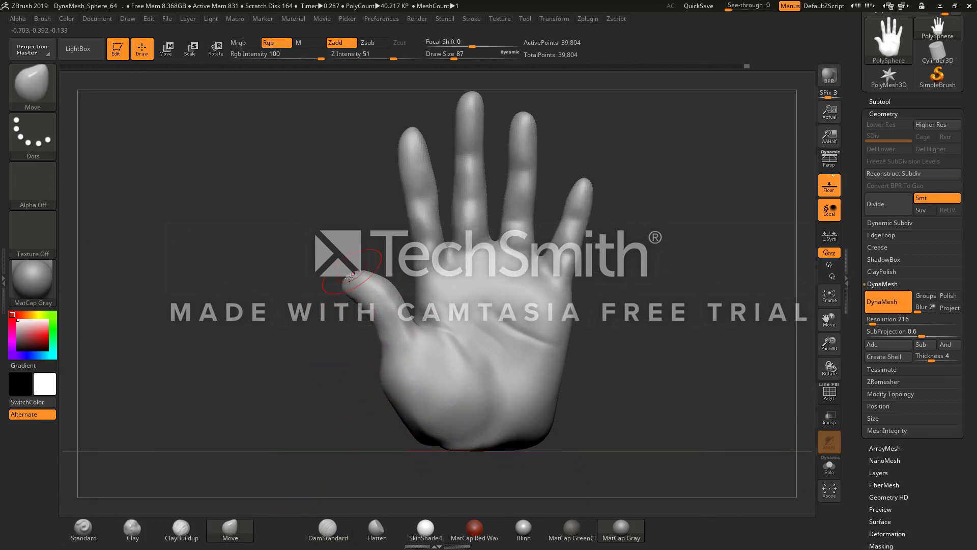
pyautogui.press('shift')
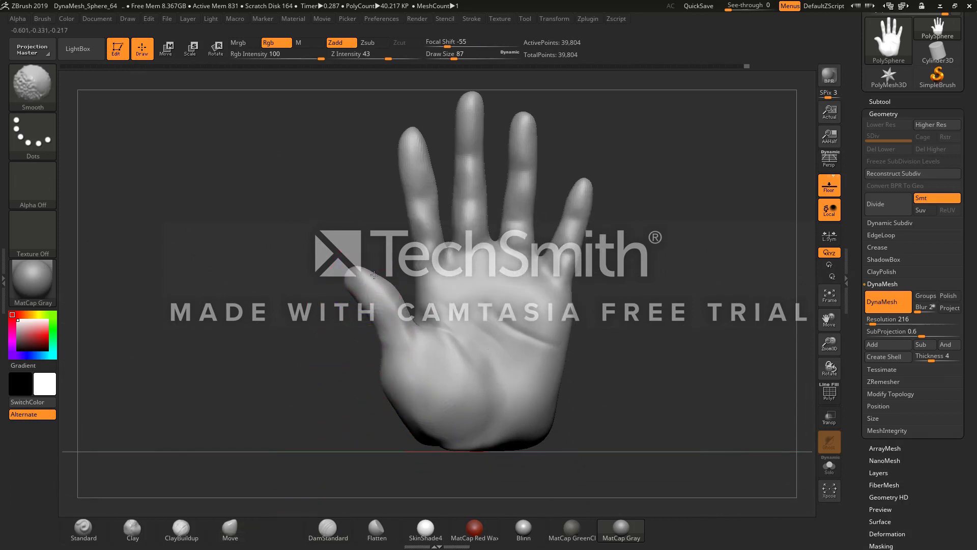
pyautogui.keyDown('shift'); pyautogui.moveTo(385, 272); pyautogui.dragTo(425, 285); pyautogui.keyUp('shift')
pyautogui.press('ctrl')
pyautogui.hotkey('ctrl', 'z')
pyautogui.hotkey('ctrl', 'z')
pyautogui.moveTo(385, 284); pyautogui.dragTo(399, 280)
pyautogui.press('shift')
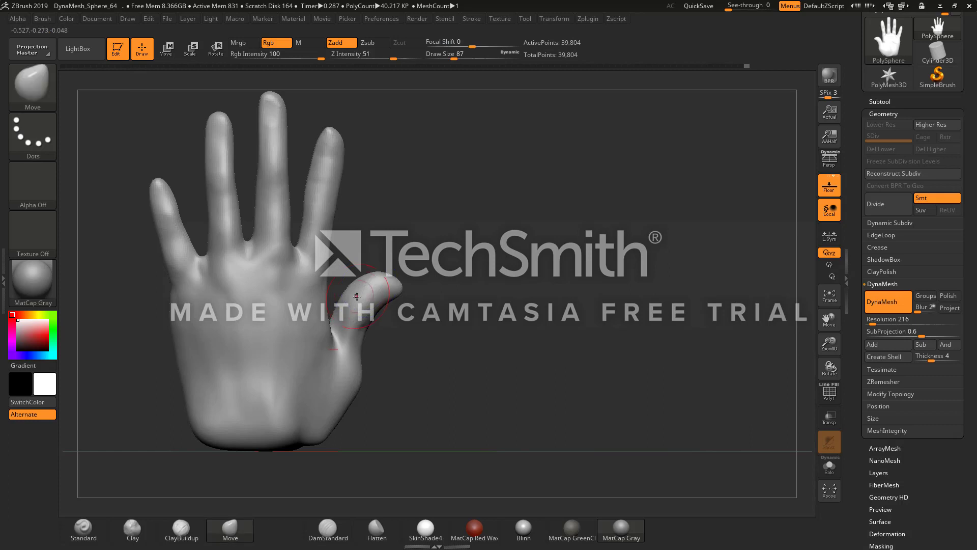
# Step: Try to mask the wrist end of the hand with the MaskLasso brush
pyautogui.moveTo(409, 385)
pyautogui.keyDown('shift'); pyautogui.mouseDown()
pyautogui.moveTo(307, 390)
pyautogui.moveTo(318, 314)
pyautogui.mouseUp(); pyautogui.keyUp('shift')
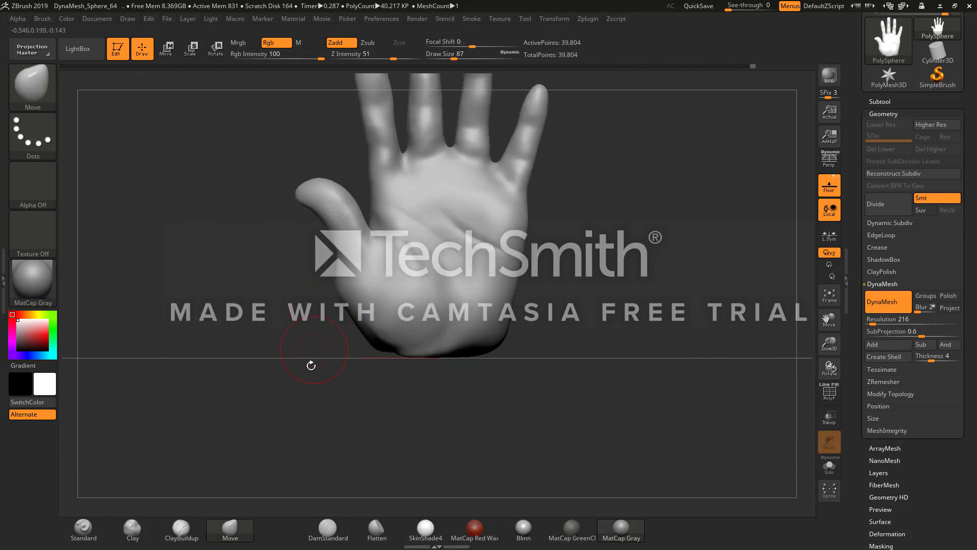
pyautogui.moveTo(356, 393); pyautogui.dragTo(360, 280)
pyautogui.press('ctrl')
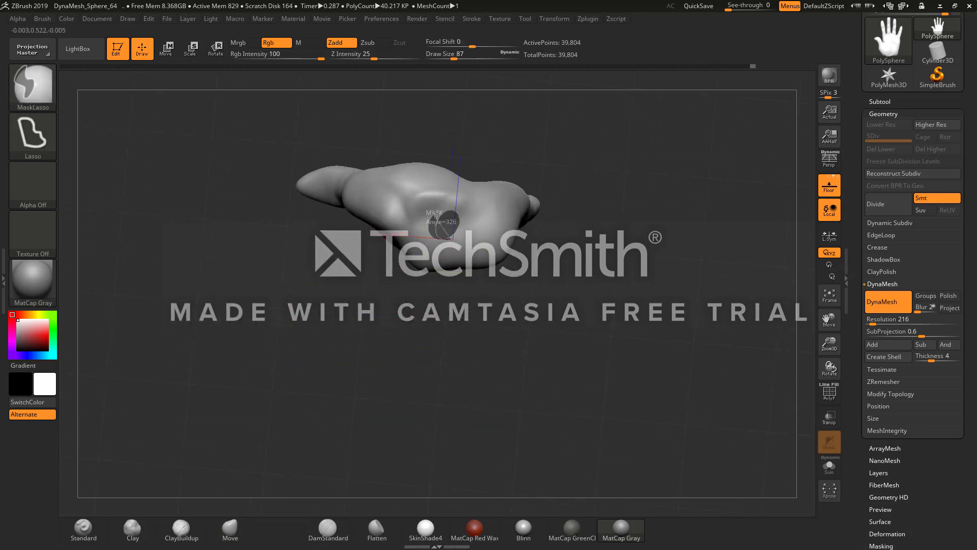
pyautogui.moveTo(492, 227)
pyautogui.keyDown('ctrl'); pyautogui.mouseDown()
pyautogui.moveTo(472, 254)
pyautogui.moveTo(416, 204)
pyautogui.mouseUp(); pyautogui.keyUp('ctrl')
pyautogui.moveTo(493, 250)
pyautogui.keyDown('ctrl'); pyautogui.mouseDown()
pyautogui.moveTo(407, 220)
pyautogui.moveTo(458, 224)
pyautogui.moveTo(411, 260)
pyautogui.moveTo(432, 249)
pyautogui.mouseUp(); pyautogui.keyUp('ctrl')
pyautogui.moveTo(479, 306)
pyautogui.mouseDown()
pyautogui.moveTo(461, 294)
pyautogui.moveTo(483, 216)
pyautogui.mouseUp()
pyautogui.keyDown('ctrl'); pyautogui.click(485, 220); pyautogui.keyUp('ctrl')
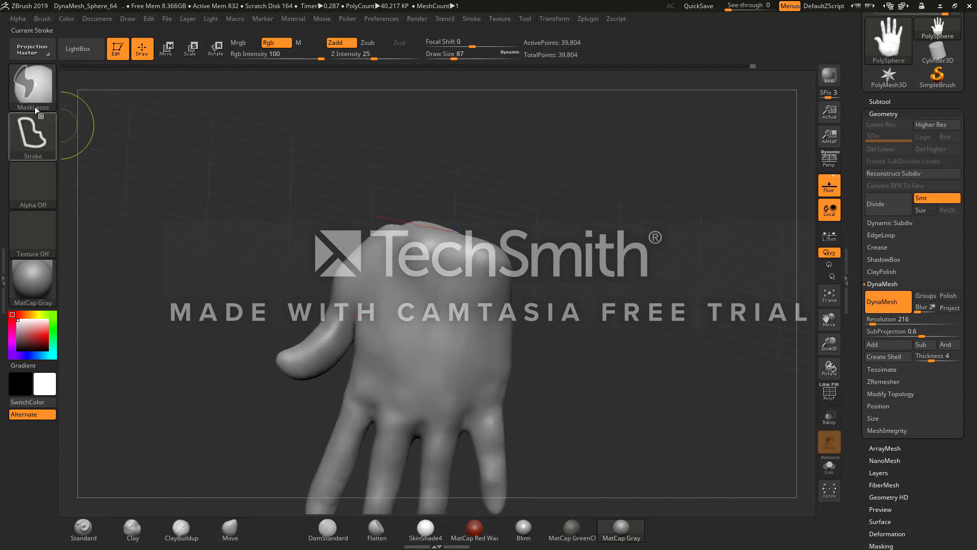
# Step: Paint a mask over the wrist end with the MaskPen brush and invert it to leave only that end unmasked
pyautogui.click(33, 84)
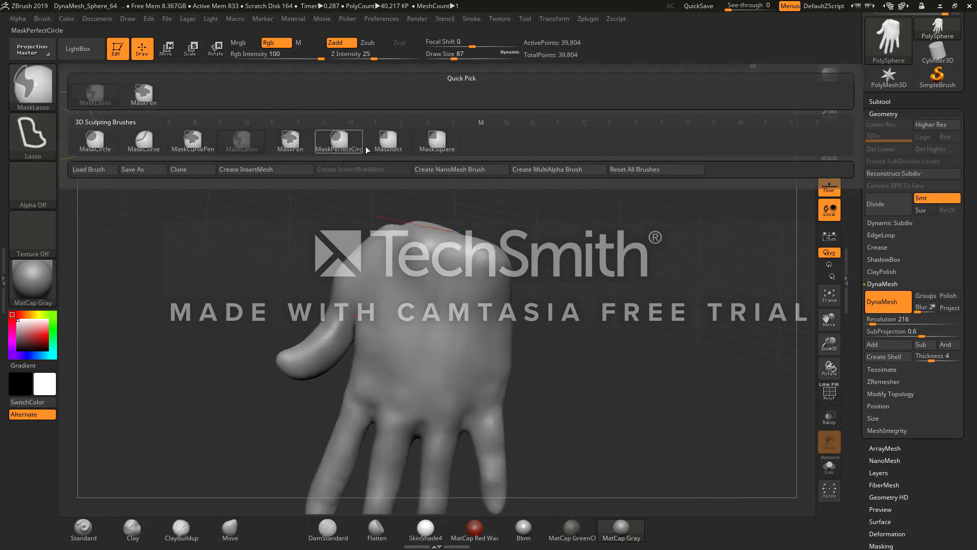
pyautogui.keyDown('ctrl'); pyautogui.click(206, 144); pyautogui.keyUp('ctrl')
pyautogui.moveTo(206, 151); pyautogui.dragTo(263, 269)
pyautogui.moveTo(300, 320); pyautogui.dragTo(301, 338)
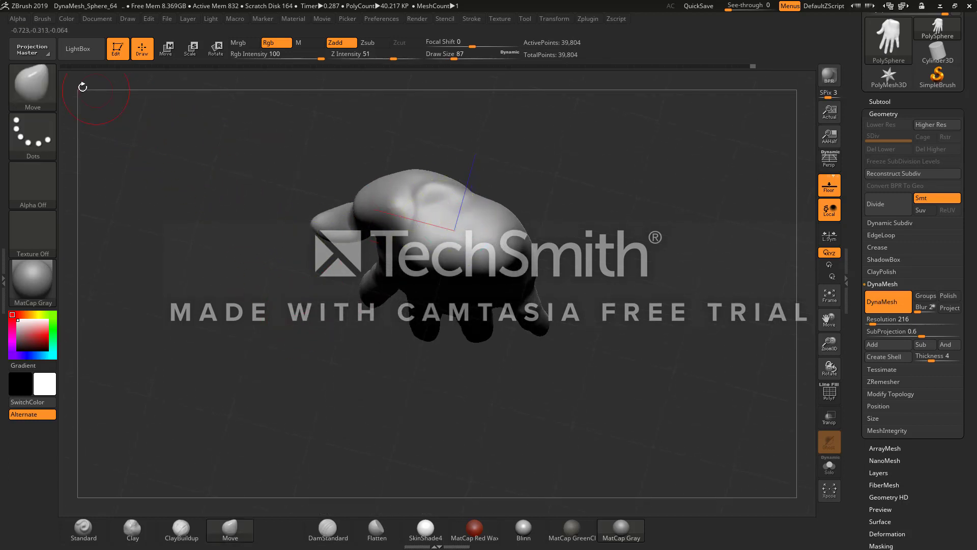
pyautogui.click(46, 95)
pyautogui.click(193, 95)
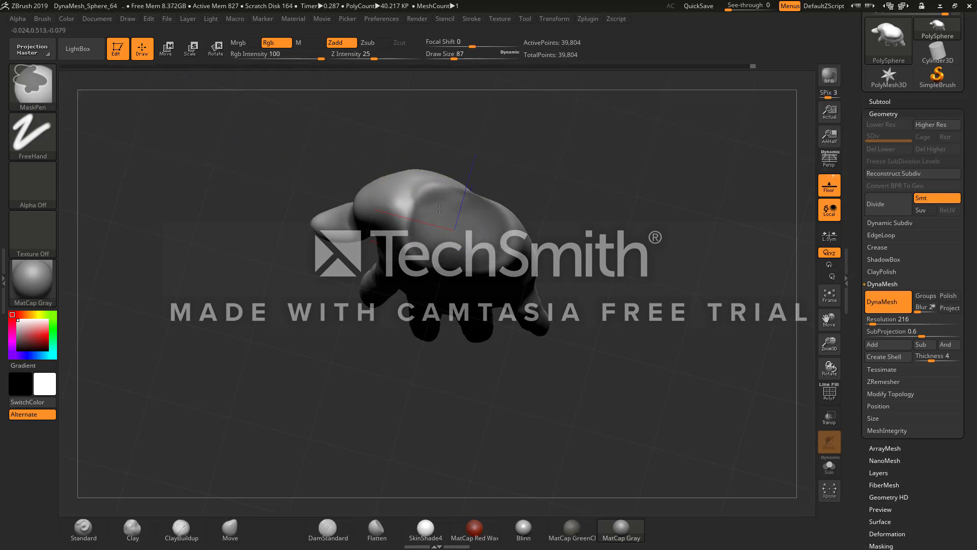
pyautogui.keyDown('ctrl'); pyautogui.click(445, 350); pyautogui.keyUp('ctrl')
pyautogui.moveTo(446, 350); pyautogui.dragTo(418, 232)
pyautogui.moveTo(297, 234)
pyautogui.mouseDown()
pyautogui.moveTo(279, 220)
pyautogui.moveTo(327, 277)
pyautogui.moveTo(339, 209)
pyautogui.mouseUp()
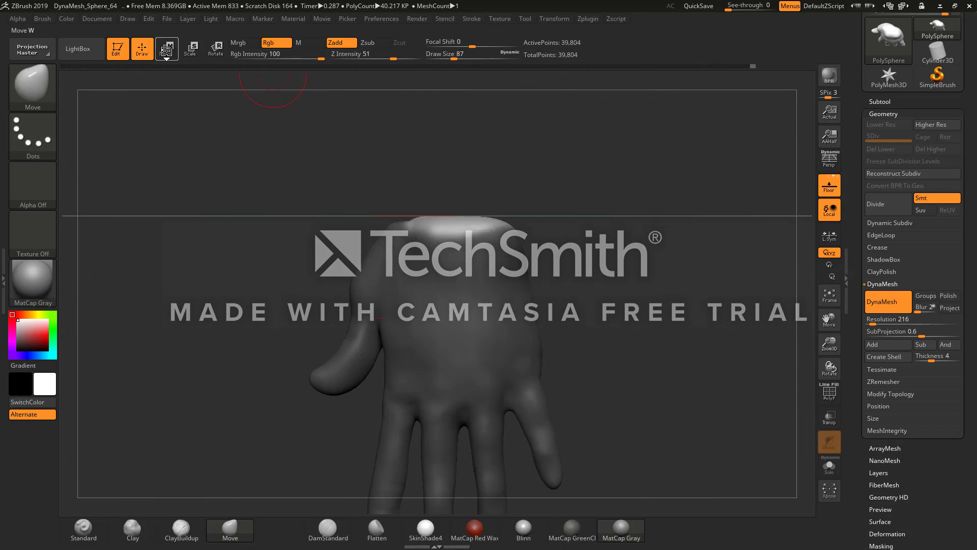
# Step: Pull the unmasked wrist end out into a forearm with the Move gizmo and tilt it slightly, undoing the extra sideways adjustment
pyautogui.click(167, 50)
pyautogui.moveTo(340, 415); pyautogui.dragTo(303, 197)
pyautogui.keyDown('alt'); pyautogui.moveTo(302, 197); pyautogui.dragTo(287, 291, button='right'); pyautogui.keyUp('alt')
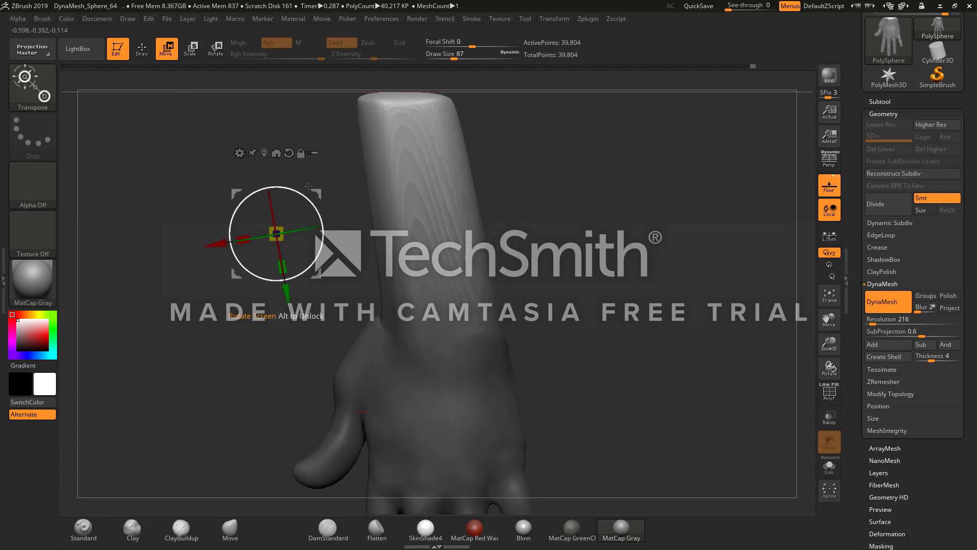
pyautogui.moveTo(307, 201); pyautogui.dragTo(310, 210)
pyautogui.moveTo(216, 233); pyautogui.dragTo(236, 232)
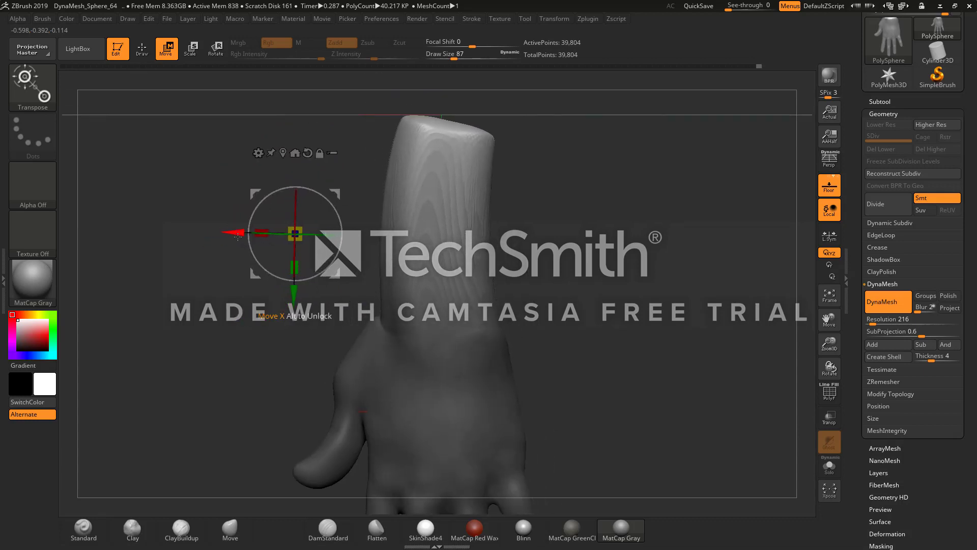
pyautogui.hotkey('ctrl', 'z')
pyautogui.hotkey('ctrl', 'z')
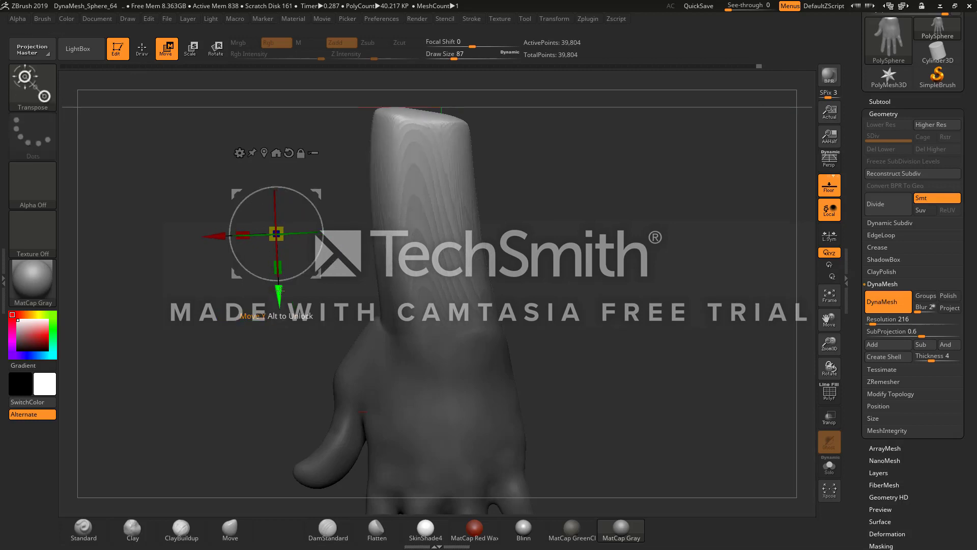
# Step: Clear the mask and rebuild the hand and forearm mesh with DynaMesh at resolution 216
pyautogui.click(237, 532)
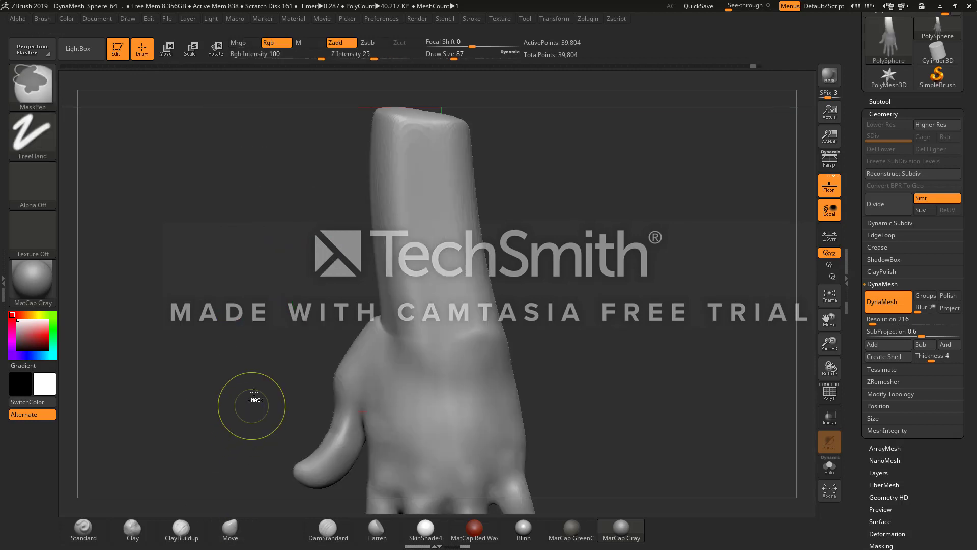
pyautogui.press('shift')
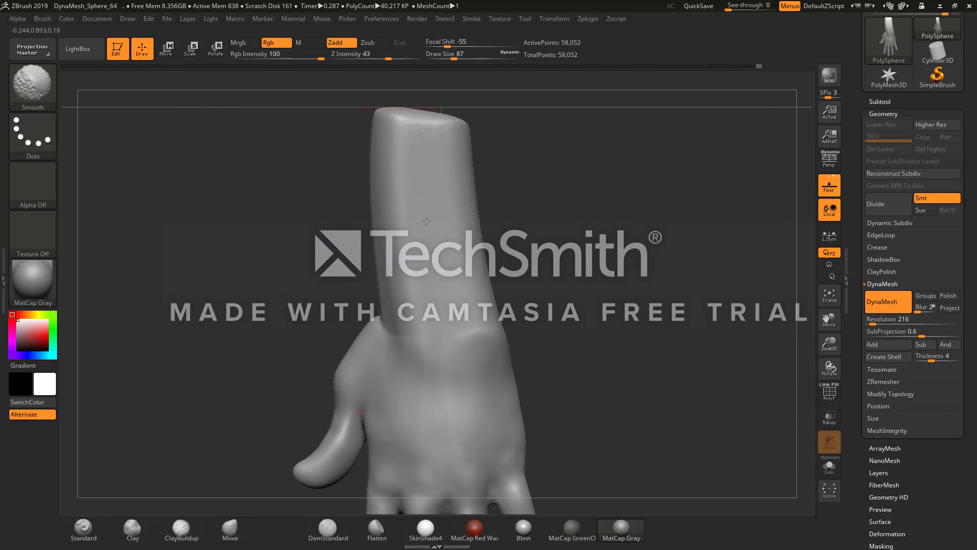
# Step: Smooth the surface of the new forearm and select the ClayBuildup brush
pyautogui.moveTo(357, 259); pyautogui.dragTo(467, 295)
pyautogui.press('shift')
pyautogui.click(181, 529)
pyautogui.moveTo(608, 291); pyautogui.dragTo(535, 287)
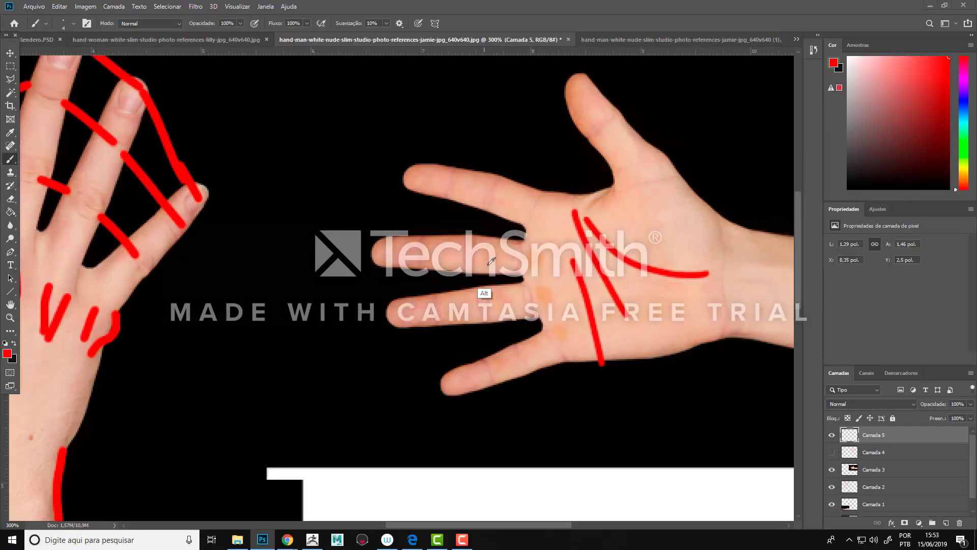
# Step: Switch to Chrome and examine the Greek sculpture hand images, including the Statue of Saint Peter detail
pyautogui.hotkey('alt', 'Tab')
pyautogui.hotkey('alt', 'Tab')
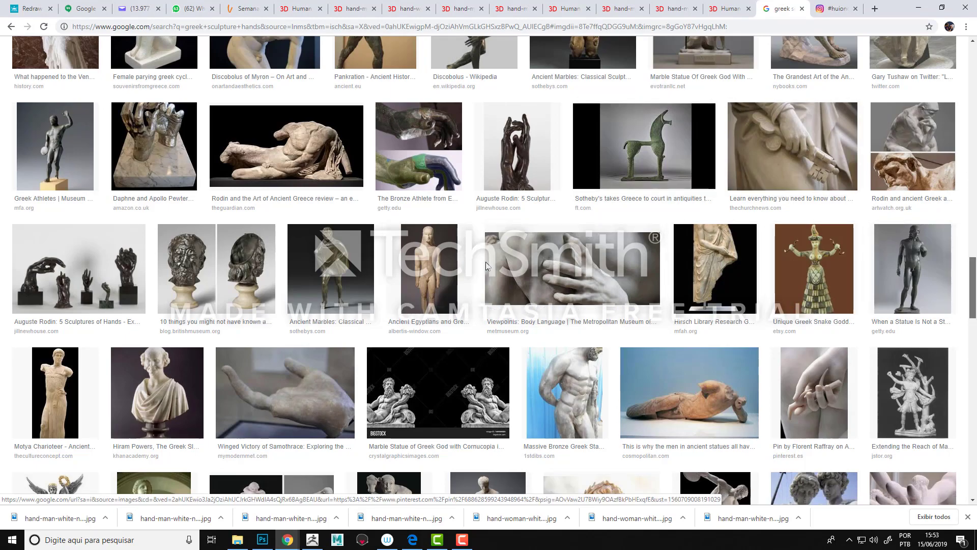
pyautogui.scroll(15, 485, 261)
pyautogui.scroll(6, 486, 265)
pyautogui.scroll(5, 486, 265)
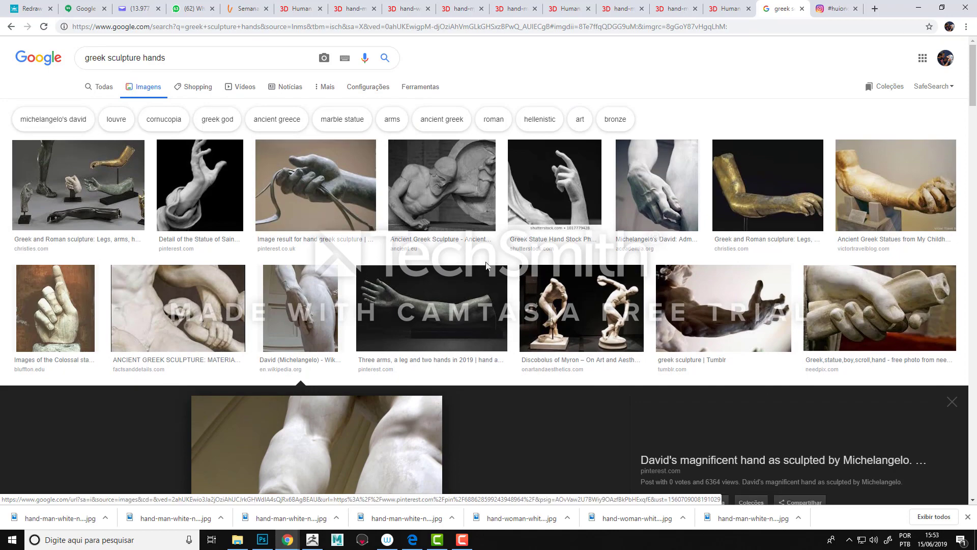
pyautogui.click(200, 185)
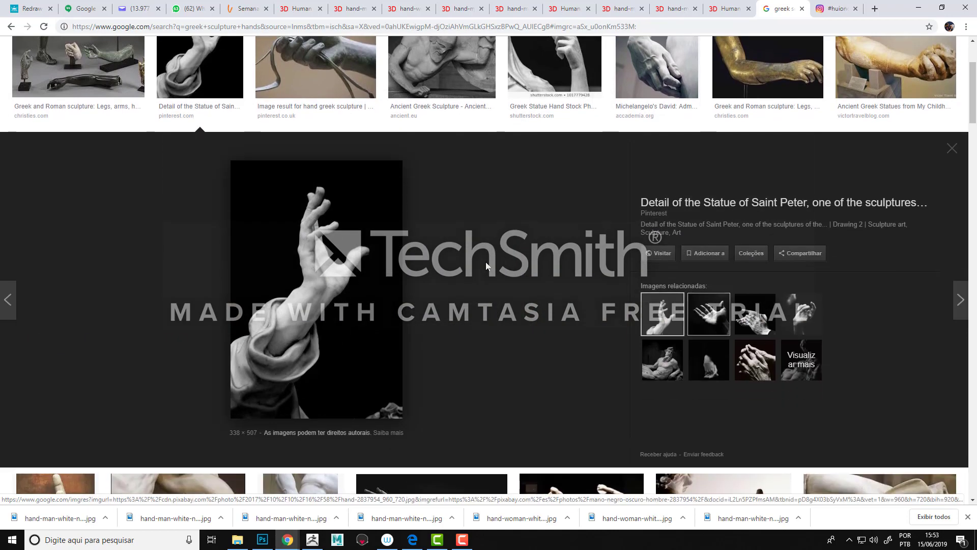
pyautogui.click(952, 148)
pyautogui.press('Escape')
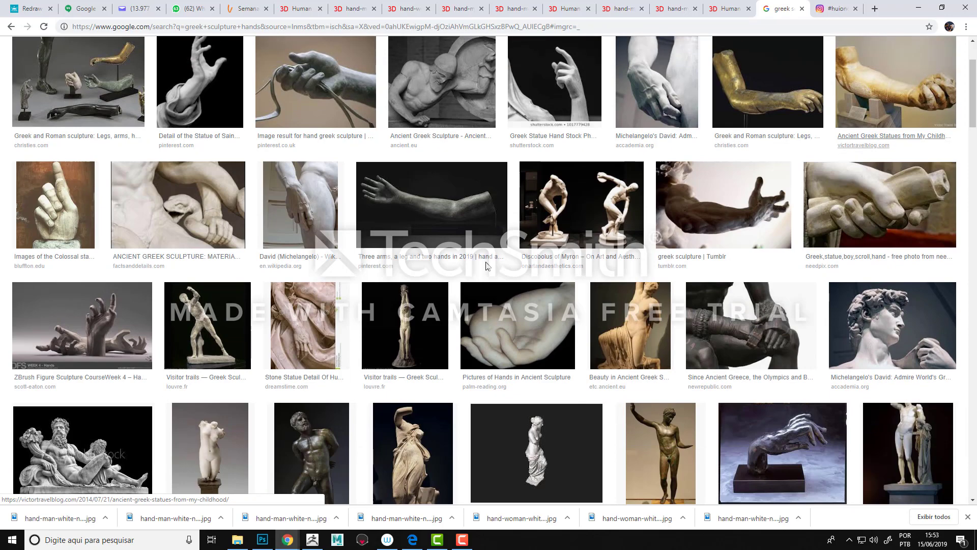
pyautogui.scroll(3, 486, 265)
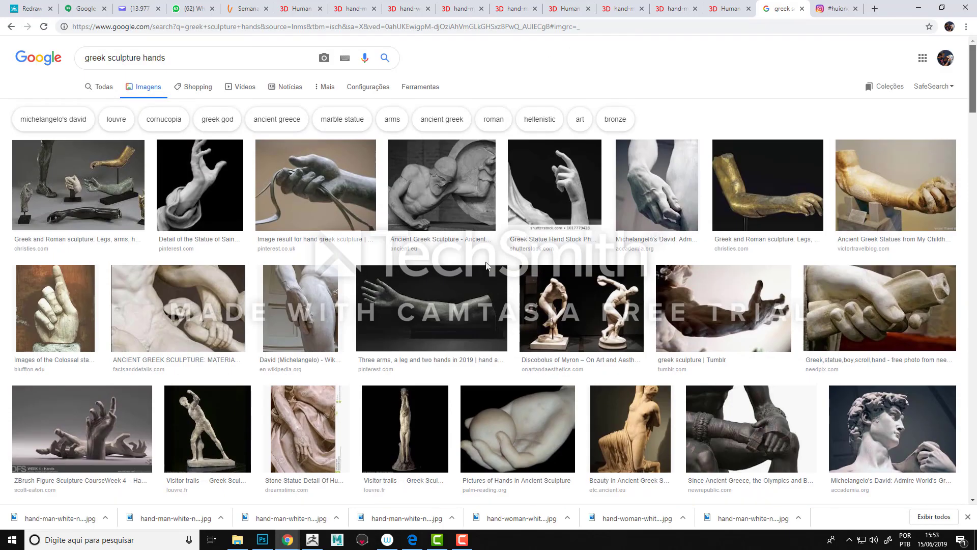
# Step: Examine the hand and arm reference photos from several angles and compare the back-of-hand wrist photo with the sculpt
pyautogui.hotkey('ctrl', 'pageup')
pyautogui.hotkey('ctrl', 'pageup')
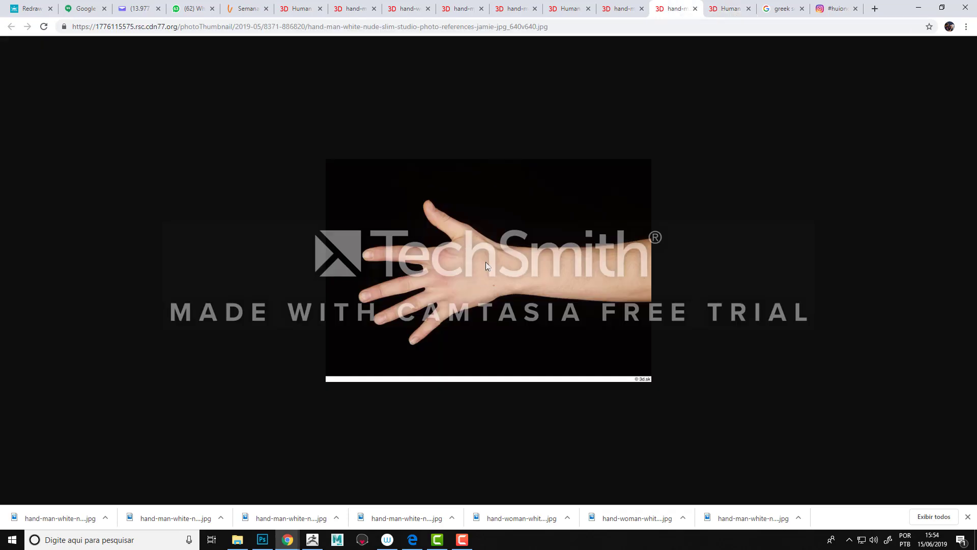
pyautogui.hotkey('ctrl', 'pageup')
pyautogui.hotkey('ctrl', 'pageup')
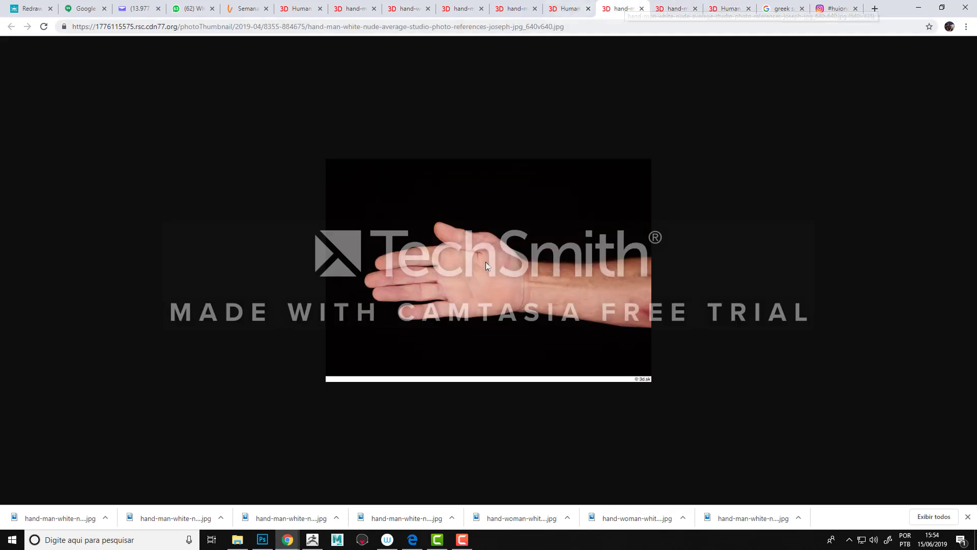
pyautogui.hotkey('ctrl', 'pageup')
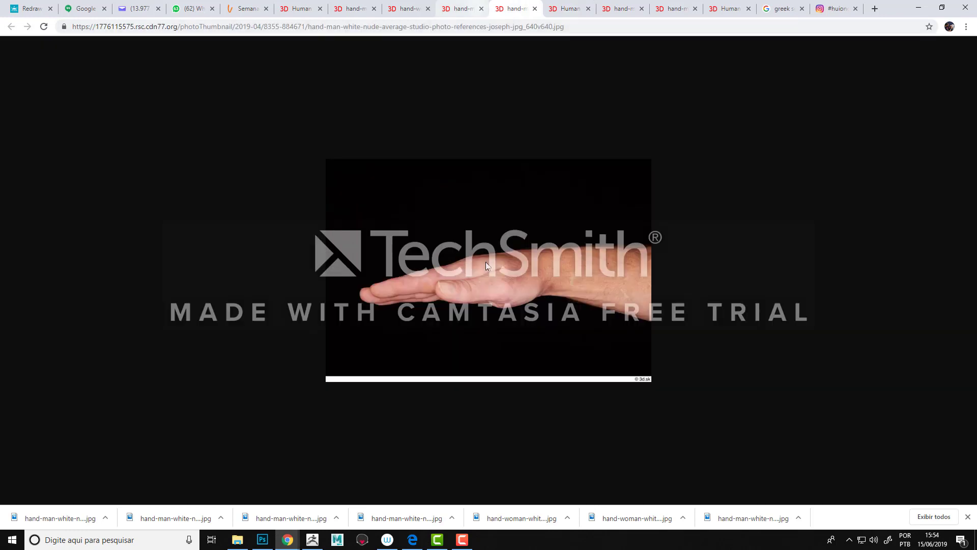
pyautogui.hotkey('ctrl', 'pageup')
pyautogui.hotkey('ctrl', 'pageup')
pyautogui.hotkey('ctrl', 'pageup')
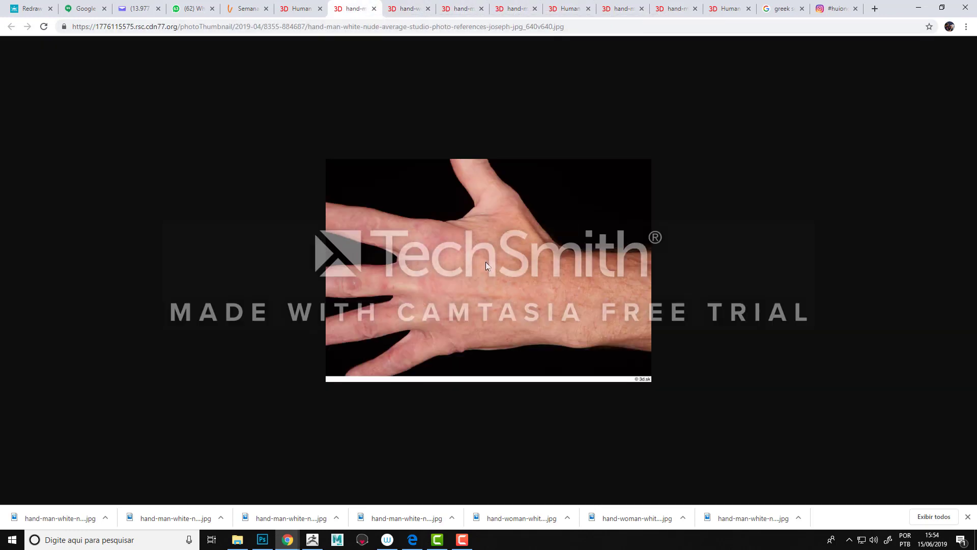
pyautogui.hotkey('alt', 'Tab')
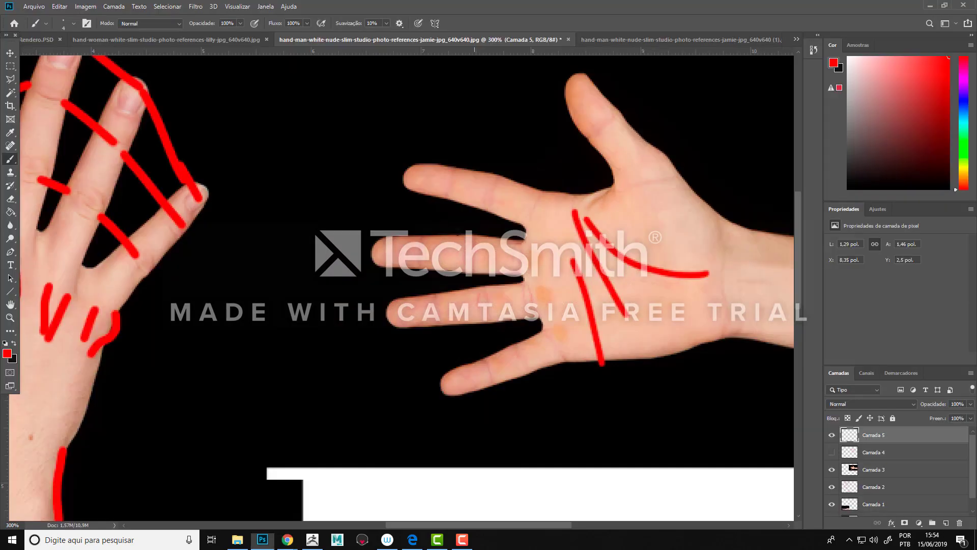
pyautogui.hotkey('alt', 'Tab')
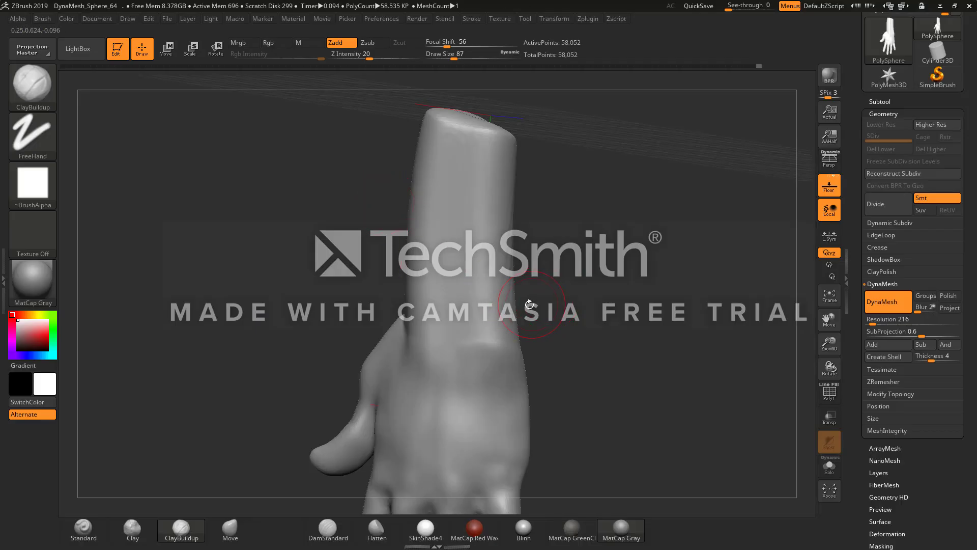
pyautogui.hotkey('alt', 'Tab')
pyautogui.hotkey('alt', 'Tab')
pyautogui.hotkey('alt', 'Tab')
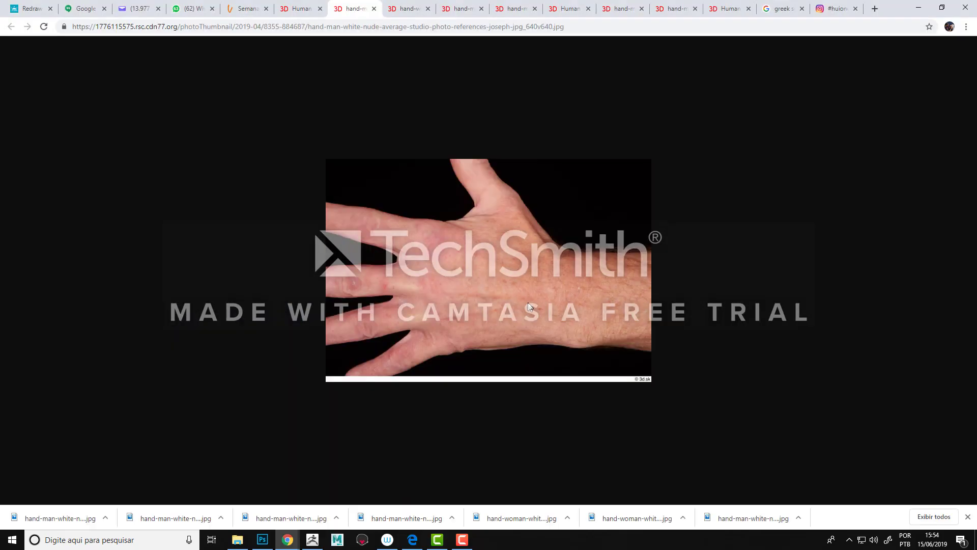
pyautogui.hotkey('alt', 'Tab')
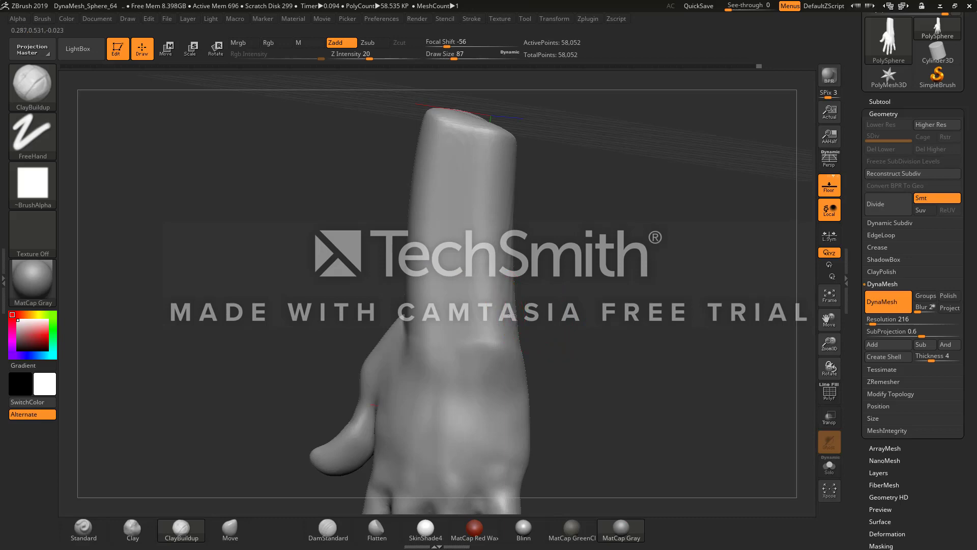
# Step: Build up the ulna bump on the little-finger side of the wrist with ClayBuildup, extend it along the forearm and smooth it
pyautogui.moveTo(531, 302); pyautogui.dragTo(507, 312)
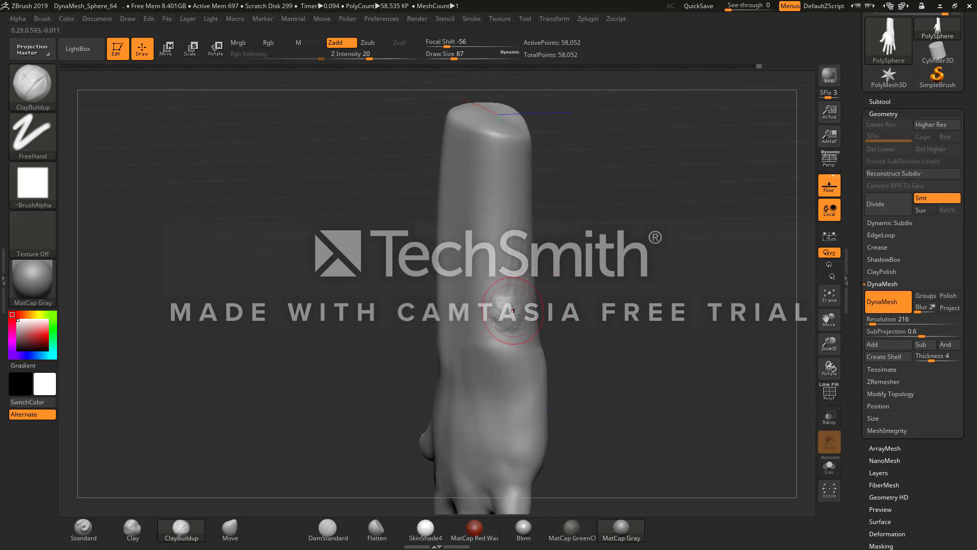
pyautogui.hotkey('alt', 'Tab')
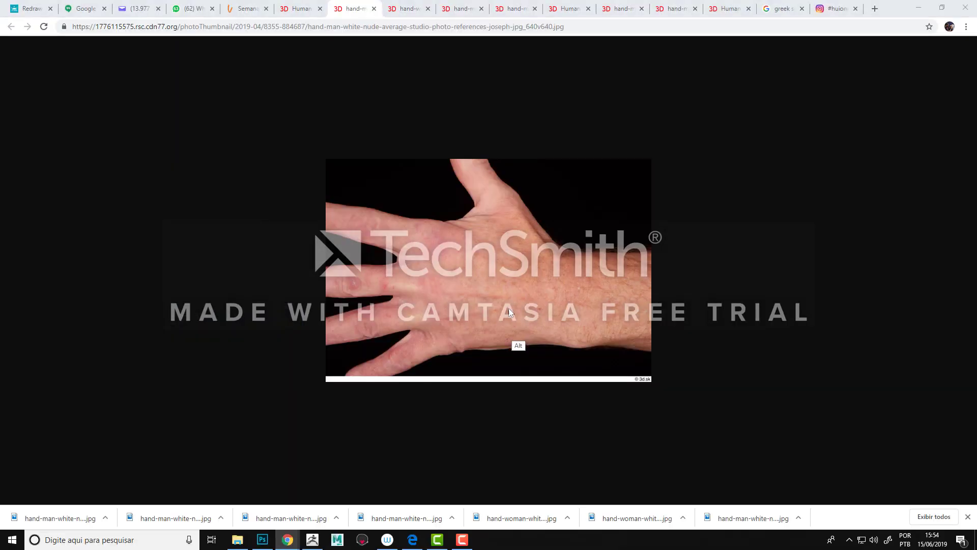
pyautogui.hotkey('alt', 'Tab')
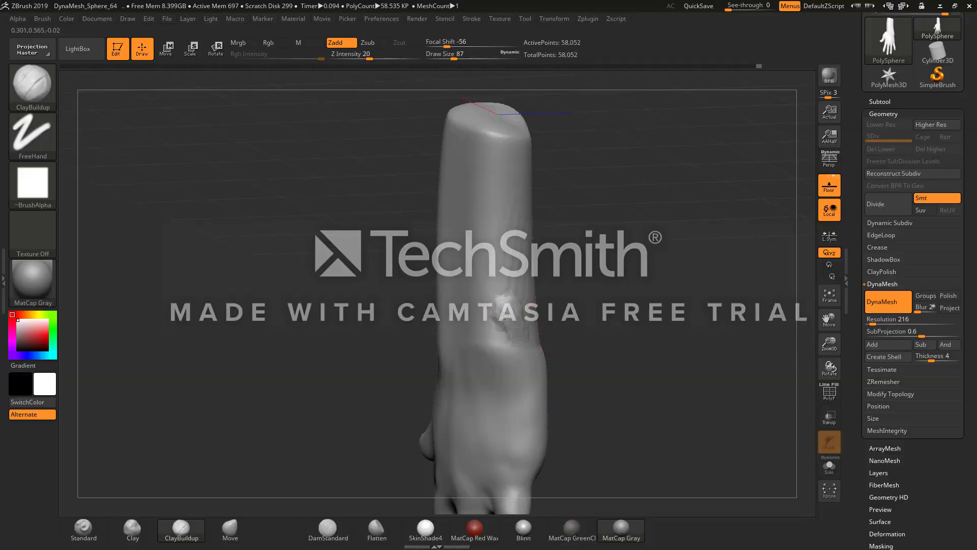
pyautogui.moveTo(506, 274); pyautogui.dragTo(506, 265)
pyautogui.keyDown('shift'); pyautogui.moveTo(499, 176); pyautogui.dragTo(497, 220); pyautogui.keyUp('shift')
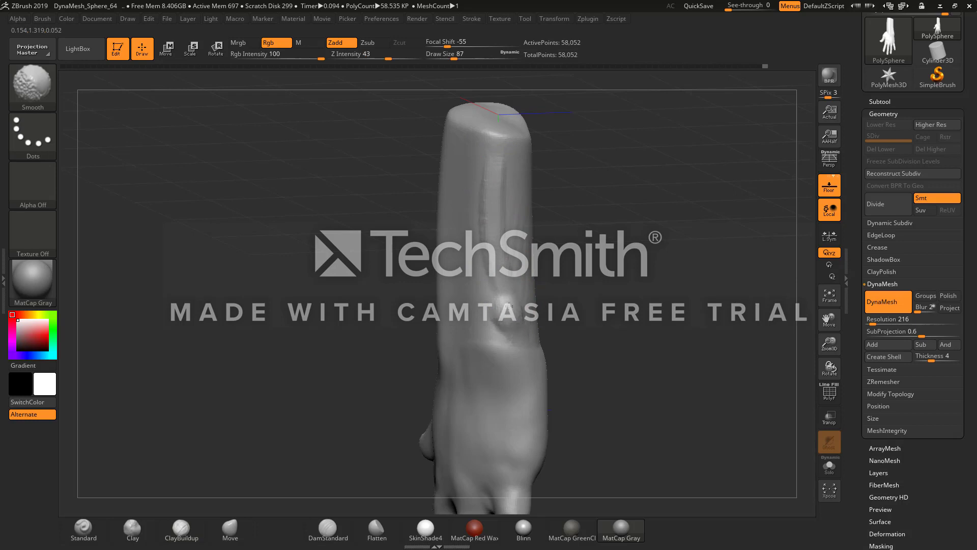
pyautogui.keyDown('shift'); pyautogui.moveTo(514, 327); pyautogui.dragTo(532, 304, button='right'); pyautogui.keyUp('shift')
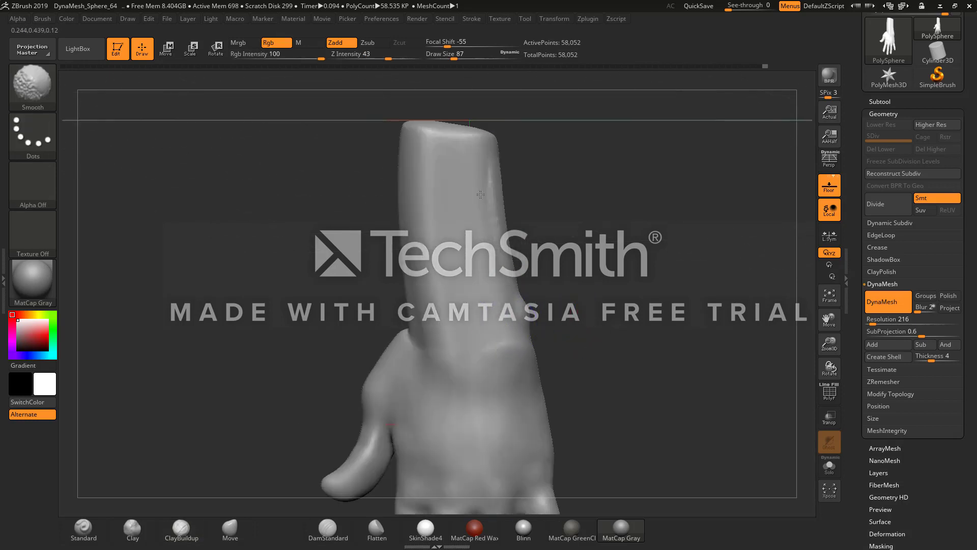
# Step: Add and smooth more ClayBuildup volume along the little-finger side of the forearm, comparing the silhouette with the back-of-hand photo
pyautogui.moveTo(492, 232)
pyautogui.mouseDown(button='right')
pyautogui.moveTo(529, 255)
pyautogui.moveTo(546, 281)
pyautogui.mouseUp(button='right')
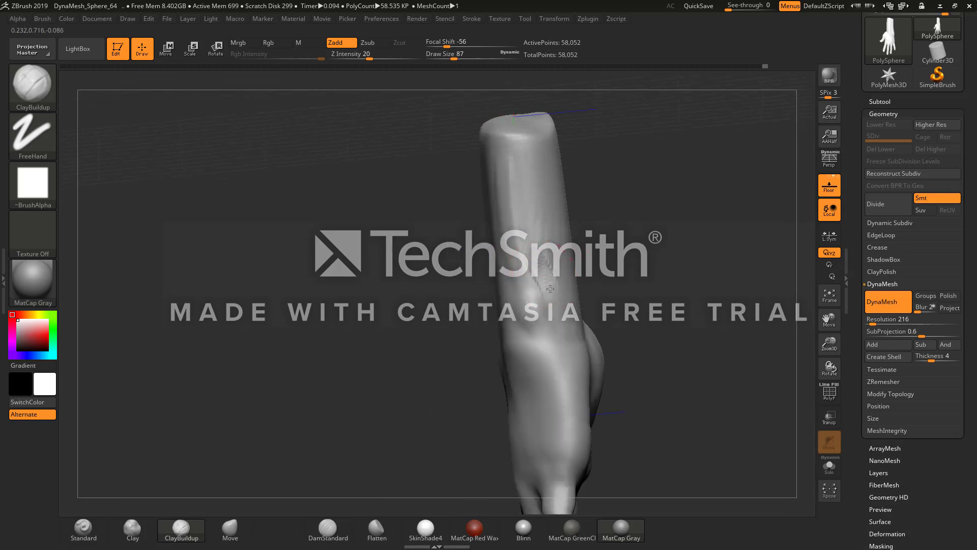
pyautogui.press('shift')
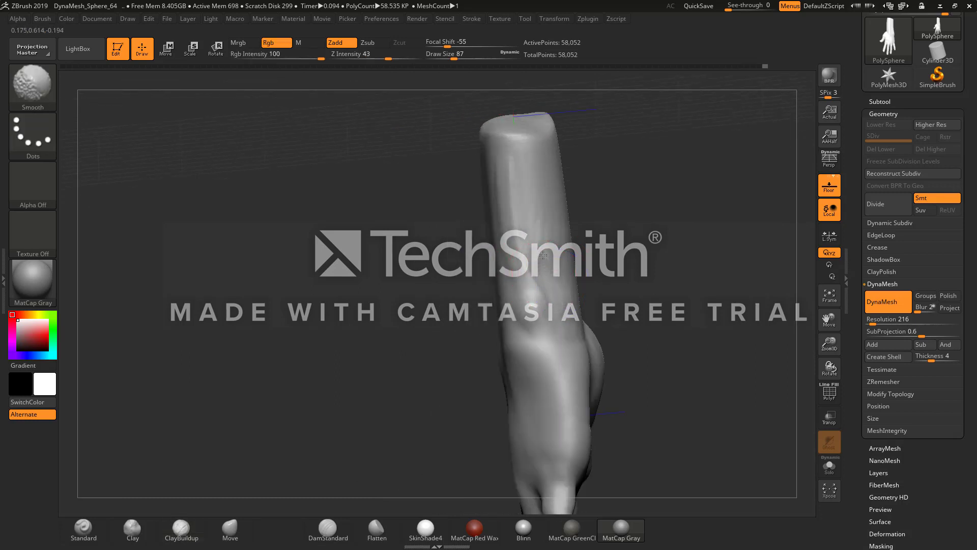
pyautogui.moveTo(539, 232)
pyautogui.mouseDown(button='right')
pyautogui.moveTo(637, 275)
pyautogui.moveTo(560, 226)
pyautogui.moveTo(551, 249)
pyautogui.mouseUp(button='right')
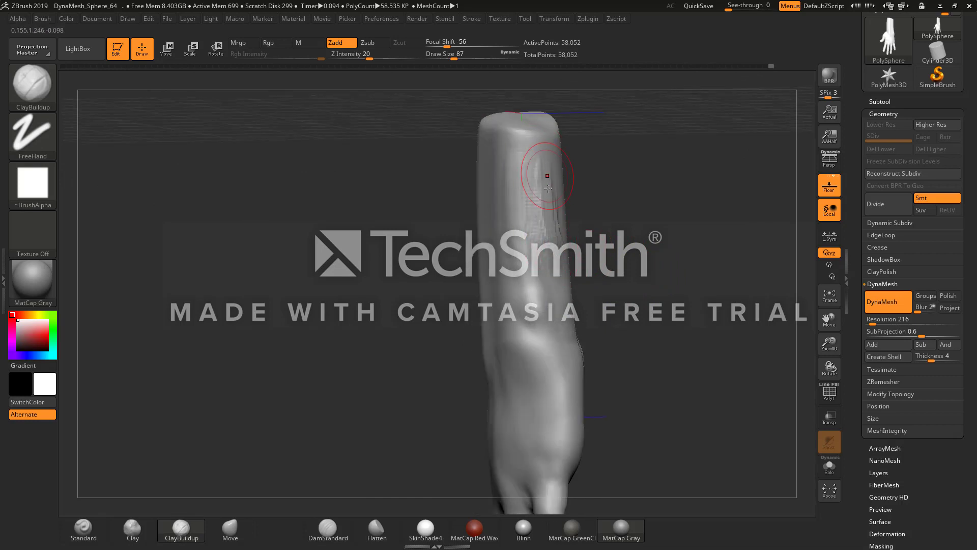
pyautogui.press('shift')
pyautogui.keyDown('shift'); pyautogui.moveTo(581, 234); pyautogui.dragTo(629, 251, button='right'); pyautogui.keyUp('shift')
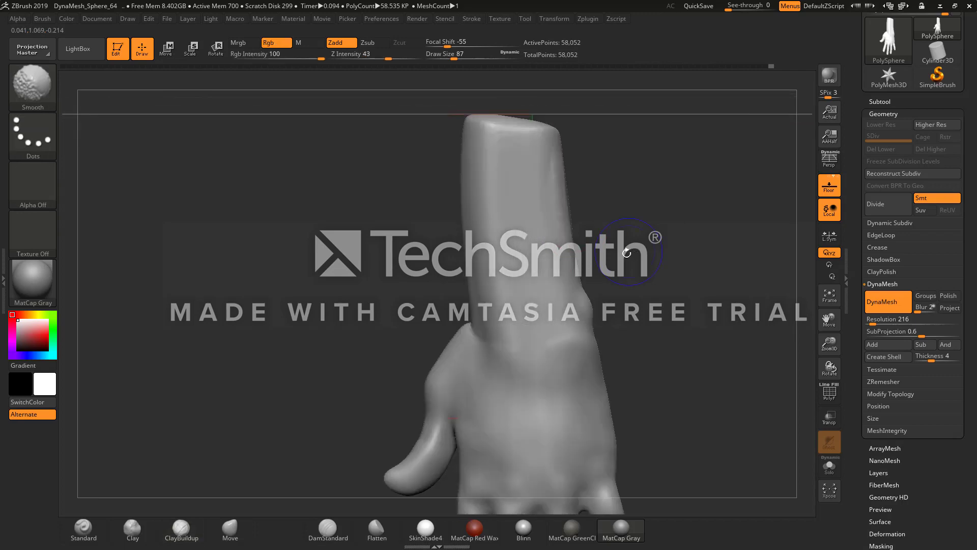
pyautogui.hotkey('alt', 'Tab')
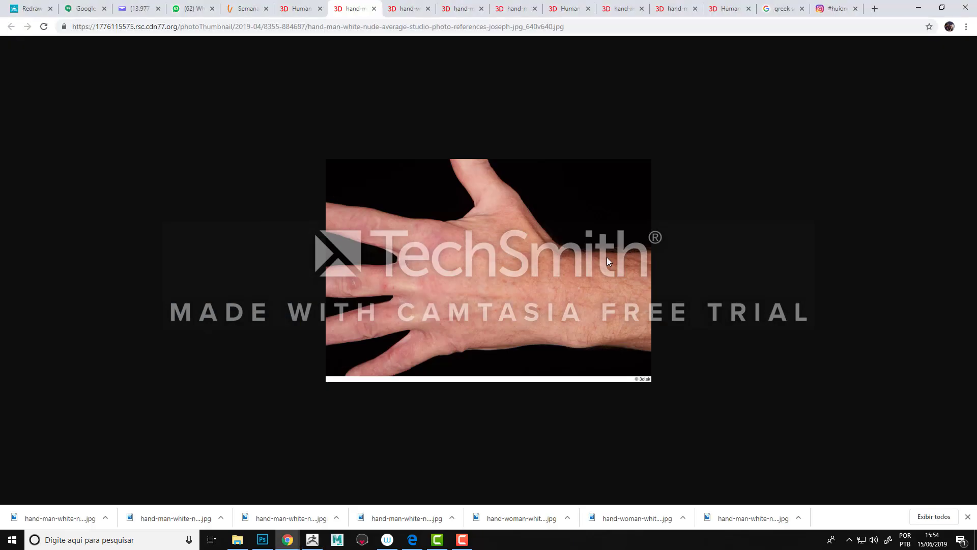
pyautogui.hotkey('alt', 'Tab')
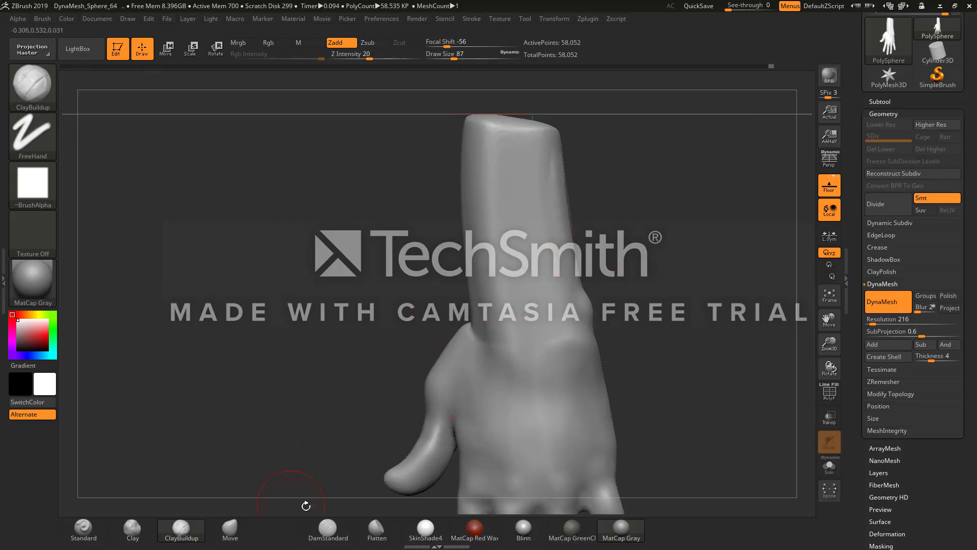
# Step: Pull the forearm's little-finger-side edge outward near its cut end with the Move brush at draw size 132
pyautogui.click(328, 529)
pyautogui.moveTo(305, 430); pyautogui.dragTo(317, 424)
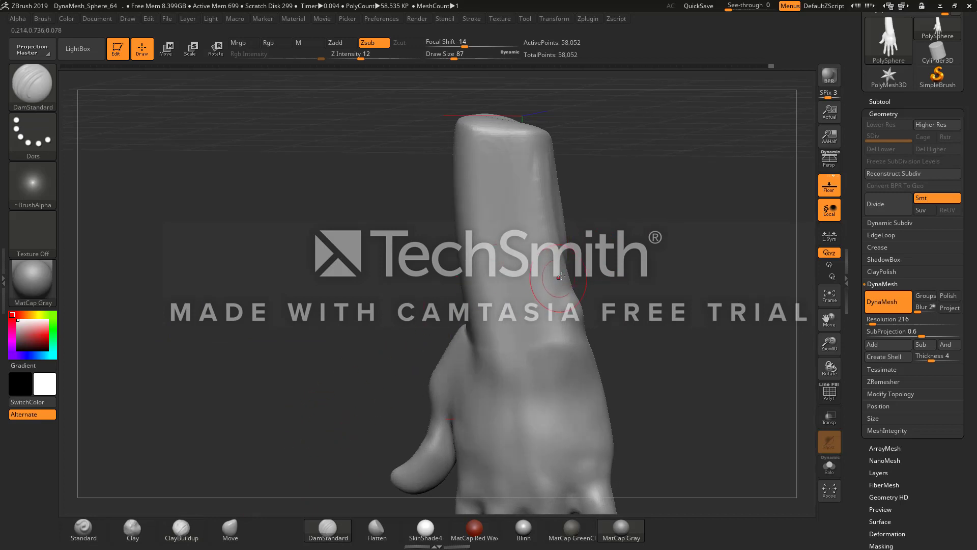
pyautogui.click(230, 529)
pyautogui.moveTo(446, 62); pyautogui.dragTo(460, 60)
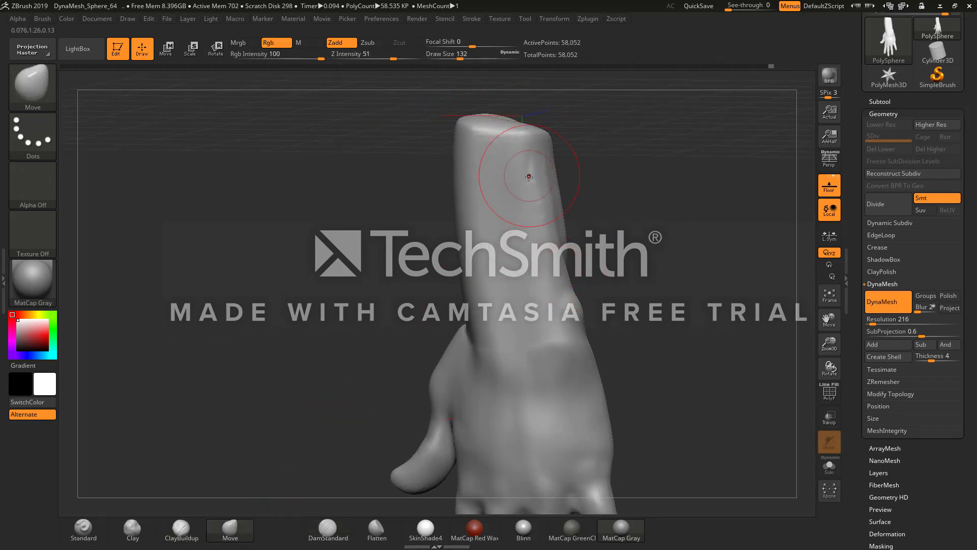
pyautogui.moveTo(600, 249); pyautogui.dragTo(560, 268)
pyautogui.moveTo(559, 269); pyautogui.dragTo(534, 184, button='right')
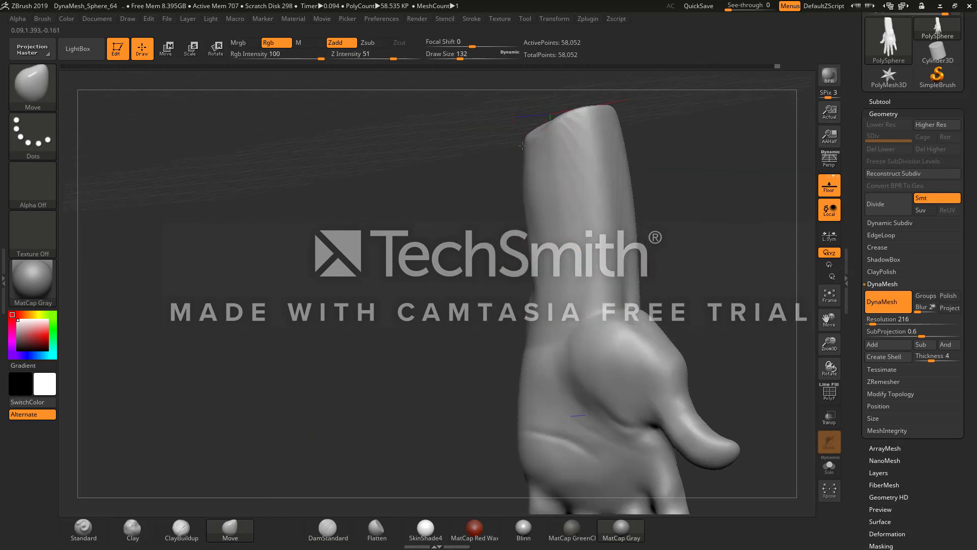
pyautogui.moveTo(527, 149); pyautogui.dragTo(532, 210)
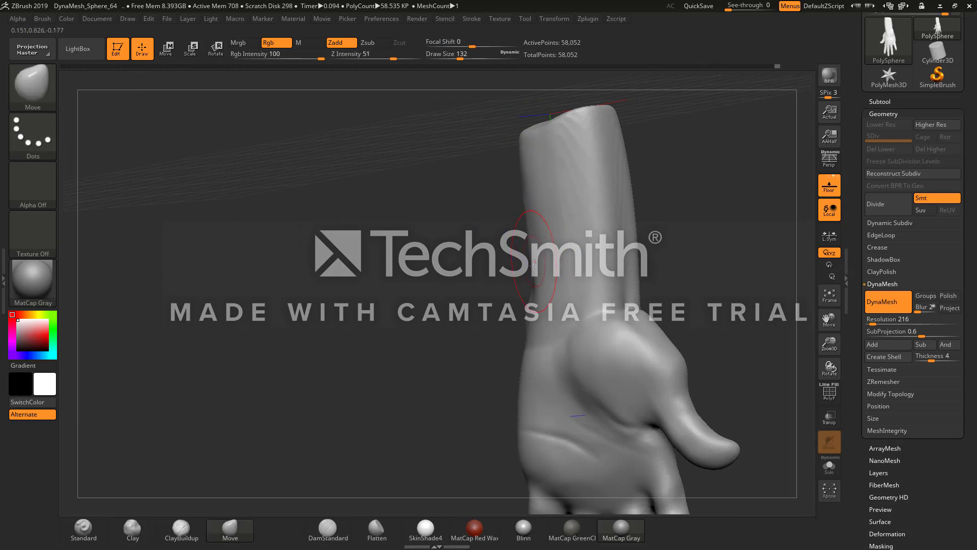
# Step: Widen the forearm toward its cut end in side view using the Move brush at draw size 318 and Z intensity 18
pyautogui.moveTo(478, 260); pyautogui.dragTo(513, 257, button='right')
pyautogui.moveTo(460, 55); pyautogui.dragTo(478, 54)
pyautogui.moveTo(393, 58); pyautogui.dragTo(367, 58)
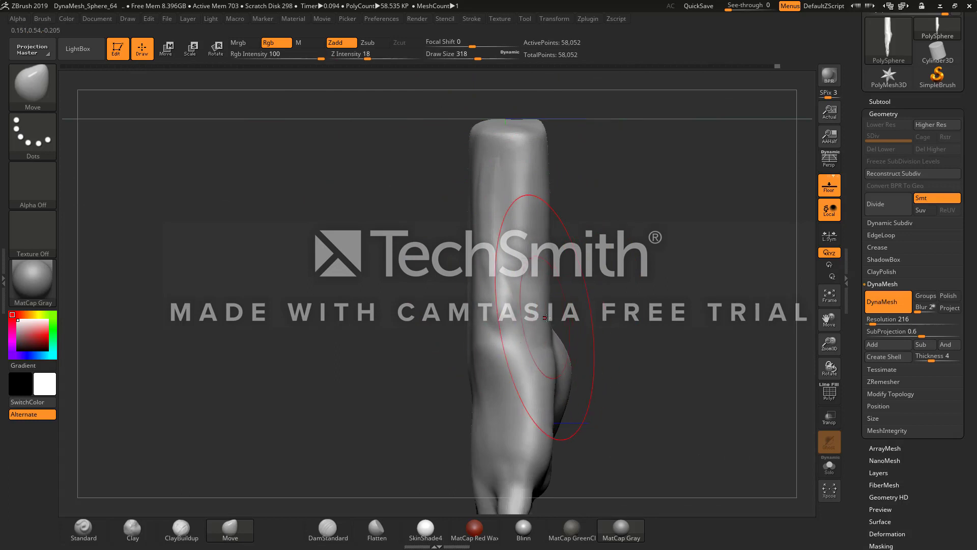
pyautogui.moveTo(544, 317); pyautogui.dragTo(539, 314)
pyautogui.moveTo(542, 187); pyautogui.dragTo(554, 178)
pyautogui.moveTo(557, 144)
pyautogui.mouseDown()
pyautogui.moveTo(559, 124)
pyautogui.moveTo(461, 101)
pyautogui.mouseUp()
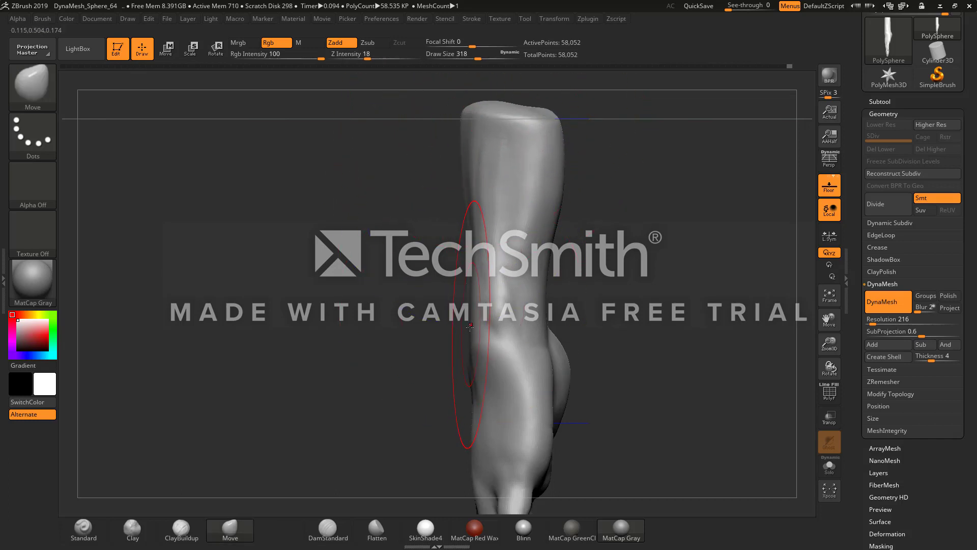
pyautogui.moveTo(430, 325); pyautogui.dragTo(460, 338)
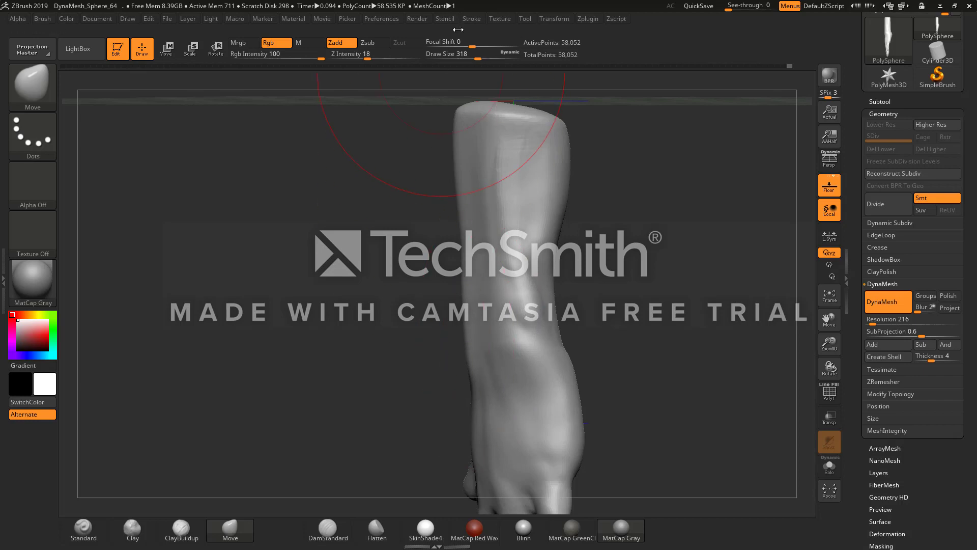
# Step: Refine the side profile of the wrist and back of the hand using the Move brush at draw sizes 154 to 257
pyautogui.moveTo(478, 58); pyautogui.dragTo(462, 58)
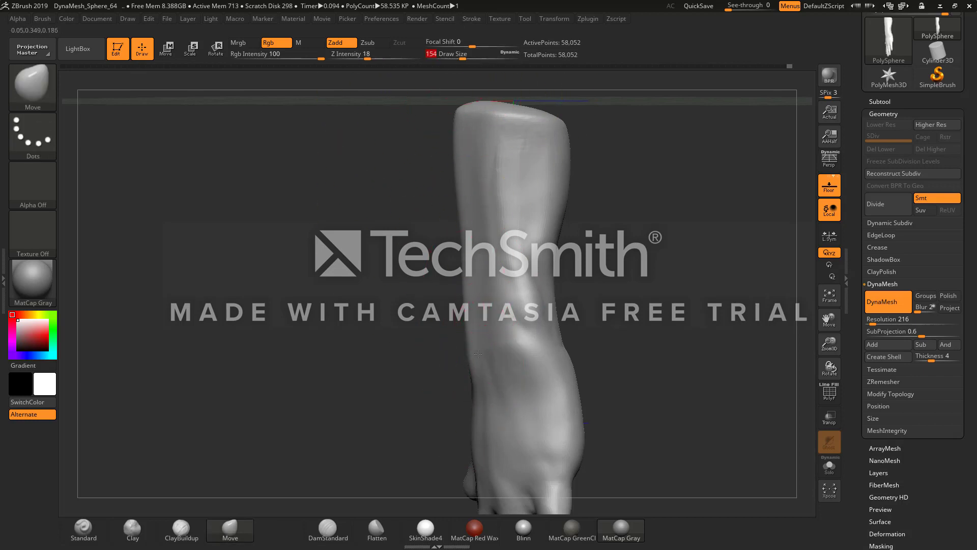
pyautogui.moveTo(451, 333); pyautogui.dragTo(483, 345)
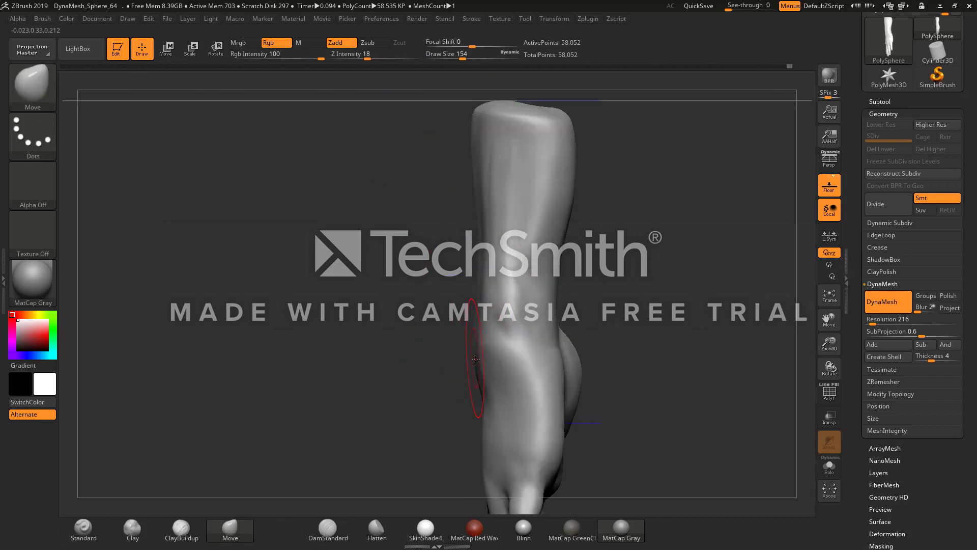
pyautogui.moveTo(447, 294)
pyautogui.mouseDown()
pyautogui.moveTo(436, 279)
pyautogui.moveTo(440, 261)
pyautogui.mouseUp()
pyautogui.press('shift')
pyautogui.keyDown('shift'); pyautogui.moveTo(432, 157); pyautogui.dragTo(433, 142); pyautogui.keyUp('shift')
pyautogui.click(466, 55)
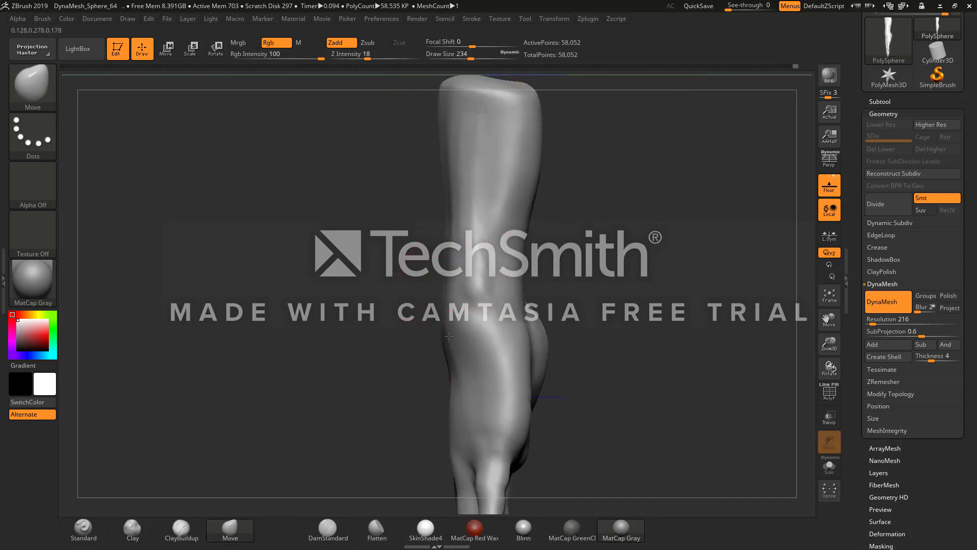
pyautogui.moveTo(471, 58); pyautogui.dragTo(472, 58)
pyautogui.moveTo(402, 236); pyautogui.dragTo(424, 252)
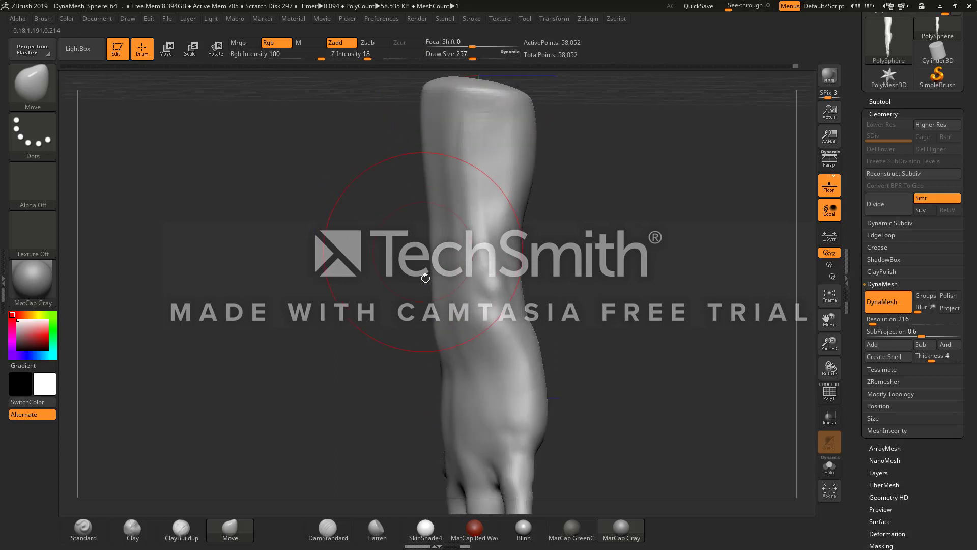
pyautogui.moveTo(428, 346); pyautogui.dragTo(420, 327)
pyautogui.moveTo(383, 272); pyautogui.dragTo(404, 265)
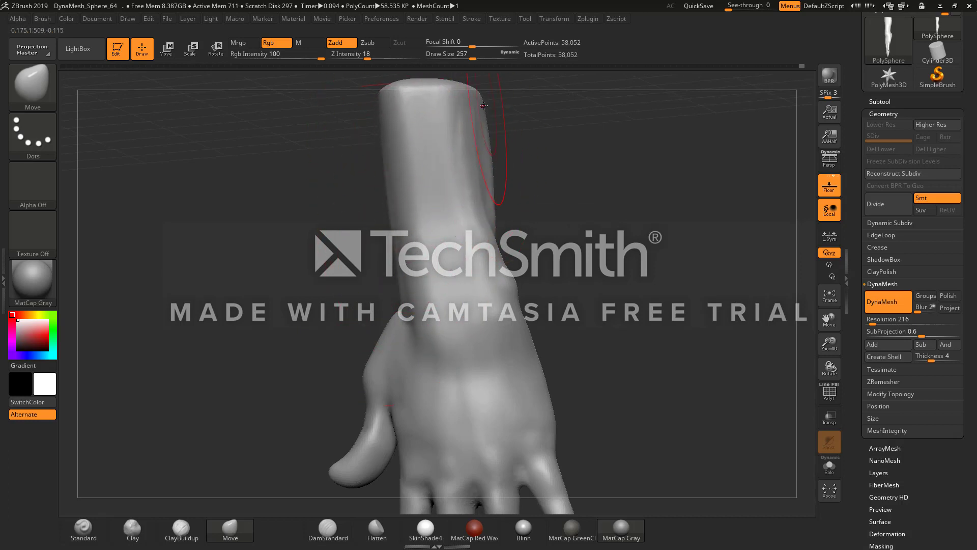
# Step: Adjust the little-finger-side outline of the wrist and forearm with the Move brush, using draw size 112 at the wrist and 338 near the cut end
pyautogui.moveTo(541, 183)
pyautogui.mouseDown()
pyautogui.moveTo(538, 203)
pyautogui.moveTo(510, 103)
pyautogui.mouseUp()
pyautogui.moveTo(487, 55); pyautogui.dragTo(472, 55)
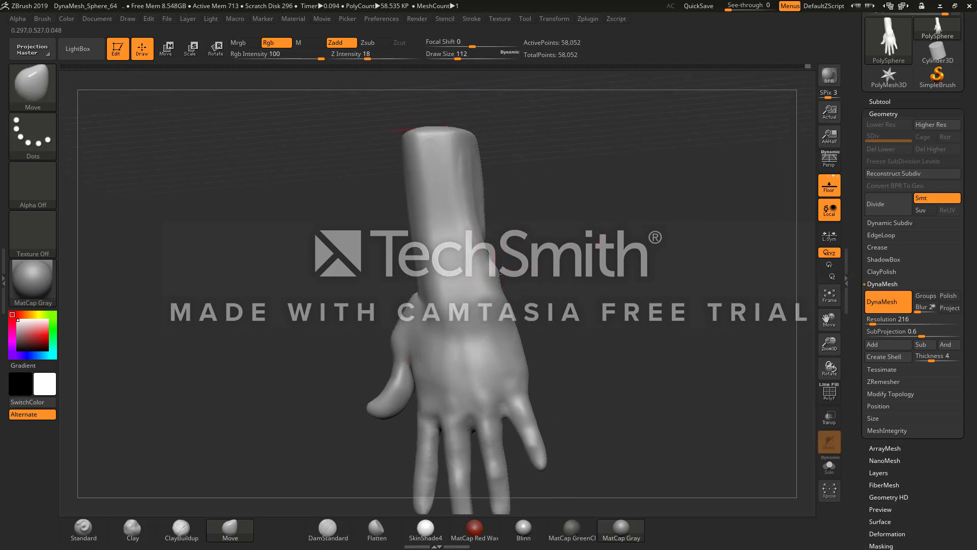
pyautogui.moveTo(514, 265)
pyautogui.mouseDown()
pyautogui.moveTo(451, 270)
pyautogui.moveTo(521, 252)
pyautogui.mouseUp()
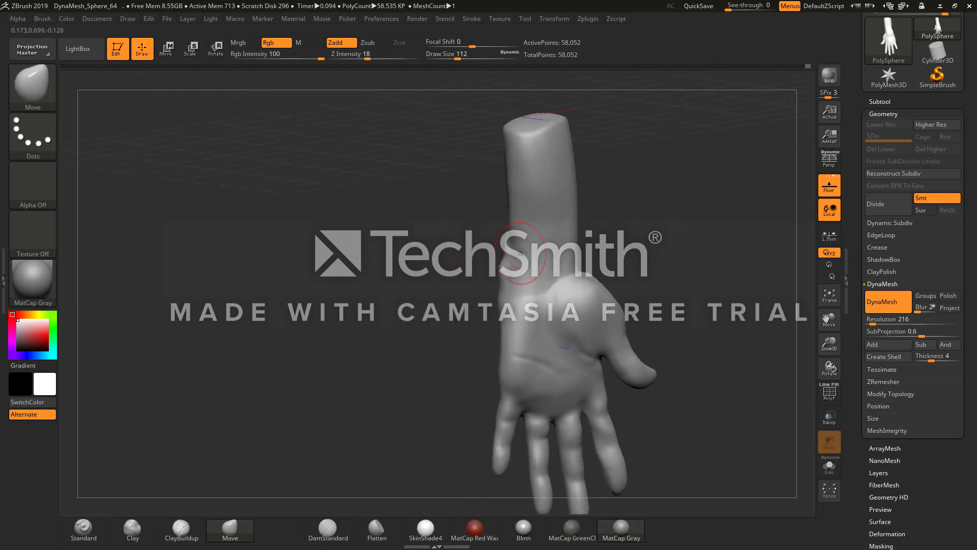
pyautogui.click(479, 55)
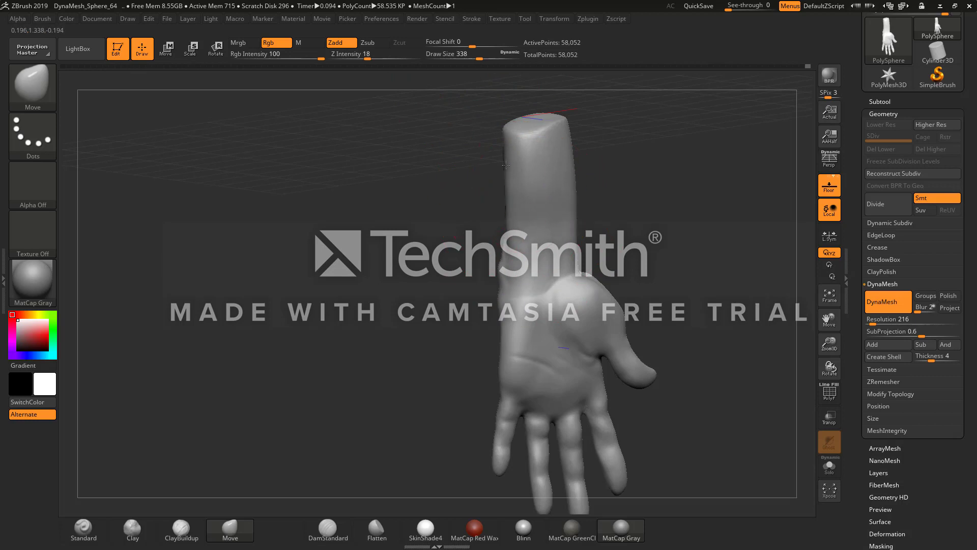
pyautogui.moveTo(496, 129); pyautogui.dragTo(495, 120)
pyautogui.press('shift')
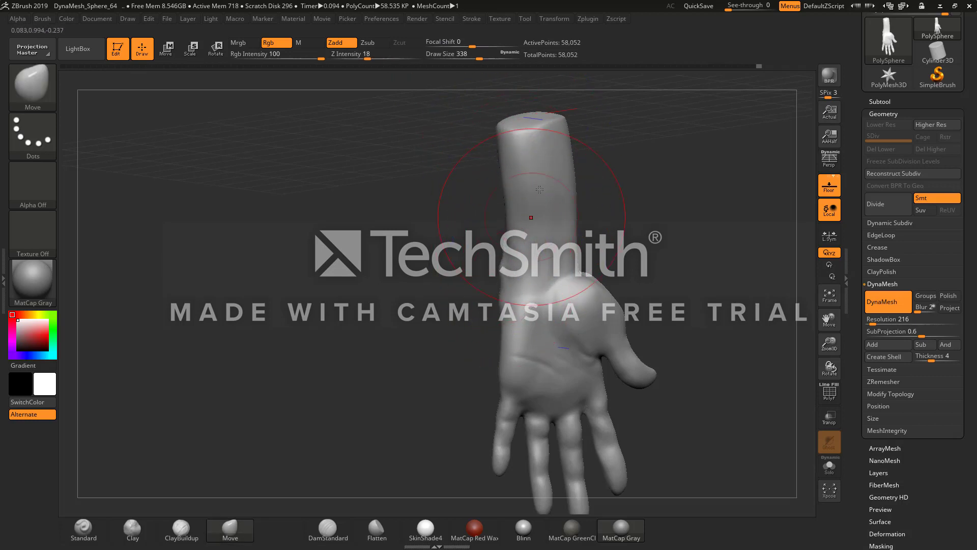
pyautogui.moveTo(579, 128)
pyautogui.mouseDown()
pyautogui.moveTo(580, 184)
pyautogui.moveTo(593, 182)
pyautogui.moveTo(572, 205)
pyautogui.mouseUp()
pyautogui.keyDown('shift'); pyautogui.moveTo(605, 170); pyautogui.dragTo(602, 196); pyautogui.keyUp('shift')
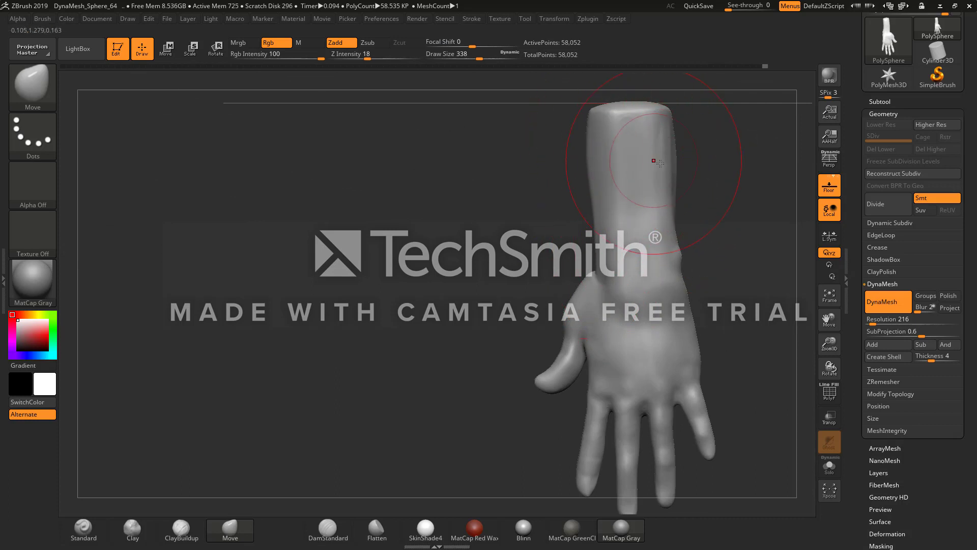
# Step: Reshape the back-of-hand profile toward the knuckles in side view with the Move brush, reducing its draw size to 228
pyautogui.moveTo(679, 206); pyautogui.dragTo(652, 197)
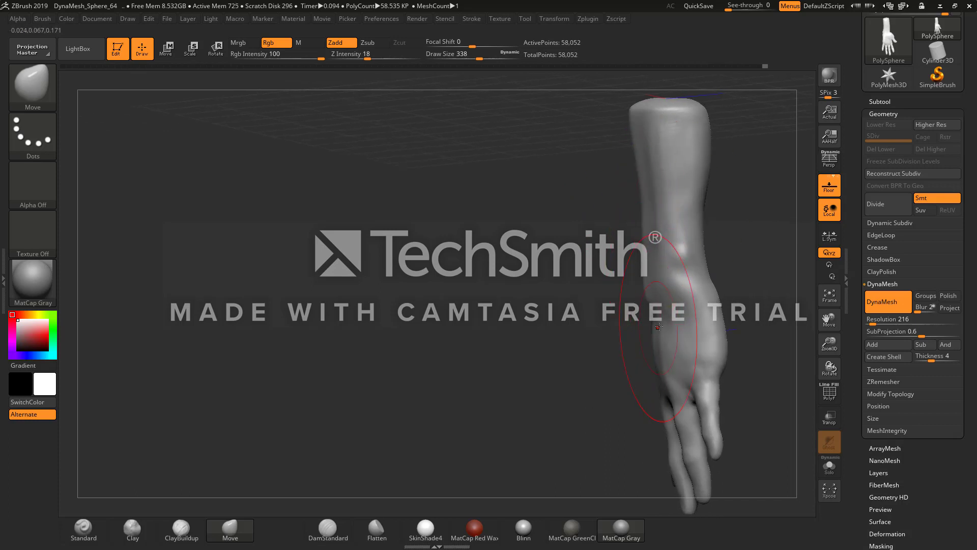
pyautogui.moveTo(662, 379); pyautogui.dragTo(666, 360)
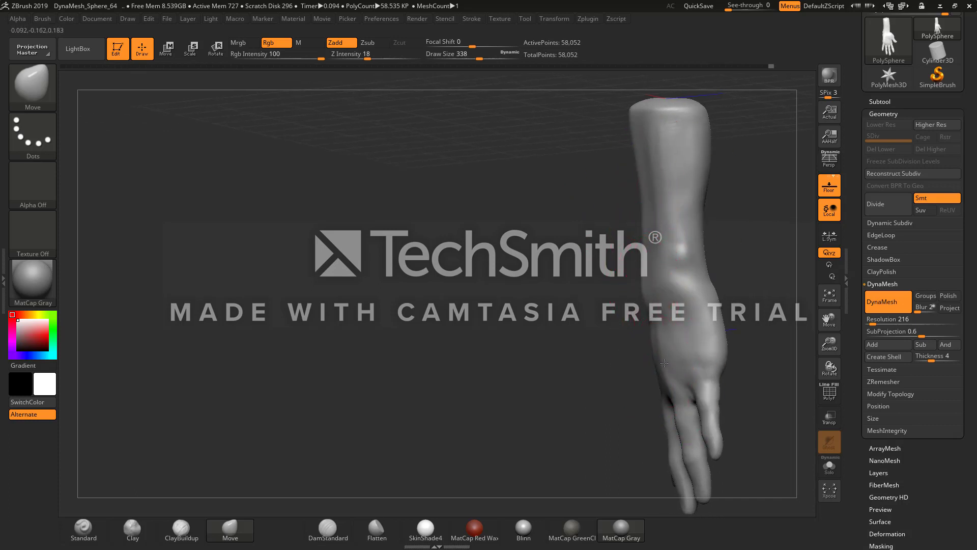
pyautogui.click(484, 66)
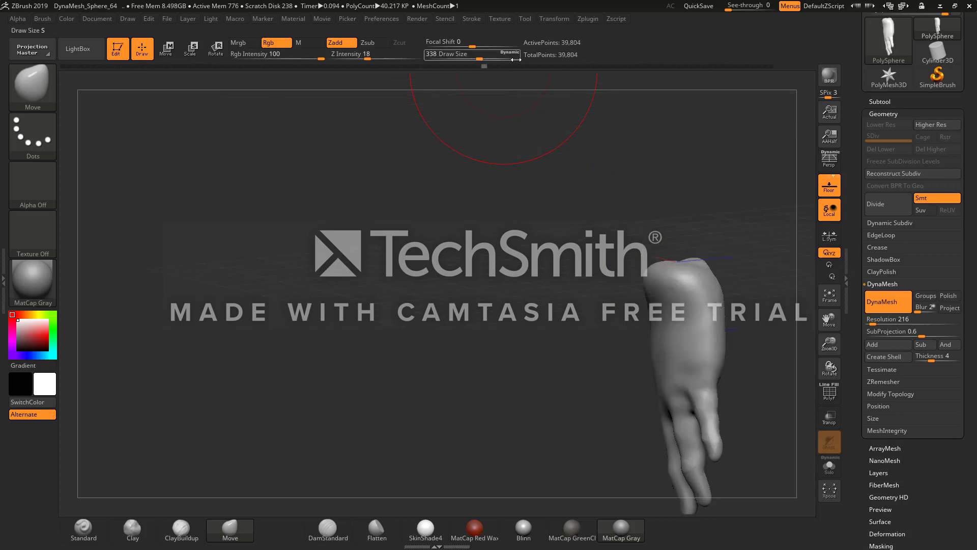
pyautogui.click(772, 66)
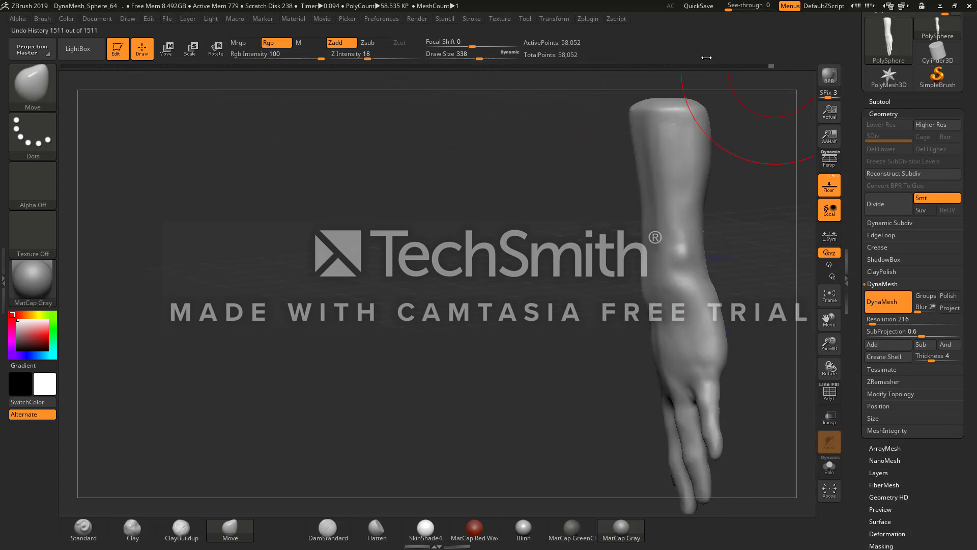
pyautogui.moveTo(484, 59); pyautogui.dragTo(469, 59)
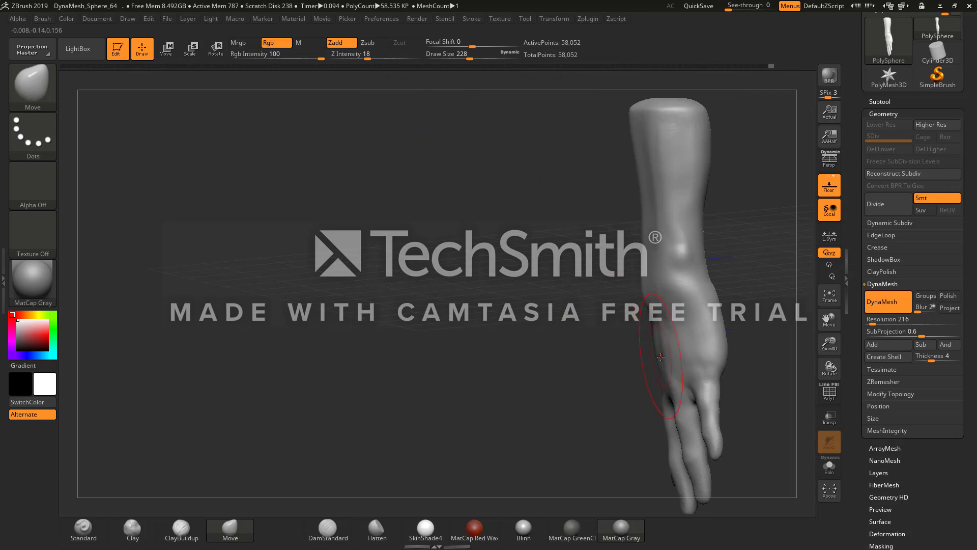
pyautogui.moveTo(606, 343)
pyautogui.mouseDown()
pyautogui.moveTo(559, 307)
pyautogui.moveTo(612, 299)
pyautogui.moveTo(597, 285)
pyautogui.mouseUp()
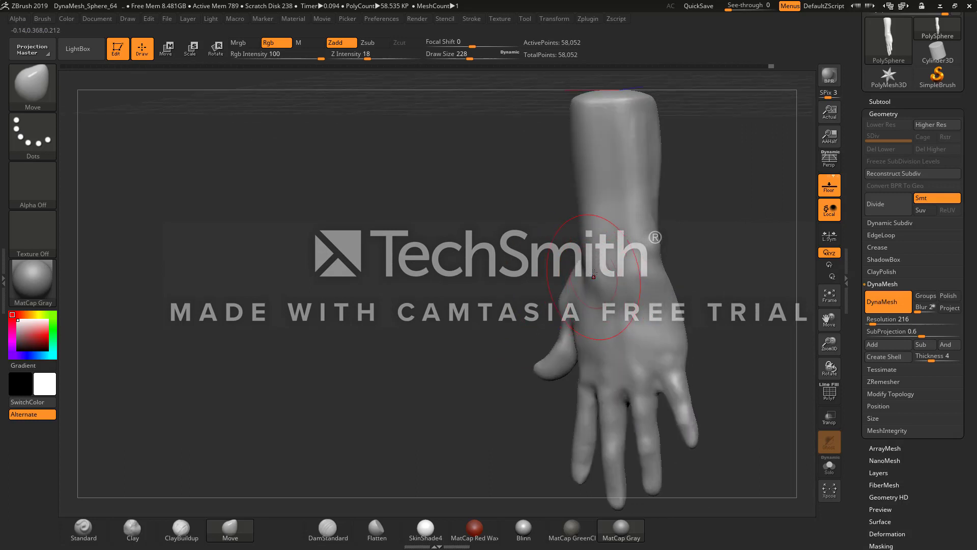
pyautogui.moveTo(611, 219); pyautogui.dragTo(566, 230, button='right')
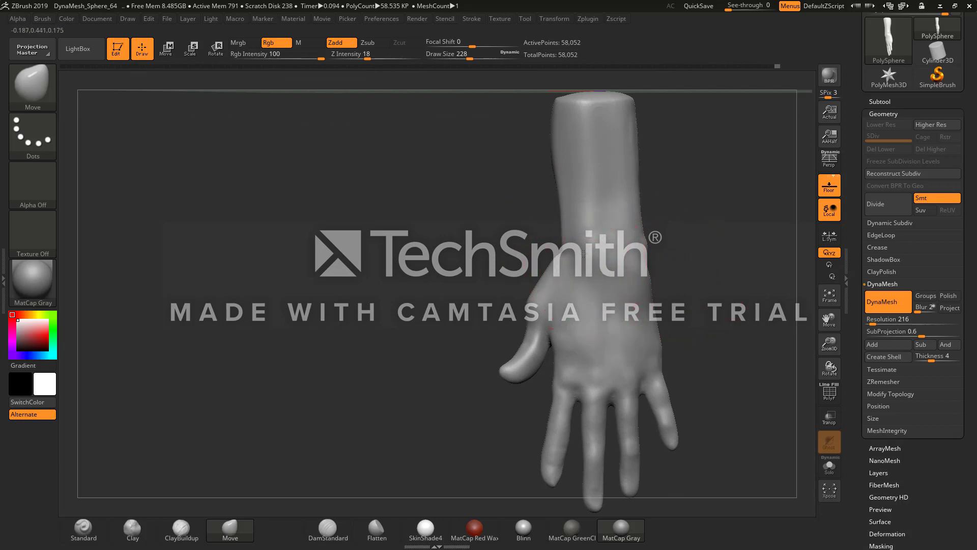
pyautogui.moveTo(692, 281)
pyautogui.mouseDown(button='right')
pyautogui.moveTo(642, 298)
pyautogui.moveTo(601, 288)
pyautogui.moveTo(610, 280)
pyautogui.mouseUp(button='right')
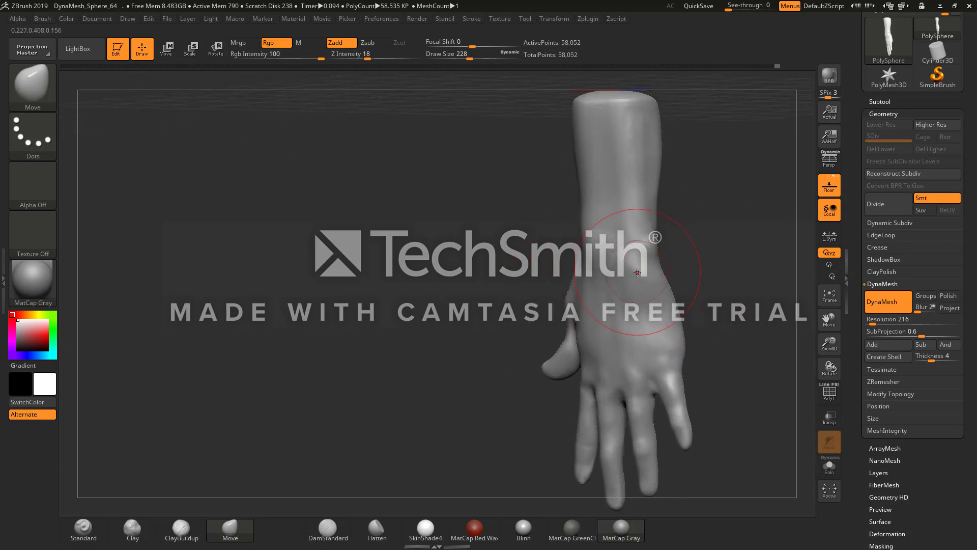
pyautogui.moveTo(658, 244)
pyautogui.keyDown('shift'); pyautogui.mouseDown(button='right')
pyautogui.moveTo(691, 264)
pyautogui.moveTo(656, 235)
pyautogui.moveTo(628, 249)
pyautogui.mouseUp(button='right'); pyautogui.keyUp('shift')
# Step: Nudge the index finger's knuckle area outward with the Move brush at draw size 120 and check the little-finger side
pyautogui.moveTo(472, 56); pyautogui.dragTo(462, 56)
pyautogui.moveTo(469, 258)
pyautogui.keyDown('alt'); pyautogui.mouseDown(button='right')
pyautogui.moveTo(482, 213)
pyautogui.moveTo(508, 280)
pyautogui.mouseUp(button='right'); pyautogui.keyUp('alt')
pyautogui.moveTo(531, 331); pyautogui.dragTo(564, 337, button='right')
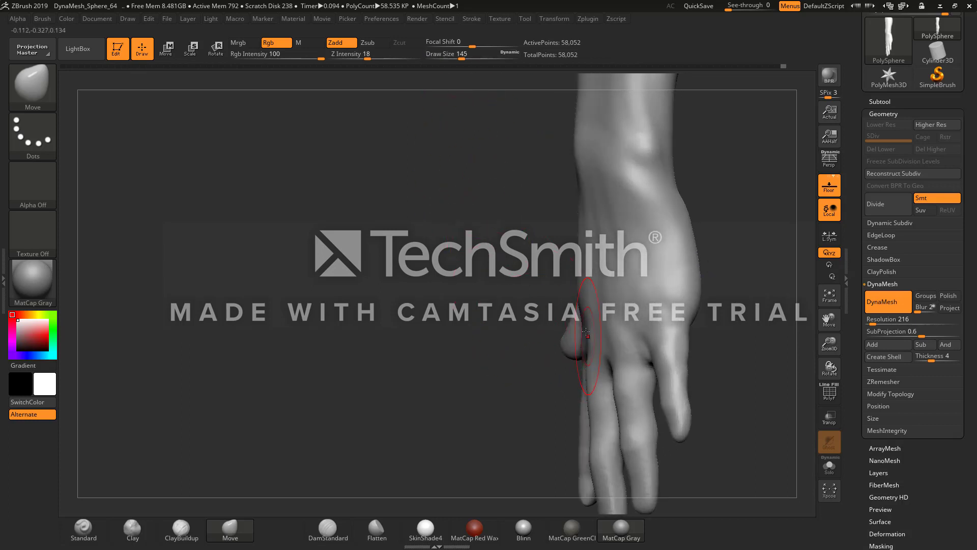
pyautogui.moveTo(463, 56); pyautogui.dragTo(459, 56)
pyautogui.moveTo(589, 333); pyautogui.dragTo(579, 334)
pyautogui.moveTo(514, 378); pyautogui.dragTo(568, 387, button='right')
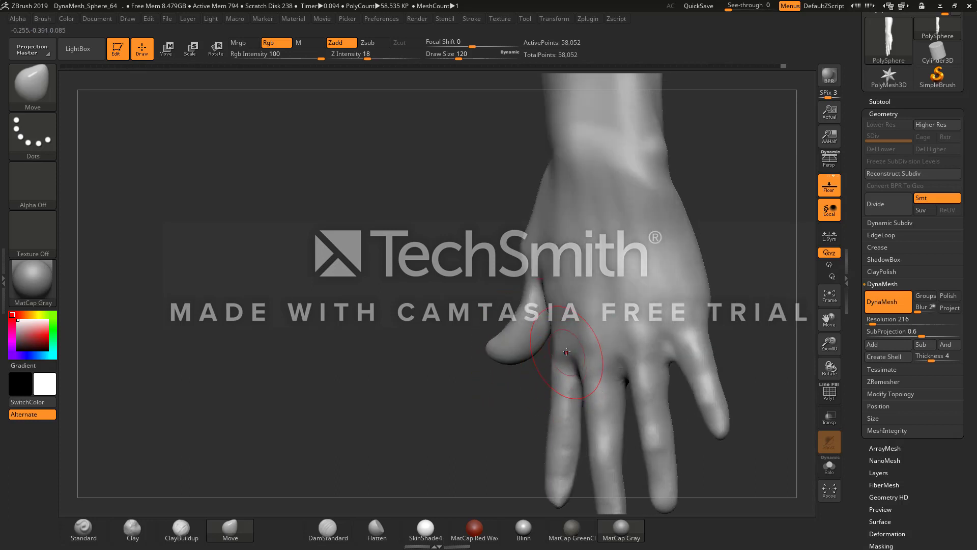
pyautogui.moveTo(566, 352)
pyautogui.mouseDown(button='right')
pyautogui.moveTo(568, 321)
pyautogui.moveTo(600, 358)
pyautogui.mouseUp(button='right')
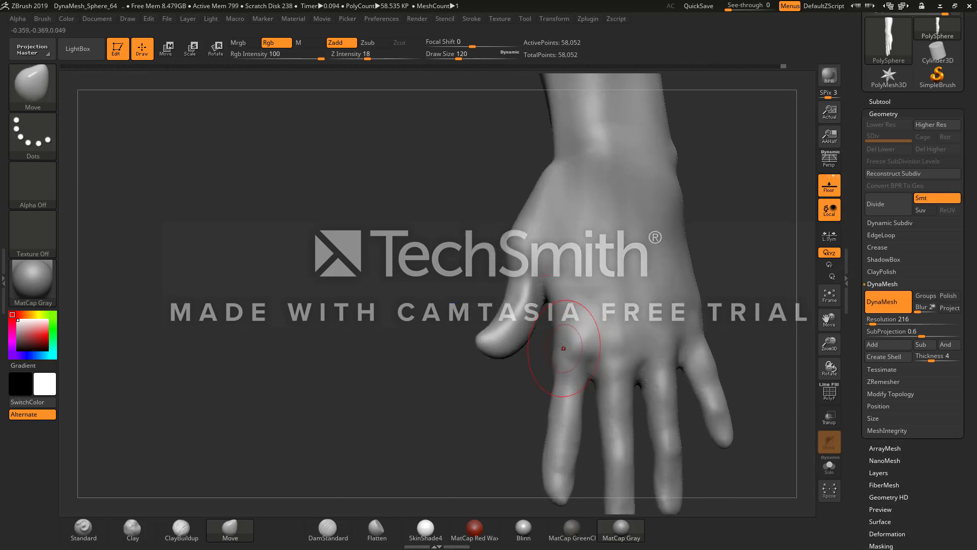
pyautogui.moveTo(733, 336)
pyautogui.mouseDown(button='right')
pyautogui.moveTo(666, 356)
pyautogui.moveTo(669, 366)
pyautogui.moveTo(615, 332)
pyautogui.mouseUp(button='right')
pyautogui.moveTo(585, 332); pyautogui.dragTo(615, 334)
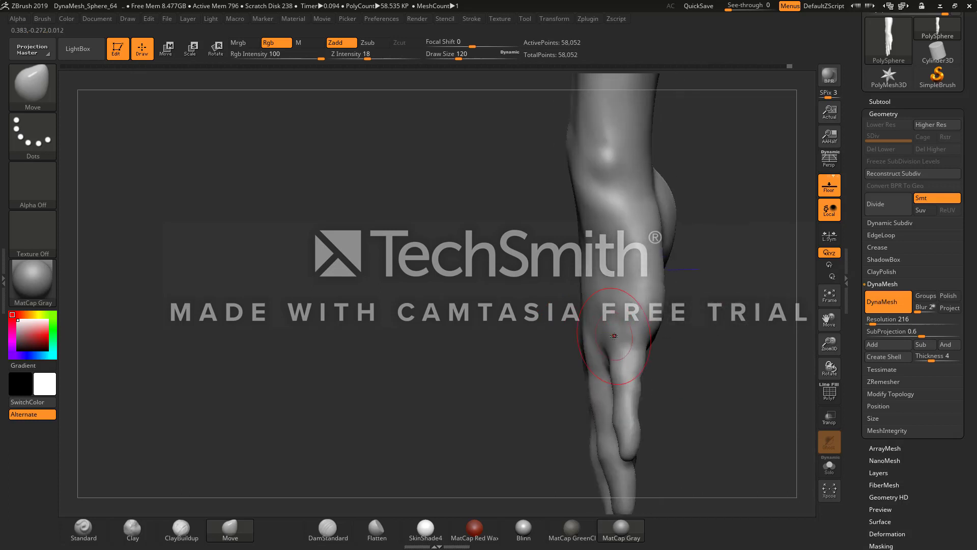
# Step: Flatten the base of the thumb near the wrist using the Flatten brush in Zsub mode, and smooth the area
pyautogui.keyDown('shift'); pyautogui.moveTo(543, 327); pyautogui.dragTo(530, 340); pyautogui.keyUp('shift')
pyautogui.moveTo(530, 340); pyautogui.dragTo(517, 337, button='right')
pyautogui.moveTo(744, 243); pyautogui.dragTo(713, 239, button='right')
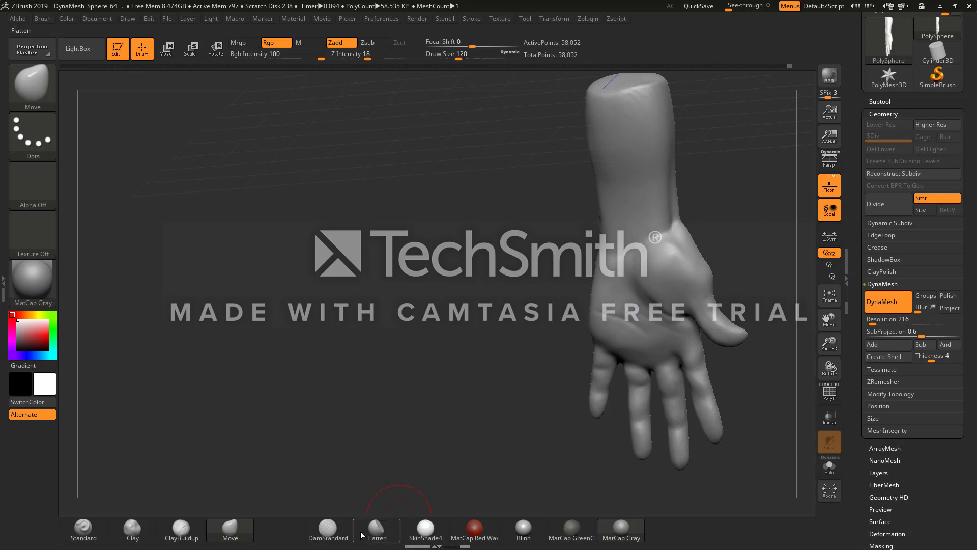
pyautogui.click(377, 530)
pyautogui.click(367, 42)
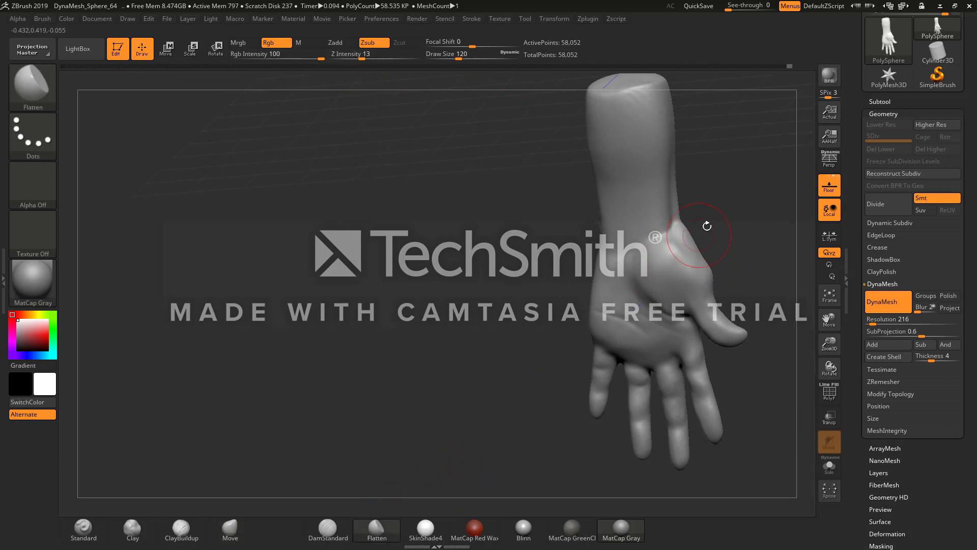
pyautogui.moveTo(687, 249); pyautogui.dragTo(680, 248, button='right')
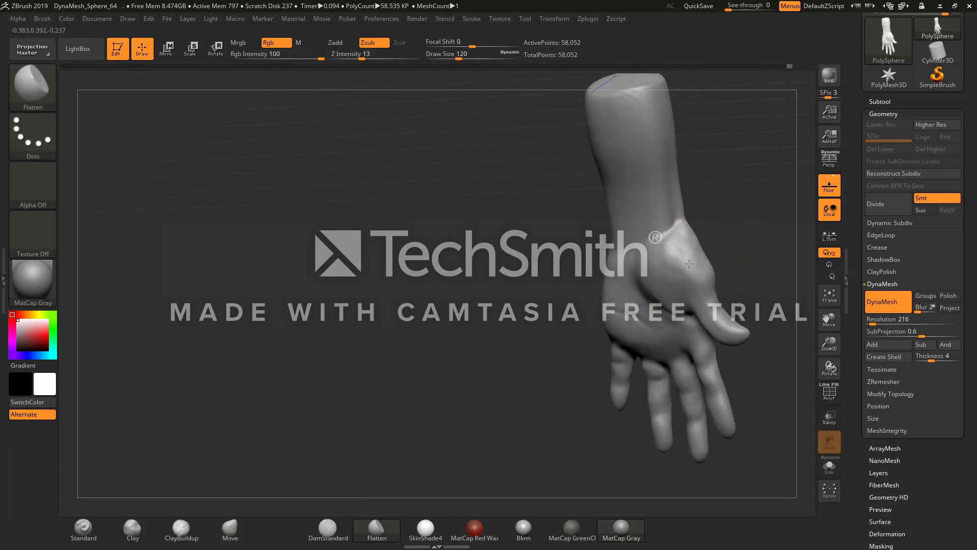
pyautogui.press('shift')
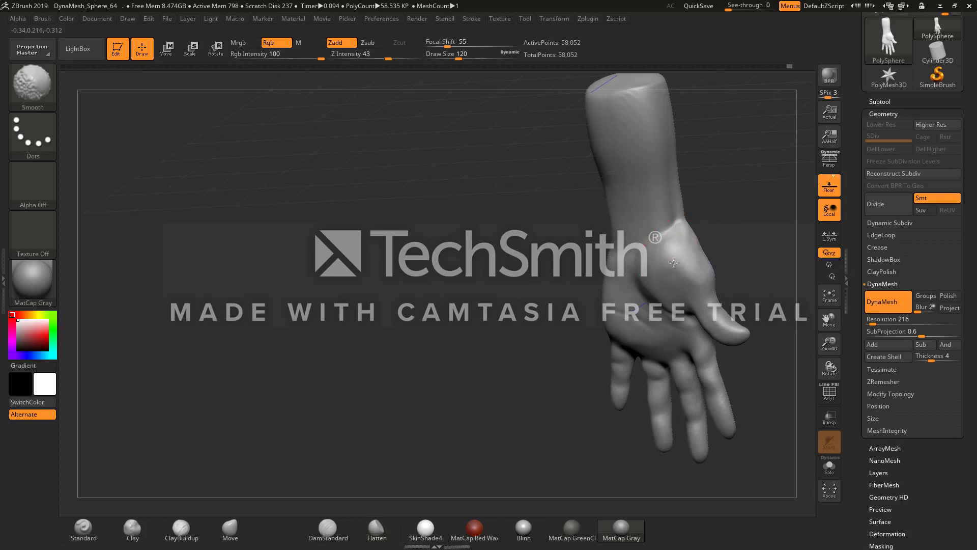
# Step: Reshape the thumb and its base with the Move brush at draw size 158, and check the hand from several sides
pyautogui.click(246, 523)
pyautogui.click(462, 57)
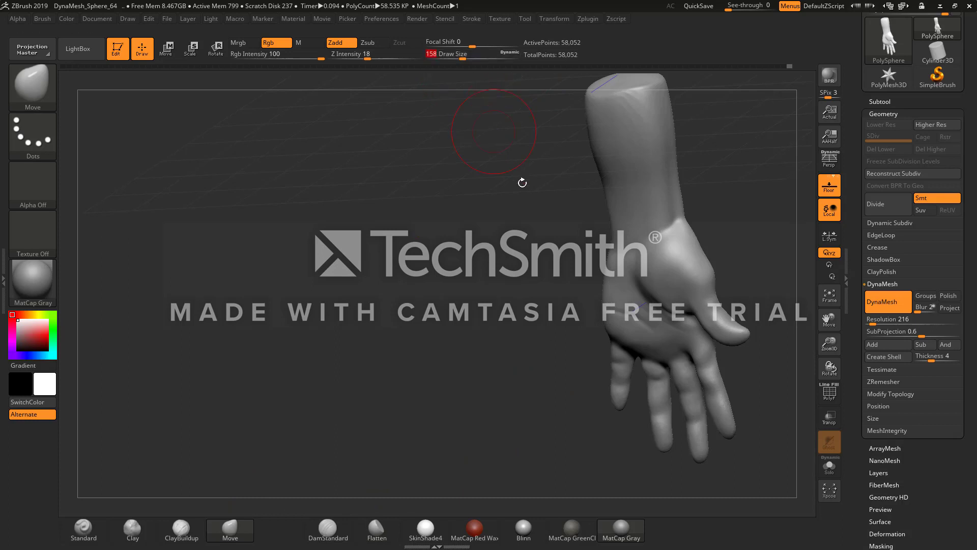
pyautogui.moveTo(606, 296); pyautogui.dragTo(609, 269, button='right')
pyautogui.moveTo(688, 300); pyautogui.dragTo(735, 320, button='right')
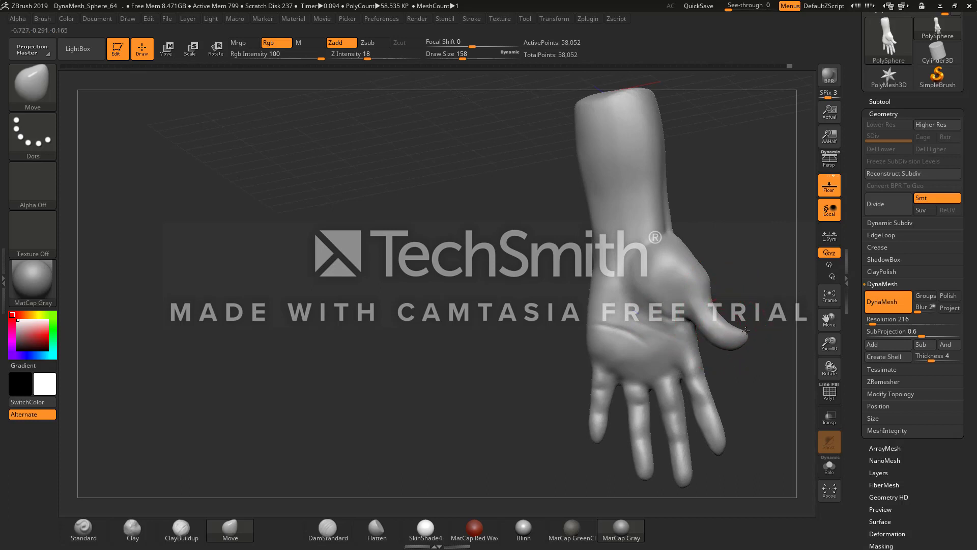
pyautogui.keyDown('shift'); pyautogui.moveTo(742, 335); pyautogui.dragTo(736, 331); pyautogui.keyUp('shift')
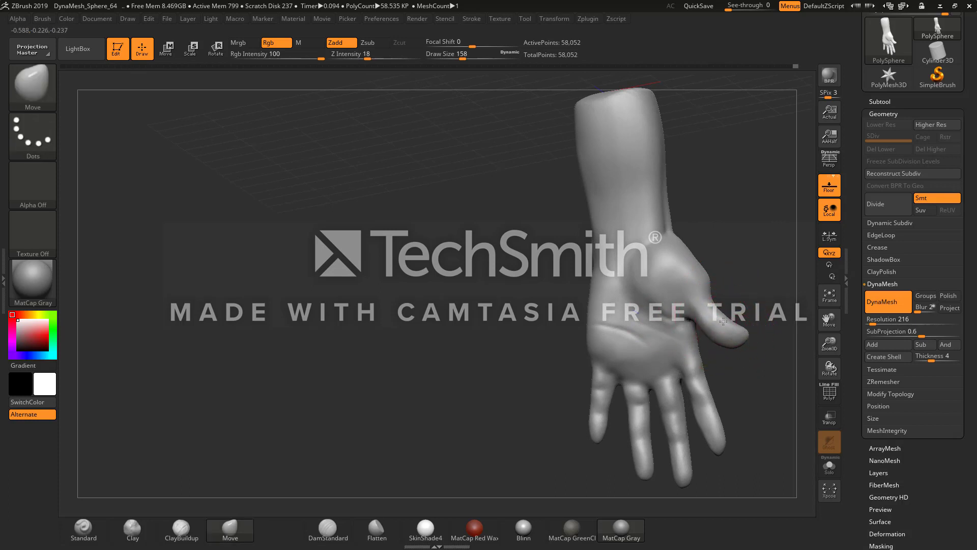
pyautogui.moveTo(722, 330); pyautogui.dragTo(723, 312)
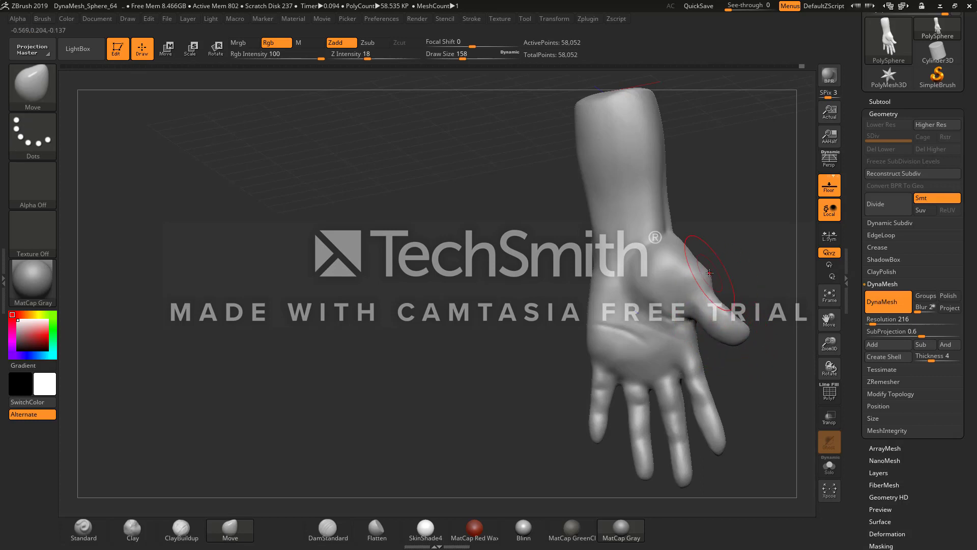
pyautogui.moveTo(693, 257); pyautogui.dragTo(688, 249)
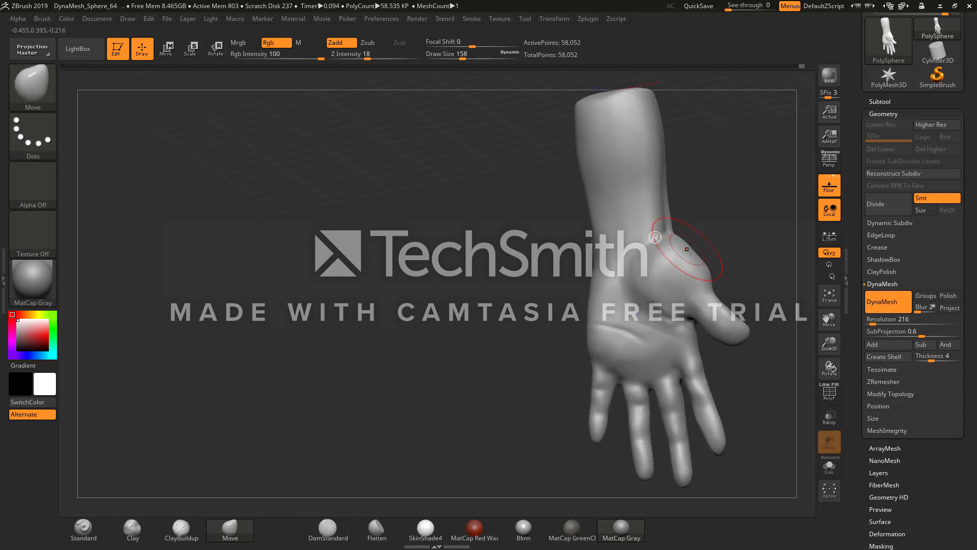
pyautogui.moveTo(717, 310); pyautogui.dragTo(752, 268, button='right')
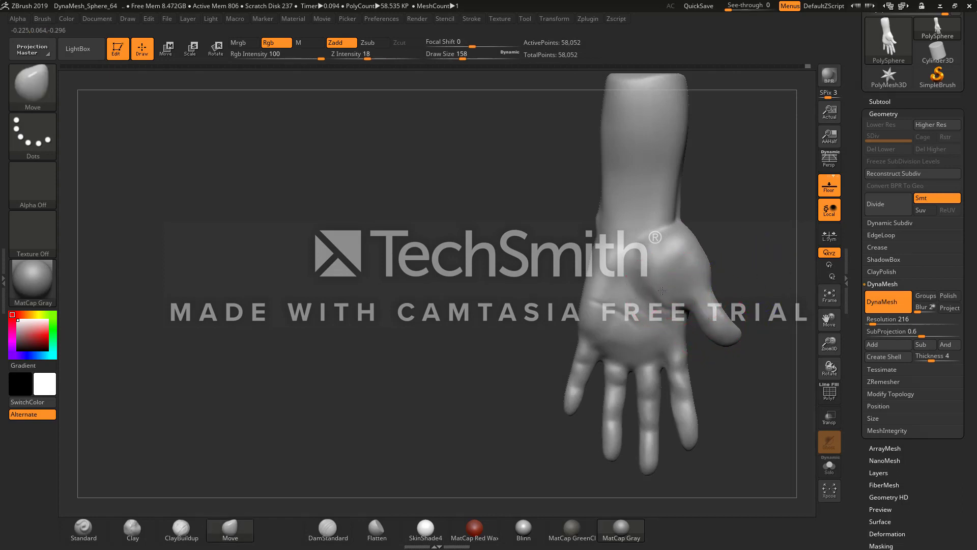
pyautogui.moveTo(686, 357); pyautogui.dragTo(700, 359, button='right')
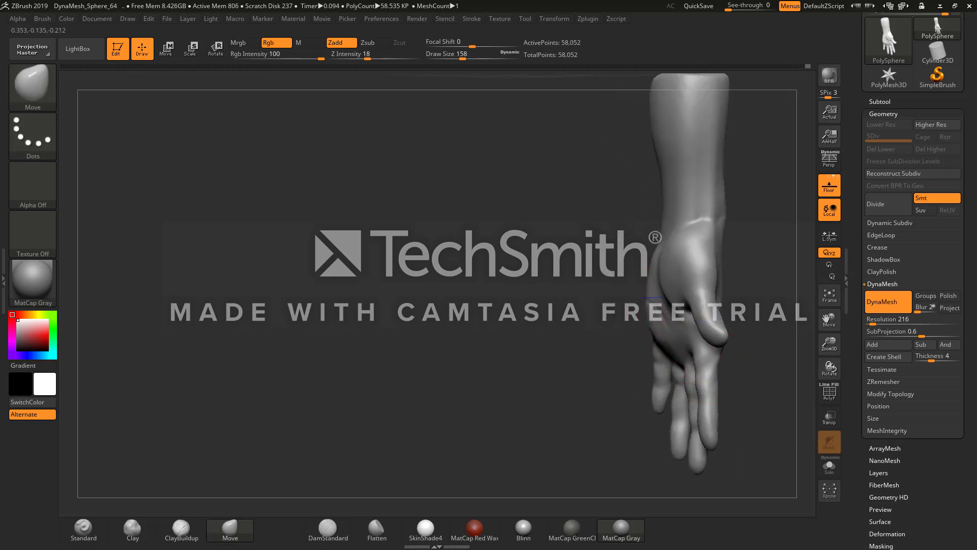
pyautogui.moveTo(648, 280); pyautogui.dragTo(672, 312, button='right')
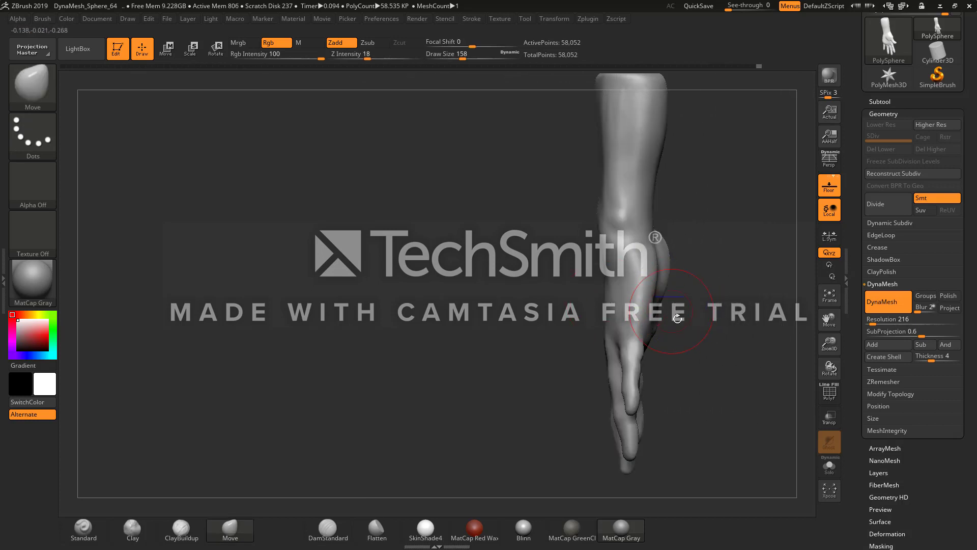
pyautogui.moveTo(573, 405)
pyautogui.mouseDown(button='right')
pyautogui.moveTo(726, 251)
pyautogui.moveTo(717, 304)
pyautogui.moveTo(732, 298)
pyautogui.moveTo(690, 318)
pyautogui.mouseUp(button='right')
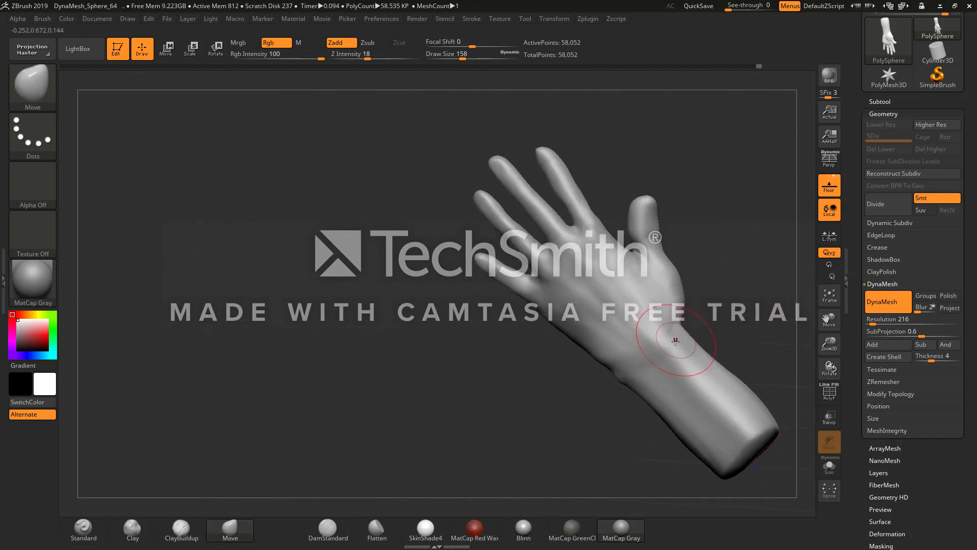
# Step: Flatten the thumb with the Flatten brush in Zadd mode at draw size 90, and smooth its surface
pyautogui.click(377, 530)
pyautogui.click(447, 54)
pyautogui.write('90')
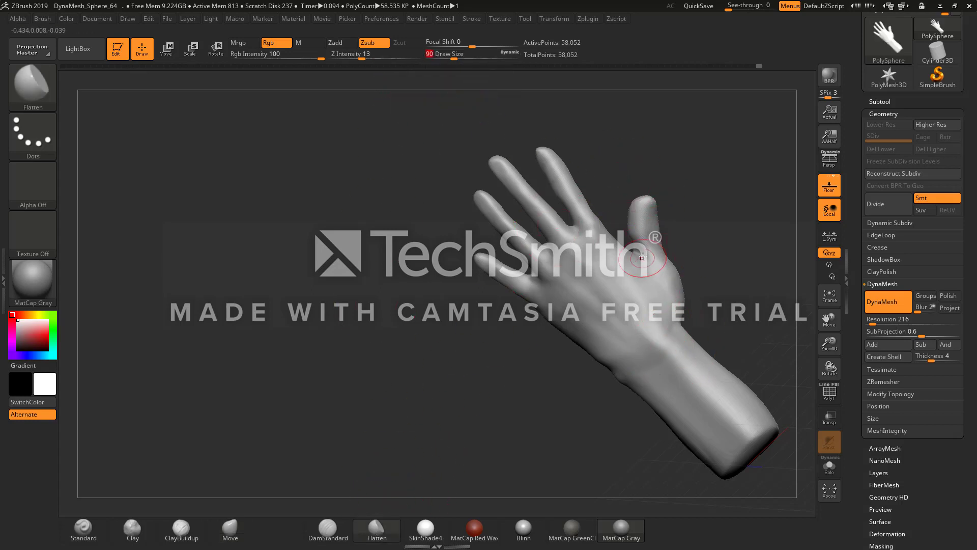
pyautogui.press('Return')
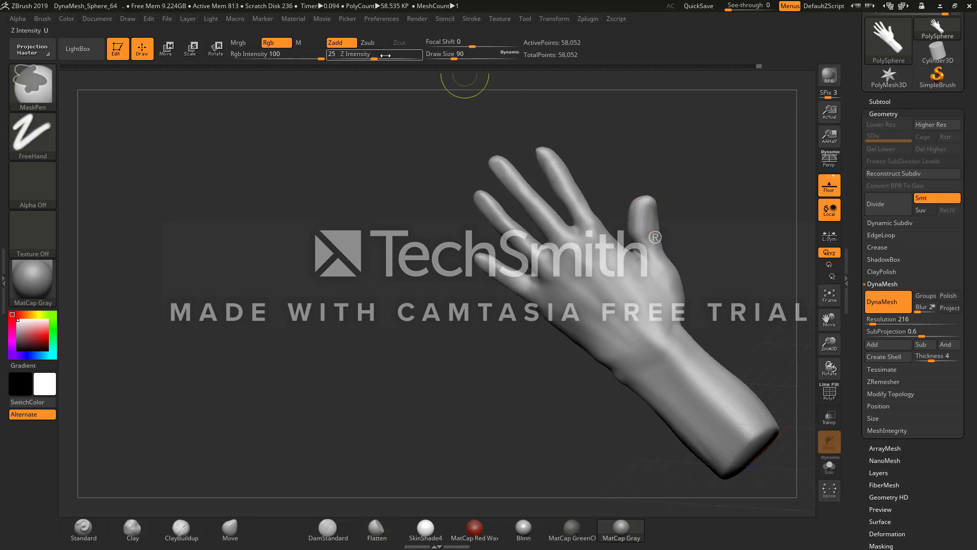
pyautogui.click(340, 44)
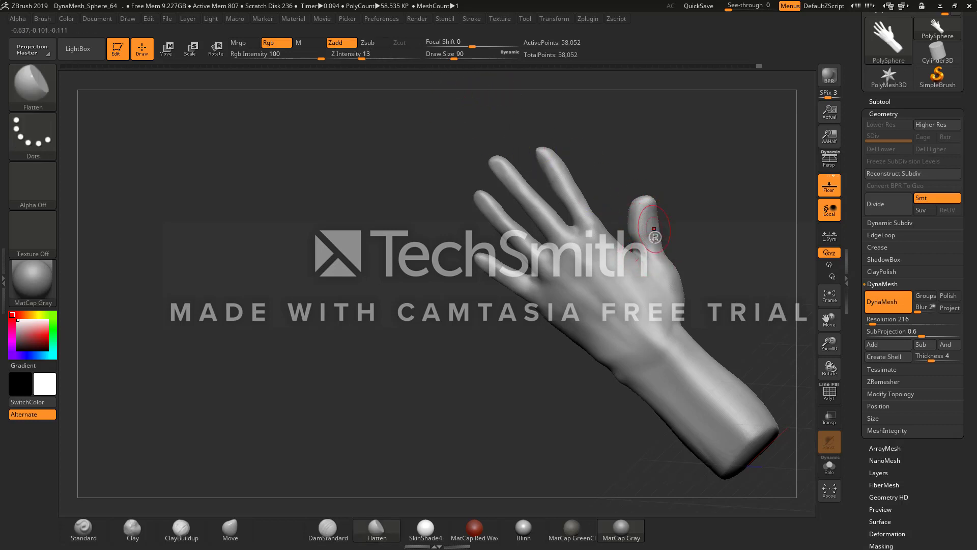
pyautogui.moveTo(667, 220)
pyautogui.mouseDown()
pyautogui.moveTo(655, 211)
pyautogui.moveTo(675, 238)
pyautogui.moveTo(694, 229)
pyautogui.moveTo(654, 232)
pyautogui.mouseUp()
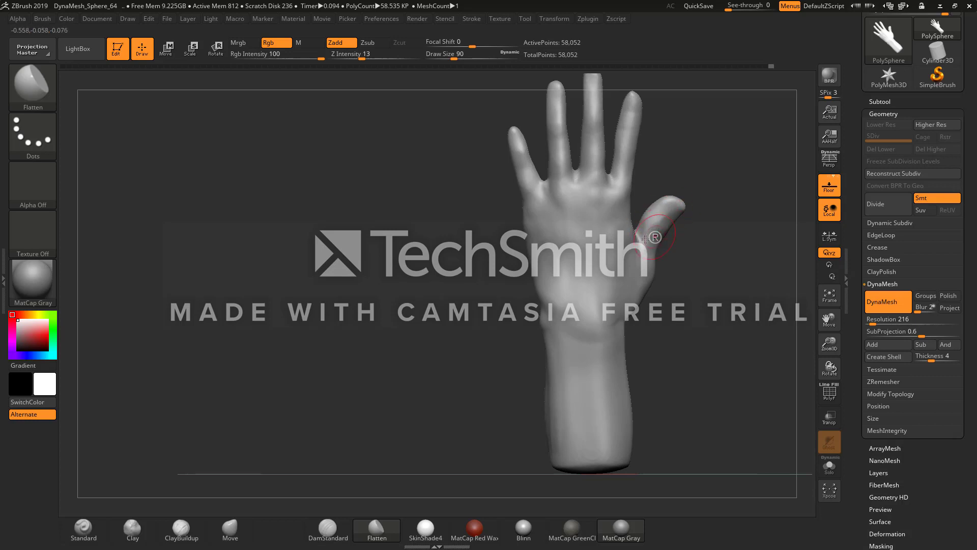
pyautogui.keyDown('shift'); pyautogui.moveTo(659, 228); pyautogui.dragTo(665, 218); pyautogui.keyUp('shift')
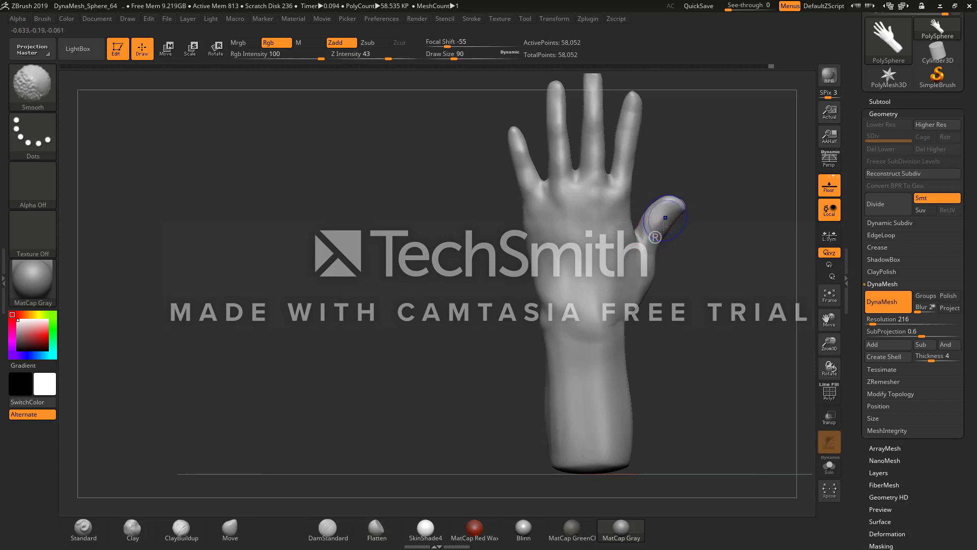
# Step: Refine the wrist with the Move brush at draw size 202 and light smoothing, and enlarge the draw size to 460
pyautogui.click(230, 529)
pyautogui.click(468, 55)
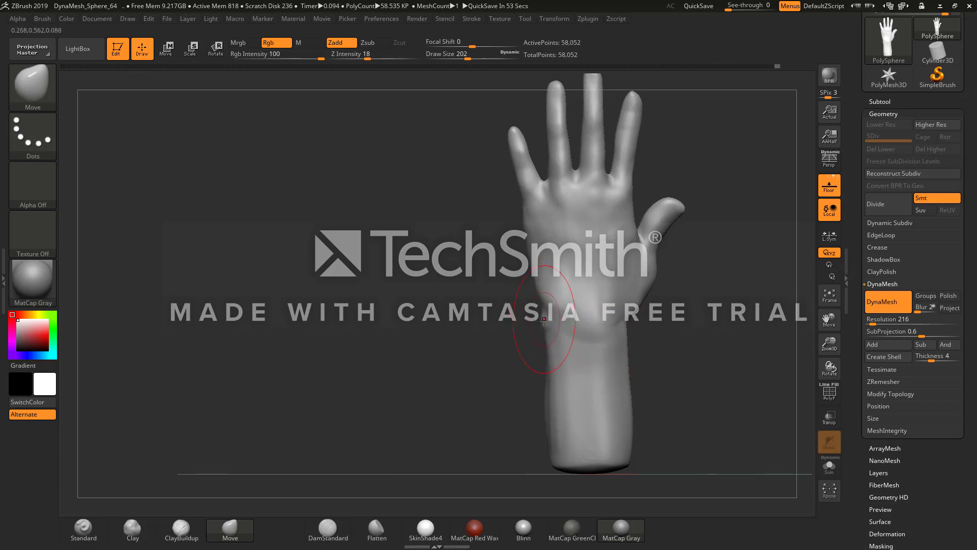
pyautogui.press('shift')
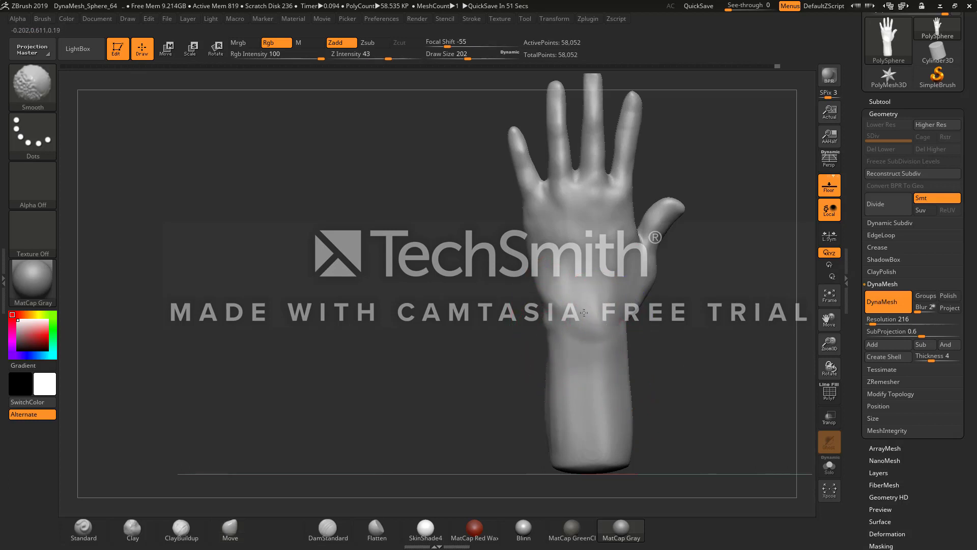
pyautogui.keyDown('shift'); pyautogui.moveTo(596, 370); pyautogui.dragTo(591, 313); pyautogui.keyUp('shift')
pyautogui.moveTo(478, 55); pyautogui.dragTo(497, 88)
# Step: Switch to the hand reference in Photoshop, hide the palm markings on Camada 5, and add a new layer
pyautogui.hotkey('alt', 'Tab')
pyautogui.hotkey('alt', 'Tab')
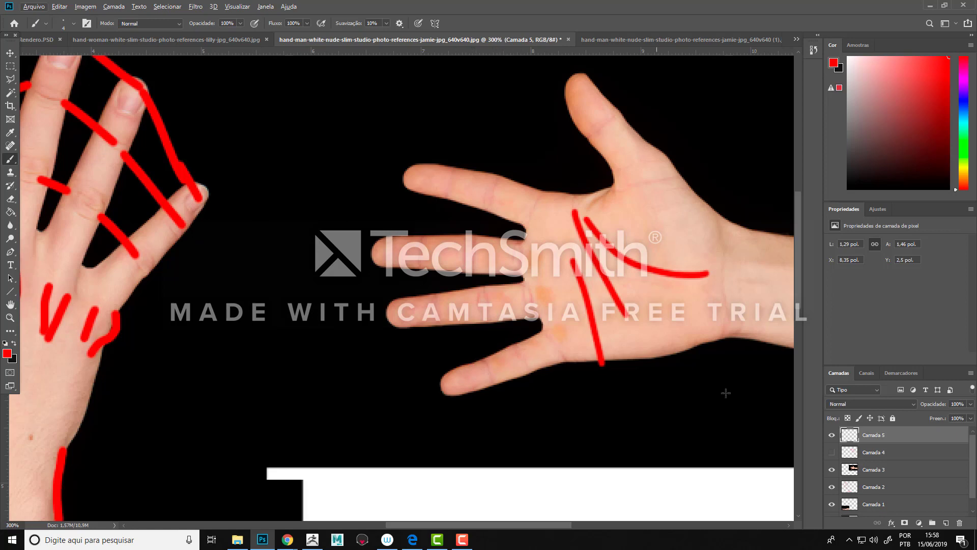
pyautogui.click(832, 436)
pyautogui.click(832, 435)
pyautogui.click(946, 523)
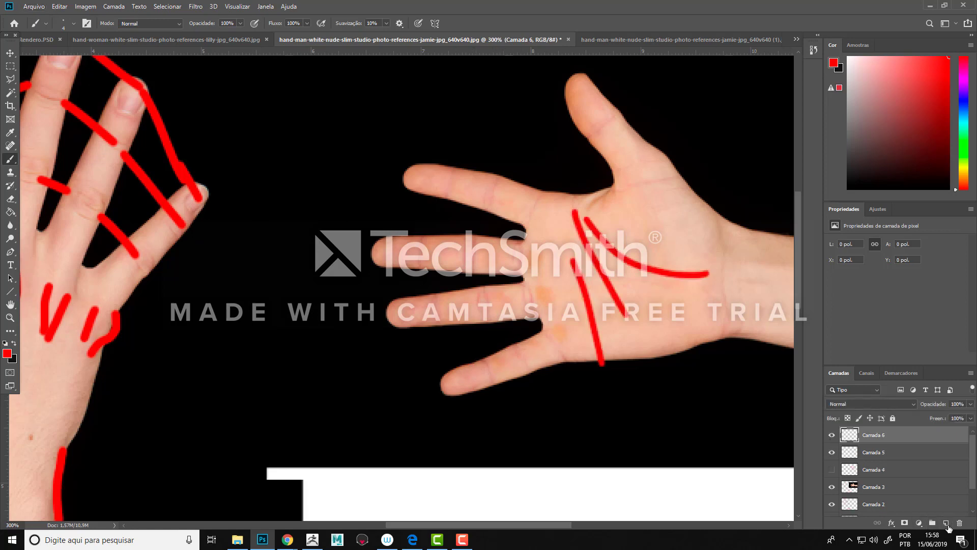
pyautogui.click(832, 452)
# Step: Try to compare finger and palm lengths by drawing two red arcs across the fingers and shifting them over the palm, and delete their layer
pyautogui.moveTo(551, 349)
pyautogui.mouseDown()
pyautogui.moveTo(537, 321)
pyautogui.moveTo(530, 135)
pyautogui.mouseUp()
pyautogui.moveTo(447, 386); pyautogui.dragTo(420, 113)
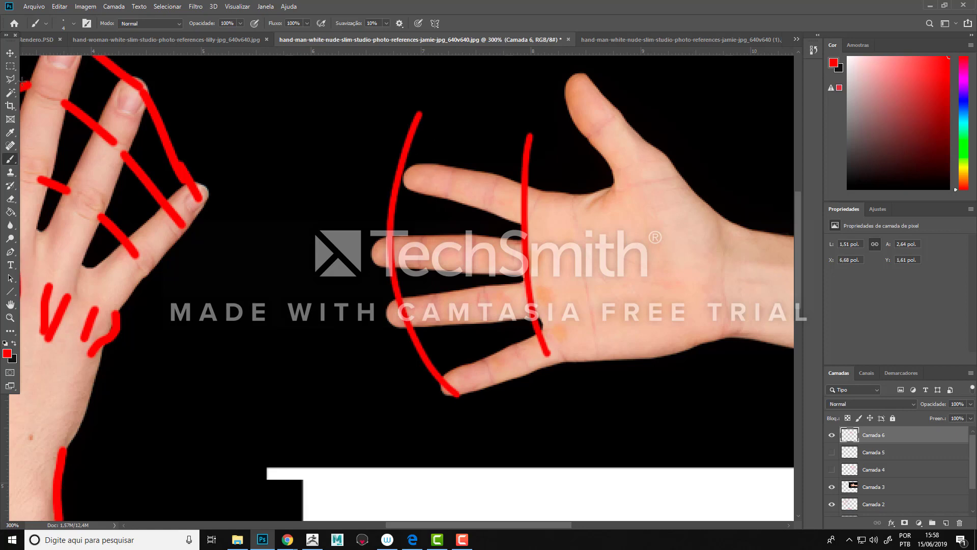
pyautogui.press('v')
pyautogui.moveTo(529, 248); pyautogui.dragTo(661, 234)
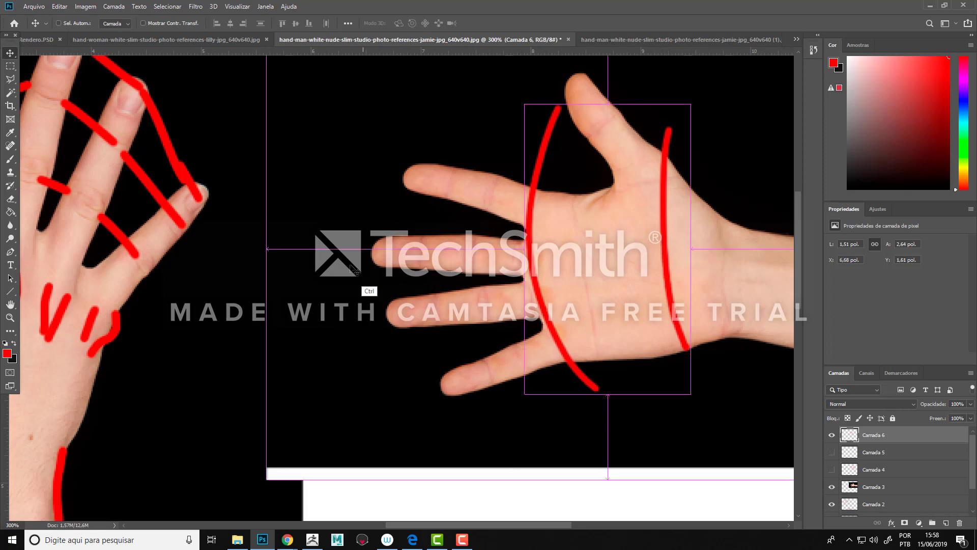
pyautogui.hotkey('ctrl', 'z')
pyautogui.click(10, 159)
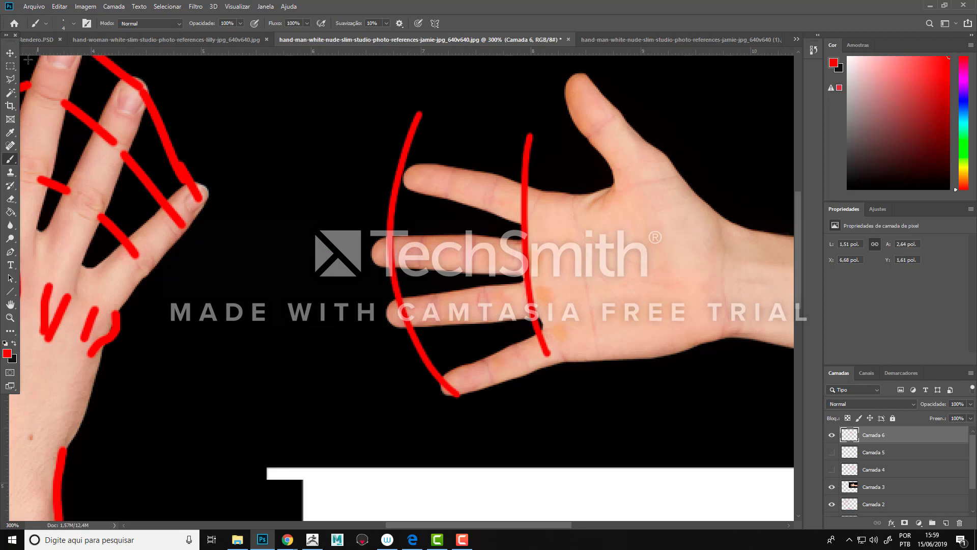
pyautogui.click(957, 521)
pyautogui.click(405, 191)
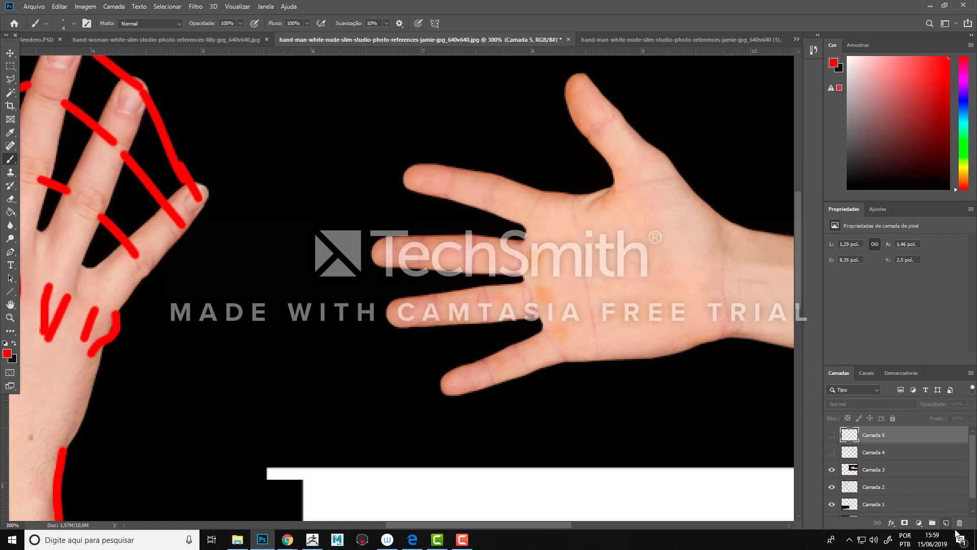
# Step: Draw a red line along the middle finger on a new layer and move it onto the palm to compare their lengths
pyautogui.click(946, 523)
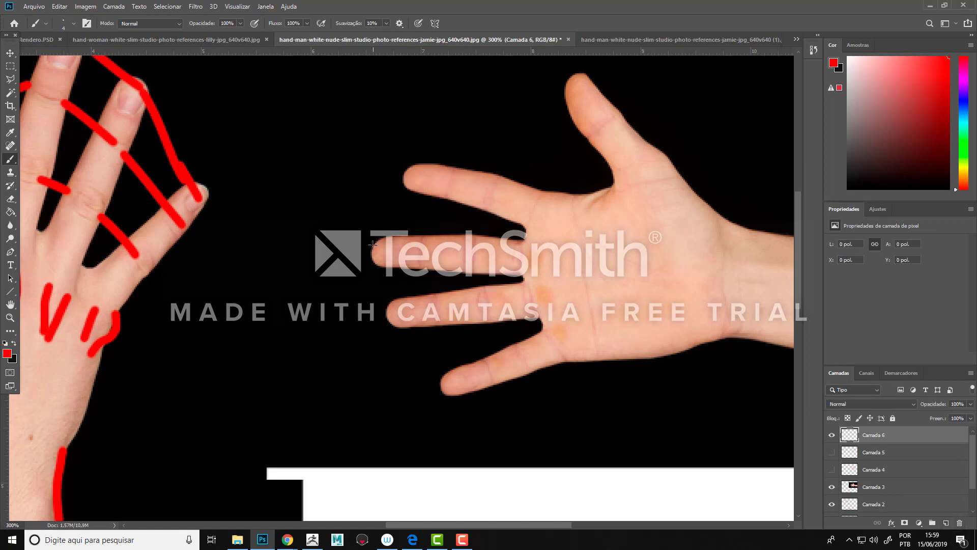
pyautogui.moveTo(371, 249); pyautogui.dragTo(526, 256)
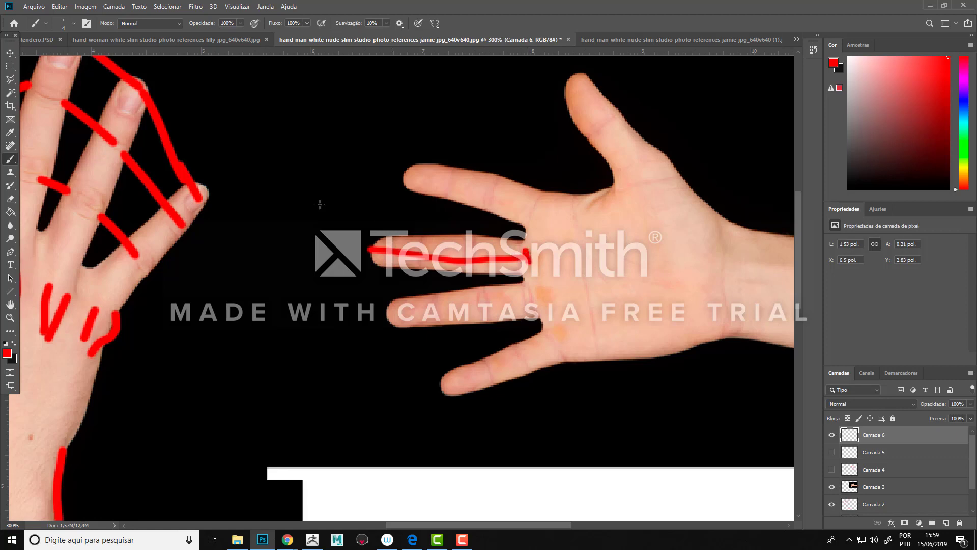
pyautogui.click(10, 53)
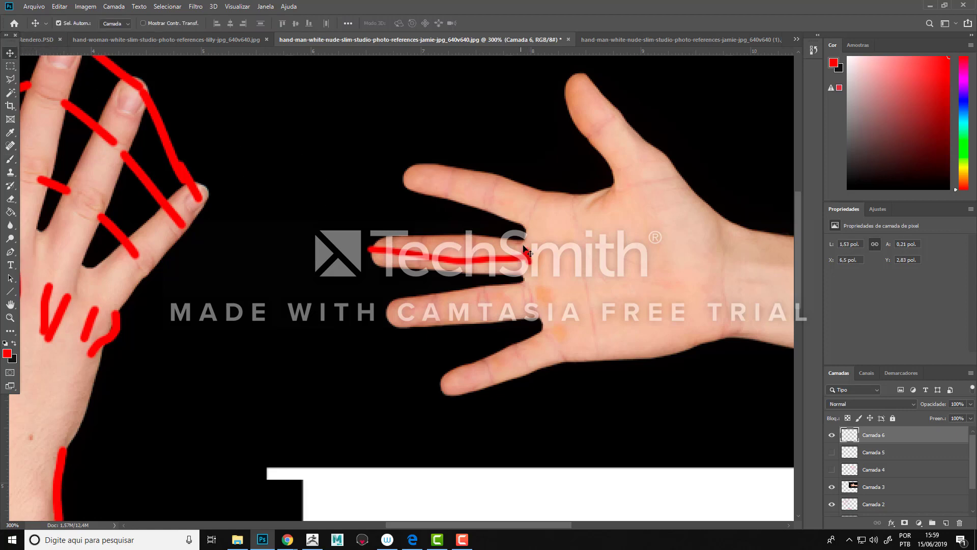
pyautogui.moveTo(530, 263); pyautogui.dragTo(679, 264)
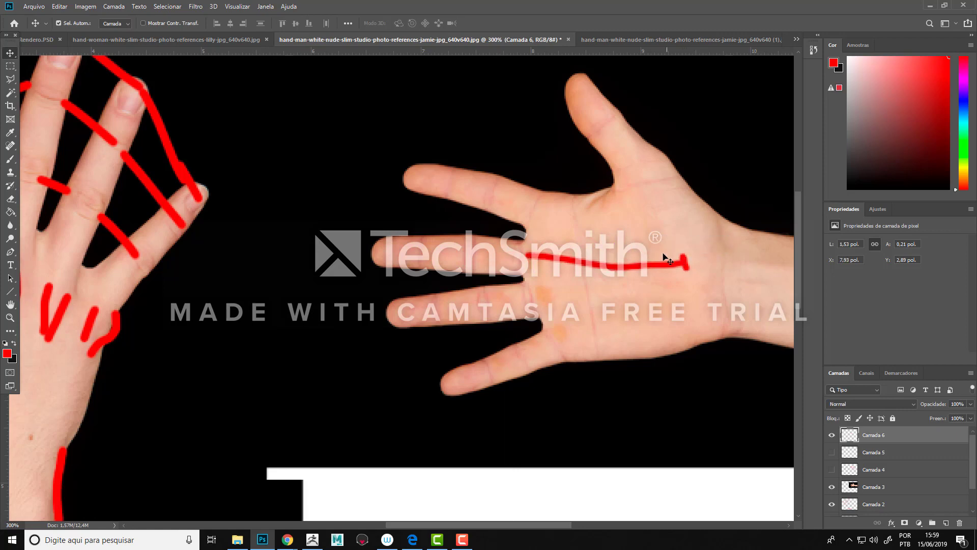
# Step: Switch back to ZBrush and adjust the knuckle line and little-finger base with the Move brush, reducing its draw size to 379
pyautogui.hotkey('alt', 'Tab')
pyautogui.hotkey('alt', 'Tab')
pyautogui.hotkey('alt', 'Tab')
pyautogui.click(521, 246)
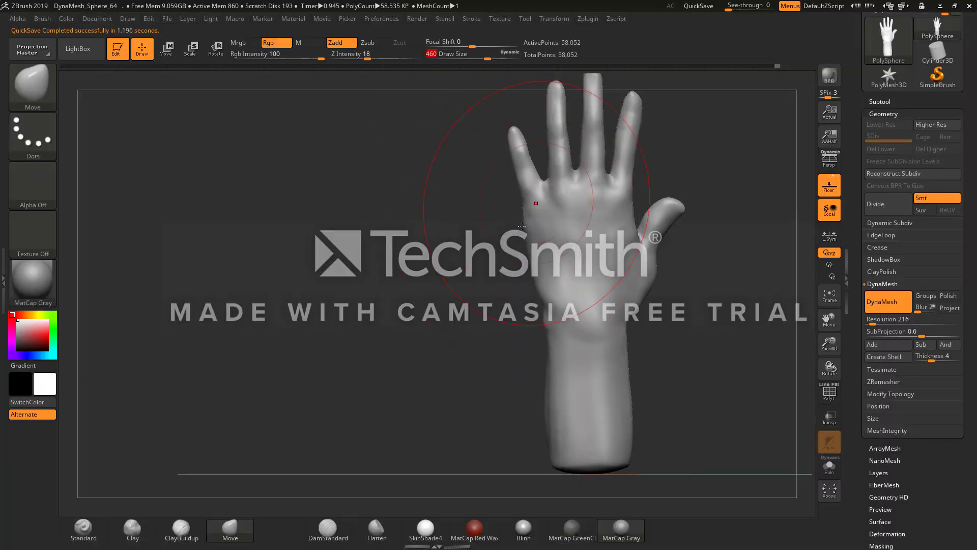
pyautogui.moveTo(484, 248); pyautogui.dragTo(470, 274)
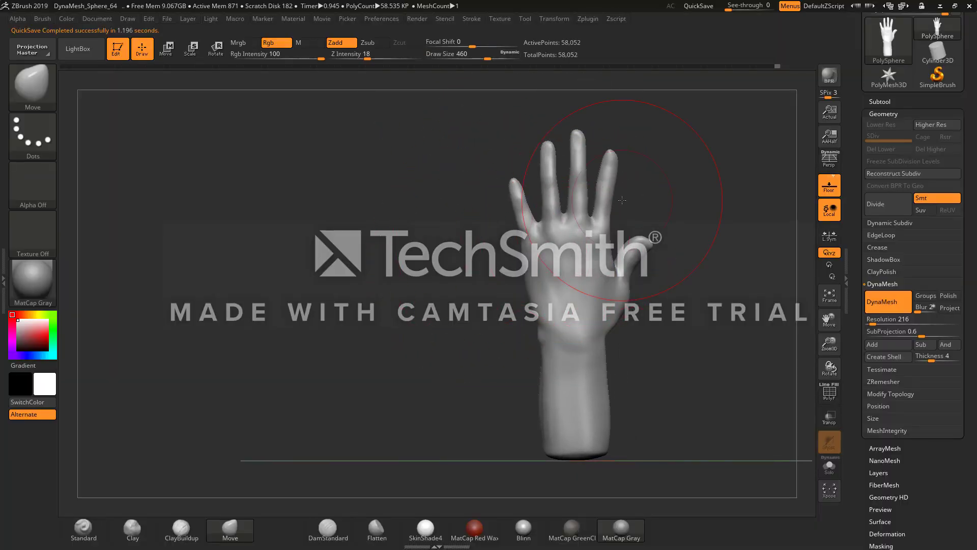
pyautogui.moveTo(499, 55); pyautogui.dragTo(483, 57)
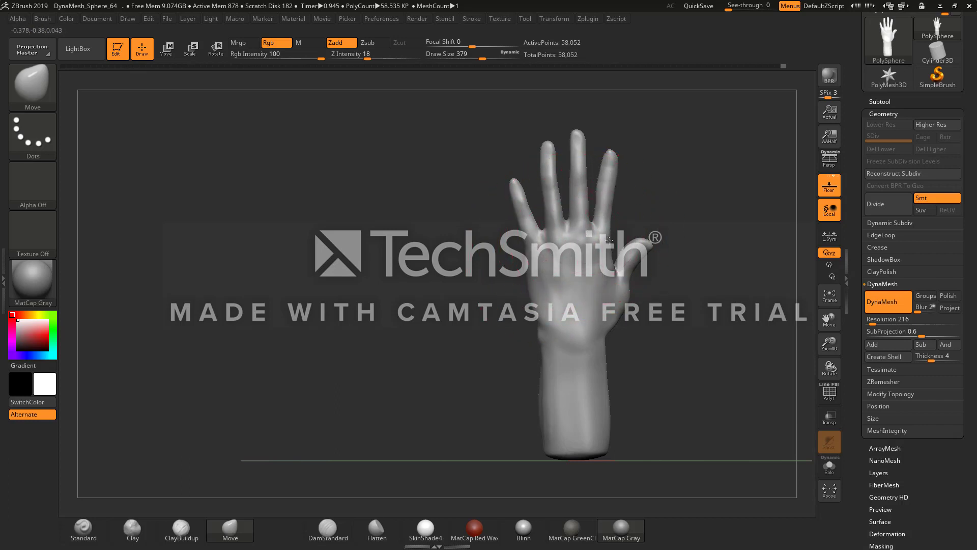
# Step: Refine the palm and the wrist below the thumb in palm view with the Move brush at draw size 197
pyautogui.moveTo(651, 190); pyautogui.dragTo(566, 208)
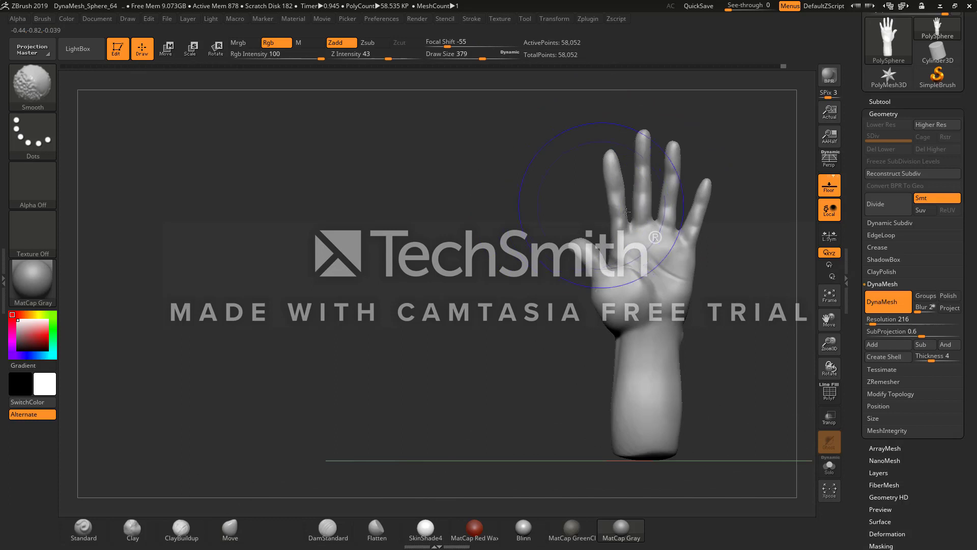
pyautogui.click(467, 56)
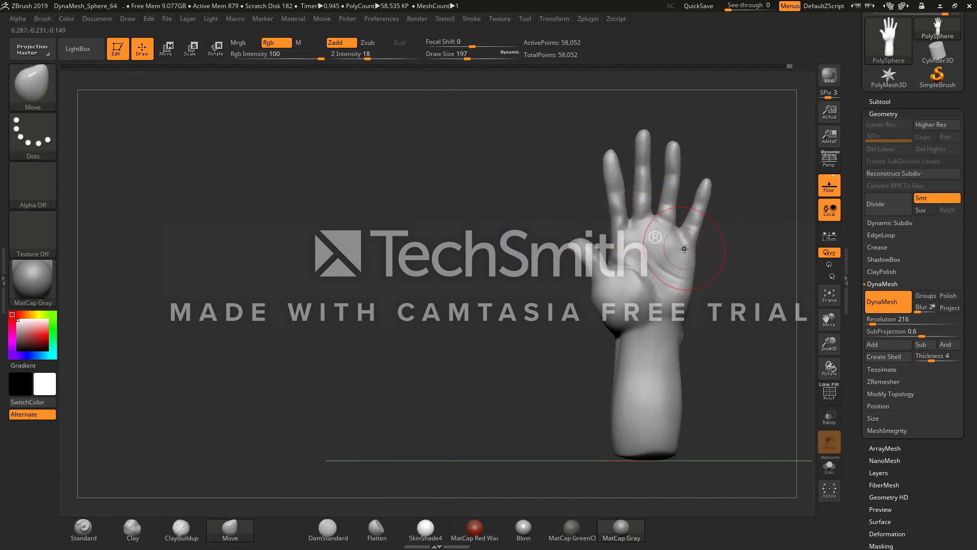
pyautogui.moveTo(634, 287); pyautogui.dragTo(633, 281)
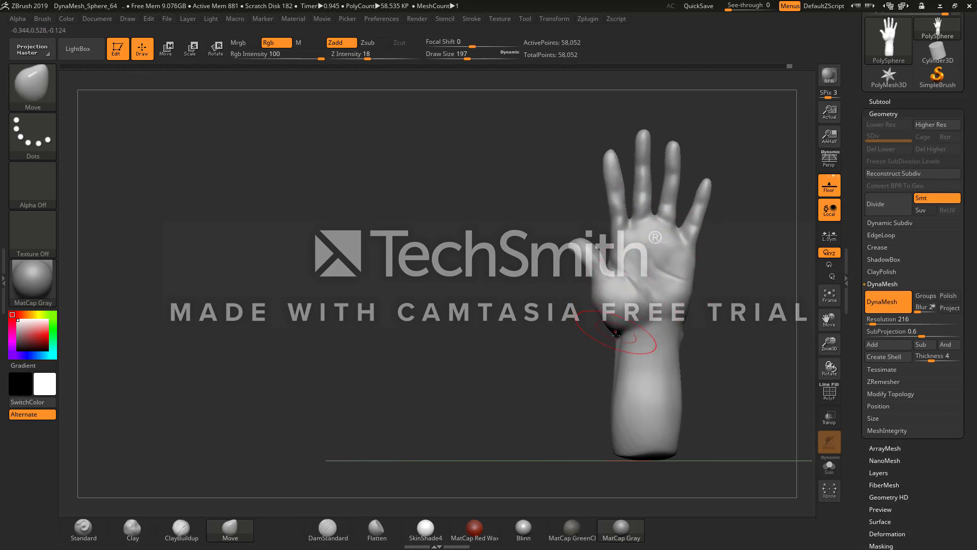
pyautogui.moveTo(626, 339); pyautogui.dragTo(681, 346, button='right')
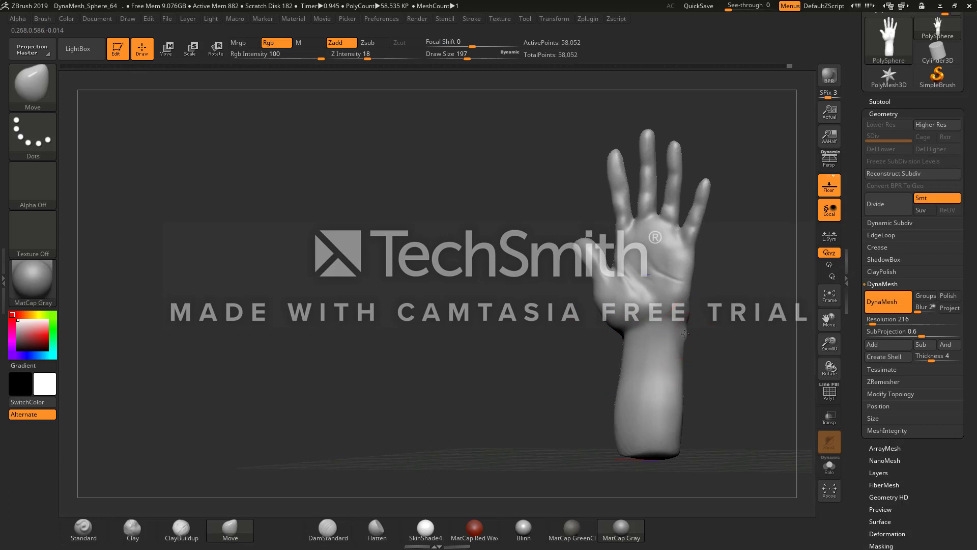
# Step: Refine the wrist and forearm contours from the little-finger side, back and thumb side with the Move brush
pyautogui.moveTo(703, 300); pyautogui.dragTo(669, 256, button='right')
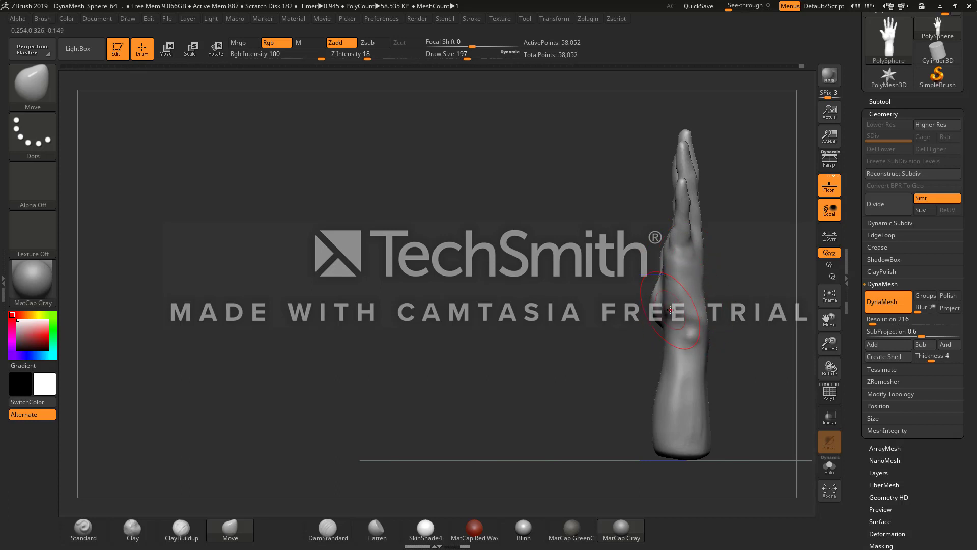
pyautogui.moveTo(711, 295)
pyautogui.mouseDown(button='right')
pyautogui.moveTo(685, 281)
pyautogui.moveTo(716, 317)
pyautogui.moveTo(636, 354)
pyautogui.moveTo(633, 340)
pyautogui.moveTo(645, 338)
pyautogui.moveTo(608, 327)
pyautogui.mouseUp(button='right')
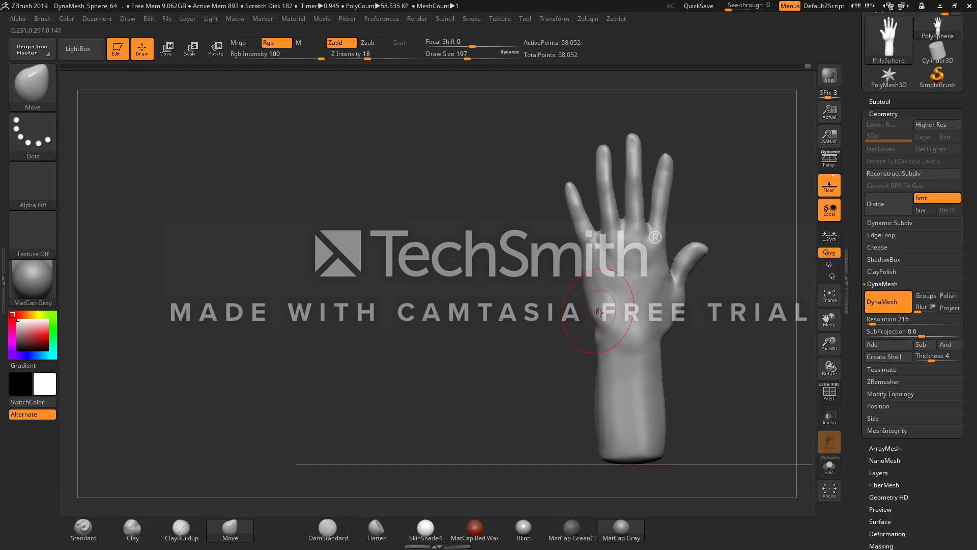
pyautogui.moveTo(620, 359); pyautogui.dragTo(549, 324, button='right')
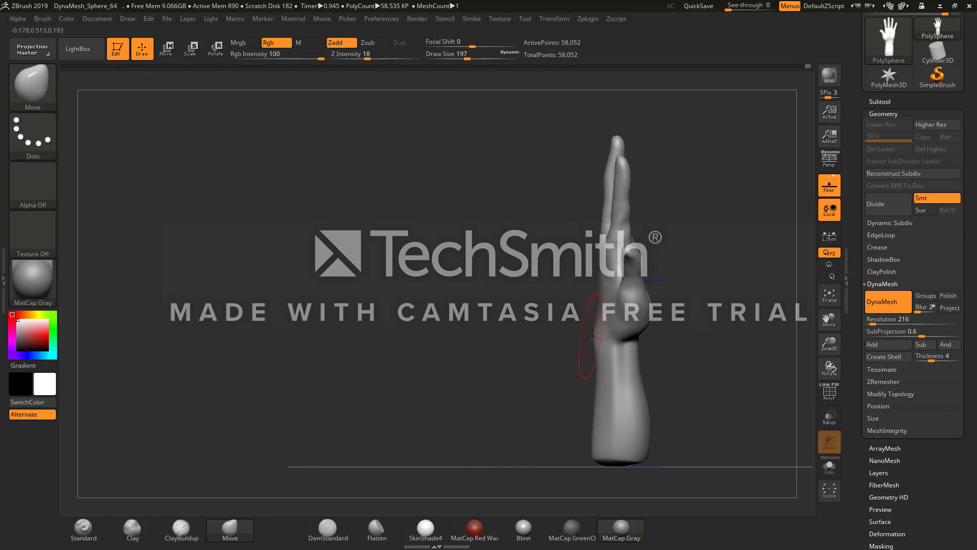
pyautogui.moveTo(588, 369)
pyautogui.mouseDown(button='right')
pyautogui.moveTo(582, 345)
pyautogui.moveTo(573, 356)
pyautogui.moveTo(590, 347)
pyautogui.mouseUp(button='right')
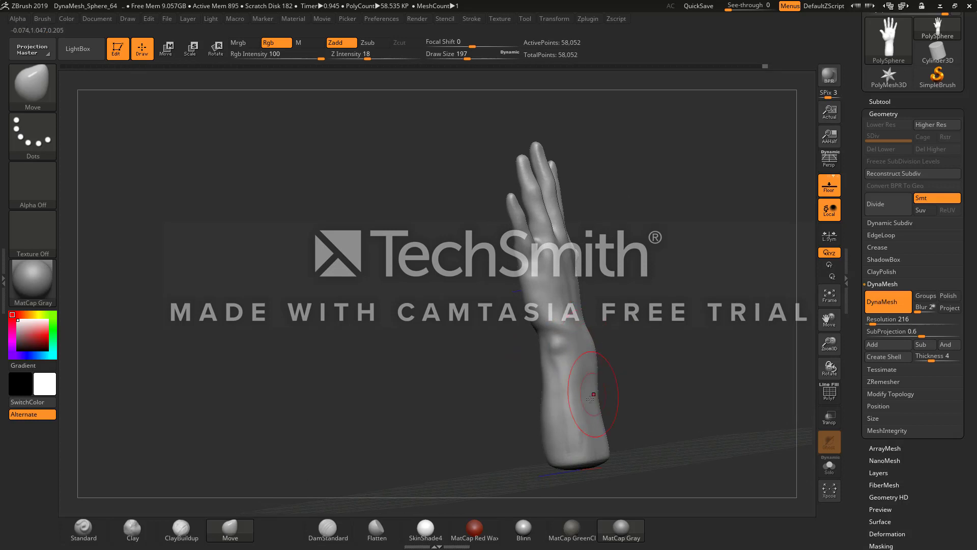
# Step: Reshape the finger and back-of-hand profile in horizontal side view with the Move brush at draw size 163
pyautogui.moveTo(595, 397)
pyautogui.mouseDown(button='right')
pyautogui.moveTo(626, 350)
pyautogui.moveTo(508, 335)
pyautogui.moveTo(577, 371)
pyautogui.moveTo(589, 351)
pyautogui.moveTo(552, 327)
pyautogui.mouseUp(button='right')
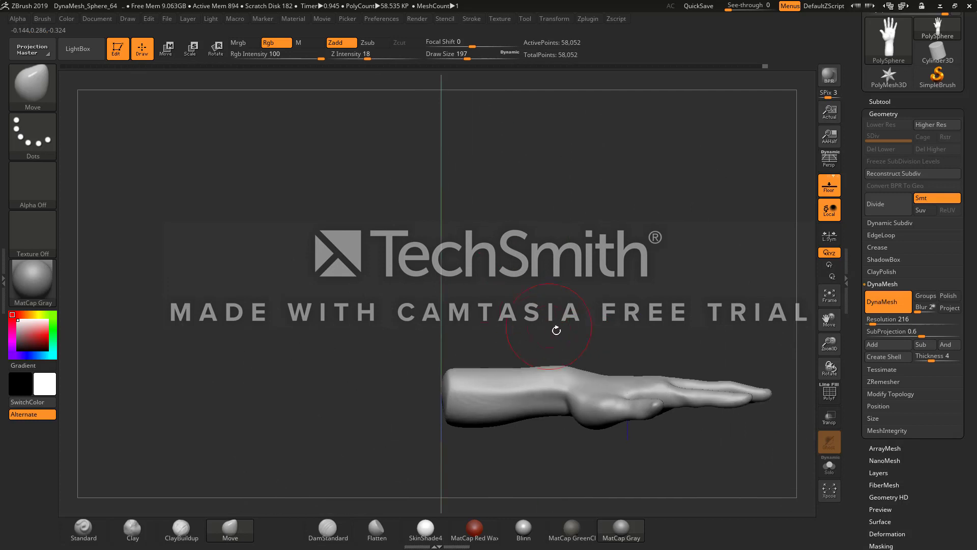
pyautogui.keyDown('alt'); pyautogui.moveTo(659, 399); pyautogui.dragTo(604, 352, button='right'); pyautogui.keyUp('alt')
pyautogui.moveTo(468, 58); pyautogui.dragTo(463, 59)
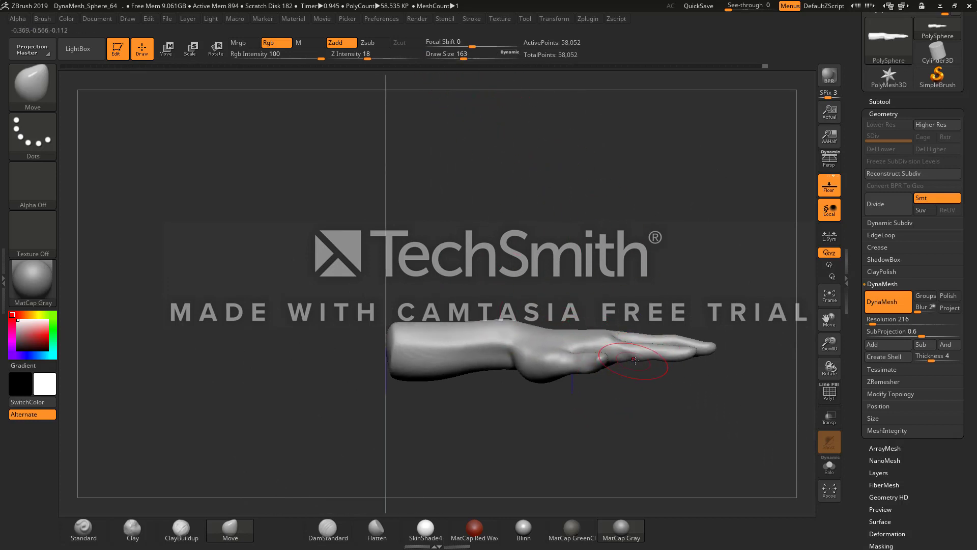
pyautogui.moveTo(682, 357); pyautogui.dragTo(675, 363)
pyautogui.moveTo(625, 390)
pyautogui.mouseDown(button='right')
pyautogui.moveTo(622, 360)
pyautogui.moveTo(605, 356)
pyautogui.moveTo(602, 340)
pyautogui.mouseUp(button='right')
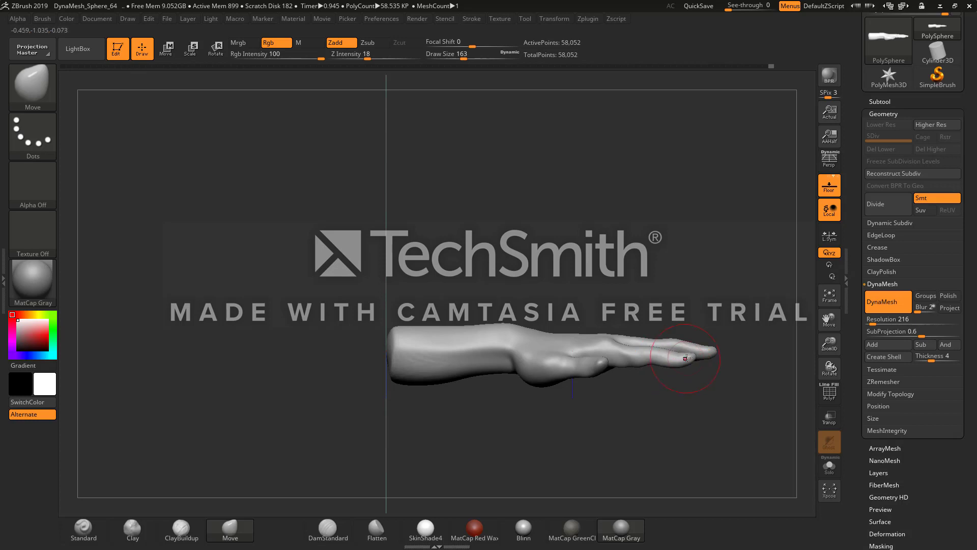
pyautogui.press('shift')
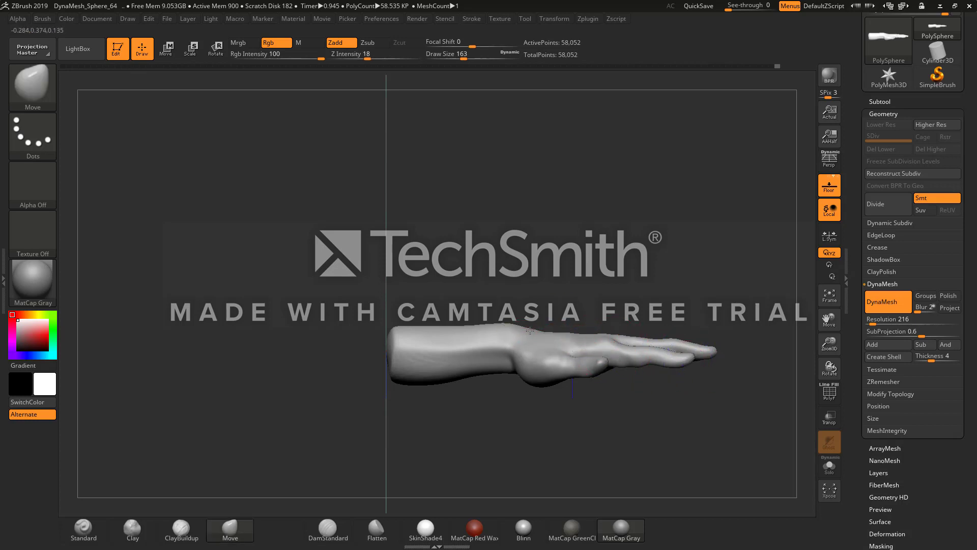
pyautogui.press('shift')
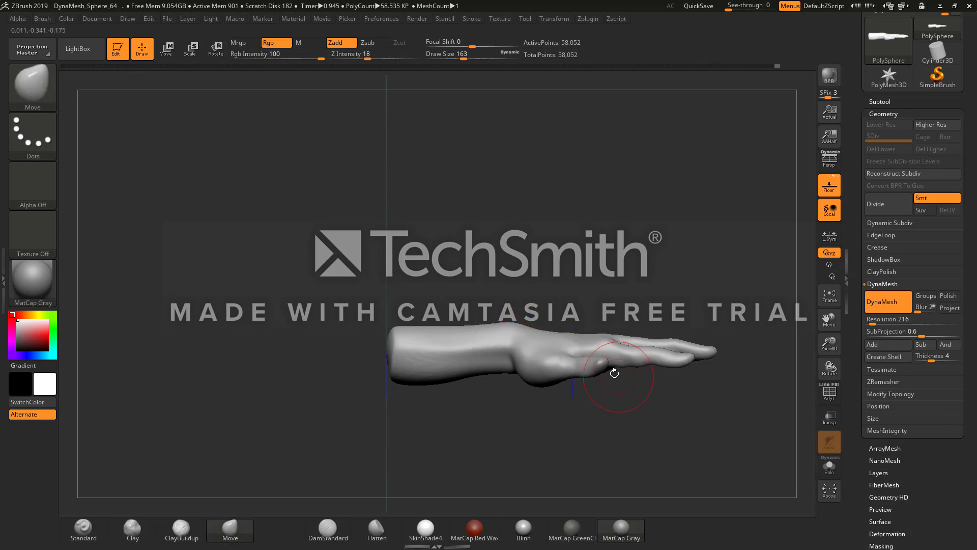
# Step: Reshape the thumb and its base in close side view with the Move brush at draw size 132, and smooth the area
pyautogui.click(460, 55)
pyautogui.keyDown('alt'); pyautogui.moveTo(562, 197); pyautogui.dragTo(602, 275); pyautogui.keyUp('alt')
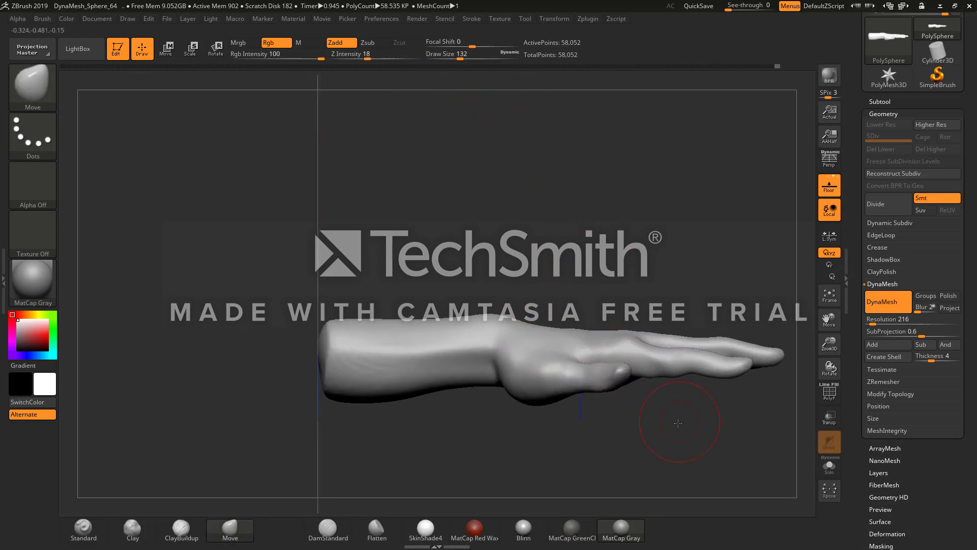
pyautogui.keyDown('alt'); pyautogui.moveTo(682, 423); pyautogui.dragTo(639, 381); pyautogui.keyUp('alt')
pyautogui.moveTo(584, 345)
pyautogui.mouseDown()
pyautogui.moveTo(591, 351)
pyautogui.moveTo(580, 350)
pyautogui.mouseUp()
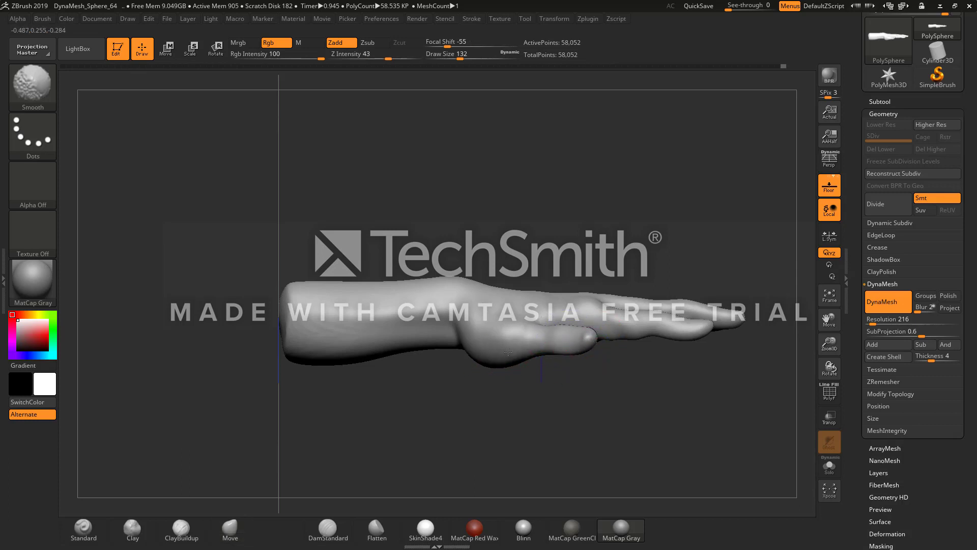
# Step: Reshape the upper contour of the fingers in thumb-side view with the Move brush at draw size 132, and smooth the wrist
pyautogui.moveTo(637, 306); pyautogui.dragTo(640, 304)
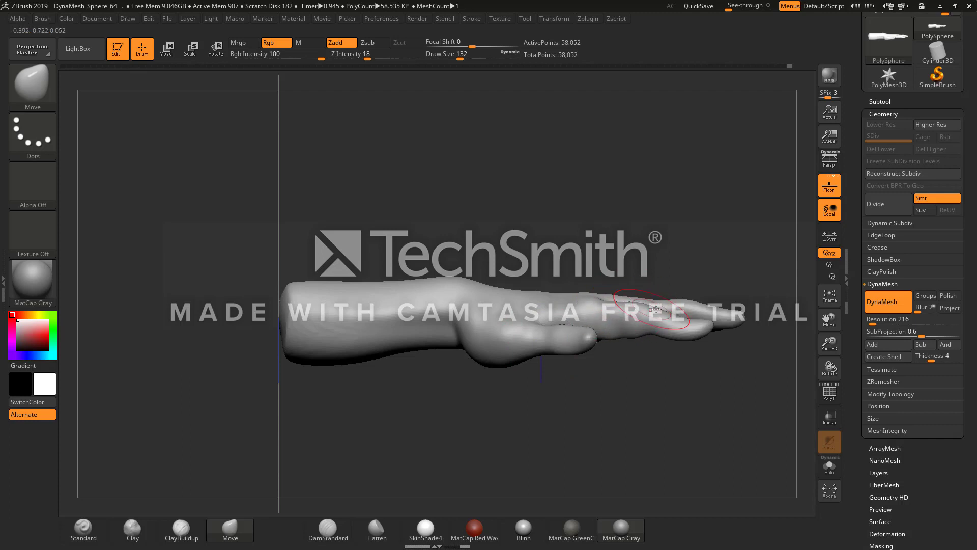
pyautogui.moveTo(681, 318); pyautogui.dragTo(685, 317)
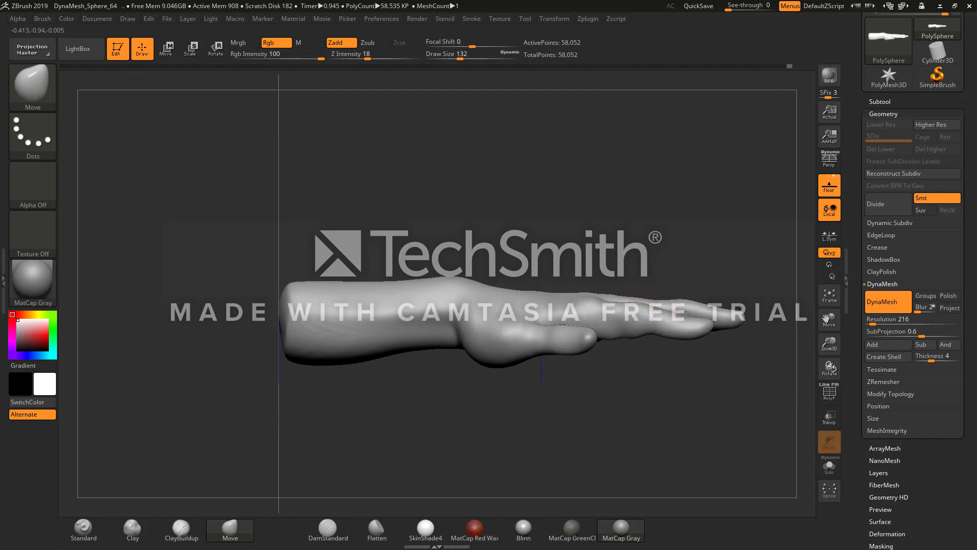
pyautogui.keyDown('shift'); pyautogui.moveTo(432, 322); pyautogui.dragTo(450, 320); pyautogui.keyUp('shift')
# Step: Adjust the thumb base and the fingers from tilted palm views with the Move brush at draw size 132, and smooth the area
pyautogui.moveTo(569, 377); pyautogui.dragTo(570, 326)
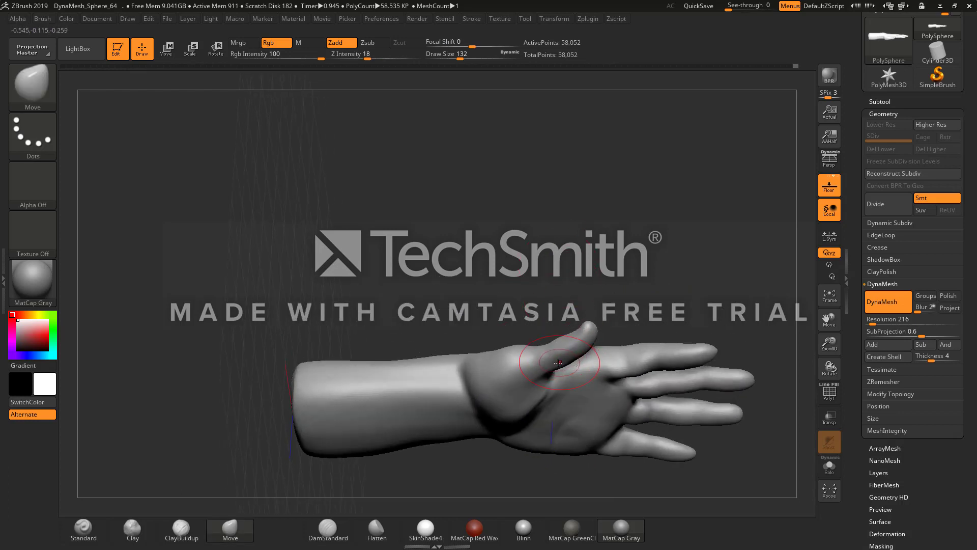
pyautogui.moveTo(584, 359); pyautogui.dragTo(592, 298)
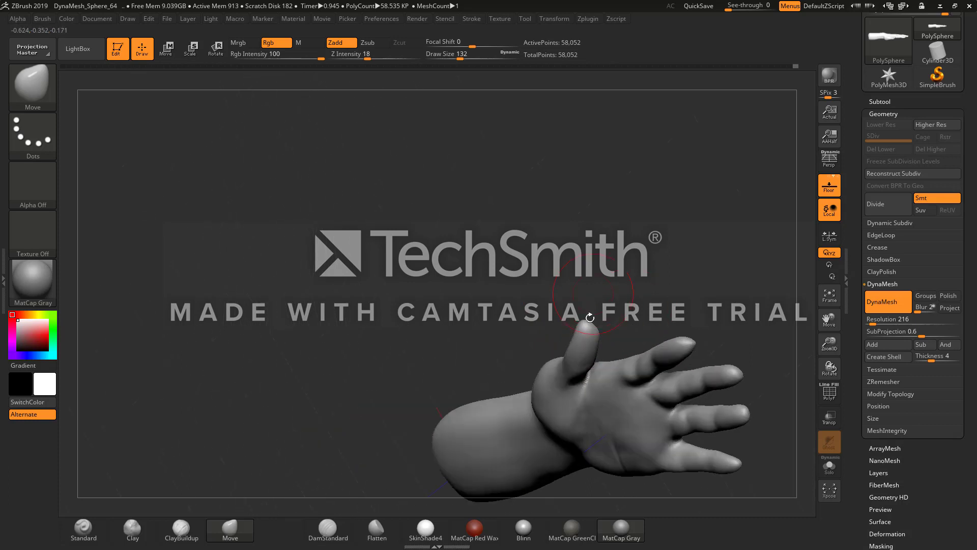
pyautogui.moveTo(571, 371)
pyautogui.mouseDown(button='right')
pyautogui.moveTo(574, 399)
pyautogui.moveTo(569, 387)
pyautogui.mouseUp(button='right')
pyautogui.moveTo(567, 388); pyautogui.dragTo(571, 390)
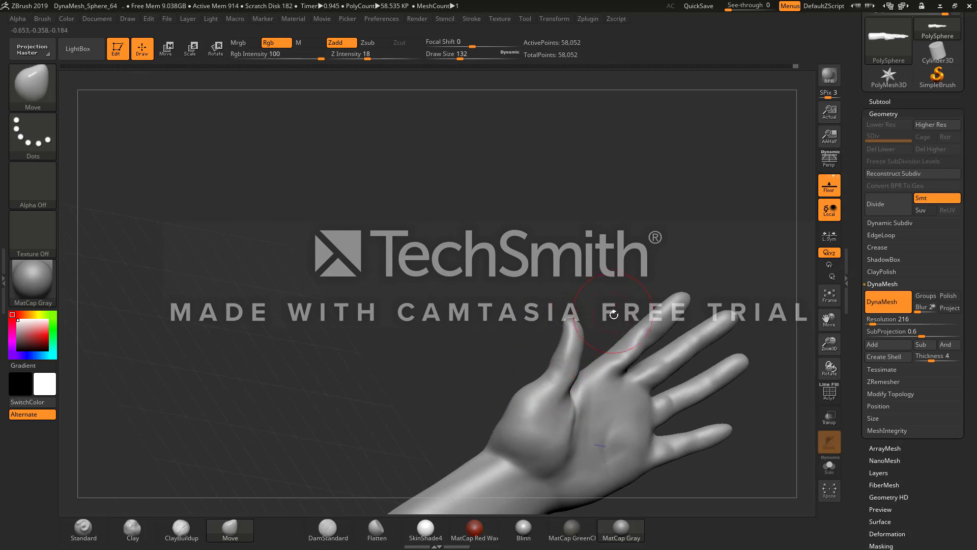
pyautogui.moveTo(613, 312); pyautogui.dragTo(636, 301)
pyautogui.moveTo(687, 361); pyautogui.dragTo(702, 365)
pyautogui.moveTo(729, 334); pyautogui.dragTo(737, 346)
pyautogui.keyDown('shift'); pyautogui.moveTo(665, 441); pyautogui.dragTo(671, 447); pyautogui.keyUp('shift')
pyautogui.keyDown('shift'); pyautogui.moveTo(604, 326); pyautogui.dragTo(585, 327); pyautogui.keyUp('shift')
# Step: Lay the hand out horizontally in palm view, pick the DamStandard brush and apply the SkinShade4 material
pyautogui.keyDown('alt'); pyautogui.moveTo(537, 373); pyautogui.dragTo(466, 281); pyautogui.keyUp('alt')
pyautogui.keyDown('shift'); pyautogui.moveTo(516, 348); pyautogui.dragTo(430, 247); pyautogui.keyUp('shift')
pyautogui.moveTo(398, 343); pyautogui.dragTo(462, 318)
pyautogui.moveTo(462, 318); pyautogui.dragTo(469, 389, button='right')
pyautogui.moveTo(445, 358); pyautogui.dragTo(497, 305)
pyautogui.moveTo(455, 385); pyautogui.dragTo(515, 304)
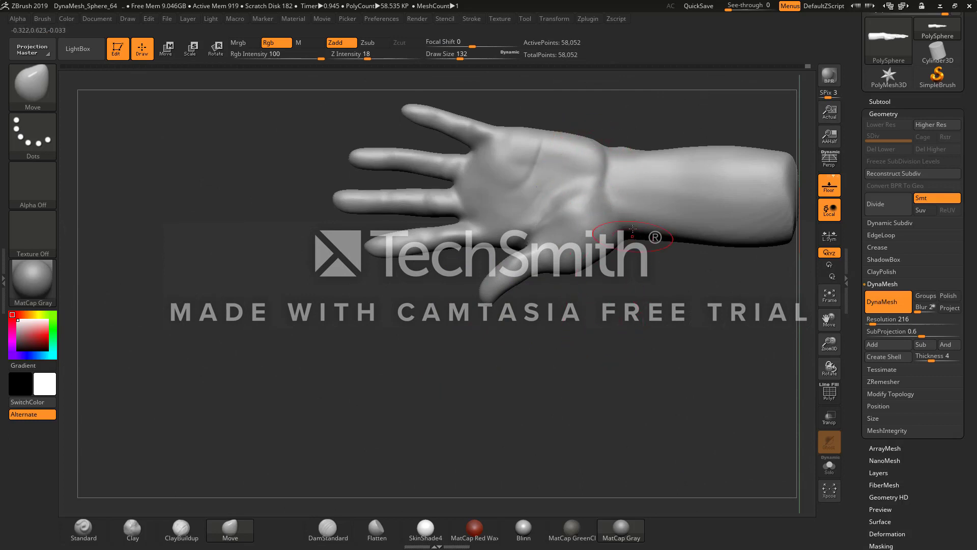
pyautogui.keyDown('alt'); pyautogui.moveTo(508, 420); pyautogui.dragTo(377, 454, button='right'); pyautogui.keyUp('alt')
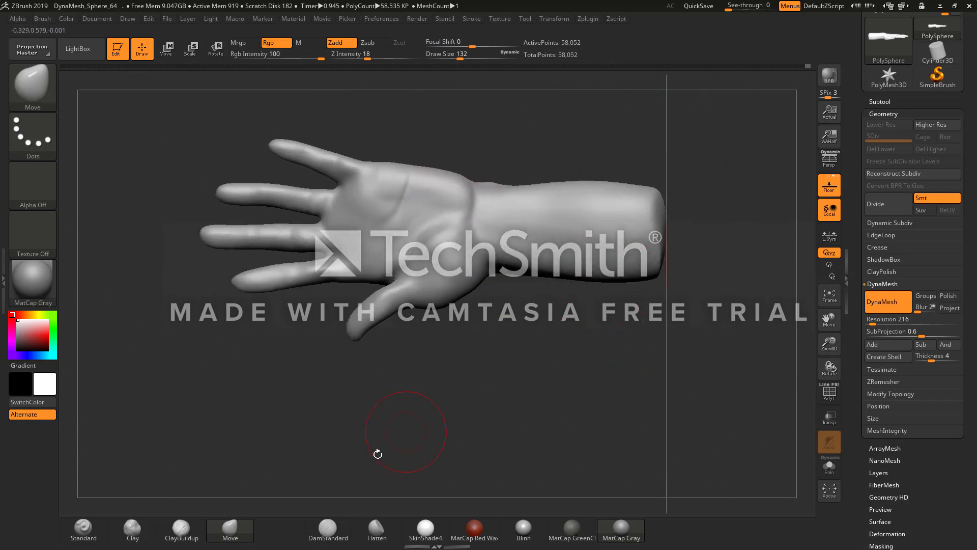
pyautogui.click(328, 530)
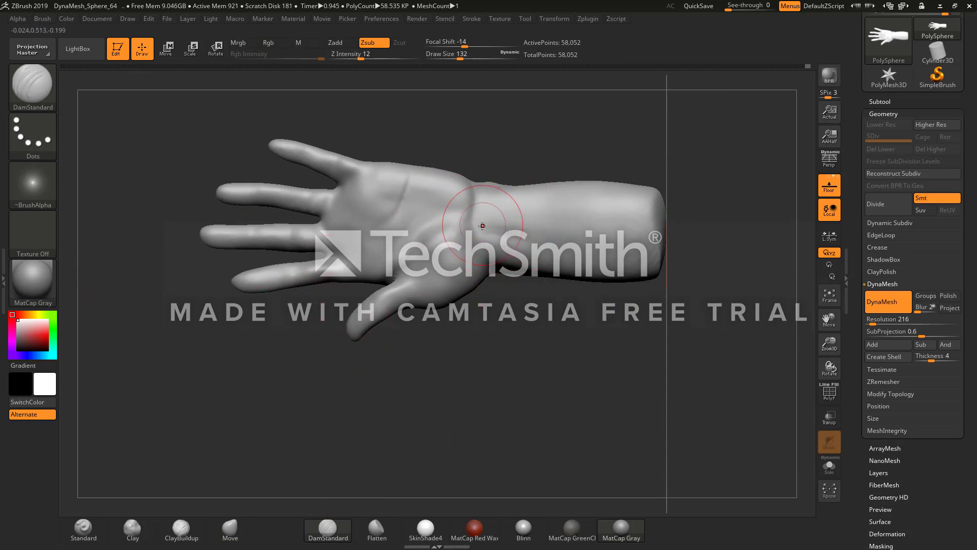
pyautogui.click(25, 285)
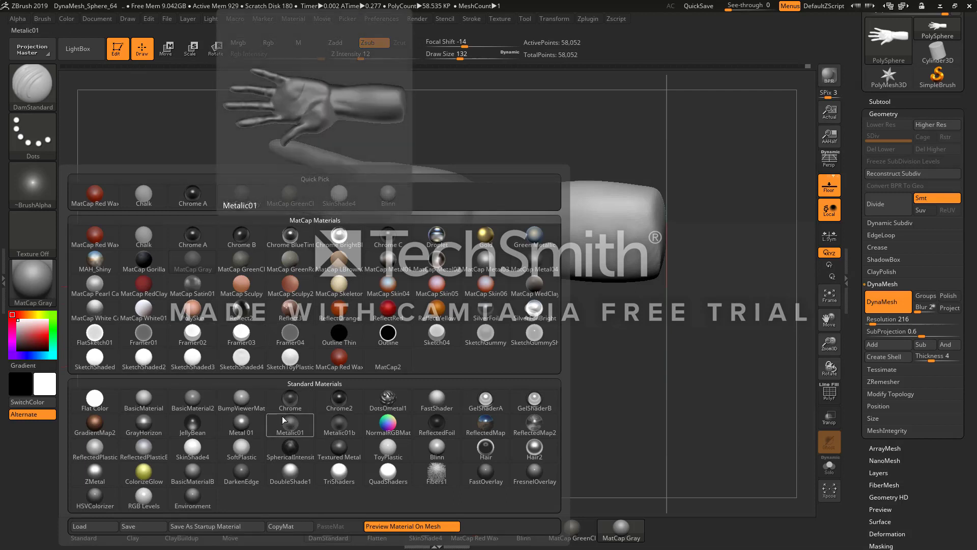
pyautogui.click(205, 457)
# Step: Tint the hand a muted dusty pink and check the colour from both sides
pyautogui.moveTo(292, 381); pyautogui.dragTo(323, 223)
pyautogui.moveTo(326, 346); pyautogui.dragTo(265, 326)
pyautogui.click(18, 329)
pyautogui.click(27, 329)
pyautogui.keyDown('alt'); pyautogui.moveTo(362, 284); pyautogui.dragTo(327, 313); pyautogui.keyUp('alt')
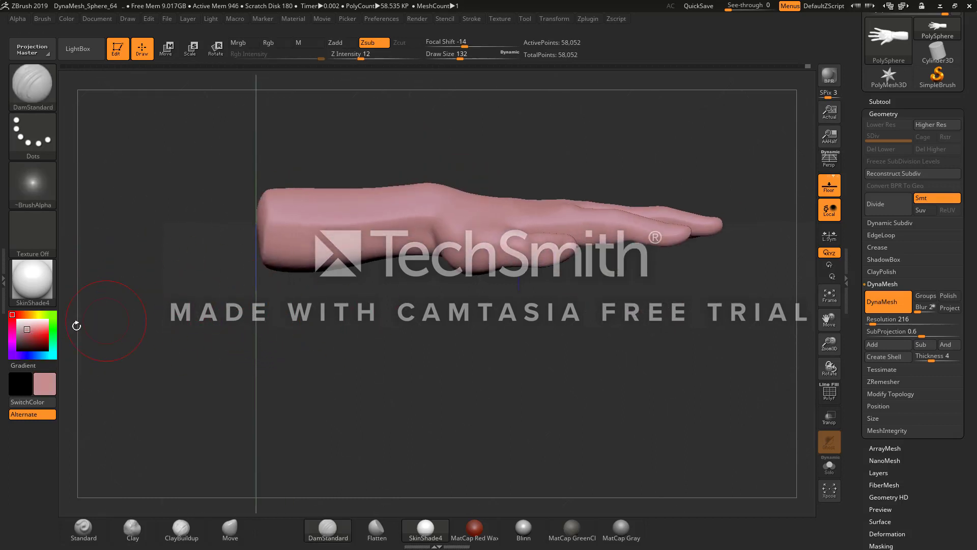
pyautogui.click(21, 334)
pyautogui.moveTo(438, 326); pyautogui.dragTo(307, 345)
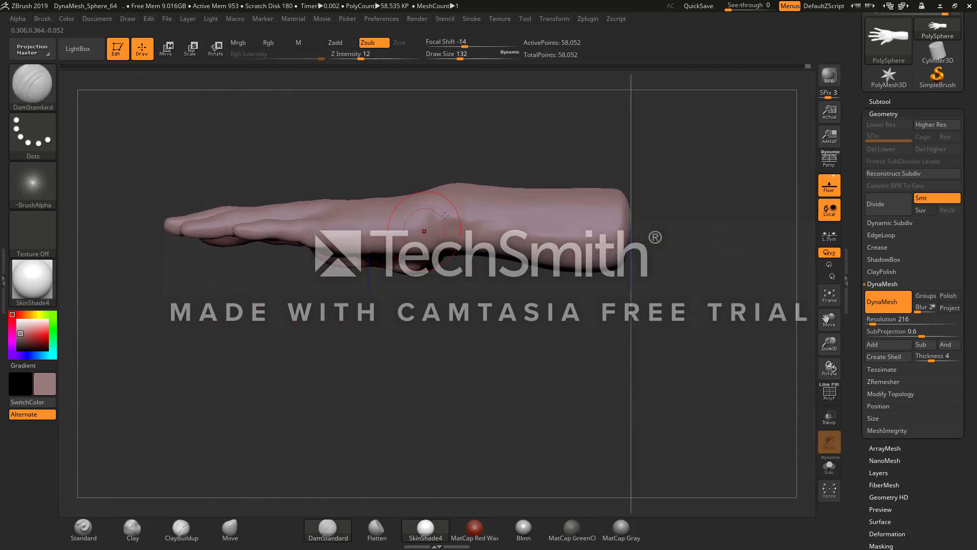
# Step: Adjust the wrist from the little-finger side with the Move brush at draw size 132
pyautogui.moveTo(241, 515); pyautogui.dragTo(250, 501)
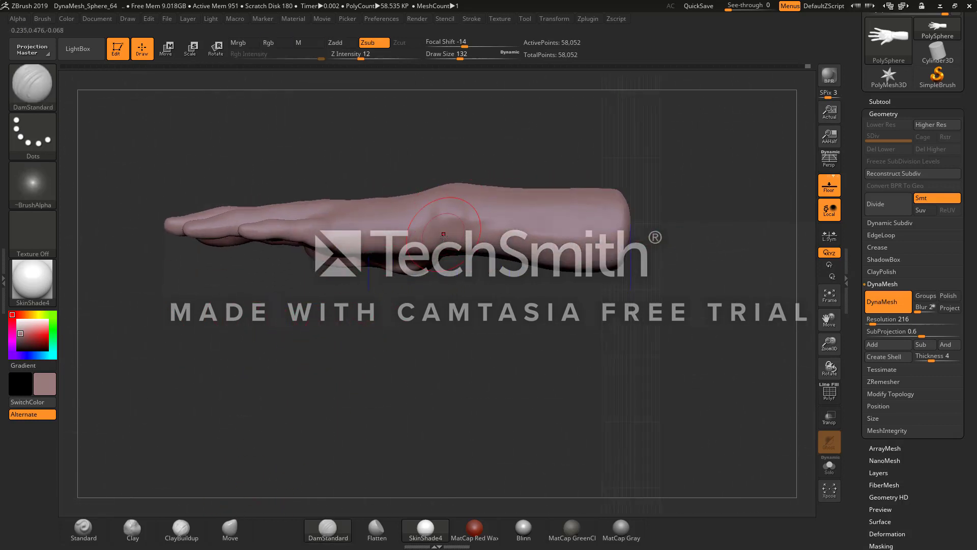
pyautogui.click(230, 527)
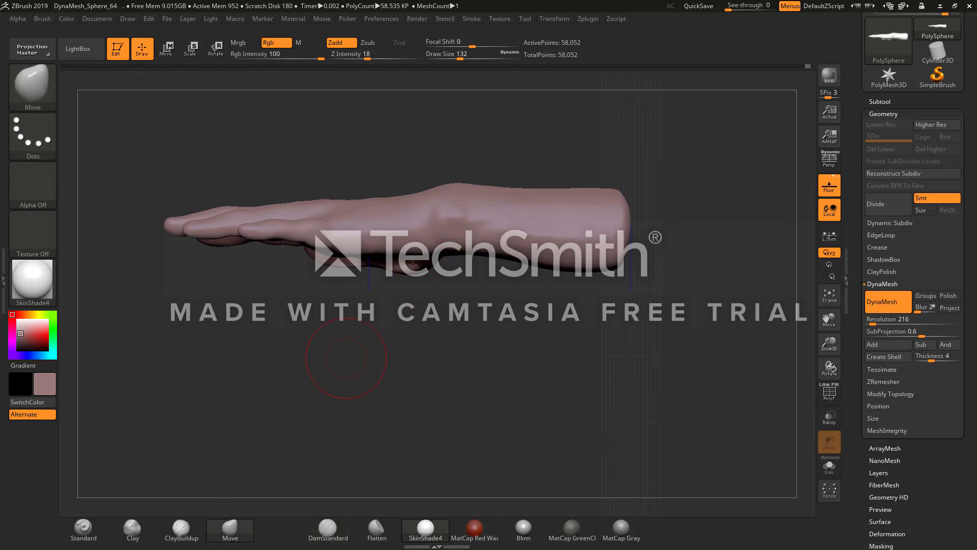
pyautogui.moveTo(448, 209); pyautogui.dragTo(487, 222, button='right')
pyautogui.keyDown('shift'); pyautogui.moveTo(433, 345); pyautogui.dragTo(425, 377, button='right'); pyautogui.keyUp('shift')
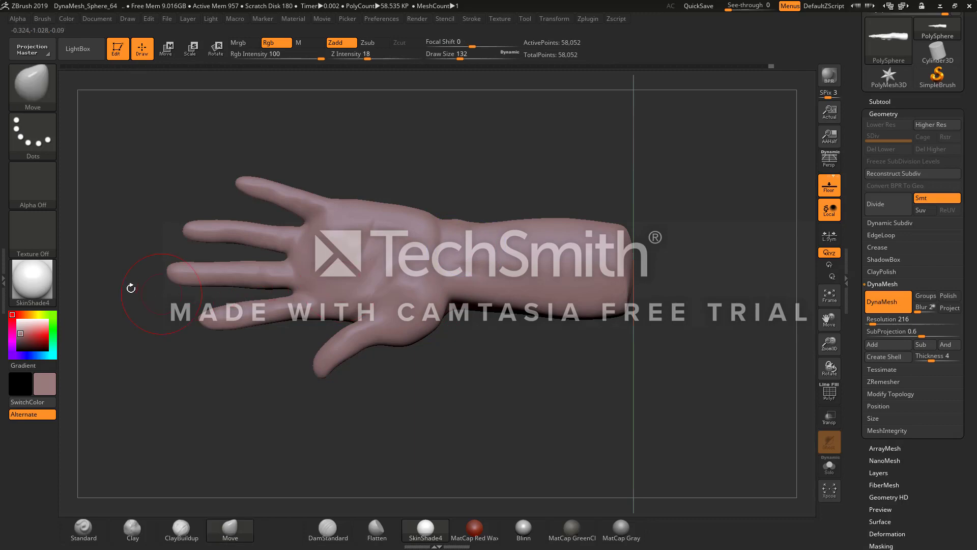
# Step: Switch the hand's material to BasicMaterial with a light grey colour
pyautogui.click(39, 278)
pyautogui.click(144, 401)
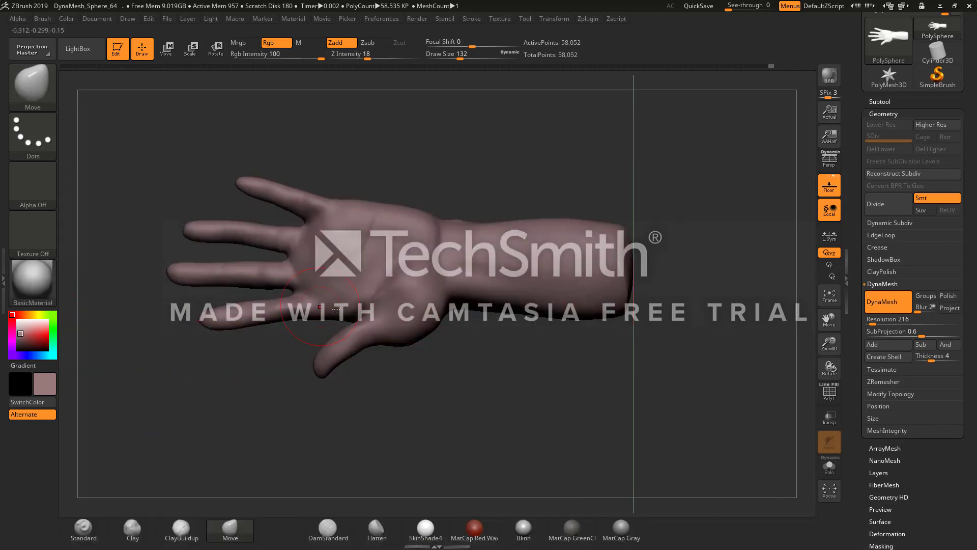
pyautogui.click(18, 327)
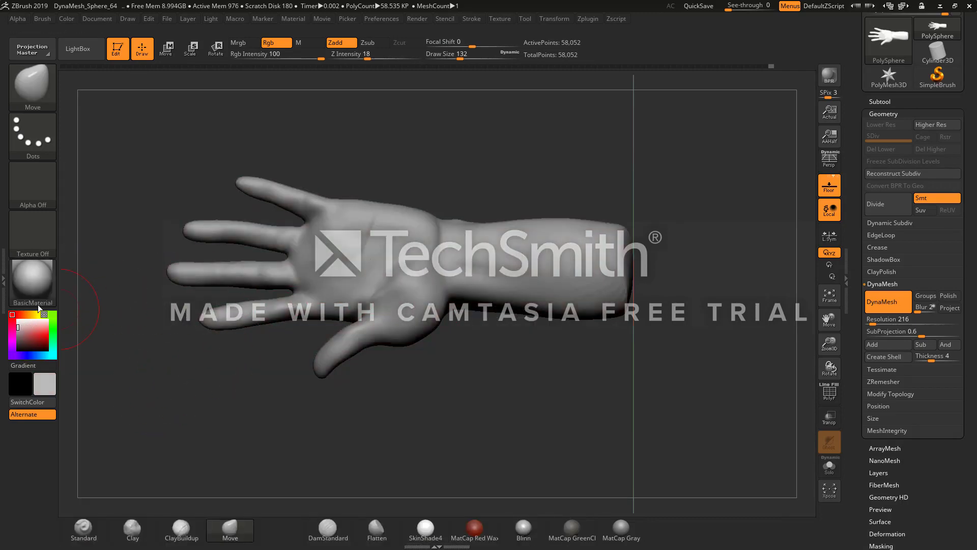
pyautogui.moveTo(251, 383); pyautogui.dragTo(367, 254)
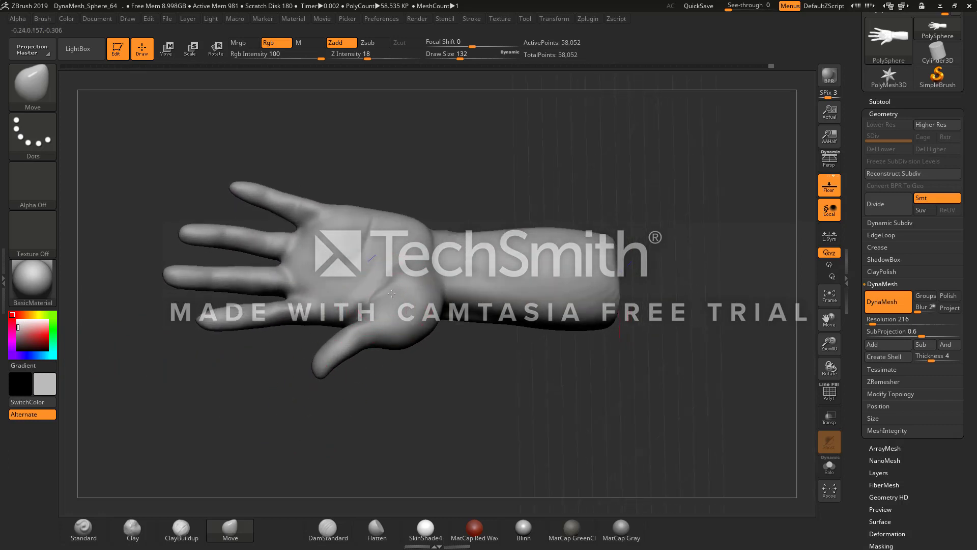
pyautogui.keyDown('shift'); pyautogui.moveTo(408, 388); pyautogui.dragTo(416, 394); pyautogui.keyUp('shift')
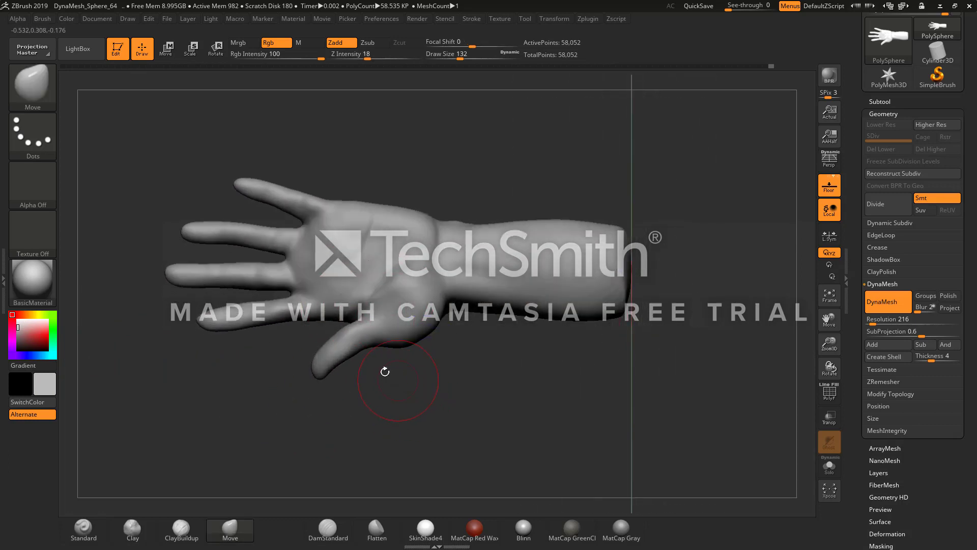
# Step: Build up the heel of the palm near the wrist with the ClayBuildup brush at draw size 65, and smooth it
pyautogui.click(188, 541)
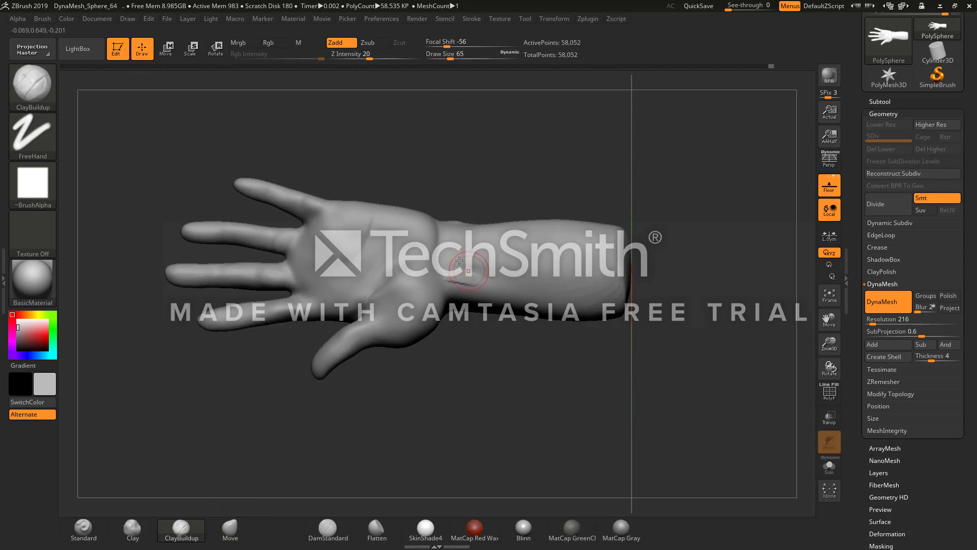
pyautogui.press('shift')
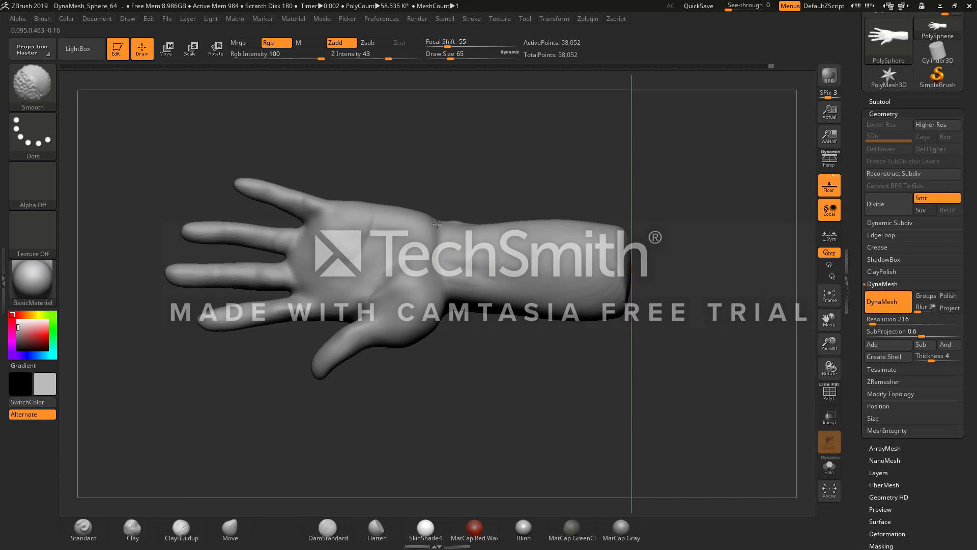
pyautogui.moveTo(433, 228); pyautogui.dragTo(430, 220)
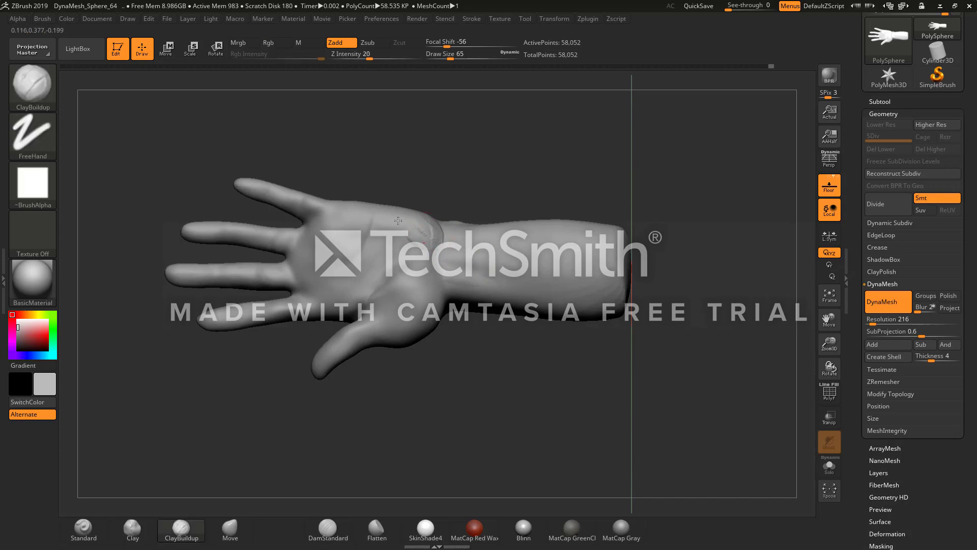
pyautogui.press('shift')
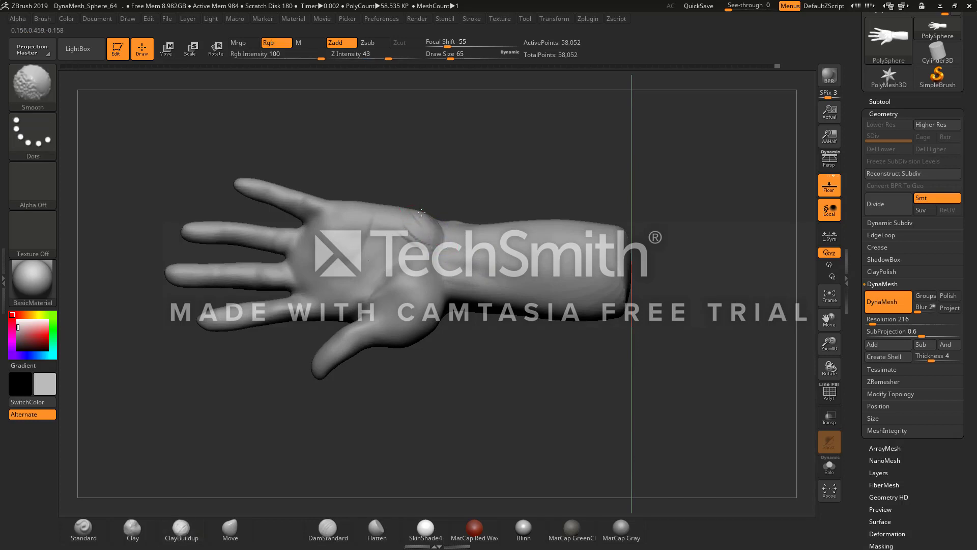
pyautogui.press('shift')
# Step: Refine the palm beside the thumb base with the Move brush at draw size 128, smoothing the surface
pyautogui.click(230, 530)
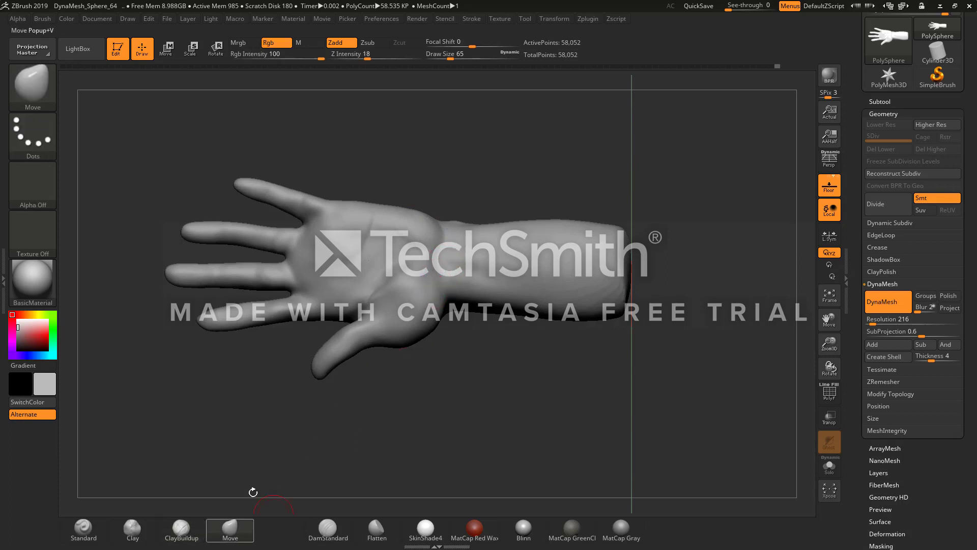
pyautogui.moveTo(453, 54); pyautogui.dragTo(460, 54)
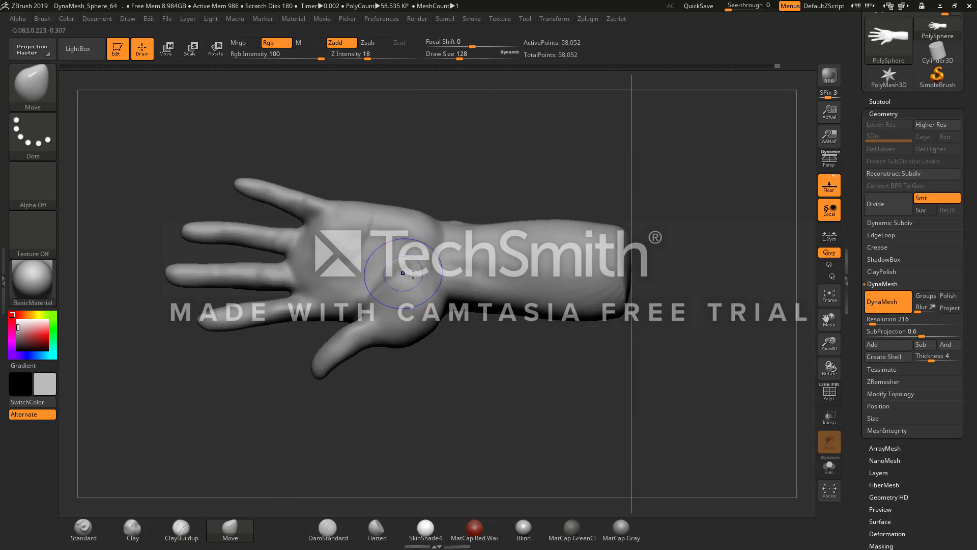
pyautogui.press('shift')
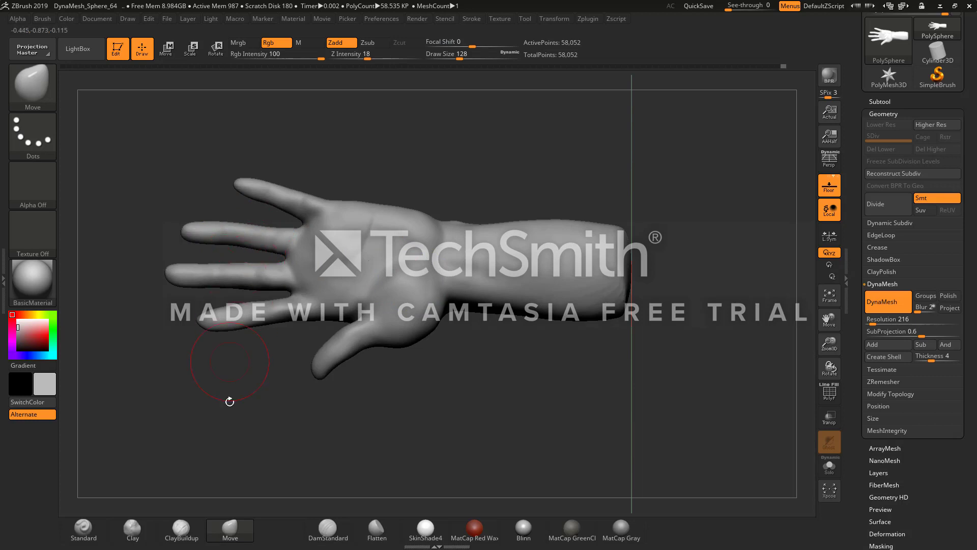
# Step: Examine the fingers, palm and wrist from the palm and the little-finger side
pyautogui.click(181, 528)
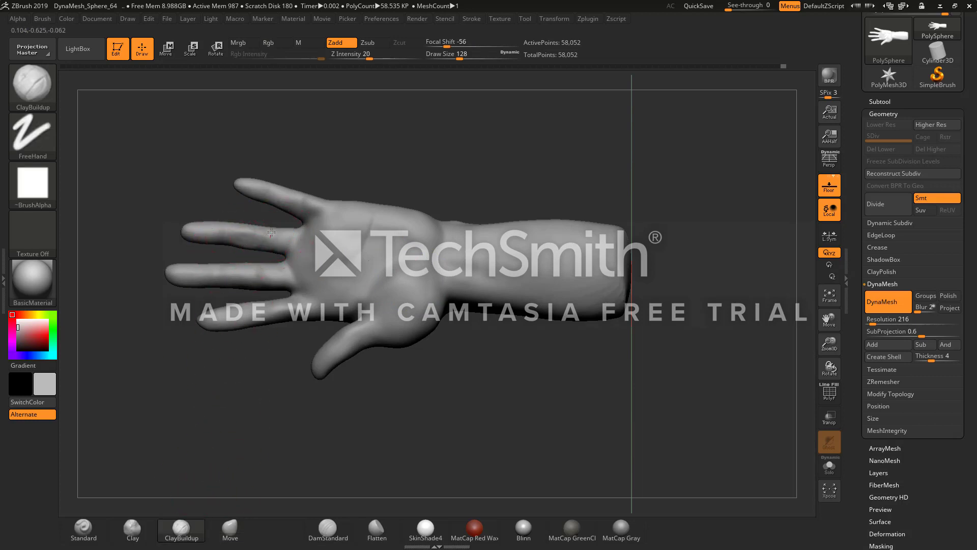
pyautogui.press('shift')
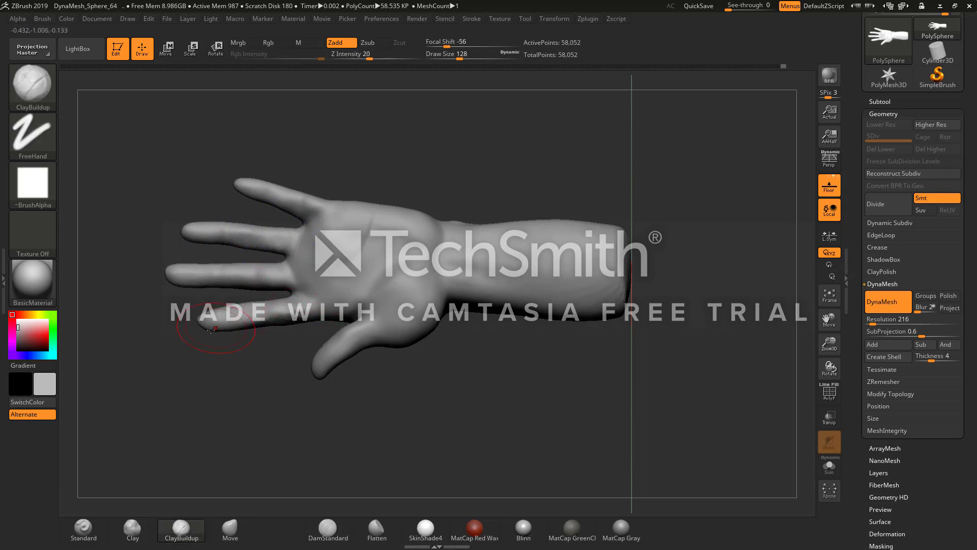
pyautogui.press('shift')
pyautogui.moveTo(290, 314); pyautogui.dragTo(284, 323, button='right')
pyautogui.moveTo(287, 323); pyautogui.dragTo(308, 312)
pyautogui.press('shift')
pyautogui.moveTo(251, 329)
pyautogui.mouseDown(button='right')
pyautogui.moveTo(300, 393)
pyautogui.moveTo(290, 438)
pyautogui.moveTo(275, 448)
pyautogui.moveTo(368, 399)
pyautogui.mouseUp(button='right')
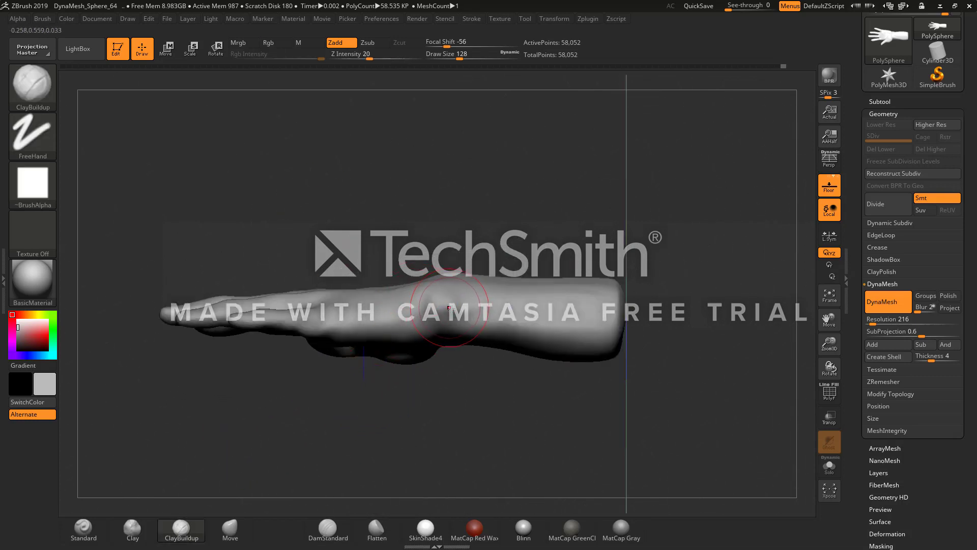
pyautogui.keyDown('shift'); pyautogui.moveTo(468, 305); pyautogui.dragTo(461, 300); pyautogui.keyUp('shift')
pyautogui.moveTo(438, 299); pyautogui.dragTo(474, 270, button='right')
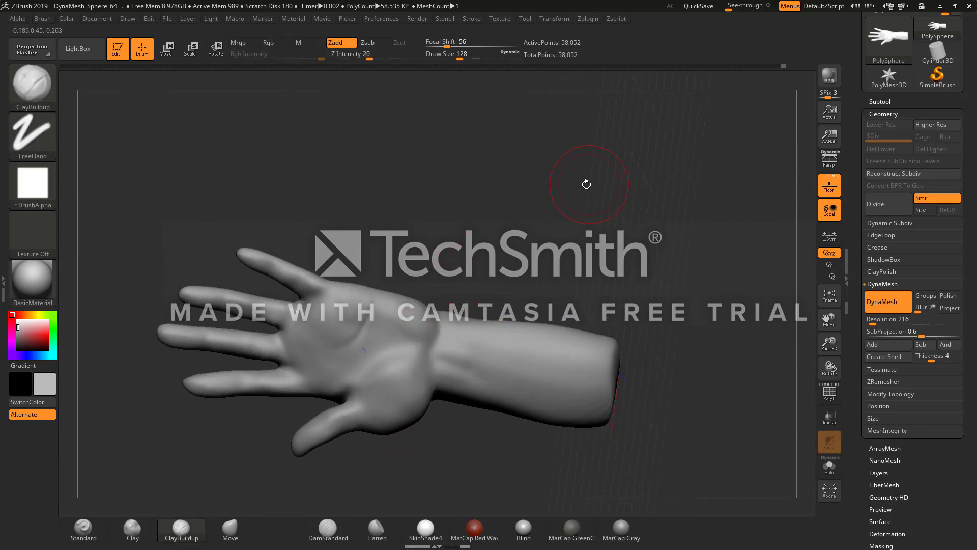
pyautogui.keyDown('shift'); pyautogui.moveTo(315, 160); pyautogui.dragTo(330, 207); pyautogui.keyUp('shift')
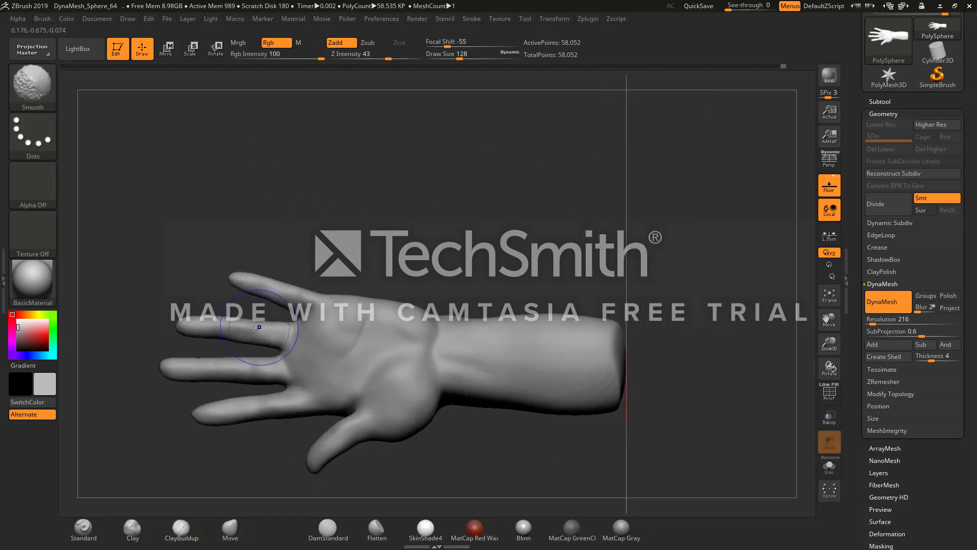
# Step: Reshape the ring finger in palm view with the Move brush at draw size 65
pyautogui.click(230, 530)
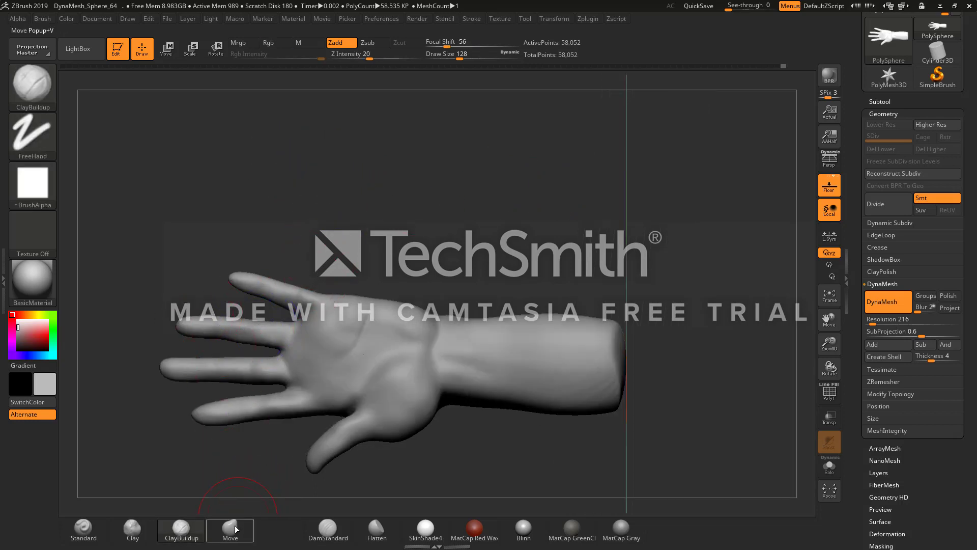
pyautogui.click(451, 56)
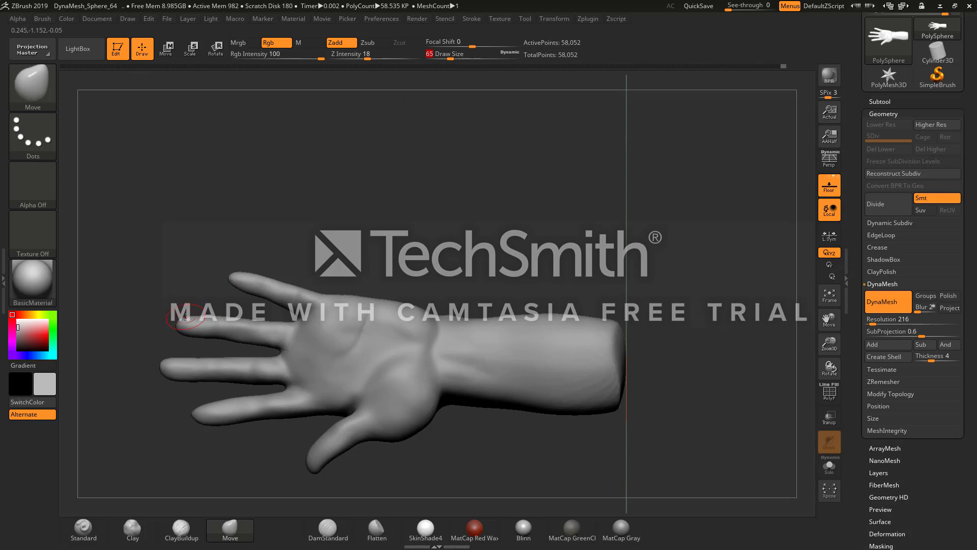
pyautogui.moveTo(259, 317); pyautogui.dragTo(259, 322)
pyautogui.moveTo(243, 318); pyautogui.dragTo(240, 328, button='right')
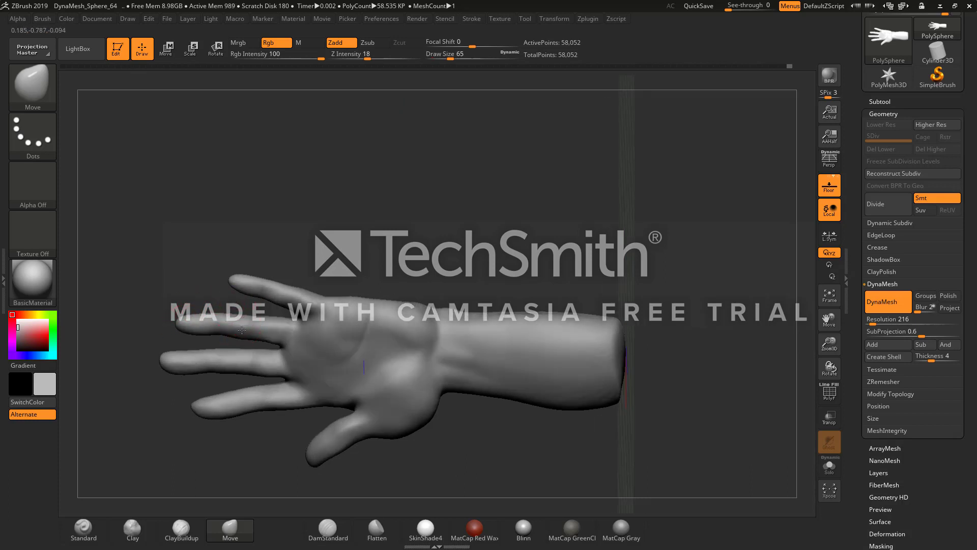
pyautogui.keyDown('shift'); pyautogui.moveTo(203, 285); pyautogui.dragTo(204, 328); pyautogui.keyUp('shift')
# Step: Refine the fingers and the thumb from angled thumb-side views with the Move brush at draw size 65
pyautogui.moveTo(251, 362)
pyautogui.mouseDown()
pyautogui.moveTo(265, 339)
pyautogui.moveTo(218, 337)
pyautogui.mouseUp()
pyautogui.moveTo(200, 370); pyautogui.dragTo(199, 341)
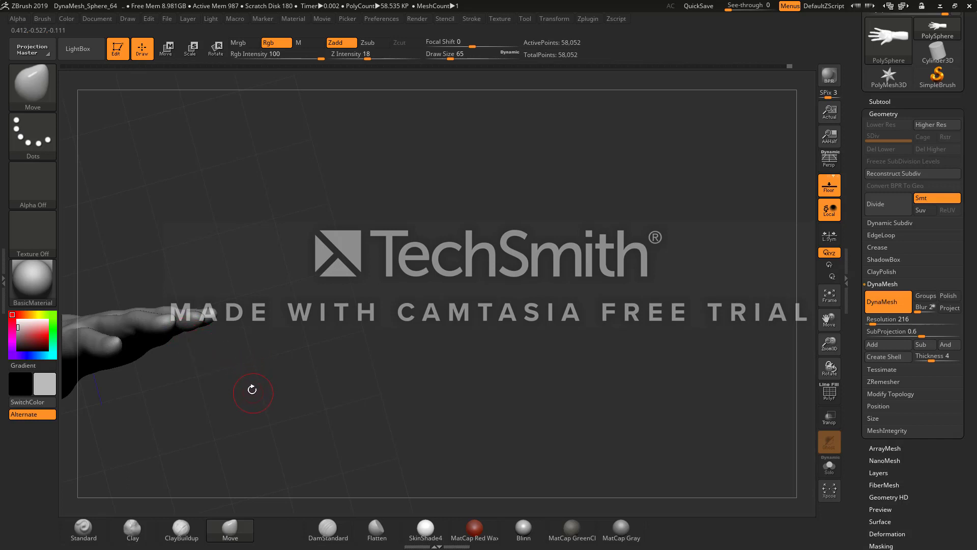
pyautogui.moveTo(244, 362); pyautogui.dragTo(303, 383)
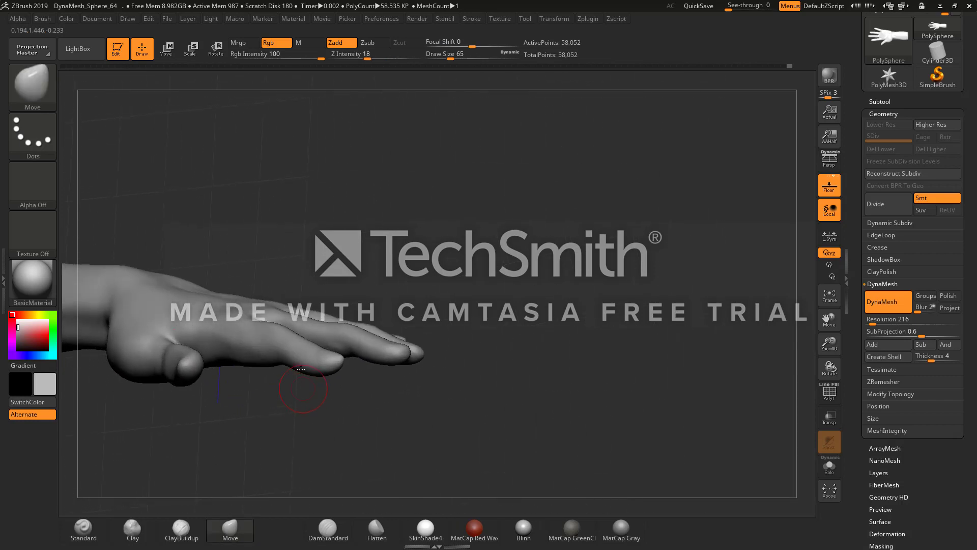
pyautogui.moveTo(301, 316); pyautogui.dragTo(326, 322, button='right')
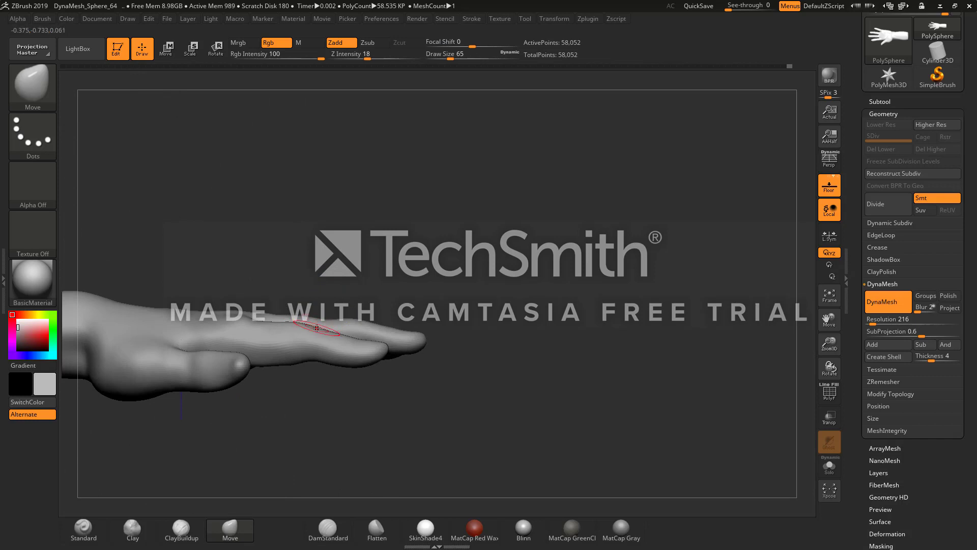
pyautogui.moveTo(292, 400); pyautogui.dragTo(279, 374, button='right')
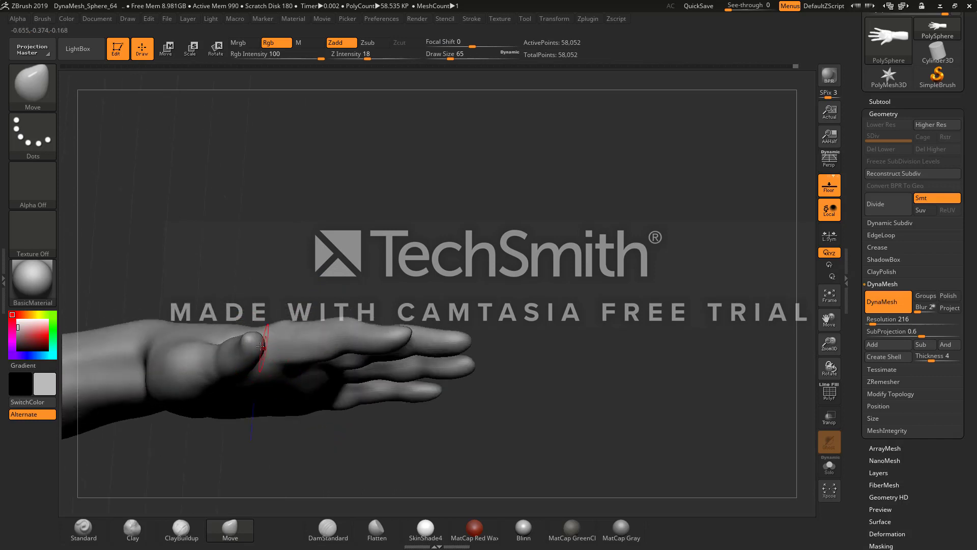
pyautogui.keyDown('shift'); pyautogui.moveTo(245, 301); pyautogui.dragTo(250, 347); pyautogui.keyUp('shift')
pyautogui.moveTo(258, 388)
pyautogui.mouseDown()
pyautogui.moveTo(338, 405)
pyautogui.moveTo(303, 418)
pyautogui.mouseUp()
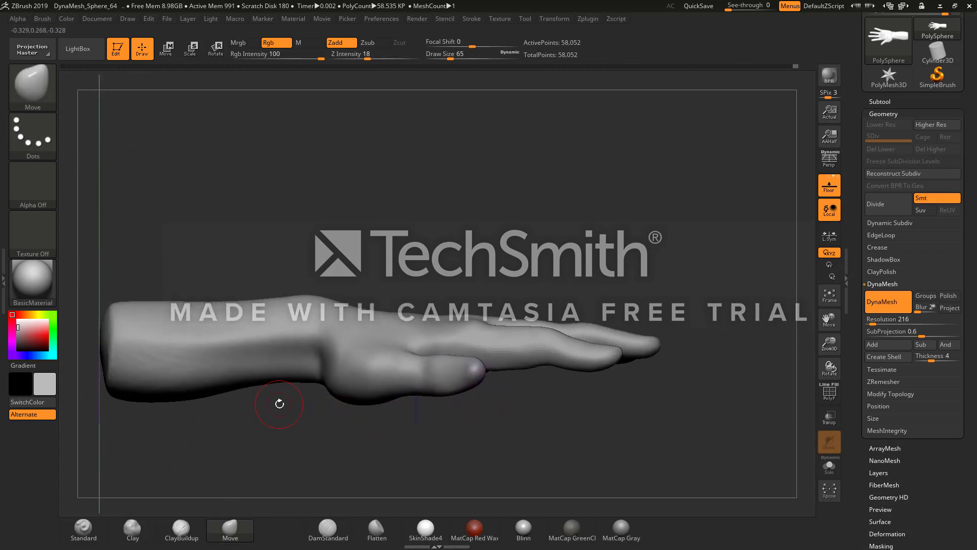